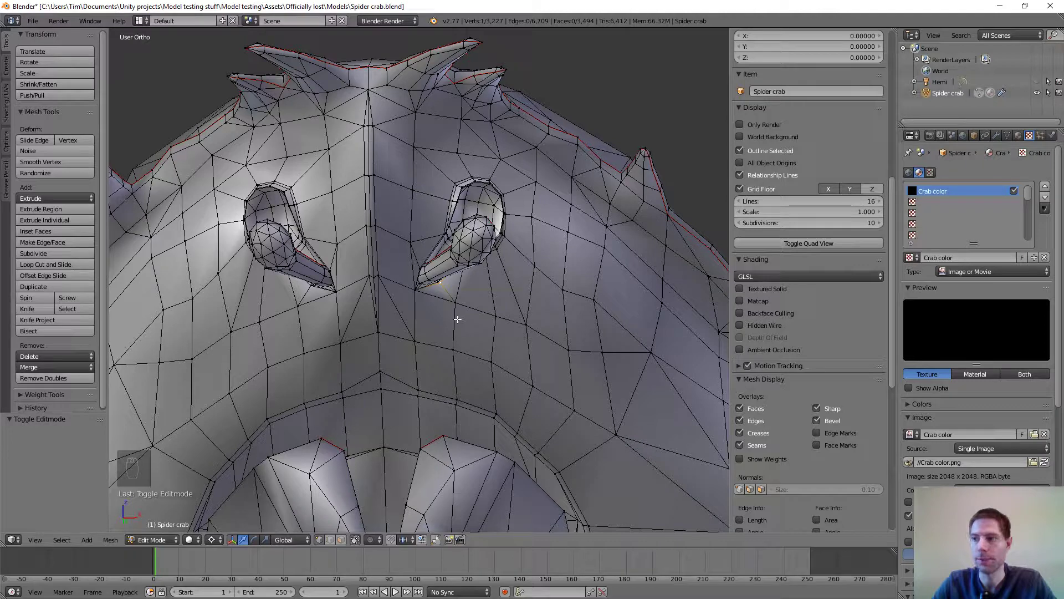
# Clear the vertex selection on the spider crab mesh.
pyautogui.scroll(-1, 458, 320)
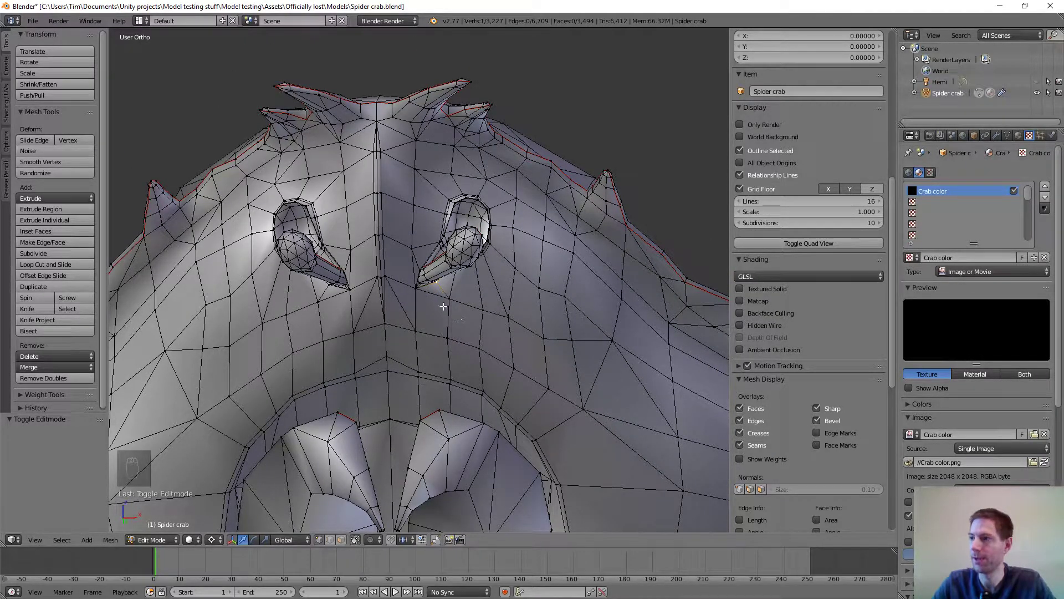
pyautogui.scroll(-2, 447, 359)
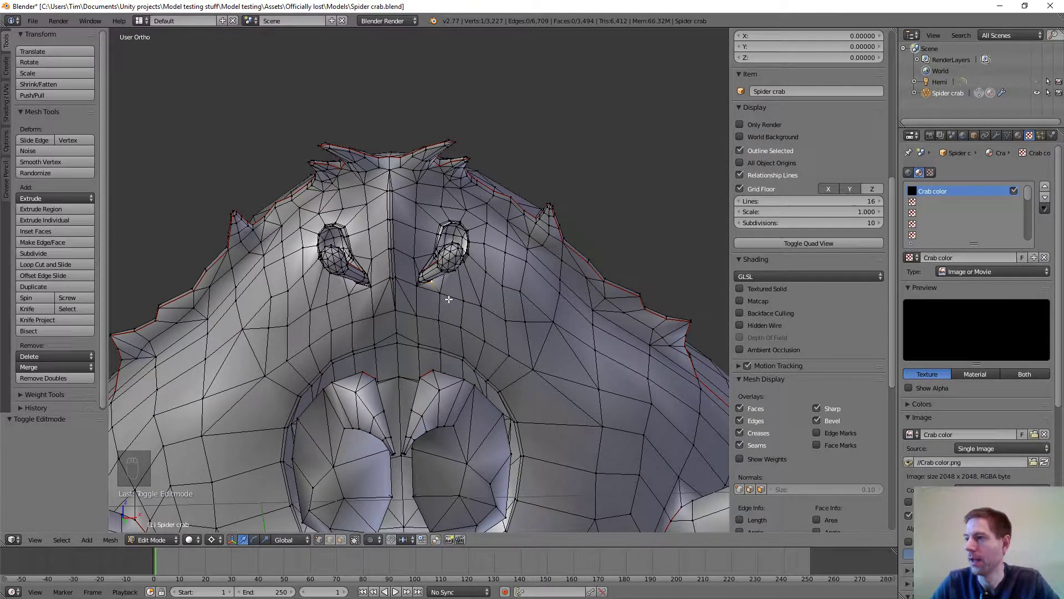
pyautogui.scroll(2, 449, 299)
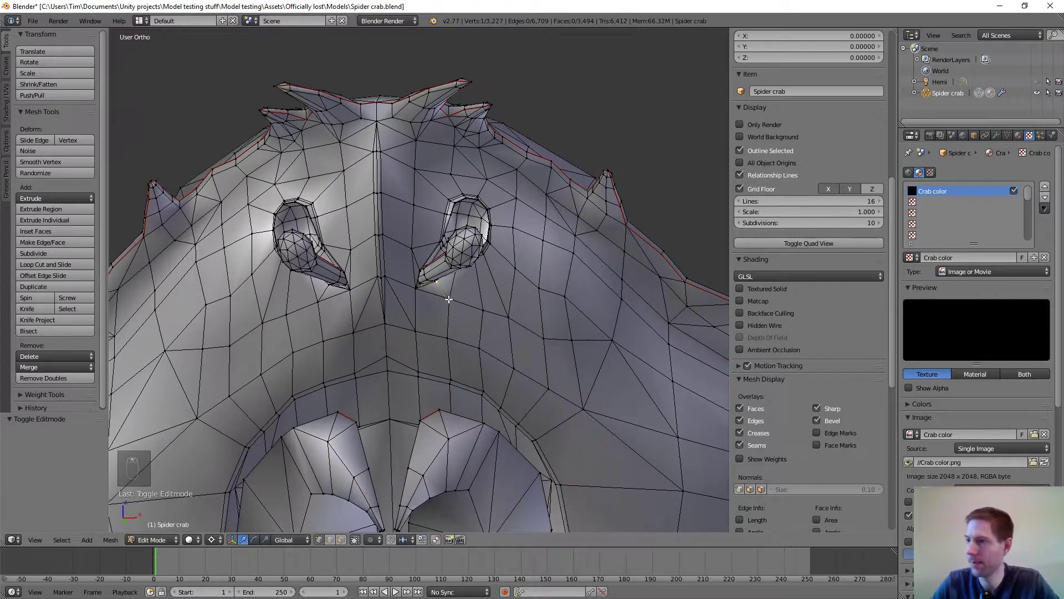
pyautogui.press('a')
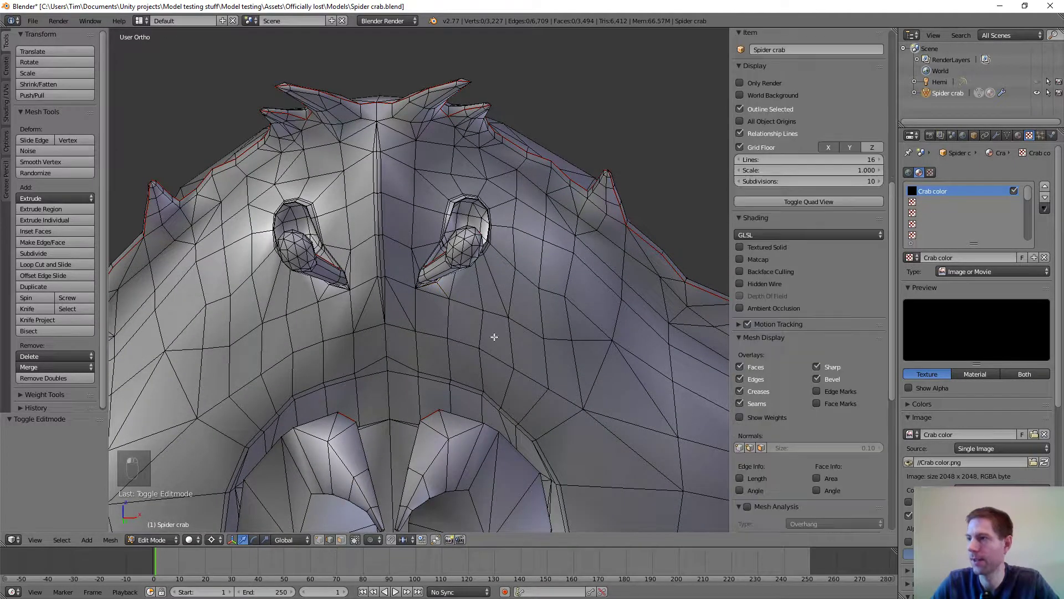
# Clip the 3D view to a rectangular region around both eyes and the spikes above them.
pyautogui.scroll(-2, 491, 321)
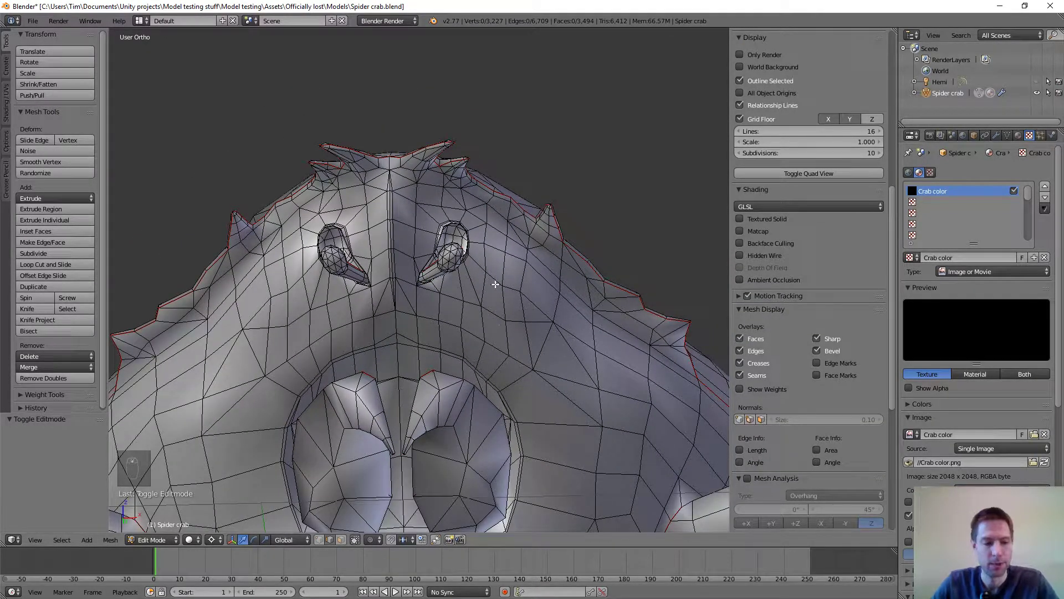
pyautogui.keyDown('shift'); pyautogui.moveTo(514, 297); pyautogui.dragTo(530, 355, button='middle'); pyautogui.keyUp('shift')
pyautogui.scroll(3, 531, 354)
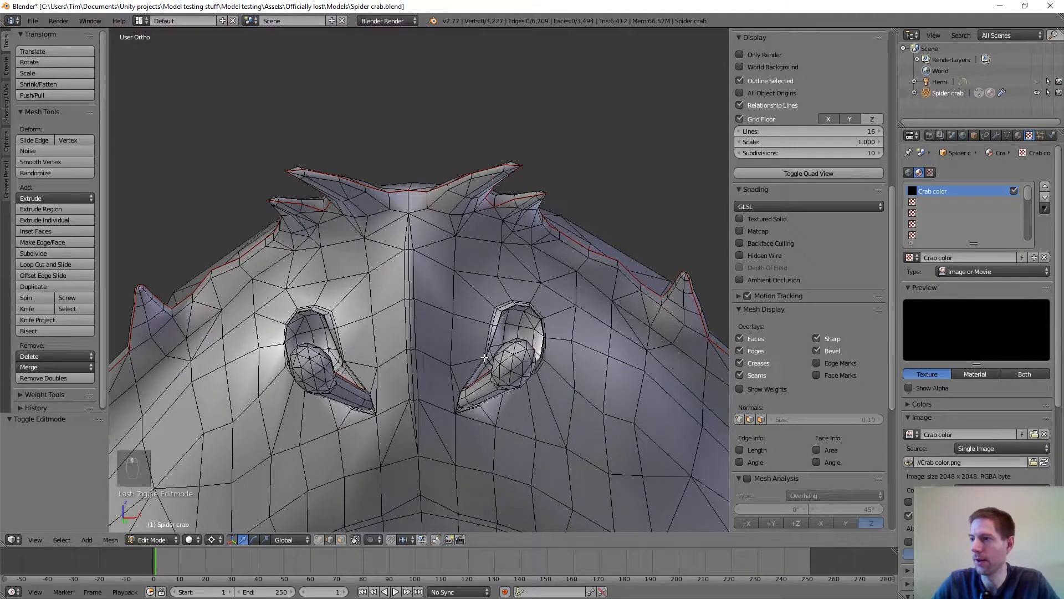
pyautogui.keyDown('shift'); pyautogui.scroll(-3, 421, 350); pyautogui.keyUp('shift')
pyautogui.scroll(1, 507, 375)
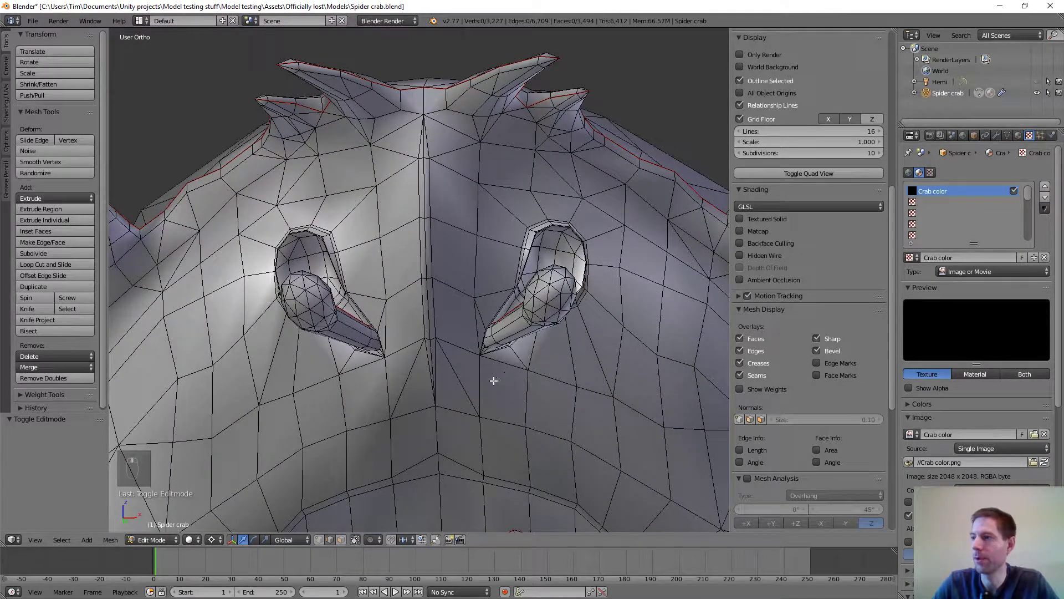
pyautogui.moveTo(493, 380); pyautogui.dragTo(564, 292, button='middle')
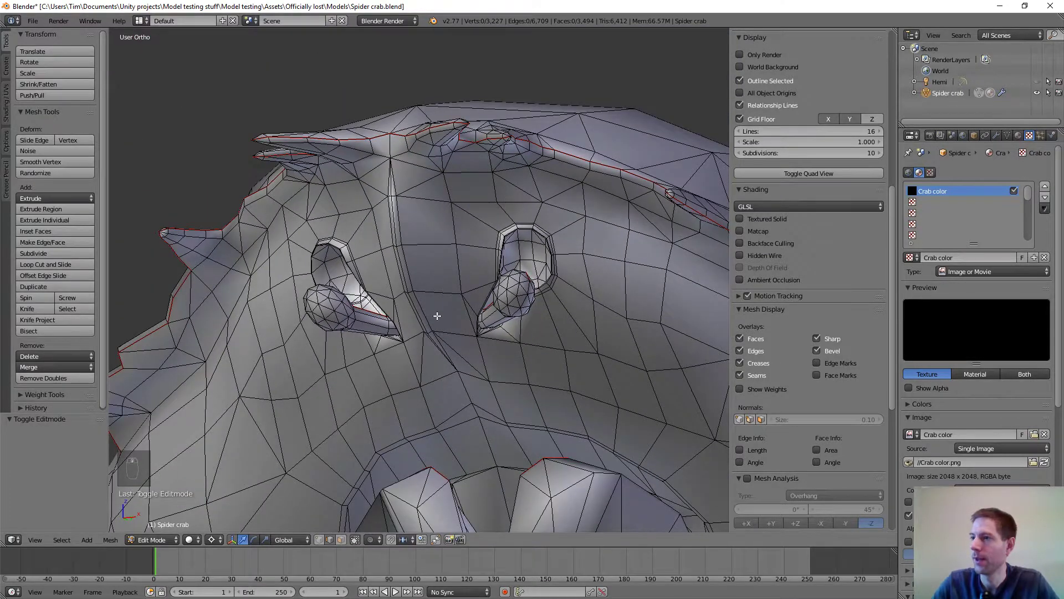
pyautogui.moveTo(438, 315); pyautogui.dragTo(455, 327, button='middle')
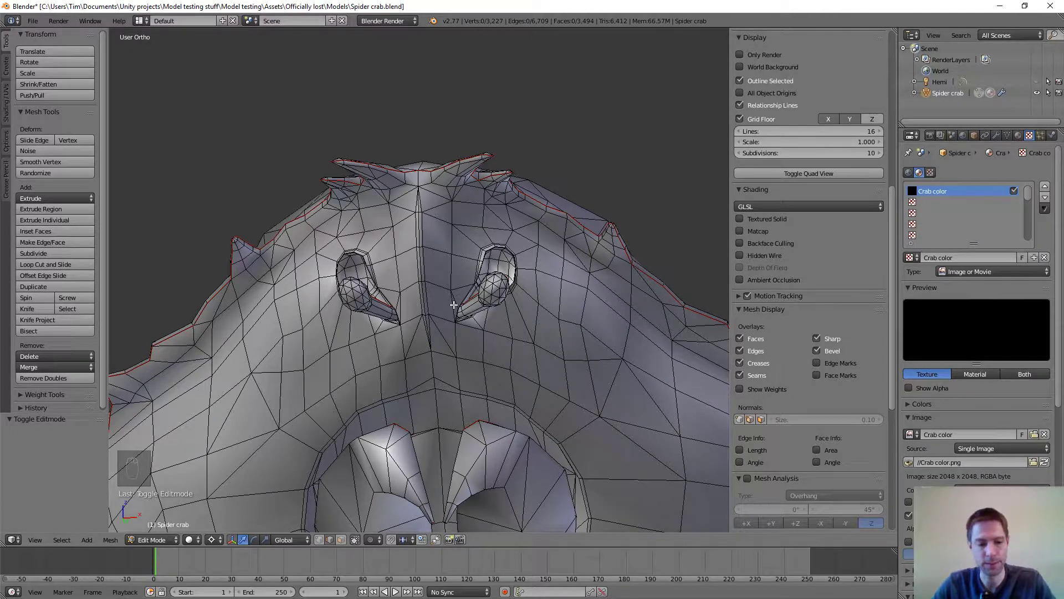
pyautogui.hotkey('alt', 'b')
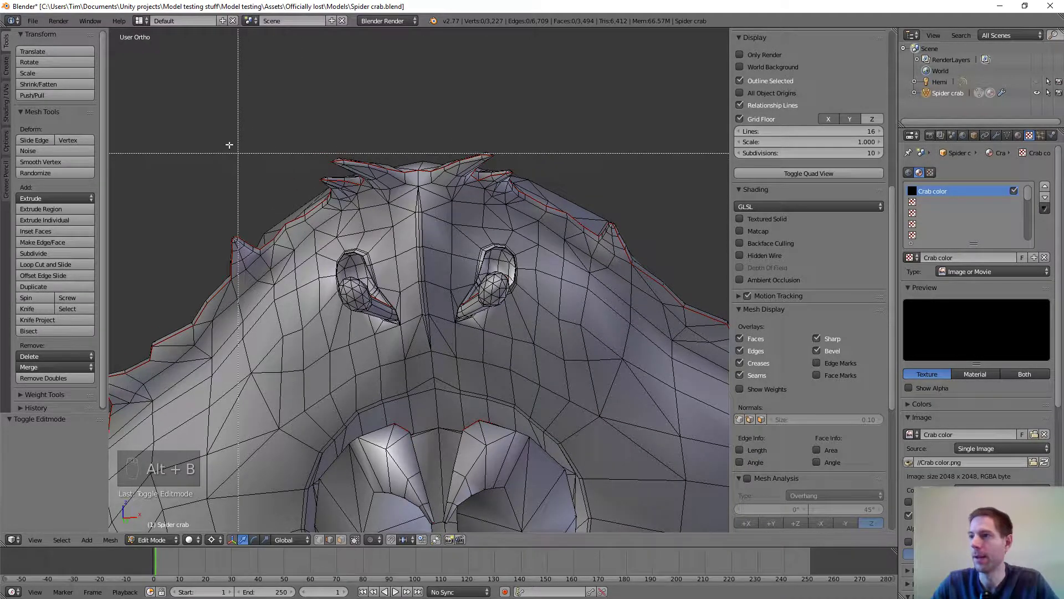
pyautogui.moveTo(229, 145); pyautogui.dragTo(628, 355)
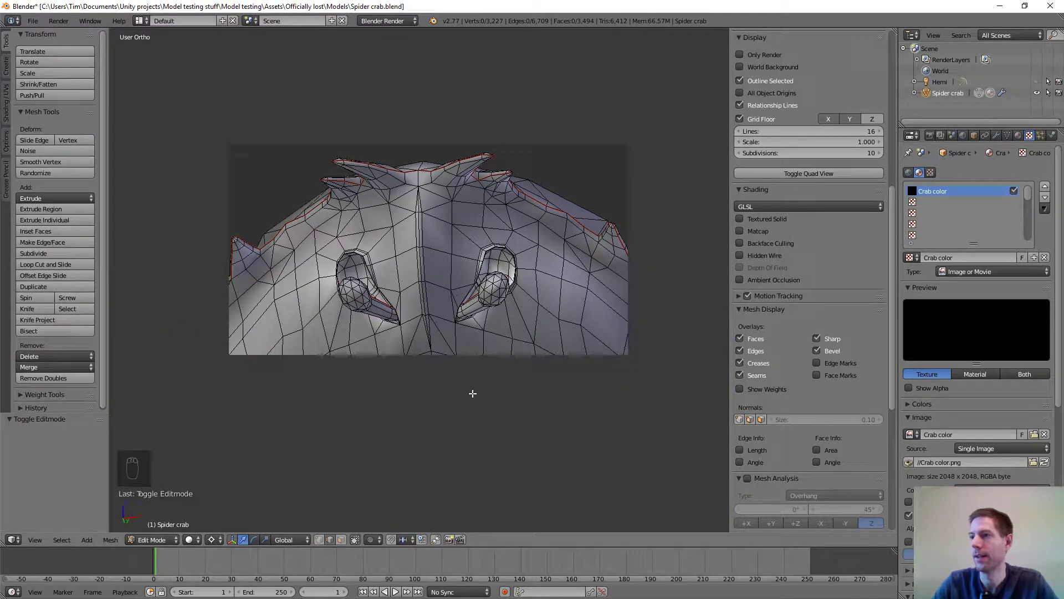
# Examine the wireframe of the clipped face section around both eyestalks and sockets from several angles.
pyautogui.moveTo(472, 393); pyautogui.dragTo(429, 354, button='middle')
pyautogui.scroll(-1, 459, 308)
pyautogui.scroll(2, 469, 317)
pyautogui.scroll(4, 469, 318)
pyautogui.scroll(1, 463, 332)
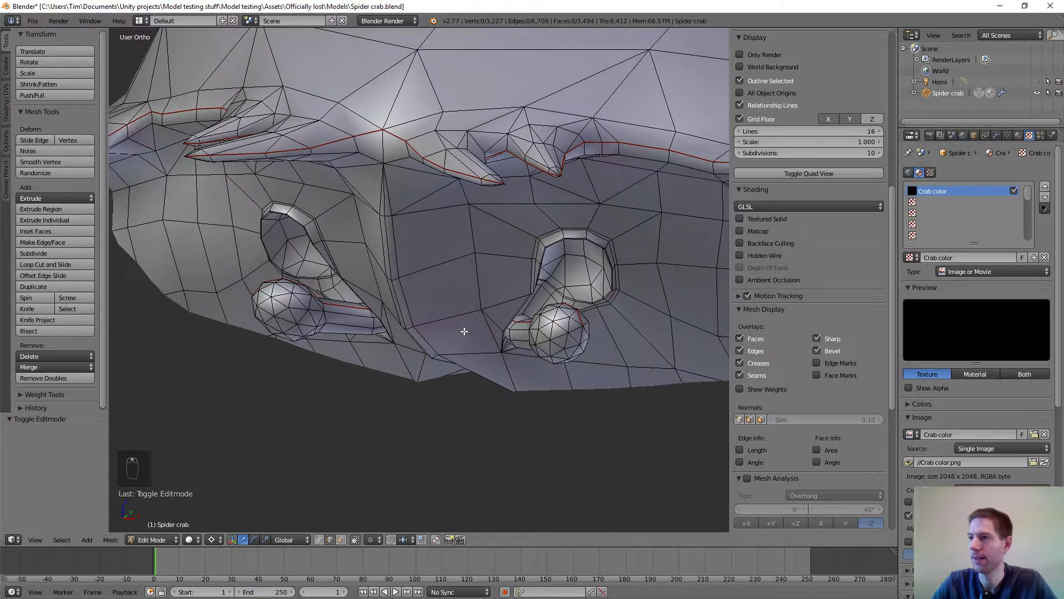
pyautogui.moveTo(527, 364); pyautogui.dragTo(525, 320, button='middle')
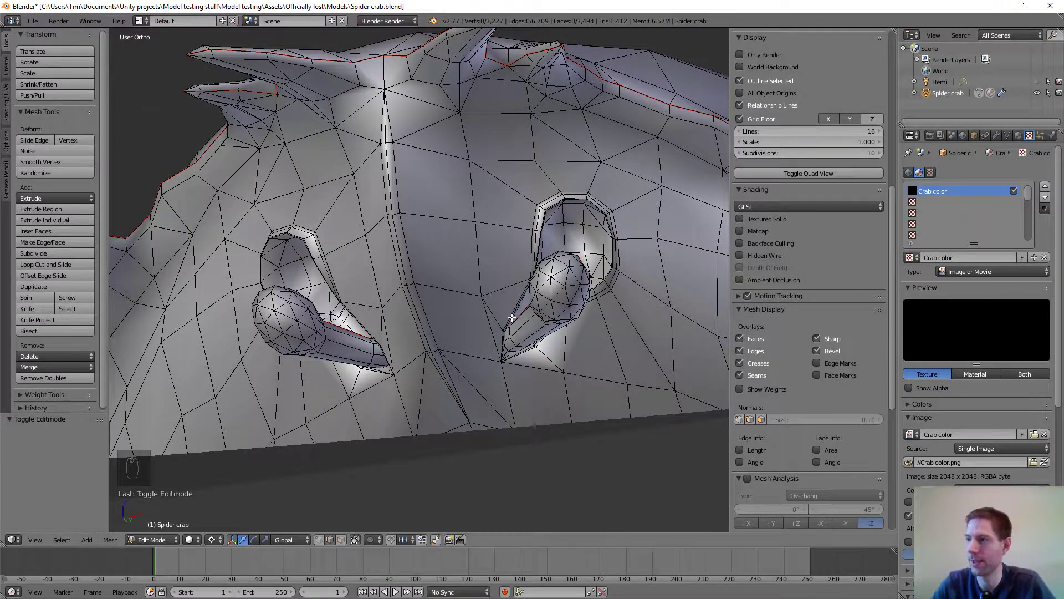
pyautogui.scroll(-2, 522, 296)
pyautogui.scroll(2, 528, 320)
pyautogui.scroll(1, 527, 322)
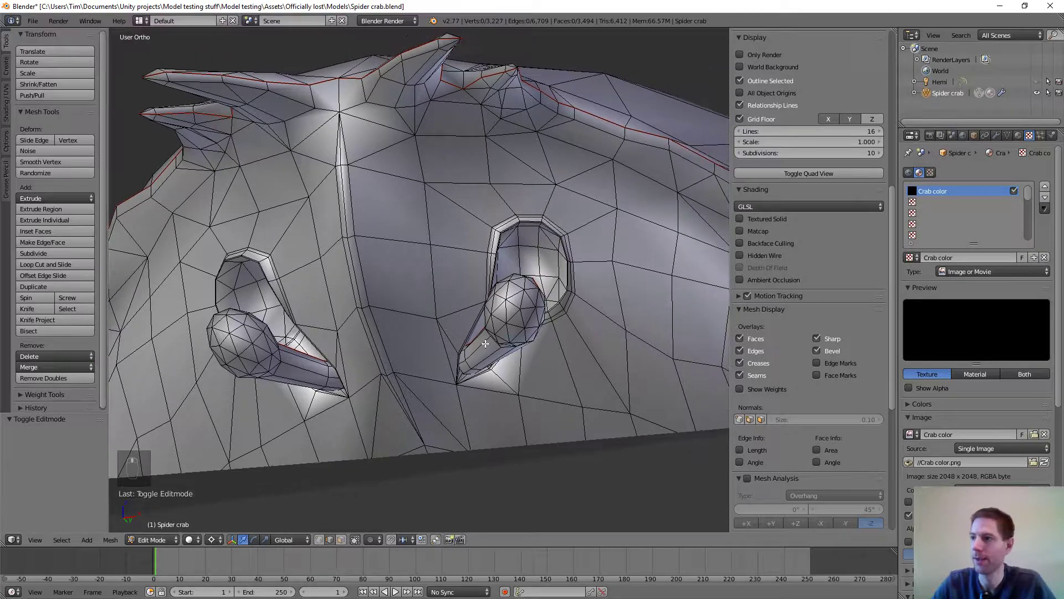
pyautogui.scroll(2, 487, 346)
pyautogui.moveTo(499, 354); pyautogui.dragTo(595, 207, button='middle')
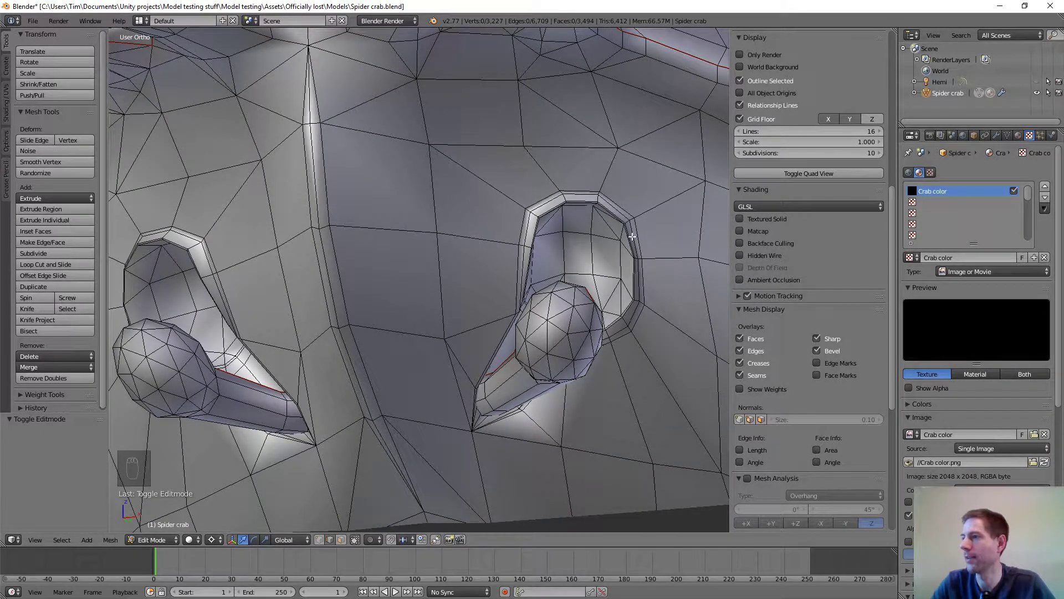
pyautogui.scroll(-2, 605, 347)
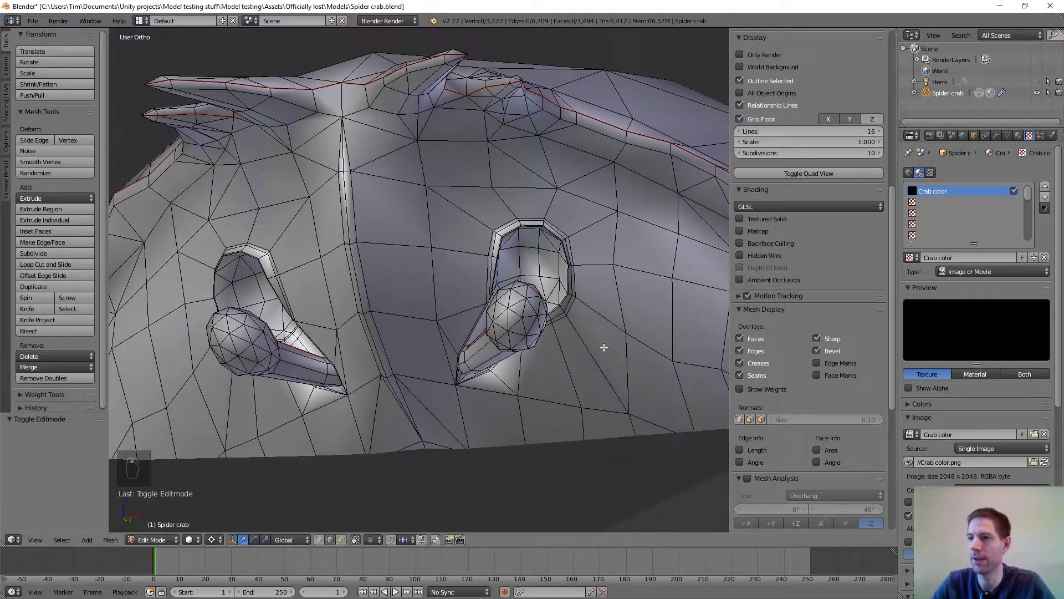
pyautogui.moveTo(549, 306); pyautogui.dragTo(553, 285, button='middle')
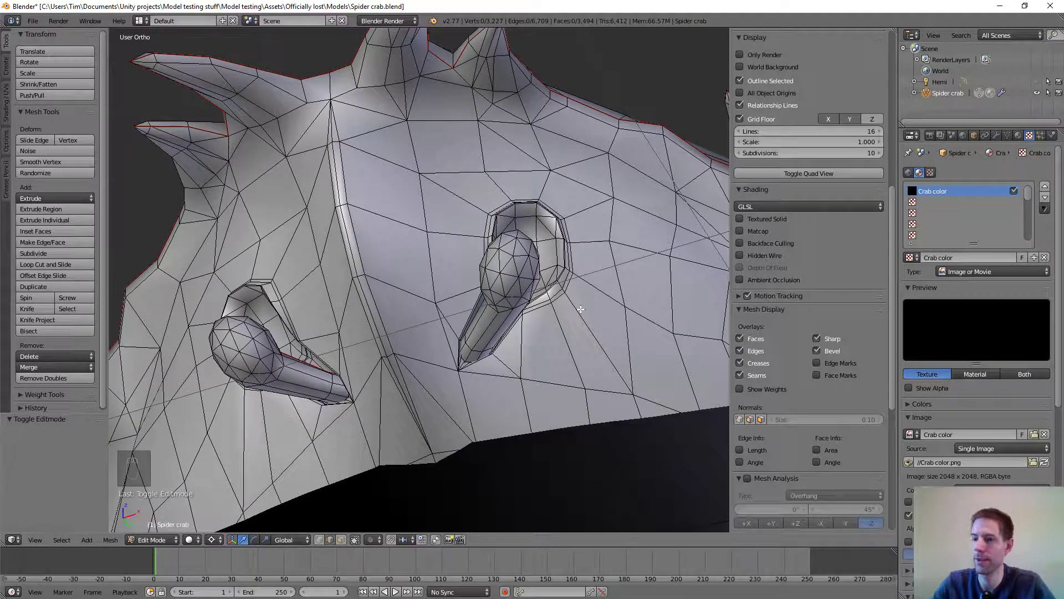
# Switch to Object Mode and inspect the shaded eyes and sockets of the clipped section from the front and side.
pyautogui.press('Tab')
pyautogui.scroll(-3, 554, 278)
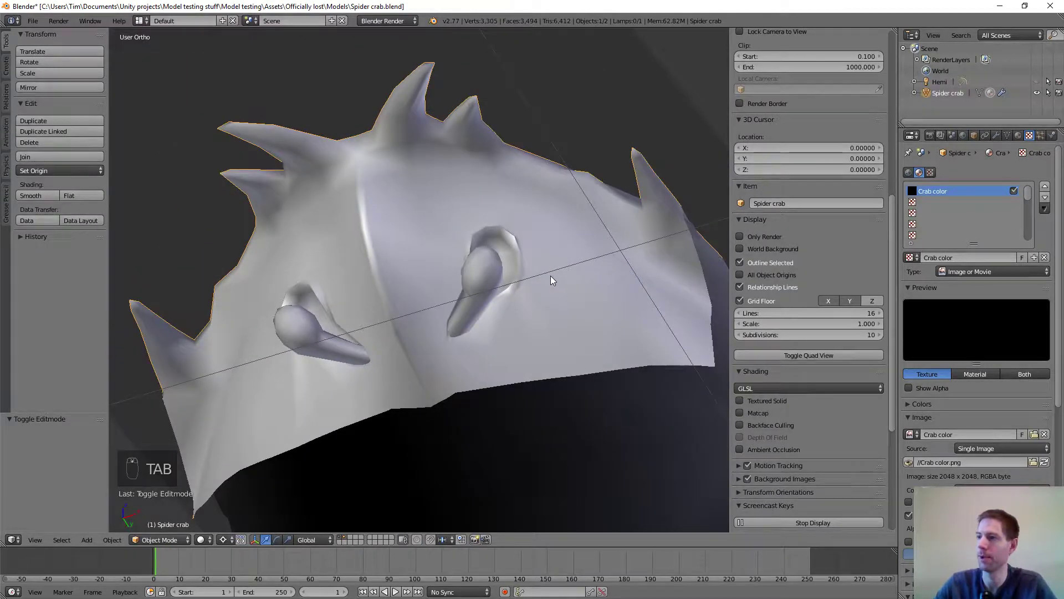
pyautogui.moveTo(550, 275); pyautogui.dragTo(507, 270, button='middle')
pyautogui.scroll(3, 472, 287)
pyautogui.moveTo(520, 307); pyautogui.dragTo(485, 330, button='middle')
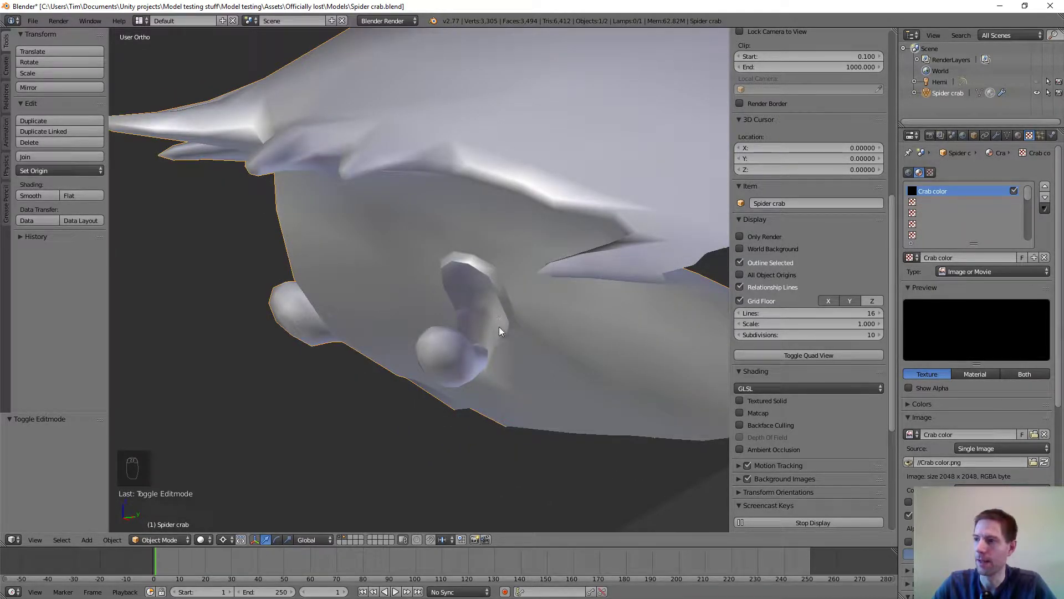
pyautogui.scroll(-2, 503, 380)
pyautogui.moveTo(503, 382); pyautogui.dragTo(476, 330, button='middle')
pyautogui.scroll(2, 466, 330)
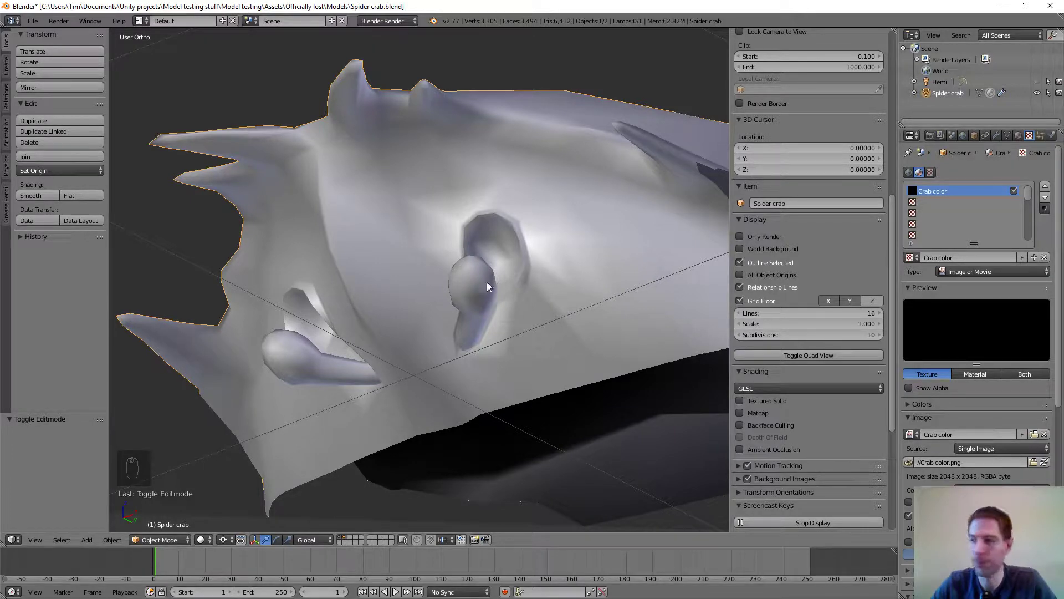
pyautogui.moveTo(468, 292); pyautogui.dragTo(465, 315, button='middle')
pyautogui.scroll(-3, 503, 290)
pyautogui.scroll(2, 478, 298)
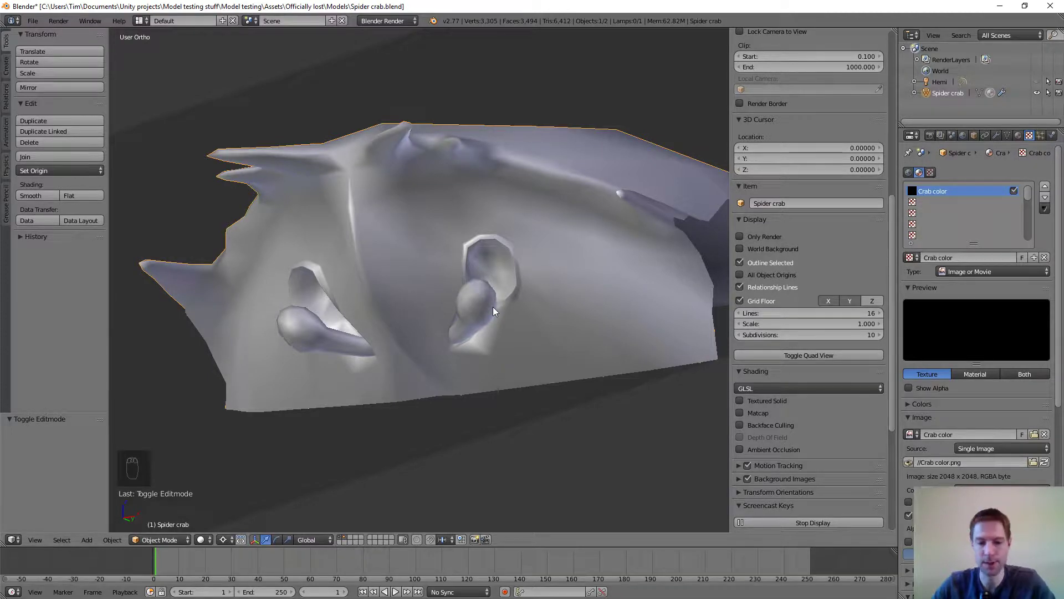
# Remove the view clipping and return to Edit Mode with the crab's face in front view.
pyautogui.hotkey('alt', 'b')
pyautogui.scroll(-3, 477, 311)
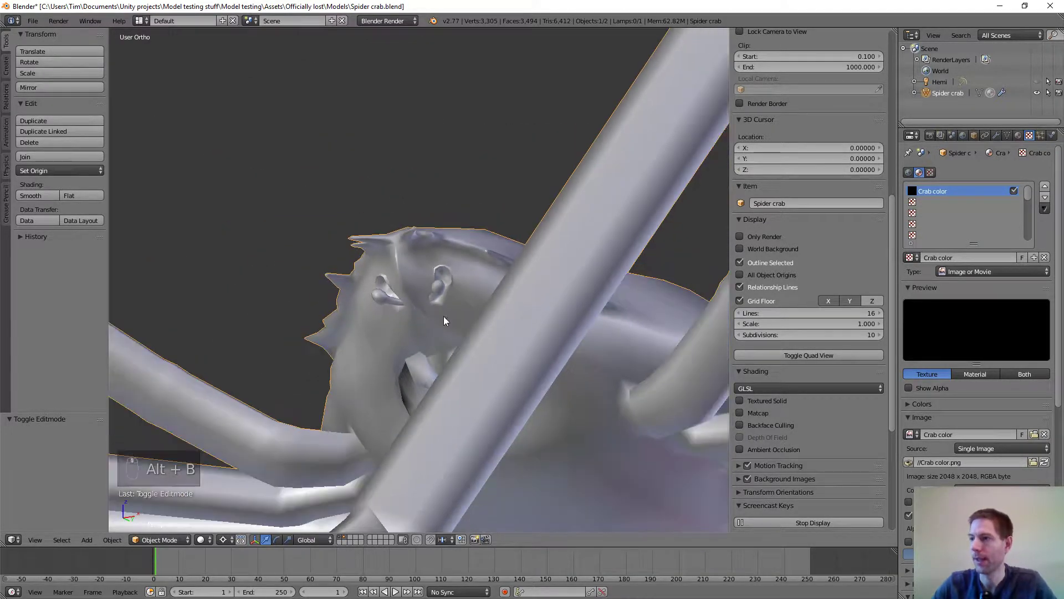
pyautogui.moveTo(443, 320); pyautogui.dragTo(464, 338, button='middle')
pyautogui.scroll(2, 463, 338)
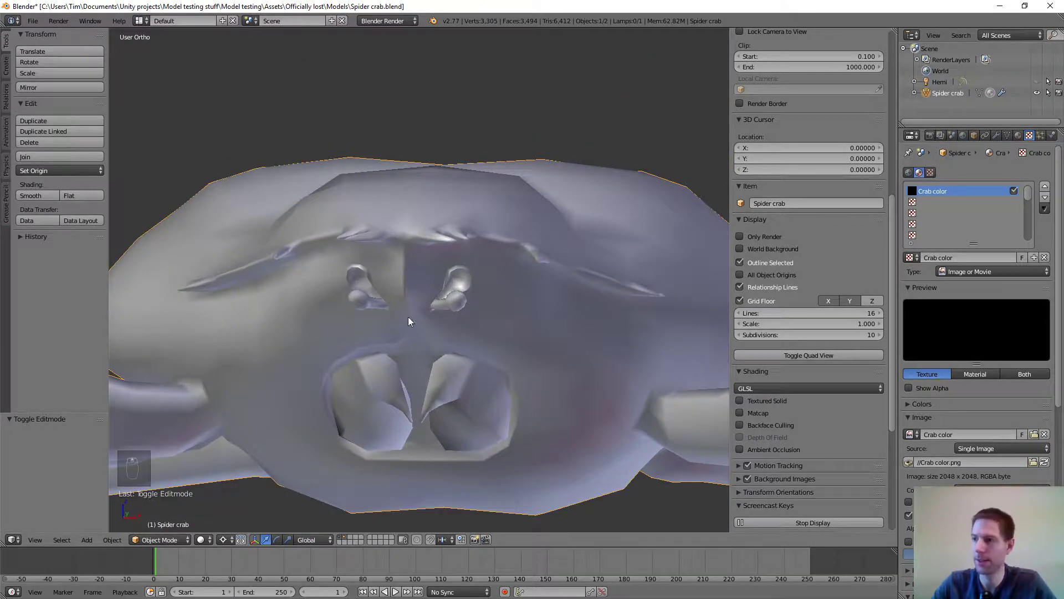
pyautogui.scroll(2, 464, 281)
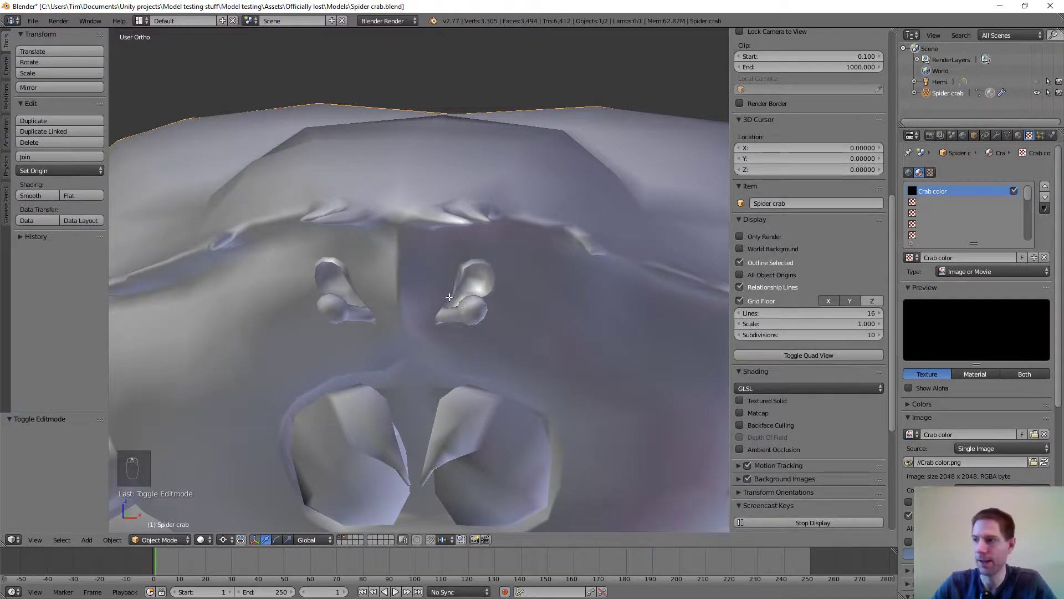
pyautogui.press('Tab')
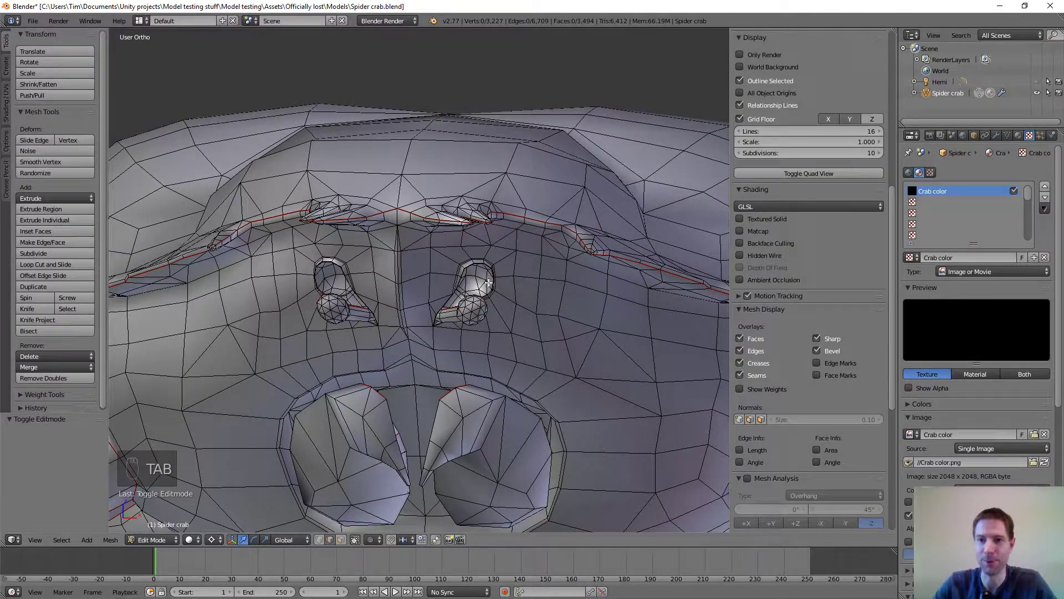
pyautogui.scroll(1, 488, 284)
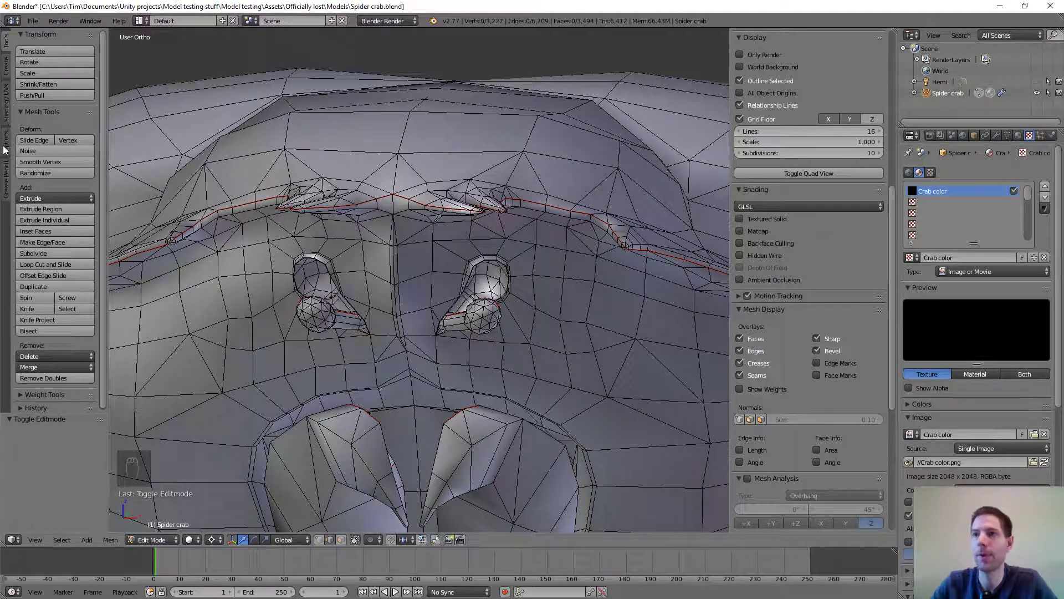
pyautogui.scroll(1, 491, 265)
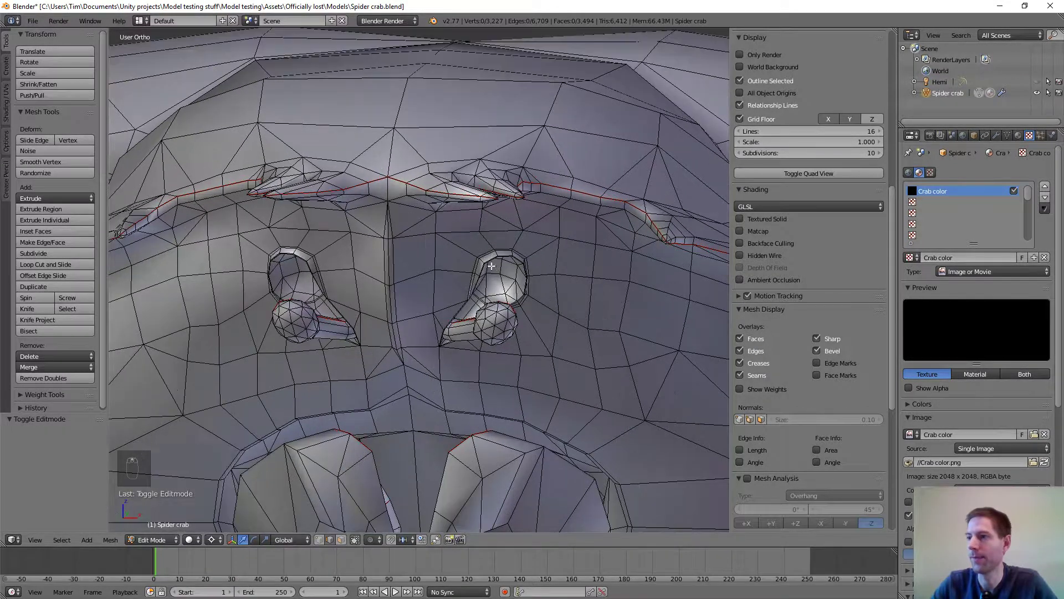
# Show the X Mirror mesh option and try moving and sliding the vertex between the centre ridge and the eye.
pyautogui.click(6, 142)
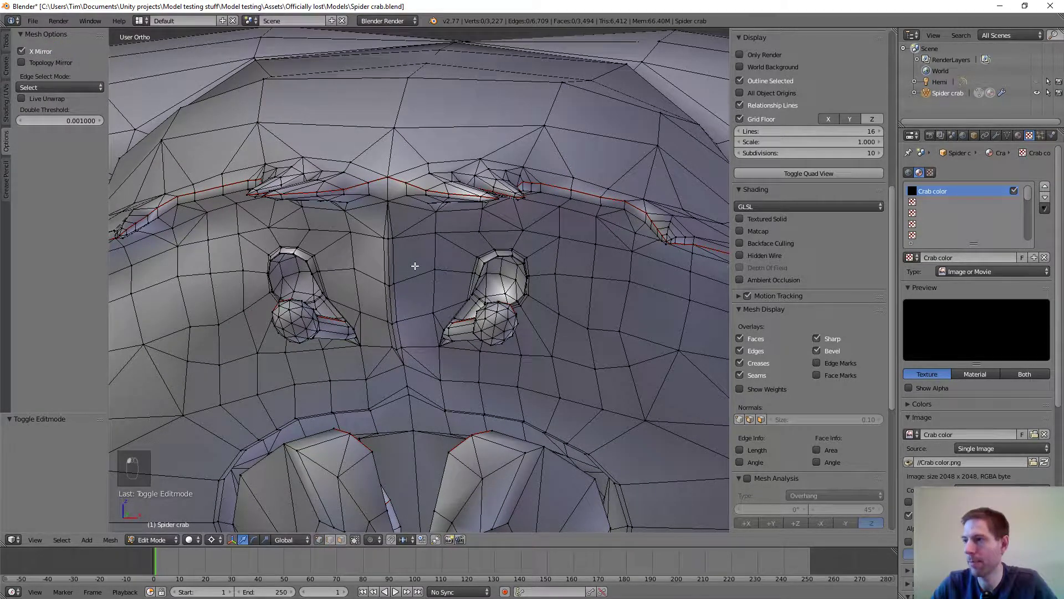
pyautogui.rightClick(436, 270)
pyautogui.press('g')
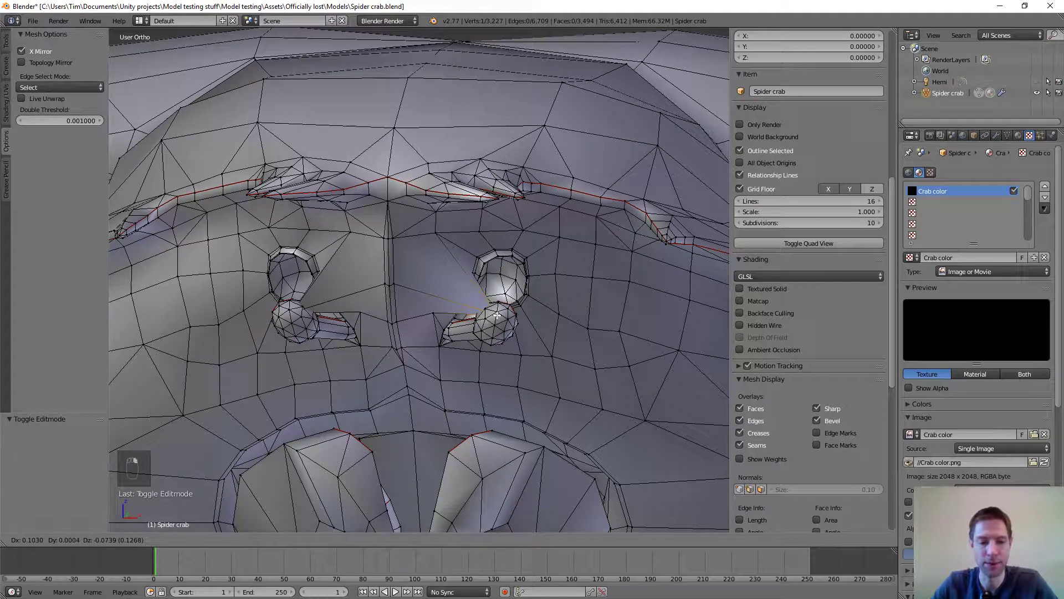
pyautogui.press('Escape')
pyautogui.press('g')
pyautogui.press('g')
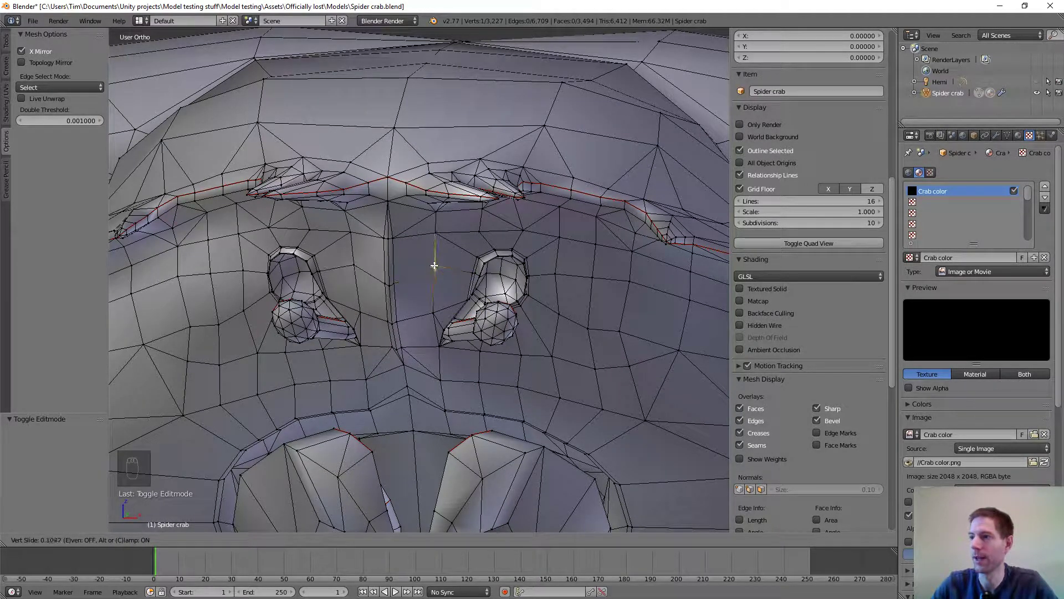
pyautogui.click(441, 279)
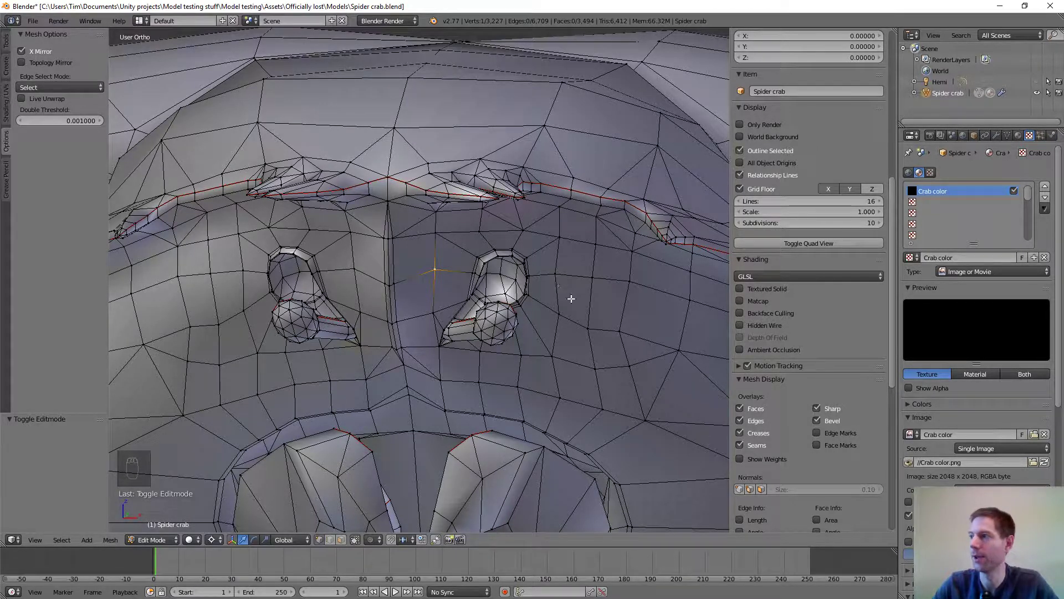
# Show the spider crab's modifiers and look over the whole model before returning to its face.
pyautogui.click(996, 135)
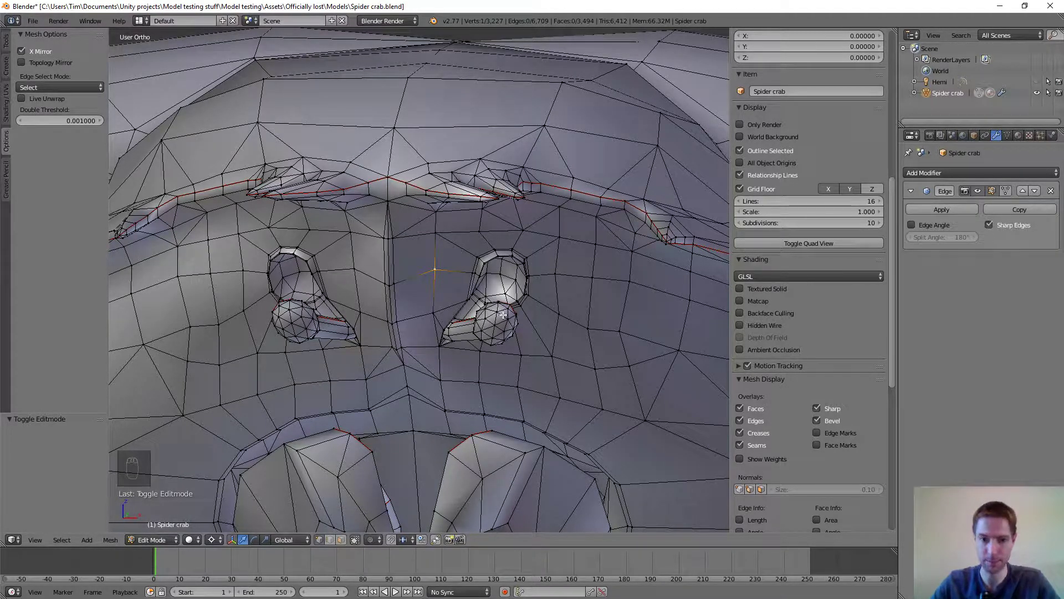
pyautogui.scroll(-10, 486, 328)
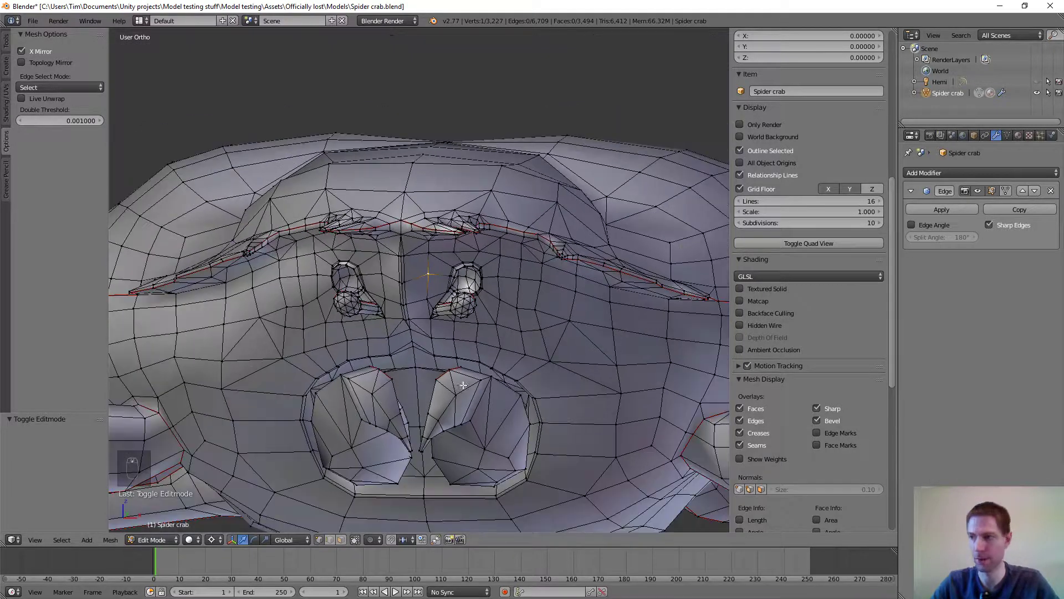
pyautogui.scroll(-5, 608, 444)
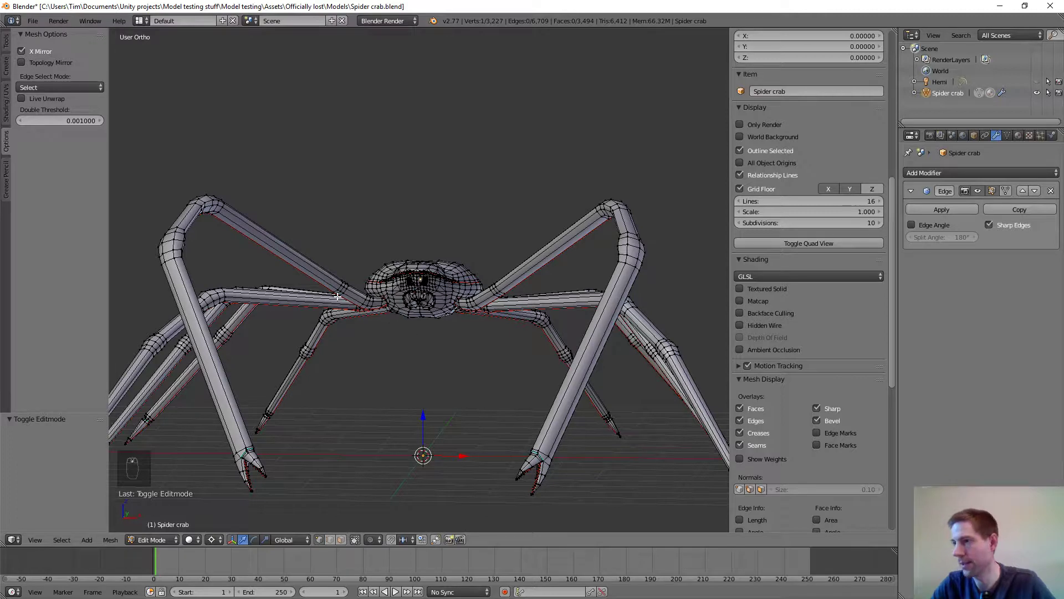
pyautogui.scroll(15, 337, 296)
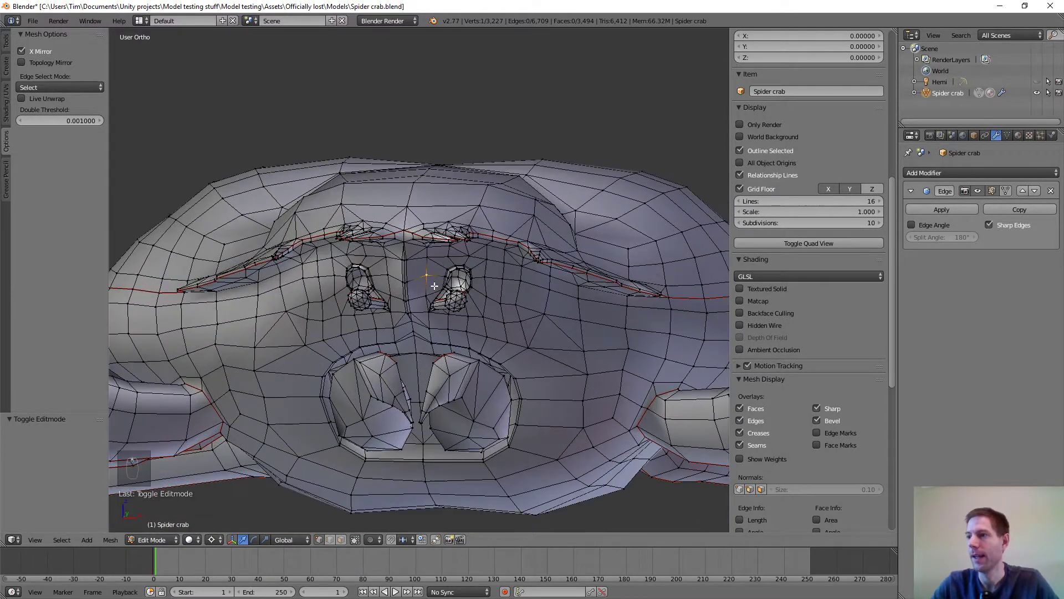
# Look closely at the selected vertex between the crab's eyes and switch to the UV Editing screen layout.
pyautogui.scroll(1, 434, 286)
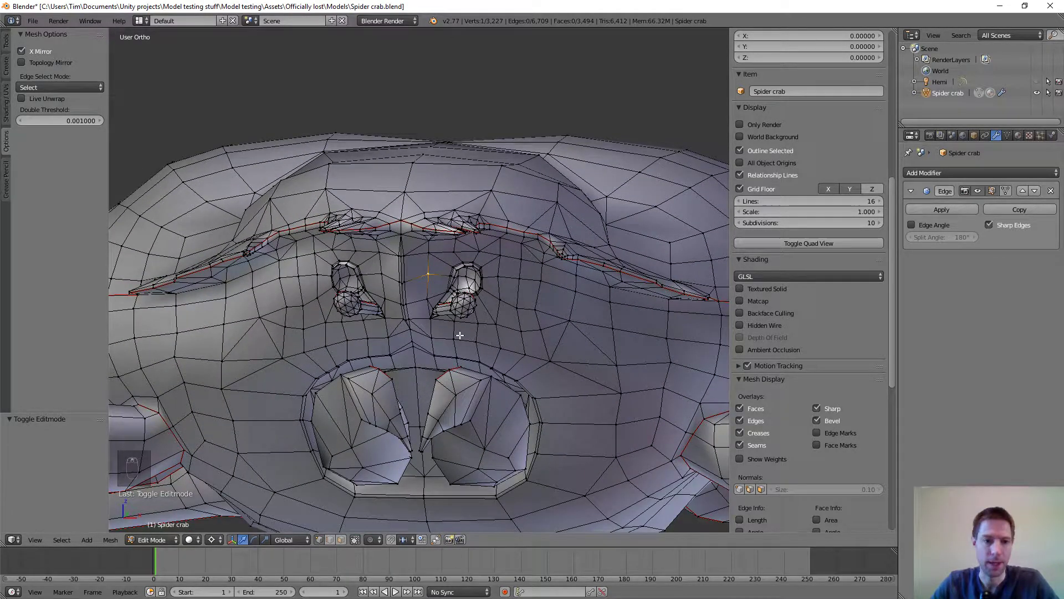
pyautogui.scroll(6, 484, 271)
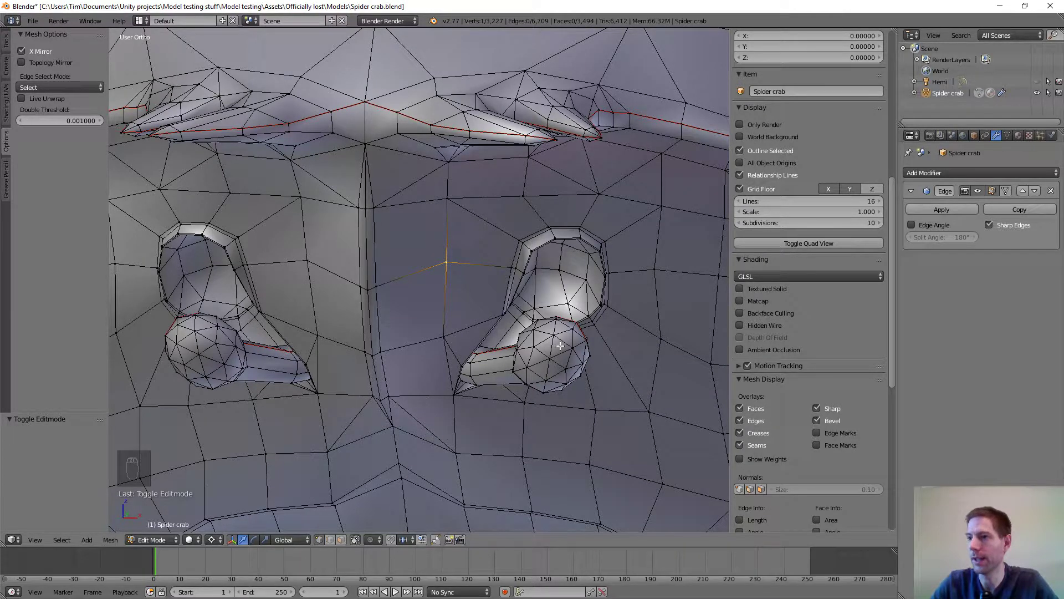
pyautogui.click(140, 21)
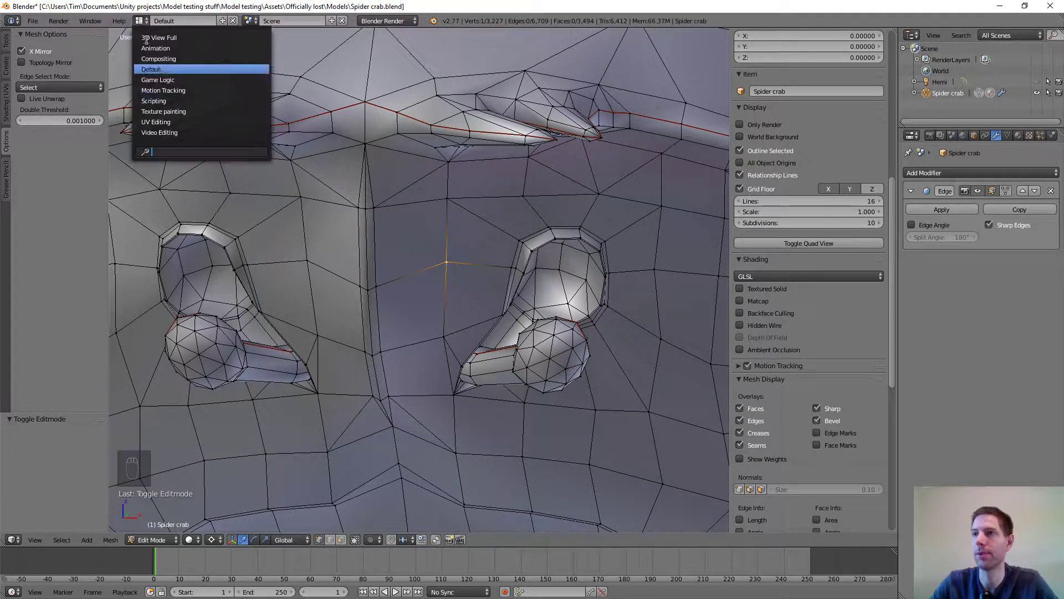
pyautogui.click(155, 122)
# Examine the crab's UV map around the eyes and face, and look over the complete unwrapped layout.
pyautogui.scroll(-5, 293, 352)
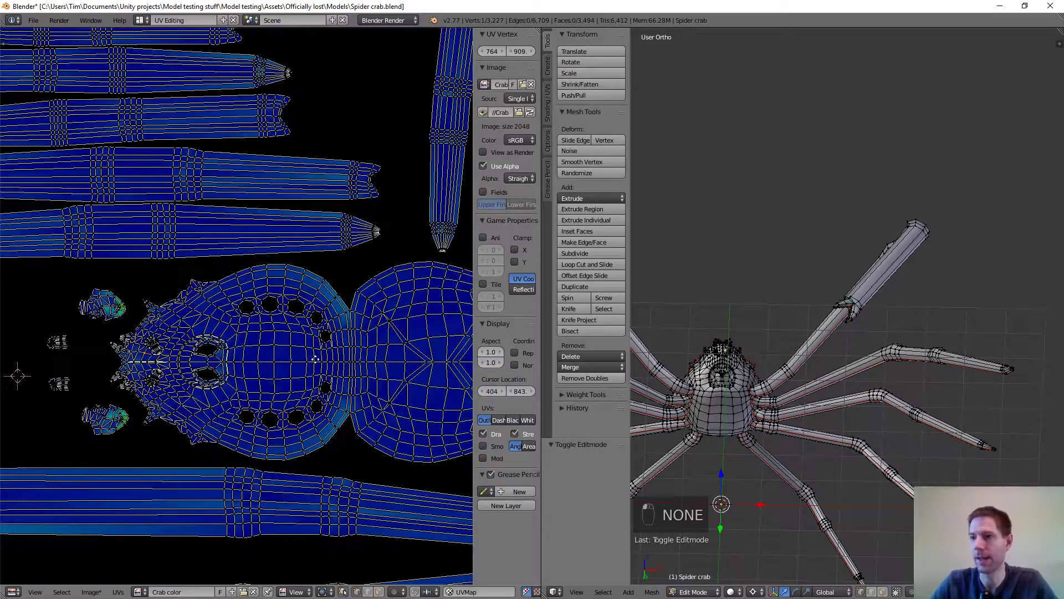
pyautogui.moveTo(315, 359); pyautogui.dragTo(246, 298, button='middle')
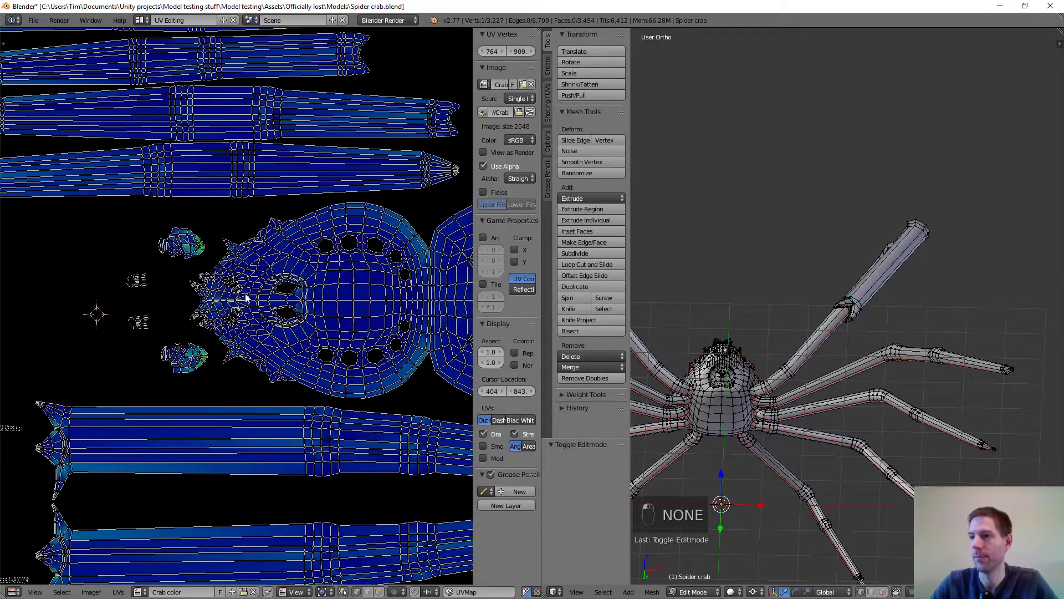
pyautogui.scroll(5, 246, 297)
pyautogui.scroll(4, 200, 277)
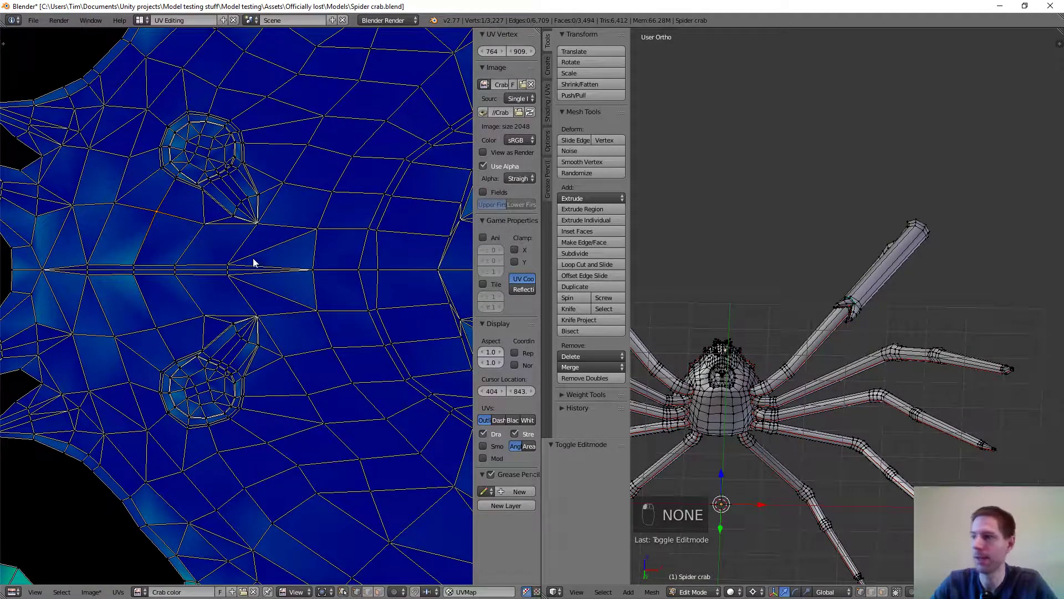
pyautogui.scroll(-6, 249, 344)
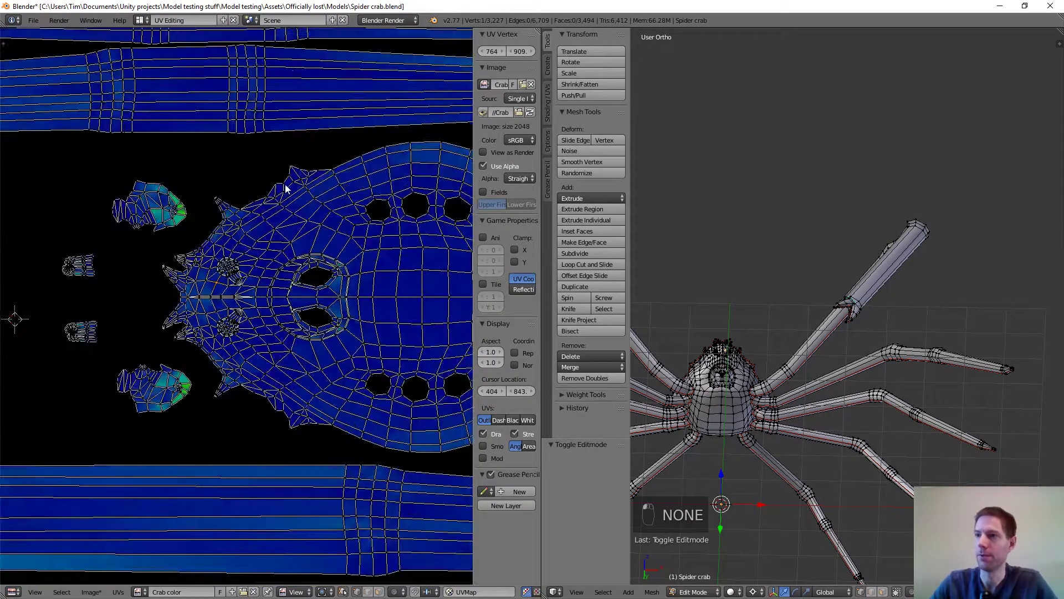
pyautogui.scroll(-3, 262, 178)
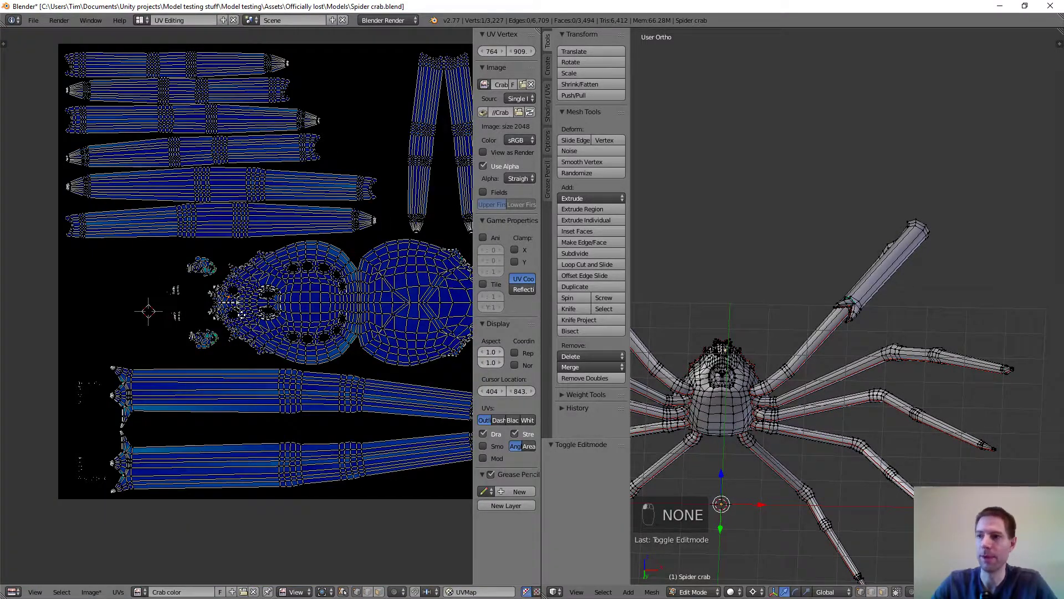
pyautogui.moveTo(318, 295); pyautogui.dragTo(267, 316, button='middle')
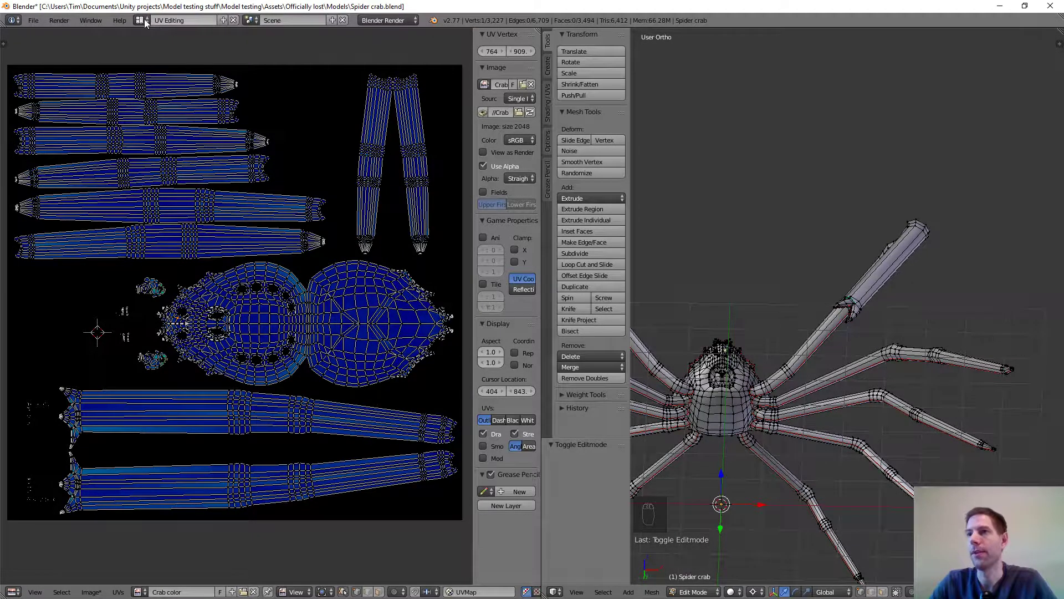
# Return to the Default screen layout and inspect the crab's face from the front and from above.
pyautogui.click(142, 20)
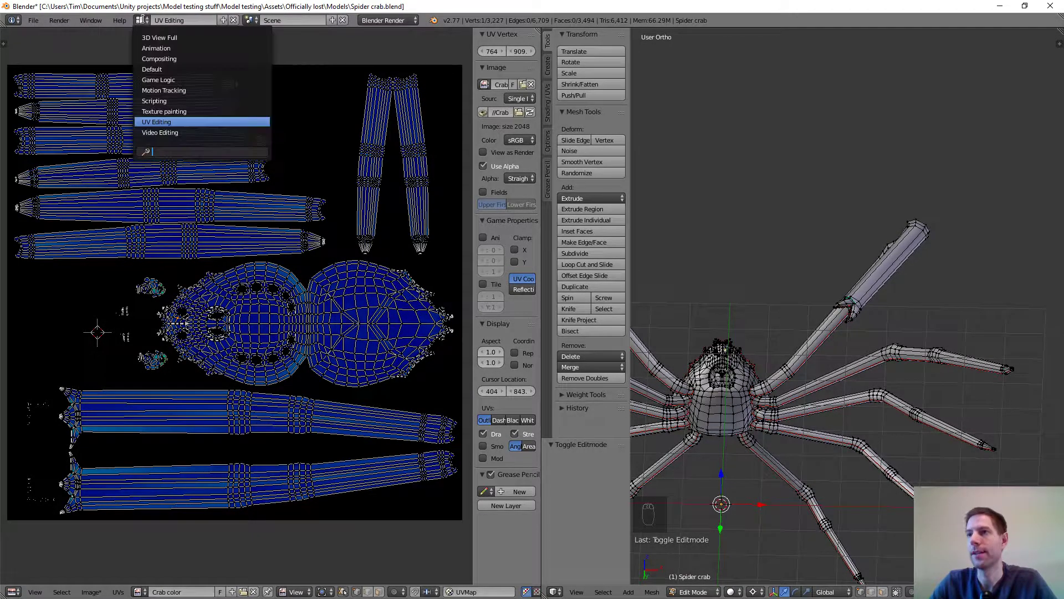
pyautogui.click(153, 69)
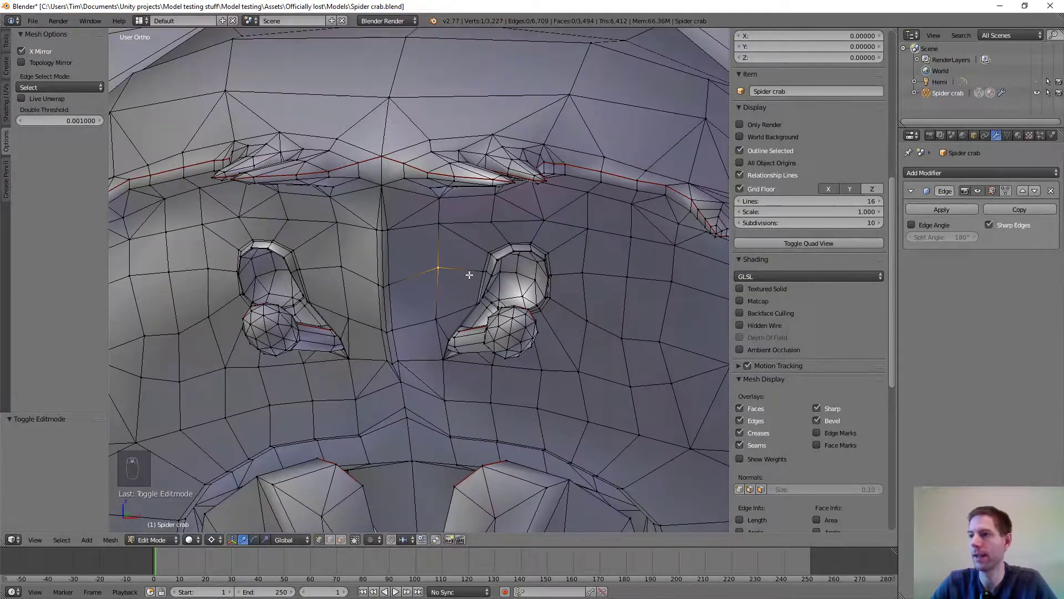
pyautogui.moveTo(438, 255); pyautogui.dragTo(462, 284, button='middle')
pyautogui.scroll(-2, 482, 230)
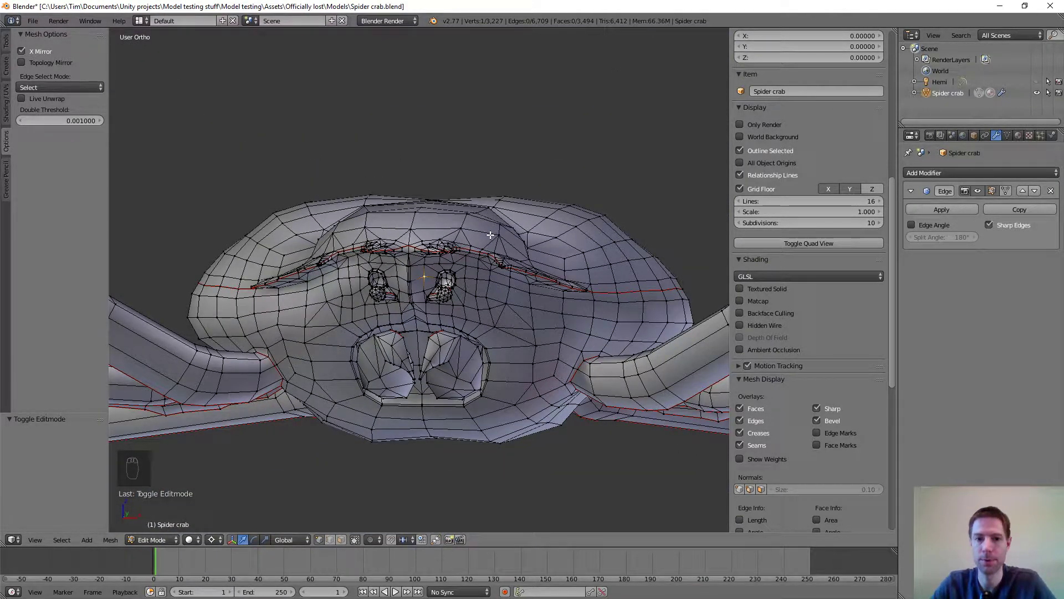
pyautogui.scroll(1, 499, 224)
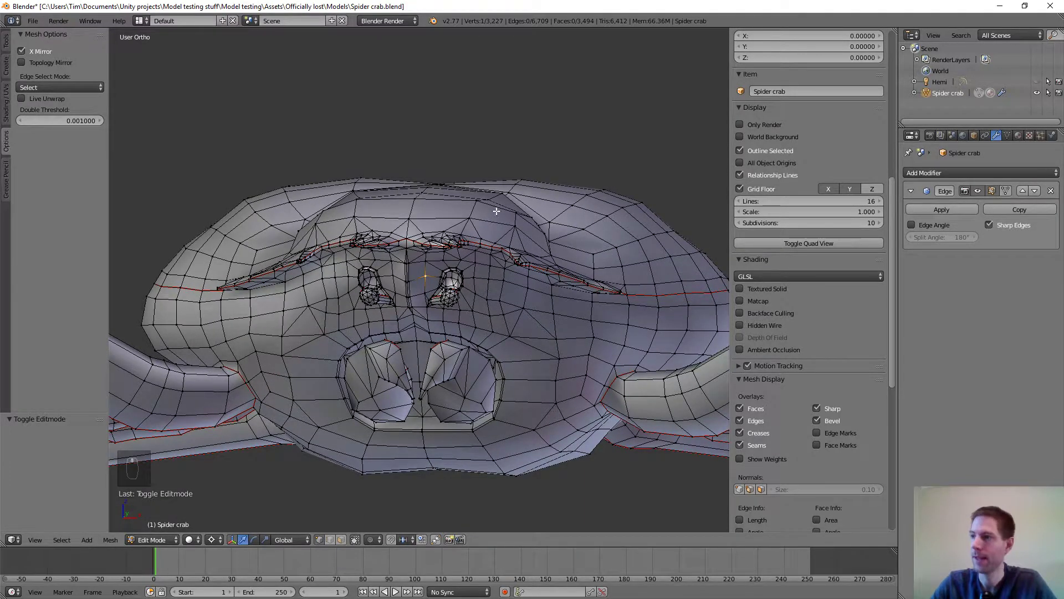
pyautogui.moveTo(496, 211)
pyautogui.mouseDown(button='middle')
pyautogui.moveTo(499, 261)
pyautogui.moveTo(496, 222)
pyautogui.mouseUp(button='middle')
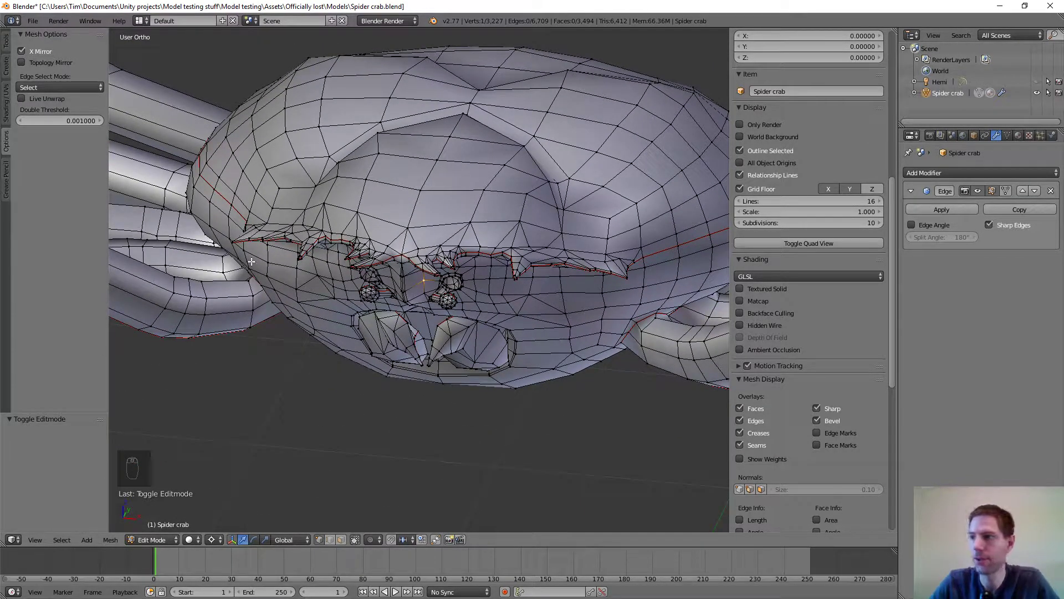
# Switch to the Texture painting layout and look over the full Spider crab 2.jpg reference photo and the crab model.
pyautogui.click(140, 20)
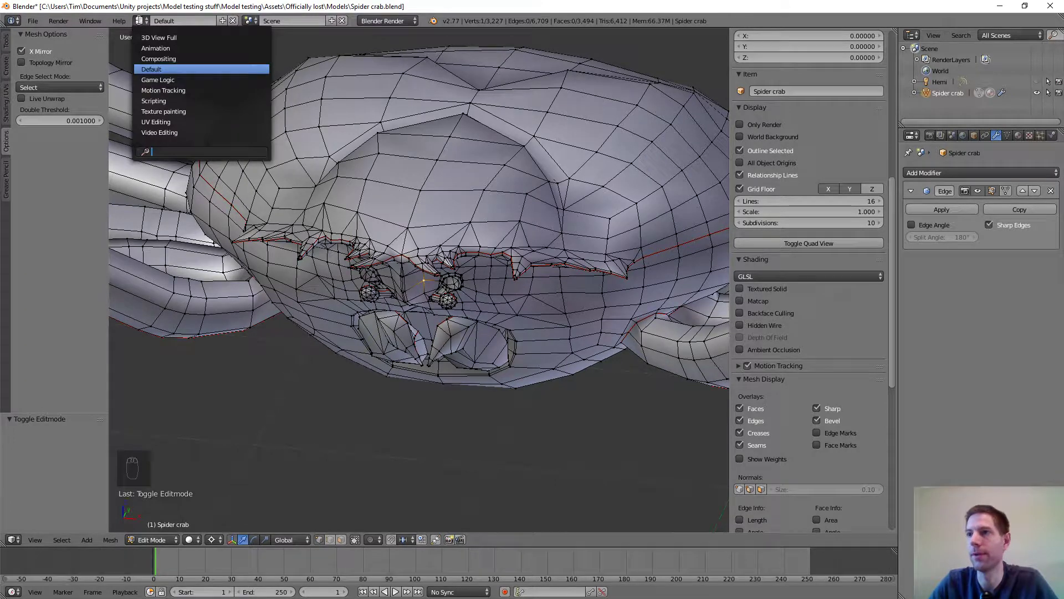
pyautogui.click(175, 111)
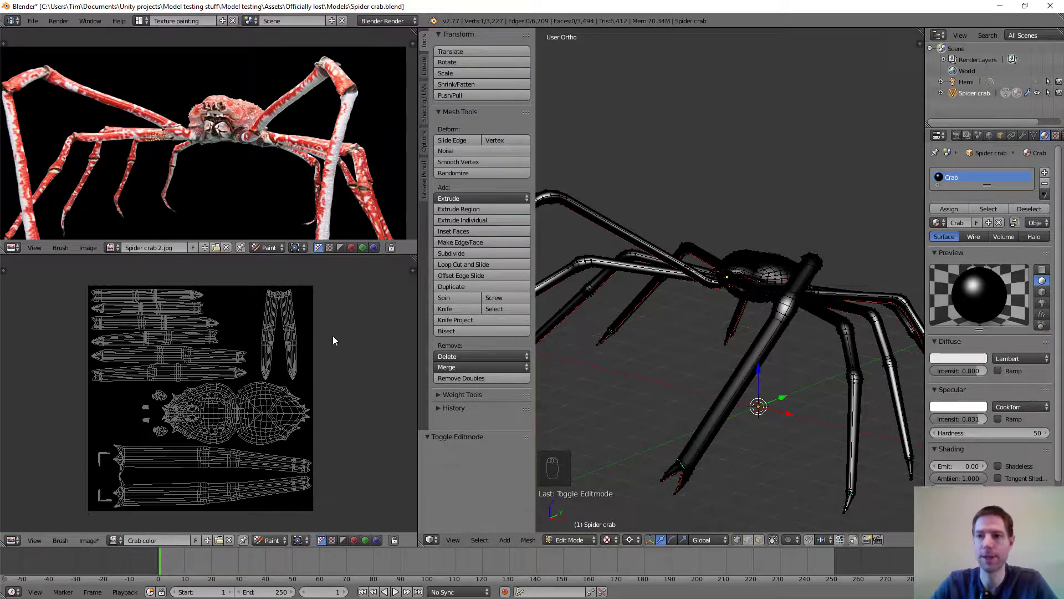
pyautogui.scroll(-1, 224, 141)
pyautogui.scroll(-1, 224, 141)
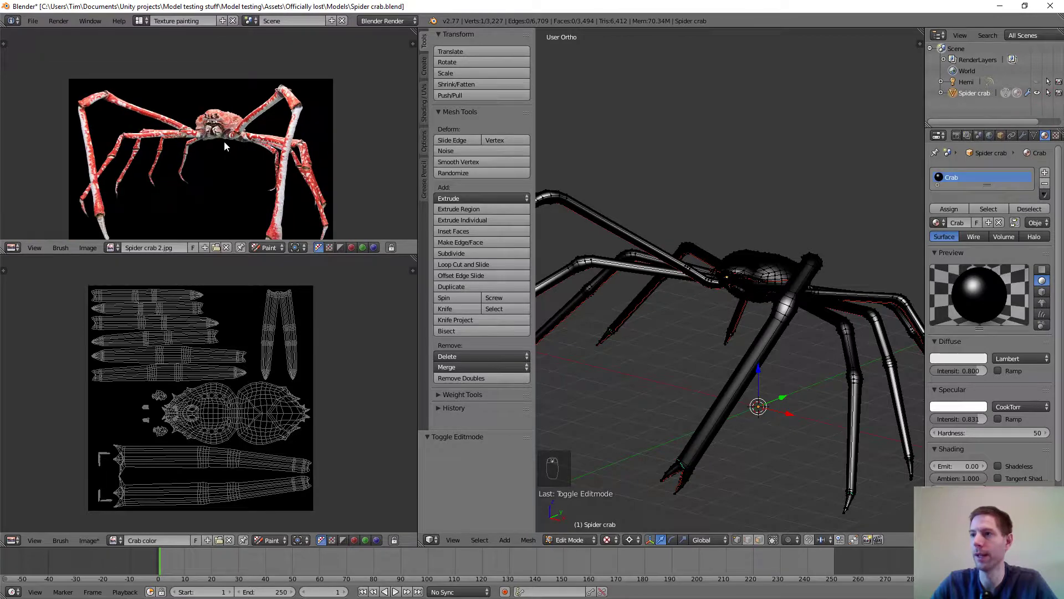
pyautogui.moveTo(203, 198); pyautogui.dragTo(210, 163, button='middle')
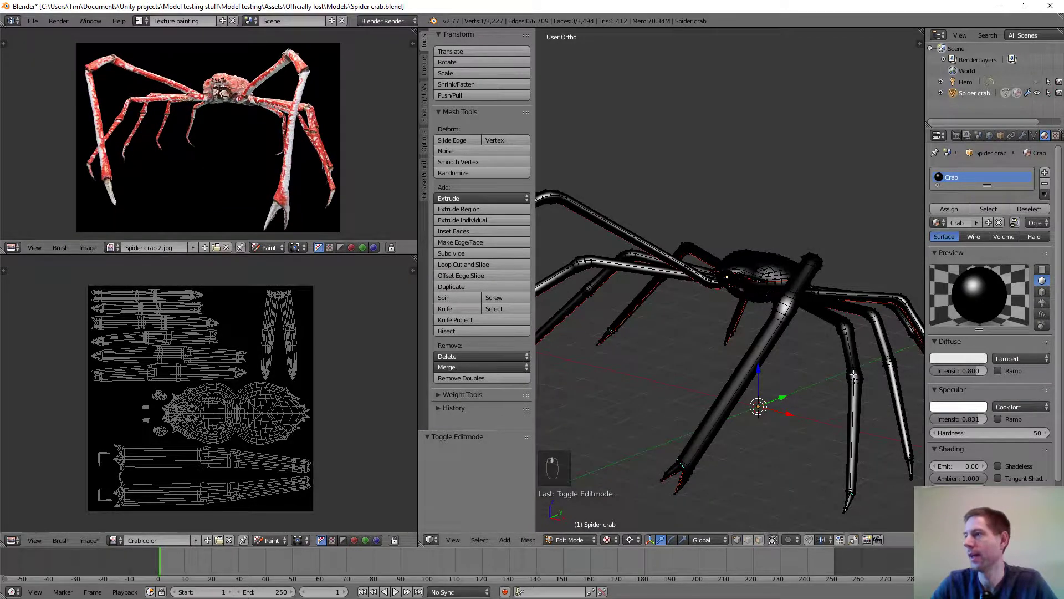
pyautogui.scroll(5, 753, 308)
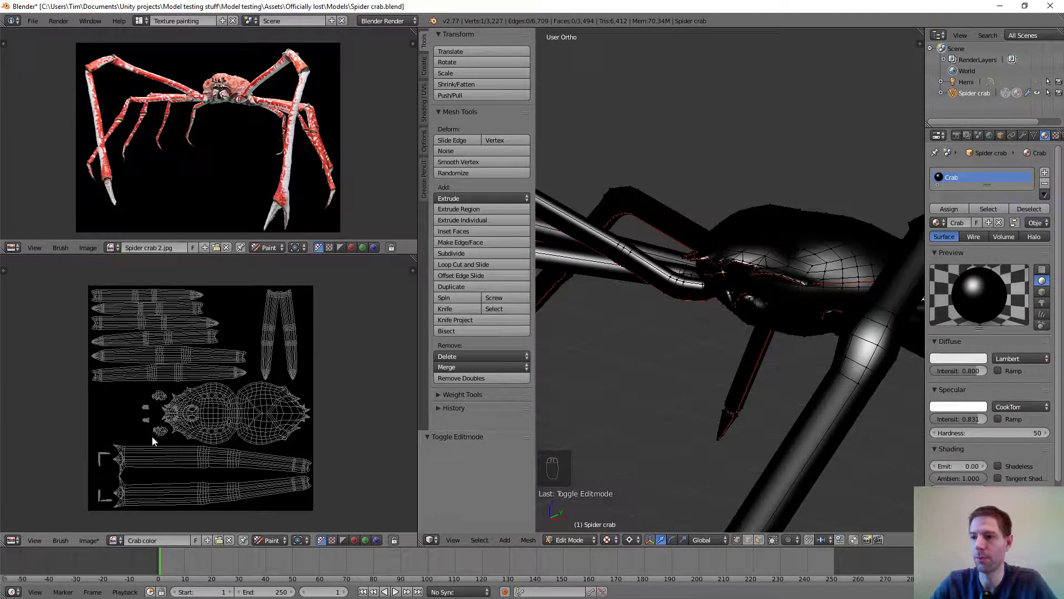
# Save all modified images, including the Crab color texture.
pyautogui.click(90, 540)
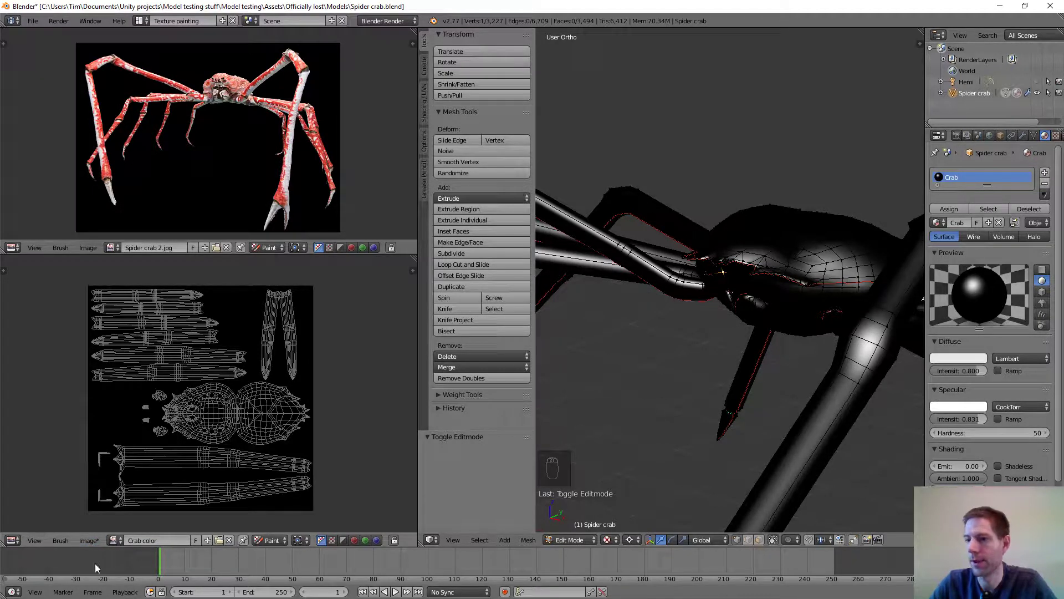
pyautogui.click(89, 540)
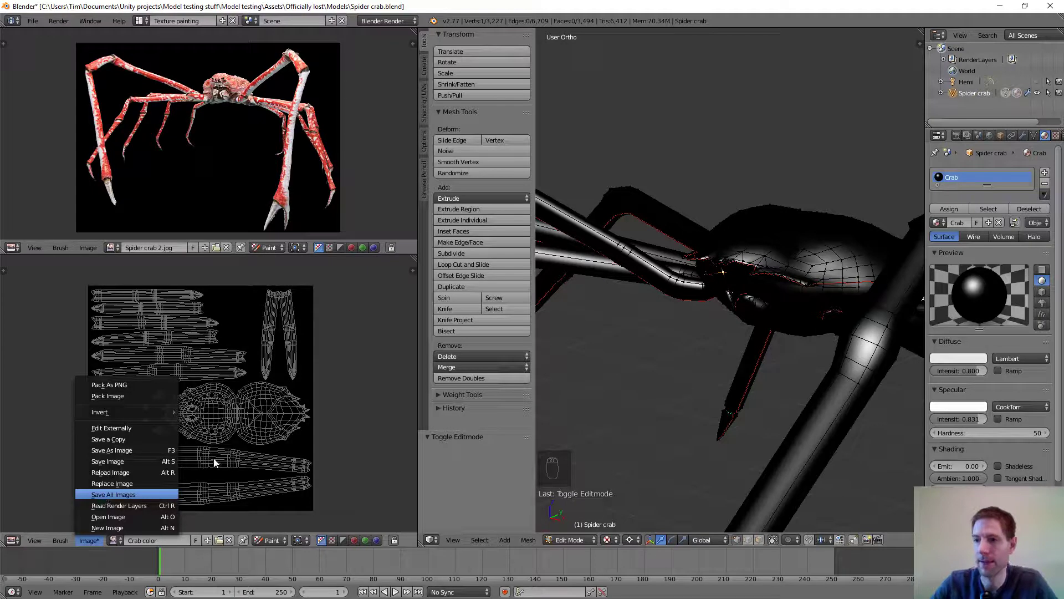
pyautogui.click(103, 494)
pyautogui.scroll(7, 189, 432)
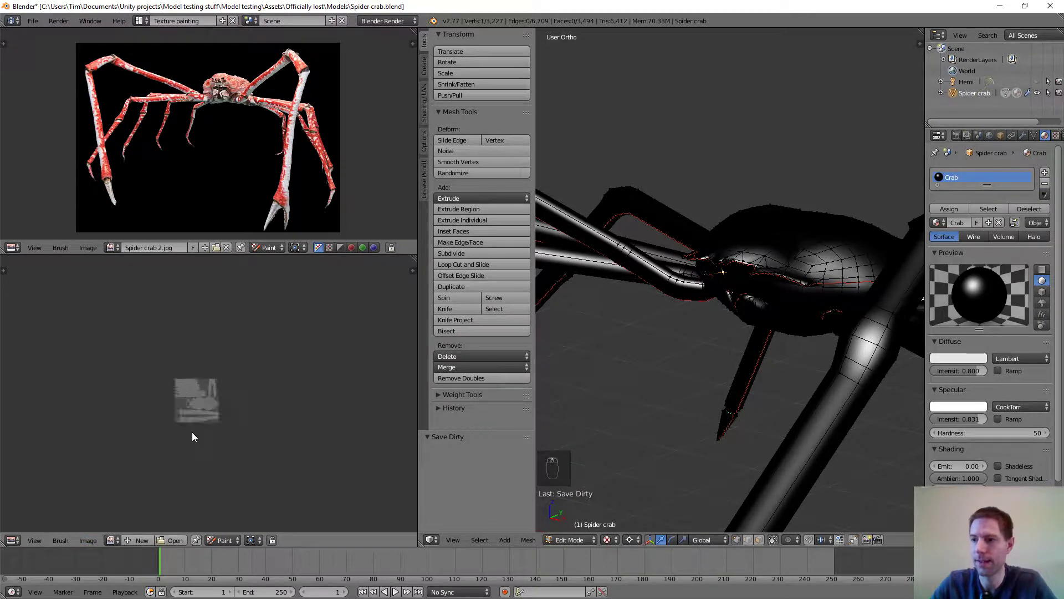
# Try to assign the Crab color image to the UV layout view and select a vertex on the crab's shell.
pyautogui.click(113, 540)
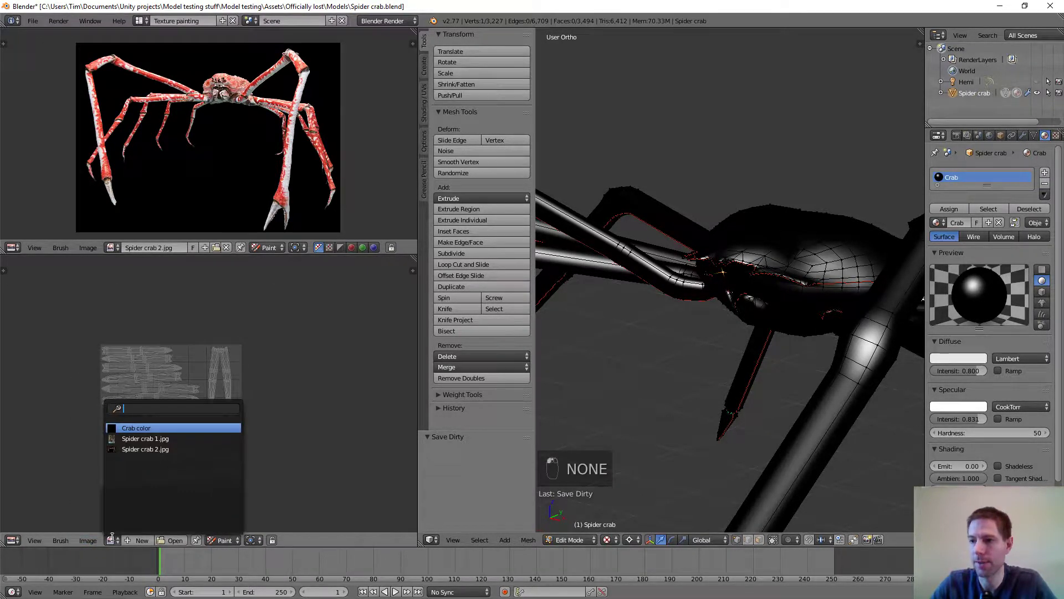
pyautogui.click(137, 431)
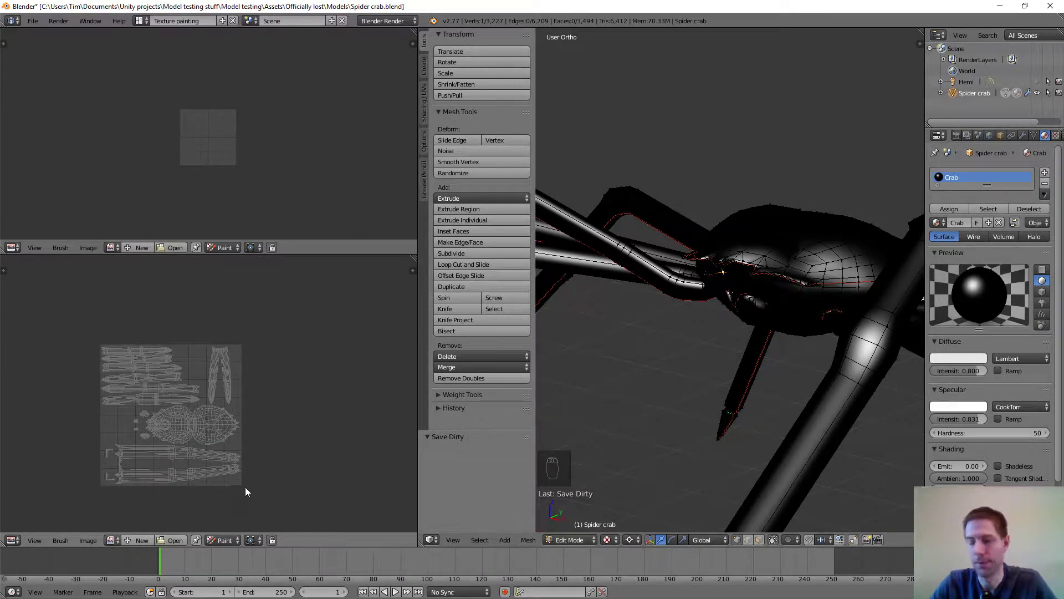
pyautogui.rightClick(843, 250)
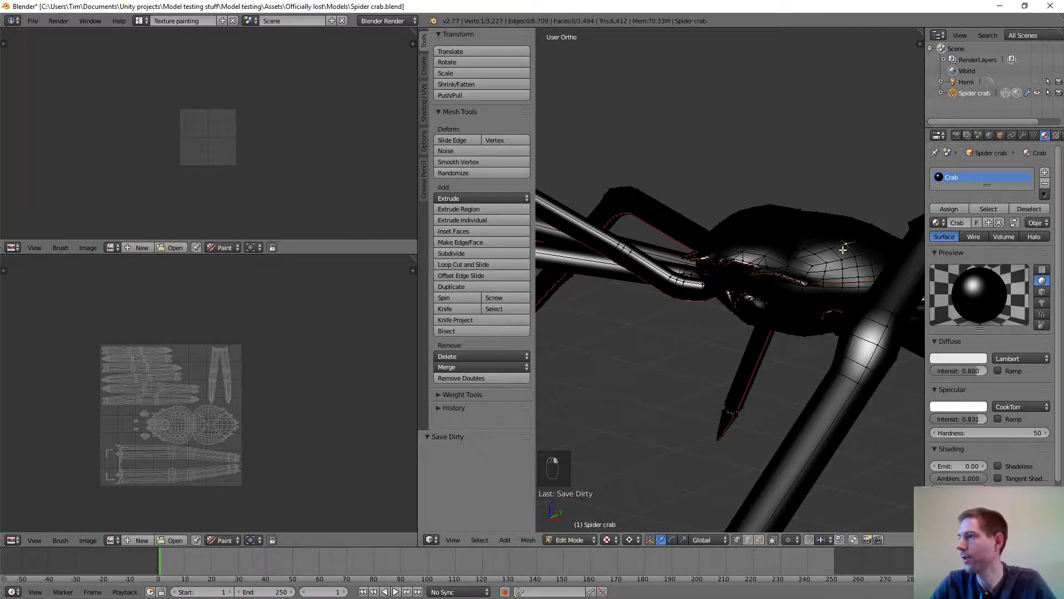
pyautogui.scroll(1, 185, 433)
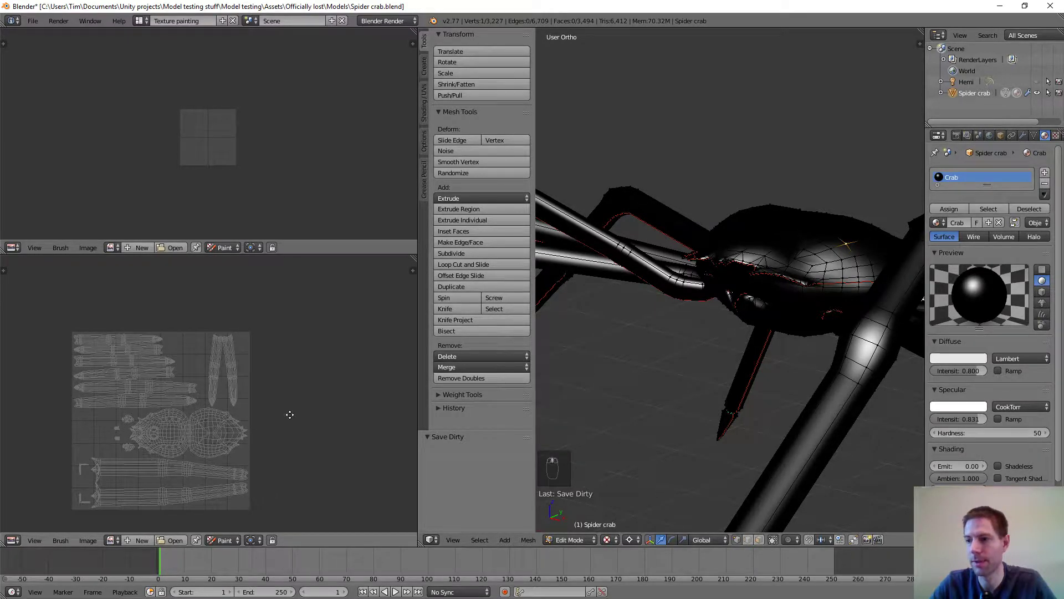
pyautogui.moveTo(287, 411); pyautogui.dragTo(302, 417, button='middle')
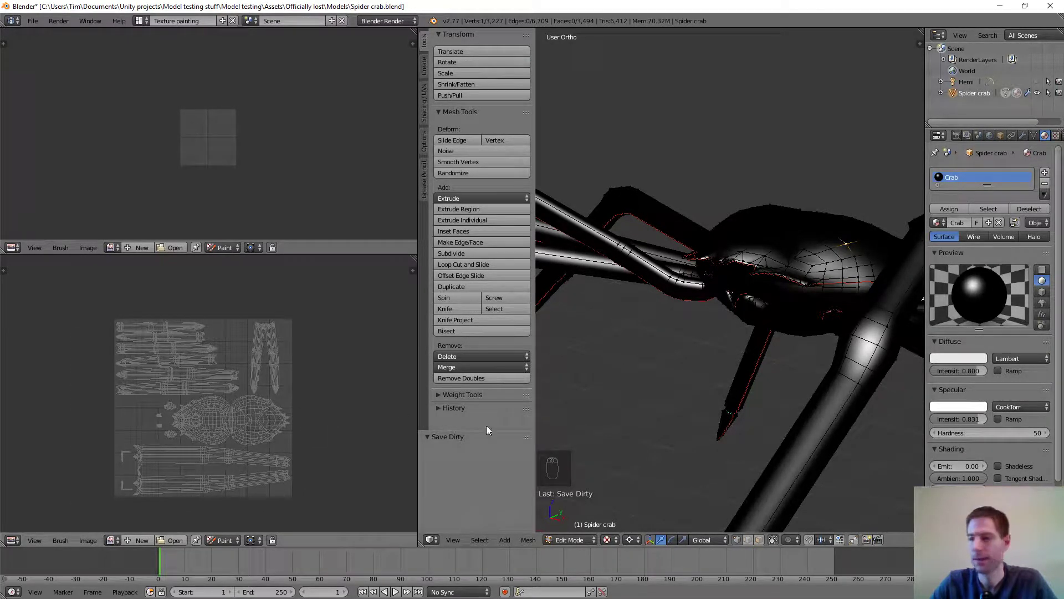
# Switch the crab to Texture Paint mode and show Spider crab 2.jpg as the reference image above the UV layout.
pyautogui.click(571, 540)
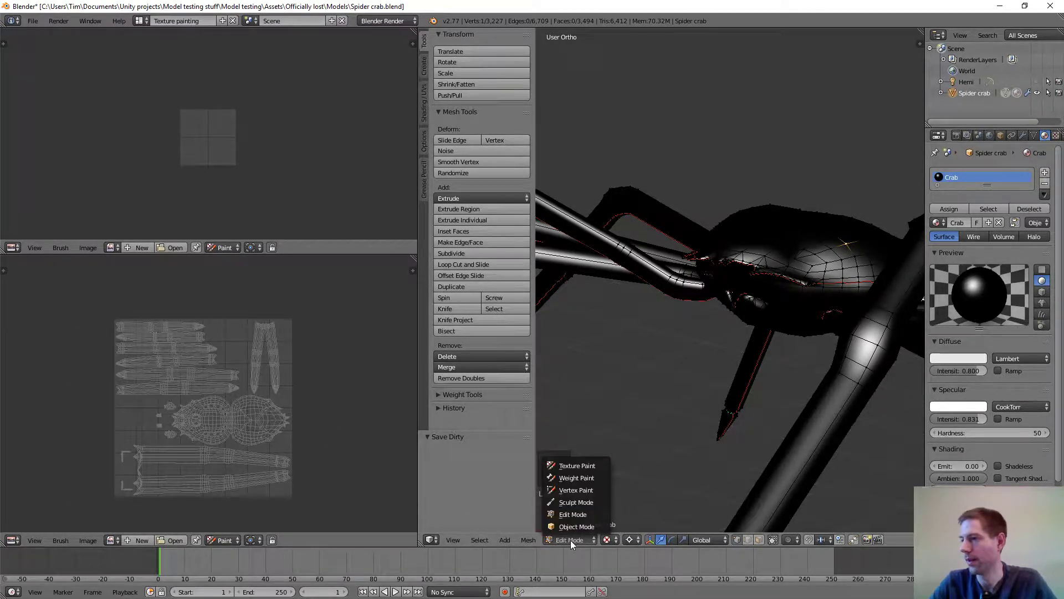
pyautogui.click(572, 466)
pyautogui.scroll(-4, 219, 378)
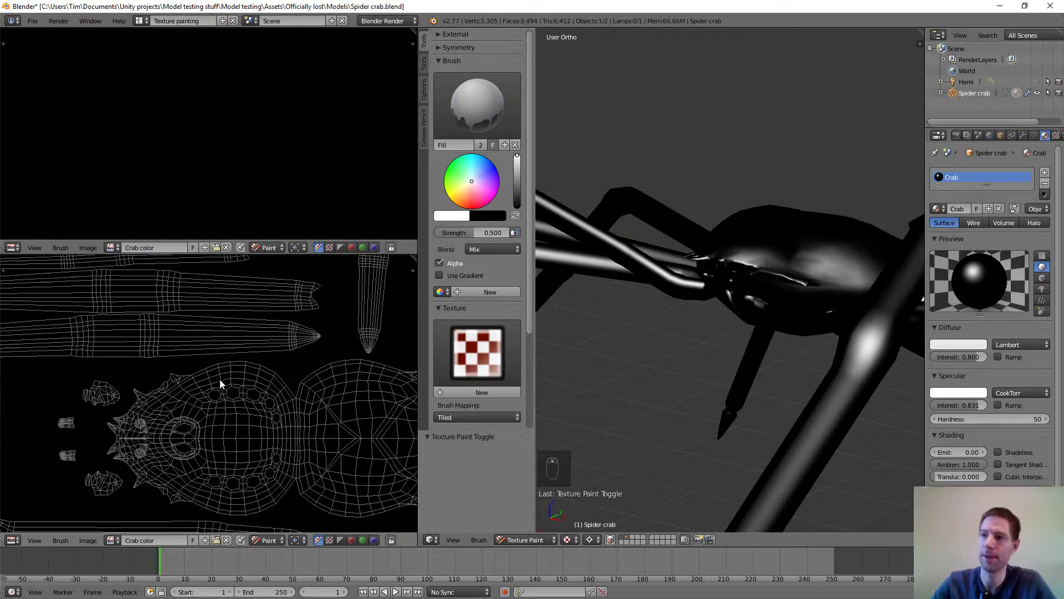
pyautogui.click(111, 248)
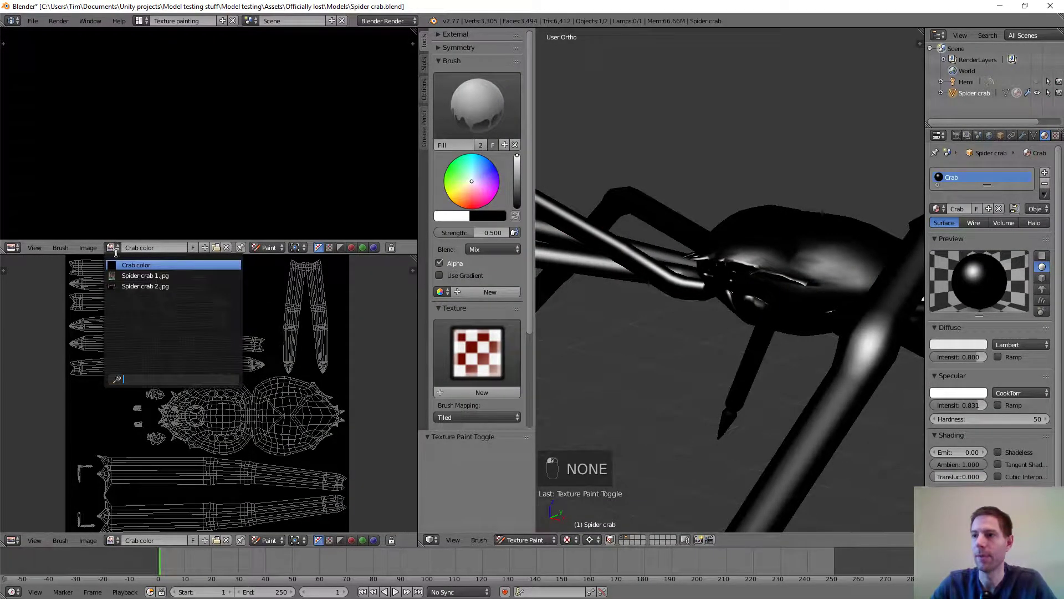
pyautogui.click(141, 285)
# Inspect the crab model in Texture Paint mode from the front and close up on its shell and face.
pyautogui.moveTo(737, 307); pyautogui.dragTo(801, 291, button='middle')
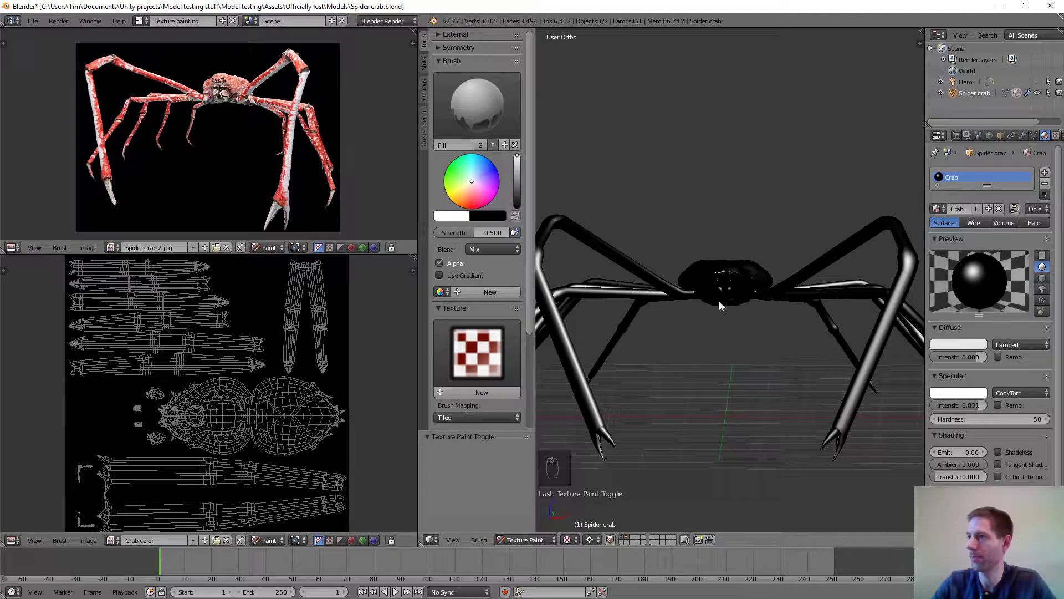
pyautogui.scroll(1, 770, 264)
pyautogui.scroll(3, 770, 264)
pyautogui.moveTo(730, 301); pyautogui.dragTo(637, 244, button='middle')
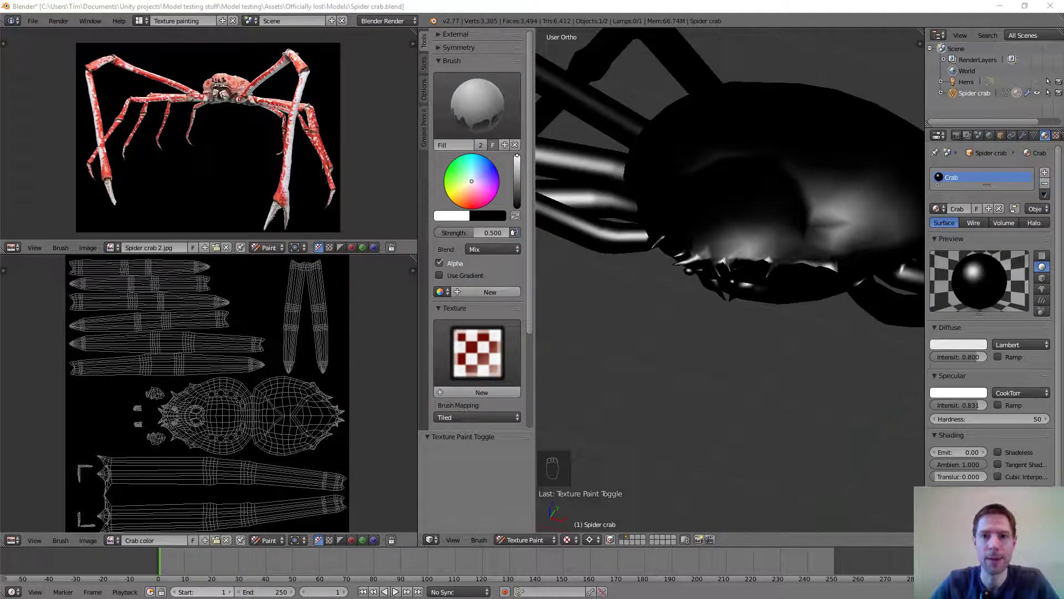
# Switch to the browser, enlarge the YouTube player for "Blender Character Texture Painting 1 of 6" and view its paused frame.
pyautogui.moveTo(0, 333); pyautogui.dragTo(682, 5)
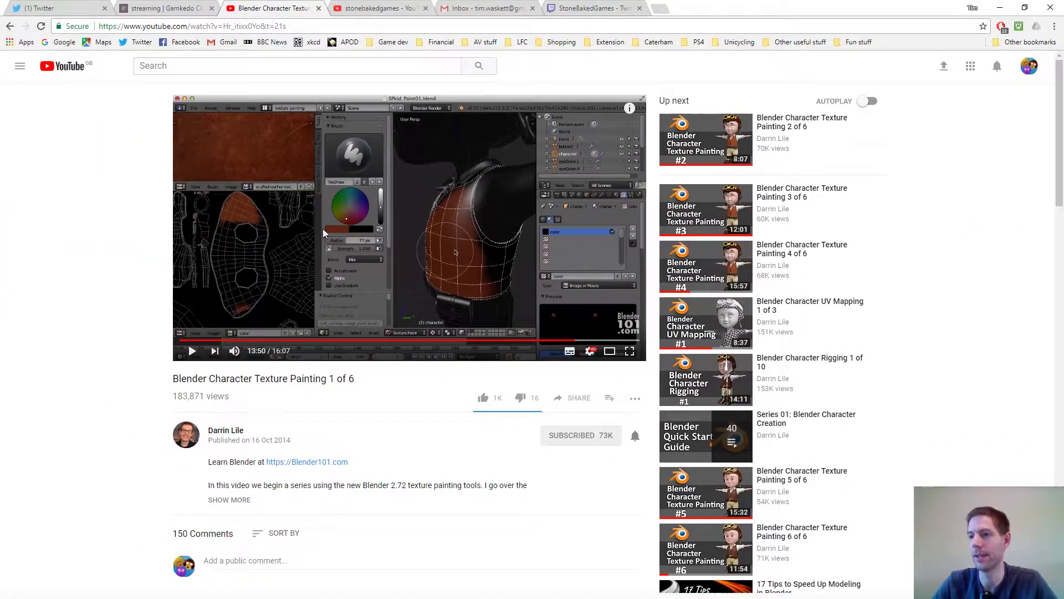
pyautogui.press('t')
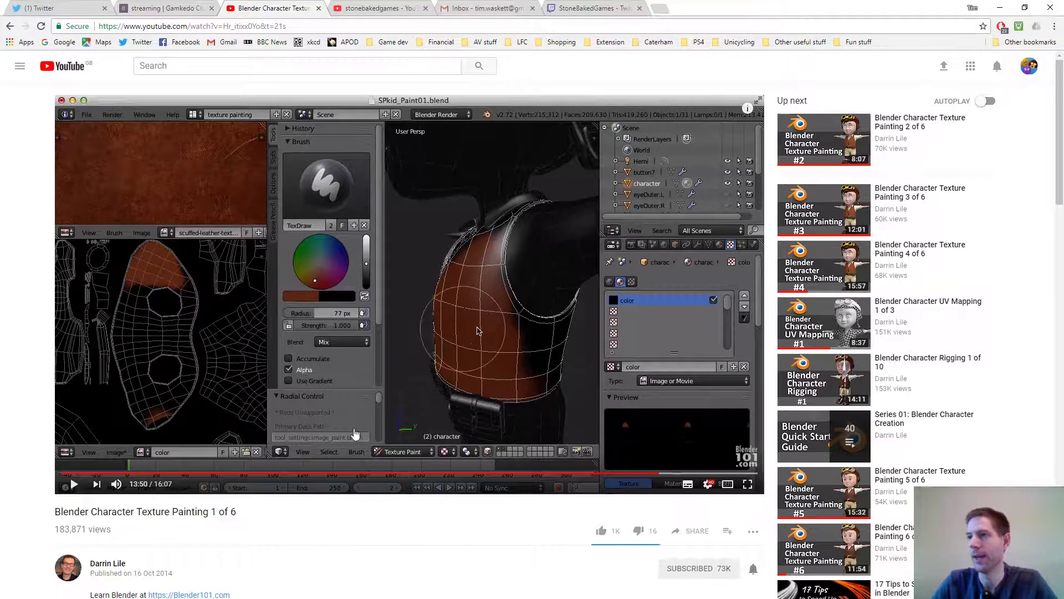
pyautogui.scroll(-1, 117, 472)
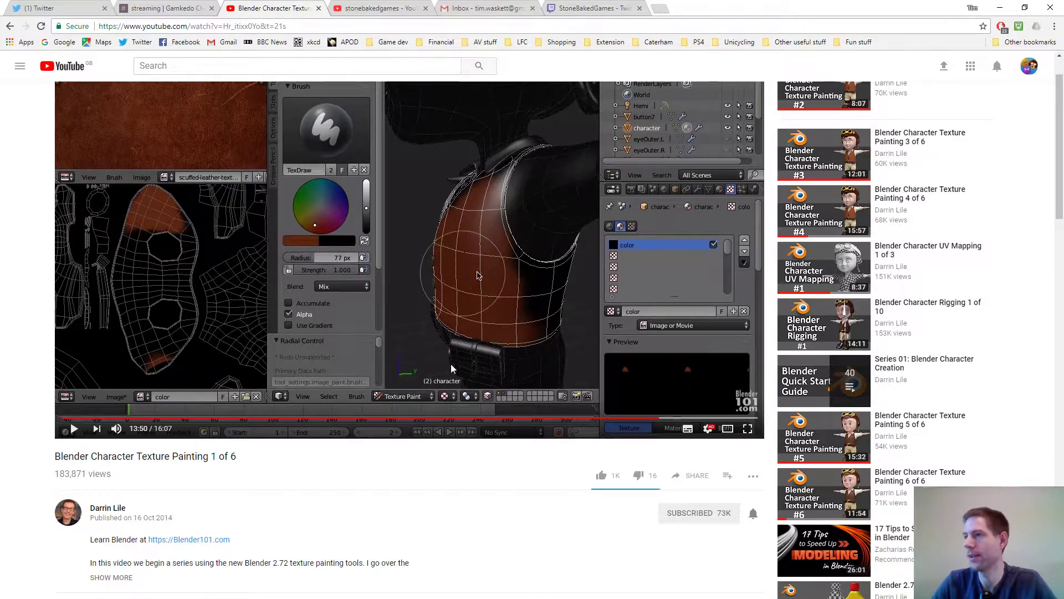
# Show the share link of the video "Blender Character Texture Painting 1 of 6", close it and switch back to Blender.
pyautogui.scroll(1, 453, 337)
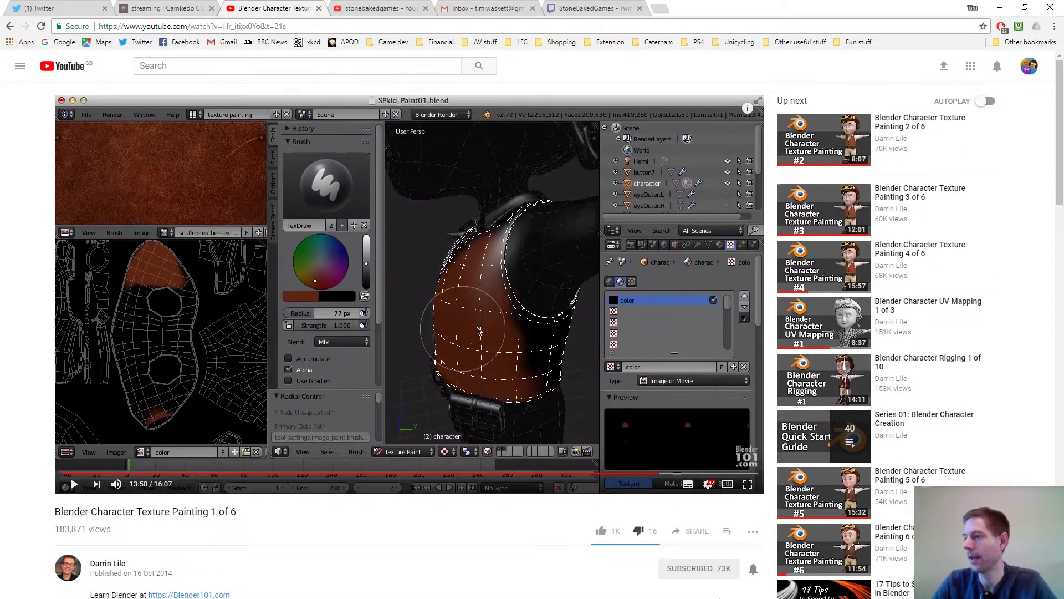
pyautogui.click(693, 536)
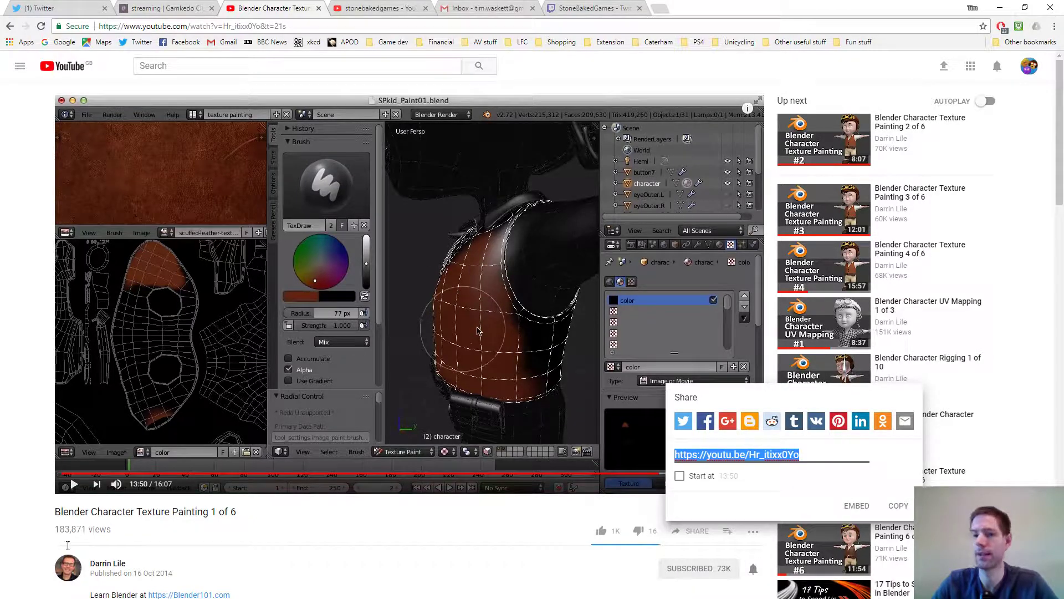
pyautogui.click(534, 536)
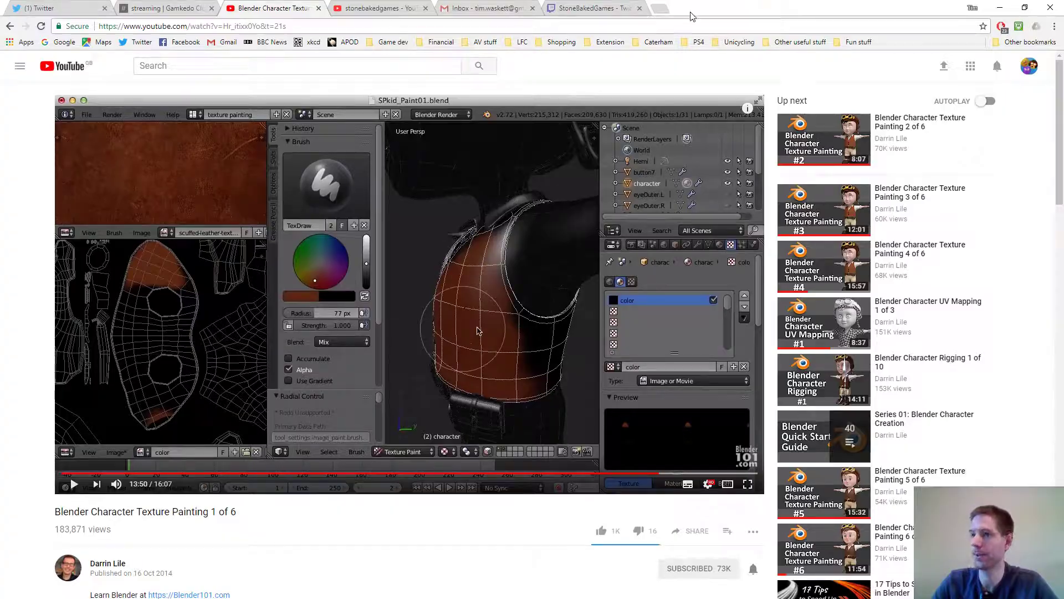
pyautogui.moveTo(691, 13); pyautogui.dragTo(0, 554)
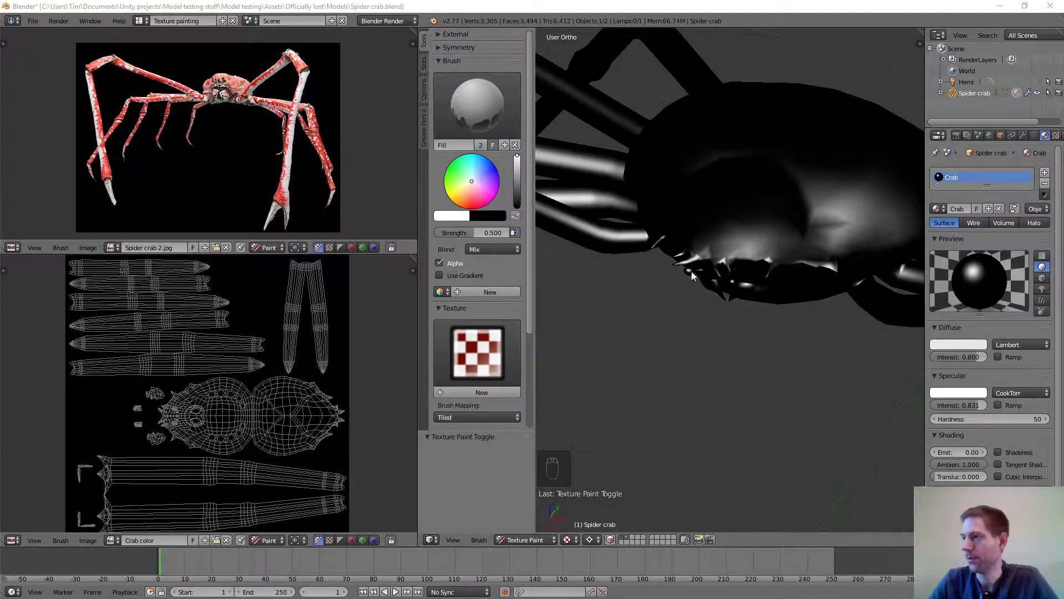
# Compare the crab's shading with the Crab material's specular intensity at 0.000 and at 1.000, viewing the shell and face.
pyautogui.moveTo(723, 234); pyautogui.dragTo(684, 271, button='middle')
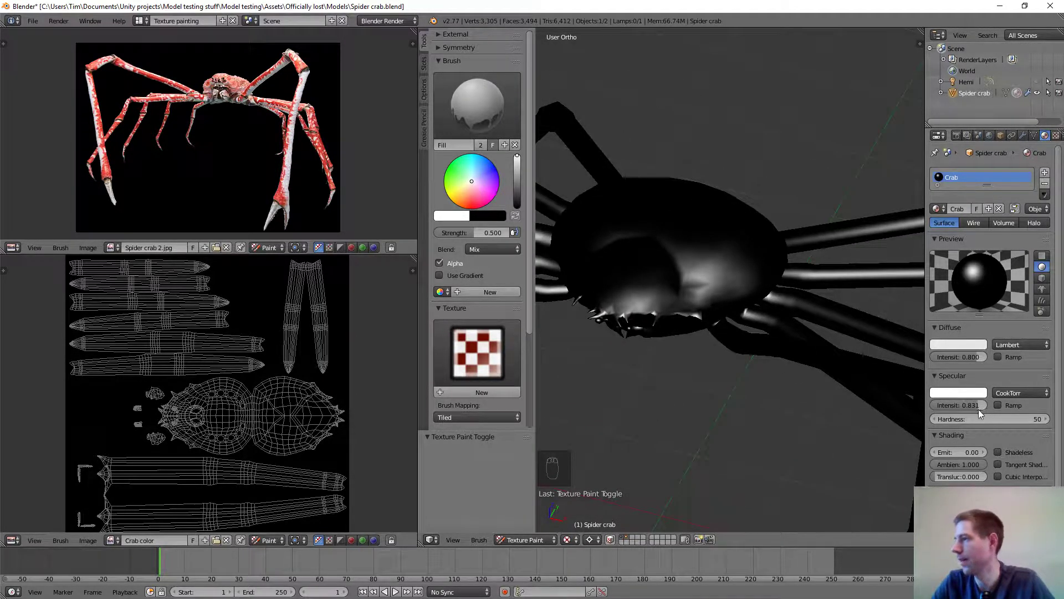
pyautogui.moveTo(935, 409); pyautogui.dragTo(886, 408)
pyautogui.scroll(-3, 841, 389)
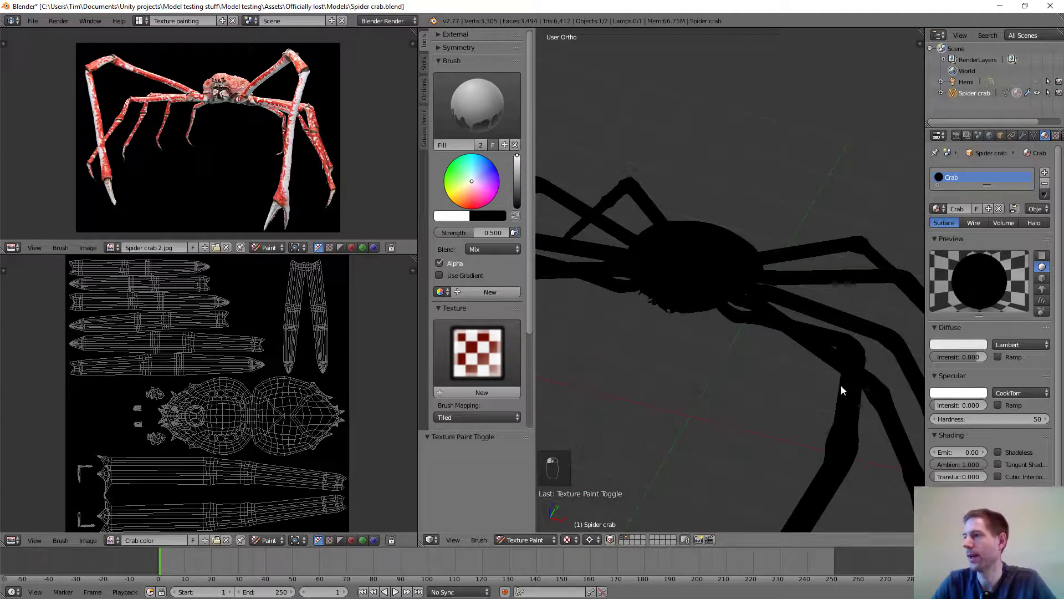
pyautogui.moveTo(964, 410); pyautogui.dragTo(1020, 411)
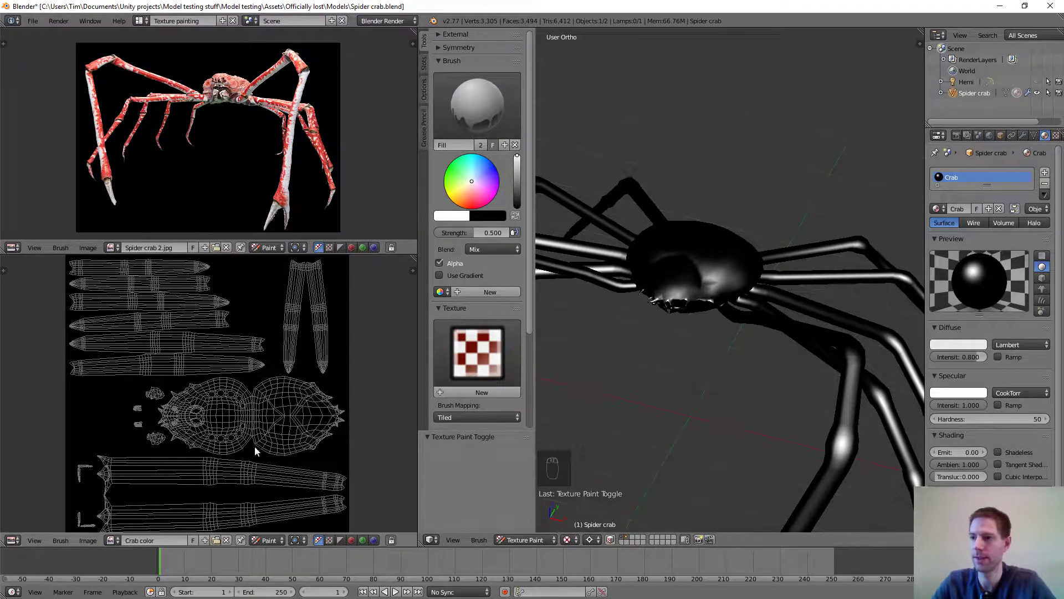
pyautogui.moveTo(809, 329); pyautogui.dragTo(761, 359, button='middle')
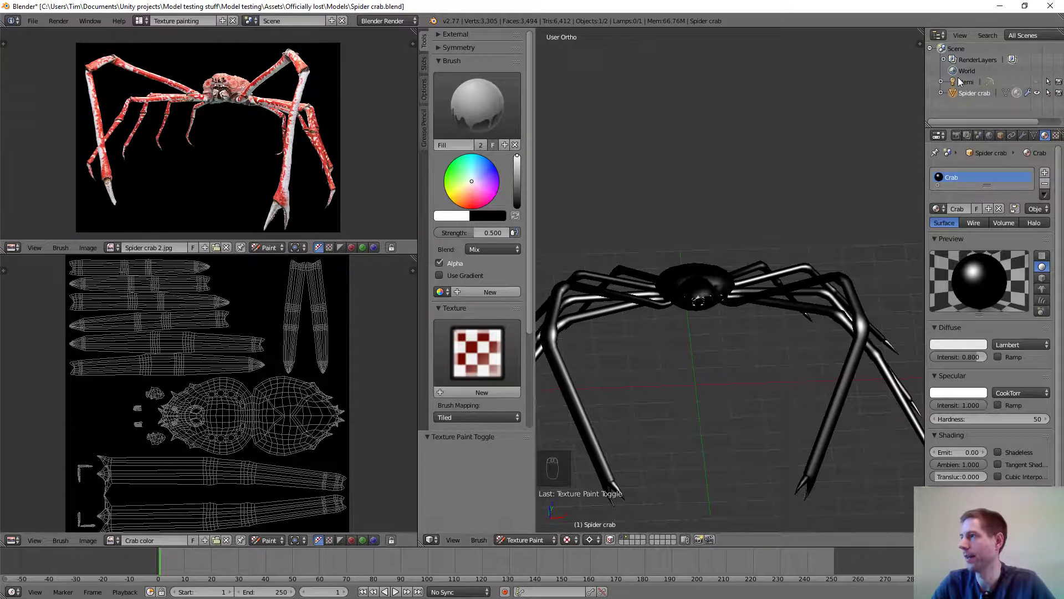
pyautogui.moveTo(763, 310); pyautogui.dragTo(747, 265, button='middle')
pyautogui.scroll(5, 722, 330)
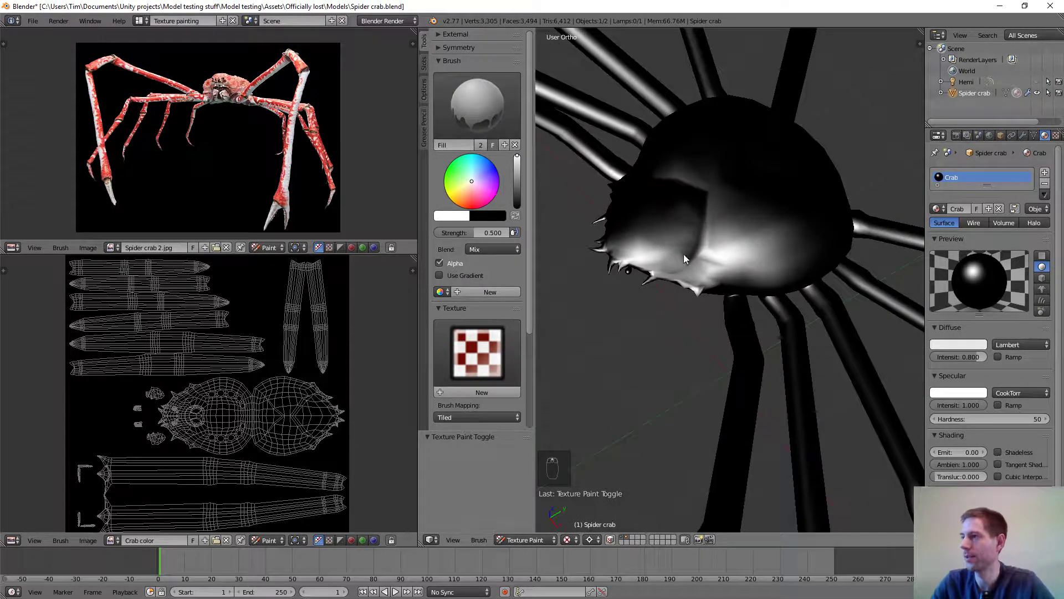
pyautogui.moveTo(684, 384); pyautogui.dragTo(661, 312, button='middle')
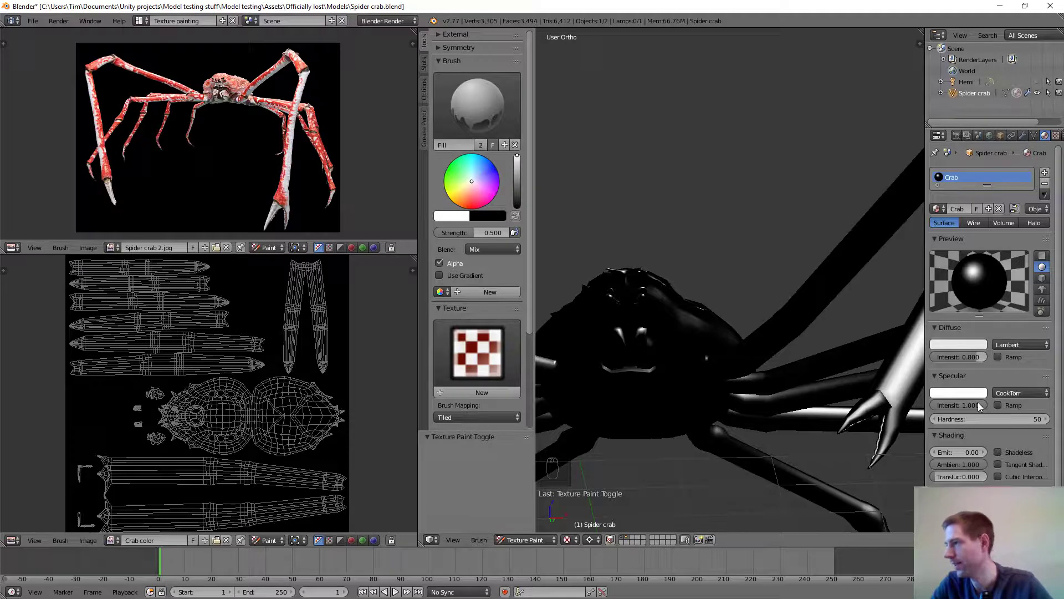
# Set the Crab material's specular intensity to 0.000 and check the crab's body without highlights.
pyautogui.moveTo(978, 404); pyautogui.dragTo(921, 404)
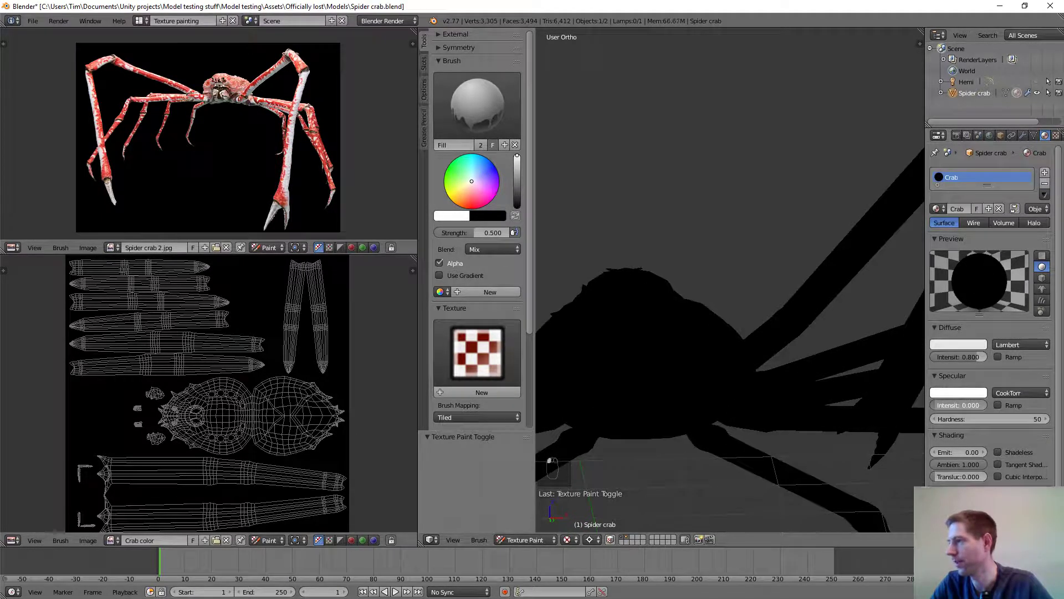
pyautogui.scroll(5, 650, 283)
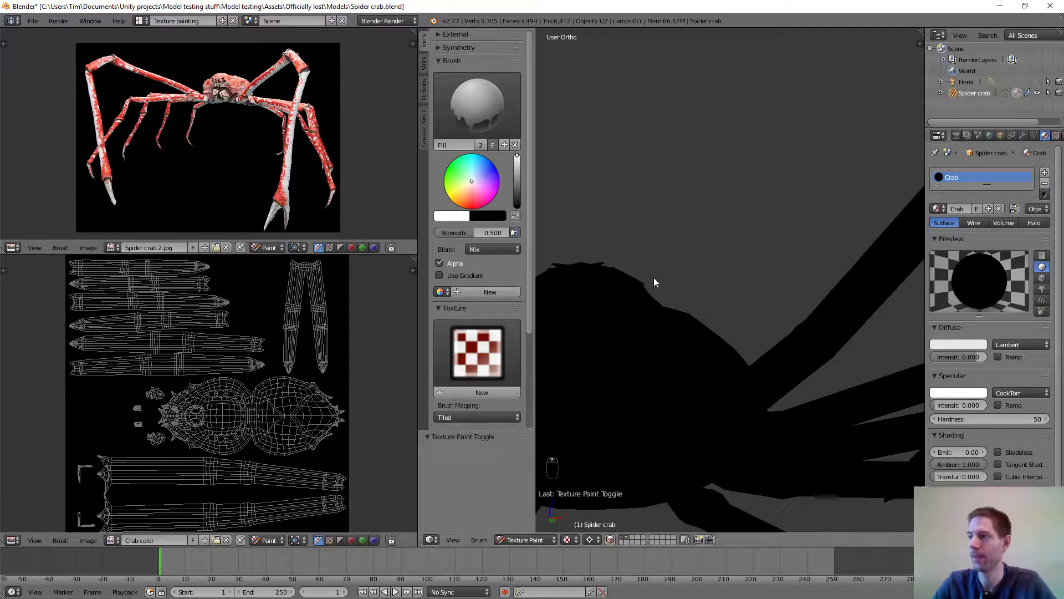
pyautogui.scroll(-4, 601, 345)
pyautogui.moveTo(601, 344); pyautogui.dragTo(758, 318, button='middle')
pyautogui.scroll(2, 742, 311)
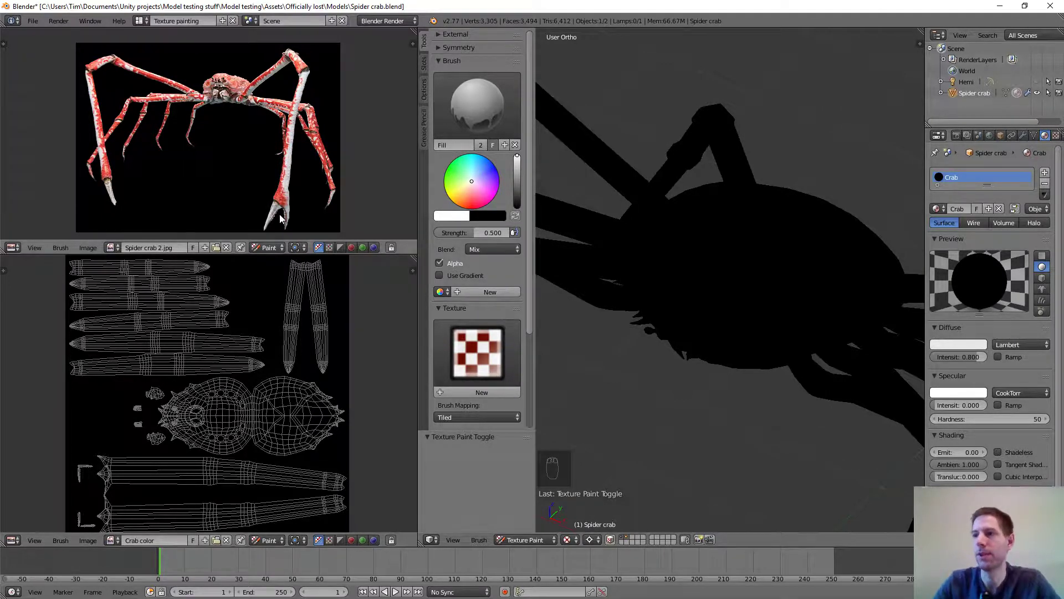
# Sample the red of the crab's leg in the Spider crab 2.jpg reference image as the brush color.
pyautogui.moveTo(232, 121); pyautogui.dragTo(245, 141, button='middle')
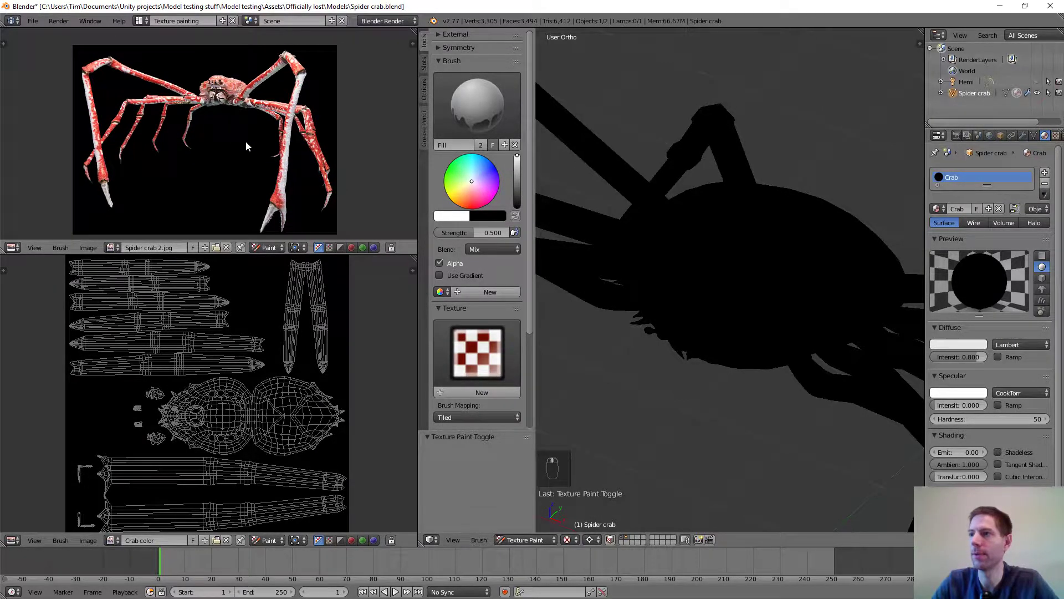
pyautogui.scroll(2, 250, 141)
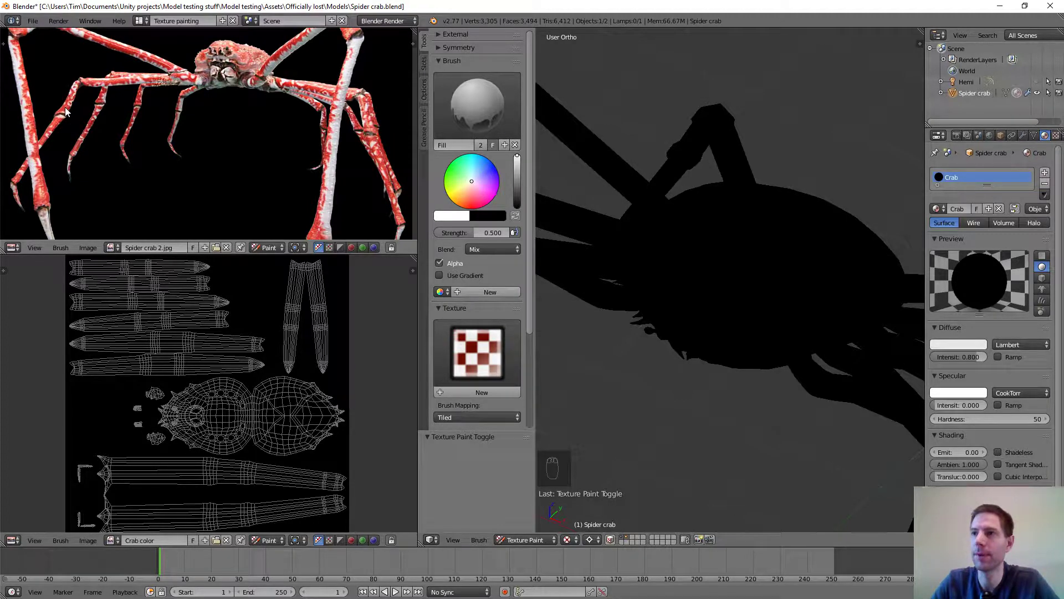
pyautogui.press('s')
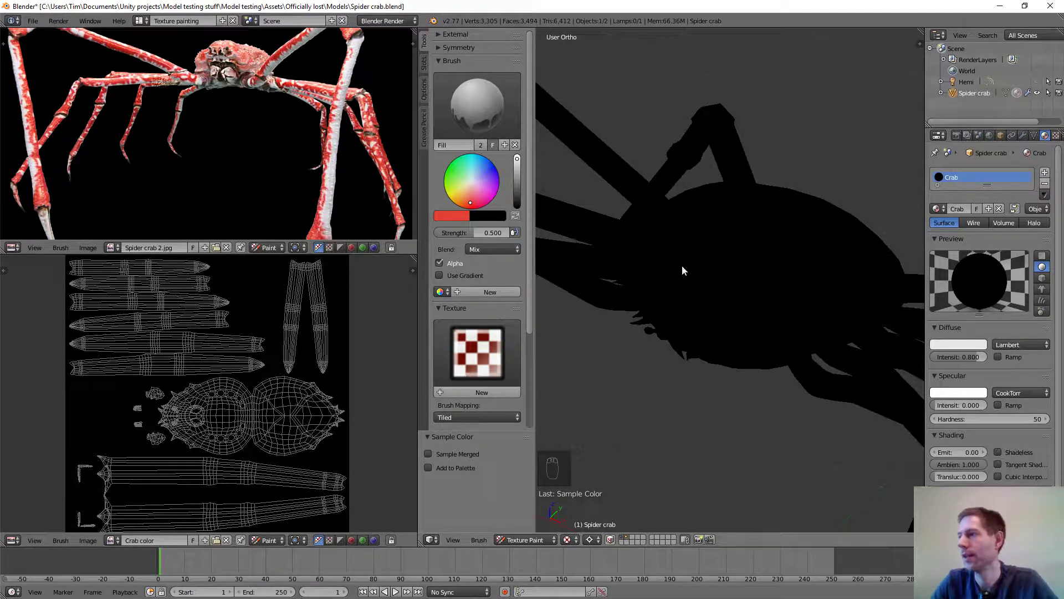
# Choose the Fill brush and fill the whole spider crab model with the sampled red.
pyautogui.moveTo(722, 280); pyautogui.dragTo(724, 280, button='middle')
pyautogui.scroll(-3, 724, 302)
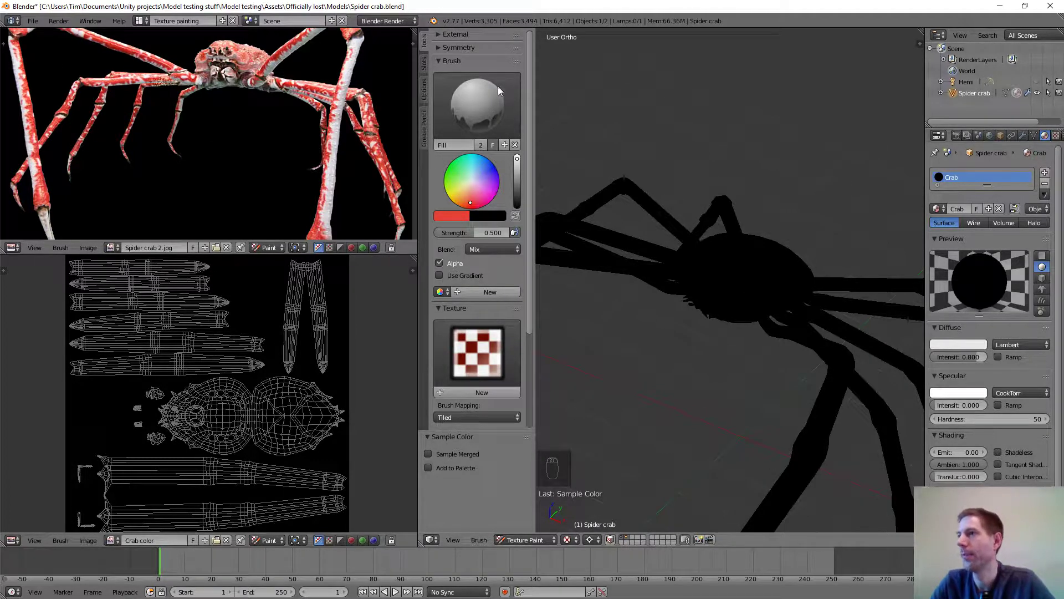
pyautogui.click(472, 109)
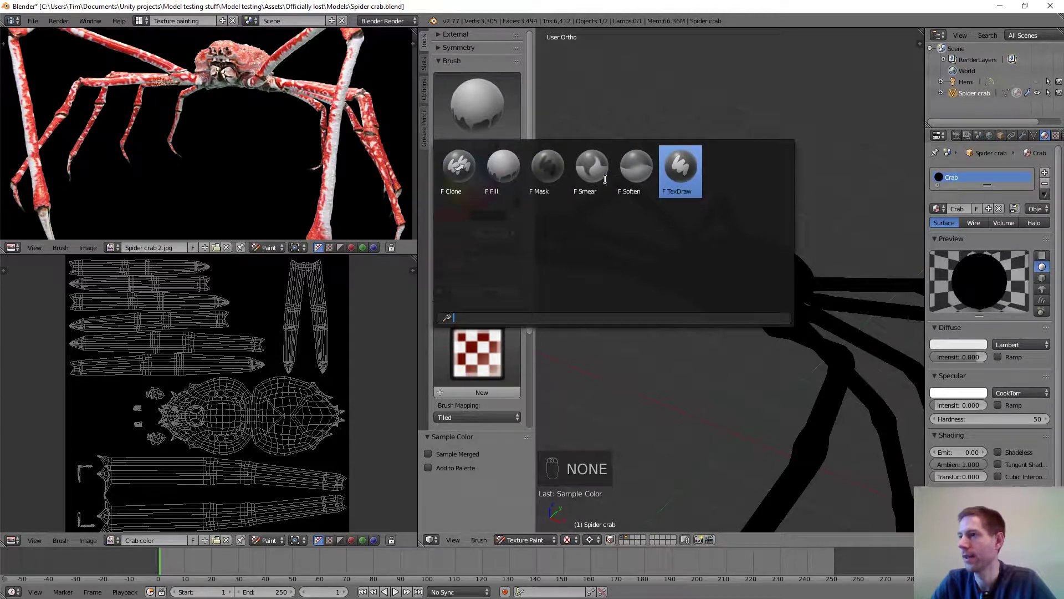
pyautogui.click(502, 169)
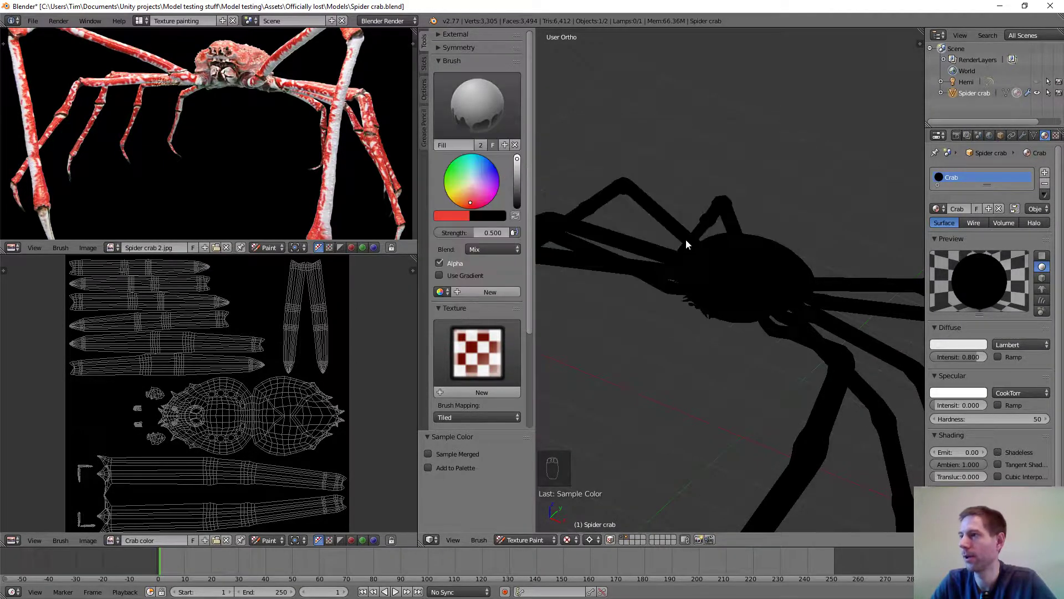
pyautogui.click(747, 282)
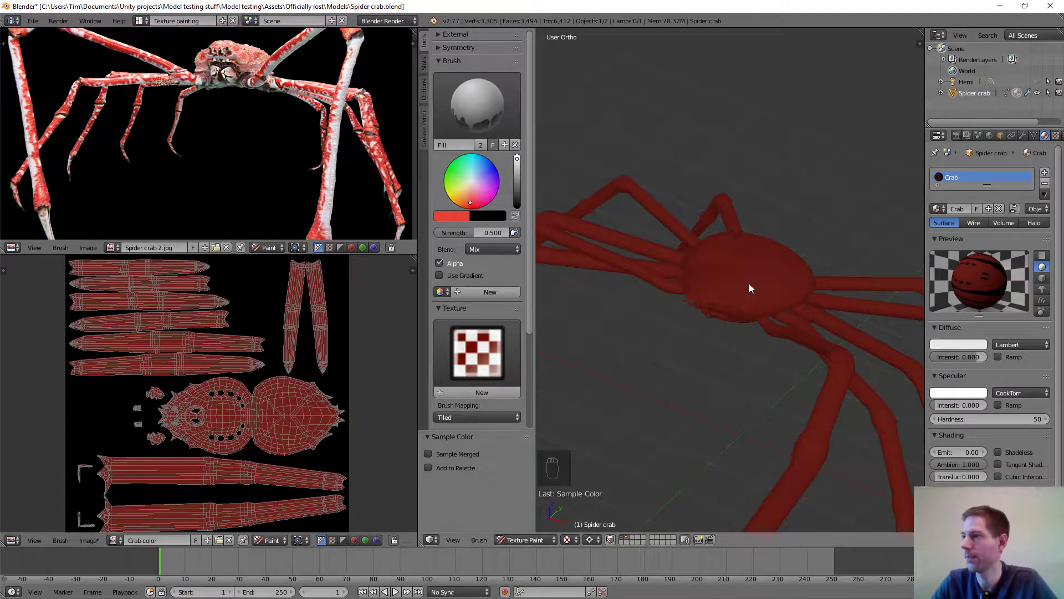
# Examine the red fill on the crab's body, legs and face and on the Crab color UV layout.
pyautogui.scroll(-4, 754, 291)
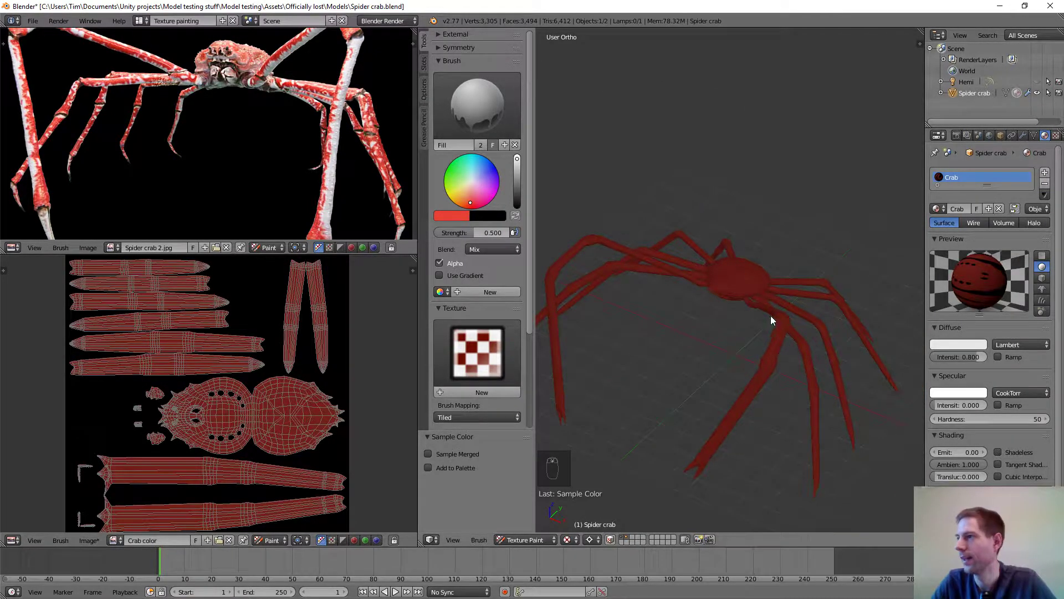
pyautogui.scroll(4, 759, 310)
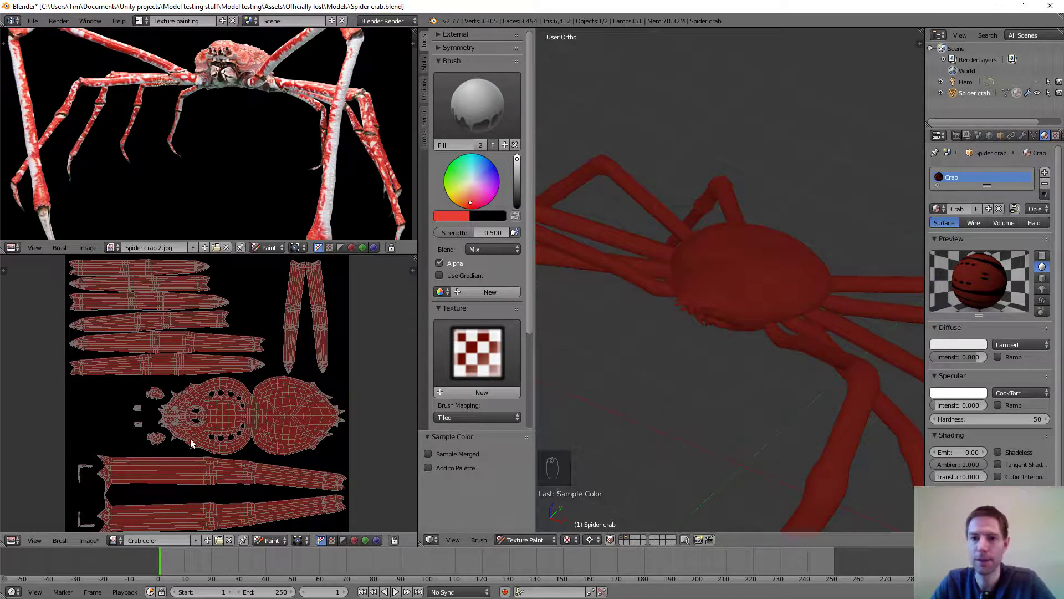
pyautogui.scroll(-5, 789, 267)
pyautogui.moveTo(789, 267); pyautogui.dragTo(878, 374, button='middle')
pyautogui.scroll(6, 744, 305)
pyautogui.scroll(5, 727, 316)
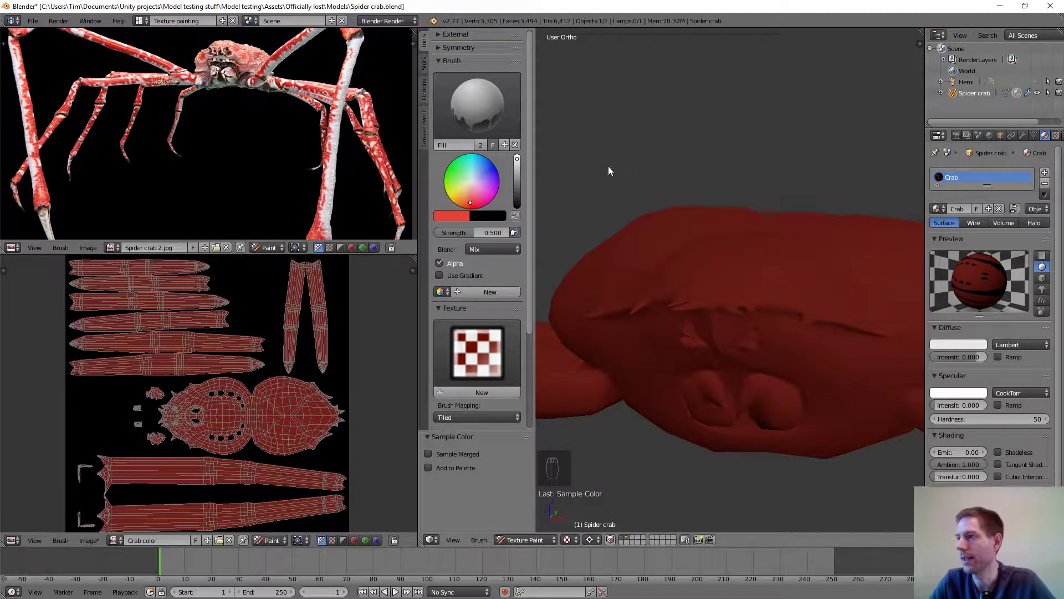
pyautogui.scroll(5, 201, 380)
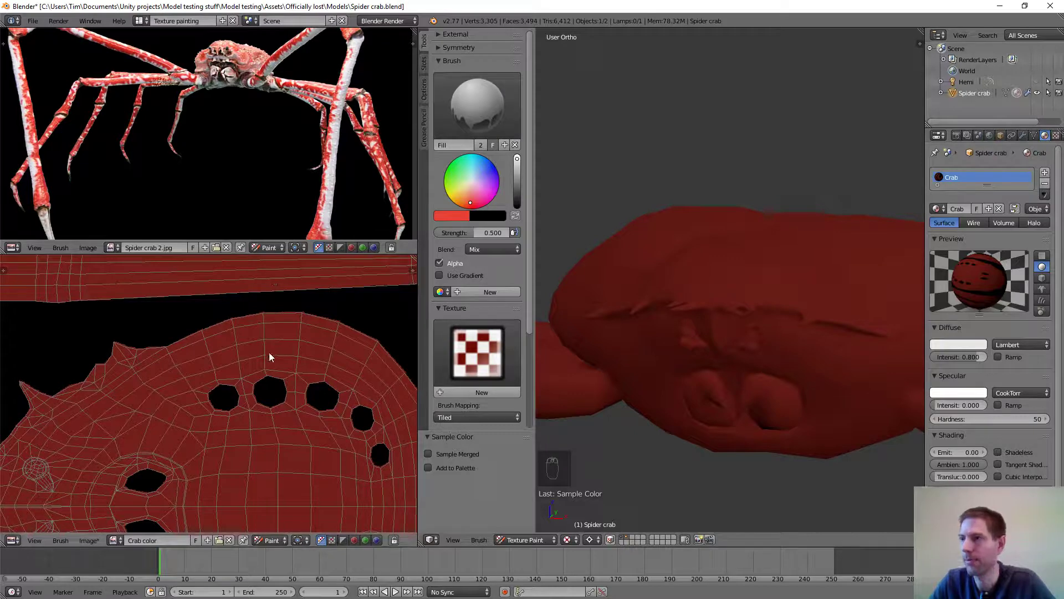
pyautogui.scroll(-3, 268, 352)
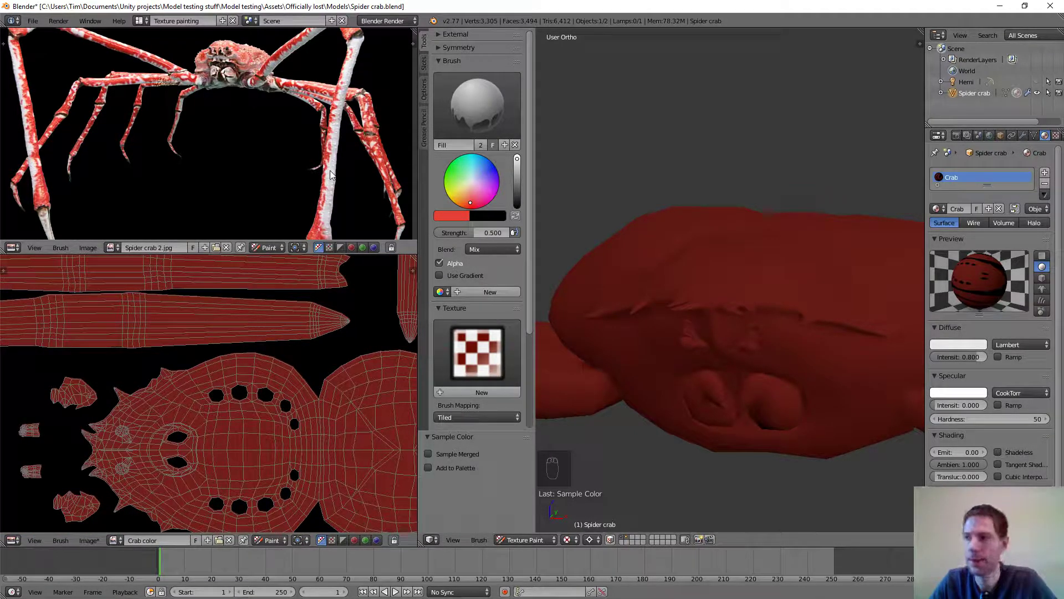
# Sample the white of the crab's front leg in the reference image as the brush color.
pyautogui.press('s')
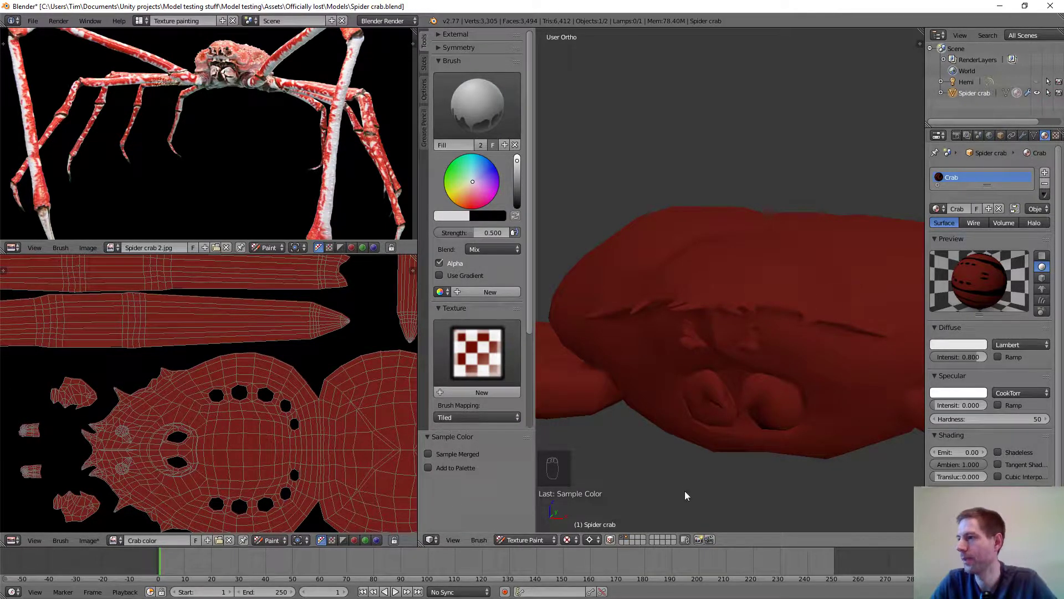
pyautogui.moveTo(783, 271); pyautogui.dragTo(763, 307, button='middle')
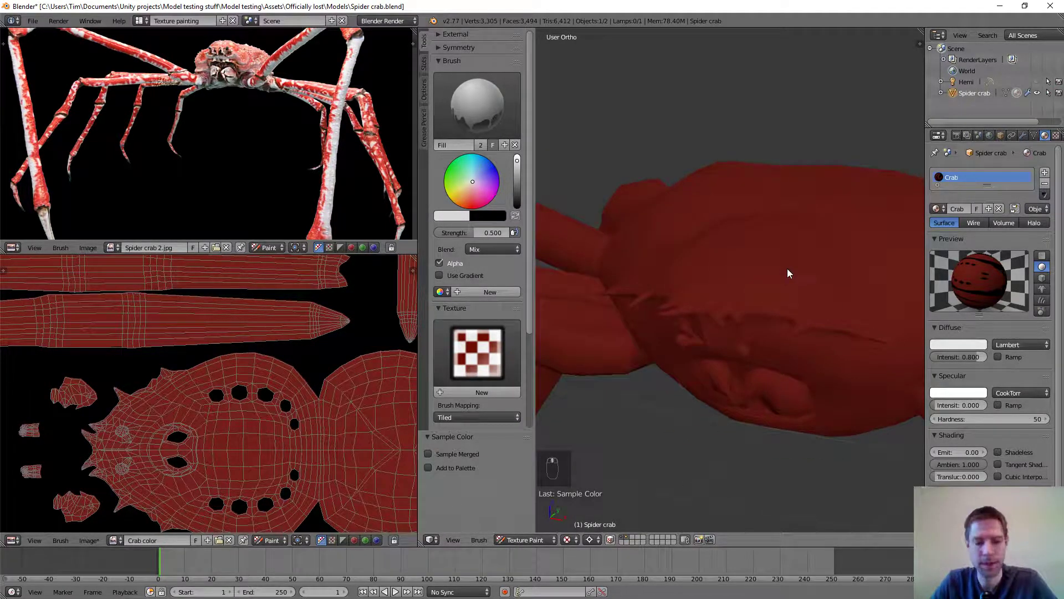
# Adjust the brush radius over the crab's shell and set the brush strength to 0.347.
pyautogui.press('f')
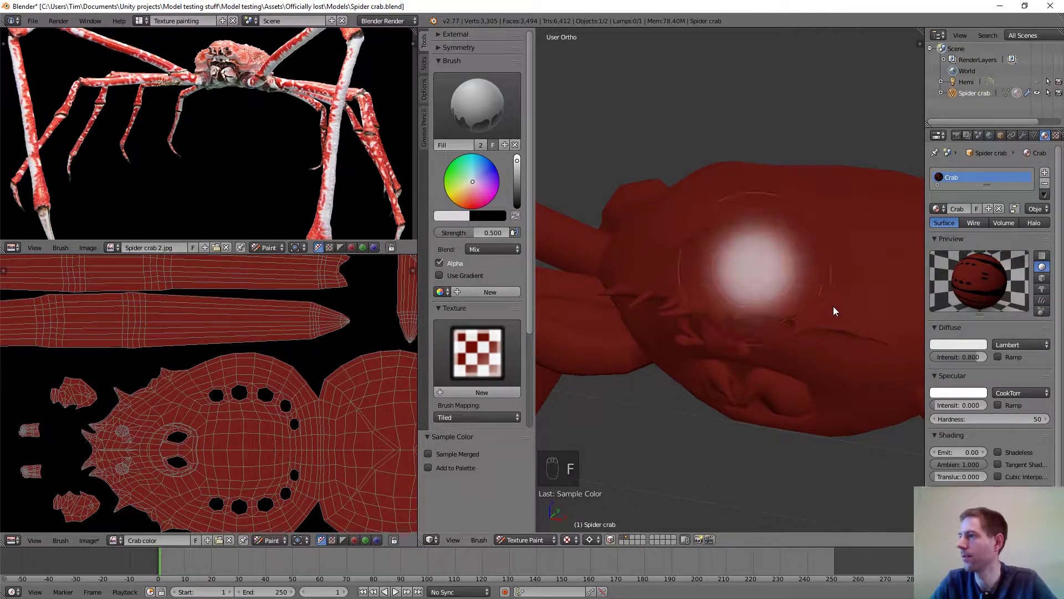
pyautogui.click(778, 281)
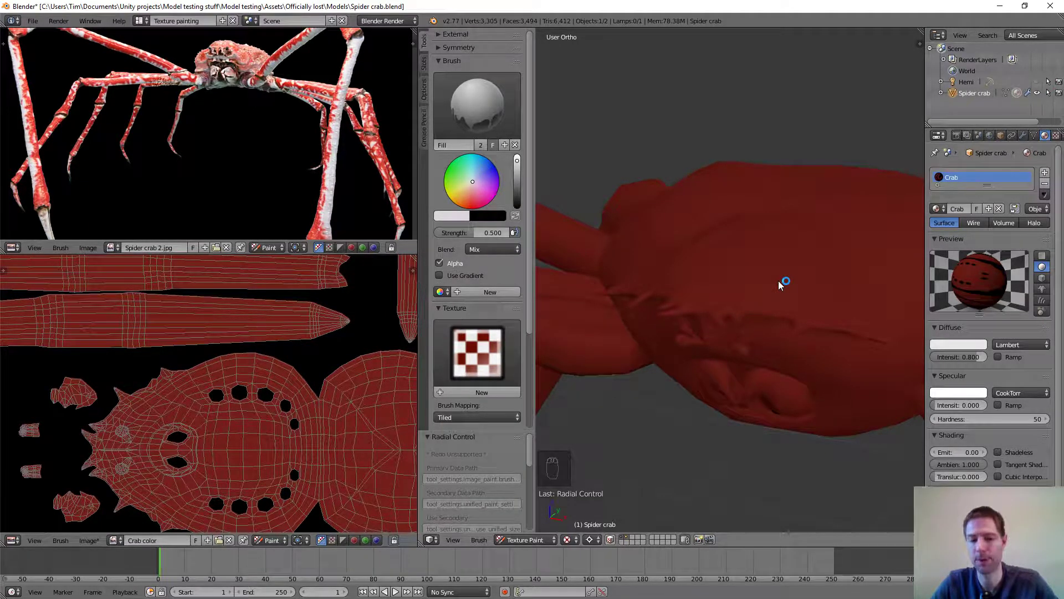
pyautogui.hotkey('shift', 'f')
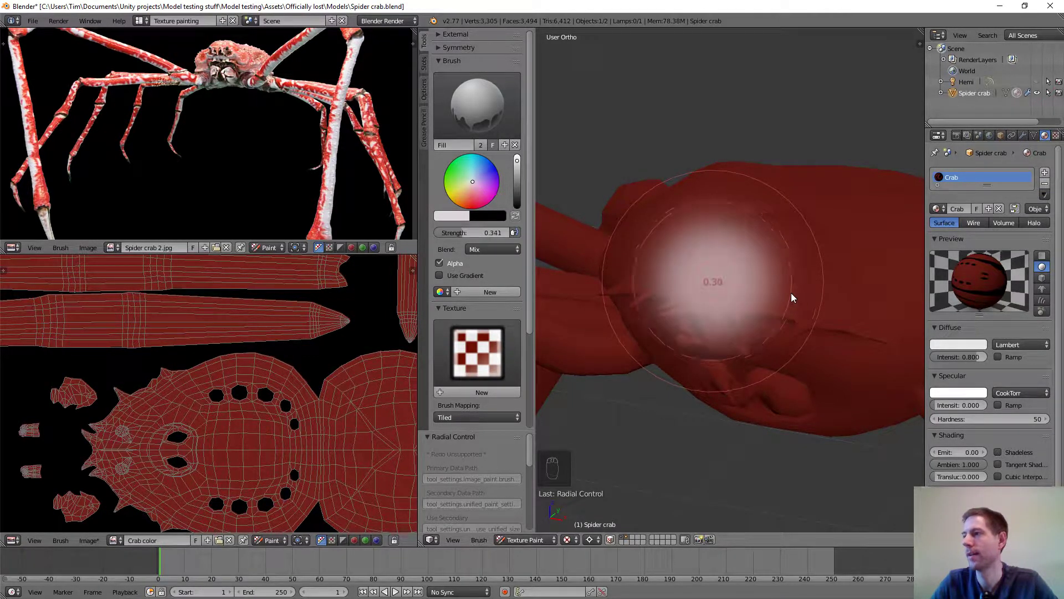
pyautogui.click(790, 292)
# Turn on face selection masking for the crab in Texture Paint mode, with the legs and UV layout in view.
pyautogui.scroll(-3, 780, 285)
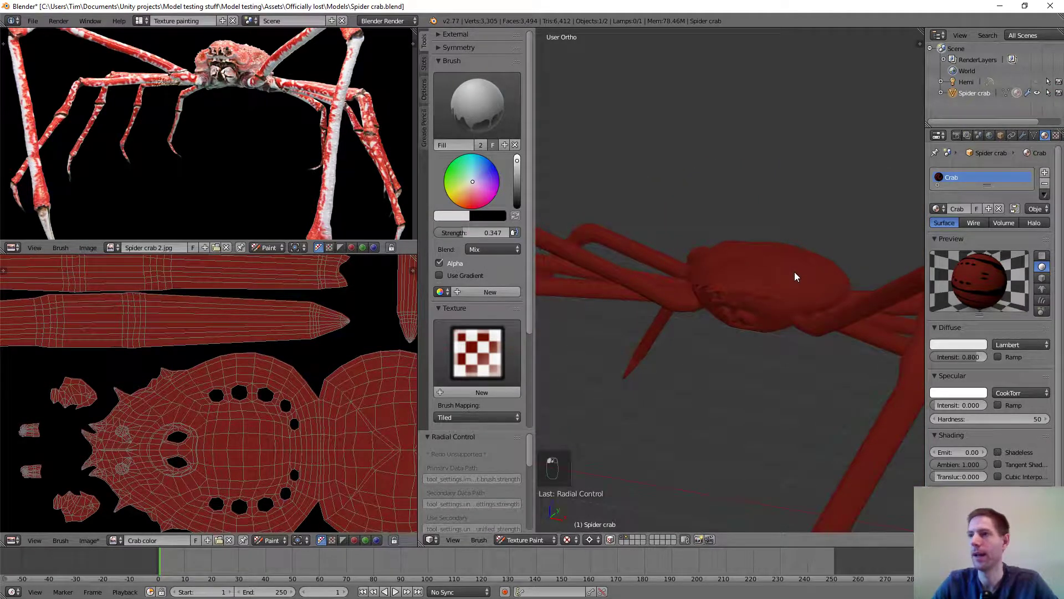
pyautogui.moveTo(801, 280); pyautogui.dragTo(797, 200, button='middle')
pyautogui.moveTo(780, 333); pyautogui.dragTo(817, 271, button='middle')
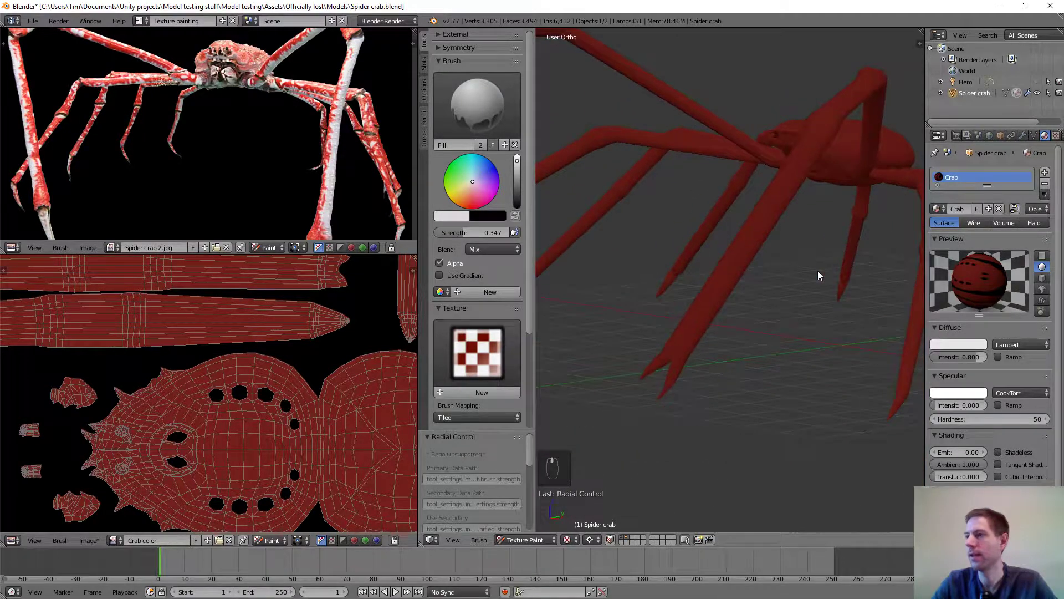
pyautogui.scroll(4, 817, 271)
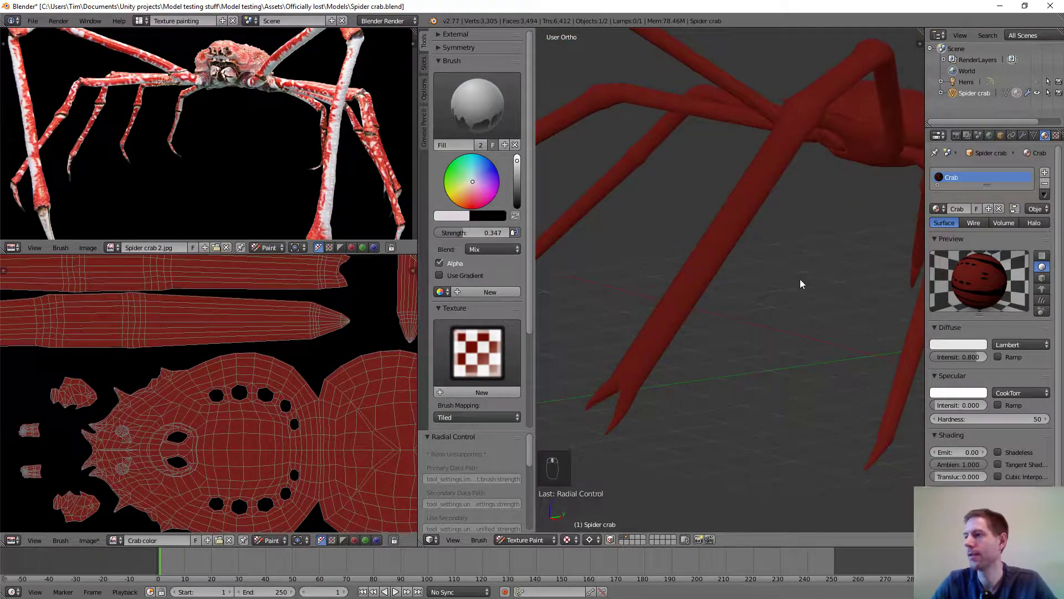
pyautogui.click(610, 539)
pyautogui.scroll(-5, 748, 114)
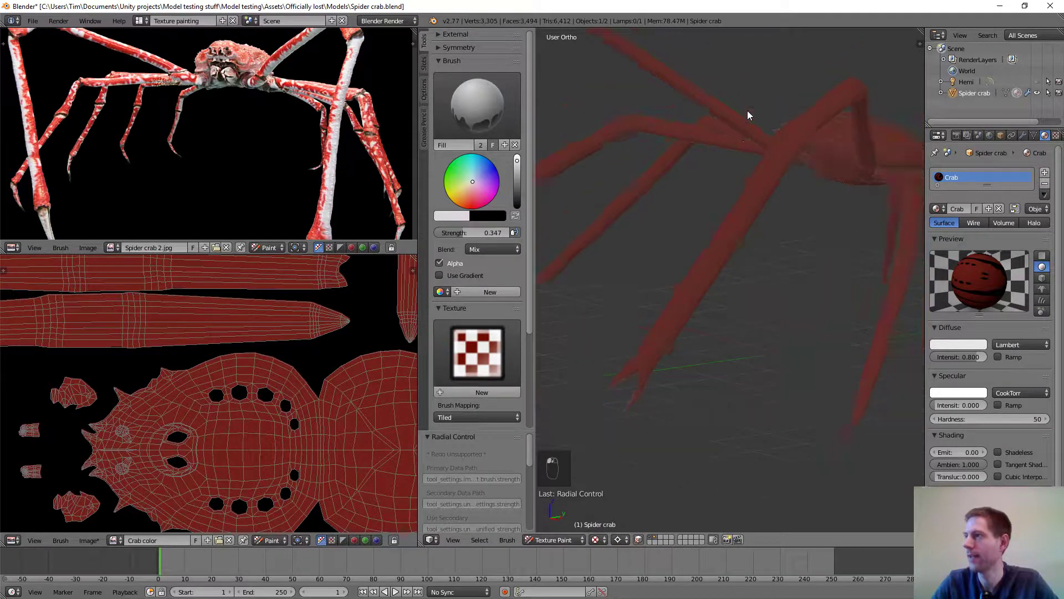
pyautogui.scroll(-3, 270, 304)
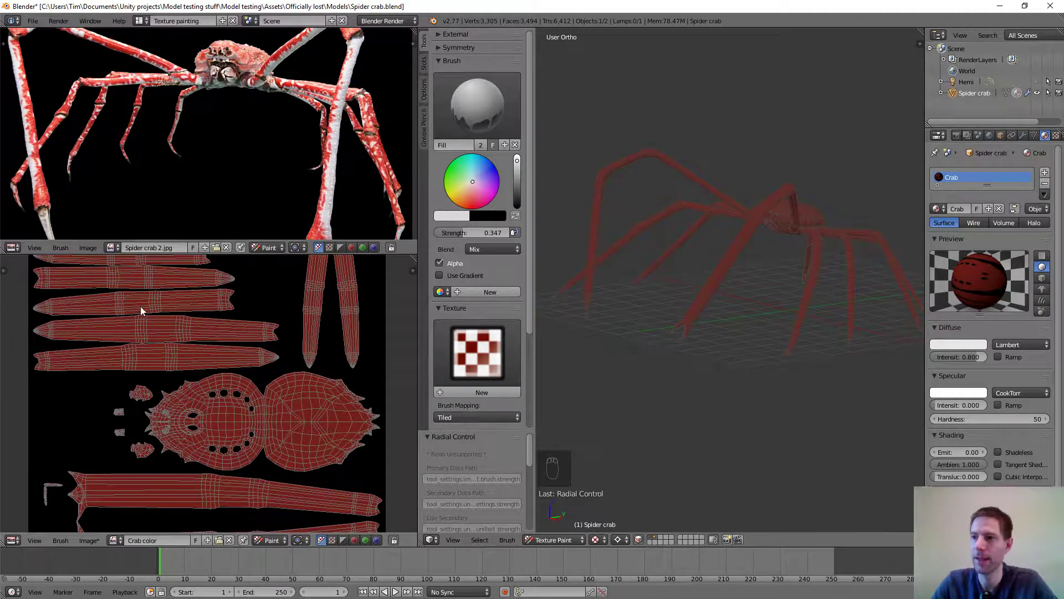
# Select only the linked faces of the crab's front claw leg and fill them with the sampled white.
pyautogui.scroll(3, 764, 248)
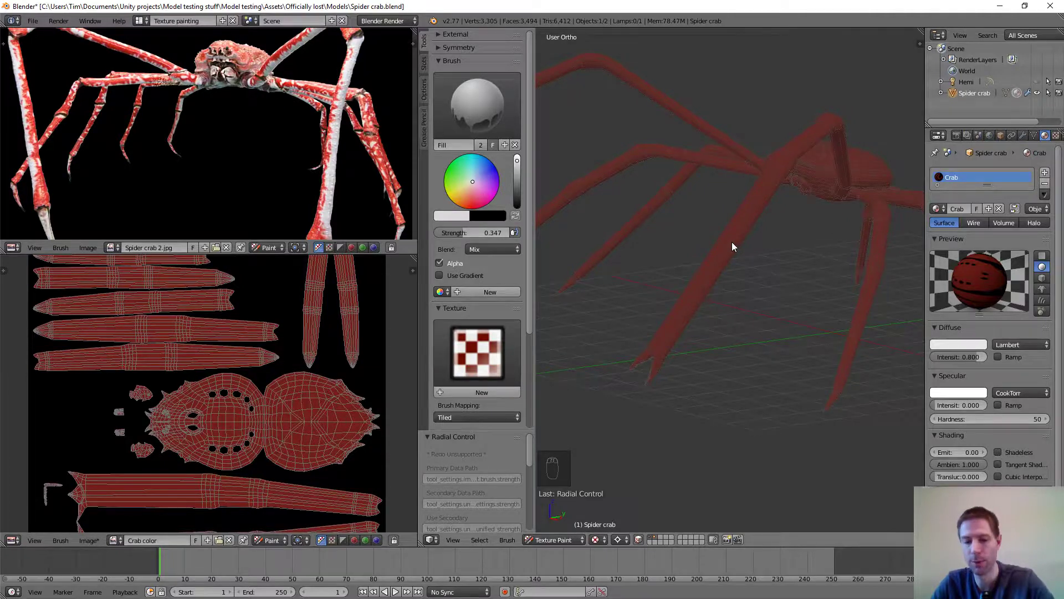
pyautogui.press('l')
pyautogui.scroll(-2, 810, 181)
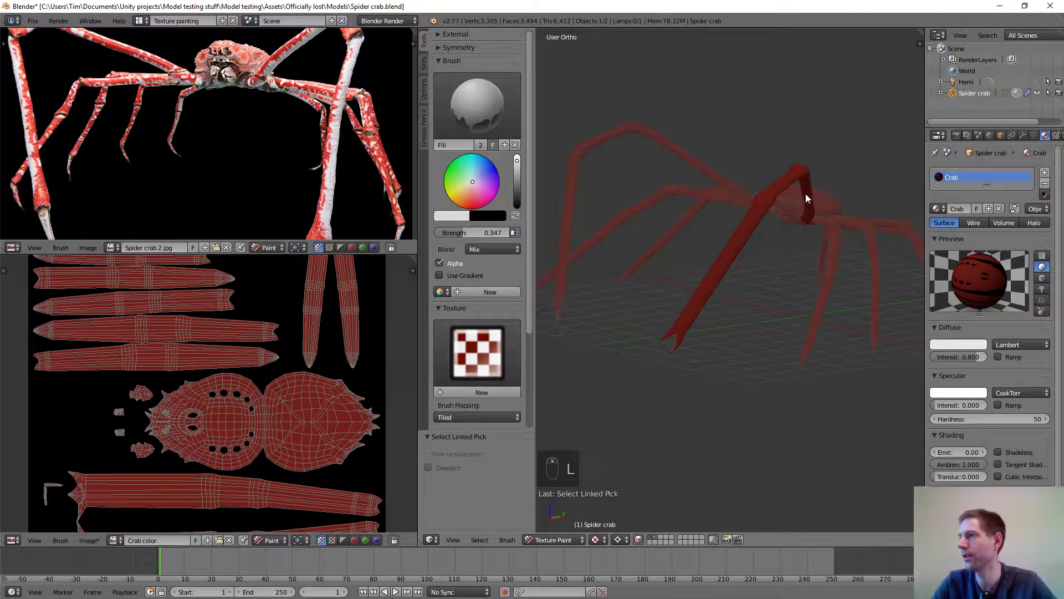
pyautogui.moveTo(734, 222); pyautogui.dragTo(741, 256, button='middle')
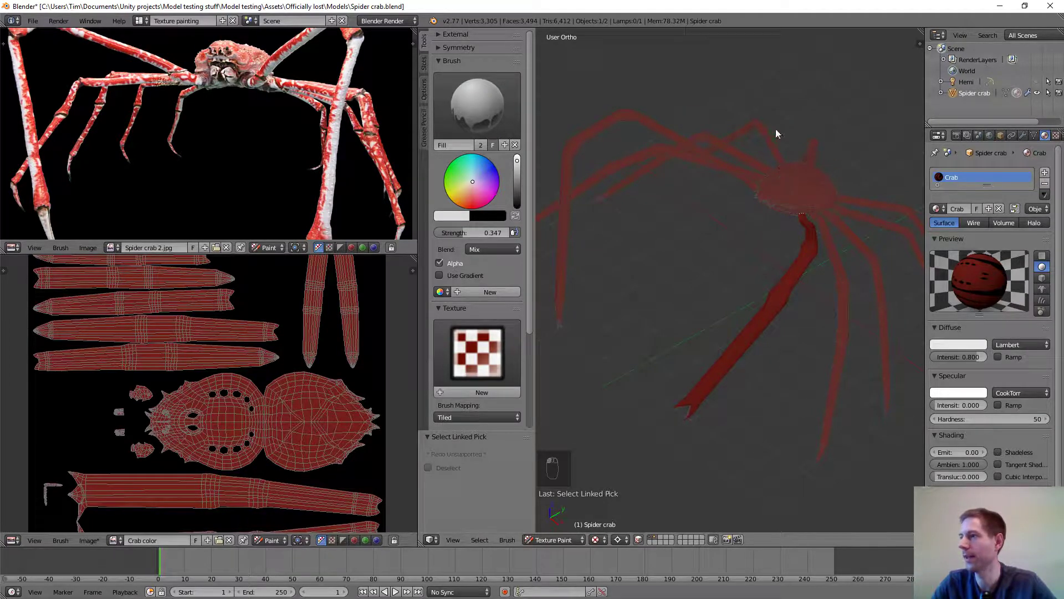
pyautogui.click(721, 378)
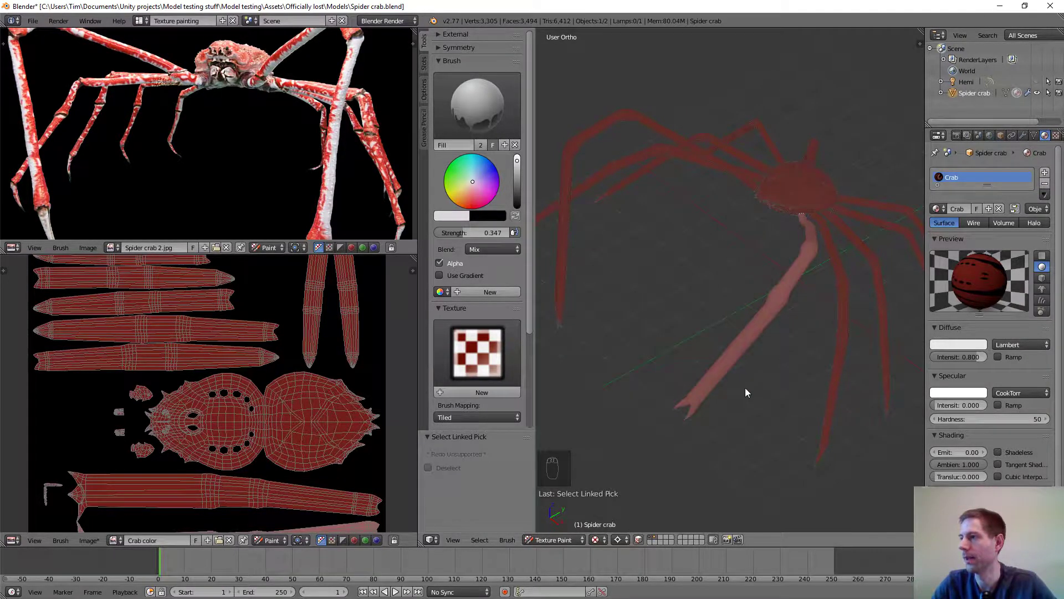
pyautogui.scroll(2, 766, 361)
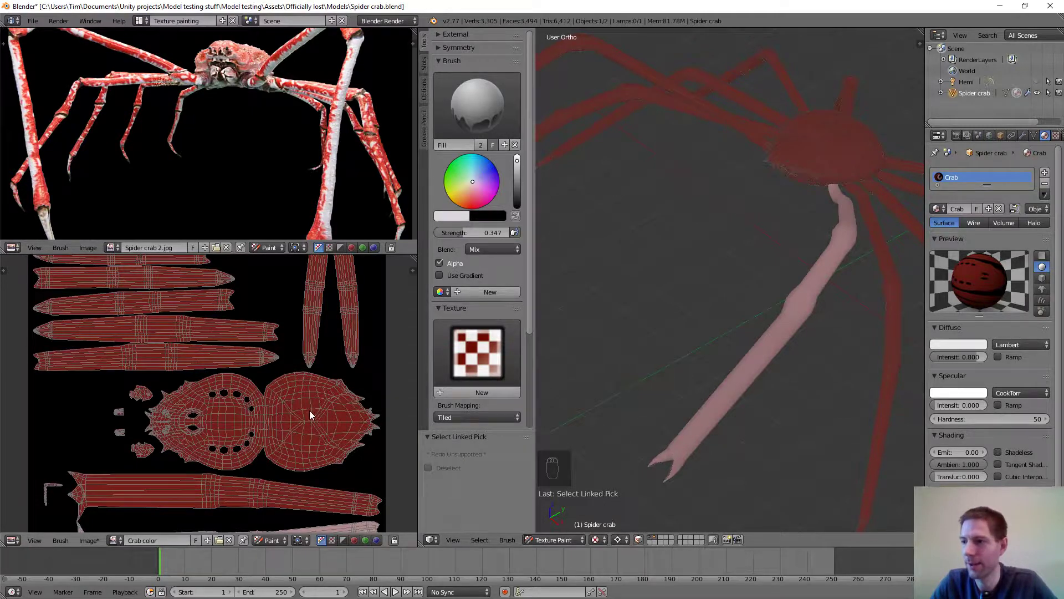
# Sample the shell's red from the Crab color UV layout and refill the front claw leg at brush strength 1.000.
pyautogui.press('s')
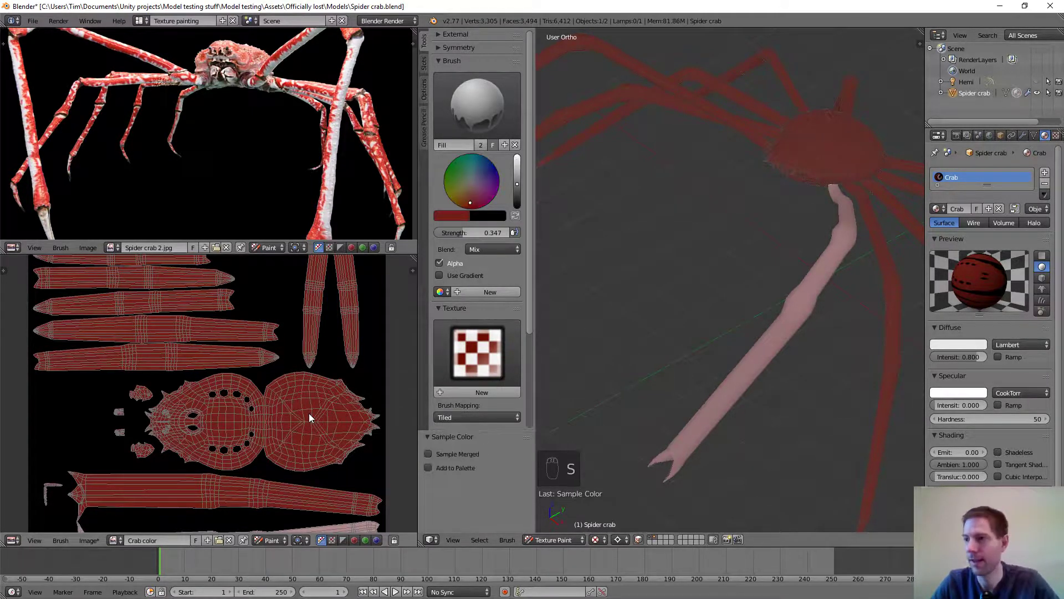
pyautogui.click(767, 350)
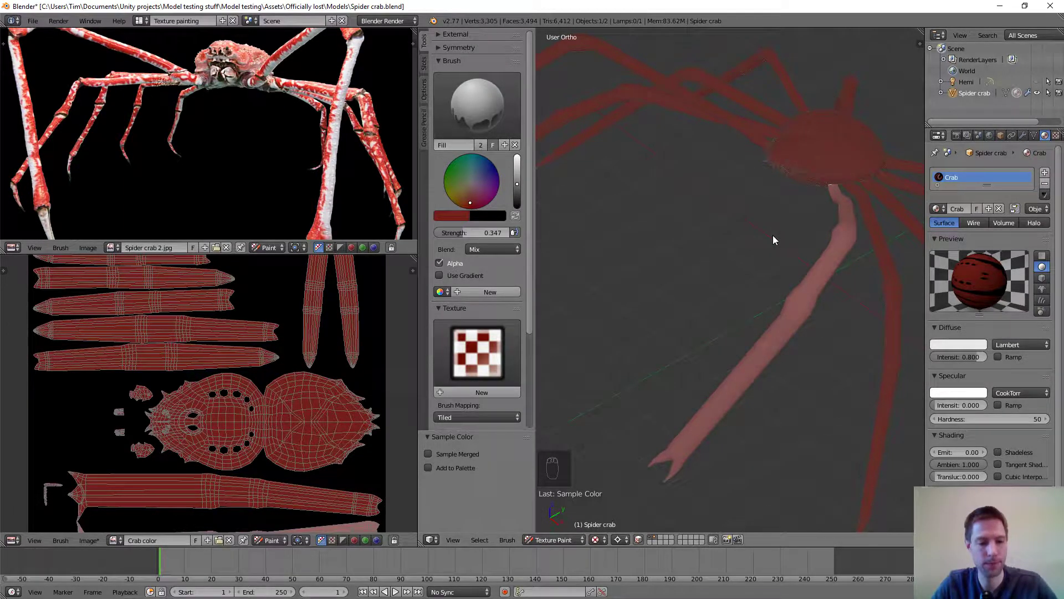
pyautogui.hotkey('shift', 'f')
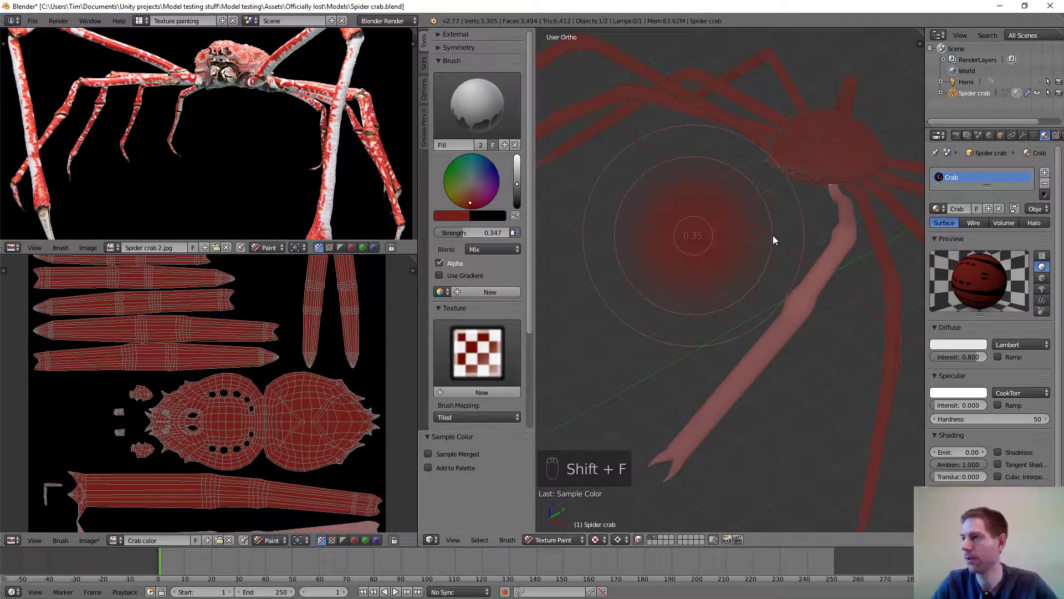
pyautogui.click(765, 324)
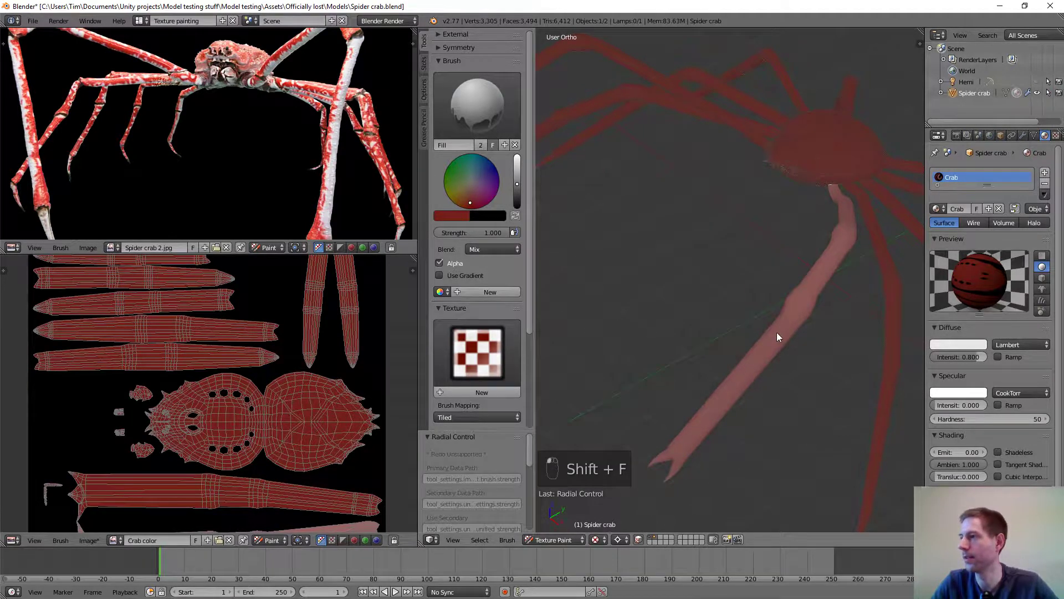
pyautogui.click(776, 331)
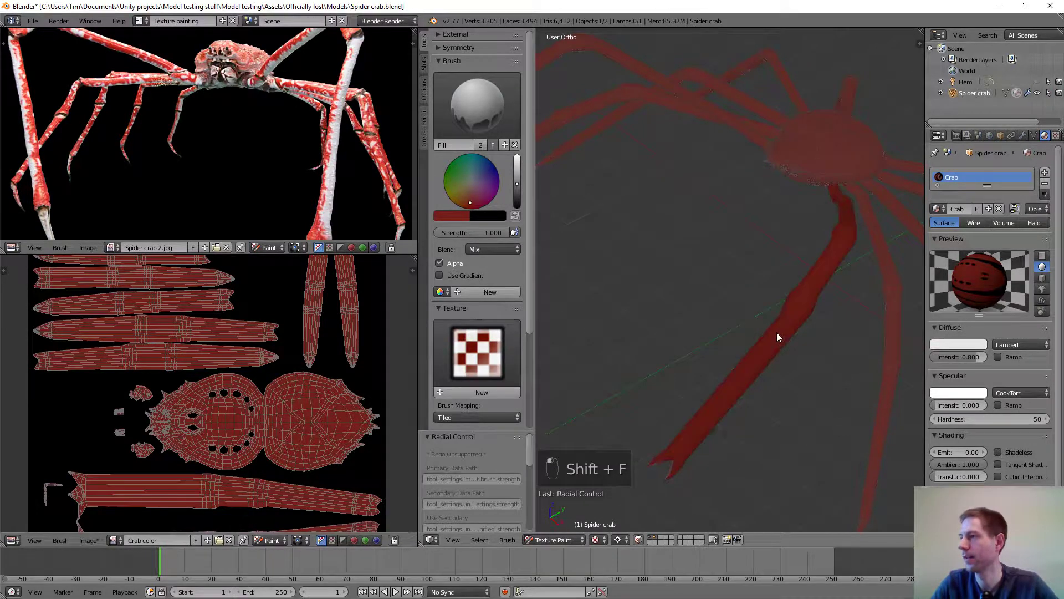
pyautogui.click(638, 539)
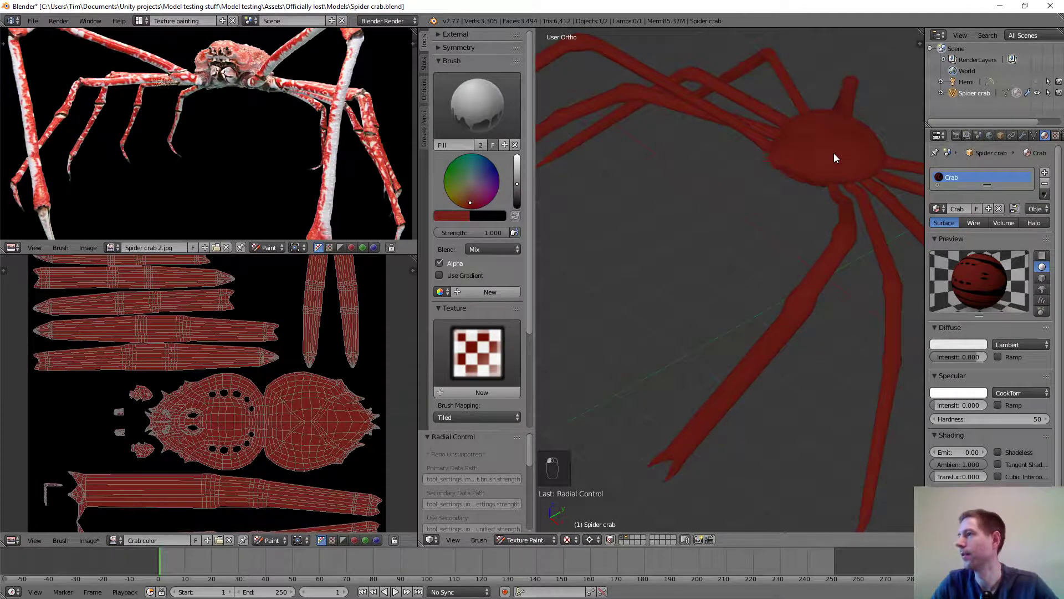
pyautogui.click(610, 539)
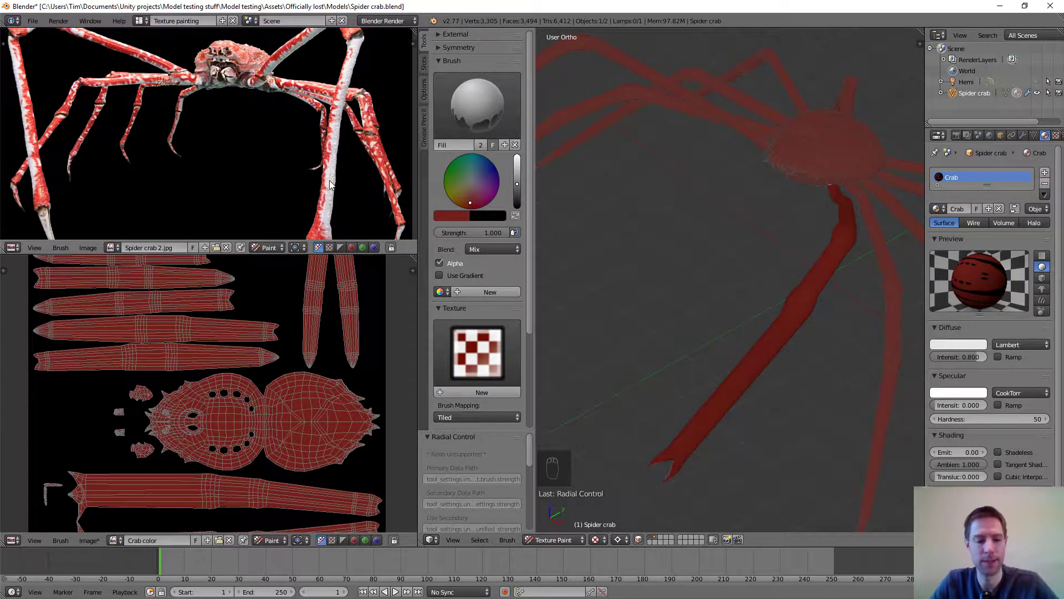
# Sample the white of the front leg in the reference image and switch to the TexDraw brush.
pyautogui.press('s')
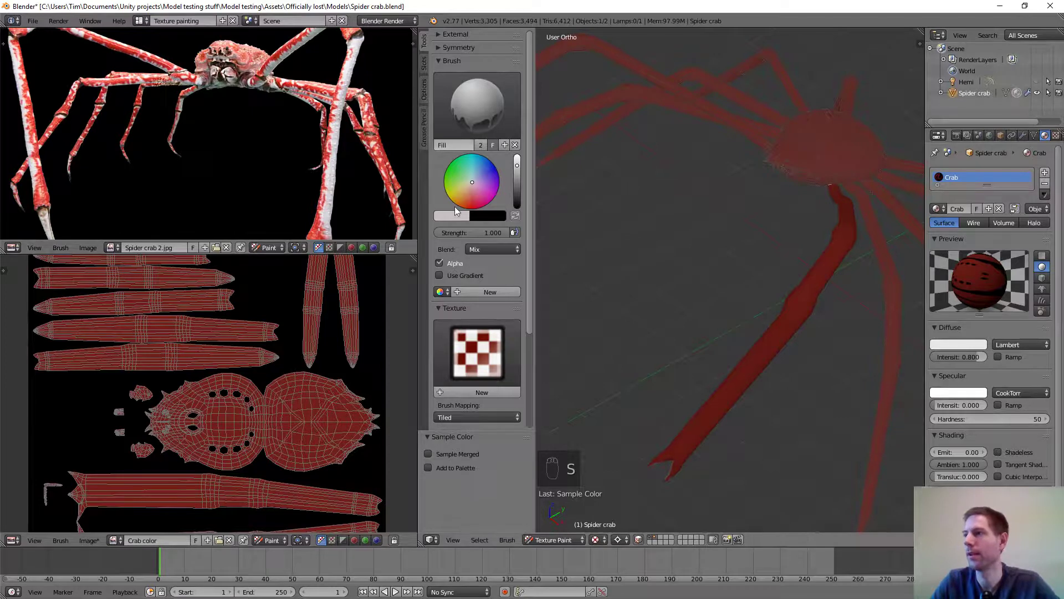
pyautogui.click(469, 117)
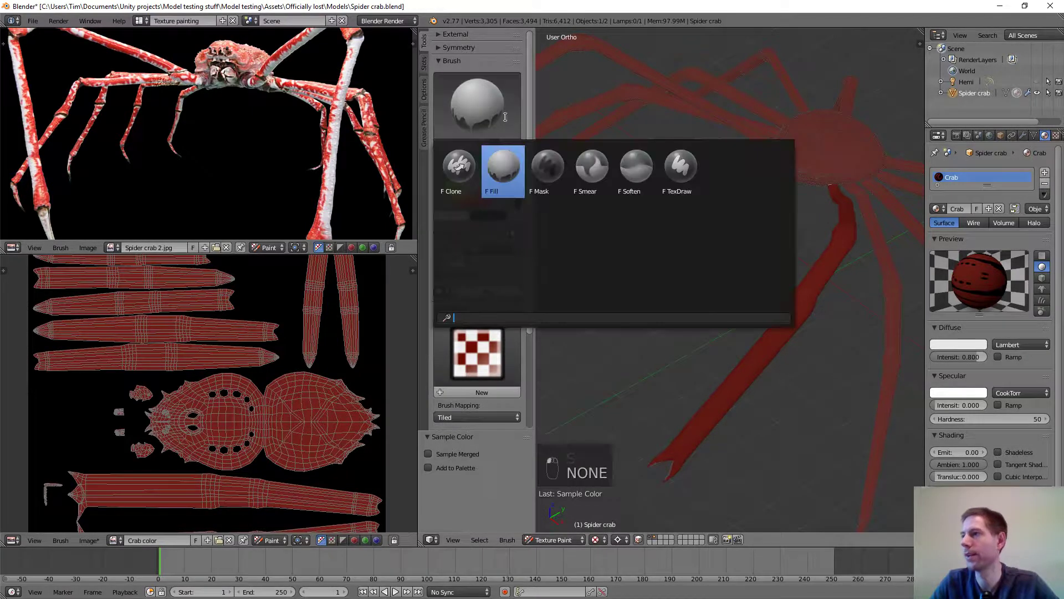
pyautogui.click(681, 166)
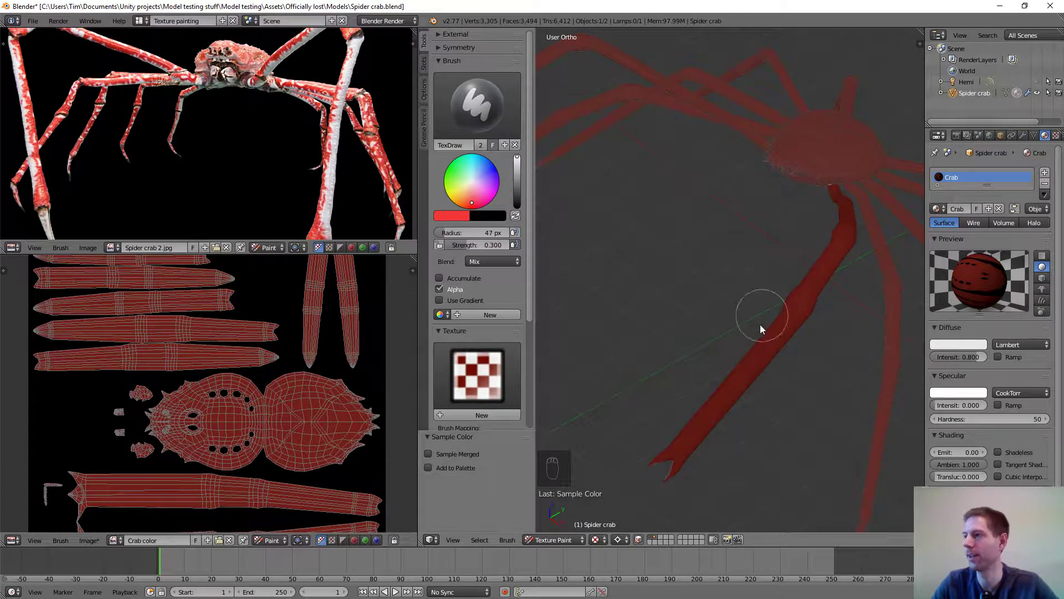
# Set the TexDraw brush radius to 28 px and sample the reference leg's white as its color.
pyautogui.keyDown('shift'); pyautogui.moveTo(773, 310); pyautogui.dragTo(721, 276, button='middle'); pyautogui.keyUp('shift')
pyautogui.scroll(2, 721, 279)
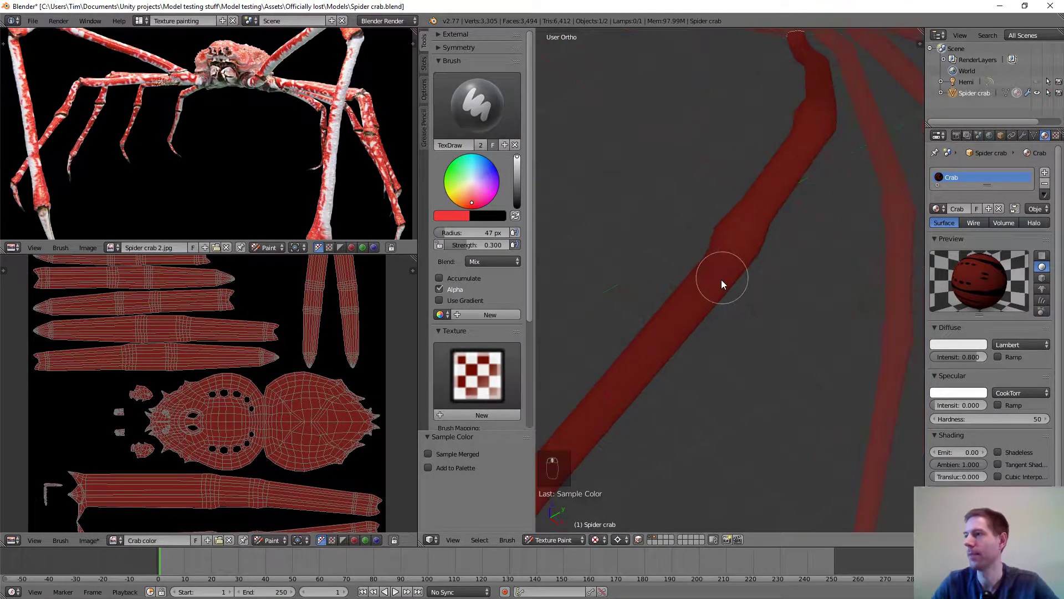
pyautogui.press('f')
pyautogui.click(759, 281)
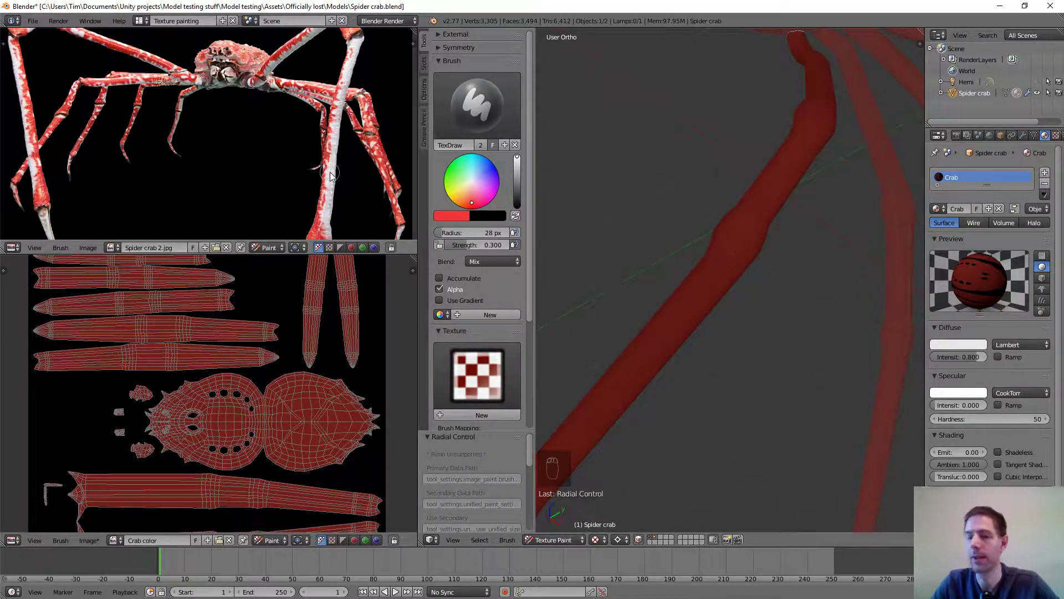
pyautogui.press('s')
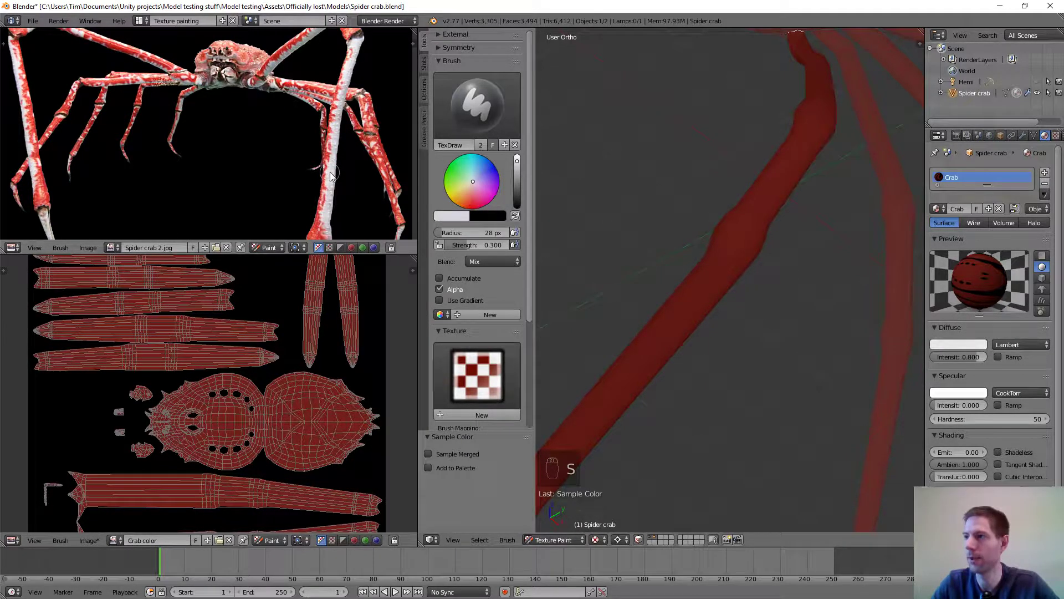
# Switch to the Fill brush and back to TexDraw to compare their colors.
pyautogui.click(476, 105)
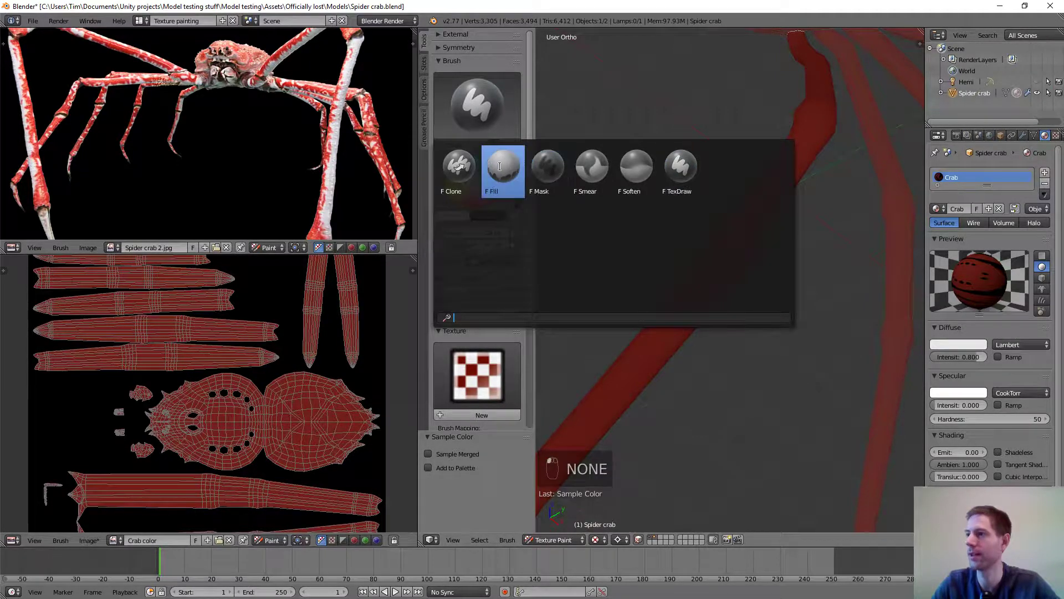
pyautogui.click(503, 166)
pyautogui.click(475, 100)
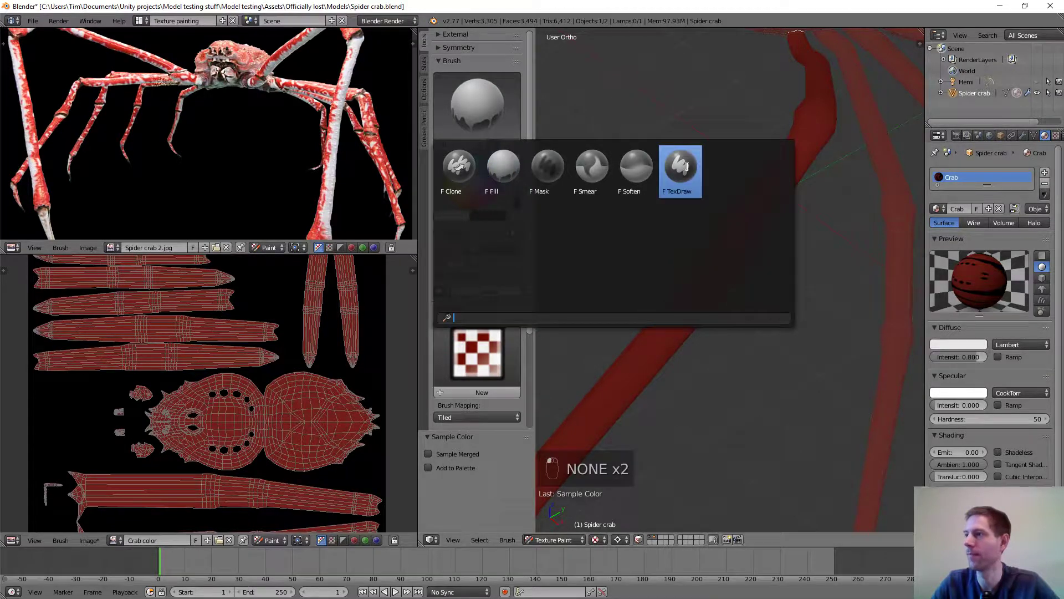
pyautogui.click(681, 166)
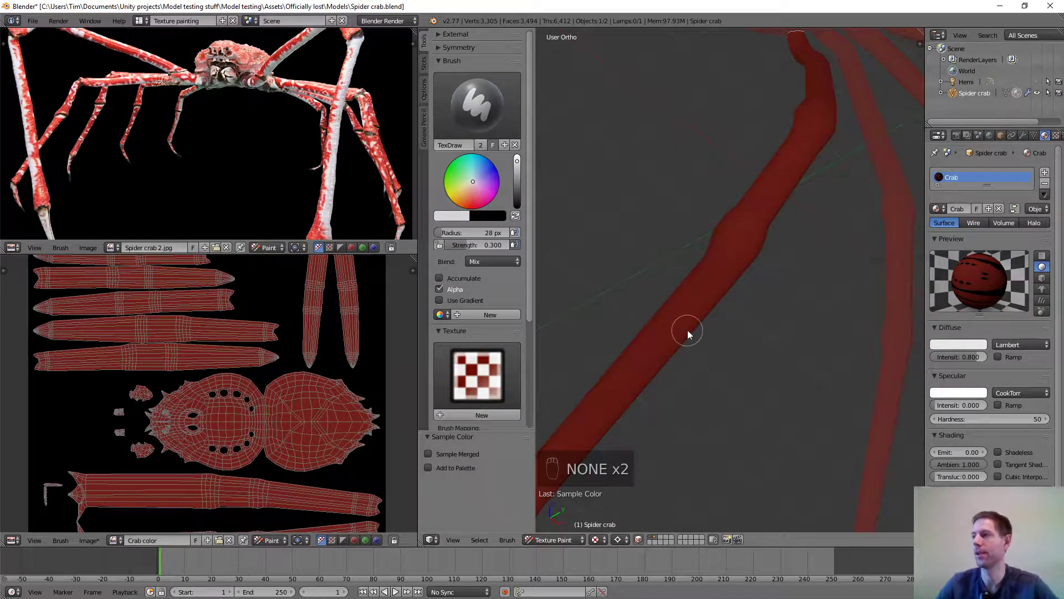
# Set the TexDraw brush radius to 38 px over the front claw leg.
pyautogui.scroll(-4, 687, 328)
pyautogui.scroll(3, 693, 324)
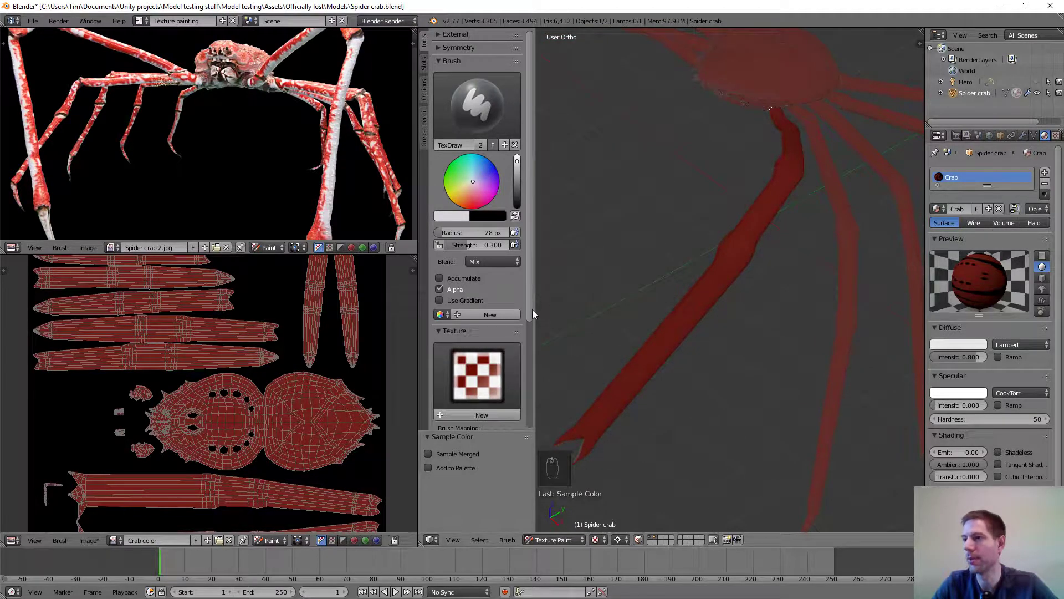
pyautogui.moveTo(531, 311); pyautogui.dragTo(529, 360)
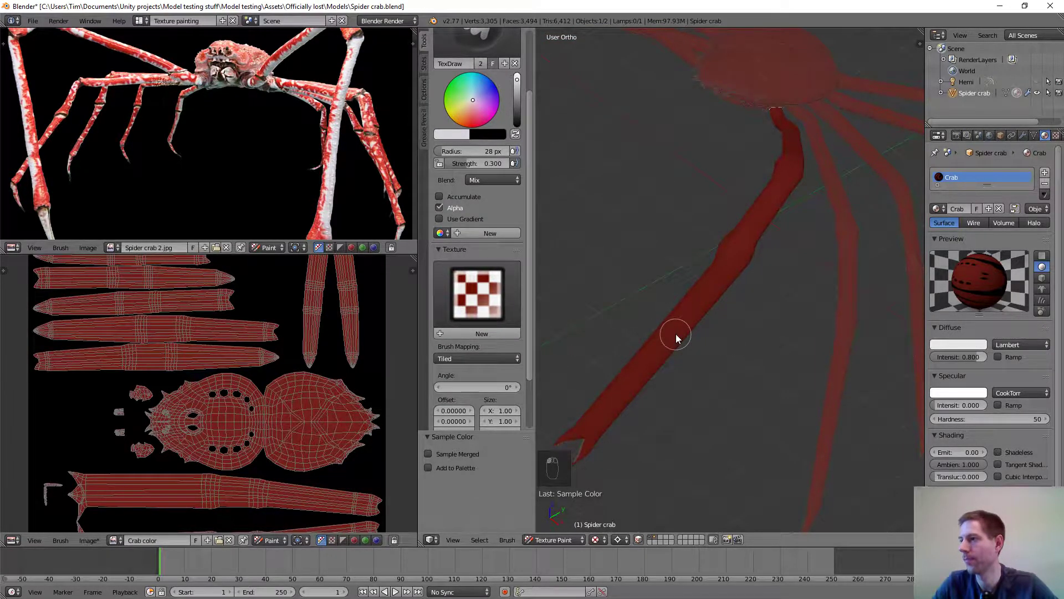
pyautogui.press('f')
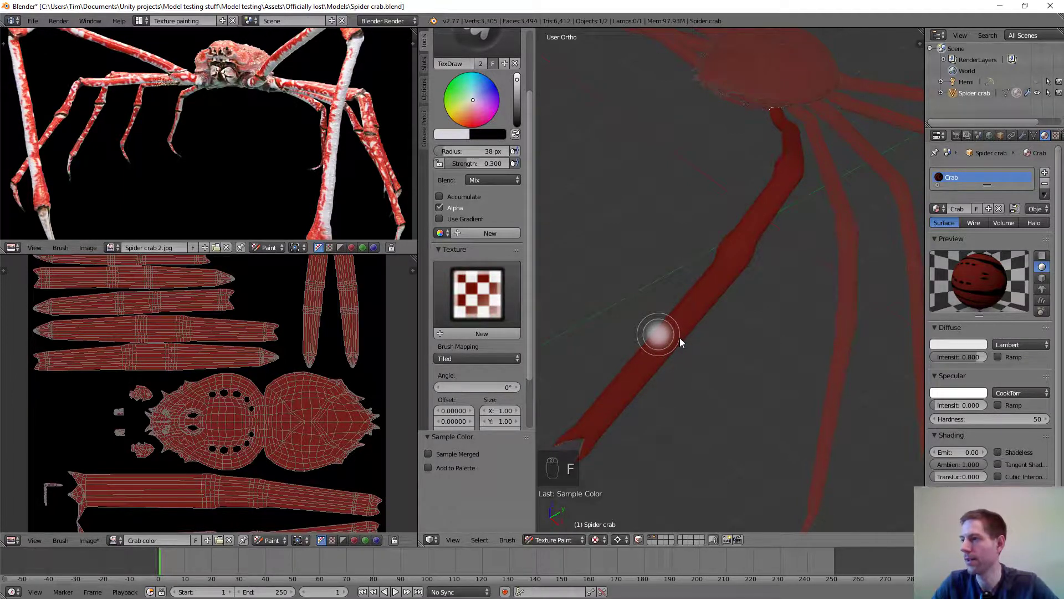
pyautogui.click(680, 339)
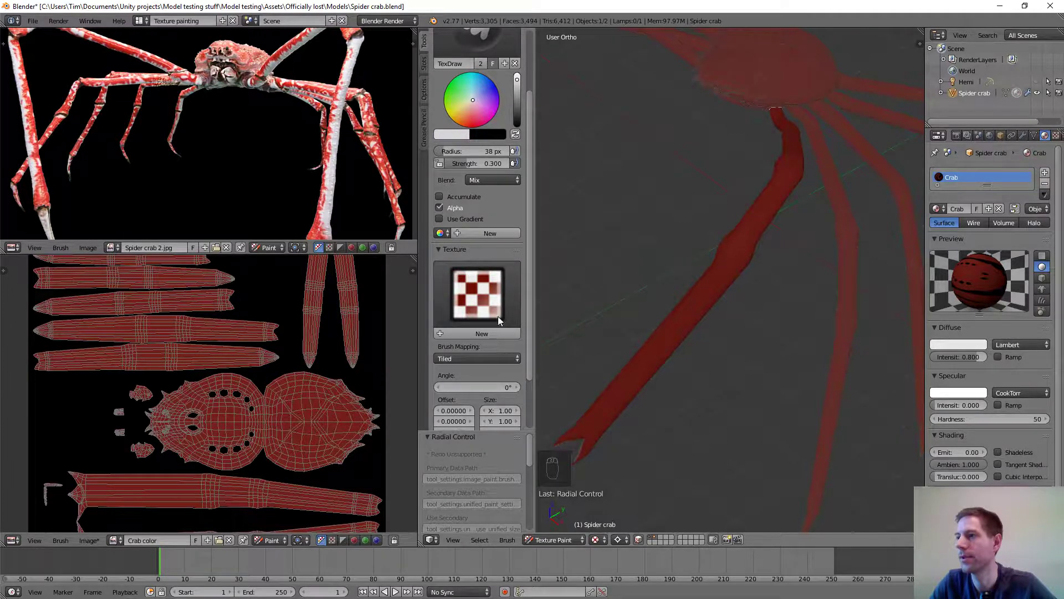
# Show the brush falloff curve settings and apply the round falloff preset to the TexDraw brush.
pyautogui.moveTo(531, 275); pyautogui.dragTo(529, 332)
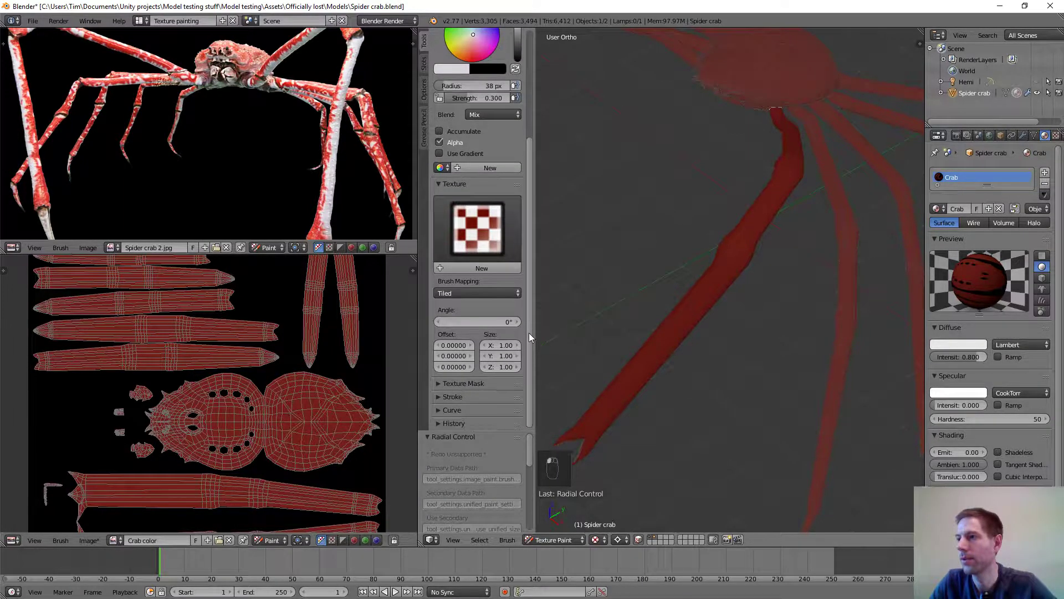
pyautogui.click(438, 409)
pyautogui.scroll(-6, 519, 332)
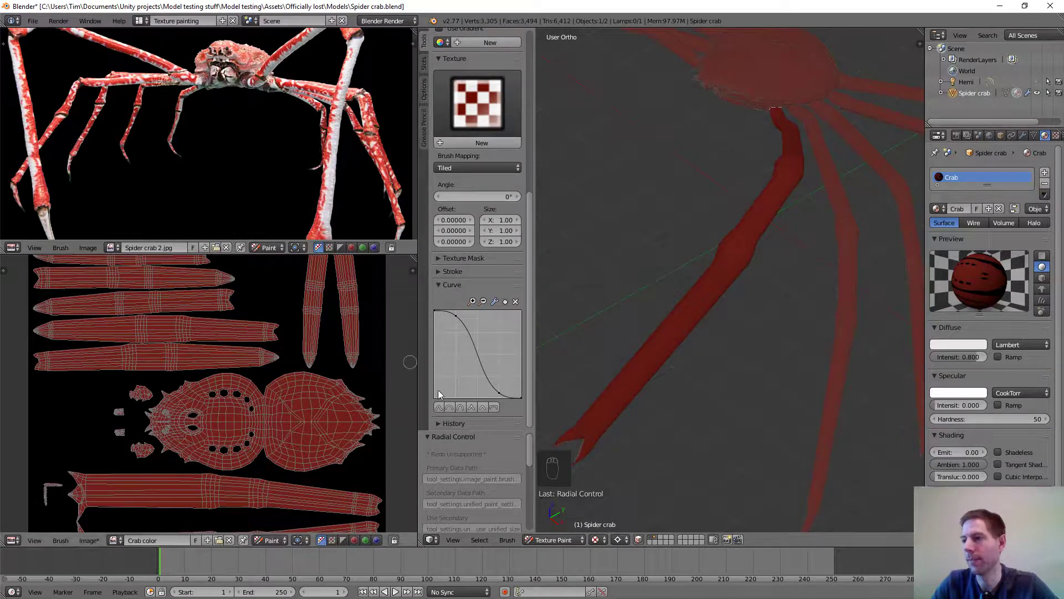
pyautogui.click(460, 408)
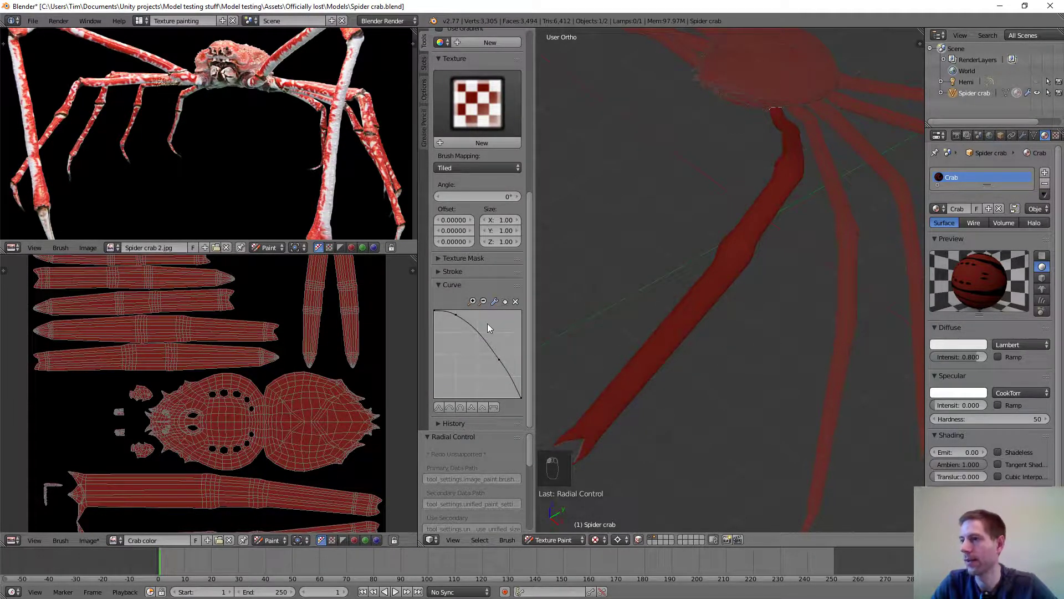
pyautogui.click(449, 407)
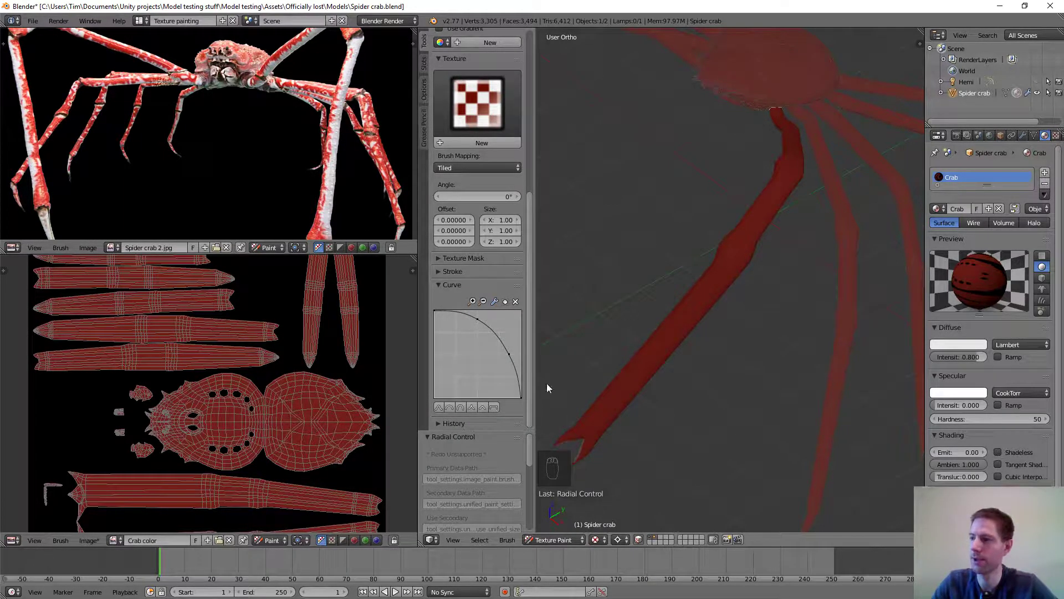
# Paint one pincer of the front leg's claw white from its tip to its base, following the reference image.
pyautogui.scroll(2, 650, 391)
pyautogui.scroll(-3, 703, 340)
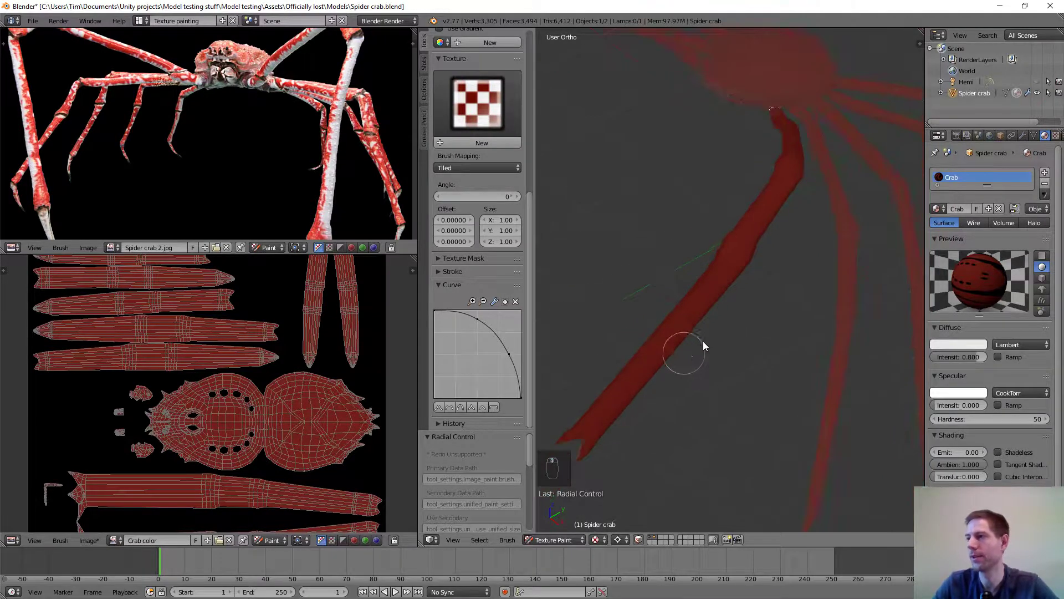
pyautogui.moveTo(733, 344); pyautogui.dragTo(731, 308, button='middle')
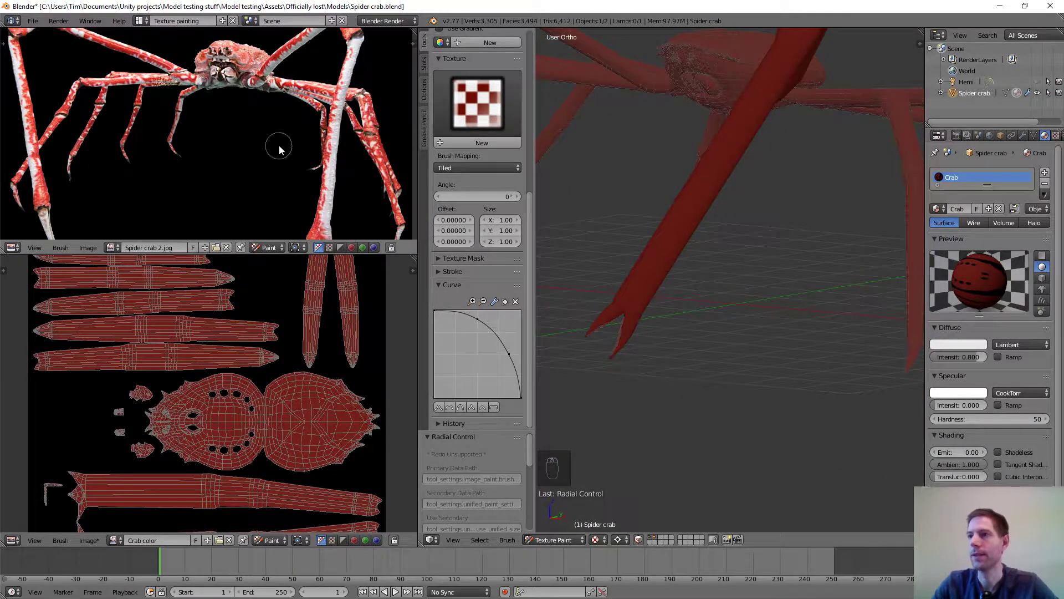
pyautogui.scroll(-2, 275, 151)
pyautogui.scroll(3, 267, 157)
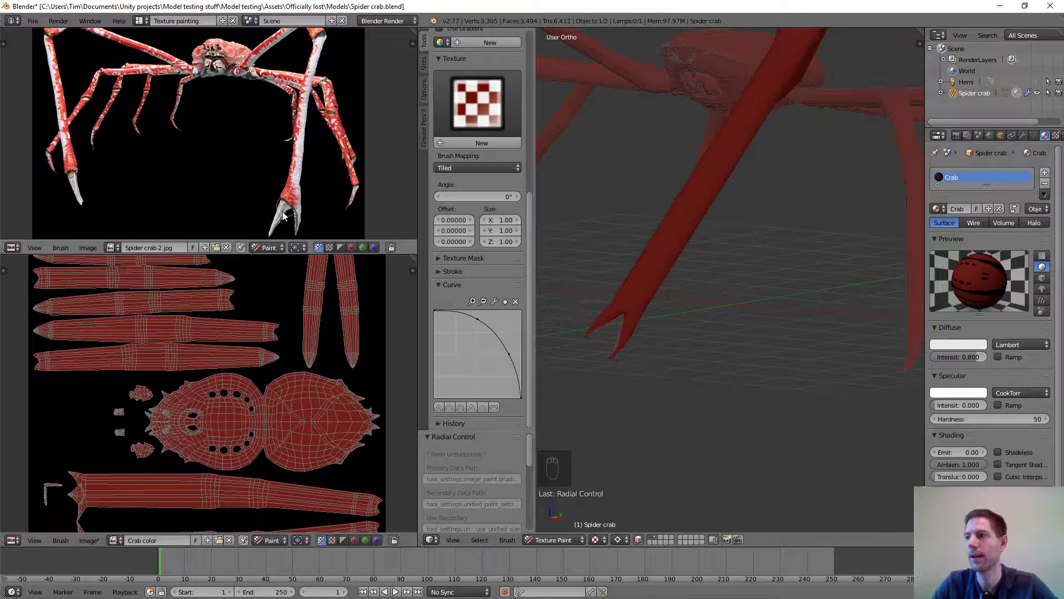
pyautogui.scroll(2, 638, 286)
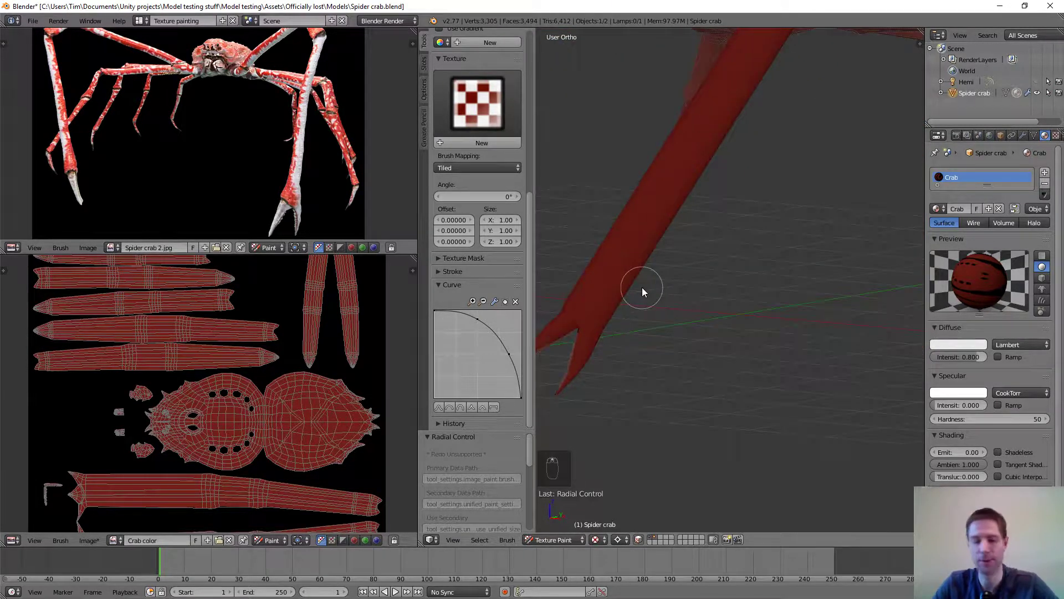
pyautogui.scroll(1, 693, 266)
pyautogui.moveTo(712, 246)
pyautogui.mouseDown(button='middle')
pyautogui.moveTo(672, 261)
pyautogui.moveTo(768, 275)
pyautogui.moveTo(752, 262)
pyautogui.mouseUp(button='middle')
pyautogui.click(746, 271)
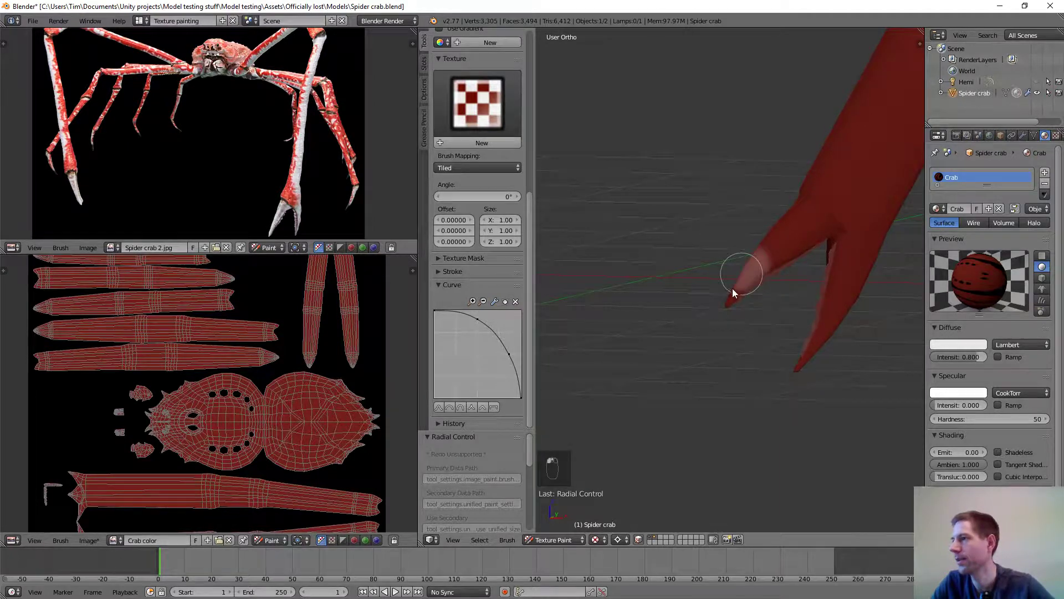
pyautogui.moveTo(735, 294)
pyautogui.mouseDown()
pyautogui.moveTo(784, 248)
pyautogui.moveTo(805, 209)
pyautogui.moveTo(813, 236)
pyautogui.mouseUp()
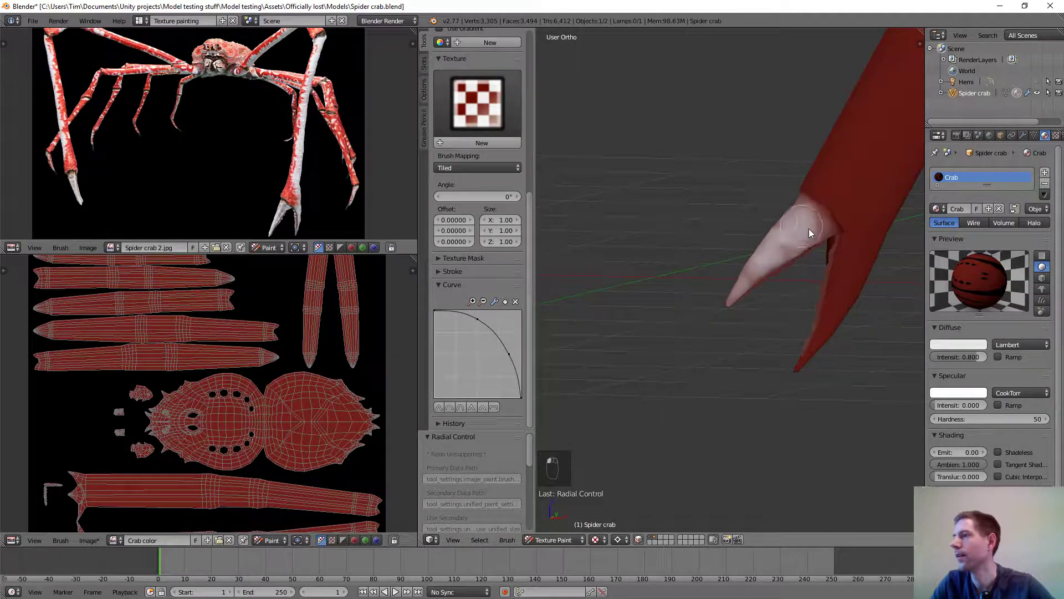
# Paint the remaining sides of the front claw's first pincer white, from its tip back to its base.
pyautogui.moveTo(742, 274)
pyautogui.mouseDown()
pyautogui.moveTo(784, 267)
pyautogui.moveTo(777, 229)
pyautogui.mouseUp()
pyautogui.moveTo(777, 228)
pyautogui.mouseDown(button='middle')
pyautogui.moveTo(687, 186)
pyautogui.moveTo(693, 208)
pyautogui.moveTo(770, 217)
pyautogui.moveTo(823, 184)
pyautogui.moveTo(682, 188)
pyautogui.moveTo(671, 215)
pyautogui.moveTo(760, 216)
pyautogui.moveTo(696, 205)
pyautogui.moveTo(920, 210)
pyautogui.mouseUp(button='middle')
pyautogui.scroll(6, 829, 283)
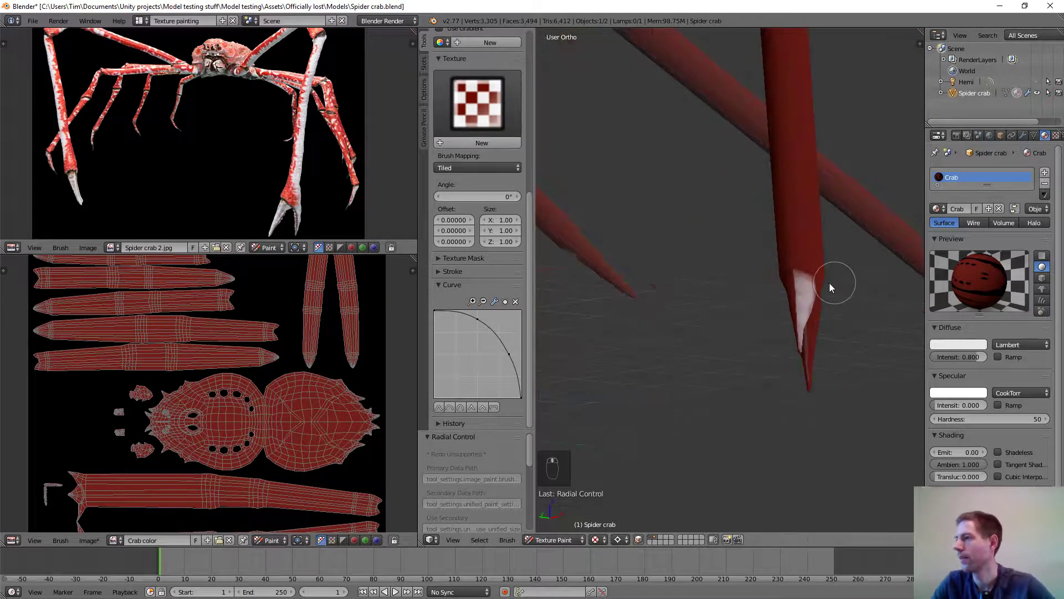
pyautogui.moveTo(736, 285)
pyautogui.mouseDown(button='middle')
pyautogui.moveTo(791, 278)
pyautogui.moveTo(747, 254)
pyautogui.moveTo(557, 257)
pyautogui.moveTo(795, 276)
pyautogui.moveTo(817, 264)
pyautogui.moveTo(683, 289)
pyautogui.moveTo(747, 271)
pyautogui.mouseUp(button='middle')
pyautogui.scroll(5, 687, 309)
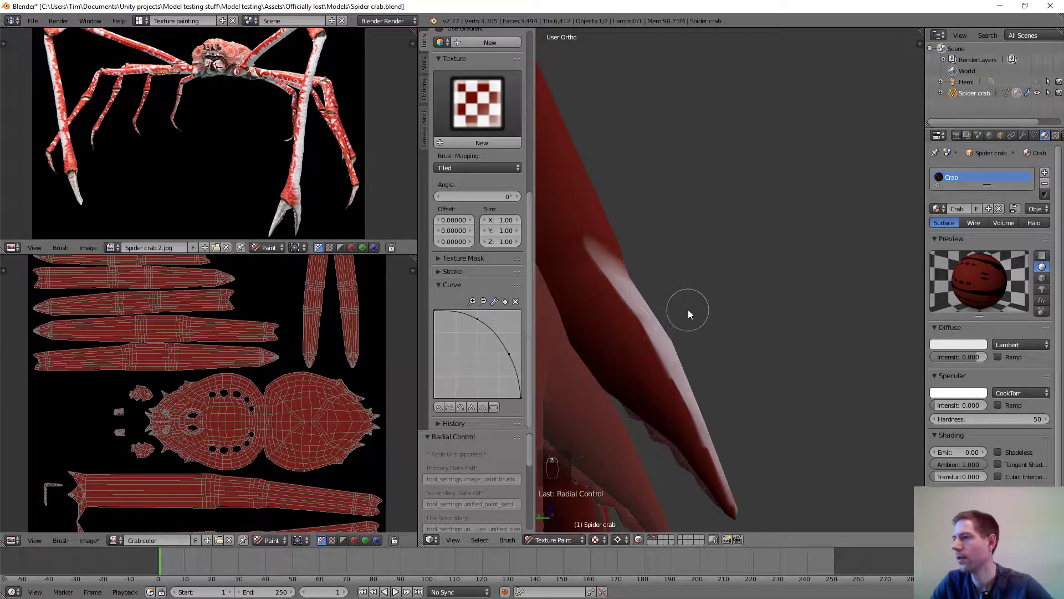
pyautogui.moveTo(688, 309); pyautogui.dragTo(758, 263, button='middle')
pyautogui.moveTo(758, 265)
pyautogui.mouseDown()
pyautogui.moveTo(805, 298)
pyautogui.moveTo(847, 367)
pyautogui.moveTo(866, 372)
pyautogui.moveTo(823, 297)
pyautogui.moveTo(814, 318)
pyautogui.moveTo(843, 348)
pyautogui.moveTo(807, 297)
pyautogui.moveTo(741, 250)
pyautogui.mouseUp()
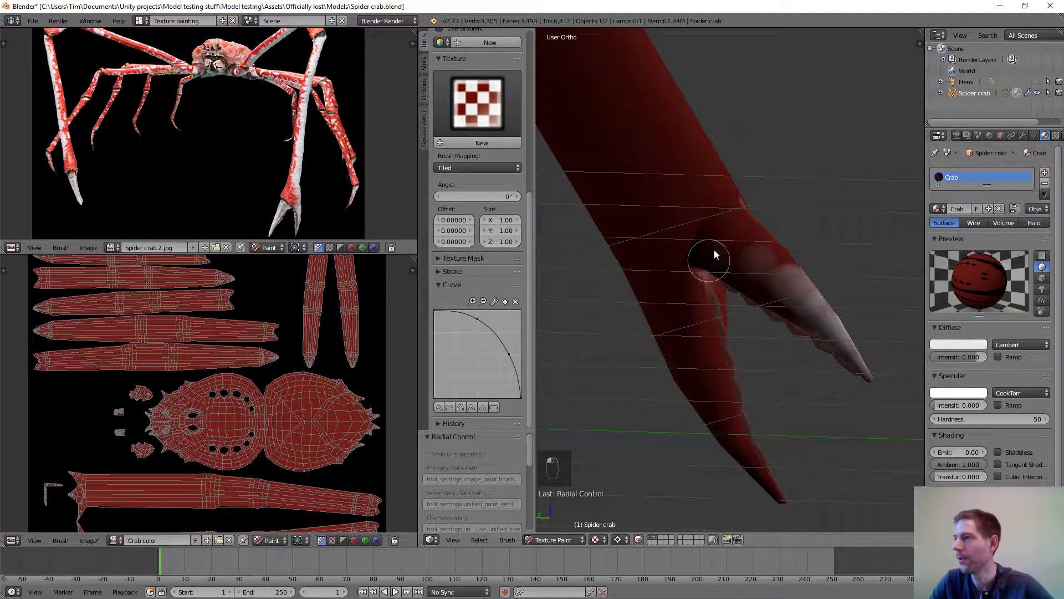
pyautogui.moveTo(710, 247)
pyautogui.mouseDown()
pyautogui.moveTo(738, 220)
pyautogui.moveTo(771, 233)
pyautogui.moveTo(793, 260)
pyautogui.moveTo(751, 272)
pyautogui.moveTo(744, 242)
pyautogui.moveTo(707, 266)
pyautogui.moveTo(830, 336)
pyautogui.moveTo(800, 277)
pyautogui.moveTo(770, 264)
pyautogui.moveTo(752, 221)
pyautogui.moveTo(775, 248)
pyautogui.moveTo(732, 272)
pyautogui.moveTo(740, 244)
pyautogui.moveTo(723, 235)
pyautogui.moveTo(721, 245)
pyautogui.moveTo(745, 215)
pyautogui.moveTo(805, 271)
pyautogui.moveTo(853, 362)
pyautogui.mouseUp()
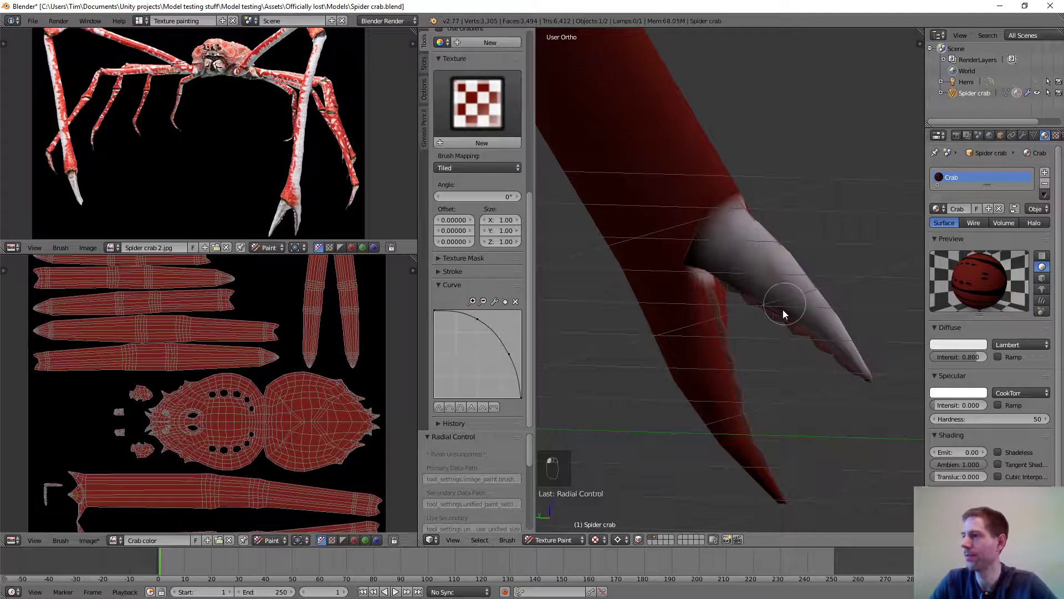
# Cover the leftover red patches and the uneven edge on the first pincer's outer side with white.
pyautogui.scroll(-2, 831, 261)
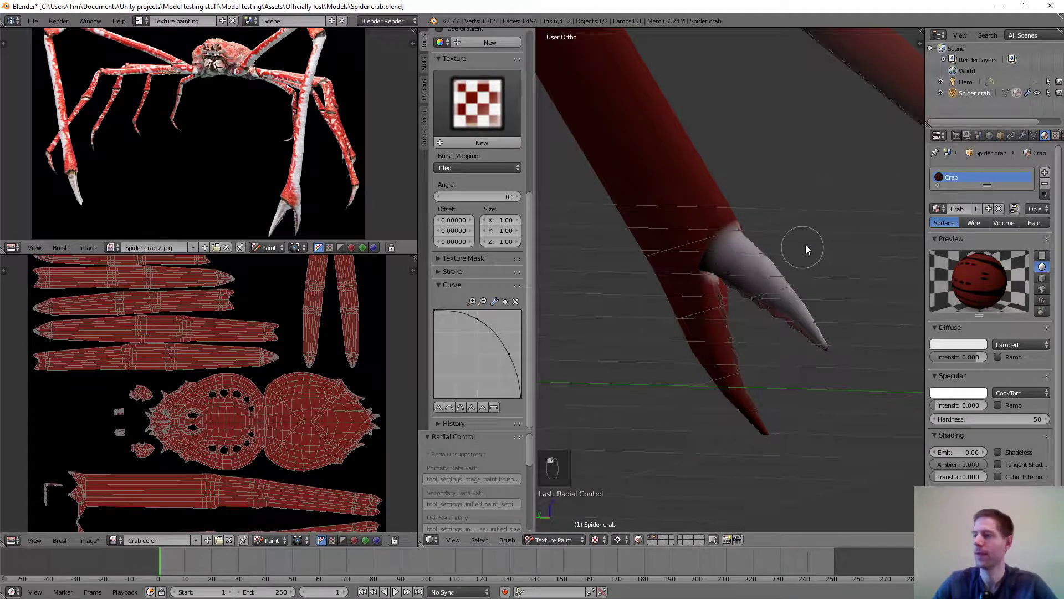
pyautogui.scroll(-1, 815, 233)
pyautogui.moveTo(819, 232); pyautogui.dragTo(867, 171, button='middle')
pyautogui.scroll(5, 803, 205)
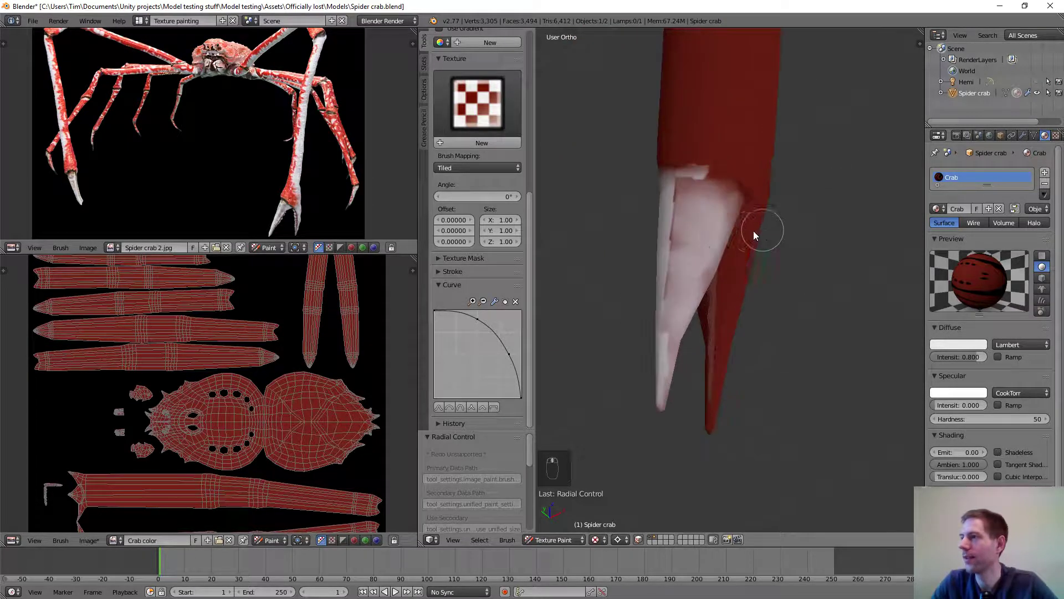
pyautogui.moveTo(670, 231)
pyautogui.mouseDown()
pyautogui.moveTo(678, 205)
pyautogui.moveTo(660, 298)
pyautogui.moveTo(670, 360)
pyautogui.moveTo(685, 260)
pyautogui.moveTo(670, 240)
pyautogui.moveTo(671, 213)
pyautogui.moveTo(680, 189)
pyautogui.moveTo(709, 195)
pyautogui.moveTo(684, 187)
pyautogui.mouseUp()
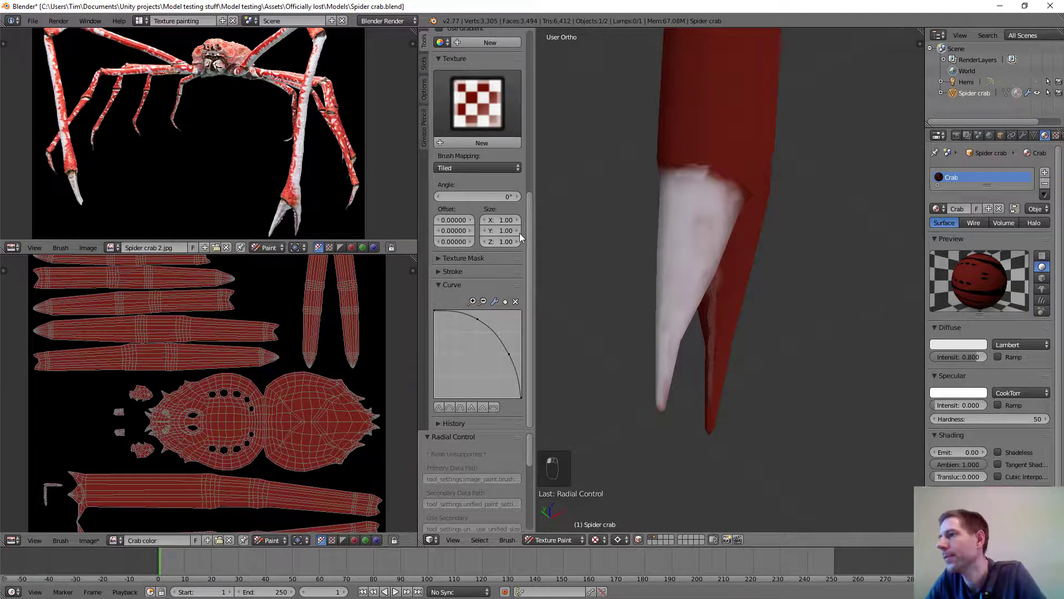
# Expand the brush's stroke settings and examine the stroke method, spacing and jitter options.
pyautogui.click(435, 272)
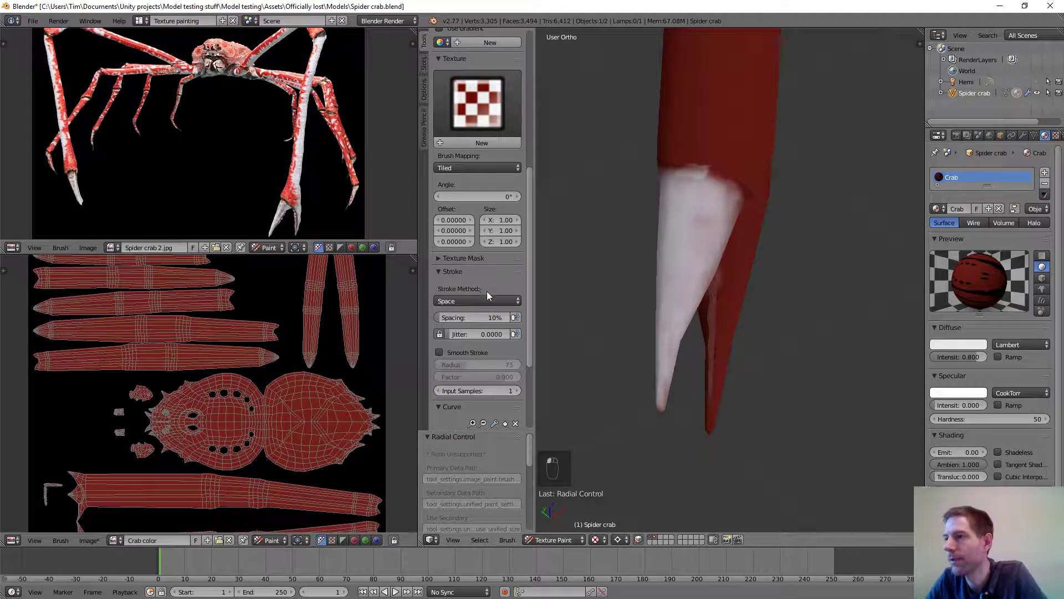
pyautogui.scroll(-1, 487, 293)
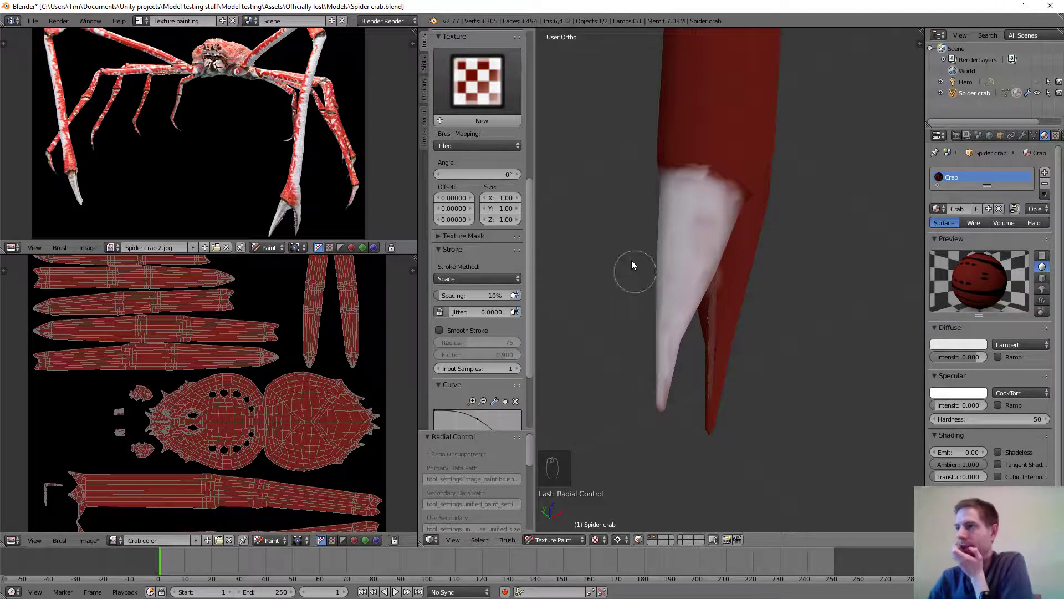
pyautogui.scroll(1, 515, 260)
pyautogui.scroll(2, 514, 259)
# Paint the outer side of the claw's second pincer white.
pyautogui.scroll(-5, 706, 270)
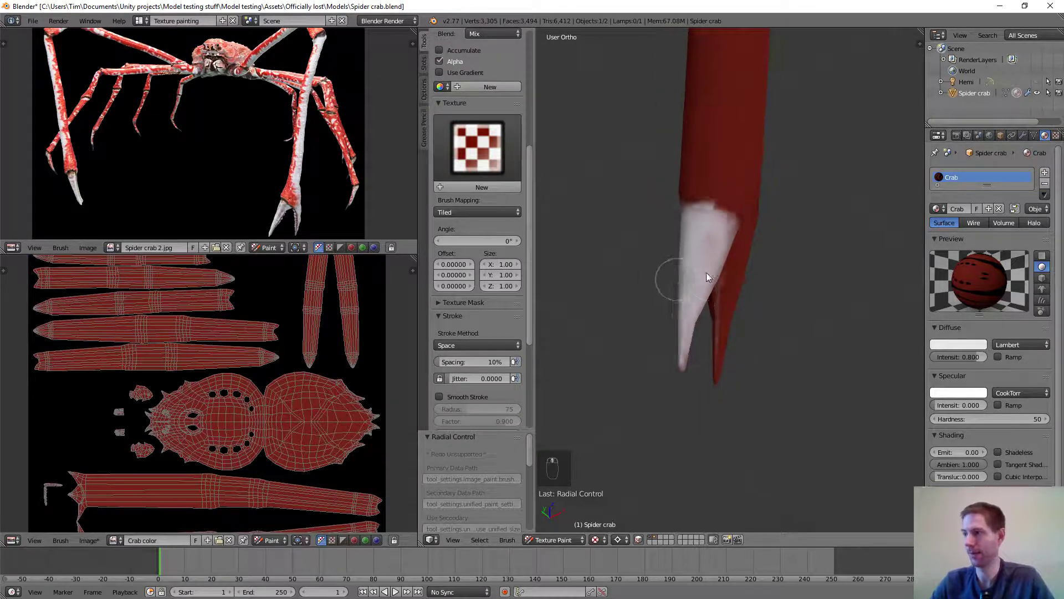
pyautogui.moveTo(754, 262); pyautogui.dragTo(791, 325, button='middle')
pyautogui.moveTo(799, 350); pyautogui.dragTo(789, 364)
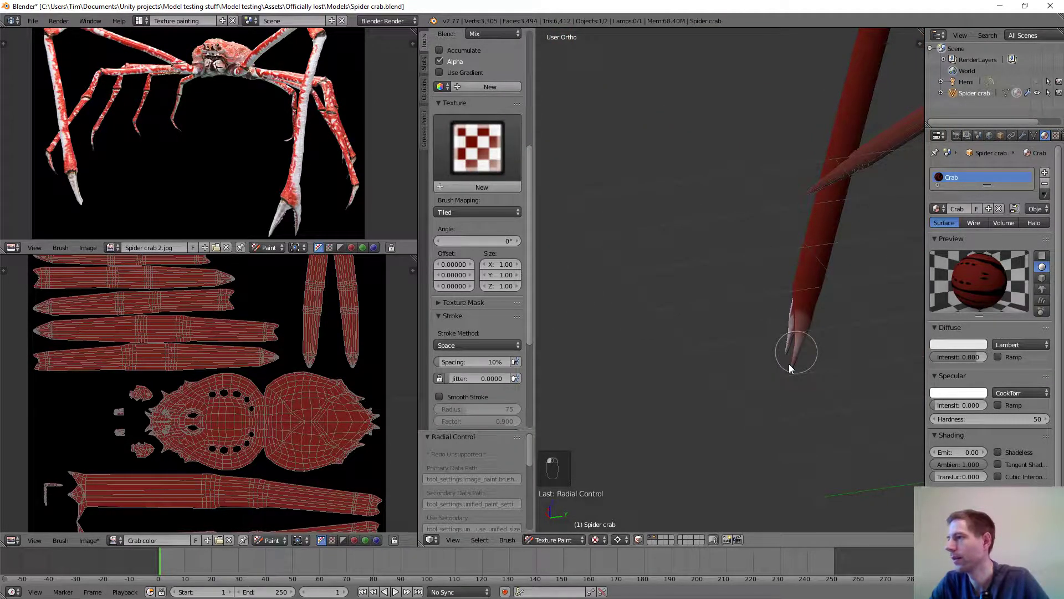
# Reduce the TexDraw brush radius and paint white over the claw's base and onto the lower end of the leg.
pyautogui.scroll(1, 811, 331)
pyautogui.press('f')
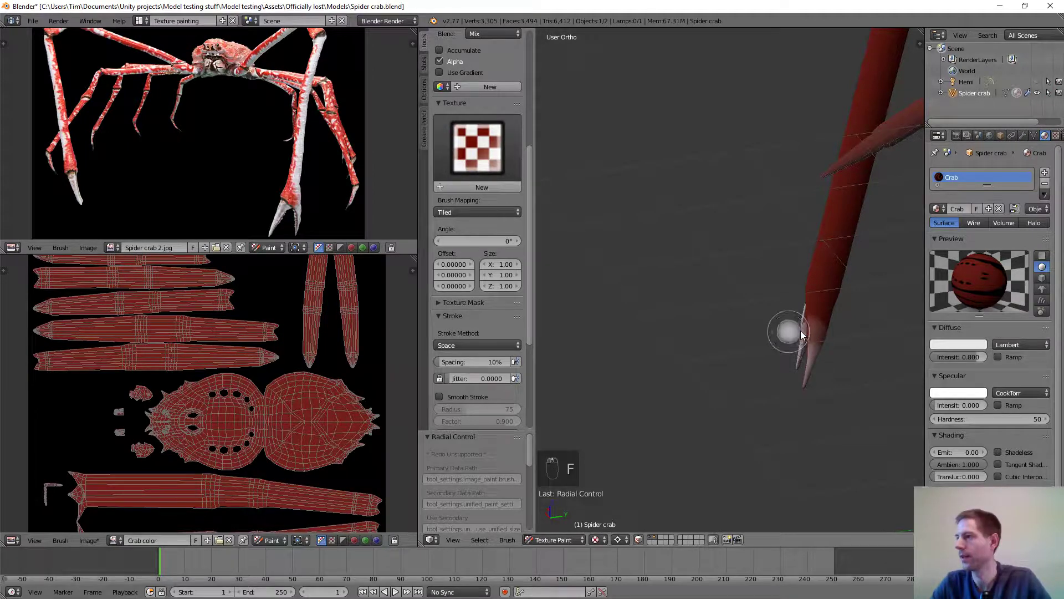
pyautogui.click(801, 333)
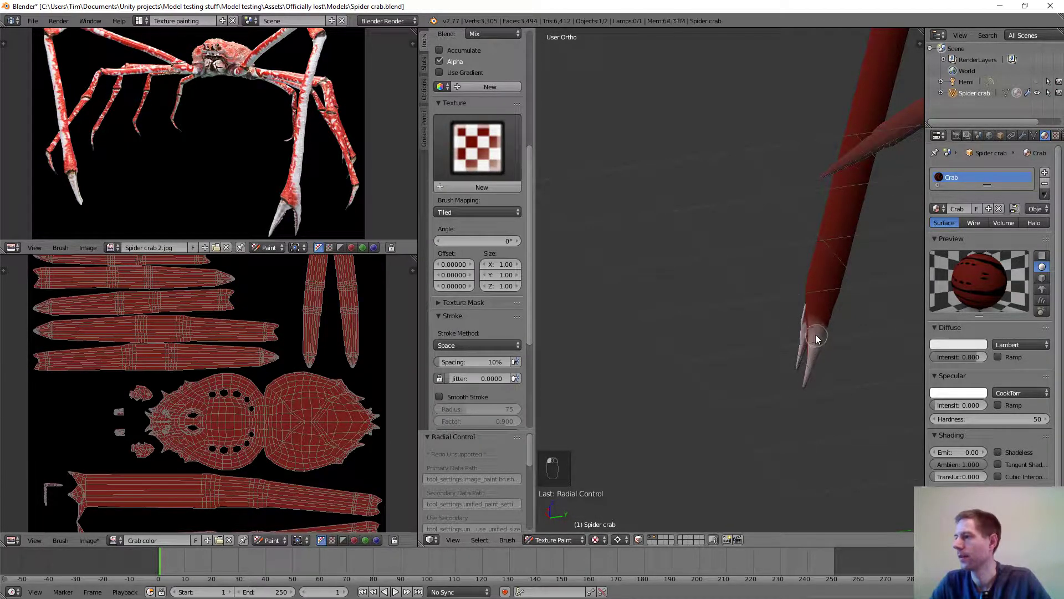
pyautogui.moveTo(816, 334)
pyautogui.mouseDown()
pyautogui.moveTo(821, 288)
pyautogui.moveTo(844, 246)
pyautogui.moveTo(825, 293)
pyautogui.mouseUp()
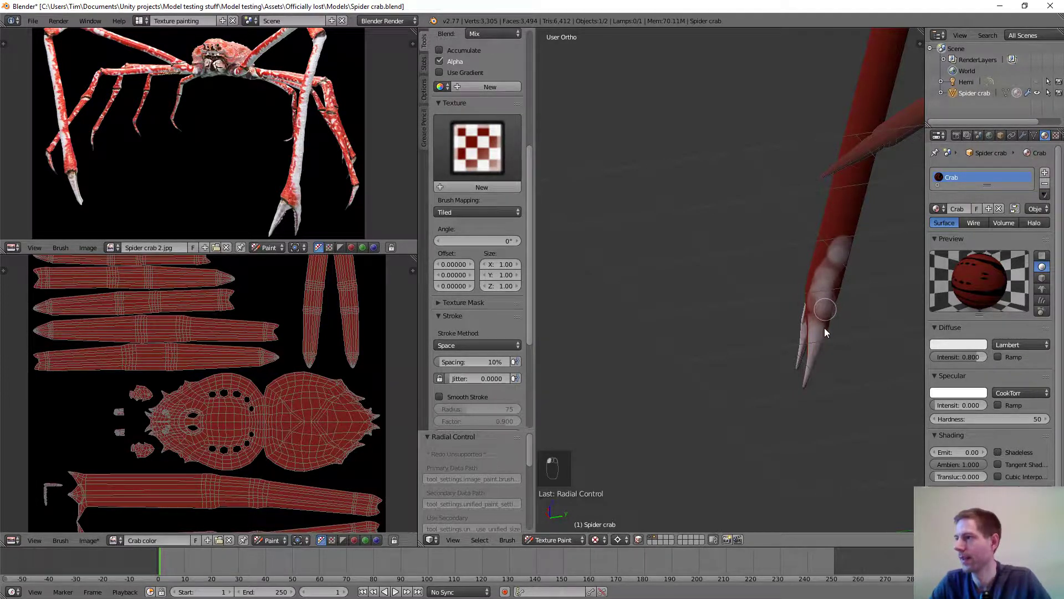
pyautogui.moveTo(818, 300); pyautogui.dragTo(823, 328)
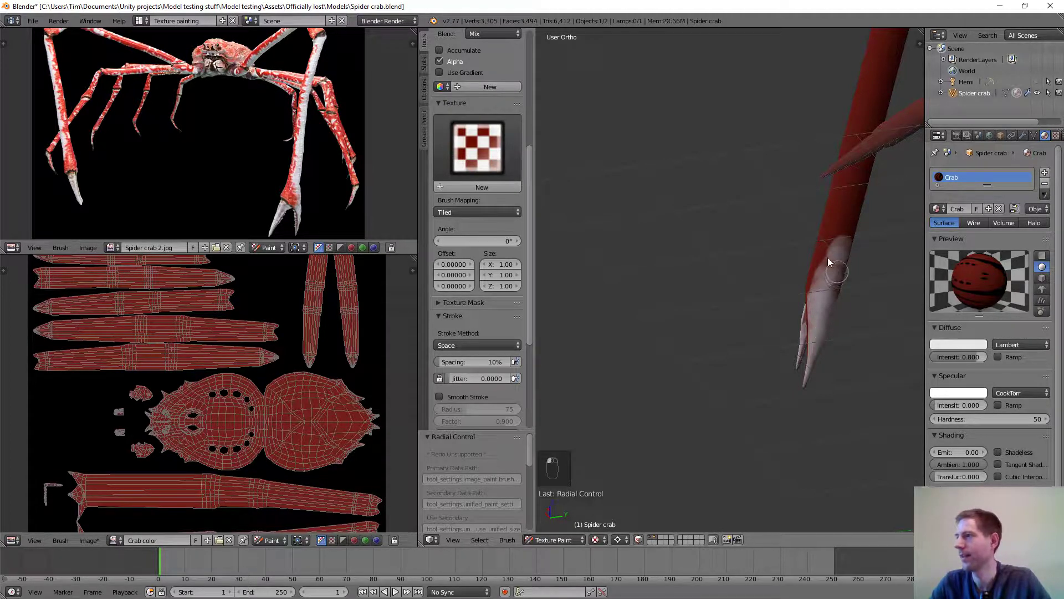
pyautogui.moveTo(838, 219)
pyautogui.mouseDown()
pyautogui.moveTo(849, 209)
pyautogui.moveTo(835, 245)
pyautogui.mouseUp()
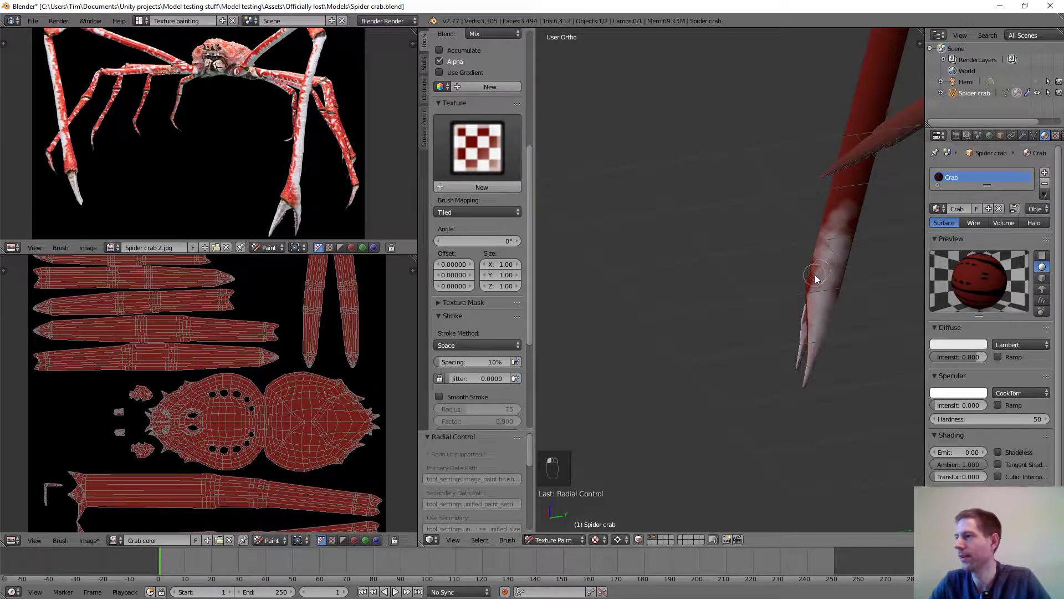
# Extend the white paint from the claw's base farther up the outer side of the leg segment.
pyautogui.moveTo(848, 238); pyautogui.dragTo(631, 337, button='middle')
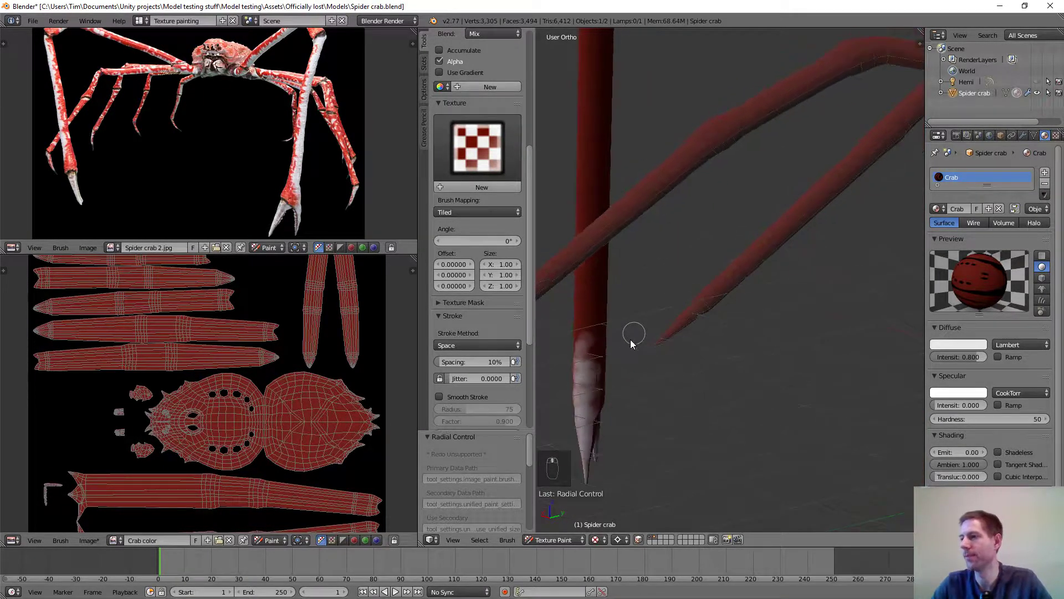
pyautogui.moveTo(595, 399)
pyautogui.mouseDown()
pyautogui.moveTo(582, 302)
pyautogui.moveTo(599, 268)
pyautogui.mouseUp()
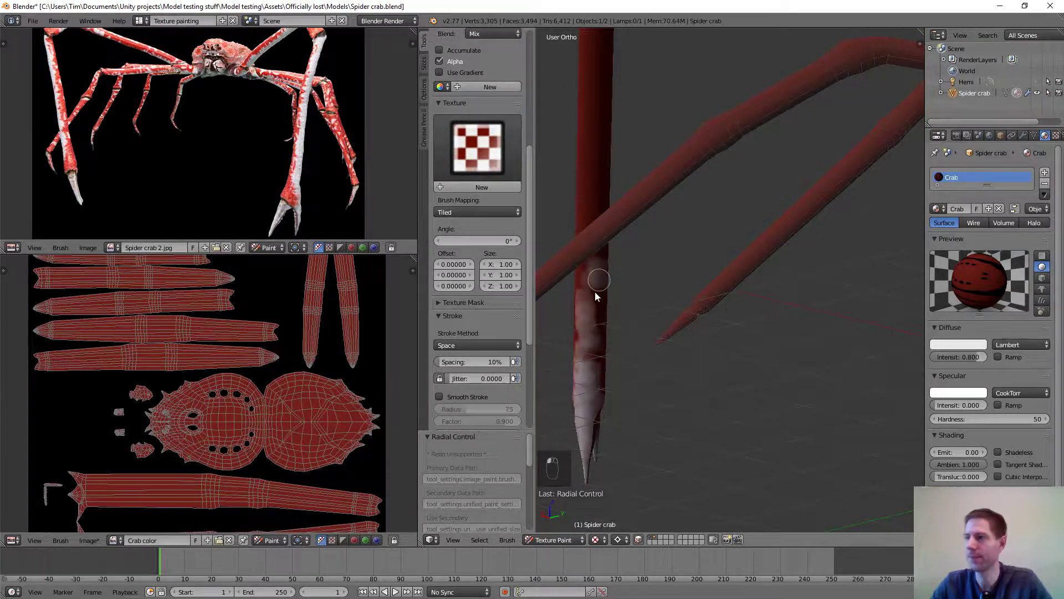
pyautogui.moveTo(590, 353)
pyautogui.mouseDown()
pyautogui.moveTo(594, 363)
pyautogui.moveTo(579, 331)
pyautogui.moveTo(585, 320)
pyautogui.mouseUp()
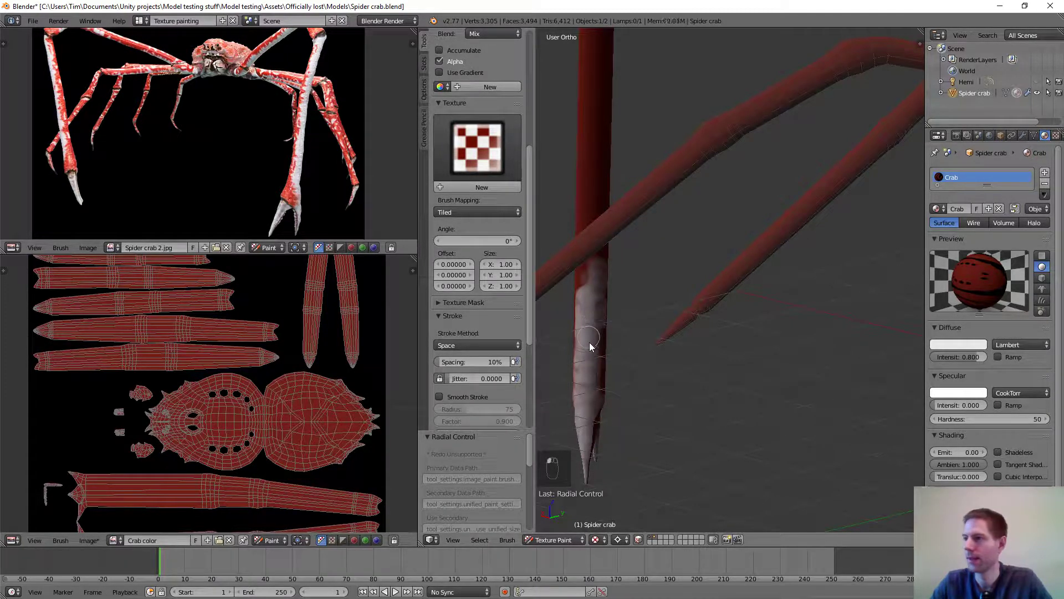
# Enlarge the brush radius and brush white over the next stretch of the leg segment above the painted area.
pyautogui.moveTo(653, 289)
pyautogui.mouseDown(button='middle')
pyautogui.moveTo(720, 259)
pyautogui.moveTo(736, 294)
pyautogui.moveTo(704, 297)
pyautogui.mouseUp(button='middle')
pyautogui.press('f')
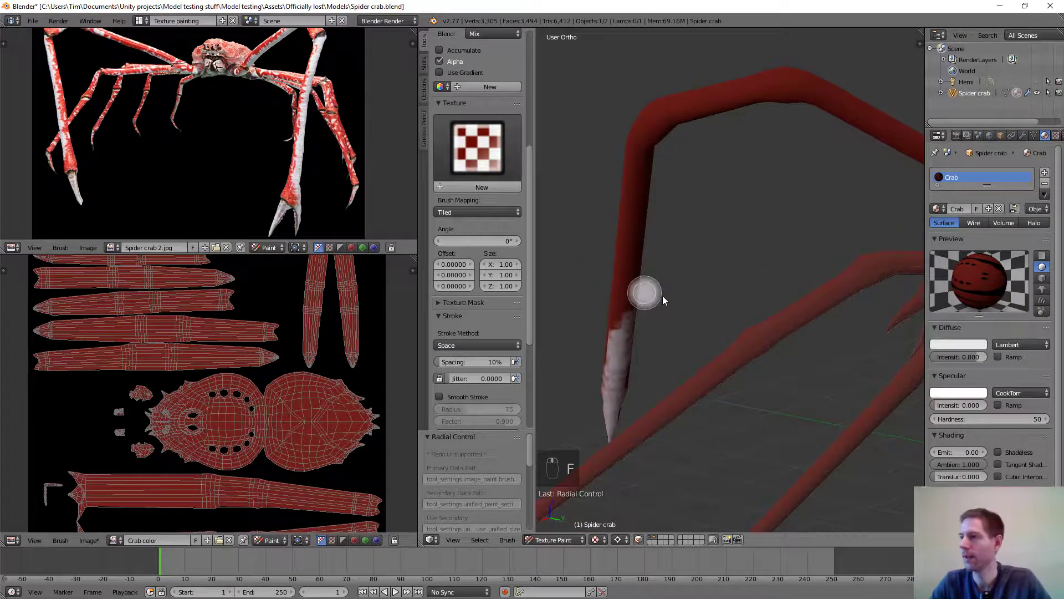
pyautogui.click(685, 298)
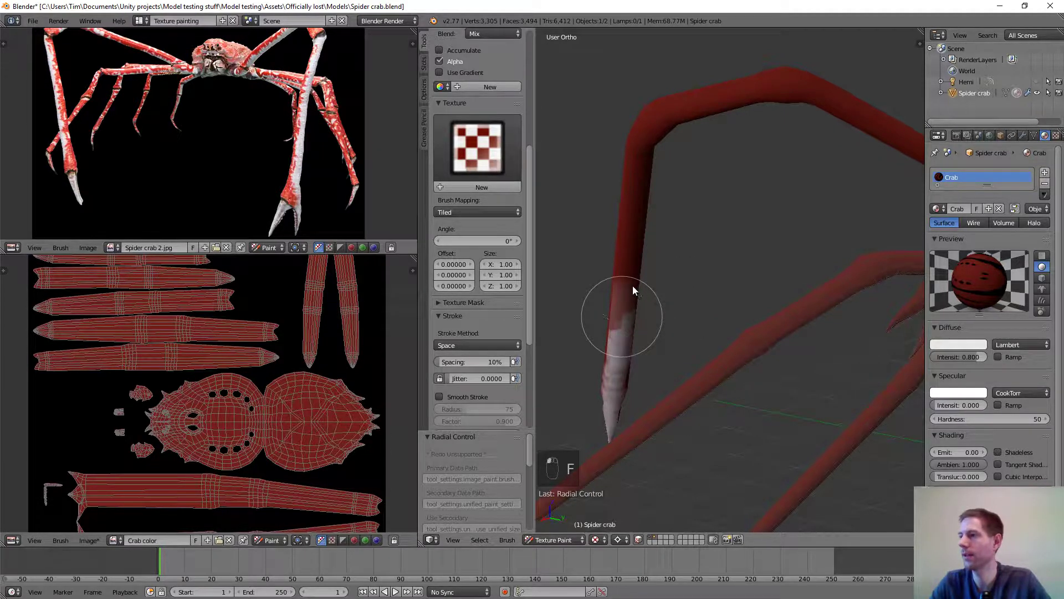
pyautogui.moveTo(633, 287); pyautogui.dragTo(651, 316)
# Reduce the brush radius and even out the patchy white strokes along the lower leg segment down to the claw.
pyautogui.scroll(2, 636, 312)
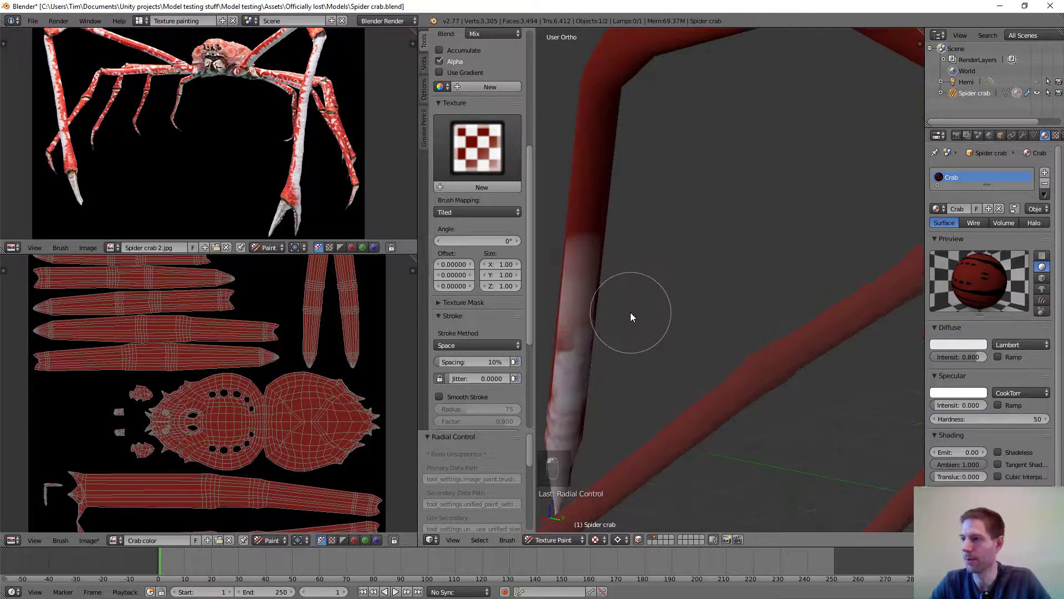
pyautogui.press('f')
pyautogui.click(594, 314)
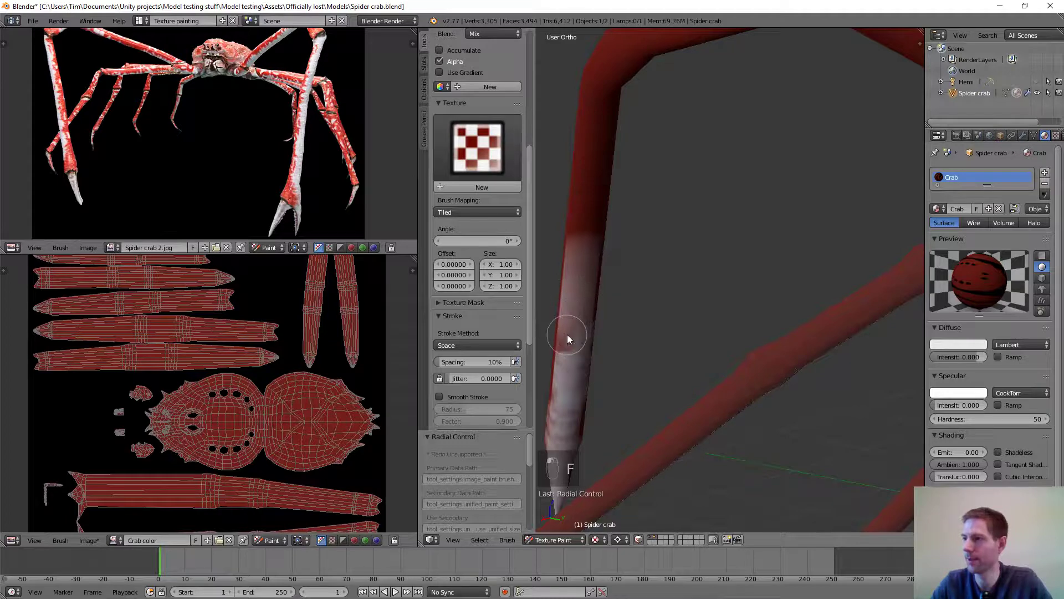
pyautogui.moveTo(577, 357); pyautogui.dragTo(620, 407, button='middle')
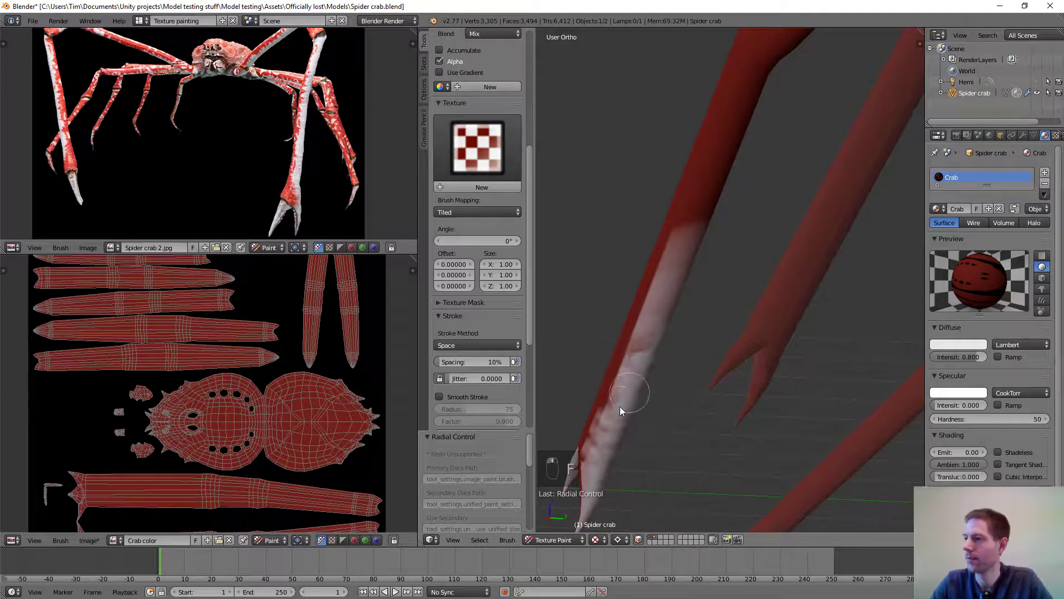
pyautogui.moveTo(616, 414)
pyautogui.mouseDown()
pyautogui.moveTo(634, 376)
pyautogui.moveTo(618, 391)
pyautogui.moveTo(591, 470)
pyautogui.mouseUp()
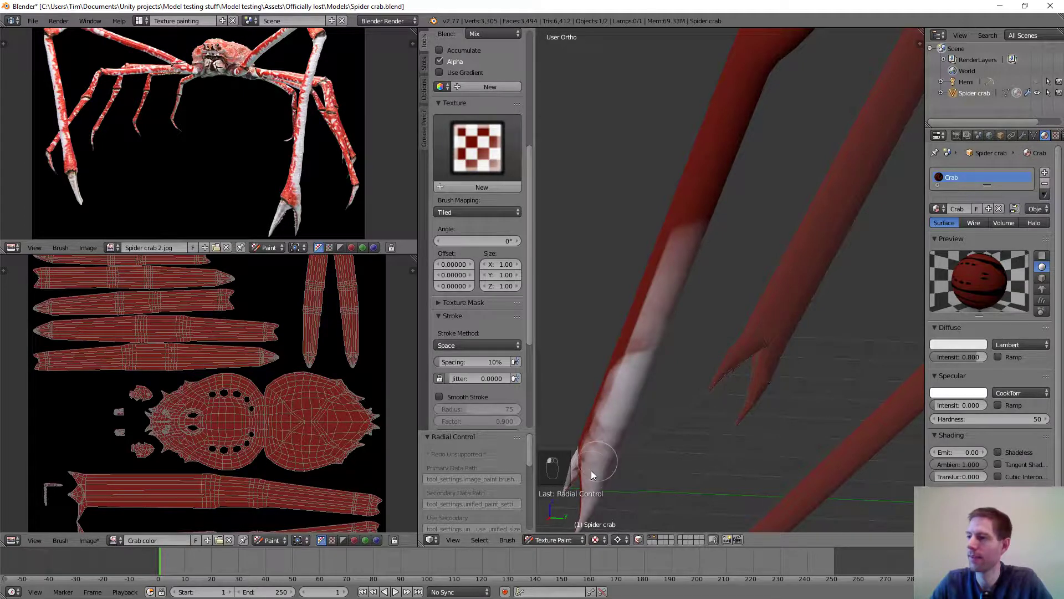
# Widen the white band along the lower leg segment, blending its ragged edge into the red.
pyautogui.moveTo(637, 351); pyautogui.dragTo(727, 384, button='middle')
pyautogui.moveTo(719, 378); pyautogui.dragTo(678, 451)
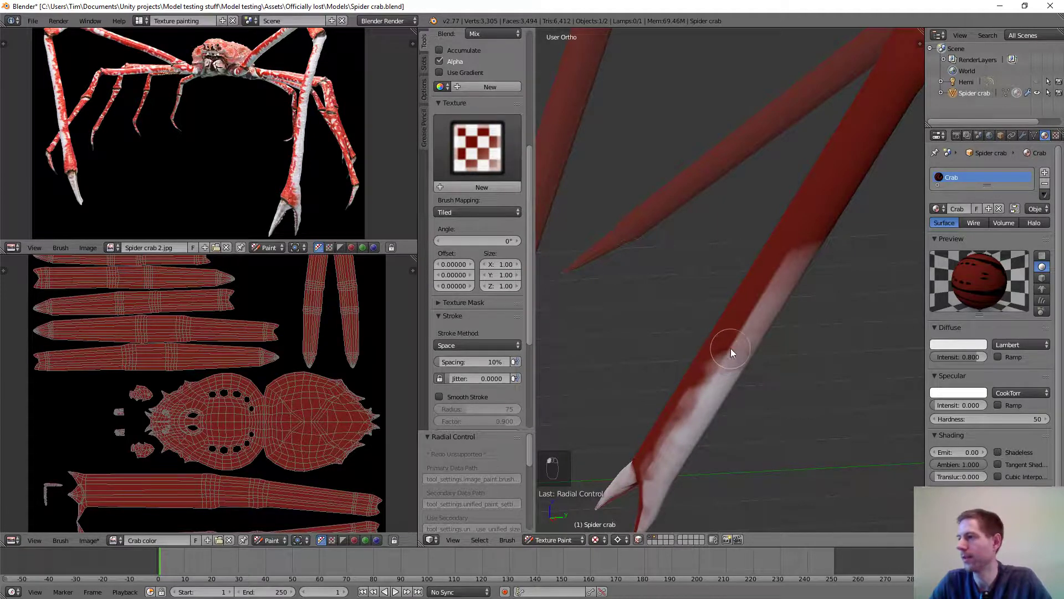
pyautogui.moveTo(776, 282); pyautogui.dragTo(728, 361)
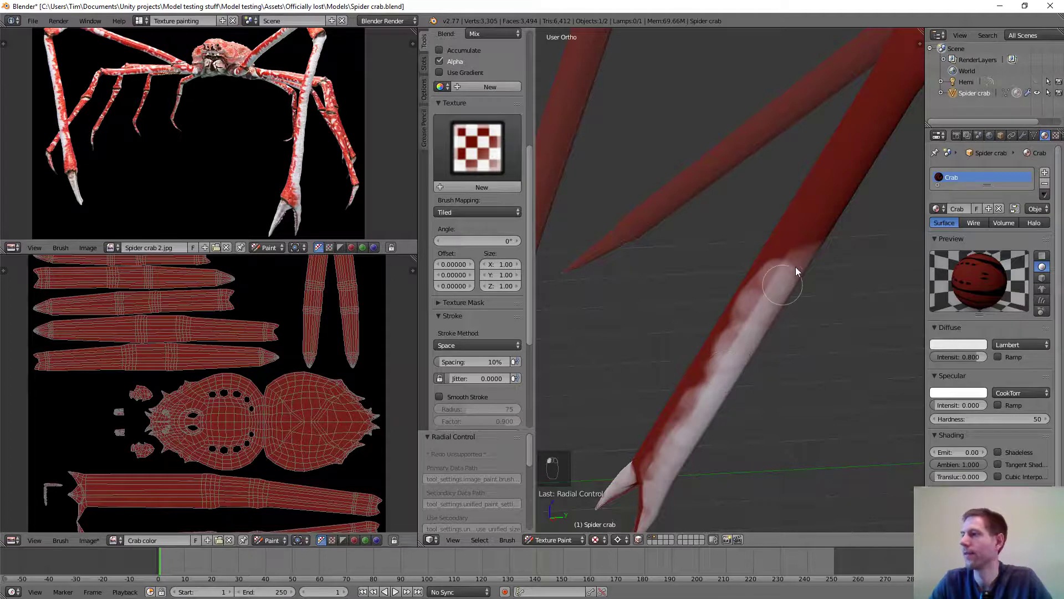
# Build up the white band in a close view and continue it farther up the leg segment.
pyautogui.moveTo(810, 240)
pyautogui.mouseDown(button='middle')
pyautogui.moveTo(781, 315)
pyautogui.moveTo(800, 288)
pyautogui.moveTo(786, 269)
pyautogui.mouseUp(button='middle')
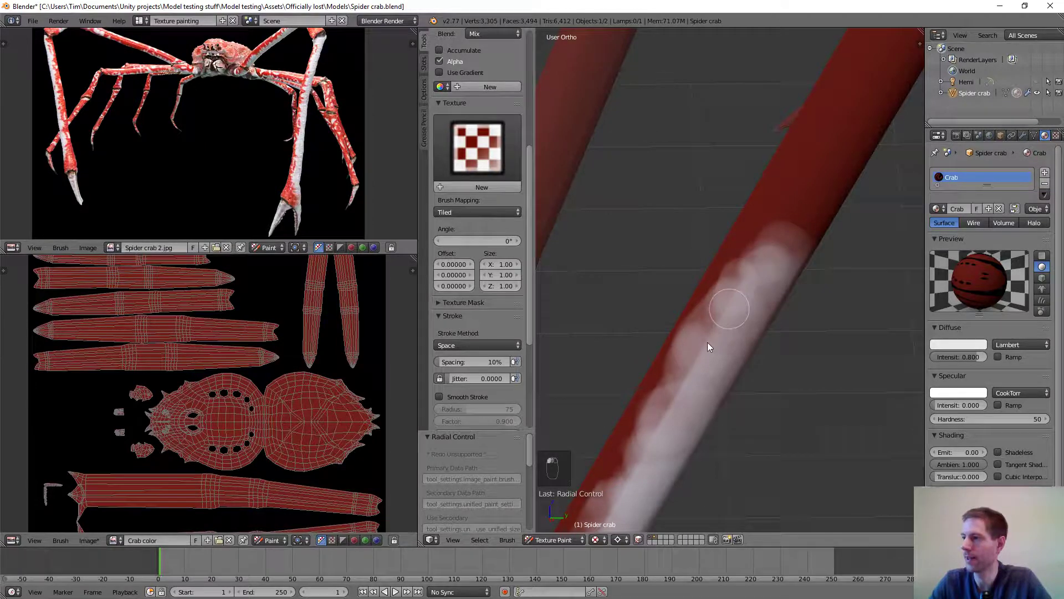
pyautogui.moveTo(707, 342)
pyautogui.mouseDown()
pyautogui.moveTo(669, 419)
pyautogui.moveTo(608, 493)
pyautogui.moveTo(607, 513)
pyautogui.mouseUp()
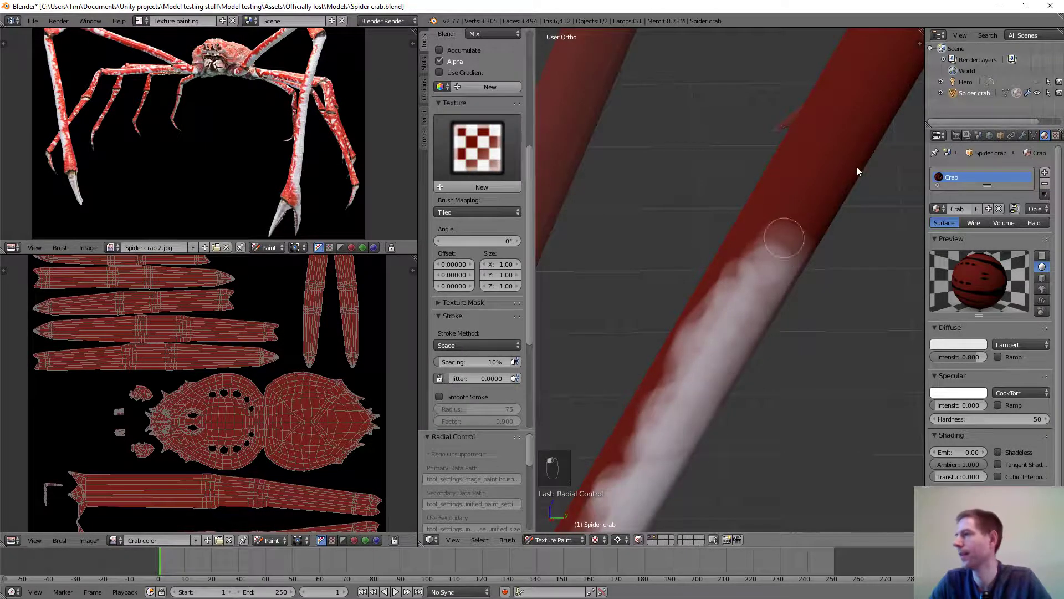
pyautogui.moveTo(833, 159)
pyautogui.mouseDown()
pyautogui.moveTo(767, 245)
pyautogui.moveTo(775, 216)
pyautogui.moveTo(793, 242)
pyautogui.moveTo(823, 187)
pyautogui.moveTo(798, 249)
pyautogui.moveTo(801, 194)
pyautogui.moveTo(766, 237)
pyautogui.mouseUp()
pyautogui.scroll(-2, 787, 233)
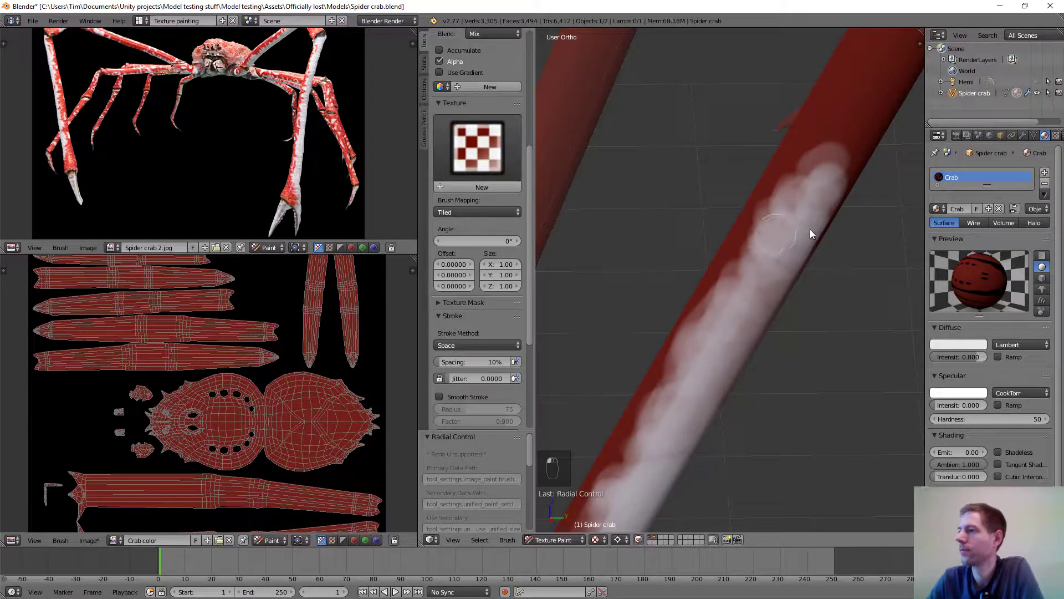
# Paint white along the inner face of the leg segment up to the bend of the leg.
pyautogui.moveTo(807, 230)
pyautogui.mouseDown(button='middle')
pyautogui.moveTo(798, 275)
pyautogui.moveTo(776, 259)
pyautogui.moveTo(690, 275)
pyautogui.moveTo(698, 185)
pyautogui.moveTo(802, 185)
pyautogui.moveTo(820, 255)
pyautogui.moveTo(715, 241)
pyautogui.moveTo(686, 249)
pyautogui.moveTo(750, 218)
pyautogui.moveTo(816, 231)
pyautogui.moveTo(791, 245)
pyautogui.moveTo(677, 385)
pyautogui.mouseUp(button='middle')
pyautogui.moveTo(729, 366)
pyautogui.mouseDown()
pyautogui.moveTo(731, 380)
pyautogui.moveTo(724, 331)
pyautogui.moveTo(683, 273)
pyautogui.moveTo(653, 158)
pyautogui.moveTo(636, 173)
pyautogui.moveTo(624, 142)
pyautogui.moveTo(643, 154)
pyautogui.moveTo(646, 231)
pyautogui.moveTo(690, 255)
pyautogui.moveTo(653, 201)
pyautogui.mouseUp()
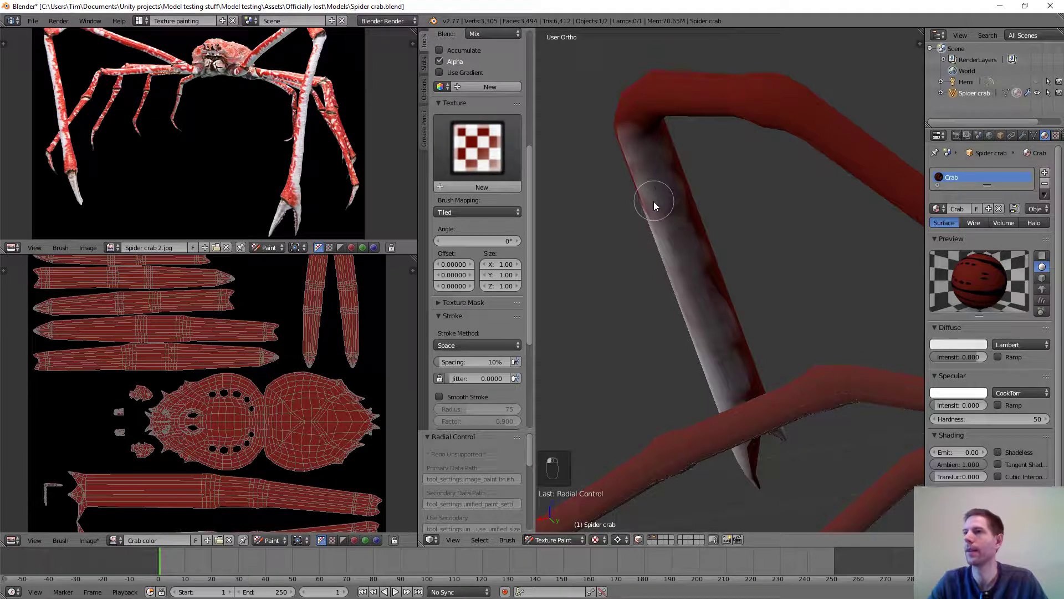
# Paint white along the lower leg segment beneath the bend, following the leg in the reference photo.
pyautogui.scroll(1, 289, 89)
pyautogui.moveTo(289, 89); pyautogui.dragTo(230, 194, button='middle')
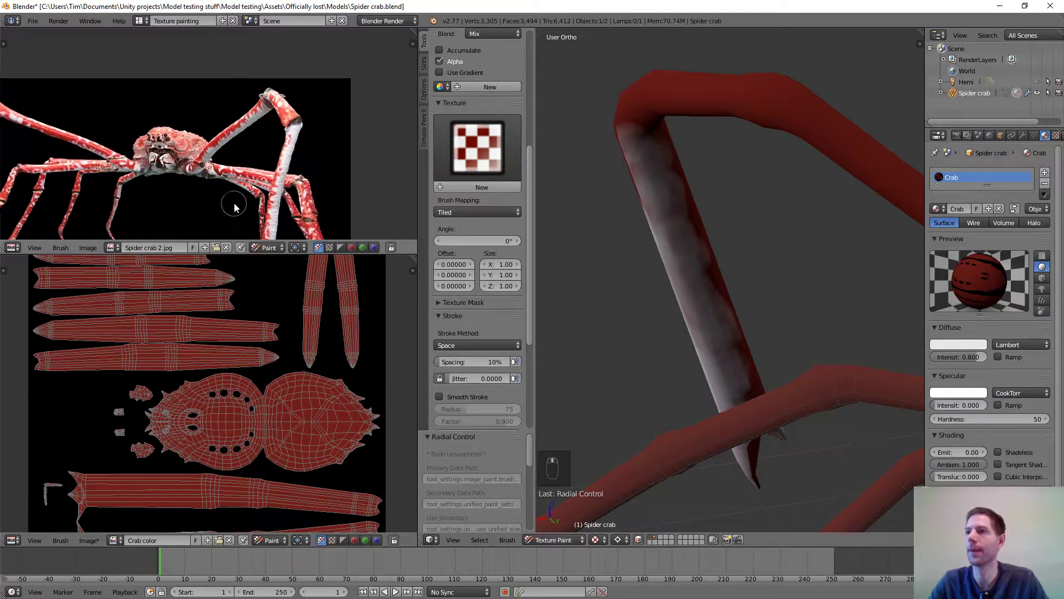
pyautogui.scroll(3, 280, 138)
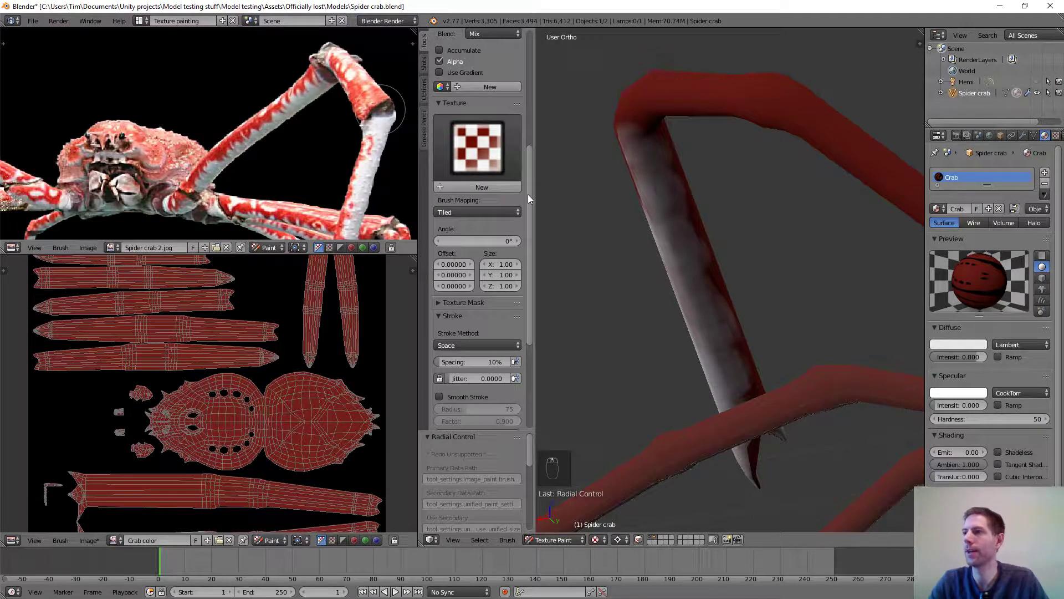
pyautogui.scroll(-2, 670, 184)
pyautogui.moveTo(689, 209)
pyautogui.mouseDown(button='middle')
pyautogui.moveTo(737, 202)
pyautogui.moveTo(782, 241)
pyautogui.moveTo(664, 250)
pyautogui.mouseUp(button='middle')
pyautogui.scroll(2, 787, 239)
pyautogui.moveTo(669, 247)
pyautogui.mouseDown()
pyautogui.moveTo(660, 262)
pyautogui.moveTo(713, 196)
pyautogui.moveTo(684, 214)
pyautogui.moveTo(666, 269)
pyautogui.moveTo(694, 220)
pyautogui.moveTo(640, 317)
pyautogui.mouseUp()
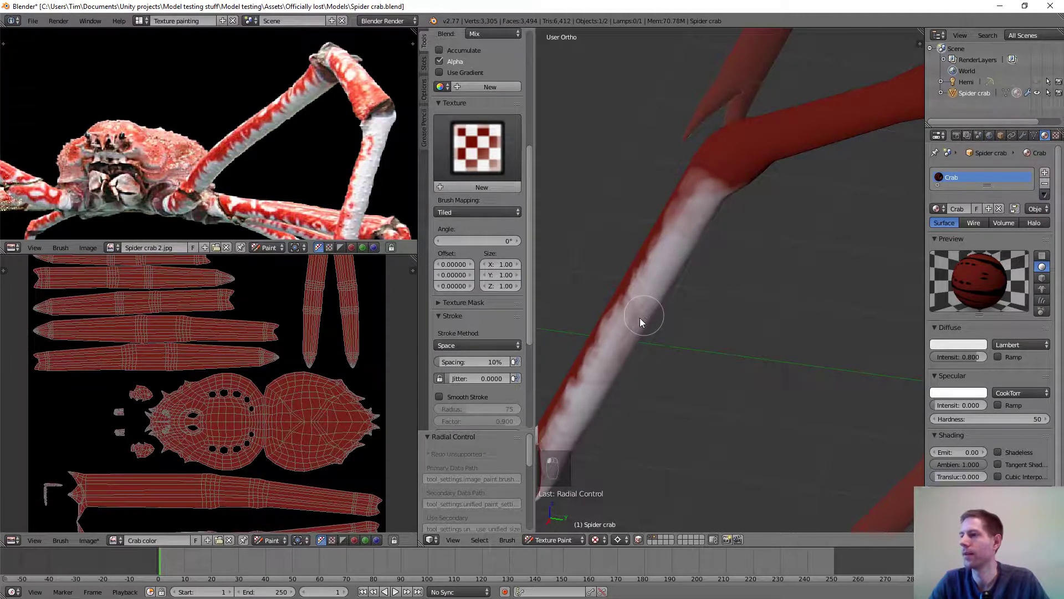
# Carry the white paint around the first bend and onto the short middle leg segment.
pyautogui.moveTo(681, 298)
pyautogui.mouseDown(button='middle')
pyautogui.moveTo(716, 288)
pyautogui.moveTo(671, 271)
pyautogui.moveTo(705, 232)
pyautogui.moveTo(694, 232)
pyautogui.moveTo(653, 292)
pyautogui.moveTo(700, 257)
pyautogui.moveTo(699, 306)
pyautogui.moveTo(710, 280)
pyautogui.moveTo(622, 248)
pyautogui.mouseUp(button='middle')
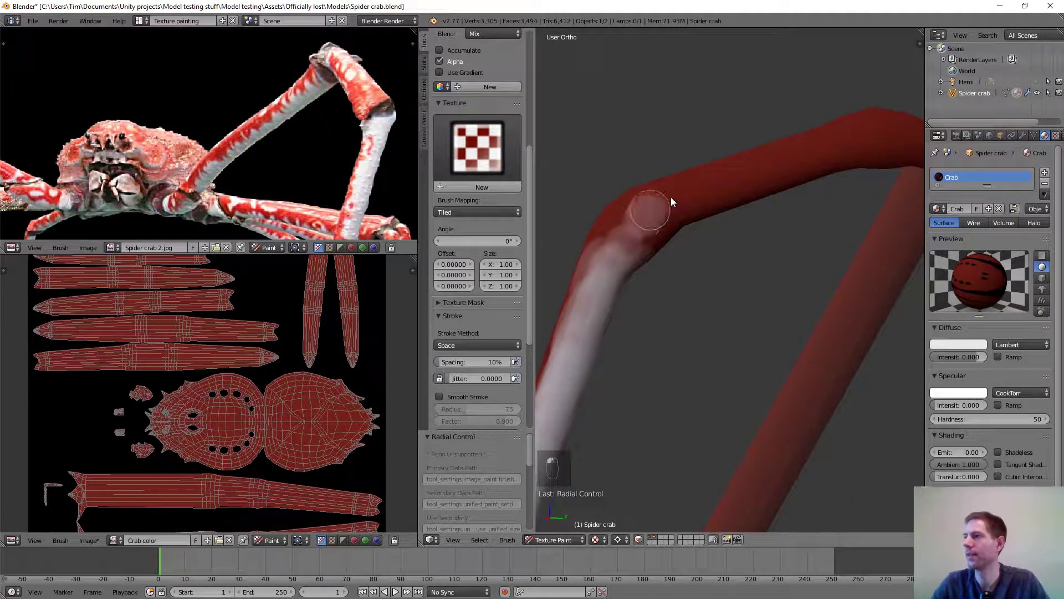
pyautogui.moveTo(670, 202)
pyautogui.mouseDown()
pyautogui.moveTo(648, 234)
pyautogui.moveTo(621, 227)
pyautogui.moveTo(748, 178)
pyautogui.mouseUp()
pyautogui.moveTo(845, 186)
pyautogui.mouseDown(button='middle')
pyautogui.moveTo(798, 231)
pyautogui.moveTo(819, 297)
pyautogui.moveTo(846, 290)
pyautogui.moveTo(866, 334)
pyautogui.moveTo(794, 329)
pyautogui.moveTo(744, 245)
pyautogui.moveTo(721, 232)
pyautogui.moveTo(718, 194)
pyautogui.moveTo(827, 375)
pyautogui.moveTo(729, 339)
pyautogui.mouseUp(button='middle')
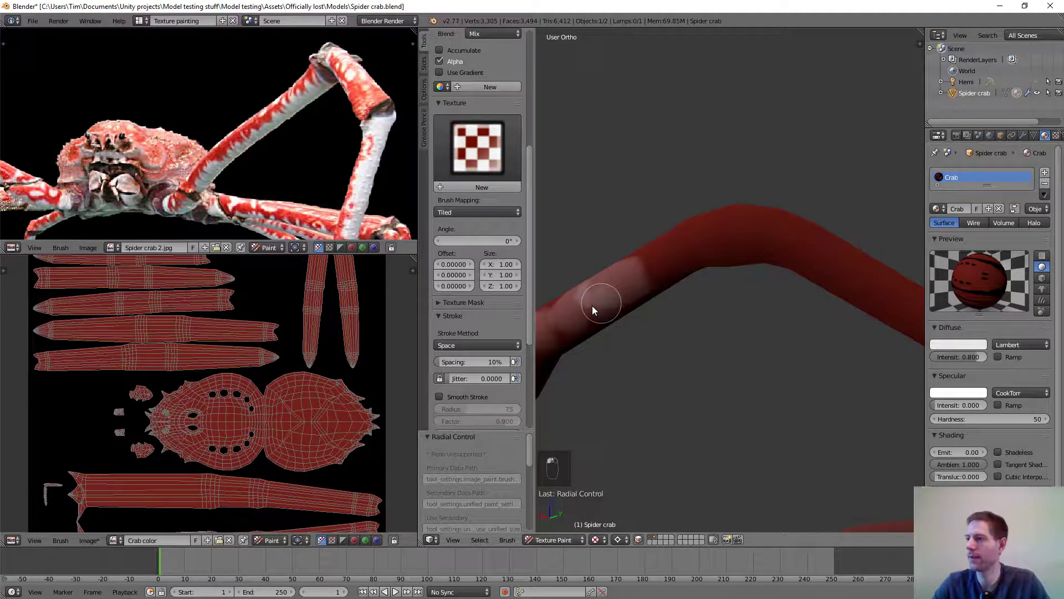
pyautogui.moveTo(754, 300); pyautogui.dragTo(705, 314, button='middle')
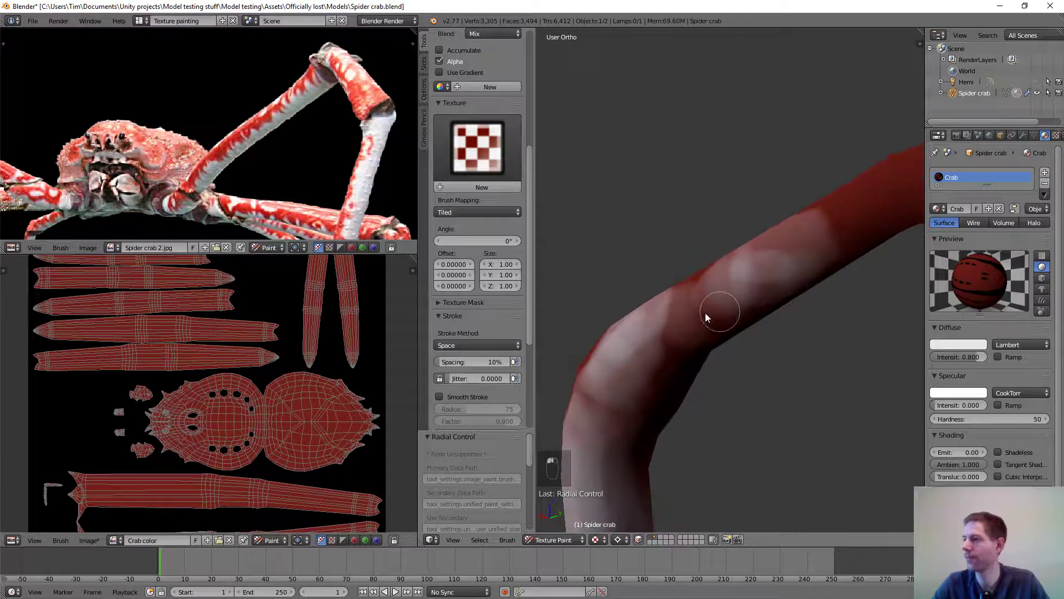
# Fill the red gaps in the white band on the middle leg segment and extend it toward the next bend.
pyautogui.click(723, 289)
pyautogui.click(832, 235)
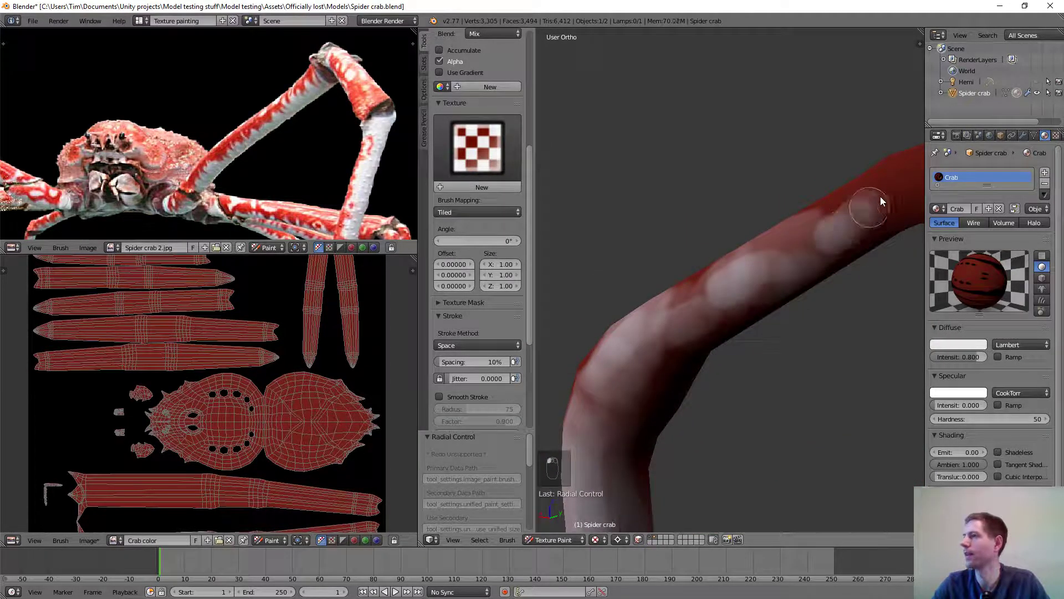
pyautogui.click(880, 196)
pyautogui.click(833, 217)
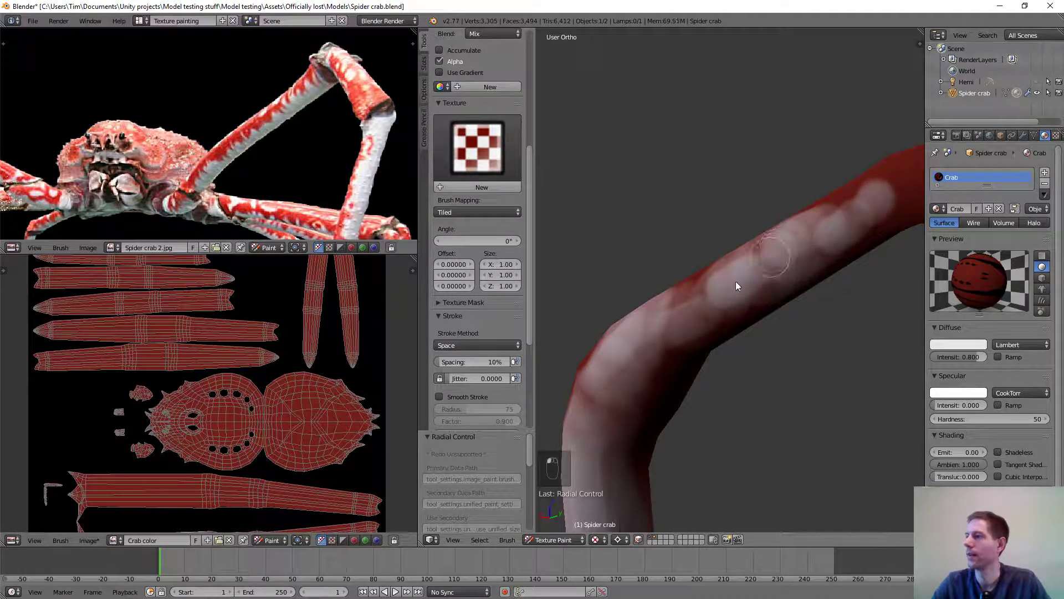
pyautogui.click(683, 304)
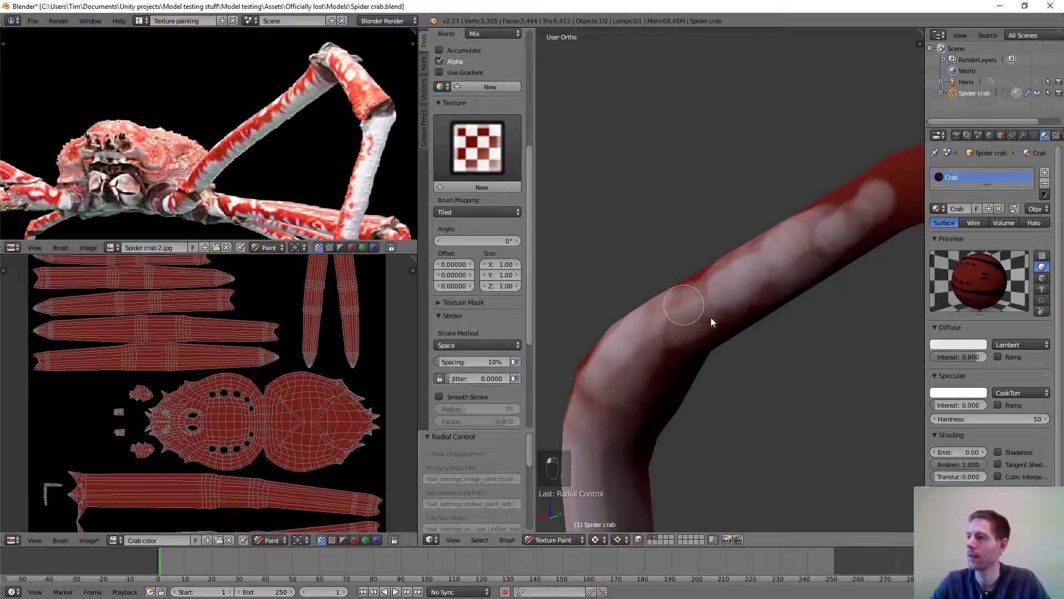
pyautogui.moveTo(712, 322); pyautogui.dragTo(647, 363)
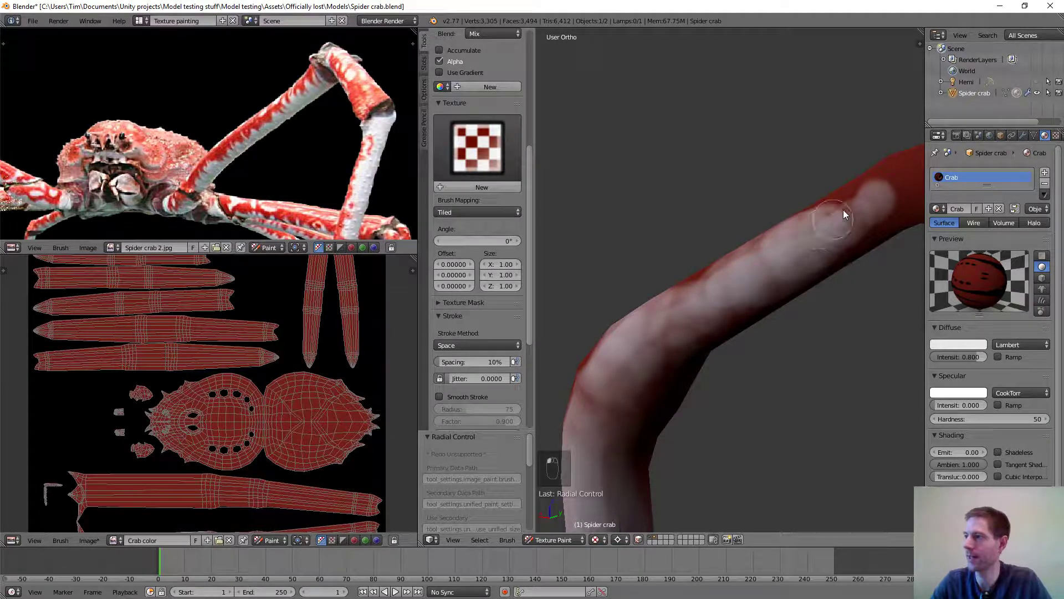
pyautogui.moveTo(843, 209); pyautogui.dragTo(898, 186)
pyautogui.scroll(-2, 868, 207)
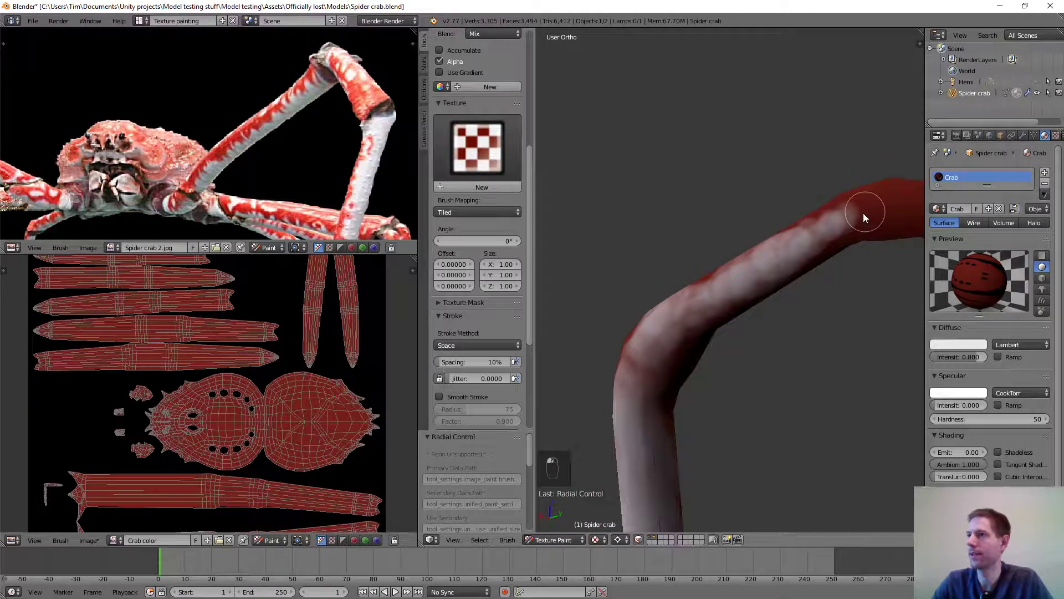
# Paint the white band across the upper bend of the leg.
pyautogui.moveTo(855, 218)
pyautogui.mouseDown(button='middle')
pyautogui.moveTo(684, 209)
pyautogui.moveTo(682, 273)
pyautogui.moveTo(701, 275)
pyautogui.moveTo(776, 205)
pyautogui.moveTo(625, 308)
pyautogui.mouseUp(button='middle')
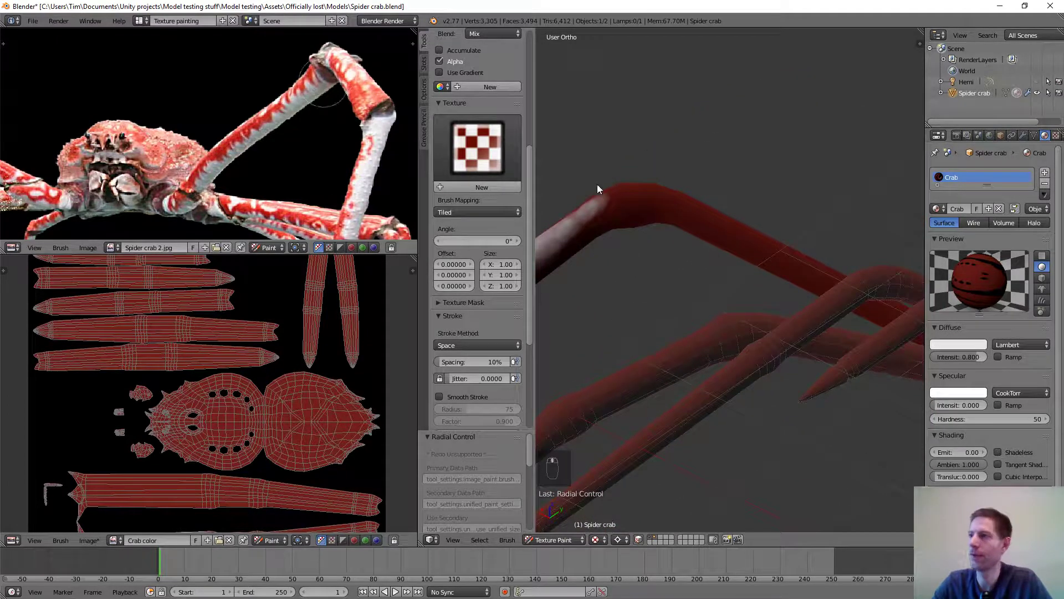
pyautogui.moveTo(597, 184); pyautogui.dragTo(614, 218, button='middle')
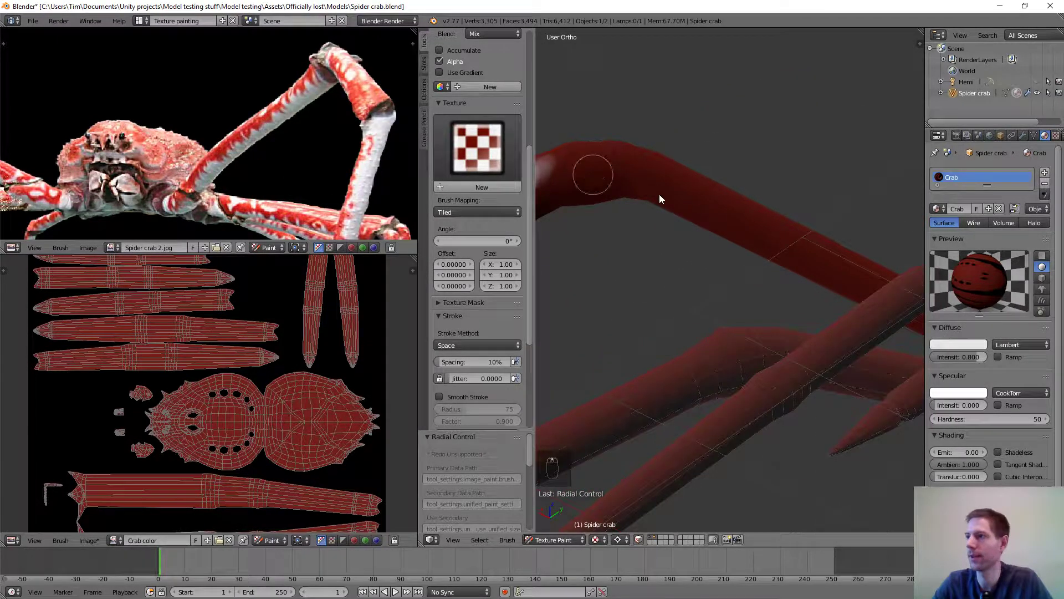
pyautogui.moveTo(815, 224); pyautogui.dragTo(719, 216, button='middle')
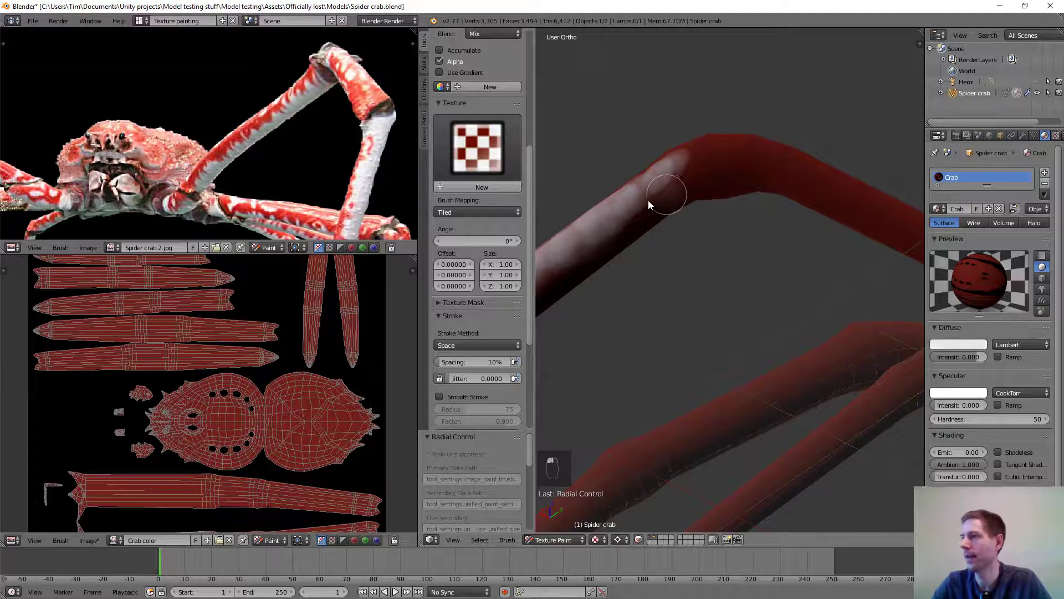
pyautogui.moveTo(658, 189)
pyautogui.mouseDown()
pyautogui.moveTo(691, 167)
pyautogui.moveTo(703, 185)
pyautogui.moveTo(760, 152)
pyautogui.moveTo(737, 161)
pyautogui.moveTo(792, 178)
pyautogui.moveTo(774, 161)
pyautogui.mouseUp()
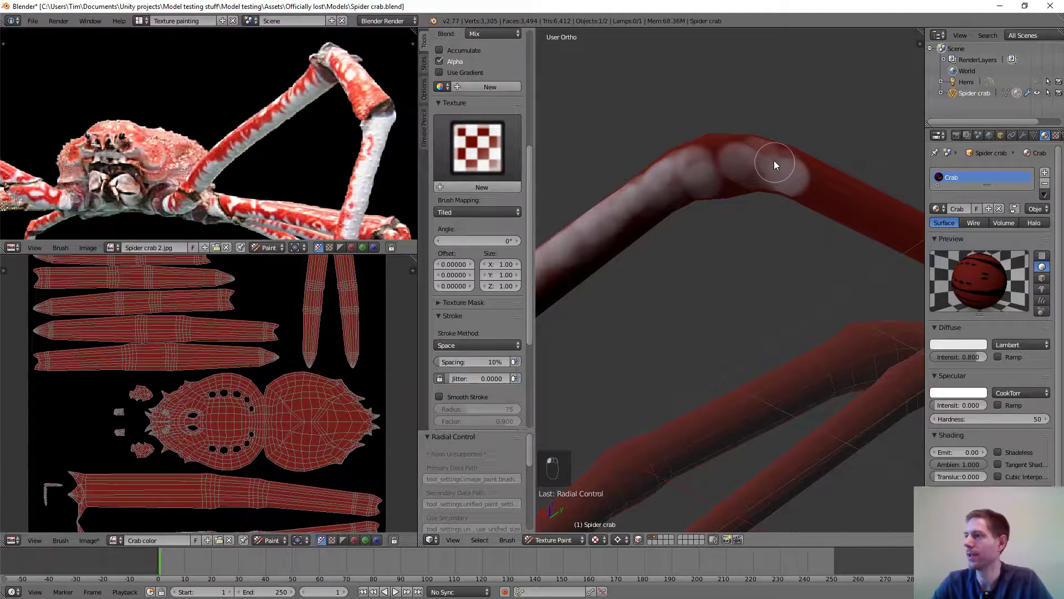
# Extend the white band past the upper bend onto the long upper segment and paint over the dark seam line.
pyautogui.scroll(-9, 832, 242)
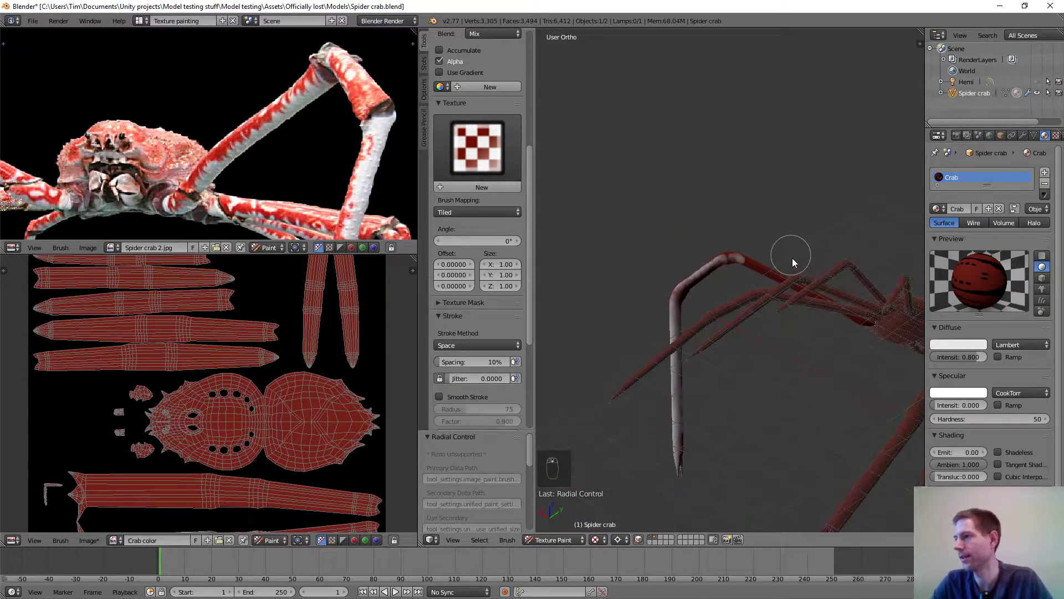
pyautogui.moveTo(793, 258)
pyautogui.mouseDown(button='middle')
pyautogui.moveTo(867, 349)
pyautogui.moveTo(734, 245)
pyautogui.moveTo(676, 267)
pyautogui.moveTo(697, 365)
pyautogui.moveTo(683, 332)
pyautogui.moveTo(700, 225)
pyautogui.moveTo(753, 287)
pyautogui.moveTo(710, 241)
pyautogui.mouseUp(button='middle')
pyautogui.scroll(5, 856, 330)
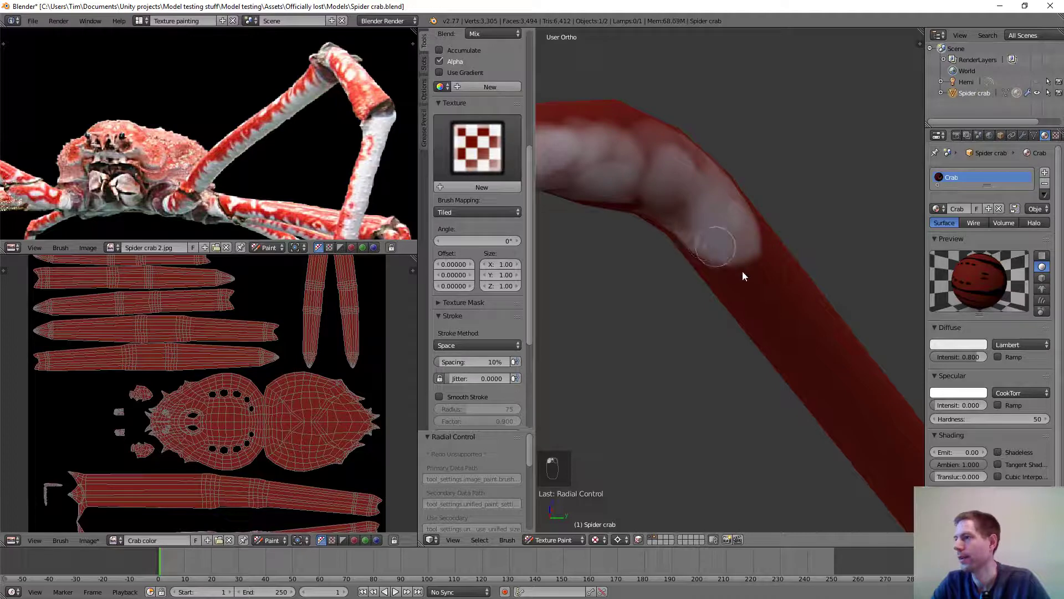
pyautogui.click(758, 298)
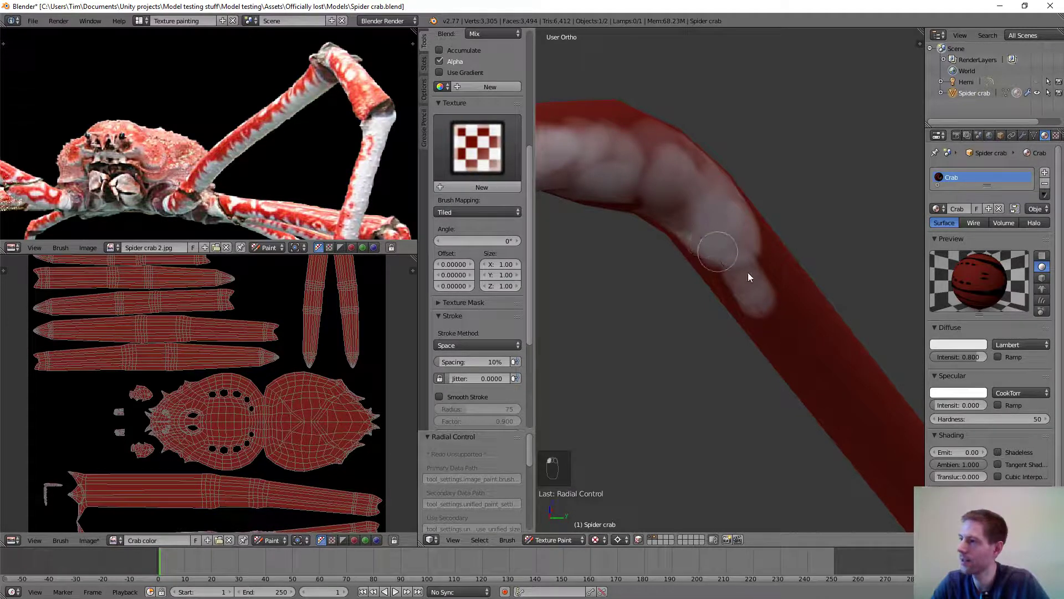
pyautogui.scroll(5, 748, 268)
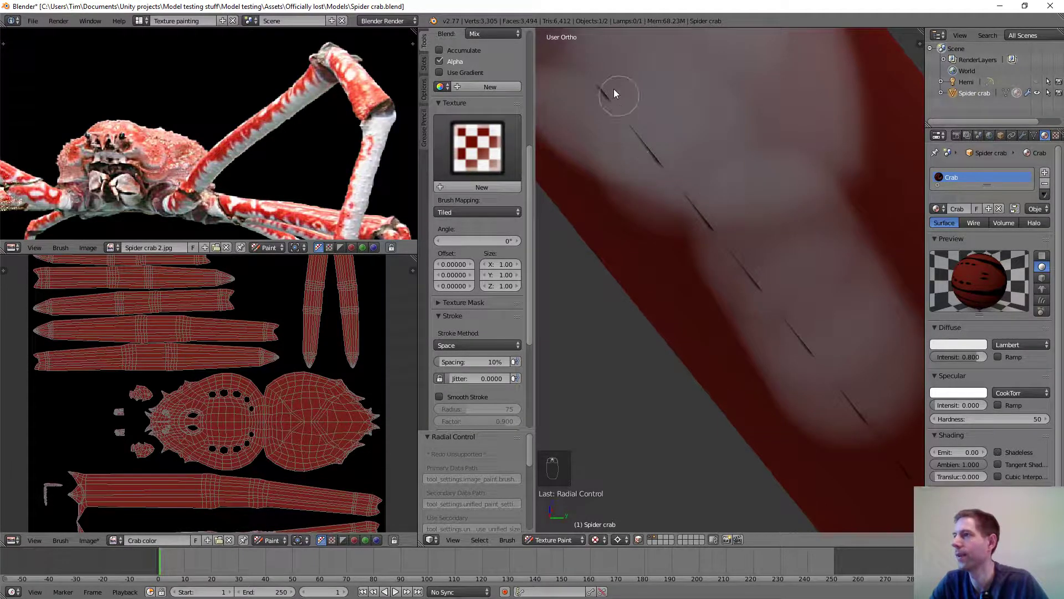
pyautogui.moveTo(607, 91)
pyautogui.mouseDown()
pyautogui.moveTo(646, 138)
pyautogui.moveTo(666, 191)
pyautogui.mouseUp()
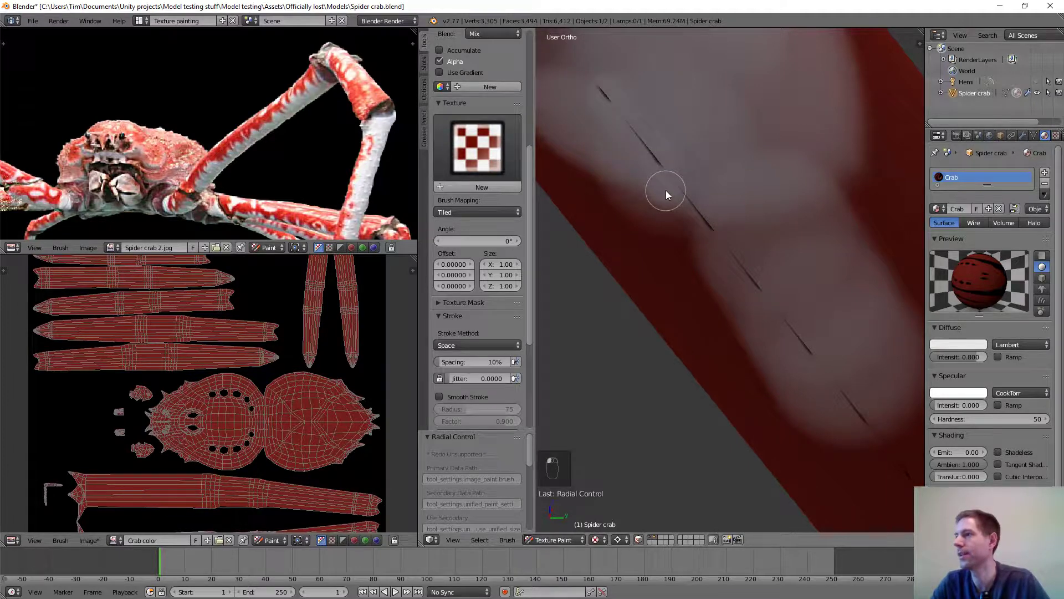
# Examine the painted leg's UV island in the Crab color texture, checking the paint along its seam edge.
pyautogui.scroll(-5, 666, 190)
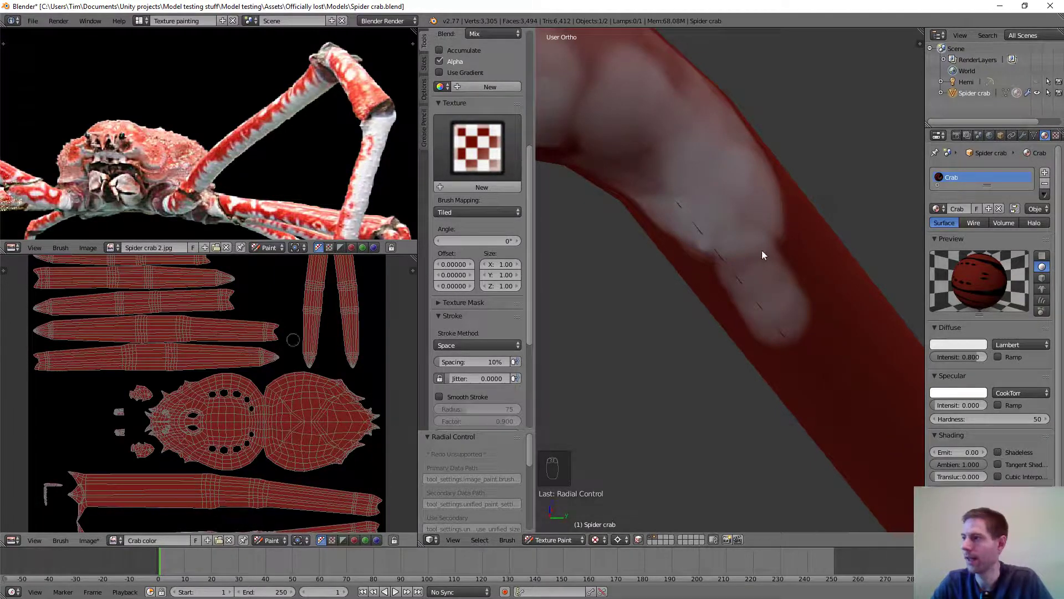
pyautogui.scroll(-5, 241, 387)
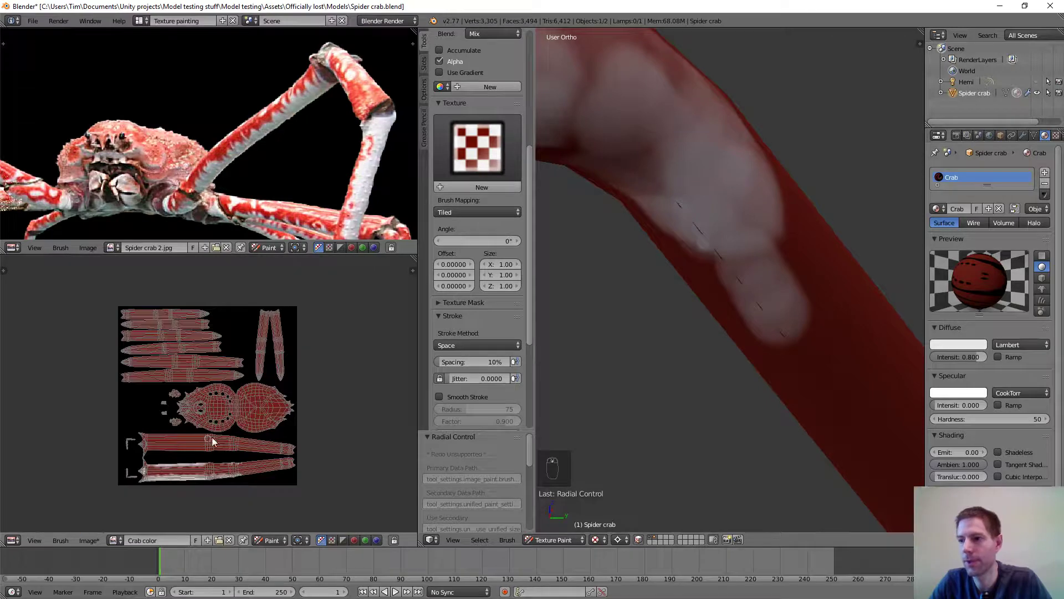
pyautogui.moveTo(270, 417); pyautogui.dragTo(296, 359, button='middle')
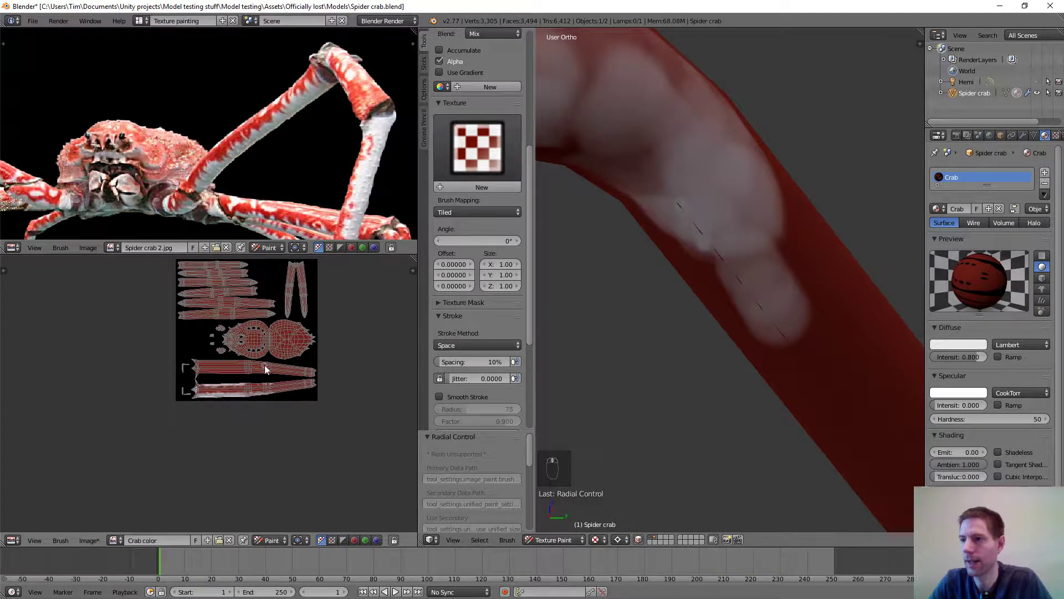
pyautogui.scroll(3, 264, 370)
pyautogui.scroll(4, 264, 376)
pyautogui.scroll(-1, 272, 363)
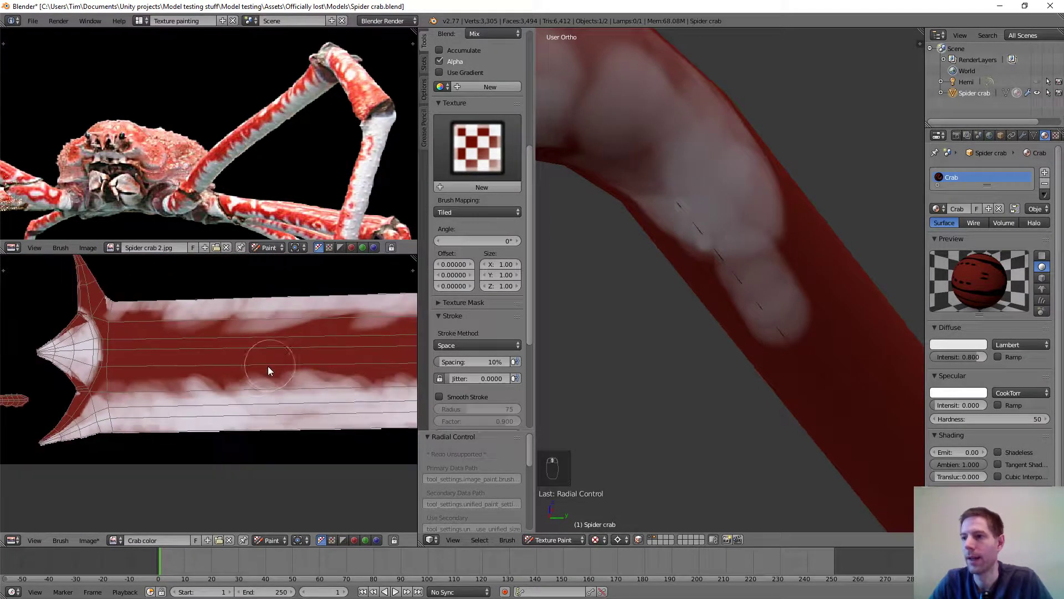
pyautogui.scroll(5, 253, 366)
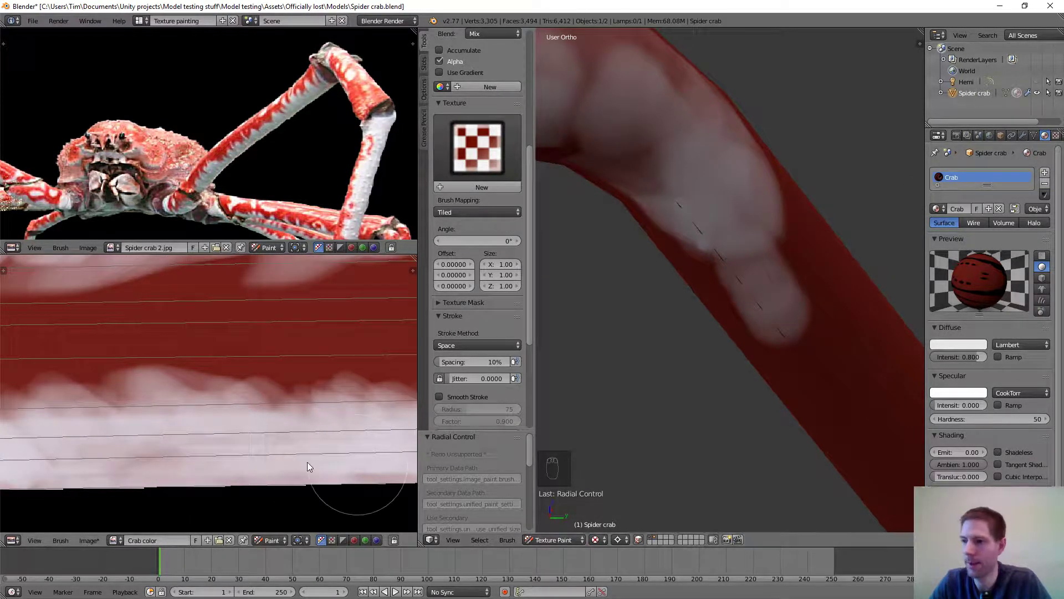
pyautogui.scroll(2, 230, 485)
pyautogui.scroll(2, 253, 480)
pyautogui.scroll(-3, 282, 467)
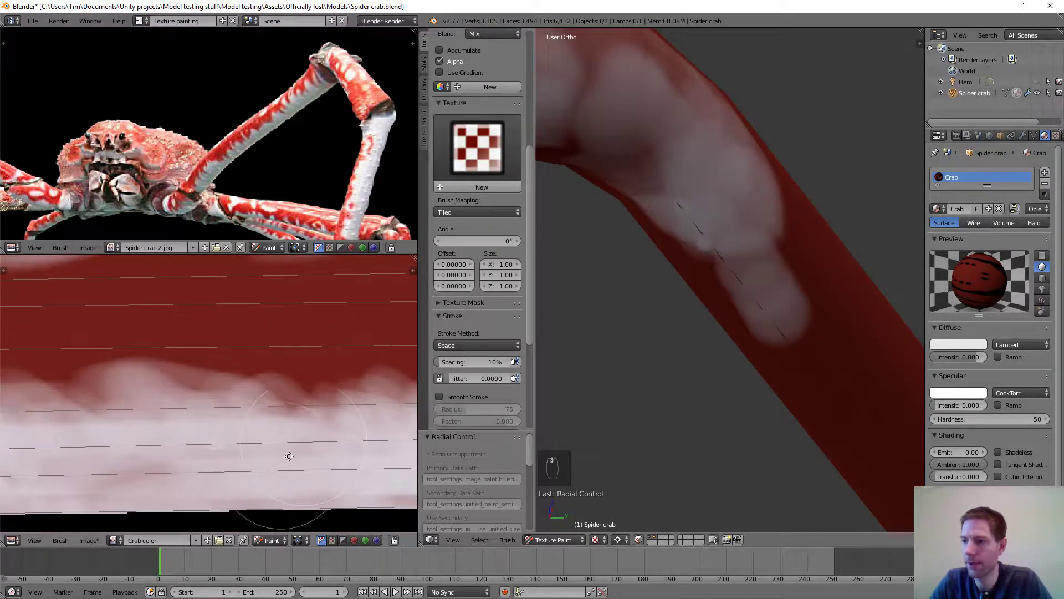
pyautogui.moveTo(298, 452); pyautogui.dragTo(351, 325, button='middle')
pyautogui.scroll(1, 311, 394)
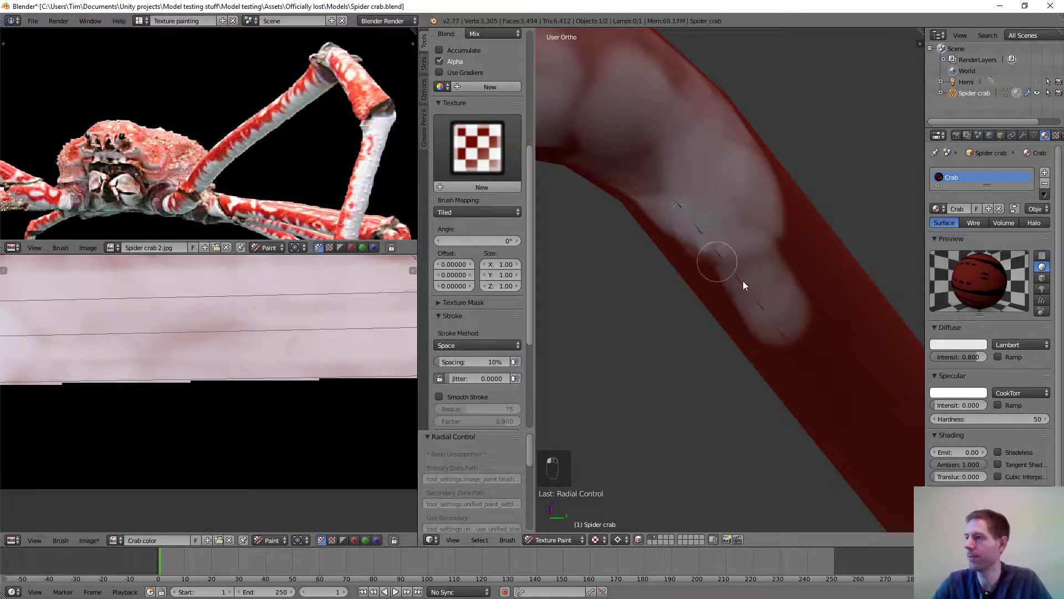
# Thicken the white patch around the seam below the upper bend and compare it with the leg islands in the texture.
pyautogui.click(798, 344)
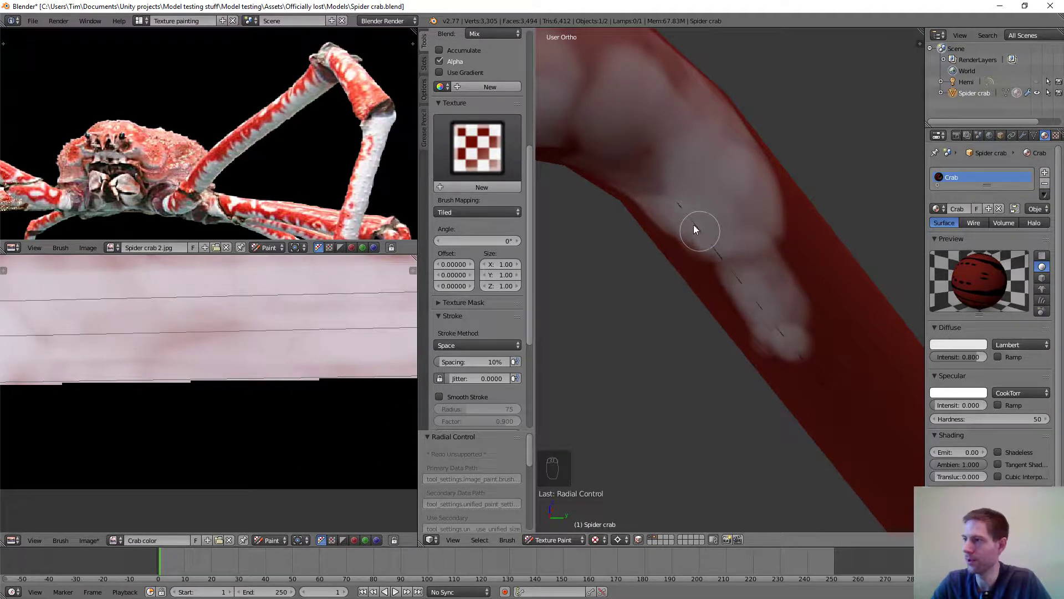
pyautogui.moveTo(668, 152)
pyautogui.mouseDown()
pyautogui.moveTo(740, 255)
pyautogui.moveTo(820, 312)
pyautogui.mouseUp()
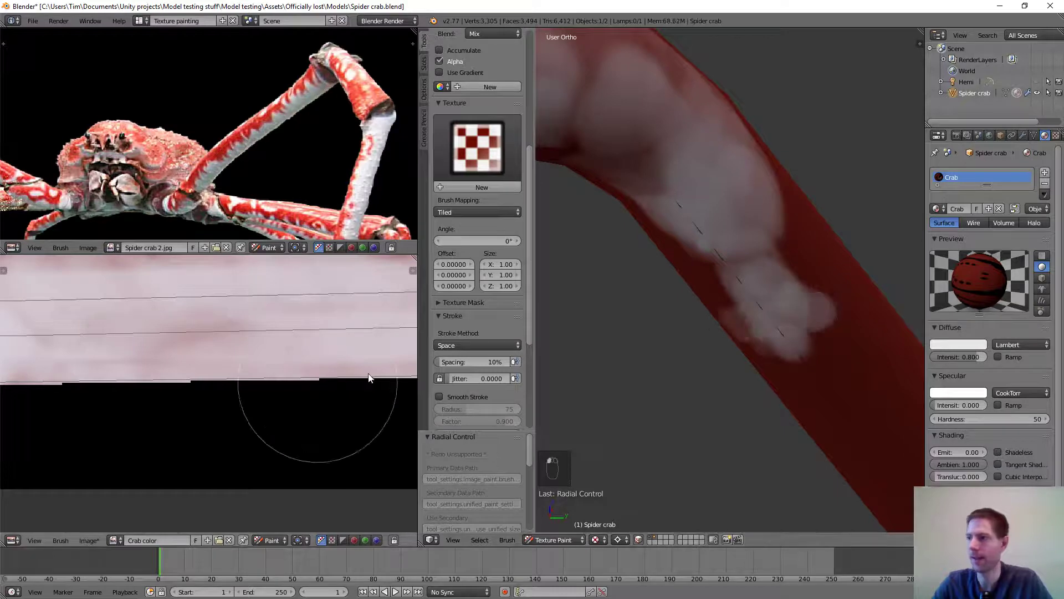
pyautogui.scroll(-1, 697, 302)
pyautogui.scroll(-2, 698, 302)
pyautogui.scroll(-3, 315, 349)
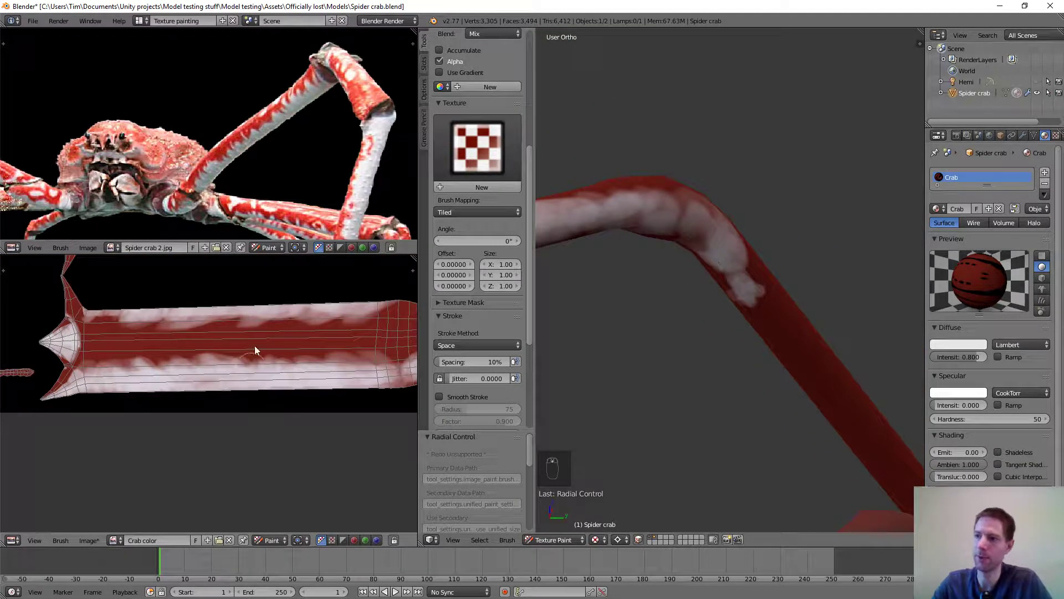
pyautogui.moveTo(237, 297); pyautogui.dragTo(188, 403, button='middle')
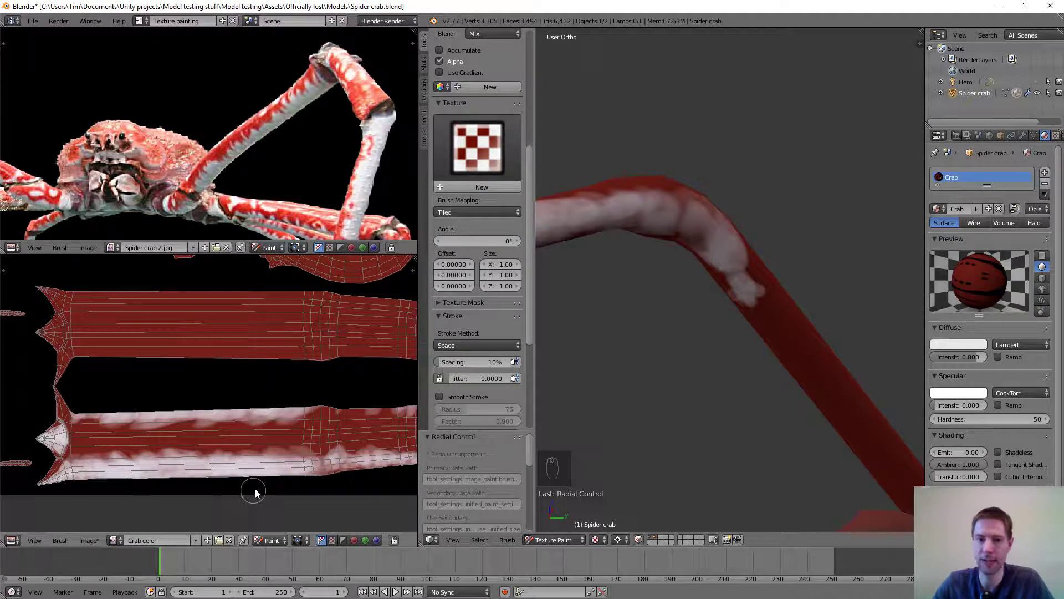
# Paint the white band farther down the underside of the long upper leg segment toward the body.
pyautogui.scroll(2, 748, 261)
pyautogui.moveTo(749, 255); pyautogui.dragTo(645, 275, button='middle')
pyautogui.scroll(2, 649, 273)
pyautogui.scroll(-1, 648, 304)
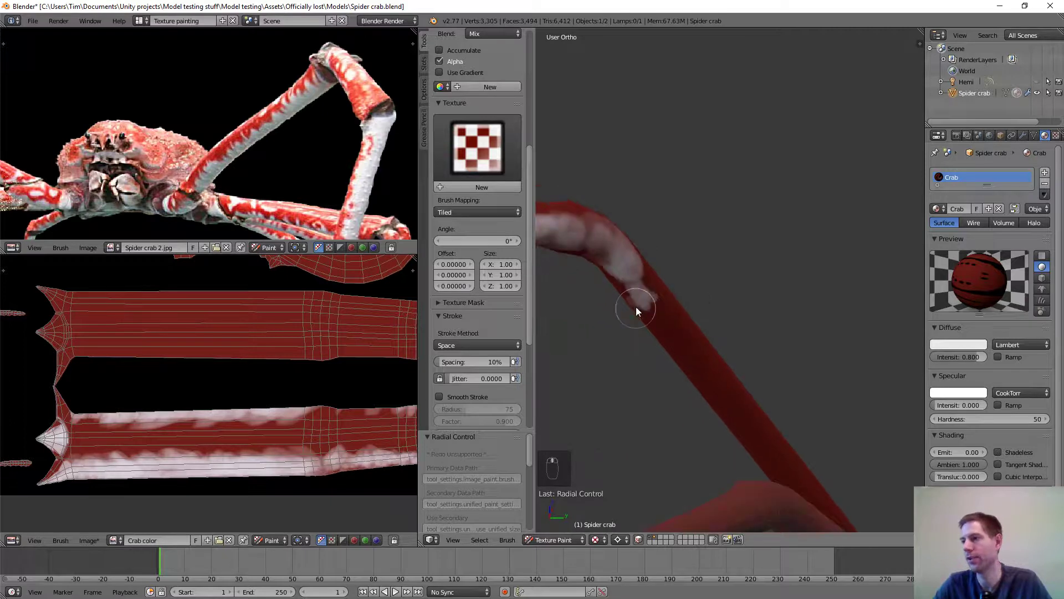
pyautogui.moveTo(630, 278); pyautogui.dragTo(600, 285, button='middle')
pyautogui.moveTo(600, 285)
pyautogui.mouseDown()
pyautogui.moveTo(602, 314)
pyautogui.moveTo(655, 382)
pyautogui.moveTo(668, 360)
pyautogui.mouseUp()
pyautogui.moveTo(669, 361)
pyautogui.mouseDown(button='middle')
pyautogui.moveTo(718, 359)
pyautogui.moveTo(700, 234)
pyautogui.moveTo(735, 190)
pyautogui.moveTo(801, 237)
pyautogui.moveTo(784, 237)
pyautogui.mouseUp(button='middle')
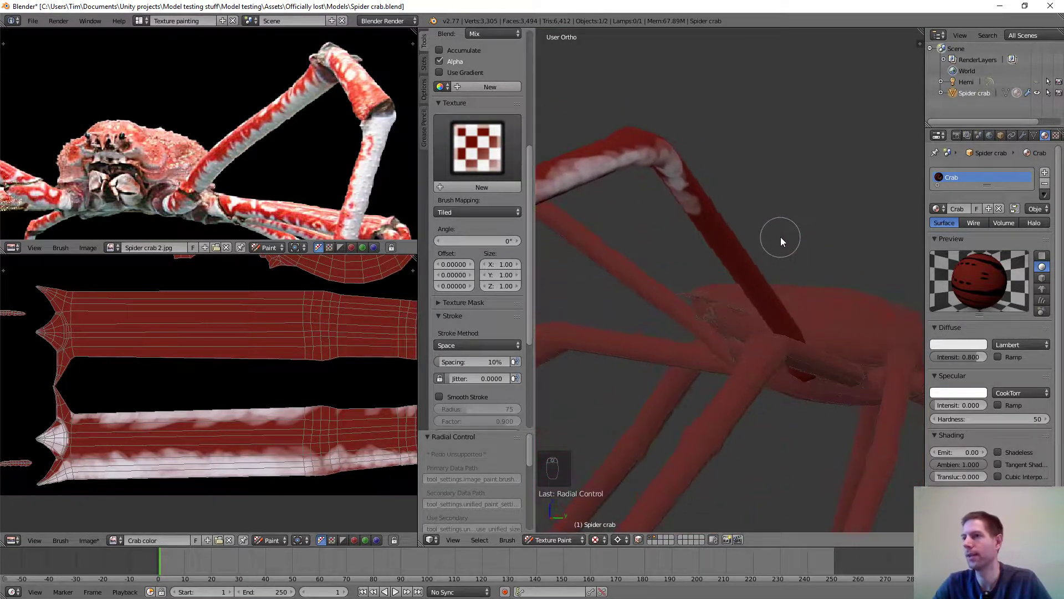
pyautogui.moveTo(697, 217); pyautogui.dragTo(721, 255)
# Build up the white on the upper leg segment in a closer view and continue it almost to the body joint.
pyautogui.scroll(3, 723, 226)
pyautogui.moveTo(647, 125); pyautogui.dragTo(654, 139)
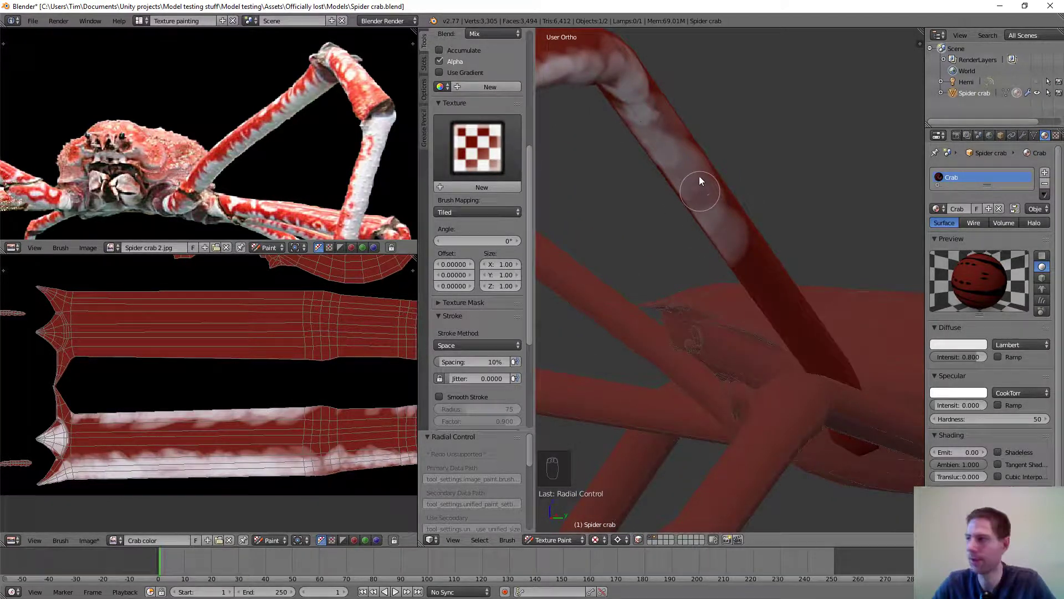
pyautogui.moveTo(639, 125); pyautogui.dragTo(809, 344)
pyautogui.moveTo(810, 343)
pyautogui.mouseDown(button='middle')
pyautogui.moveTo(813, 359)
pyautogui.moveTo(820, 326)
pyautogui.mouseUp(button='middle')
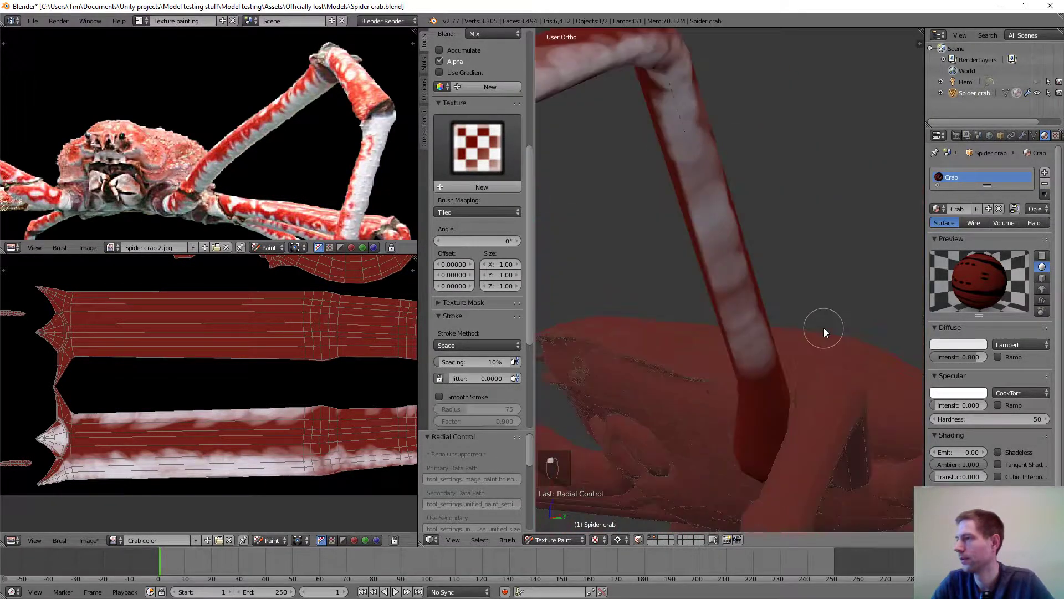
# Extend the white paint down the leg's underside to its joint with the body, following the Spider crab 2.jpg reference.
pyautogui.moveTo(768, 375)
pyautogui.mouseDown(button='middle')
pyautogui.moveTo(796, 245)
pyautogui.moveTo(780, 179)
pyautogui.moveTo(782, 225)
pyautogui.mouseUp(button='middle')
pyautogui.moveTo(811, 204)
pyautogui.mouseDown()
pyautogui.moveTo(789, 290)
pyautogui.moveTo(776, 229)
pyautogui.moveTo(775, 250)
pyautogui.moveTo(801, 236)
pyautogui.moveTo(807, 208)
pyautogui.moveTo(782, 194)
pyautogui.moveTo(772, 163)
pyautogui.moveTo(808, 181)
pyautogui.moveTo(769, 125)
pyautogui.mouseUp()
pyautogui.moveTo(763, 301)
pyautogui.mouseDown(button='middle')
pyautogui.moveTo(825, 260)
pyautogui.moveTo(718, 197)
pyautogui.moveTo(703, 207)
pyautogui.moveTo(746, 214)
pyautogui.moveTo(725, 202)
pyautogui.moveTo(676, 233)
pyautogui.moveTo(719, 218)
pyautogui.moveTo(710, 216)
pyautogui.moveTo(810, 209)
pyautogui.moveTo(541, 214)
pyautogui.moveTo(735, 214)
pyautogui.moveTo(675, 270)
pyautogui.moveTo(673, 293)
pyautogui.moveTo(689, 254)
pyautogui.moveTo(756, 225)
pyautogui.moveTo(815, 510)
pyautogui.mouseUp(button='middle')
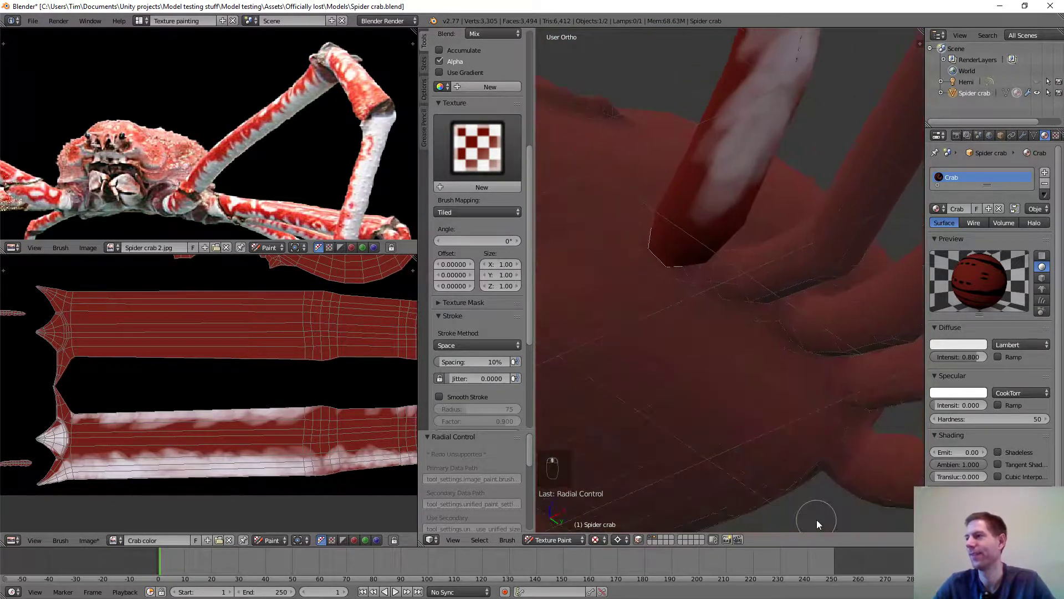
pyautogui.moveTo(713, 311)
pyautogui.mouseDown(button='middle')
pyautogui.moveTo(724, 251)
pyautogui.moveTo(701, 260)
pyautogui.mouseUp(button='middle')
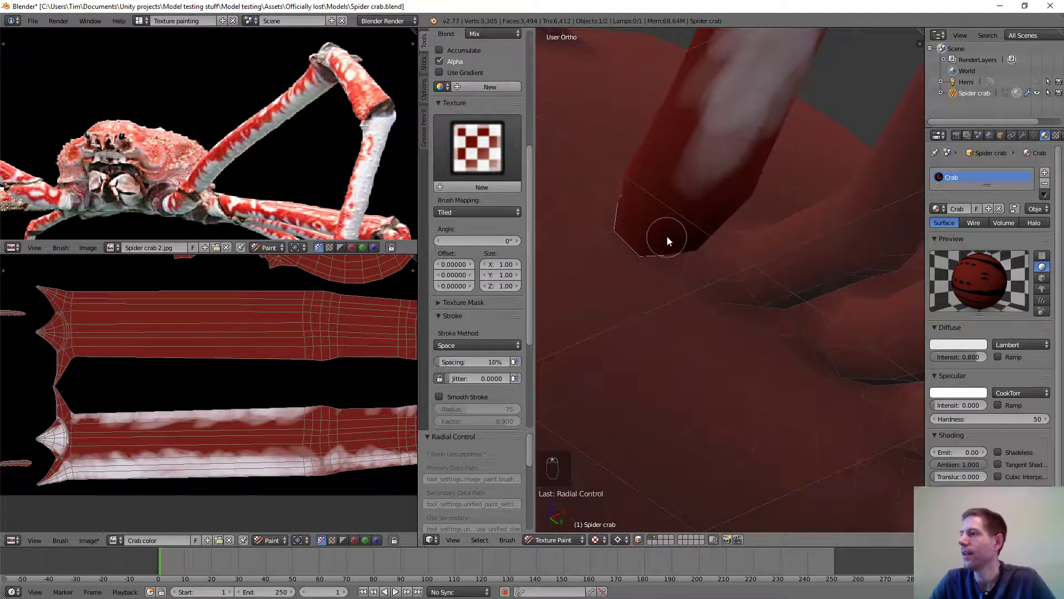
pyautogui.moveTo(667, 236)
pyautogui.mouseDown()
pyautogui.moveTo(662, 222)
pyautogui.moveTo(708, 107)
pyautogui.moveTo(762, 138)
pyautogui.moveTo(718, 199)
pyautogui.moveTo(669, 229)
pyautogui.moveTo(667, 214)
pyautogui.moveTo(705, 165)
pyautogui.mouseUp()
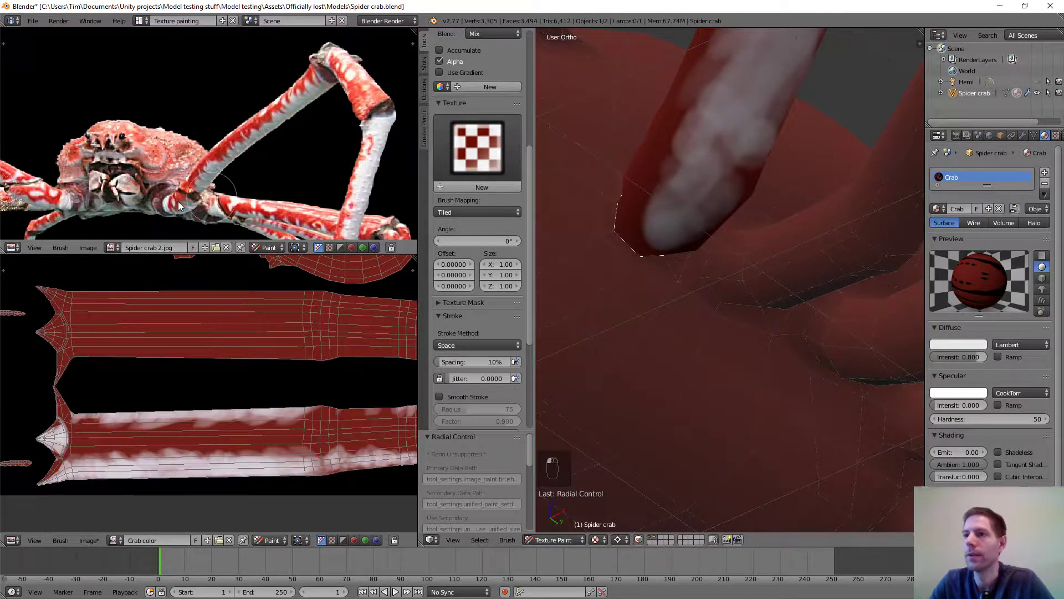
pyautogui.scroll(5, 176, 202)
pyautogui.moveTo(254, 138); pyautogui.dragTo(270, 123, button='middle')
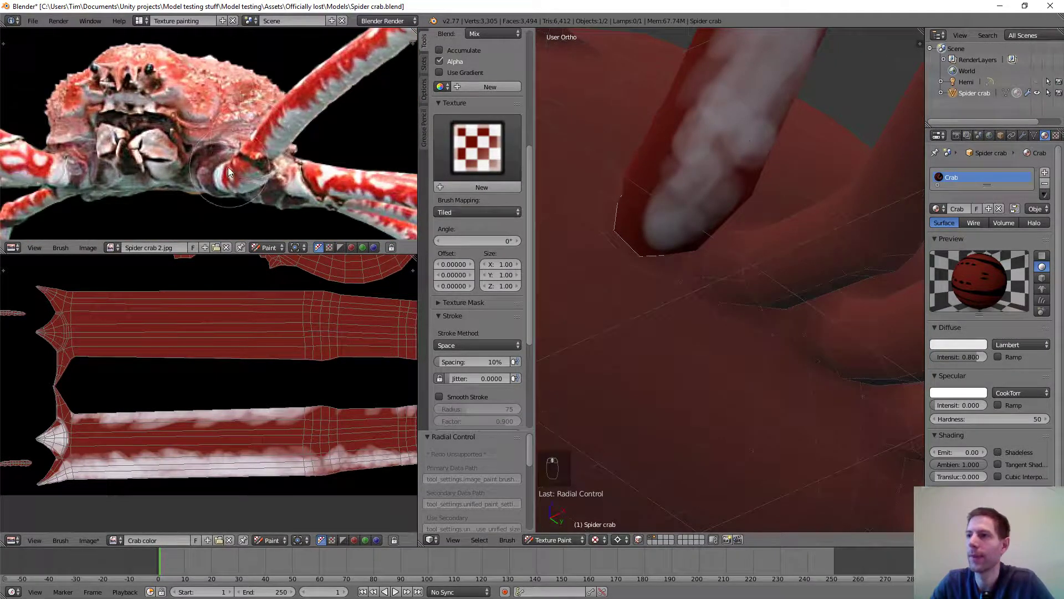
pyautogui.moveTo(727, 138); pyautogui.dragTo(665, 232)
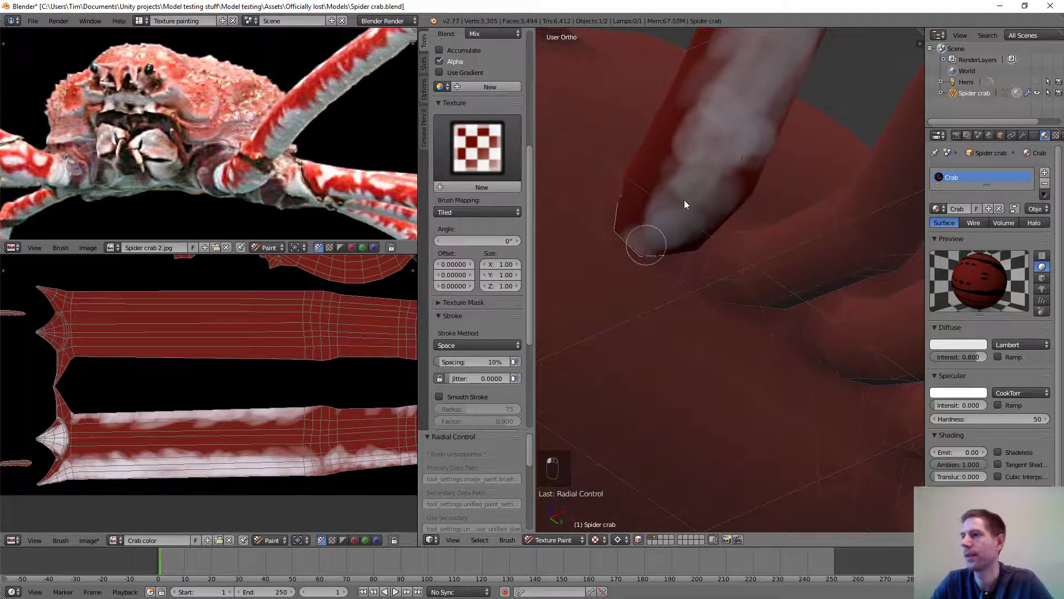
pyautogui.moveTo(684, 199); pyautogui.dragTo(693, 185, button='middle')
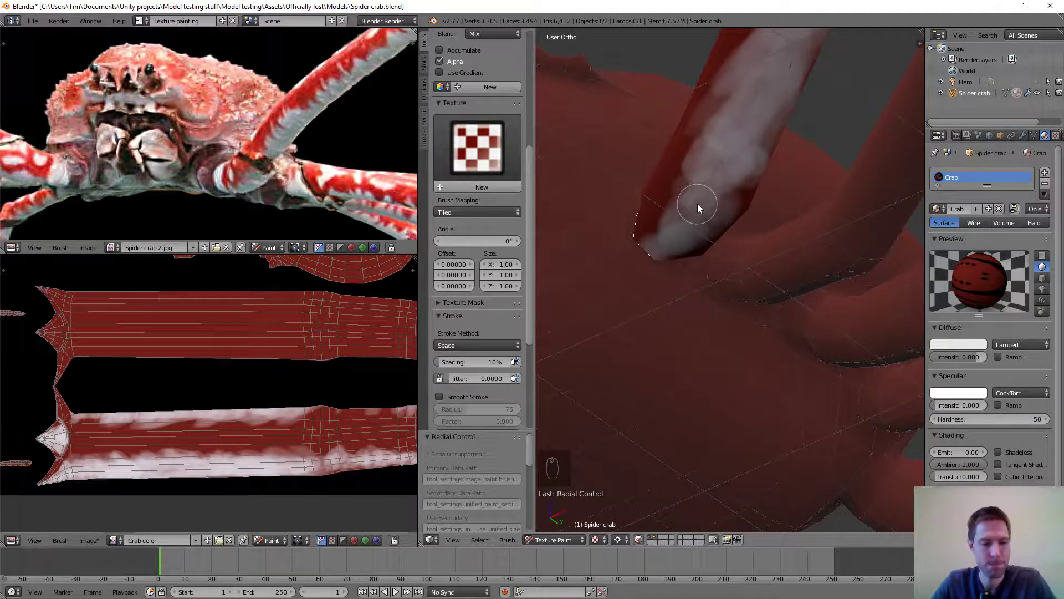
# Adjust the brush strength and fill in more white on the leg's base beside the body joint.
pyautogui.hotkey('shift', 'f')
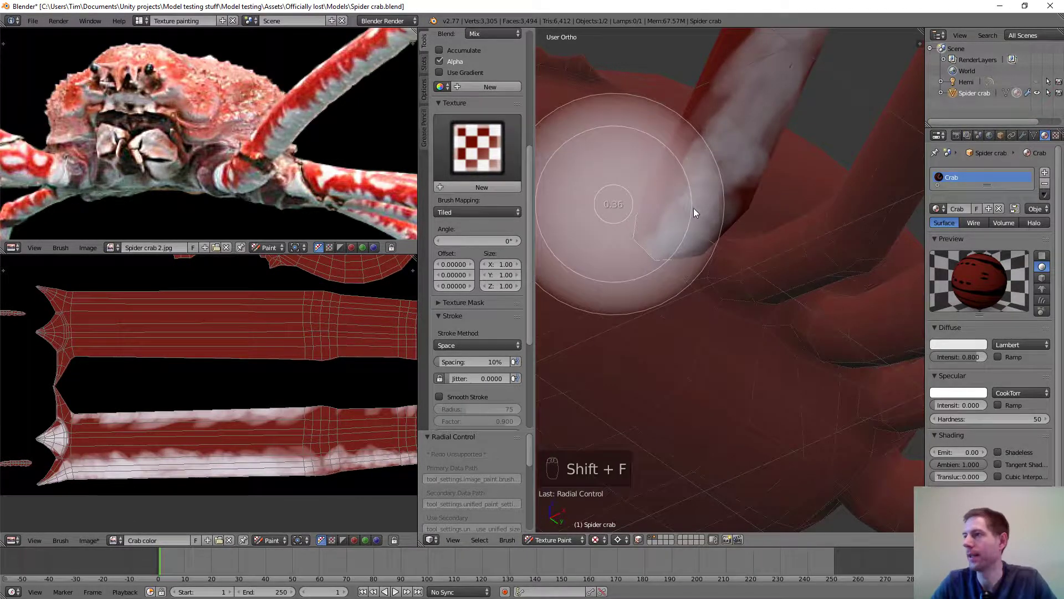
pyautogui.click(667, 204)
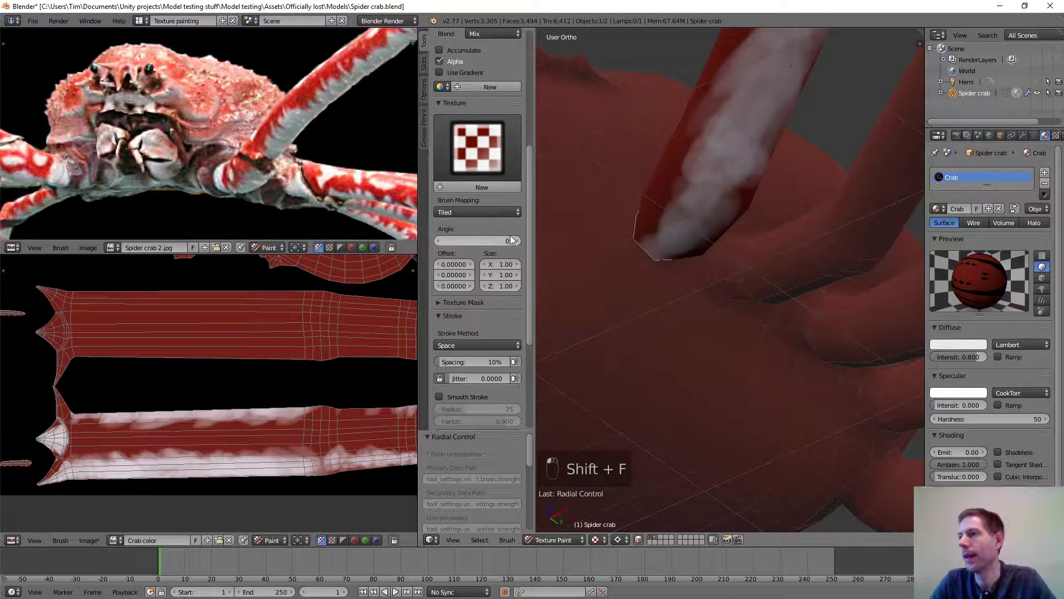
pyautogui.click(496, 212)
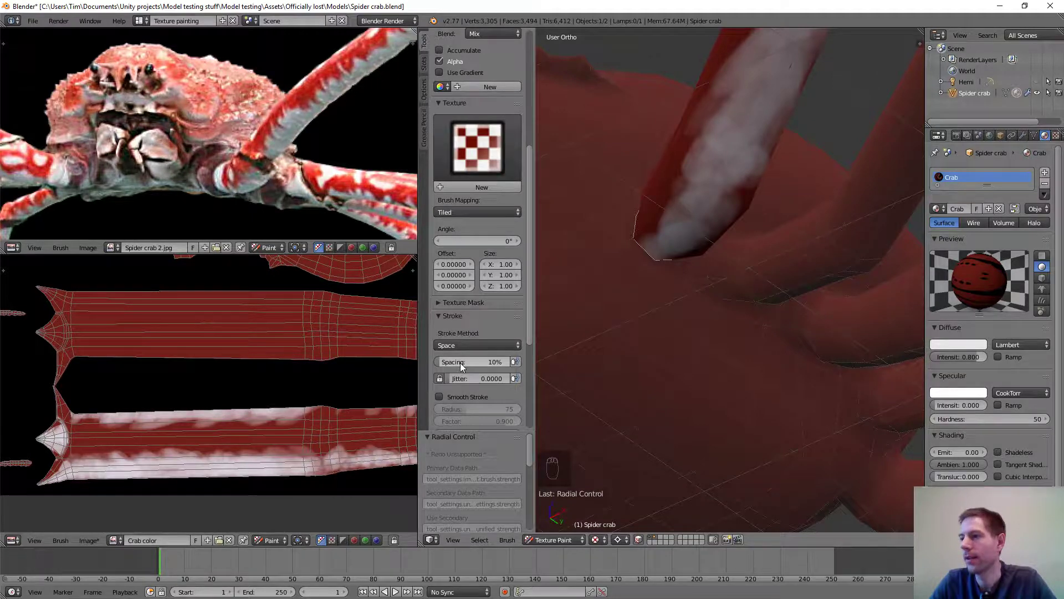
pyautogui.scroll(-1, 529, 338)
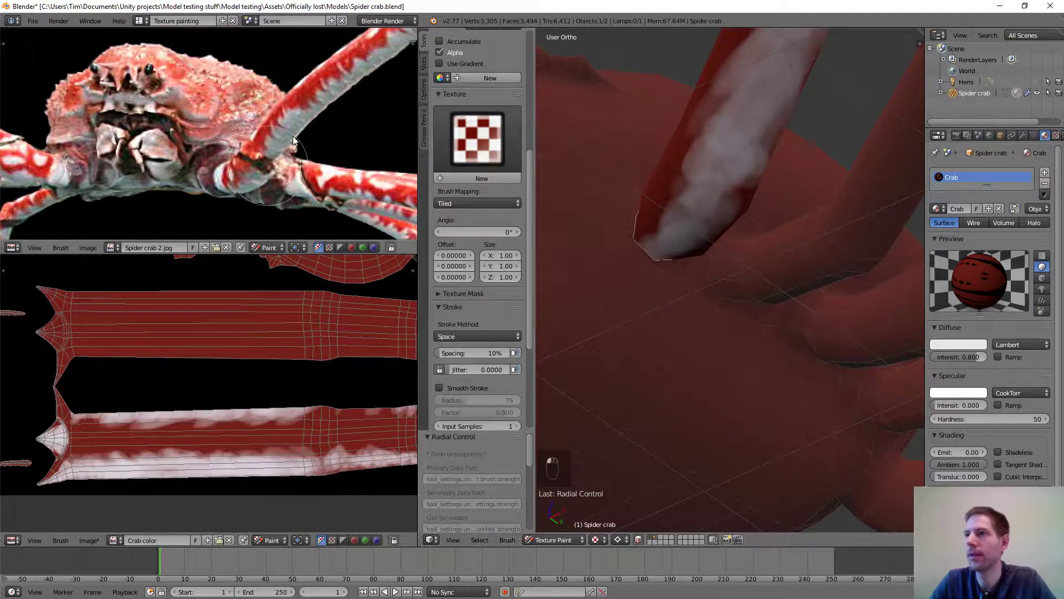
pyautogui.moveTo(618, 218)
pyautogui.mouseDown(button='middle')
pyautogui.moveTo(711, 208)
pyautogui.moveTo(721, 227)
pyautogui.mouseUp(button='middle')
pyautogui.moveTo(721, 228)
pyautogui.mouseDown()
pyautogui.moveTo(717, 190)
pyautogui.moveTo(729, 209)
pyautogui.moveTo(688, 238)
pyautogui.mouseUp()
pyautogui.moveTo(724, 266)
pyautogui.mouseDown(button='middle')
pyautogui.moveTo(732, 278)
pyautogui.moveTo(700, 247)
pyautogui.moveTo(790, 308)
pyautogui.moveTo(697, 216)
pyautogui.moveTo(794, 318)
pyautogui.moveTo(792, 286)
pyautogui.moveTo(803, 367)
pyautogui.moveTo(696, 235)
pyautogui.moveTo(682, 237)
pyautogui.mouseUp(button='middle')
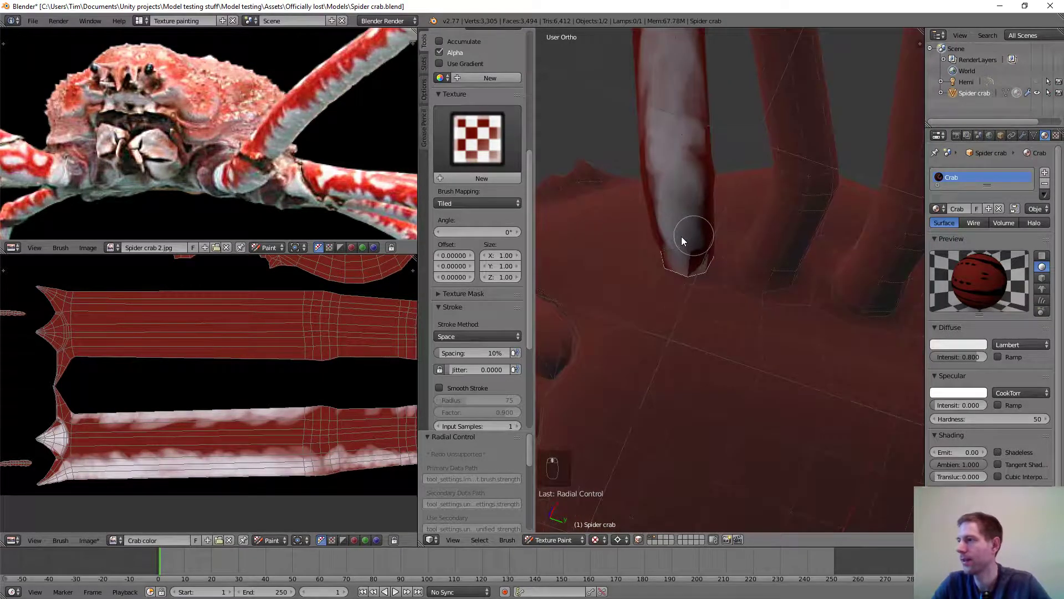
# Blend and brighten the white from the body joint up across the leg's lower bend, covering the patchy spots.
pyautogui.moveTo(686, 248)
pyautogui.mouseDown()
pyautogui.moveTo(697, 255)
pyautogui.moveTo(680, 71)
pyautogui.mouseUp()
pyautogui.moveTo(668, 89); pyautogui.dragTo(693, 144, button='middle')
pyautogui.moveTo(691, 234)
pyautogui.mouseDown(button='middle')
pyautogui.moveTo(693, 282)
pyautogui.moveTo(670, 271)
pyautogui.mouseUp(button='middle')
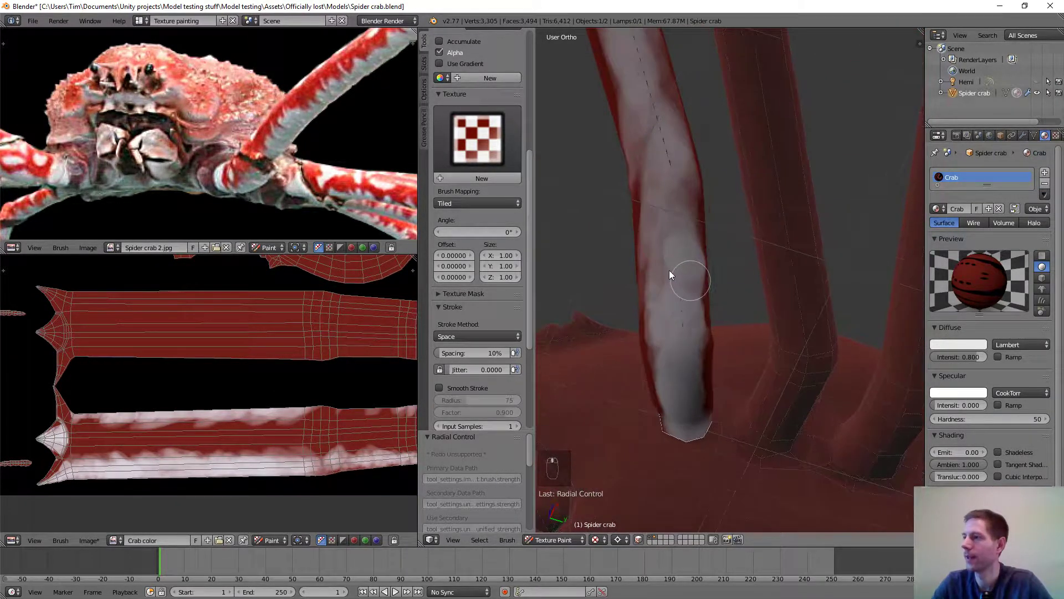
pyautogui.moveTo(676, 224); pyautogui.dragTo(686, 188)
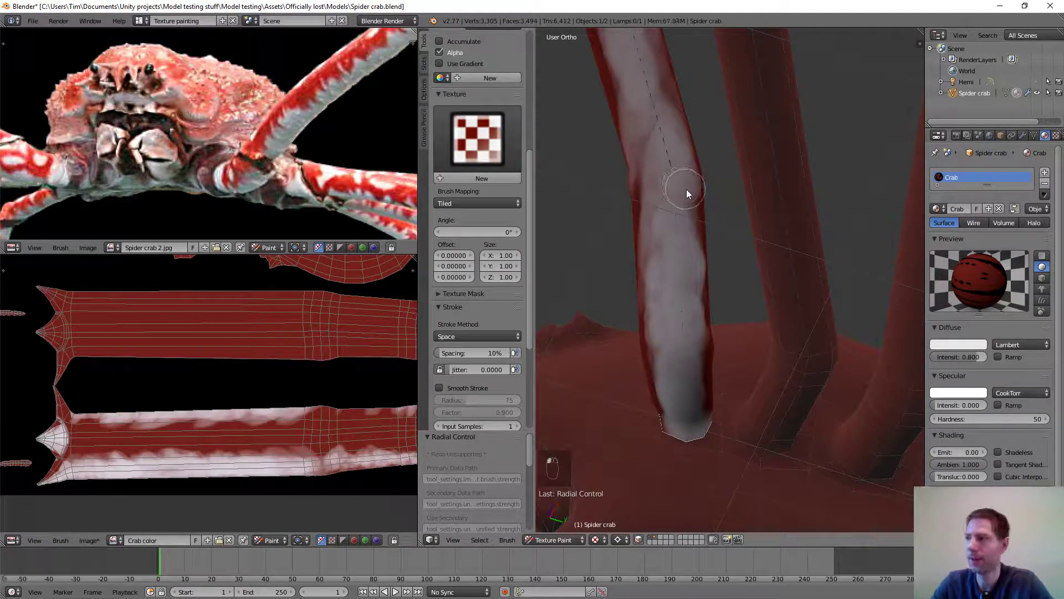
pyautogui.moveTo(650, 252)
pyautogui.mouseDown()
pyautogui.moveTo(663, 233)
pyautogui.moveTo(664, 182)
pyautogui.moveTo(644, 98)
pyautogui.mouseUp()
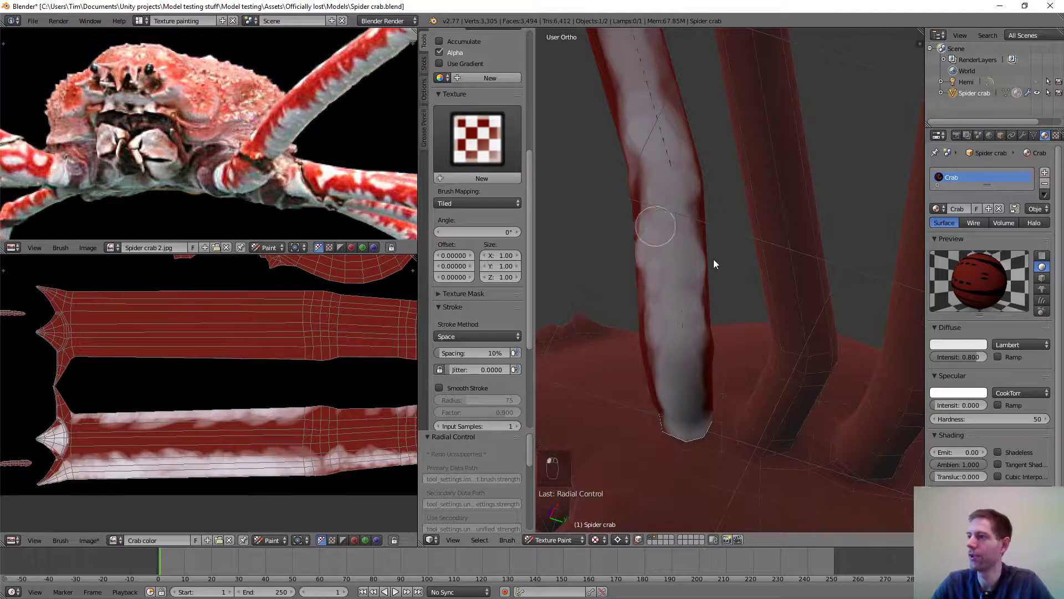
# Build up the edges of the white band along both sides of the long upper leg segment.
pyautogui.moveTo(714, 259)
pyautogui.mouseDown(button='middle')
pyautogui.moveTo(702, 256)
pyautogui.moveTo(759, 283)
pyautogui.moveTo(704, 163)
pyautogui.moveTo(654, 366)
pyautogui.moveTo(614, 301)
pyautogui.mouseUp(button='middle')
pyautogui.moveTo(625, 238); pyautogui.dragTo(626, 292, button='middle')
pyautogui.moveTo(625, 310)
pyautogui.mouseDown()
pyautogui.moveTo(694, 141)
pyautogui.moveTo(735, 74)
pyautogui.moveTo(736, 49)
pyautogui.mouseUp()
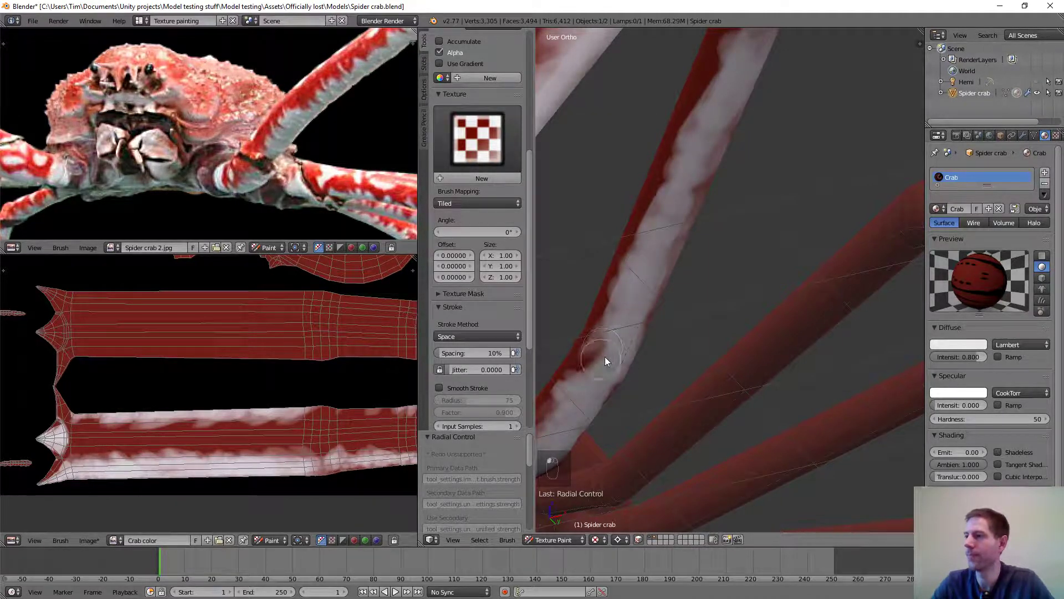
pyautogui.moveTo(674, 317)
pyautogui.mouseDown(button='middle')
pyautogui.moveTo(676, 306)
pyautogui.moveTo(637, 316)
pyautogui.moveTo(613, 347)
pyautogui.moveTo(820, 236)
pyautogui.moveTo(773, 234)
pyautogui.moveTo(658, 290)
pyautogui.moveTo(665, 341)
pyautogui.mouseUp(button='middle')
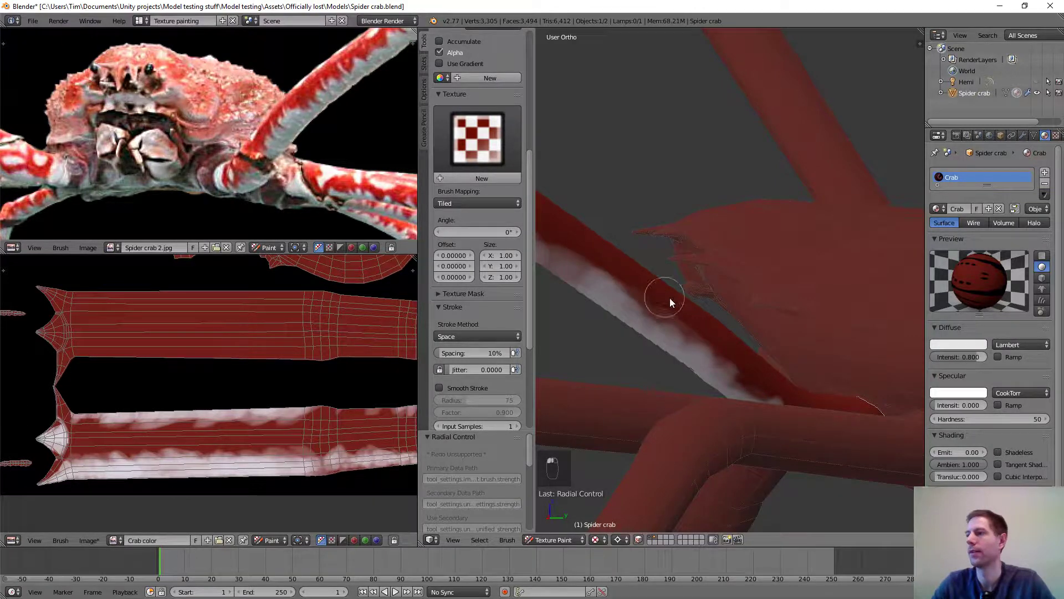
pyautogui.moveTo(670, 298); pyautogui.dragTo(864, 356, button='middle')
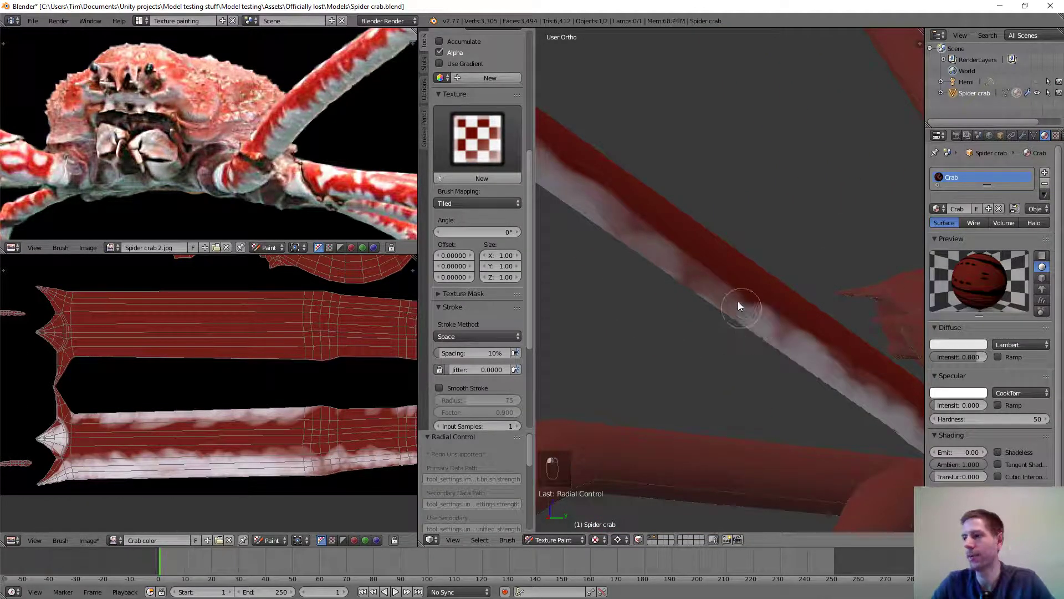
pyautogui.moveTo(711, 285); pyautogui.dragTo(617, 220)
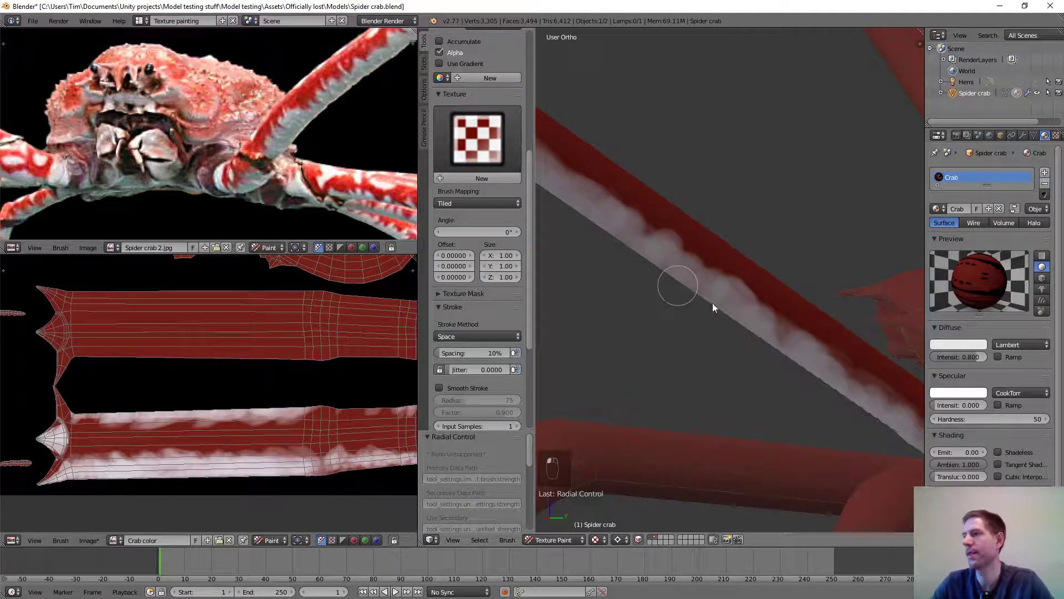
# Touch up the white band's edge around the leg's upper bend and along the adjoining segments.
pyautogui.scroll(-2, 715, 332)
pyautogui.scroll(2, 715, 361)
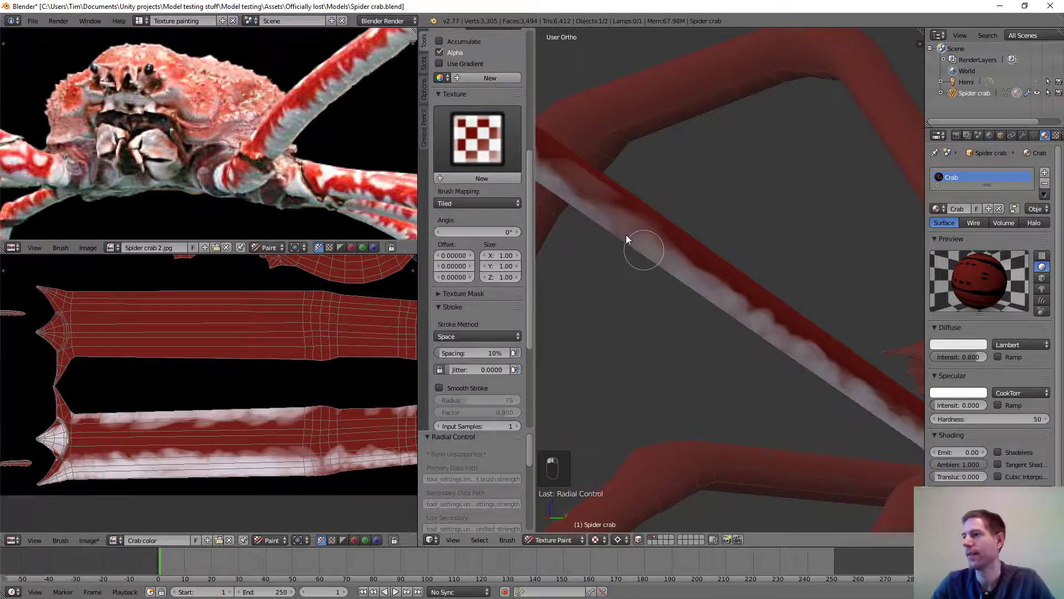
pyautogui.moveTo(592, 209)
pyautogui.mouseDown(button='middle')
pyautogui.moveTo(653, 304)
pyautogui.moveTo(699, 338)
pyautogui.moveTo(721, 322)
pyautogui.moveTo(807, 390)
pyautogui.moveTo(721, 348)
pyautogui.mouseUp(button='middle')
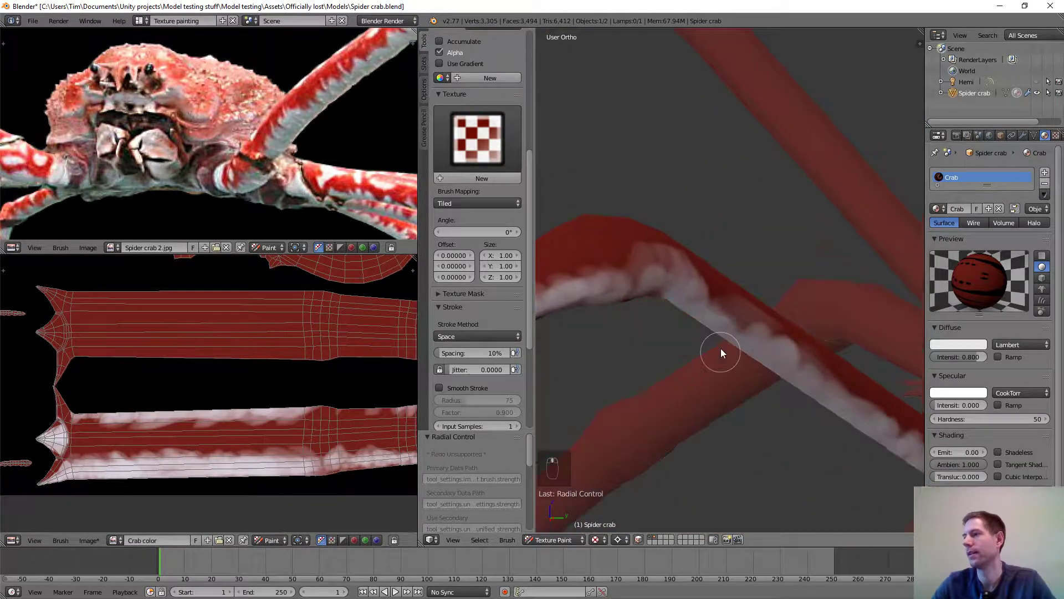
pyautogui.scroll(2, 715, 311)
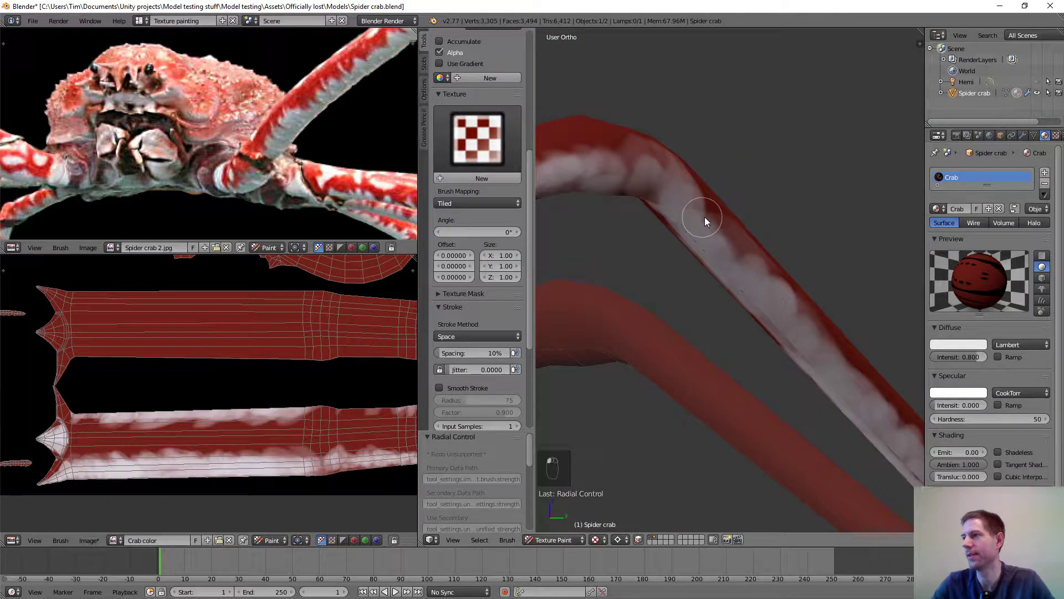
pyautogui.moveTo(764, 239); pyautogui.dragTo(737, 287, button='middle')
pyautogui.moveTo(689, 354)
pyautogui.mouseDown(button='middle')
pyautogui.moveTo(844, 289)
pyautogui.moveTo(617, 265)
pyautogui.moveTo(694, 279)
pyautogui.moveTo(725, 257)
pyautogui.mouseUp(button='middle')
pyautogui.moveTo(725, 257); pyautogui.dragTo(786, 191)
pyautogui.moveTo(686, 298)
pyautogui.mouseDown()
pyautogui.moveTo(606, 374)
pyautogui.moveTo(580, 418)
pyautogui.mouseUp()
# Inspect the white underside of the painted claw leg from the claw to the body joint for gaps.
pyautogui.scroll(-4, 687, 398)
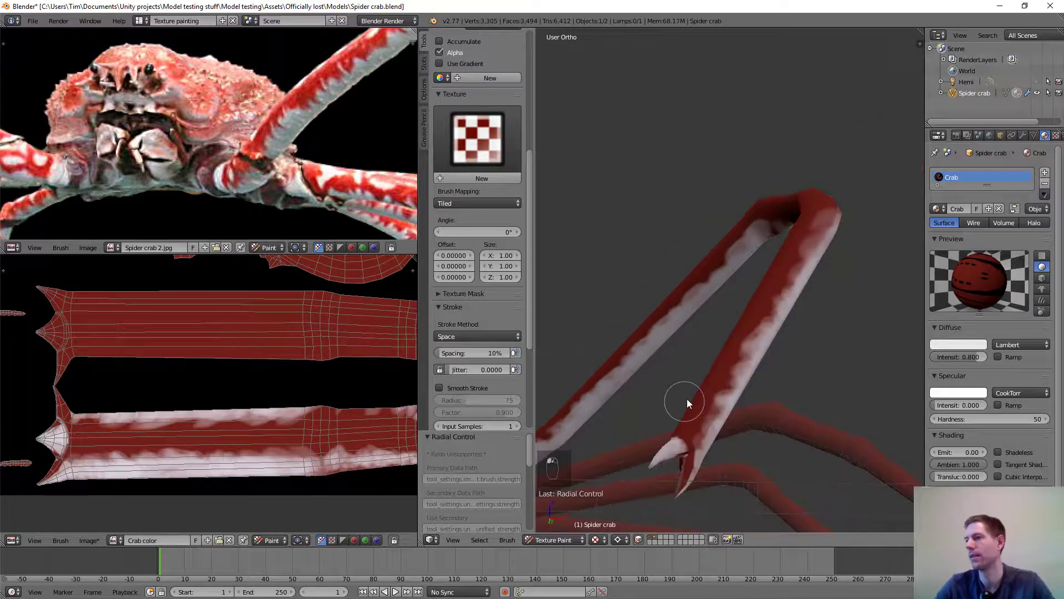
pyautogui.moveTo(700, 384)
pyautogui.mouseDown(button='middle')
pyautogui.moveTo(649, 394)
pyautogui.moveTo(690, 392)
pyautogui.mouseUp(button='middle')
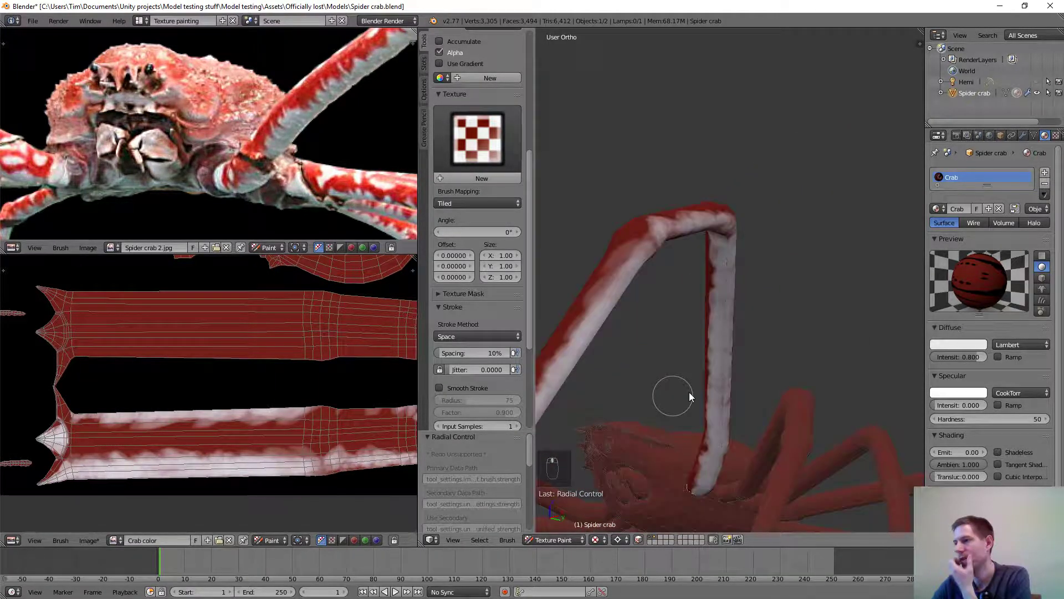
pyautogui.scroll(5, 751, 384)
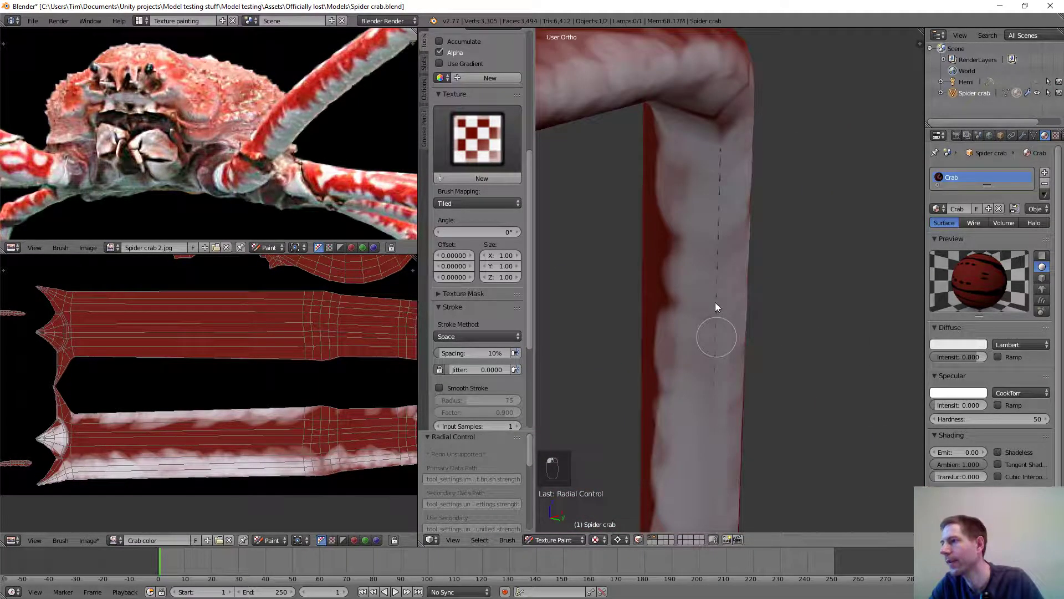
pyautogui.keyDown('shift'); pyautogui.moveTo(740, 371); pyautogui.dragTo(704, 395, button='middle'); pyautogui.keyUp('shift')
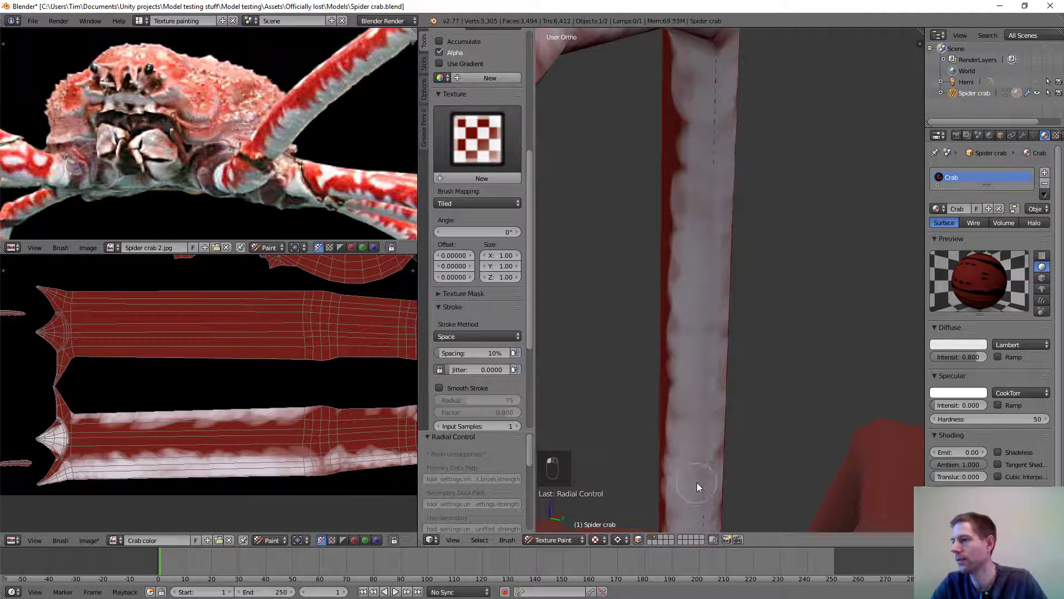
pyautogui.scroll(-6, 697, 483)
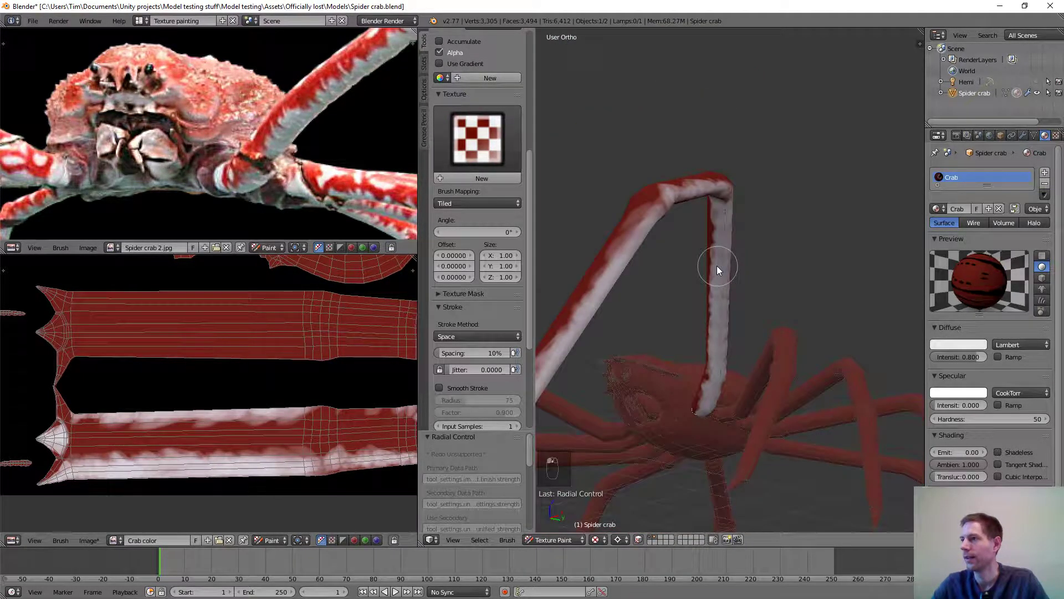
# Clear the face selection mask and select all linked faces of the opposite, unpainted front claw leg.
pyautogui.moveTo(717, 265); pyautogui.dragTo(601, 302, button='middle')
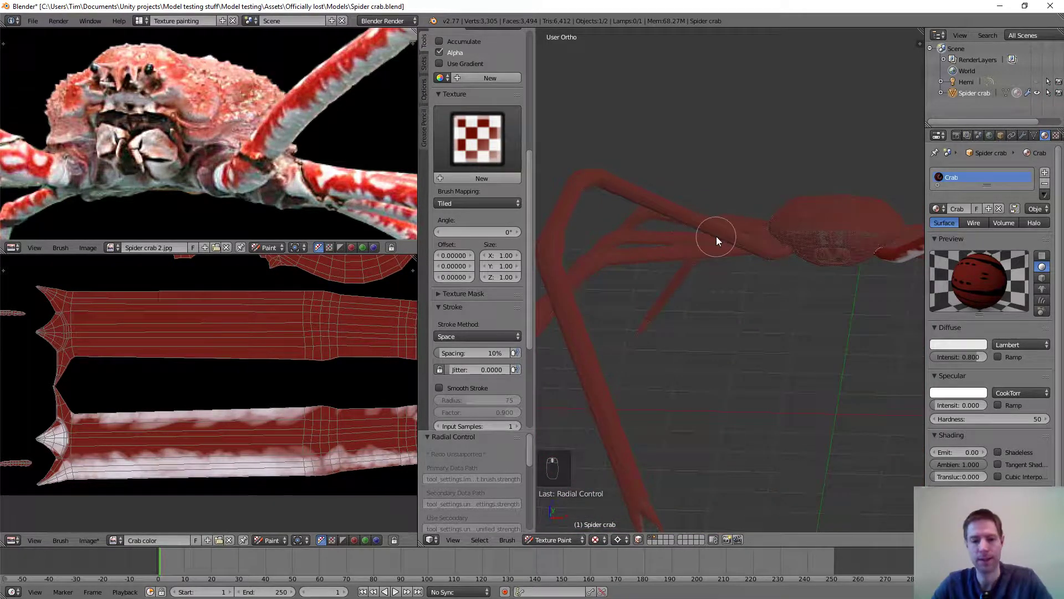
pyautogui.scroll(-3, 742, 318)
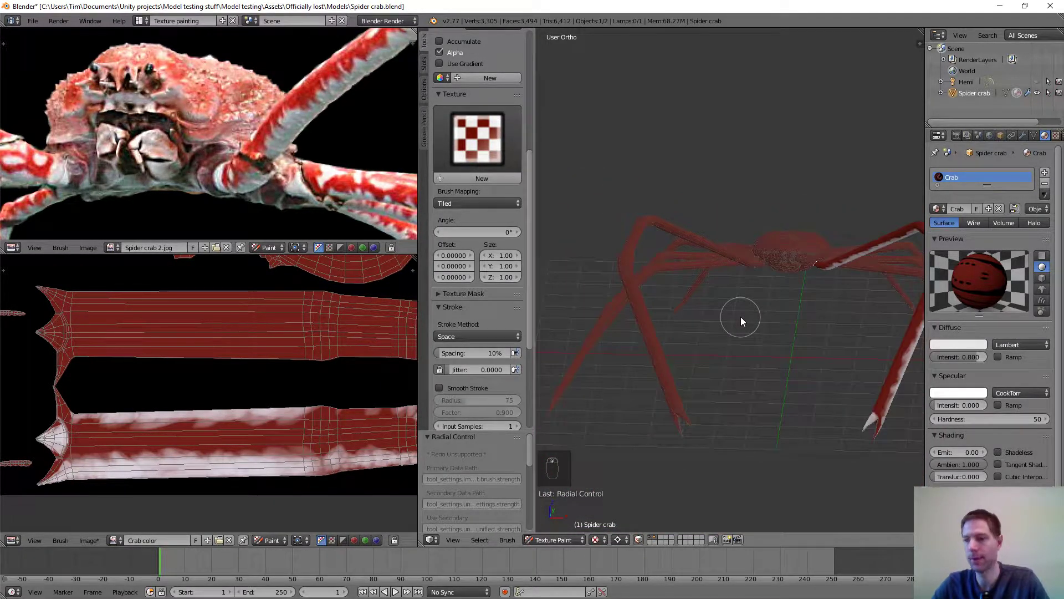
pyautogui.press('a')
pyautogui.scroll(4, 714, 278)
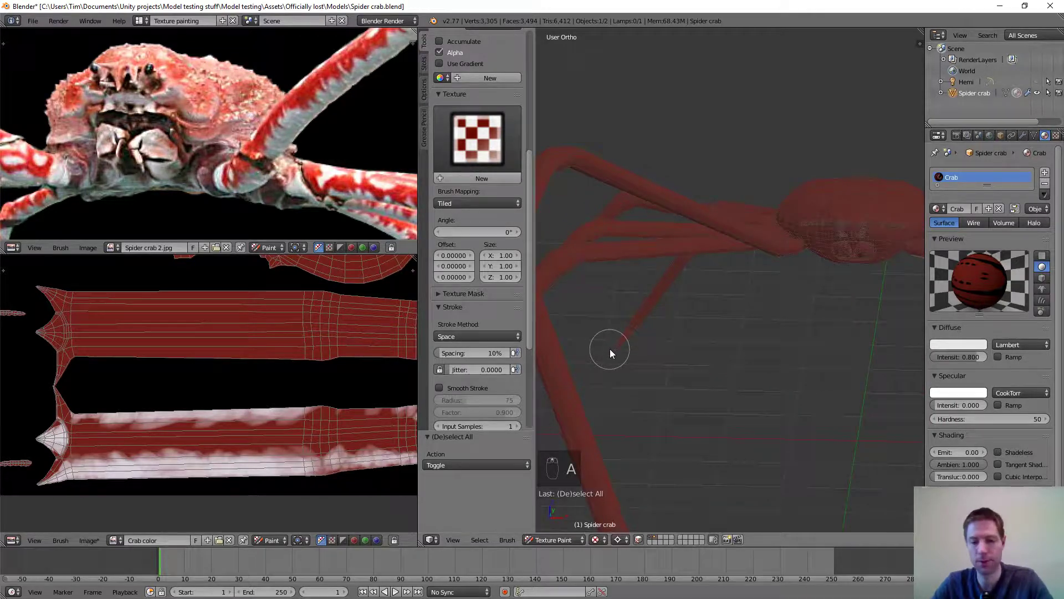
pyautogui.press('l')
pyautogui.scroll(-3, 701, 327)
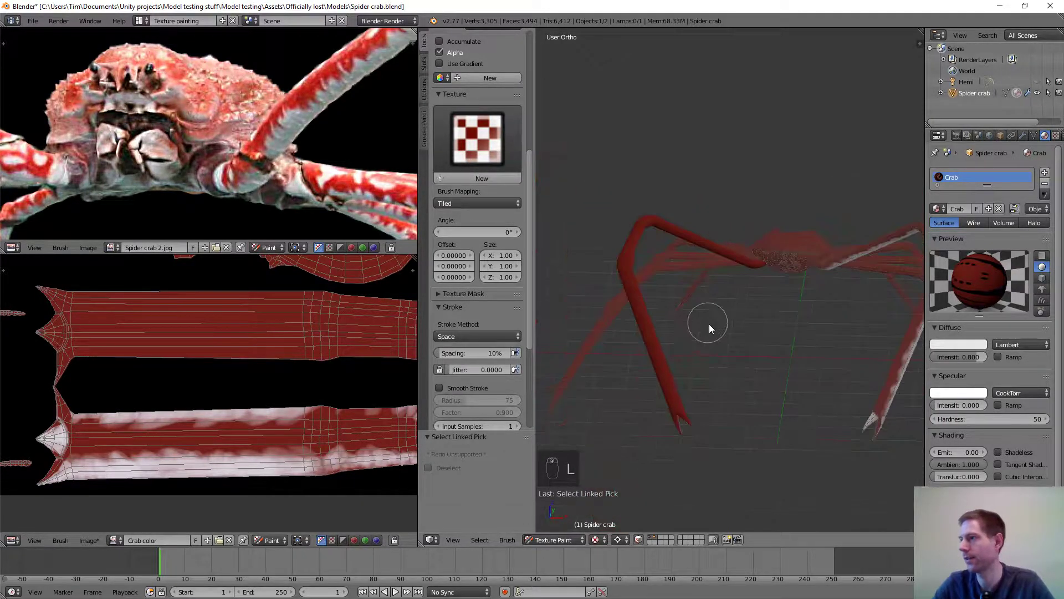
# Examine the claw end of the selected leg and compare it with the claw leg in the reference photo.
pyautogui.scroll(4, 715, 350)
pyautogui.moveTo(716, 351); pyautogui.dragTo(765, 183, button='middle')
pyautogui.scroll(-2, 266, 137)
pyautogui.moveTo(227, 159); pyautogui.dragTo(300, 100, button='middle')
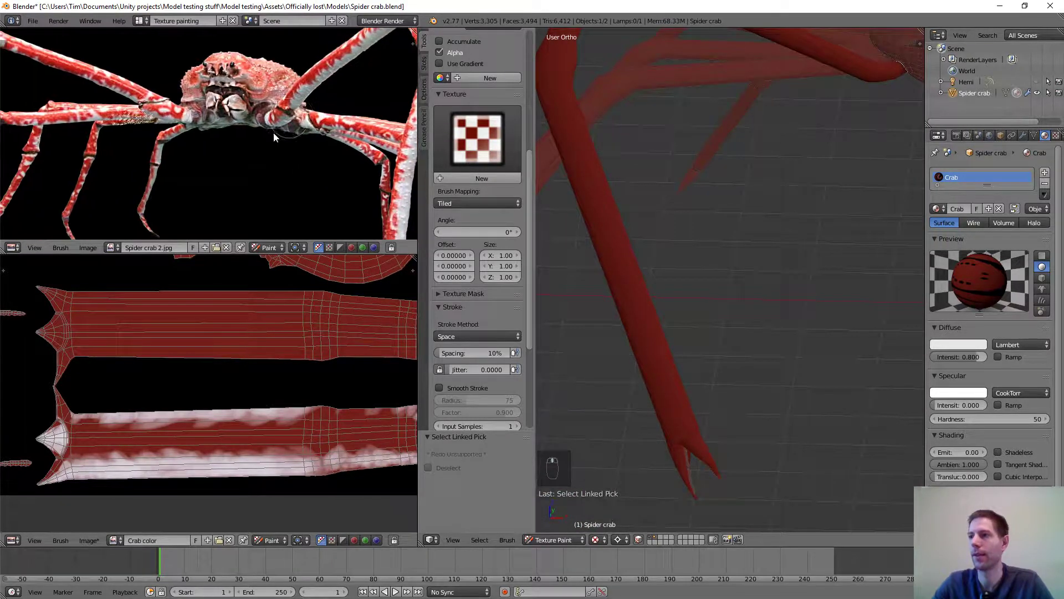
pyautogui.scroll(-1, 235, 157)
pyautogui.moveTo(169, 167); pyautogui.dragTo(307, 92, button='middle')
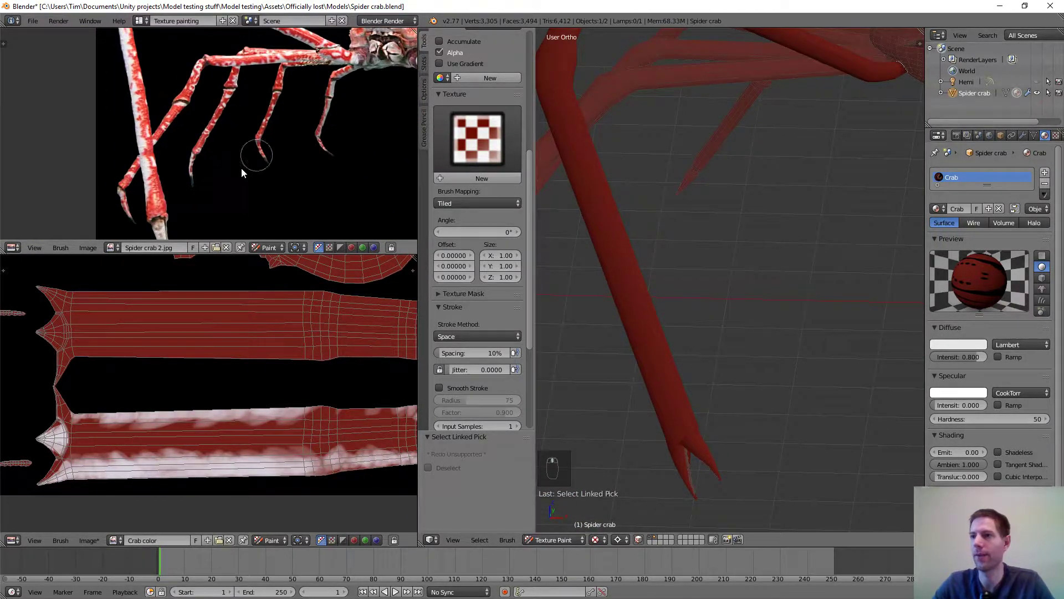
pyautogui.scroll(-3, 256, 161)
pyautogui.scroll(5, 231, 157)
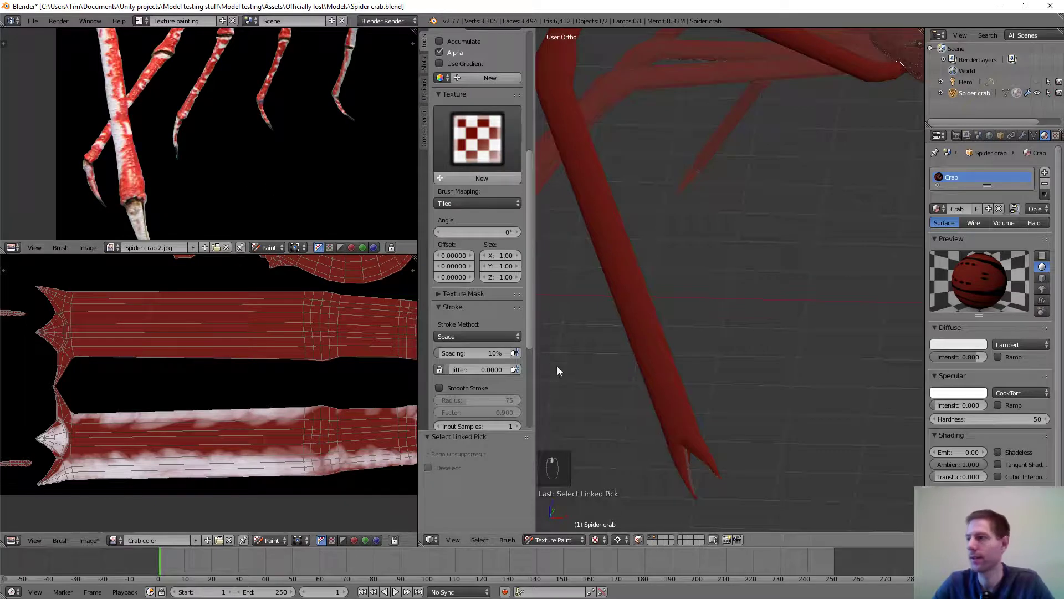
pyautogui.scroll(2, 674, 391)
pyautogui.keyDown('shift'); pyautogui.moveTo(686, 387); pyautogui.dragTo(637, 218, button='middle'); pyautogui.keyUp('shift')
pyautogui.scroll(-3, 698, 307)
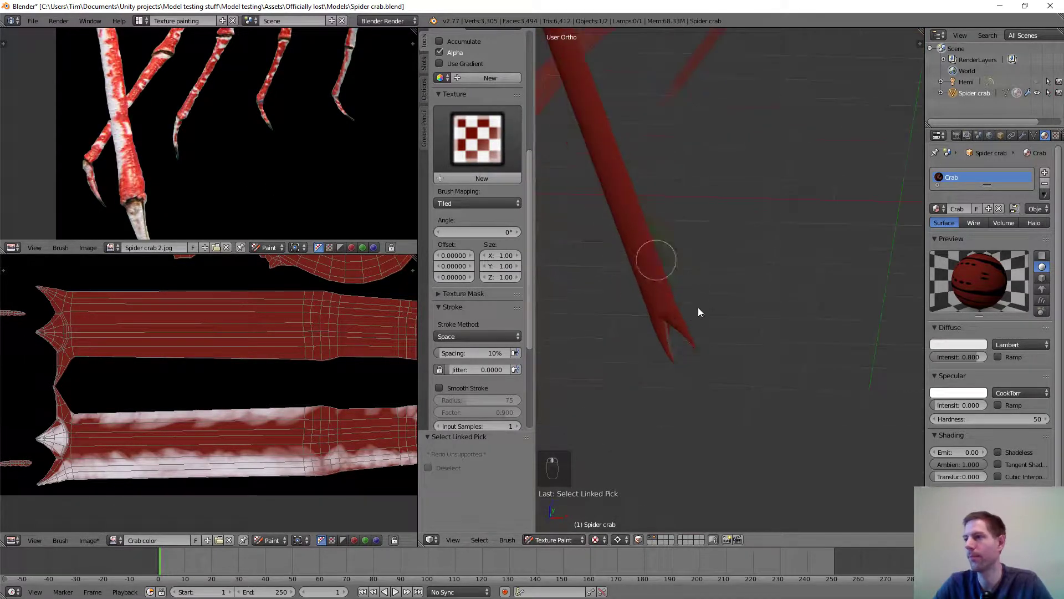
pyautogui.keyDown('shift'); pyautogui.moveTo(748, 309); pyautogui.dragTo(717, 290, button='middle'); pyautogui.keyUp('shift')
pyautogui.scroll(6, 710, 291)
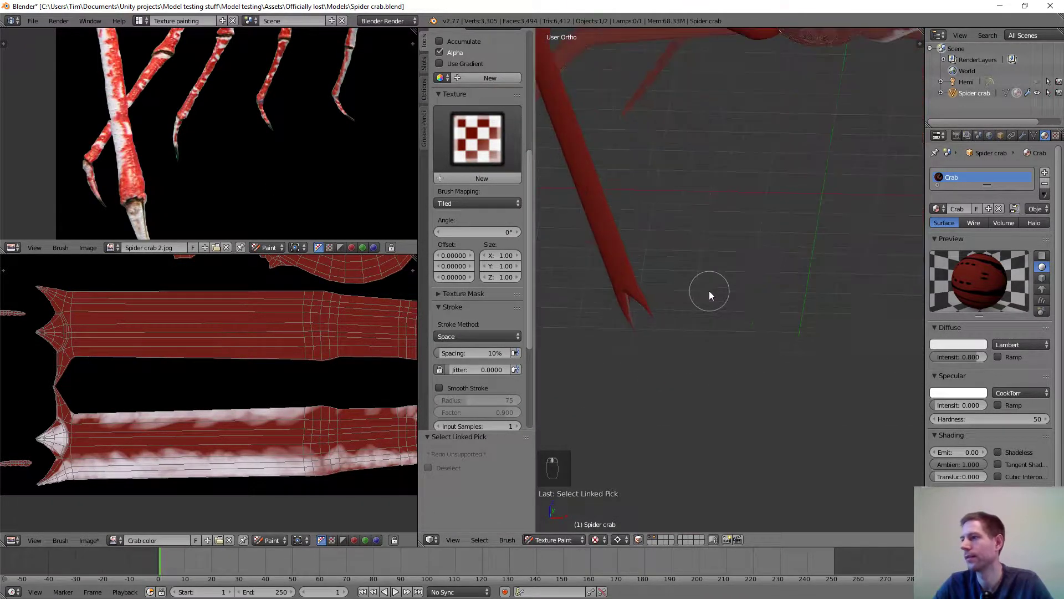
# Switch the paint brush to Fill for colouring the teeth of the unpainted front claw.
pyautogui.keyDown('shift'); pyautogui.moveTo(663, 309); pyautogui.dragTo(548, 208, button='middle'); pyautogui.keyUp('shift')
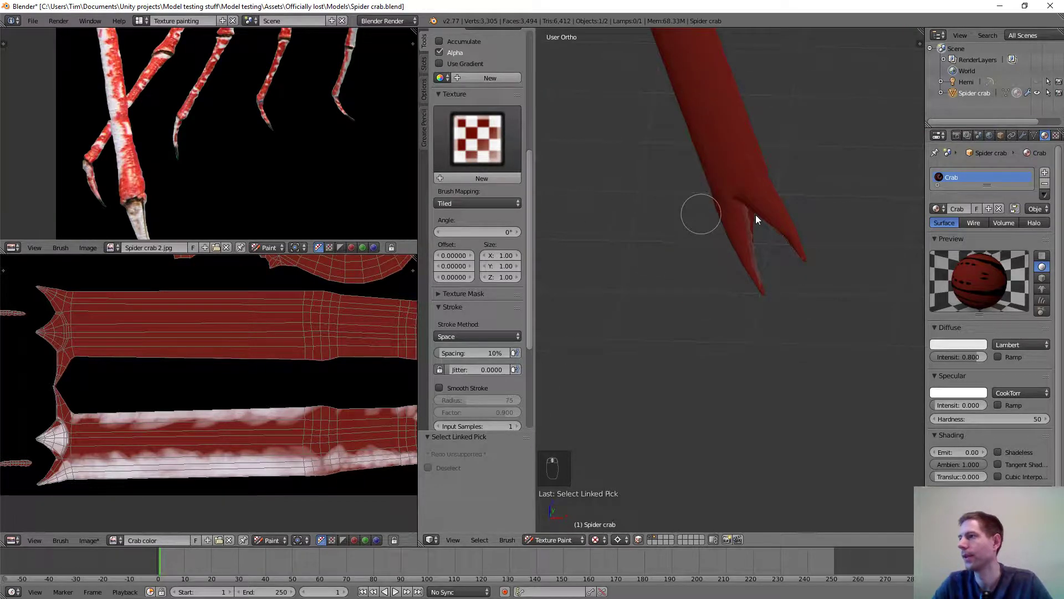
pyautogui.keyDown('shift'); pyautogui.moveTo(756, 215); pyautogui.dragTo(571, 217, button='middle'); pyautogui.keyUp('shift')
pyautogui.click(481, 124)
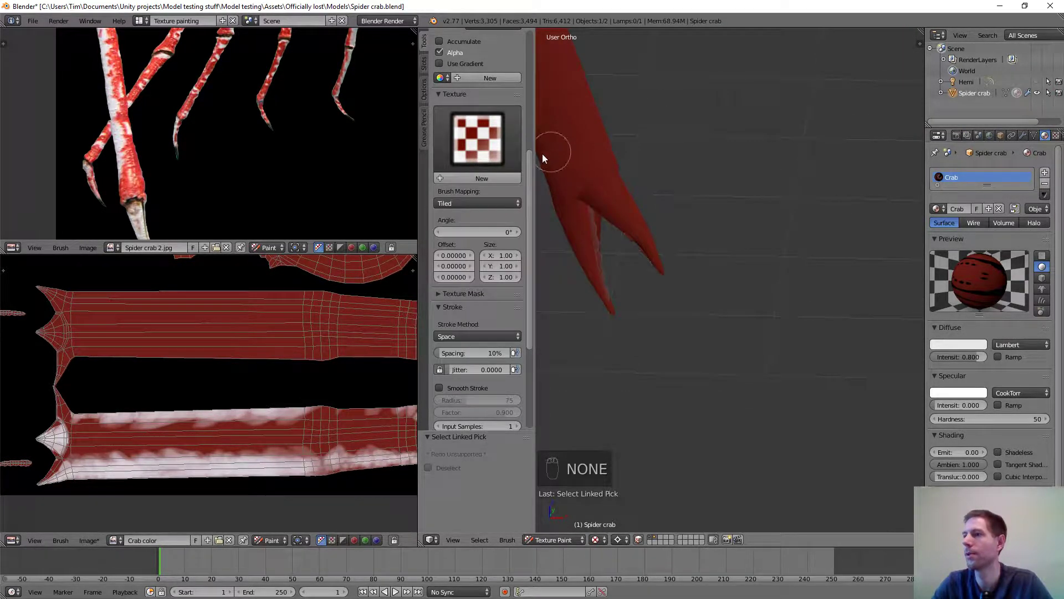
pyautogui.moveTo(530, 157); pyautogui.dragTo(507, 30)
pyautogui.scroll(-1, 464, 74)
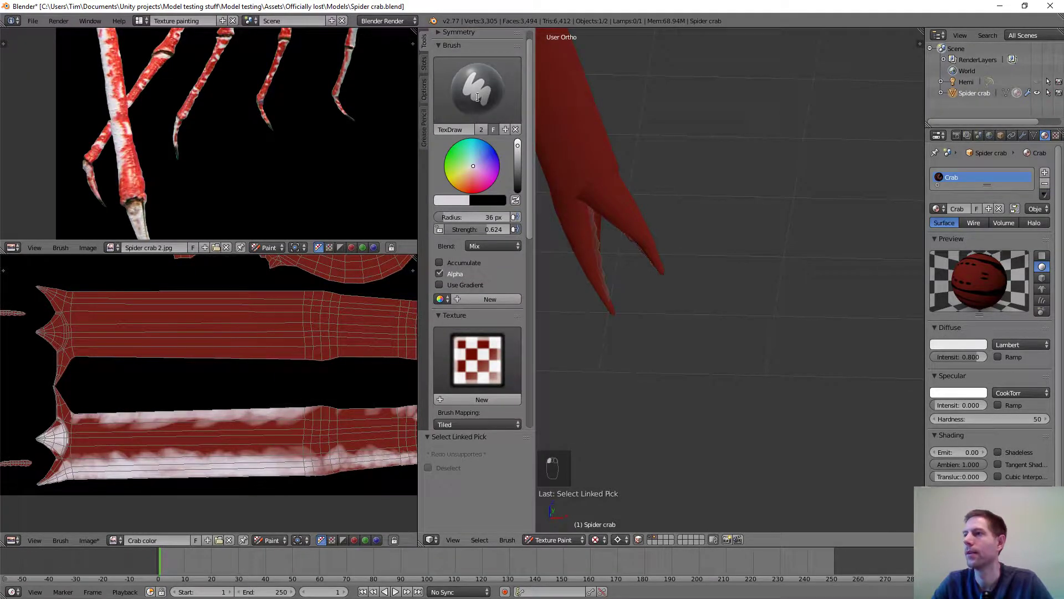
pyautogui.click(476, 89)
pyautogui.click(504, 151)
# Clear the face mask, select the linked tooth strip on the unpainted claw's longer pincer, and fill it white.
pyautogui.moveTo(610, 228); pyautogui.dragTo(635, 231, button='middle')
pyautogui.moveTo(636, 232)
pyautogui.mouseDown(button='middle')
pyautogui.moveTo(777, 223)
pyautogui.moveTo(707, 230)
pyautogui.mouseUp(button='middle')
pyautogui.press('a')
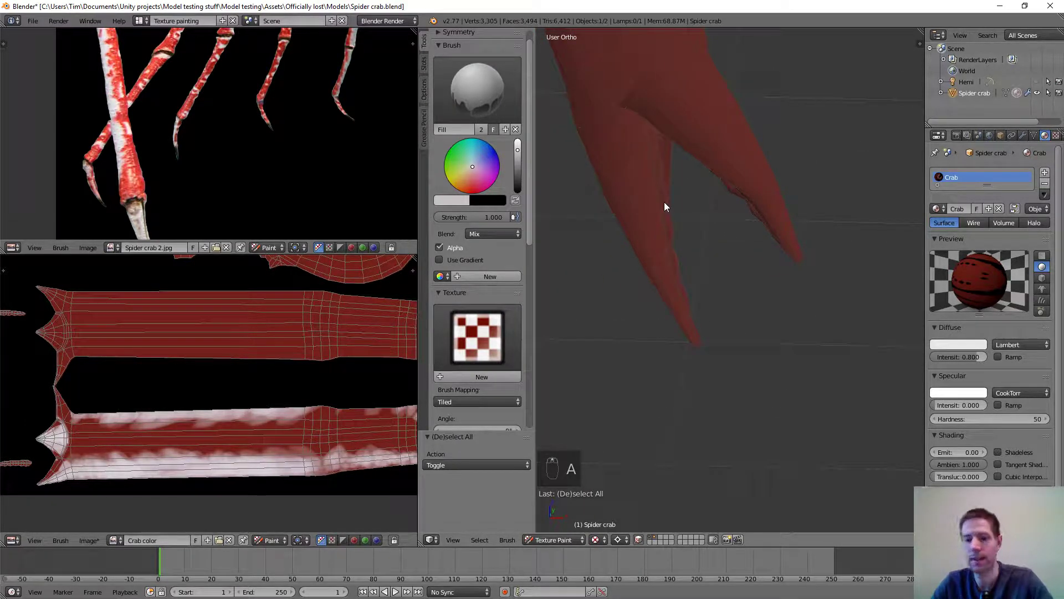
pyautogui.press('l')
pyautogui.click(665, 206)
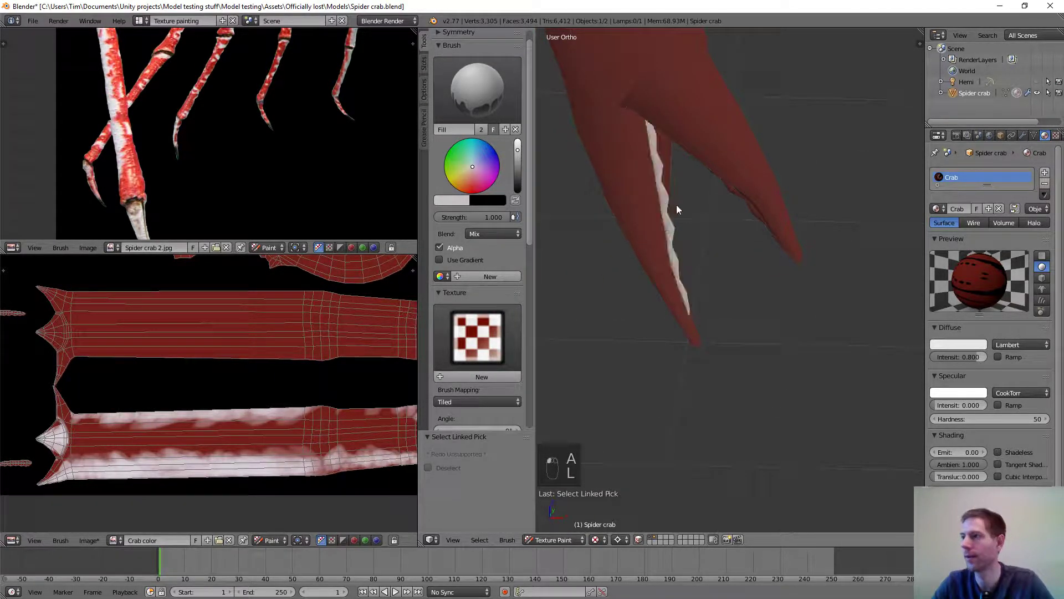
# Restrict the mask to the tooth strip on the same claw's shorter pincer and fill it white.
pyautogui.moveTo(743, 223)
pyautogui.mouseDown(button='middle')
pyautogui.moveTo(747, 214)
pyautogui.moveTo(589, 306)
pyautogui.moveTo(677, 254)
pyautogui.moveTo(685, 165)
pyautogui.moveTo(650, 239)
pyautogui.mouseUp(button='middle')
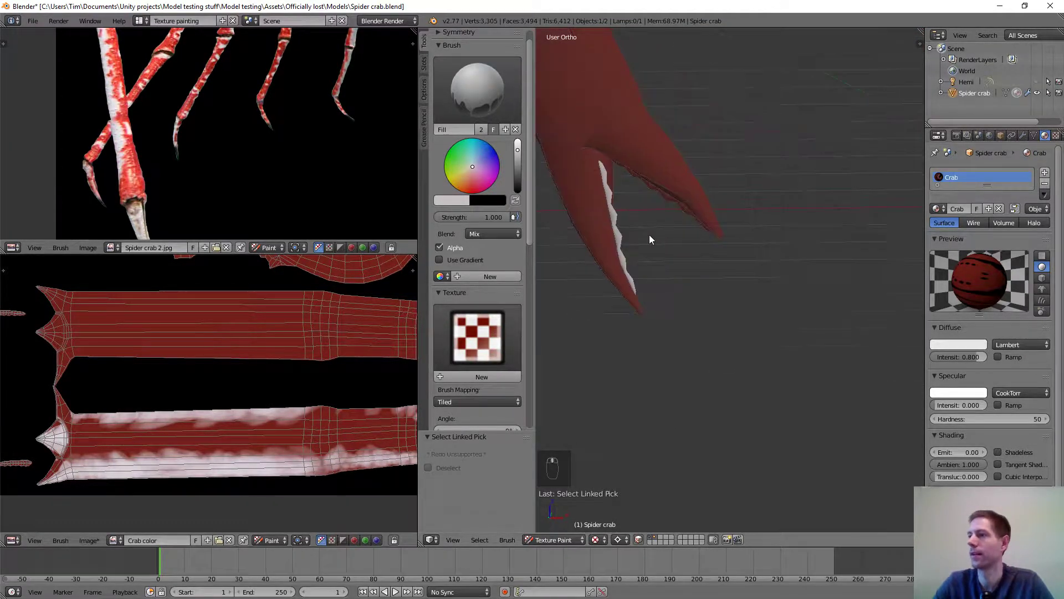
pyautogui.press('a')
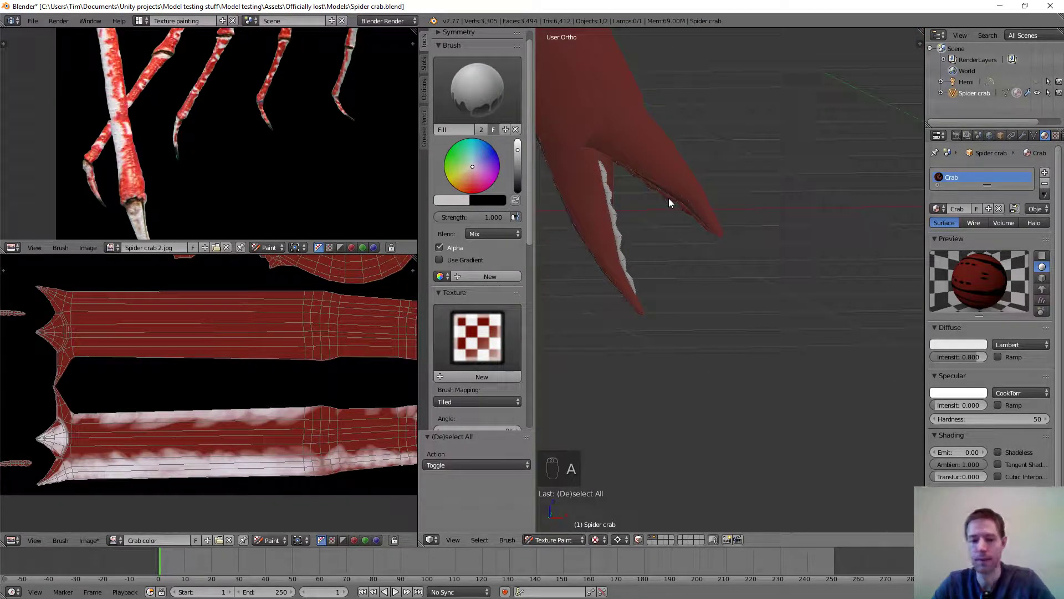
pyautogui.press('l')
pyautogui.moveTo(669, 197); pyautogui.dragTo(730, 275, button='middle')
# Mask the tooth strips on both pincers of the opposite, already painted claw and fill them white.
pyautogui.press('a')
pyautogui.keyDown('shift'); pyautogui.moveTo(819, 253); pyautogui.dragTo(782, 247, button='middle'); pyautogui.keyUp('shift')
pyautogui.scroll(8, 684, 269)
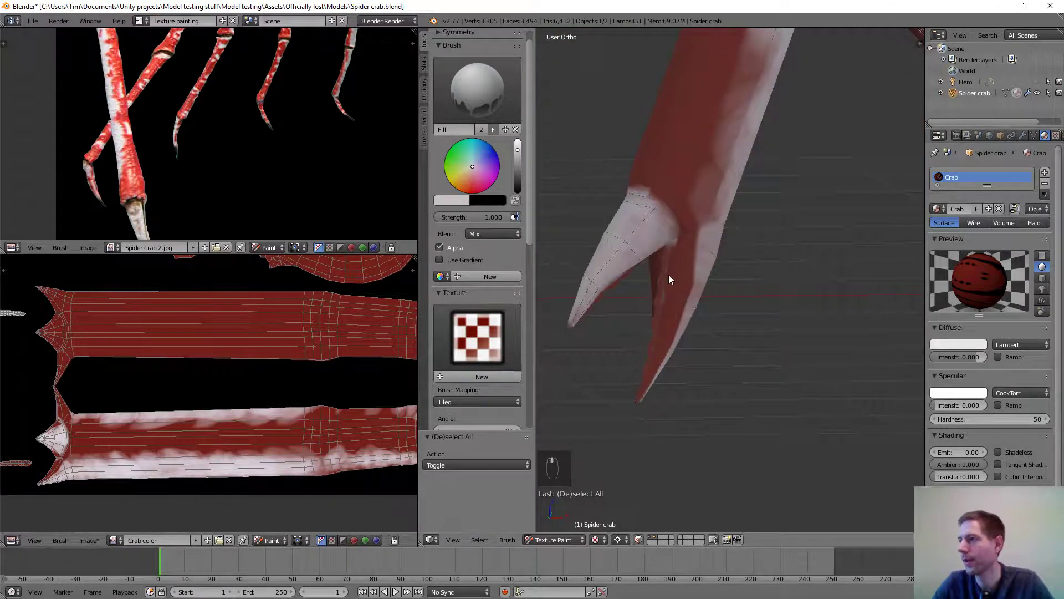
pyautogui.press('l')
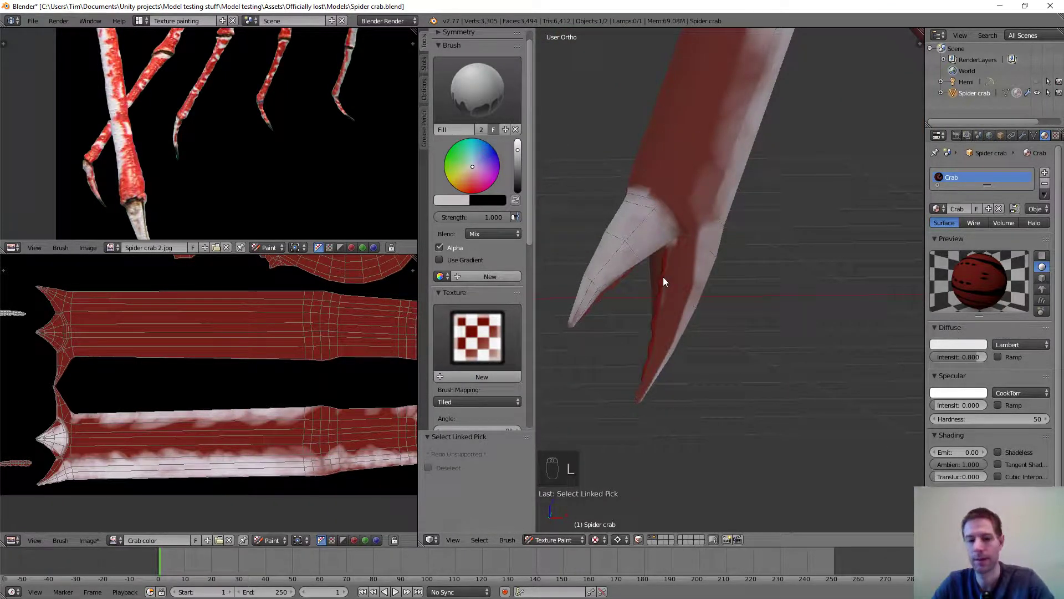
pyautogui.moveTo(656, 301); pyautogui.dragTo(649, 296, button='middle')
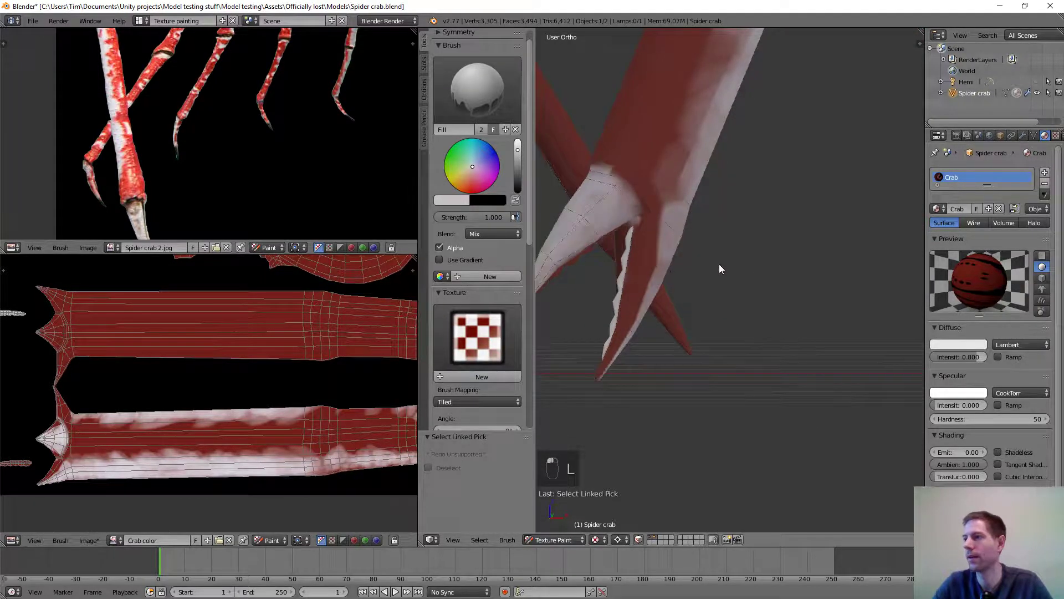
pyautogui.moveTo(720, 263); pyautogui.dragTo(751, 282, button='middle')
pyautogui.moveTo(631, 269); pyautogui.dragTo(611, 216, button='middle')
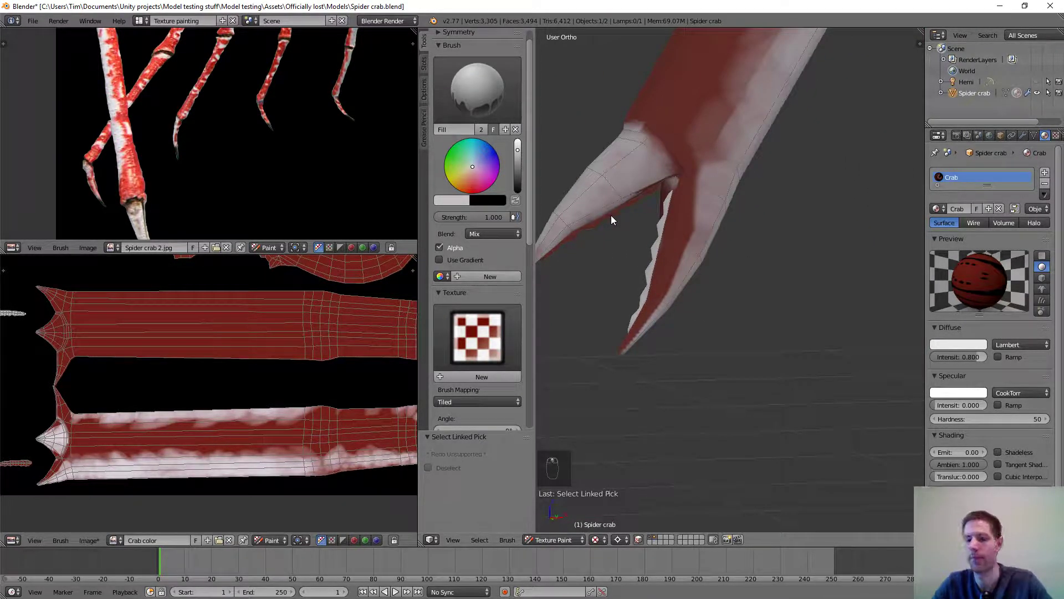
pyautogui.press('l')
# Switch back to the TexDraw brush and mask only the linked faces of the unpainted front claw leg.
pyautogui.click(477, 89)
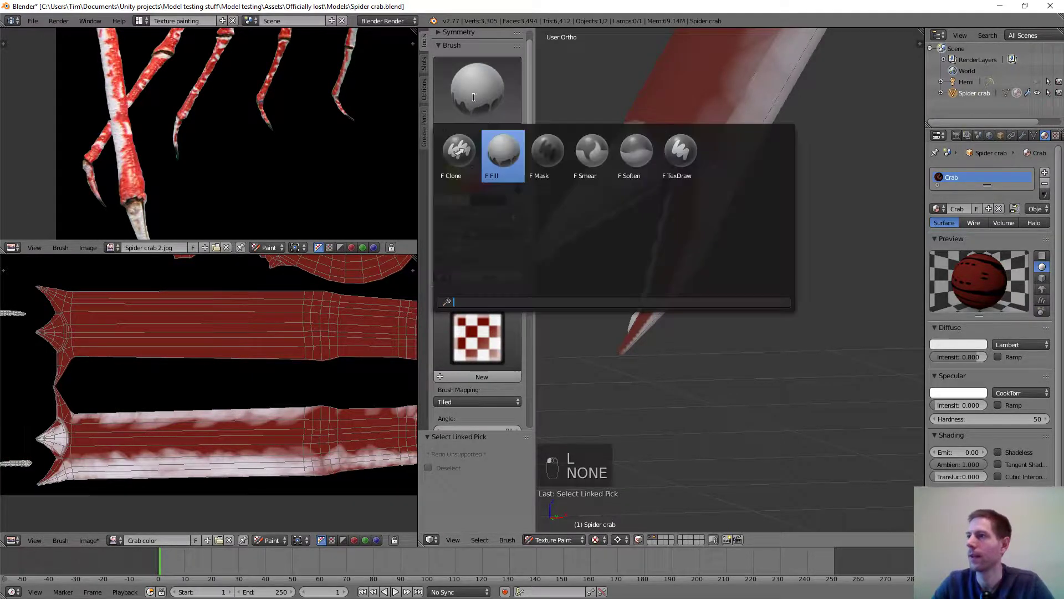
pyautogui.click(682, 158)
pyautogui.scroll(-10, 690, 158)
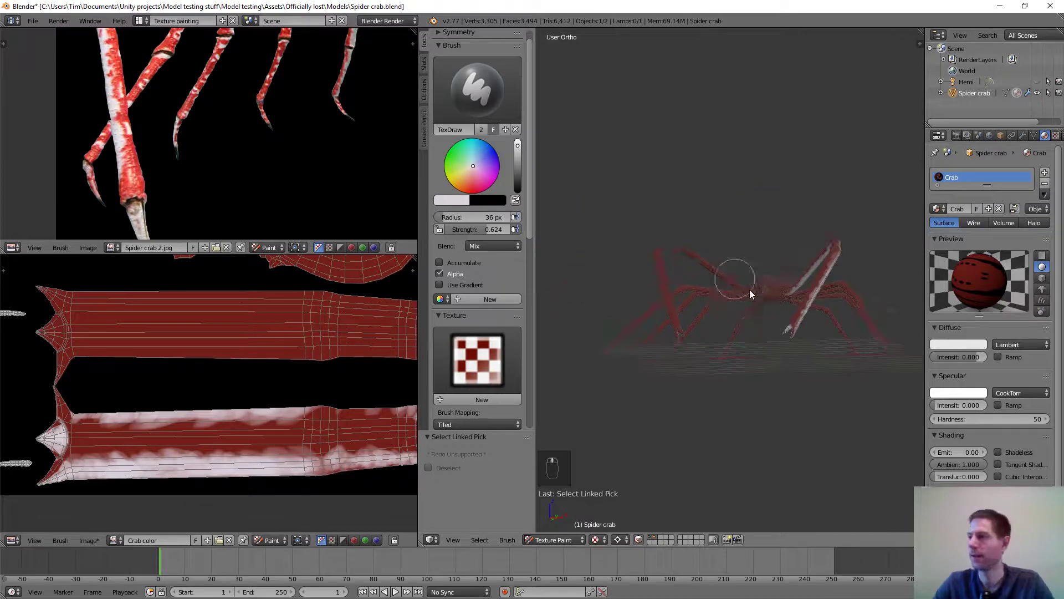
pyautogui.scroll(6, 746, 300)
pyautogui.press('a')
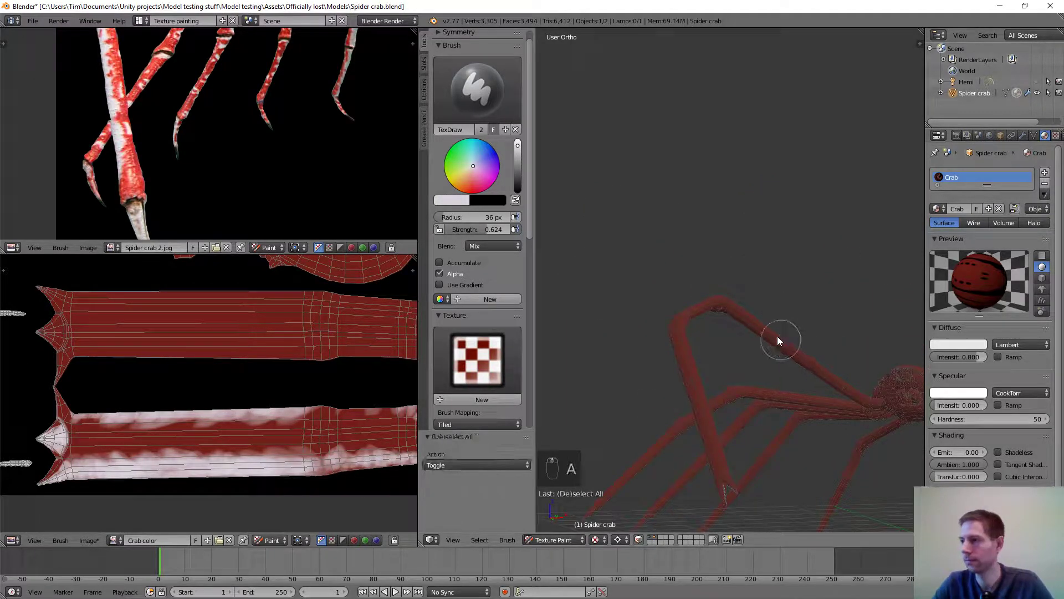
pyautogui.press('l')
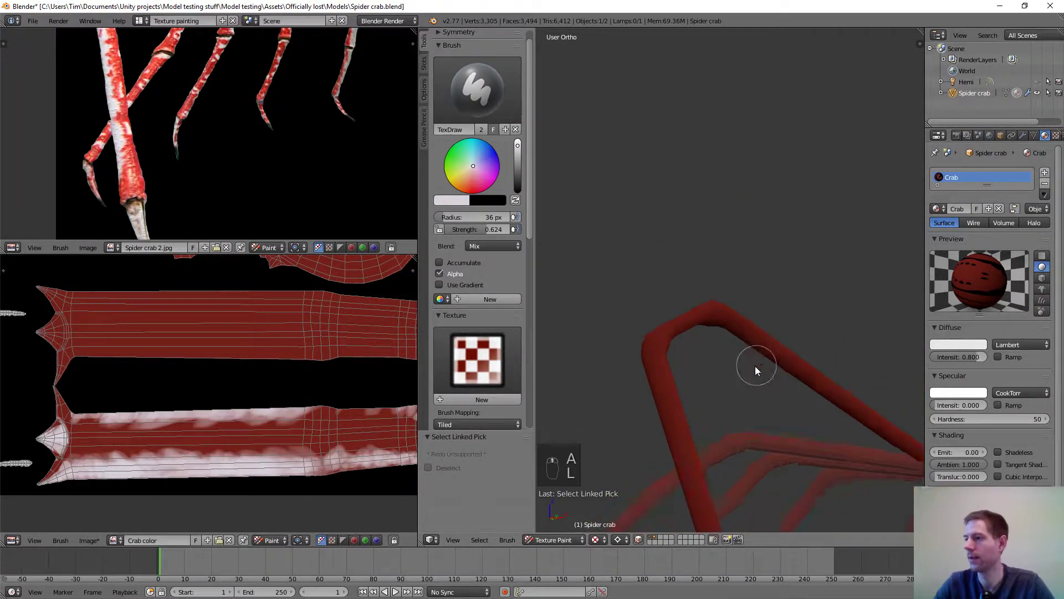
pyautogui.moveTo(760, 391)
pyautogui.mouseDown(button='middle')
pyautogui.moveTo(717, 266)
pyautogui.moveTo(688, 349)
pyautogui.moveTo(709, 388)
pyautogui.moveTo(749, 198)
pyautogui.moveTo(712, 234)
pyautogui.moveTo(713, 257)
pyautogui.moveTo(777, 258)
pyautogui.moveTo(775, 274)
pyautogui.moveTo(693, 280)
pyautogui.moveTo(693, 255)
pyautogui.moveTo(804, 275)
pyautogui.moveTo(729, 190)
pyautogui.mouseUp(button='middle')
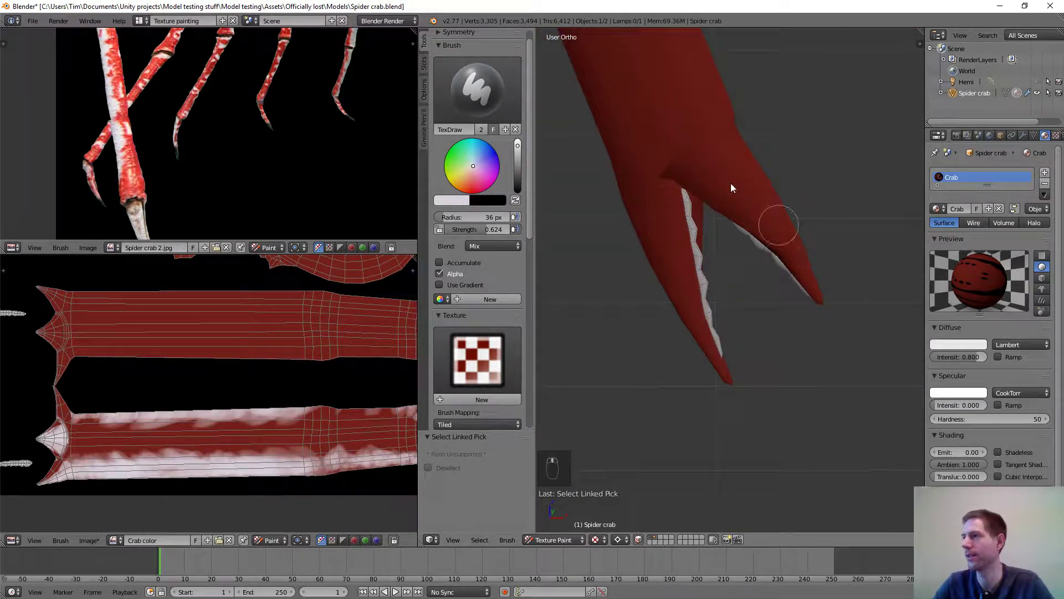
# Paint the side of the shorter pincer white from its tip up to where it joins the leg.
pyautogui.click(731, 184)
pyautogui.click(771, 218)
pyautogui.moveTo(785, 235)
pyautogui.mouseDown()
pyautogui.moveTo(814, 293)
pyautogui.moveTo(738, 229)
pyautogui.moveTo(740, 218)
pyautogui.moveTo(789, 244)
pyautogui.mouseUp()
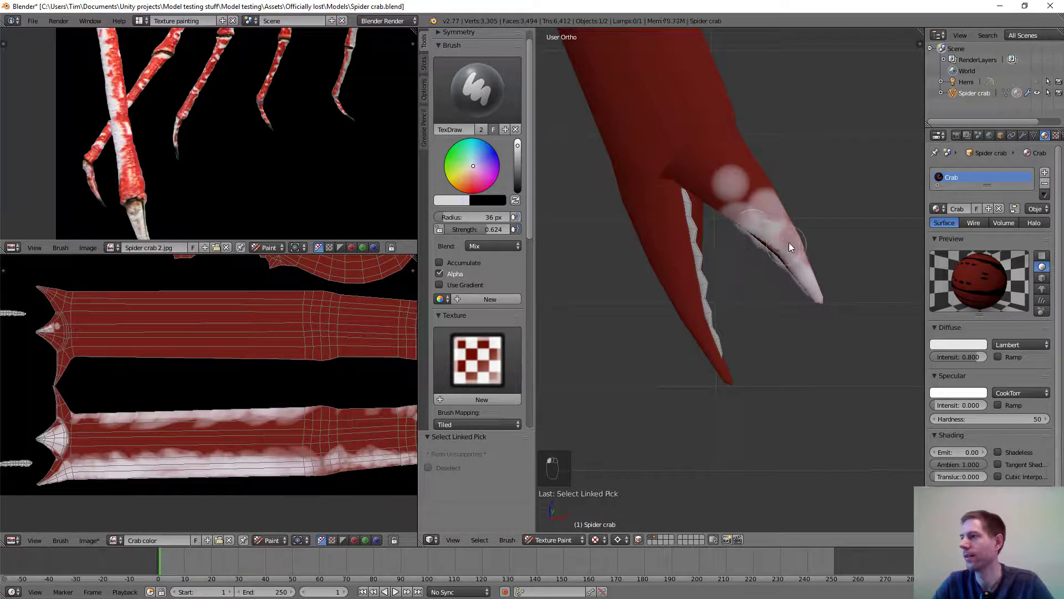
pyautogui.moveTo(746, 197)
pyautogui.mouseDown()
pyautogui.moveTo(687, 175)
pyautogui.moveTo(738, 142)
pyautogui.moveTo(762, 174)
pyautogui.moveTo(723, 169)
pyautogui.moveTo(712, 191)
pyautogui.moveTo(737, 206)
pyautogui.moveTo(760, 198)
pyautogui.mouseUp()
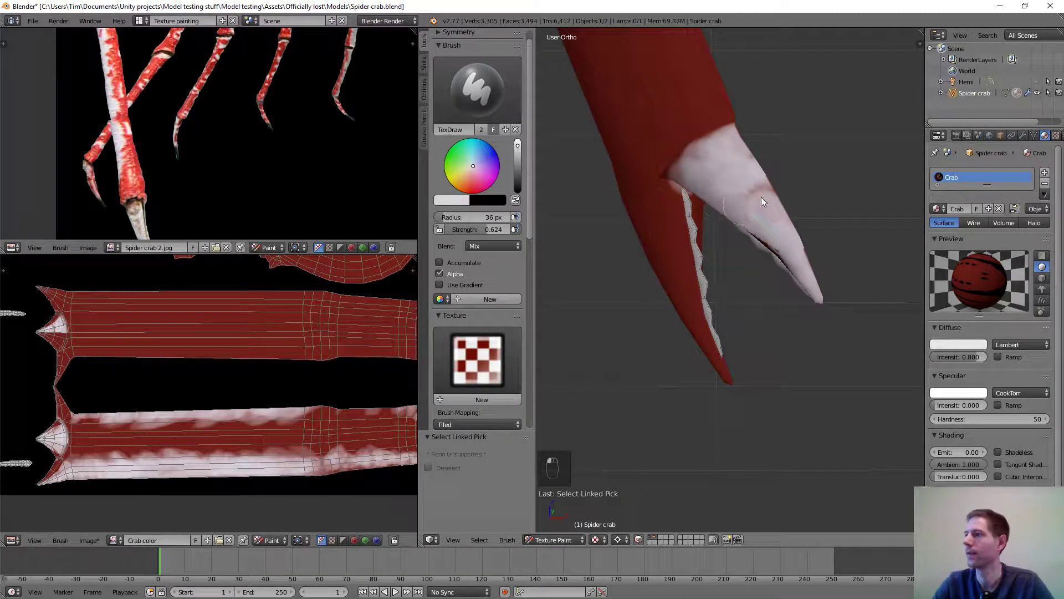
# Cover the shorter pincer's outer surface in solid white and even out the border where it meets the red leg.
pyautogui.moveTo(760, 218)
pyautogui.mouseDown(button='middle')
pyautogui.moveTo(689, 226)
pyautogui.moveTo(610, 213)
pyautogui.mouseUp(button='middle')
pyautogui.moveTo(610, 213)
pyautogui.mouseDown()
pyautogui.moveTo(572, 256)
pyautogui.moveTo(680, 125)
pyautogui.moveTo(712, 157)
pyautogui.moveTo(650, 192)
pyautogui.moveTo(682, 173)
pyautogui.moveTo(630, 184)
pyautogui.moveTo(663, 155)
pyautogui.moveTo(680, 171)
pyautogui.moveTo(658, 174)
pyautogui.moveTo(672, 148)
pyautogui.moveTo(694, 178)
pyautogui.mouseUp()
pyautogui.moveTo(693, 178)
pyautogui.mouseDown(button='middle')
pyautogui.moveTo(708, 199)
pyautogui.moveTo(662, 201)
pyautogui.mouseUp(button='middle')
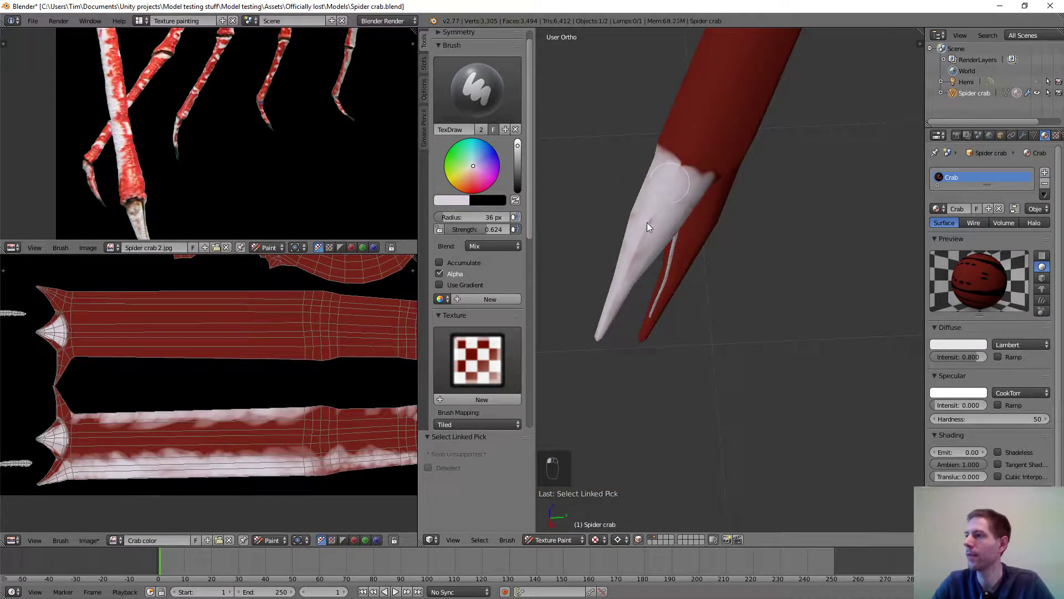
pyautogui.moveTo(646, 223); pyautogui.dragTo(608, 314)
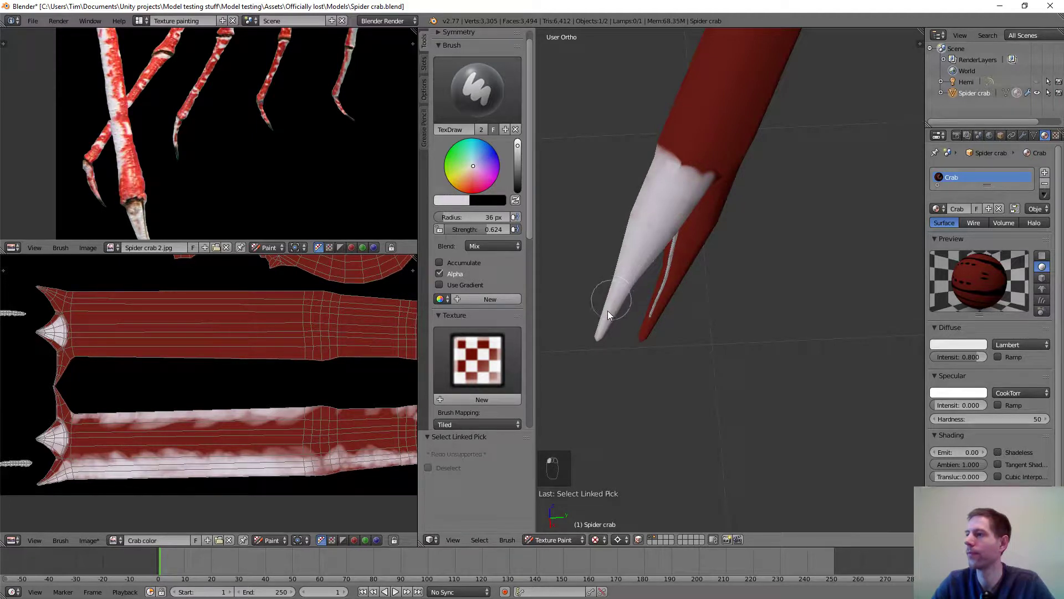
pyautogui.moveTo(663, 282); pyautogui.dragTo(647, 164, button='middle')
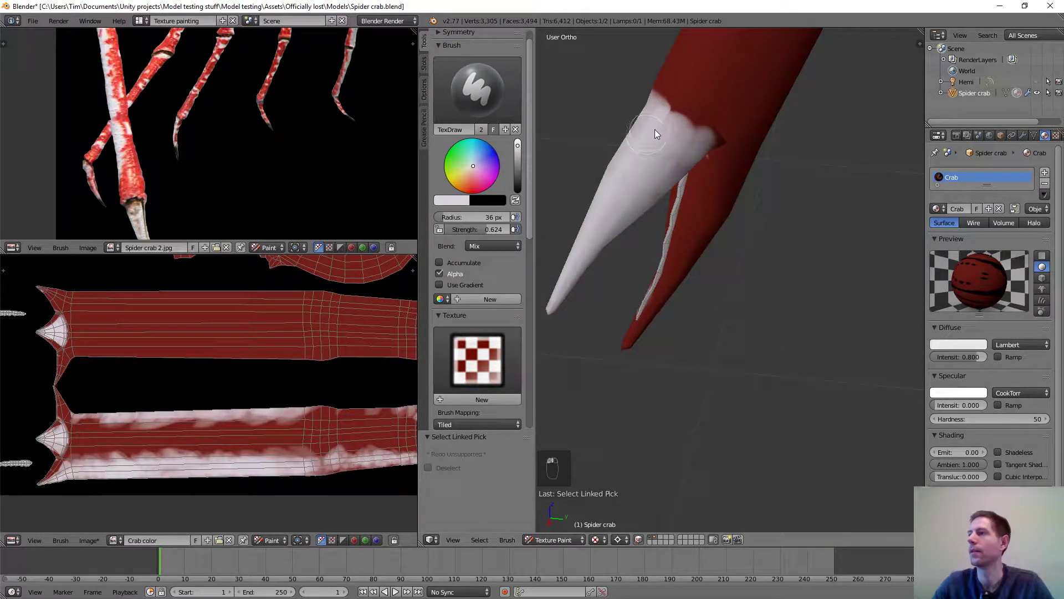
pyautogui.moveTo(661, 122)
pyautogui.mouseDown()
pyautogui.moveTo(693, 144)
pyautogui.moveTo(686, 161)
pyautogui.mouseUp()
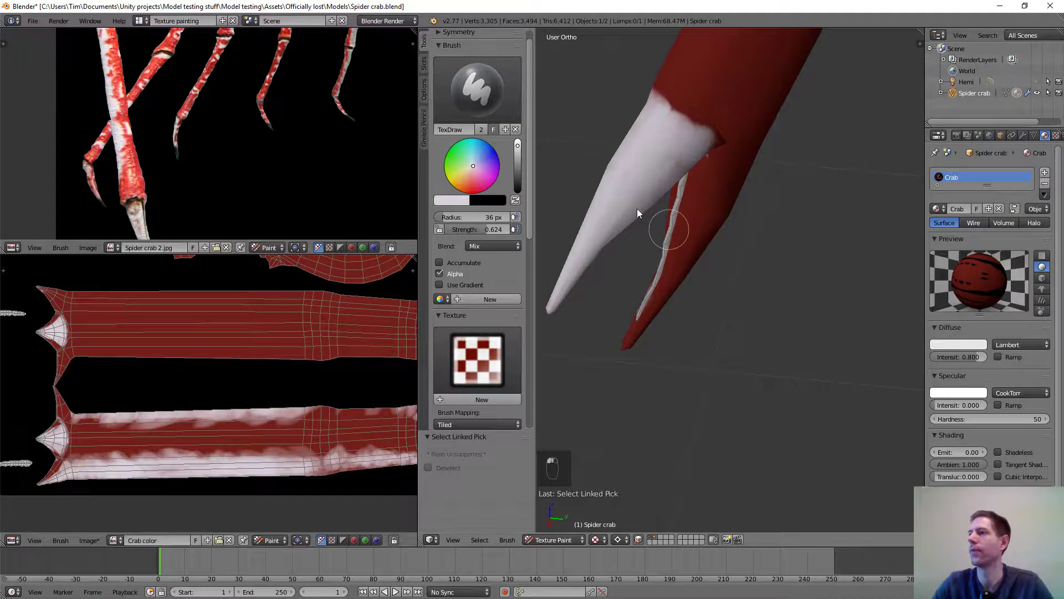
# Paint the shorter pincer's inner surfaces white on both sides of its teeth and into the corner between the pincers.
pyautogui.moveTo(636, 208); pyautogui.dragTo(857, 211, button='middle')
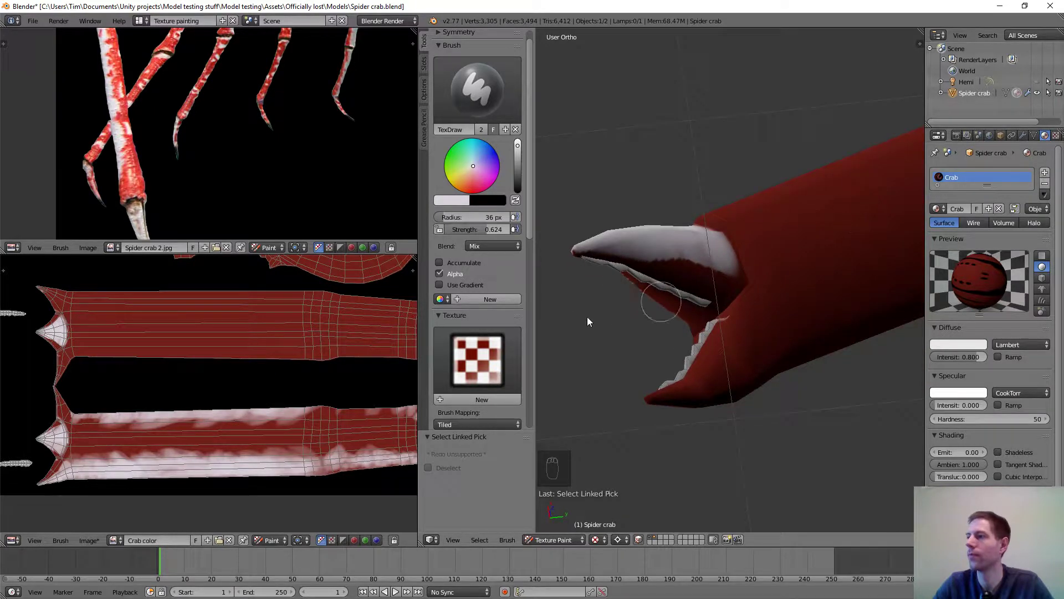
pyautogui.moveTo(632, 282)
pyautogui.mouseDown()
pyautogui.moveTo(663, 283)
pyautogui.moveTo(644, 269)
pyautogui.moveTo(720, 276)
pyautogui.moveTo(681, 257)
pyautogui.moveTo(654, 261)
pyautogui.moveTo(689, 299)
pyautogui.mouseUp()
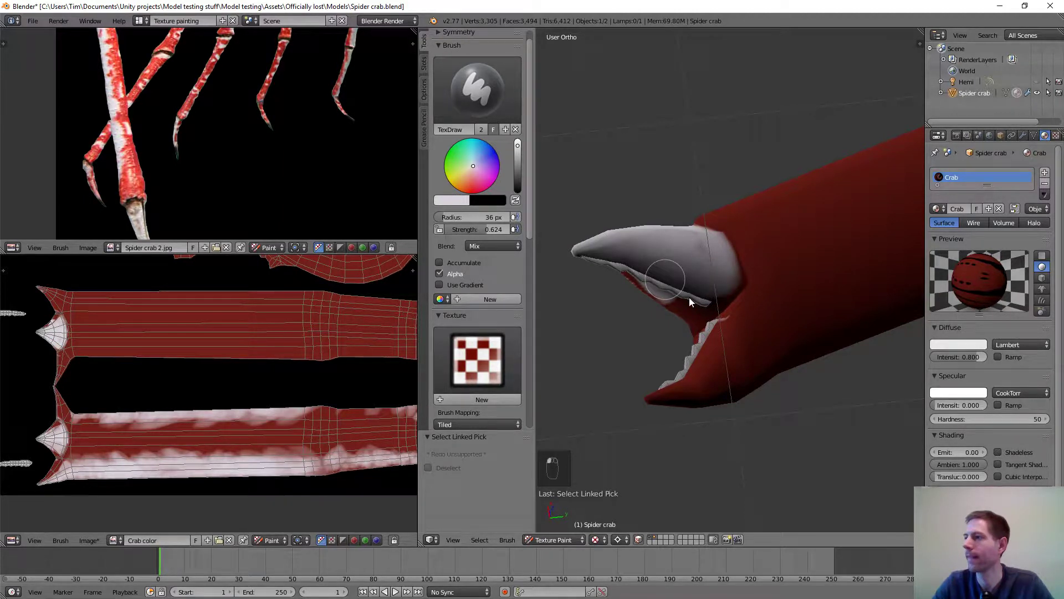
pyautogui.moveTo(685, 291)
pyautogui.mouseDown(button='middle')
pyautogui.moveTo(727, 282)
pyautogui.moveTo(820, 298)
pyautogui.moveTo(776, 266)
pyautogui.mouseUp(button='middle')
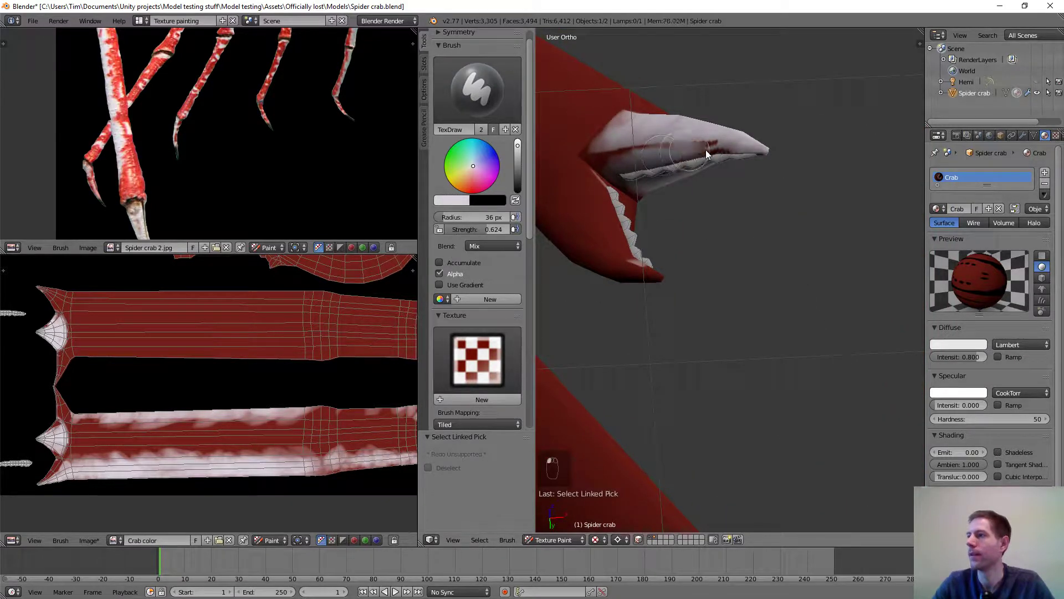
pyautogui.moveTo(724, 149); pyautogui.dragTo(686, 160)
pyautogui.moveTo(686, 159)
pyautogui.keyDown('shift'); pyautogui.mouseDown(button='middle')
pyautogui.moveTo(769, 232)
pyautogui.moveTo(713, 205)
pyautogui.mouseUp(button='middle'); pyautogui.keyUp('shift')
pyautogui.scroll(2, 713, 205)
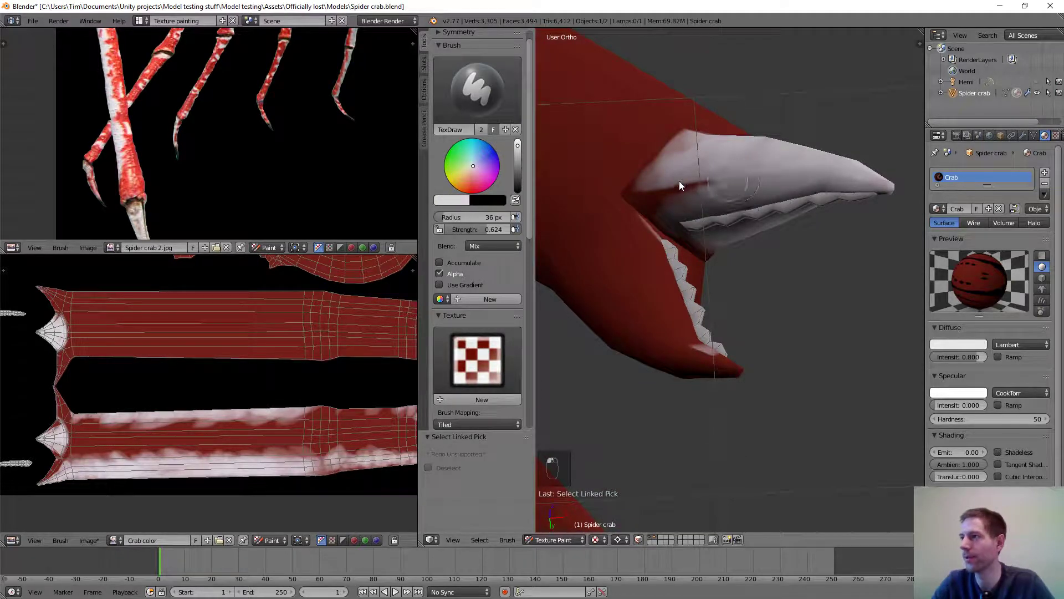
pyautogui.scroll(1, 690, 205)
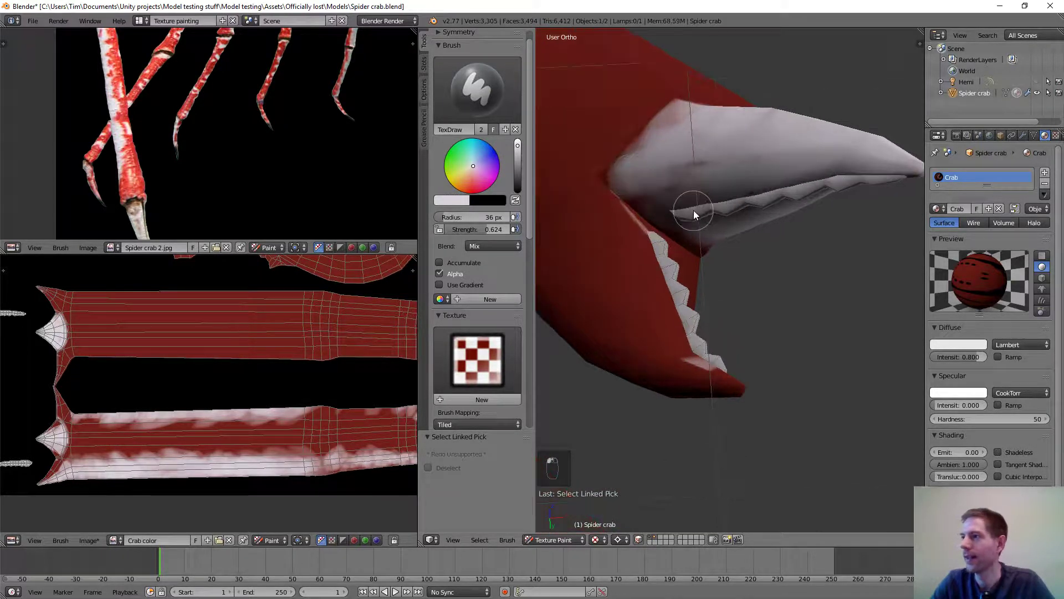
pyautogui.moveTo(693, 210); pyautogui.dragTo(653, 204, button='middle')
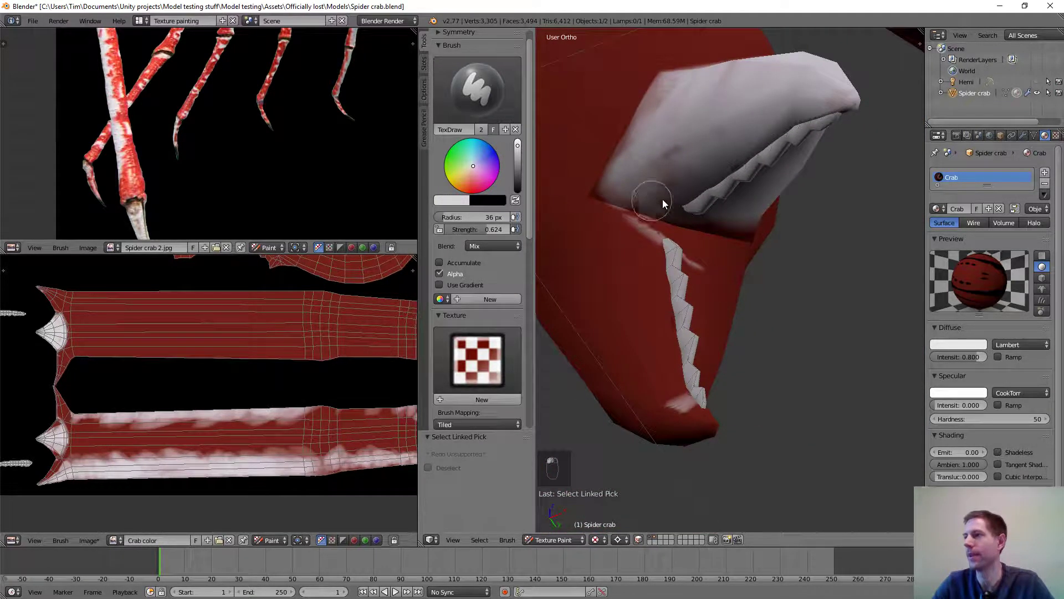
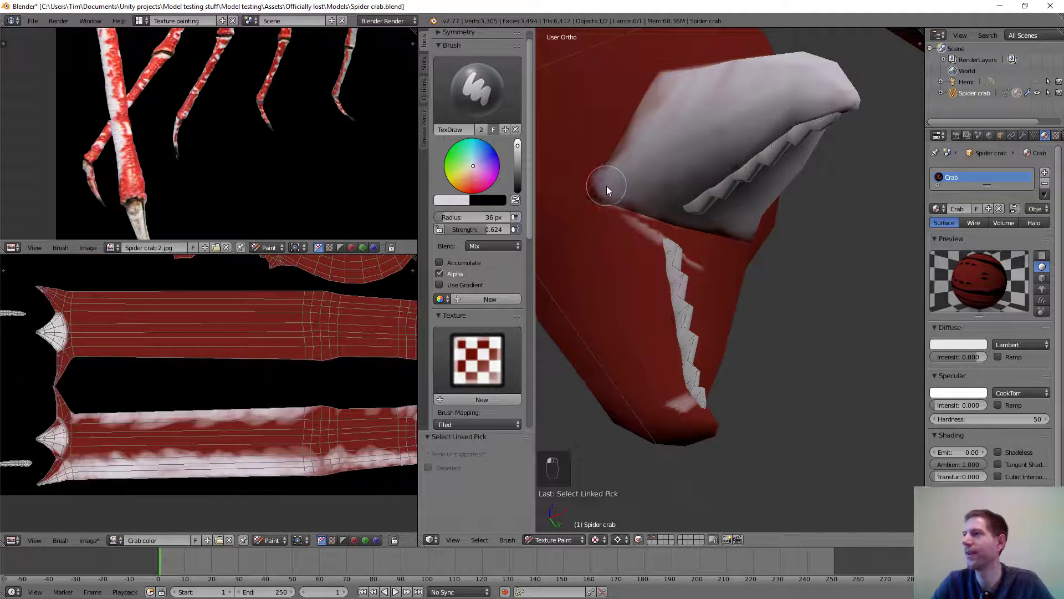
# Paint the outer underside of the claw's longer pincer white down to its tip.
pyautogui.moveTo(667, 129); pyautogui.dragTo(751, 214, button='middle')
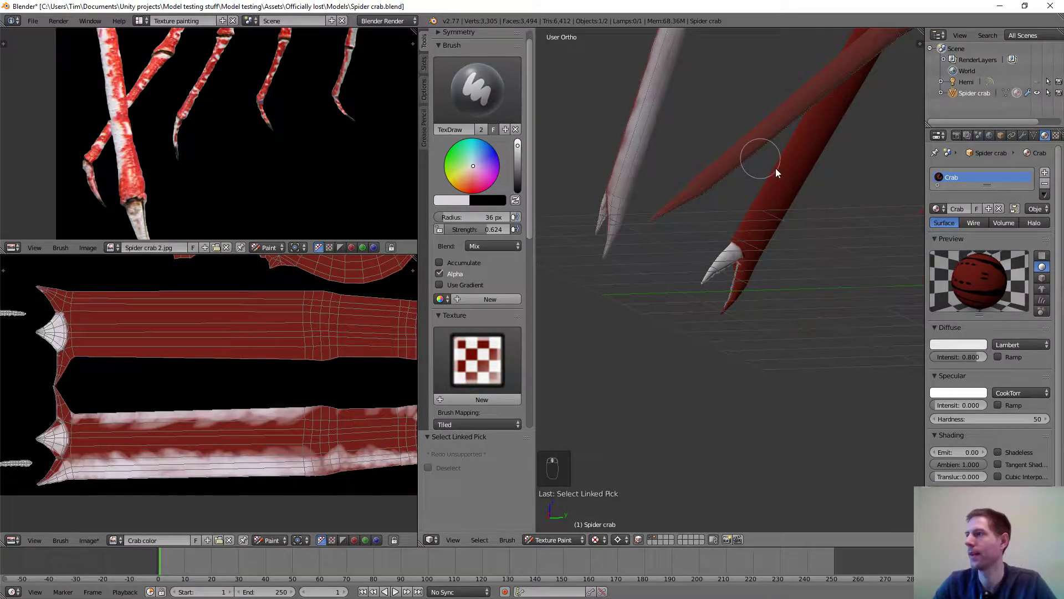
pyautogui.moveTo(776, 168); pyautogui.dragTo(804, 217, button='middle')
pyautogui.scroll(-4, 797, 217)
pyautogui.scroll(5, 704, 245)
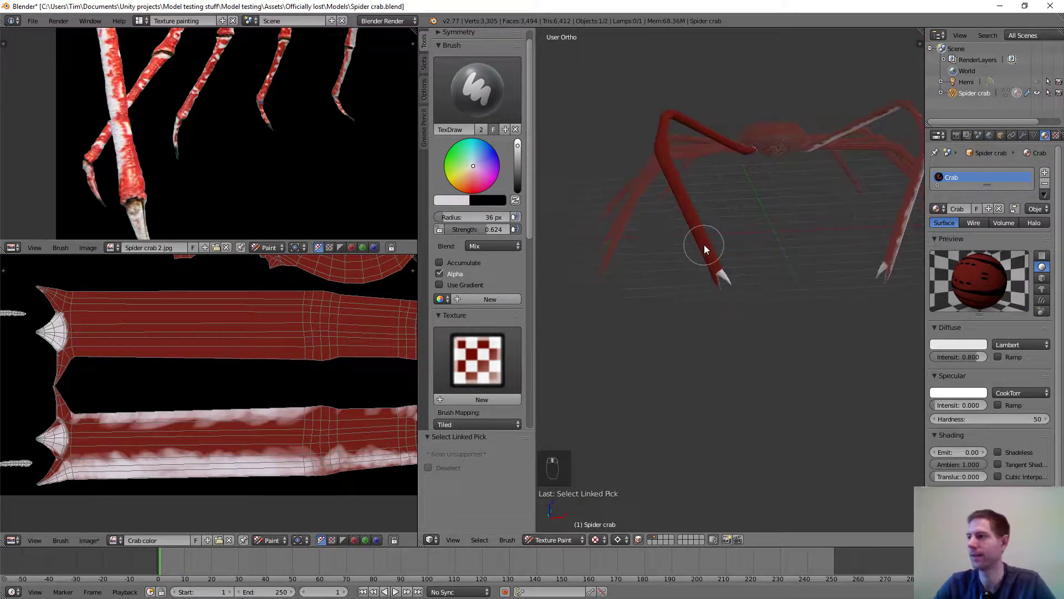
pyautogui.moveTo(660, 258); pyautogui.dragTo(734, 291, button='middle')
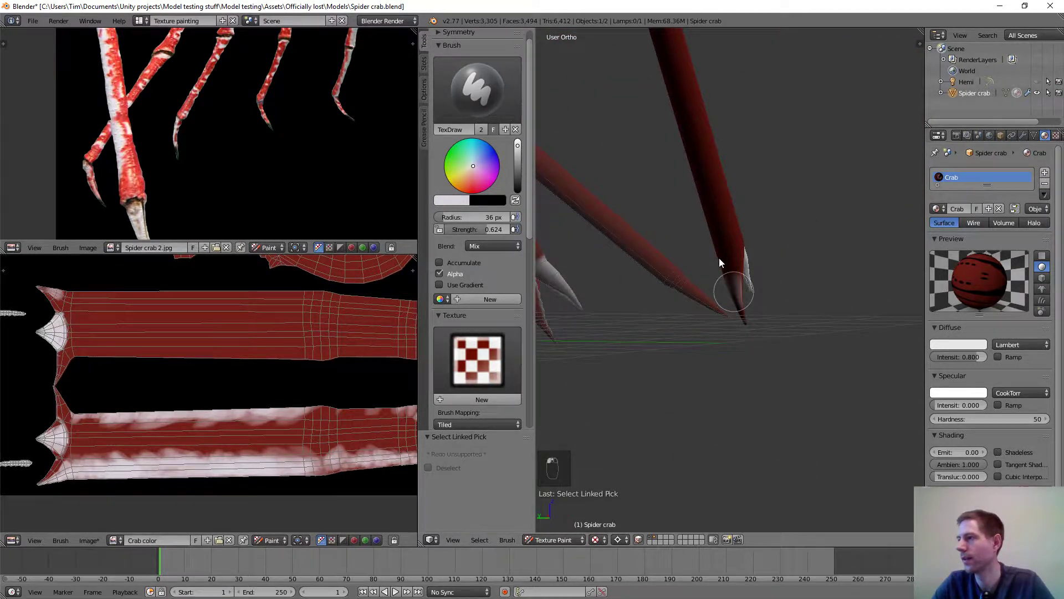
pyautogui.scroll(5, 719, 257)
pyautogui.moveTo(727, 284)
pyautogui.mouseDown()
pyautogui.moveTo(728, 348)
pyautogui.moveTo(748, 382)
pyautogui.mouseUp()
# Paint a white band from the base of the longer pincer up the underside of the leg's end segment.
pyautogui.moveTo(710, 216); pyautogui.dragTo(721, 246)
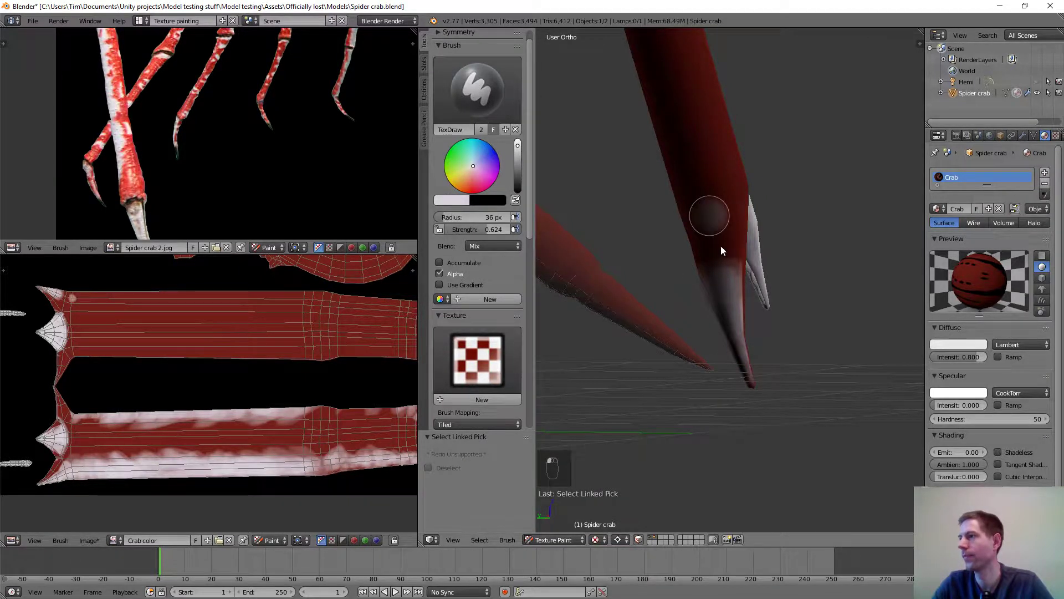
pyautogui.moveTo(687, 159); pyautogui.dragTo(652, 98)
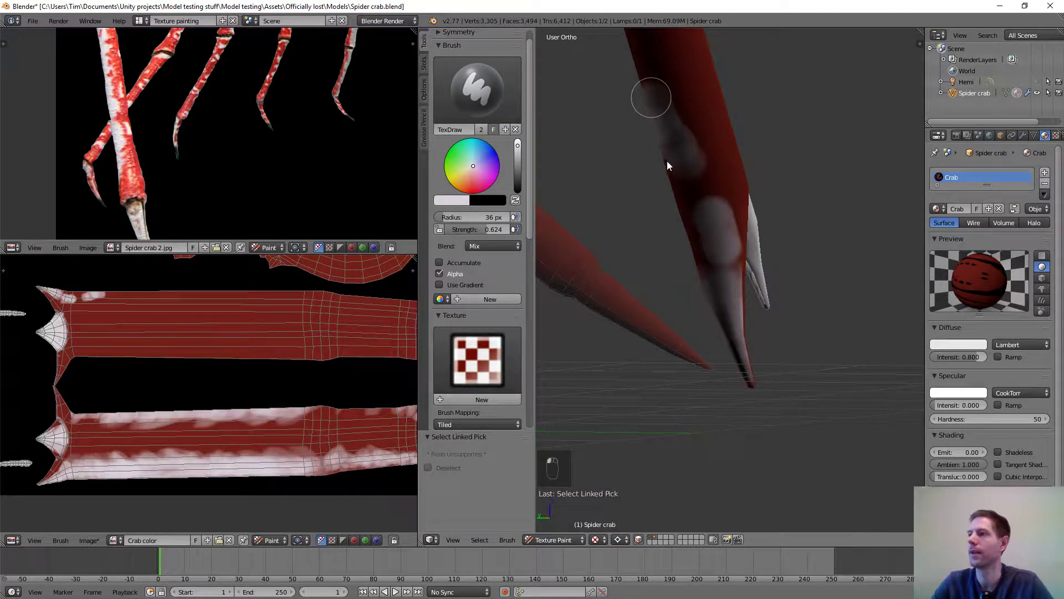
pyautogui.moveTo(667, 161); pyautogui.dragTo(674, 215, button='middle')
pyautogui.moveTo(687, 226); pyautogui.dragTo(704, 288)
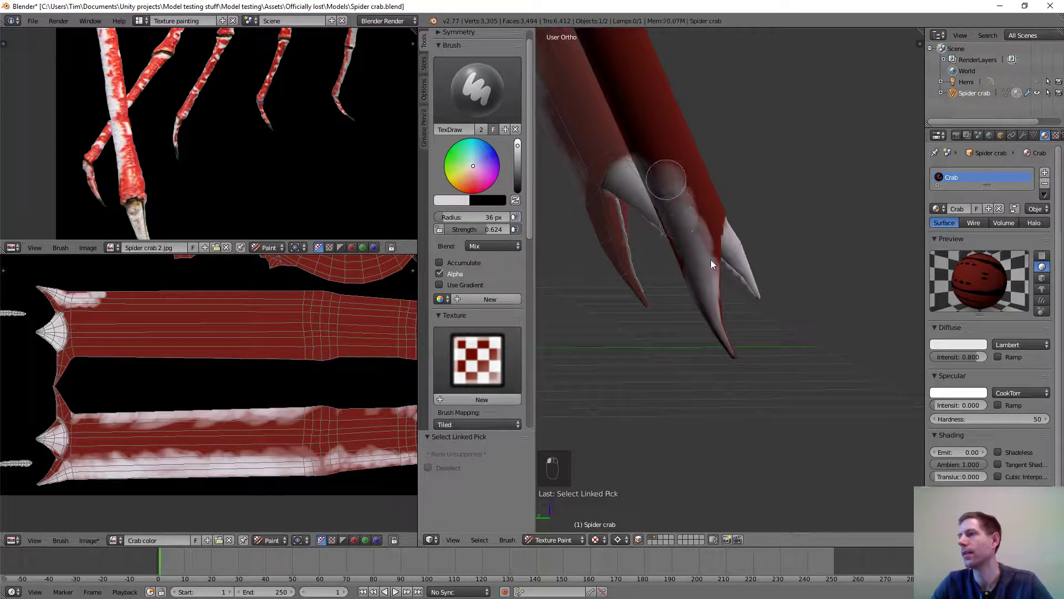
pyautogui.moveTo(710, 260)
pyautogui.mouseDown(button='middle')
pyautogui.moveTo(621, 258)
pyautogui.moveTo(633, 283)
pyautogui.mouseUp(button='middle')
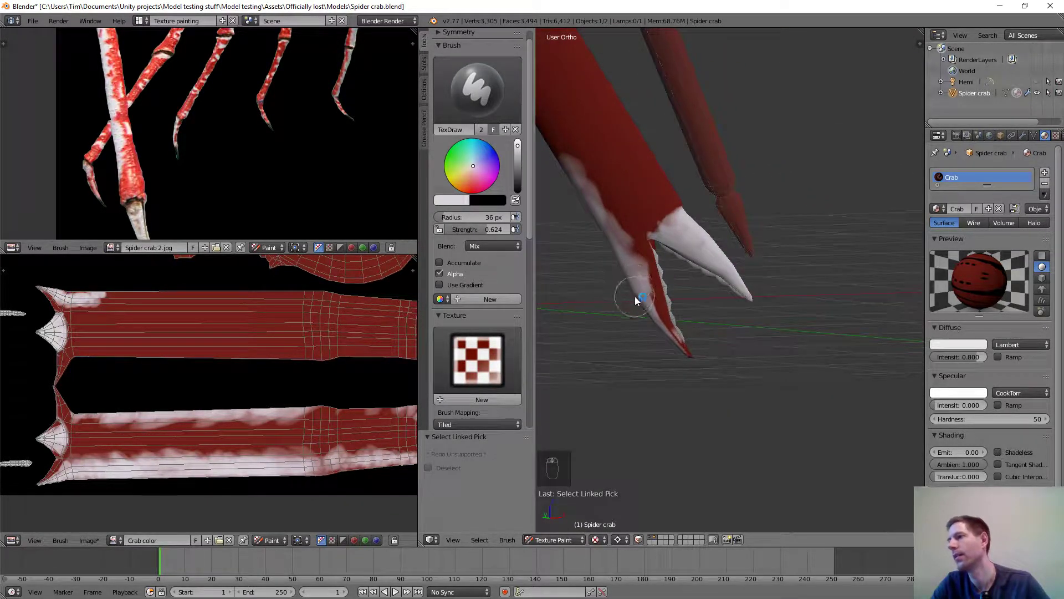
pyautogui.moveTo(635, 297)
pyautogui.mouseDown()
pyautogui.moveTo(640, 304)
pyautogui.moveTo(614, 219)
pyautogui.moveTo(568, 175)
pyautogui.moveTo(556, 145)
pyautogui.mouseUp()
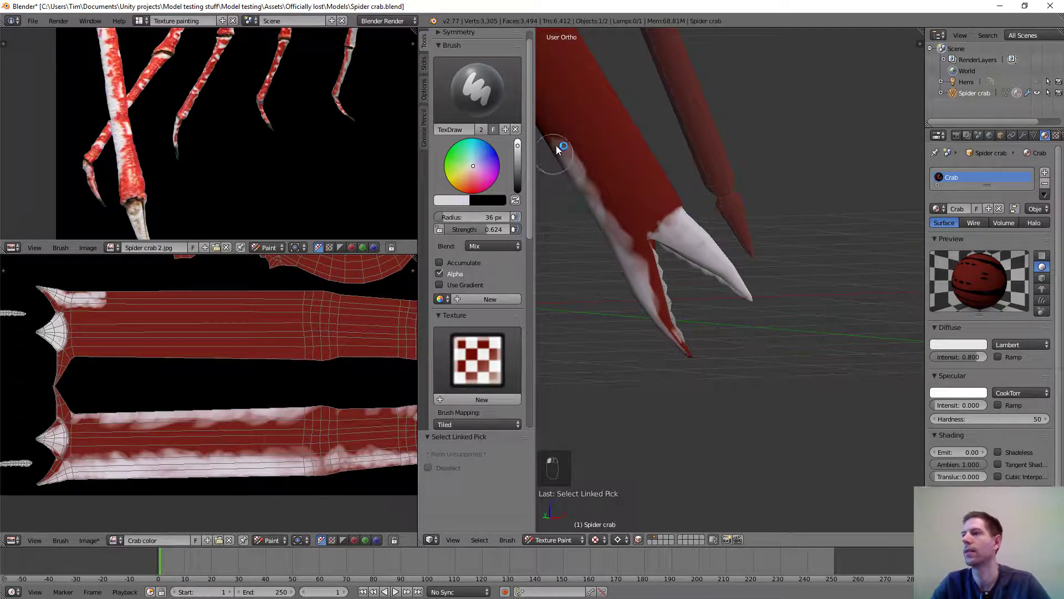
pyautogui.moveTo(669, 178); pyautogui.dragTo(688, 184, button='middle')
pyautogui.moveTo(591, 110); pyautogui.dragTo(597, 99)
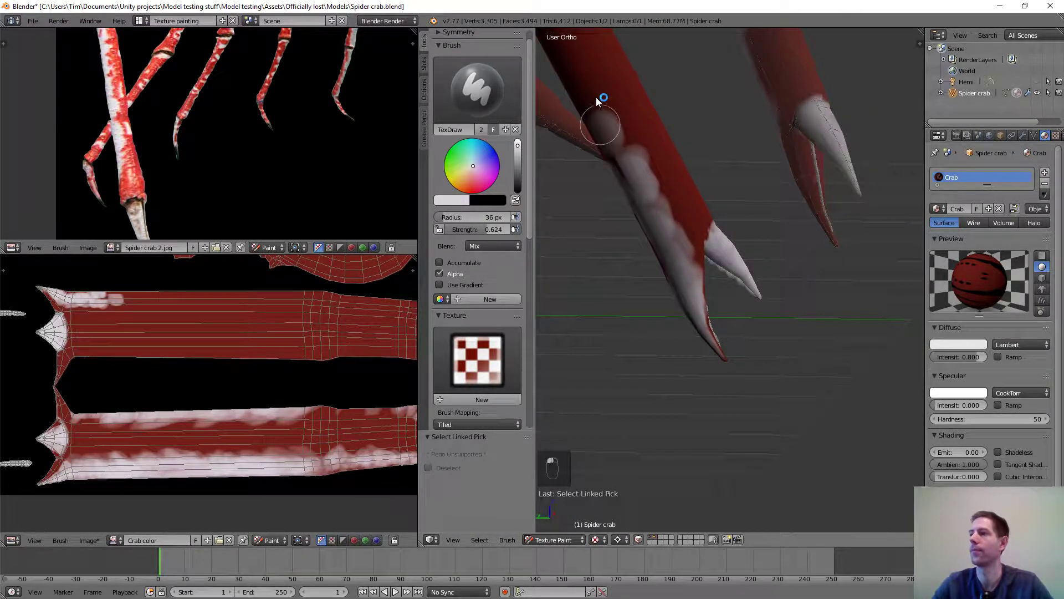
# Extend the white band along the rest of the end segment's underside and past its upper joint.
pyautogui.moveTo(596, 98)
pyautogui.mouseDown(button='middle')
pyautogui.moveTo(648, 122)
pyautogui.moveTo(723, 242)
pyautogui.mouseUp(button='middle')
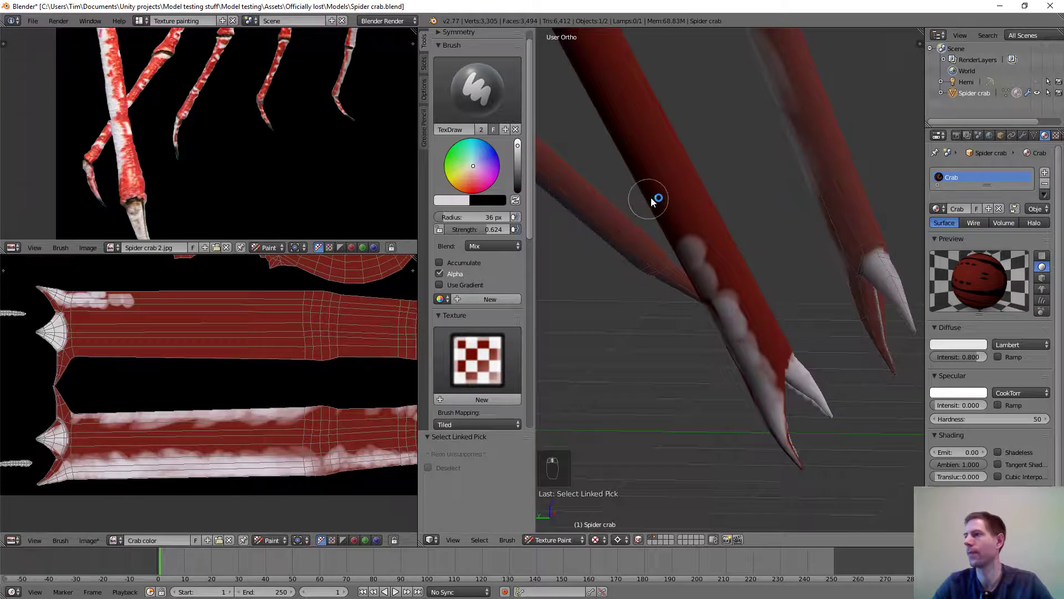
pyautogui.moveTo(655, 198)
pyautogui.mouseDown()
pyautogui.moveTo(680, 221)
pyautogui.moveTo(693, 272)
pyautogui.moveTo(744, 339)
pyautogui.moveTo(691, 270)
pyautogui.moveTo(696, 254)
pyautogui.moveTo(581, 52)
pyautogui.moveTo(688, 217)
pyautogui.mouseUp()
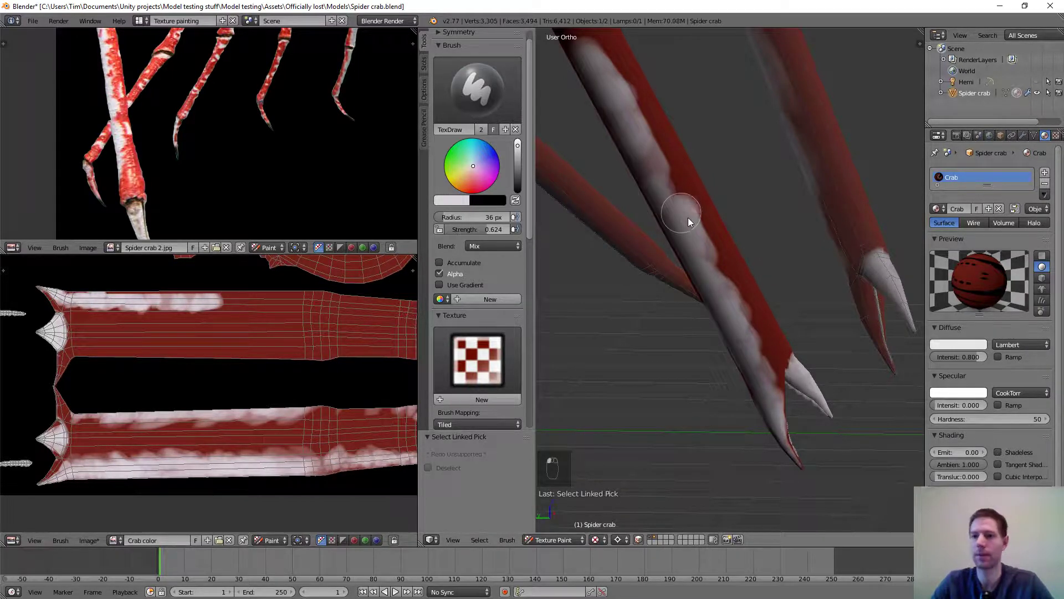
pyautogui.moveTo(687, 217)
pyautogui.mouseDown(button='middle')
pyautogui.moveTo(797, 215)
pyautogui.moveTo(800, 203)
pyautogui.moveTo(736, 266)
pyautogui.moveTo(752, 324)
pyautogui.moveTo(741, 184)
pyautogui.moveTo(703, 223)
pyautogui.moveTo(650, 230)
pyautogui.moveTo(863, 218)
pyautogui.moveTo(739, 277)
pyautogui.moveTo(788, 221)
pyautogui.mouseUp(button='middle')
pyautogui.moveTo(789, 221)
pyautogui.mouseDown()
pyautogui.moveTo(769, 199)
pyautogui.moveTo(823, 288)
pyautogui.moveTo(784, 221)
pyautogui.mouseUp()
pyautogui.moveTo(749, 161)
pyautogui.mouseDown()
pyautogui.moveTo(761, 168)
pyautogui.moveTo(742, 135)
pyautogui.moveTo(666, 86)
pyautogui.moveTo(717, 111)
pyautogui.moveTo(714, 122)
pyautogui.mouseUp()
# Paint the underside of the leg's short middle segment white and carry it around the bend.
pyautogui.scroll(-7, 714, 123)
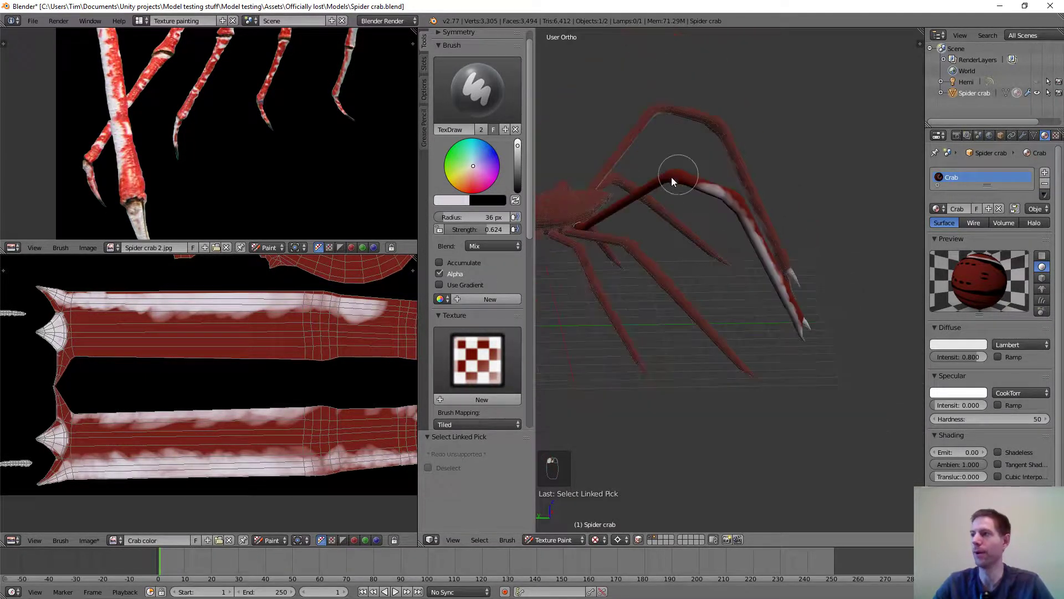
pyautogui.scroll(6, 680, 232)
pyautogui.scroll(6, 680, 231)
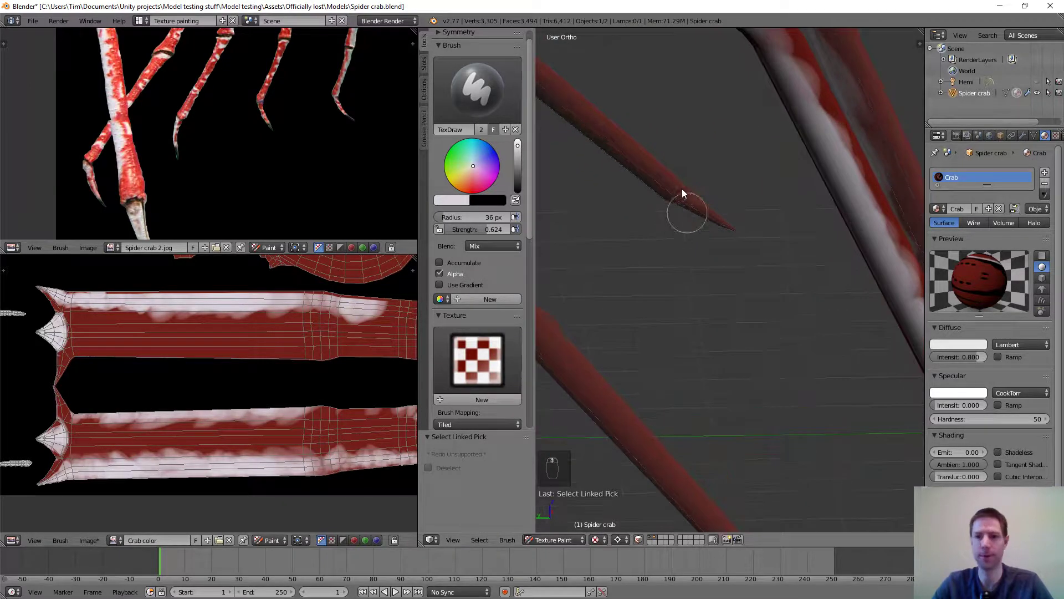
pyautogui.moveTo(765, 237)
pyautogui.mouseDown()
pyautogui.moveTo(776, 218)
pyautogui.moveTo(803, 242)
pyautogui.moveTo(831, 308)
pyautogui.mouseUp()
pyautogui.keyDown('shift'); pyautogui.moveTo(670, 184); pyautogui.dragTo(804, 298, button='middle'); pyautogui.keyUp('shift')
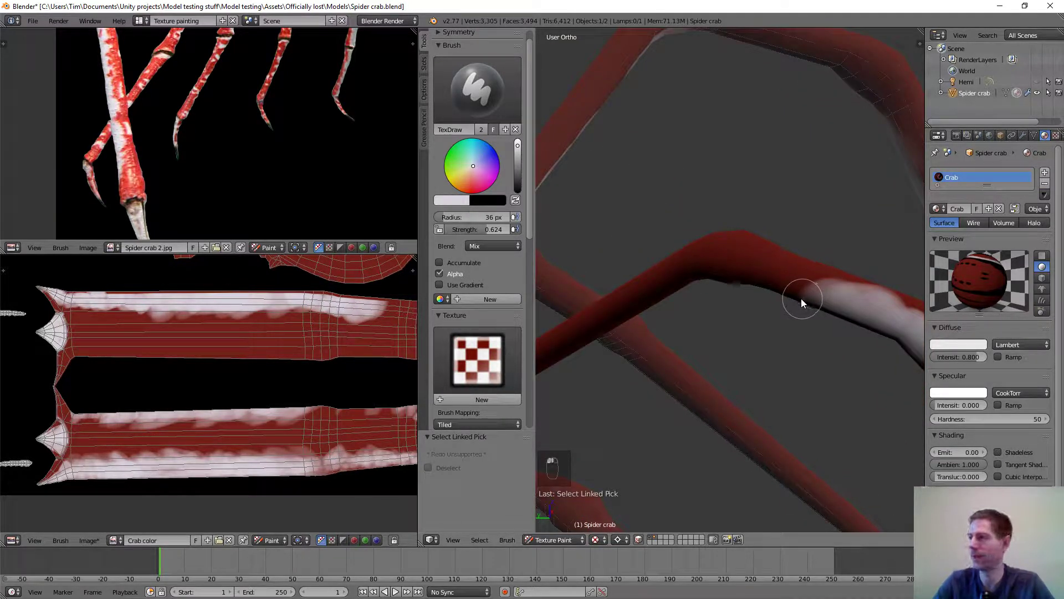
pyautogui.moveTo(799, 296)
pyautogui.mouseDown()
pyautogui.moveTo(737, 271)
pyautogui.moveTo(677, 290)
pyautogui.mouseUp()
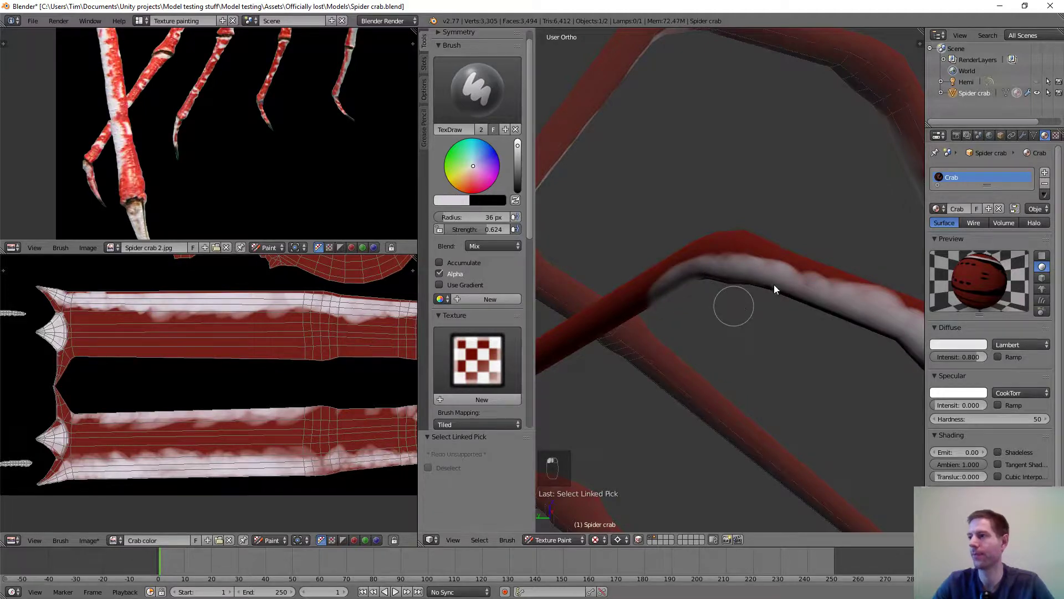
# Continue the white band from the bend down the underside of the leg's upper segment toward the body.
pyautogui.keyDown('shift'); pyautogui.moveTo(774, 284); pyautogui.dragTo(889, 237, button='middle'); pyautogui.keyUp('shift')
pyautogui.scroll(-2, 859, 247)
pyautogui.scroll(3, 803, 235)
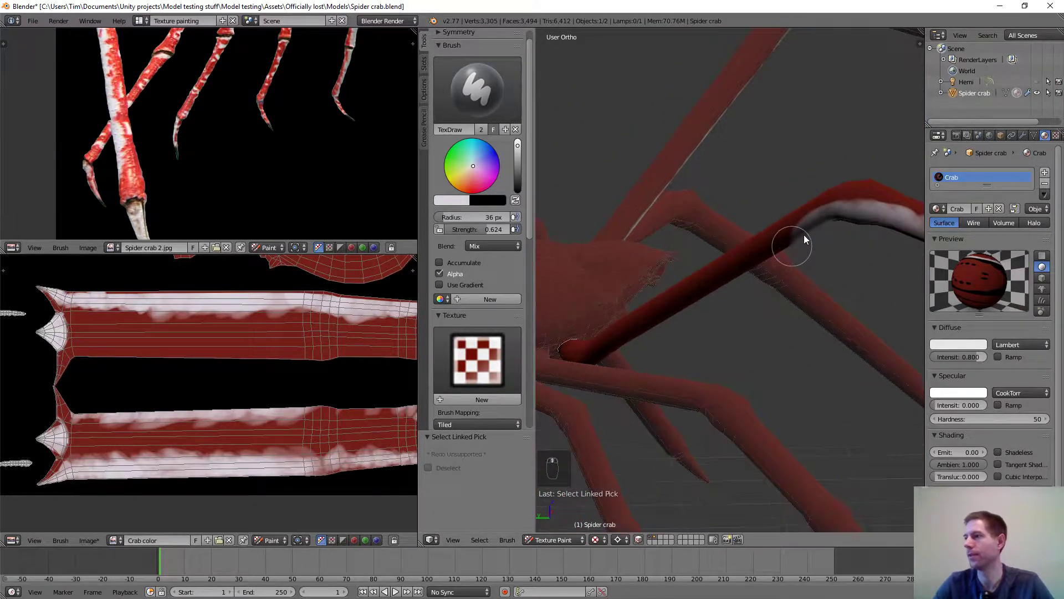
pyautogui.moveTo(823, 218); pyautogui.dragTo(732, 280)
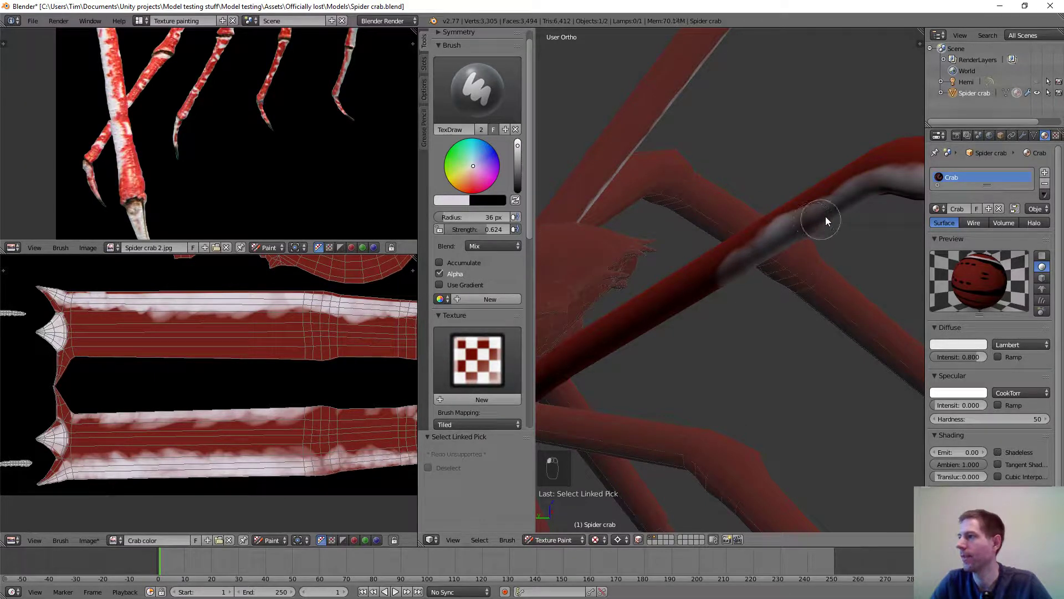
pyautogui.moveTo(826, 217)
pyautogui.mouseDown()
pyautogui.moveTo(842, 205)
pyautogui.moveTo(624, 343)
pyautogui.moveTo(677, 298)
pyautogui.moveTo(712, 292)
pyautogui.mouseUp()
pyautogui.moveTo(710, 288)
pyautogui.mouseDown(button='middle')
pyautogui.moveTo(699, 332)
pyautogui.moveTo(774, 315)
pyautogui.moveTo(800, 282)
pyautogui.mouseUp(button='middle')
pyautogui.moveTo(780, 255)
pyautogui.mouseDown()
pyautogui.moveTo(760, 279)
pyautogui.moveTo(796, 274)
pyautogui.moveTo(783, 262)
pyautogui.mouseUp()
pyautogui.moveTo(741, 292); pyautogui.dragTo(715, 303)
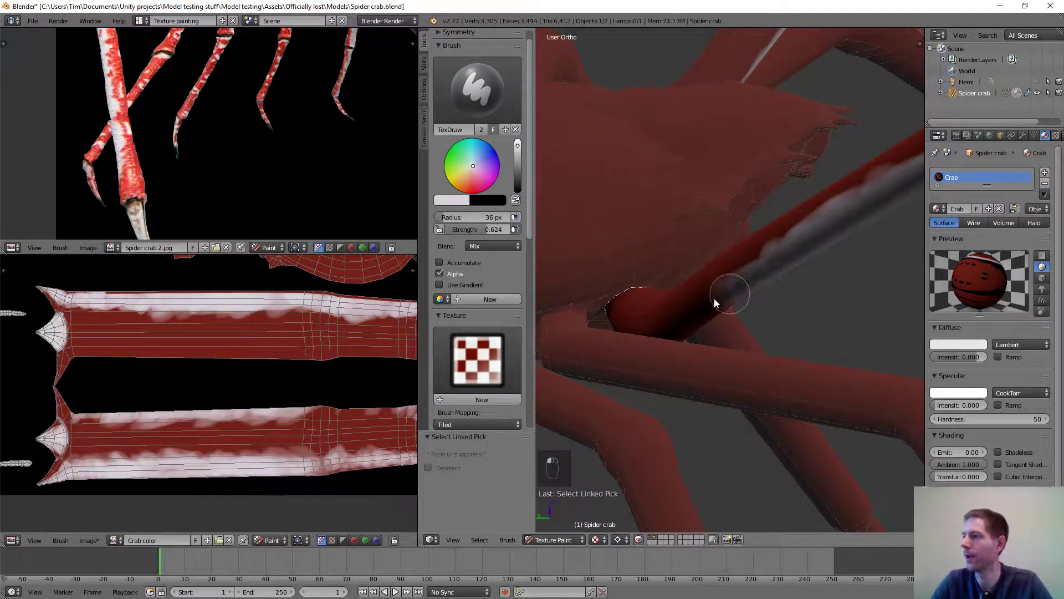
# Paint the underside of the leg's base white right up to where it attaches to the body.
pyautogui.moveTo(710, 314)
pyautogui.mouseDown(button='middle')
pyautogui.moveTo(708, 294)
pyautogui.moveTo(726, 318)
pyautogui.moveTo(701, 337)
pyautogui.moveTo(724, 388)
pyautogui.moveTo(700, 381)
pyautogui.moveTo(715, 388)
pyautogui.moveTo(733, 300)
pyautogui.moveTo(716, 281)
pyautogui.mouseUp(button='middle')
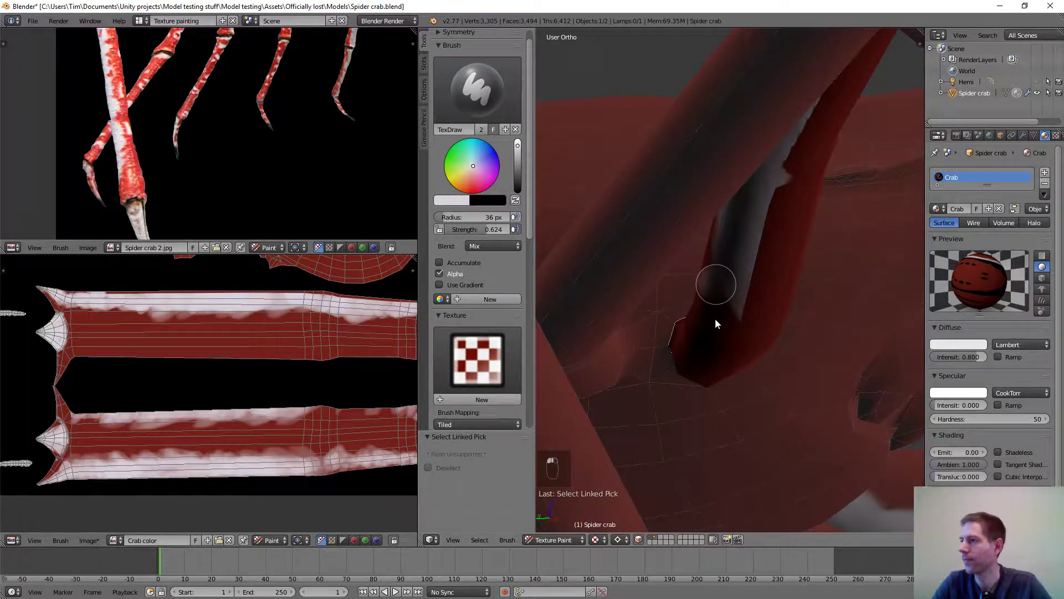
pyautogui.moveTo(714, 323); pyautogui.dragTo(765, 228, button='middle')
pyautogui.moveTo(856, 161); pyautogui.dragTo(655, 271, button='middle')
pyautogui.moveTo(747, 221); pyautogui.dragTo(673, 338, button='middle')
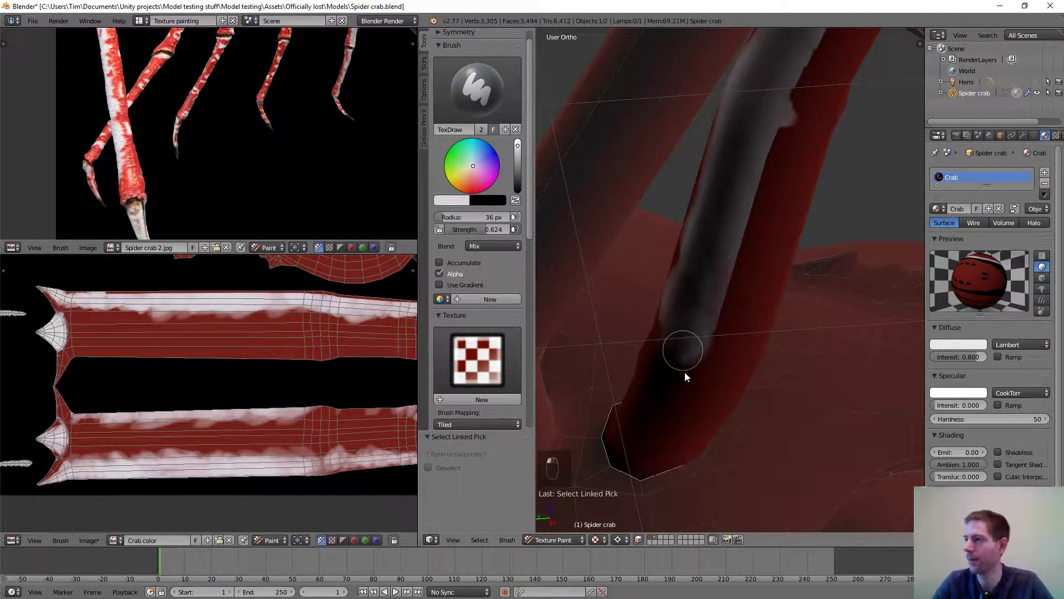
pyautogui.moveTo(675, 382); pyautogui.dragTo(673, 227, button='middle')
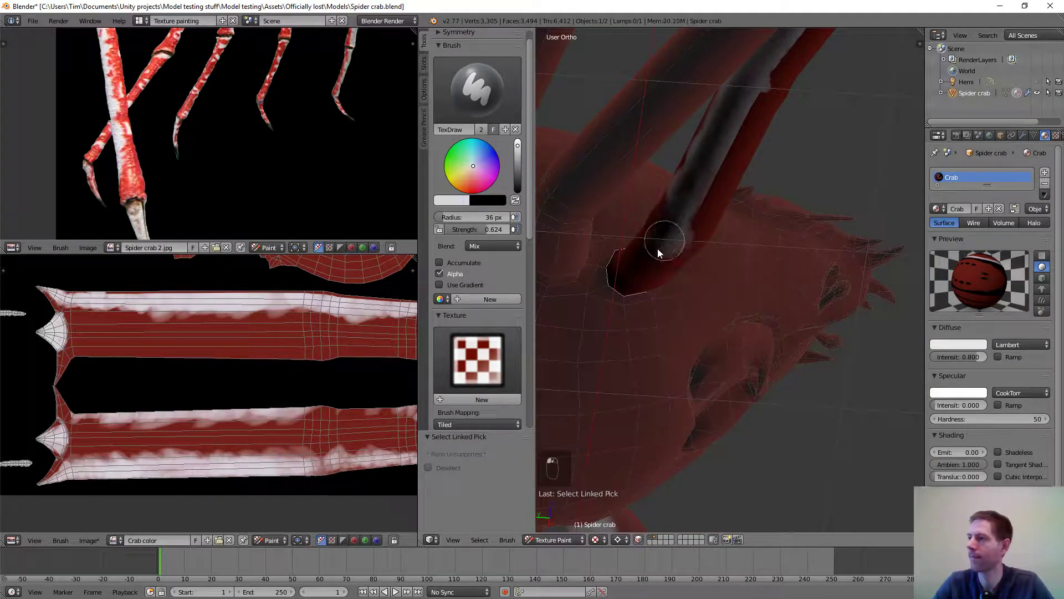
pyautogui.moveTo(659, 253); pyautogui.dragTo(618, 286)
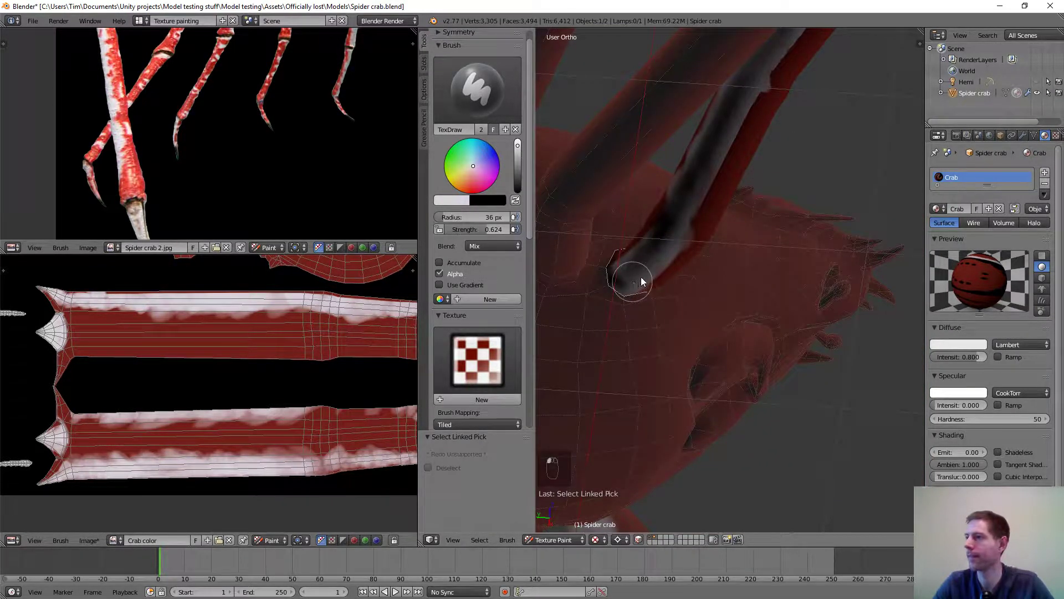
pyautogui.moveTo(669, 257)
pyautogui.mouseDown()
pyautogui.moveTo(694, 200)
pyautogui.moveTo(674, 250)
pyautogui.moveTo(702, 272)
pyautogui.mouseUp()
# Widen the white band on the other side of the upper segment, working outward from the leg's base.
pyautogui.moveTo(702, 271); pyautogui.dragTo(810, 217, button='middle')
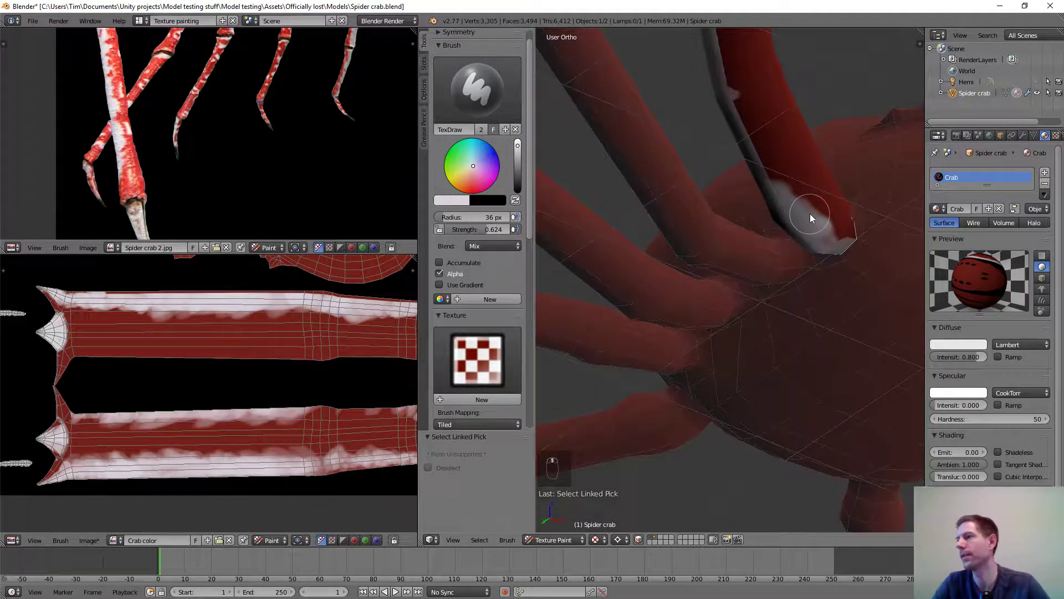
pyautogui.moveTo(770, 188)
pyautogui.mouseDown()
pyautogui.moveTo(738, 100)
pyautogui.moveTo(800, 213)
pyautogui.moveTo(781, 206)
pyautogui.mouseUp()
pyautogui.moveTo(781, 202); pyautogui.dragTo(759, 171, button='middle')
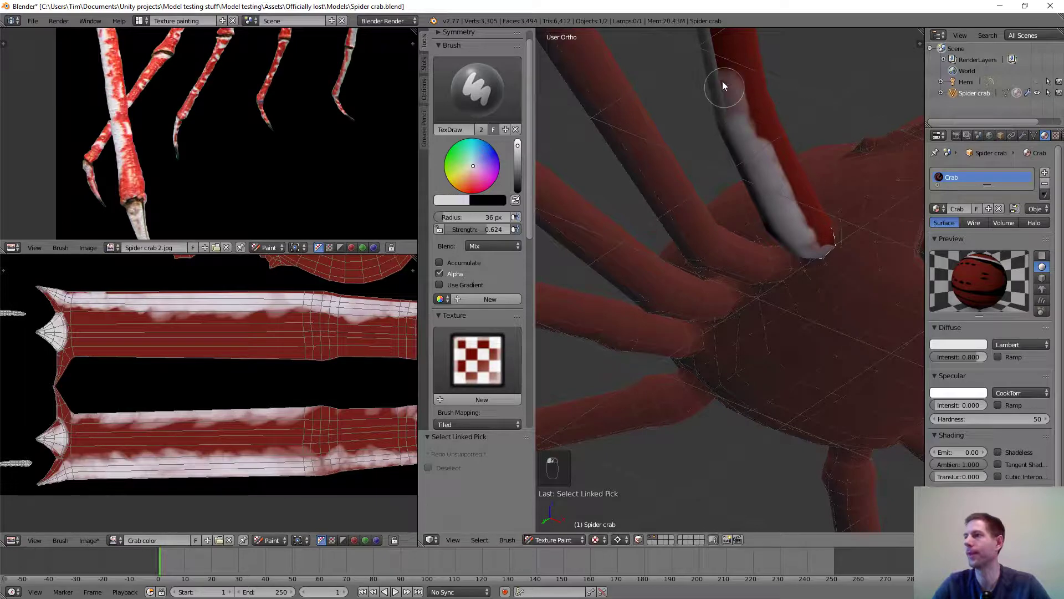
pyautogui.moveTo(737, 124)
pyautogui.mouseDown(button='middle')
pyautogui.moveTo(770, 254)
pyautogui.moveTo(762, 279)
pyautogui.mouseUp(button='middle')
pyautogui.moveTo(767, 296); pyautogui.dragTo(756, 210)
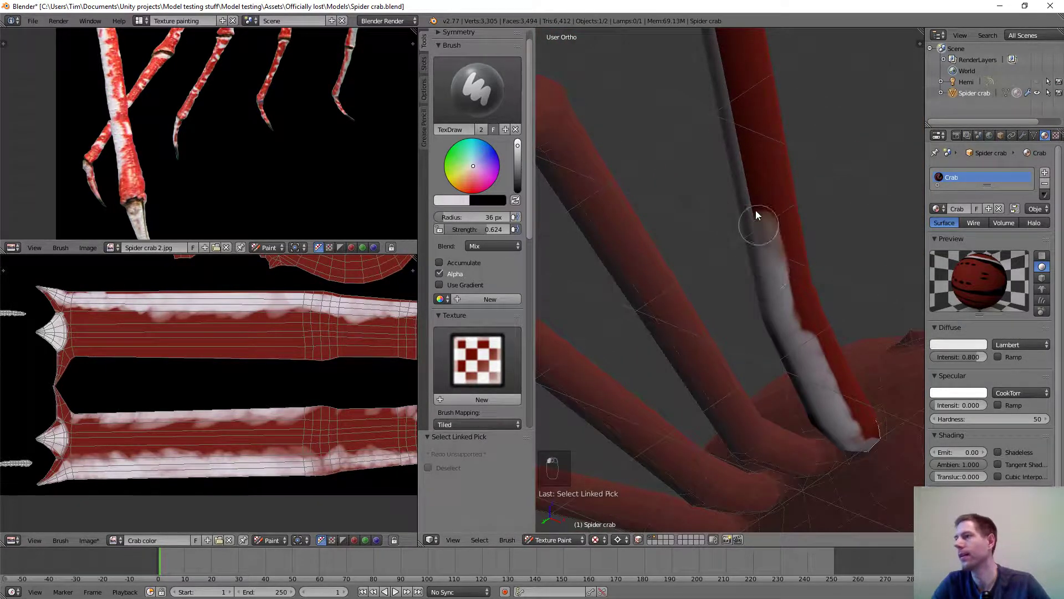
pyautogui.moveTo(746, 143); pyautogui.dragTo(733, 49)
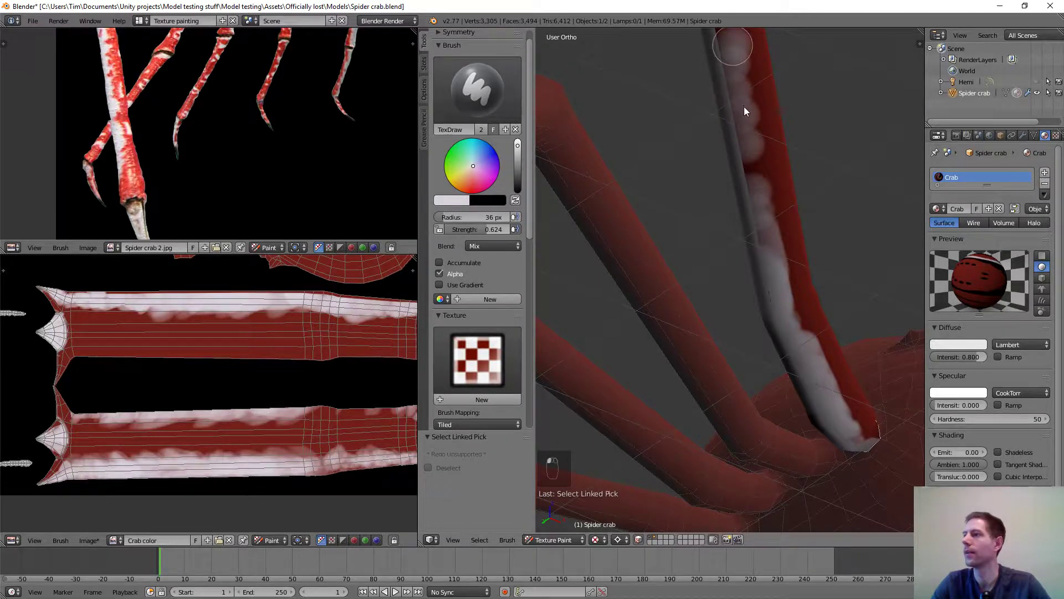
pyautogui.moveTo(744, 111)
pyautogui.mouseDown()
pyautogui.moveTo(768, 272)
pyautogui.moveTo(737, 171)
pyautogui.moveTo(719, 63)
pyautogui.moveTo(730, 41)
pyautogui.moveTo(743, 97)
pyautogui.moveTo(750, 179)
pyautogui.moveTo(717, 73)
pyautogui.moveTo(726, 71)
pyautogui.moveTo(719, 42)
pyautogui.mouseUp()
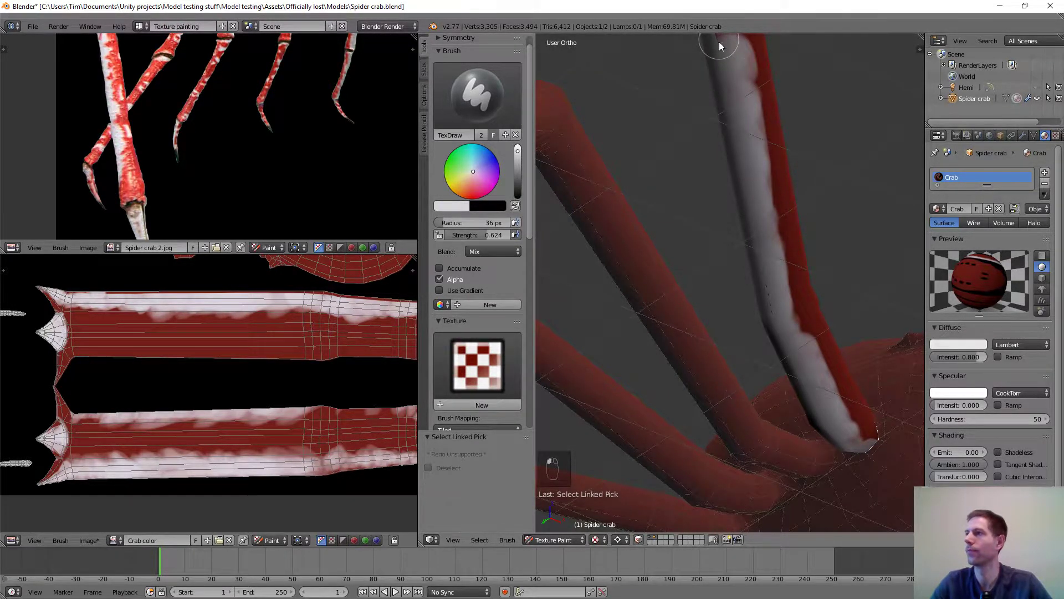
# Fill the remaining red on the outer part of the upper segment's underside with white up to the bend.
pyautogui.scroll(-3, 736, 138)
pyautogui.moveTo(736, 138); pyautogui.dragTo(742, 298, button='middle')
pyautogui.scroll(3, 701, 179)
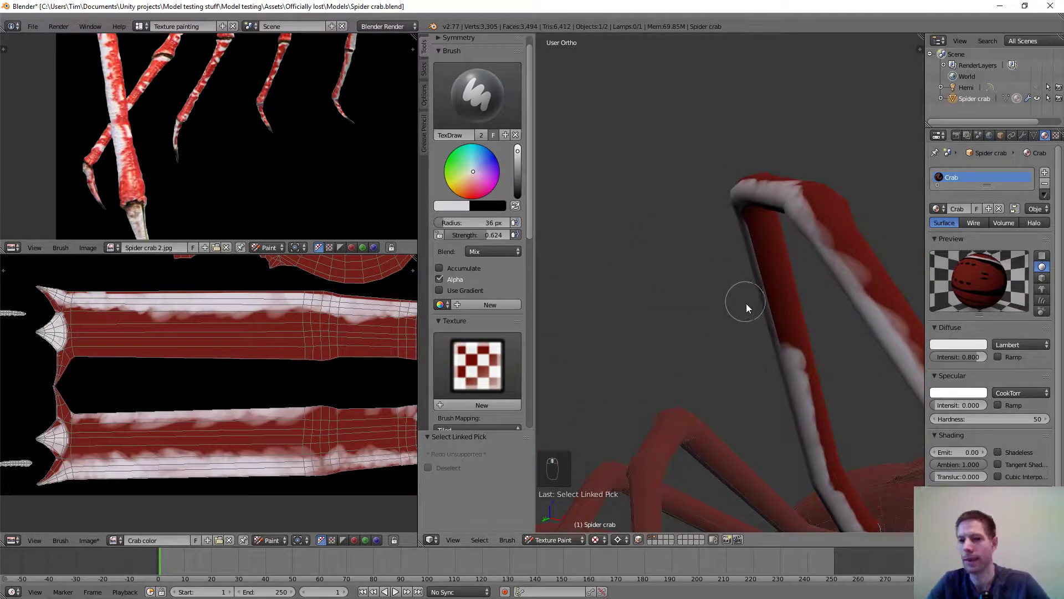
pyautogui.moveTo(774, 310)
pyautogui.mouseDown()
pyautogui.moveTo(783, 351)
pyautogui.moveTo(746, 222)
pyautogui.mouseUp()
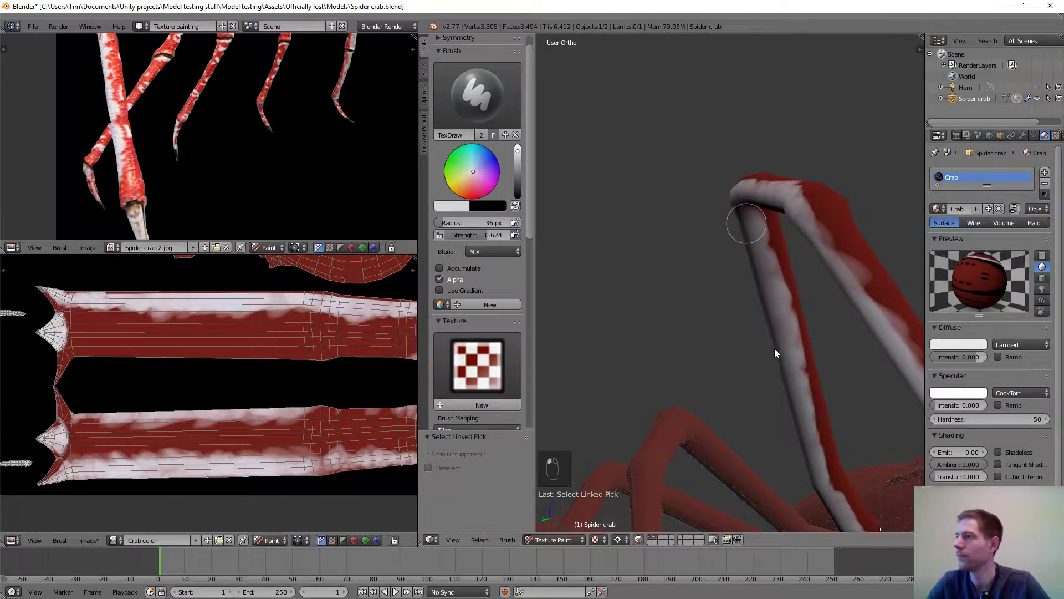
# Paint the opposite side of the underside white along the middle segment and down the end segment to the claw.
pyautogui.moveTo(763, 321)
pyautogui.mouseDown(button='middle')
pyautogui.moveTo(734, 222)
pyautogui.moveTo(814, 407)
pyautogui.moveTo(786, 4)
pyautogui.mouseUp(button='middle')
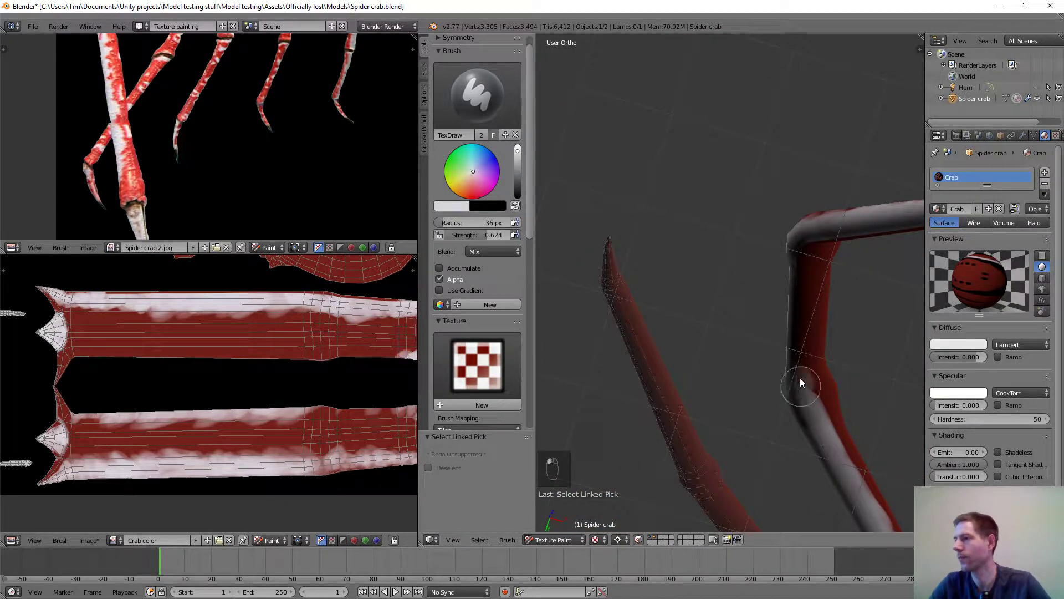
pyautogui.moveTo(801, 379); pyautogui.dragTo(803, 243)
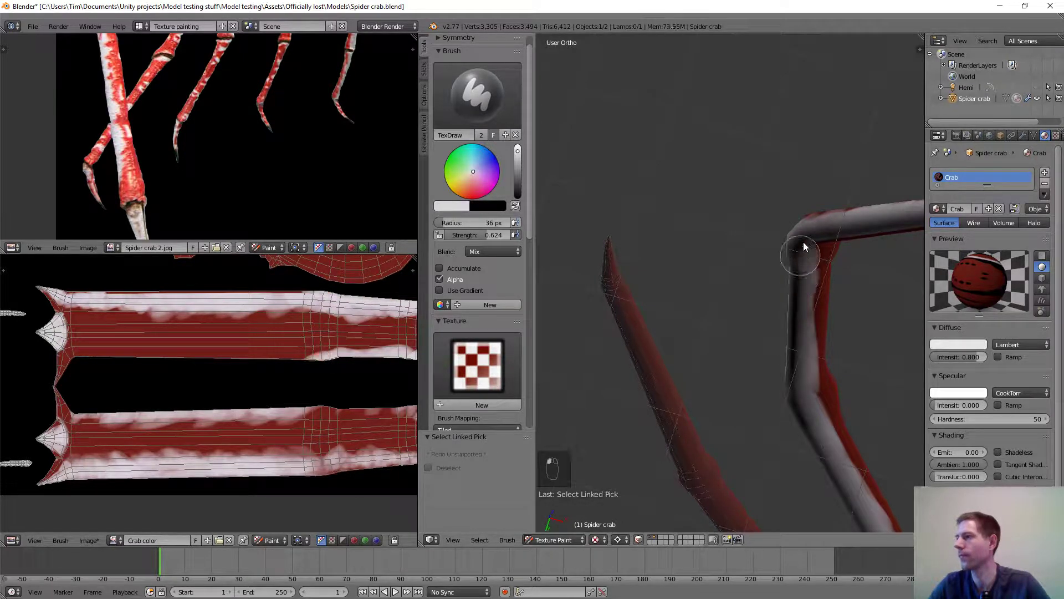
pyautogui.moveTo(767, 266); pyautogui.dragTo(826, 227, button='middle')
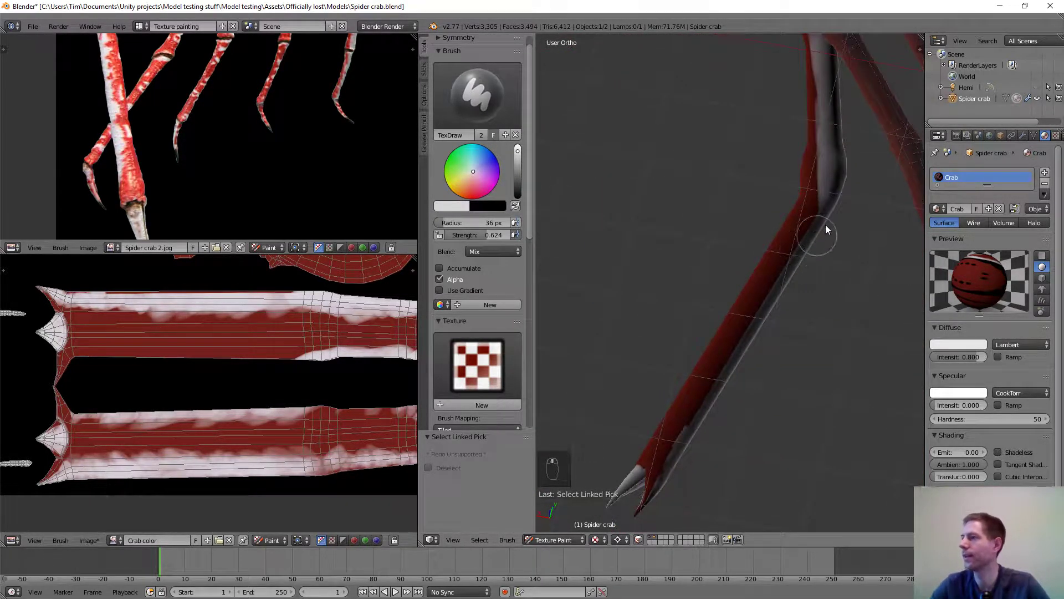
pyautogui.moveTo(830, 209)
pyautogui.mouseDown()
pyautogui.moveTo(688, 432)
pyautogui.moveTo(667, 487)
pyautogui.moveTo(676, 458)
pyautogui.moveTo(750, 378)
pyautogui.moveTo(819, 231)
pyautogui.mouseUp()
pyautogui.scroll(-2, 818, 234)
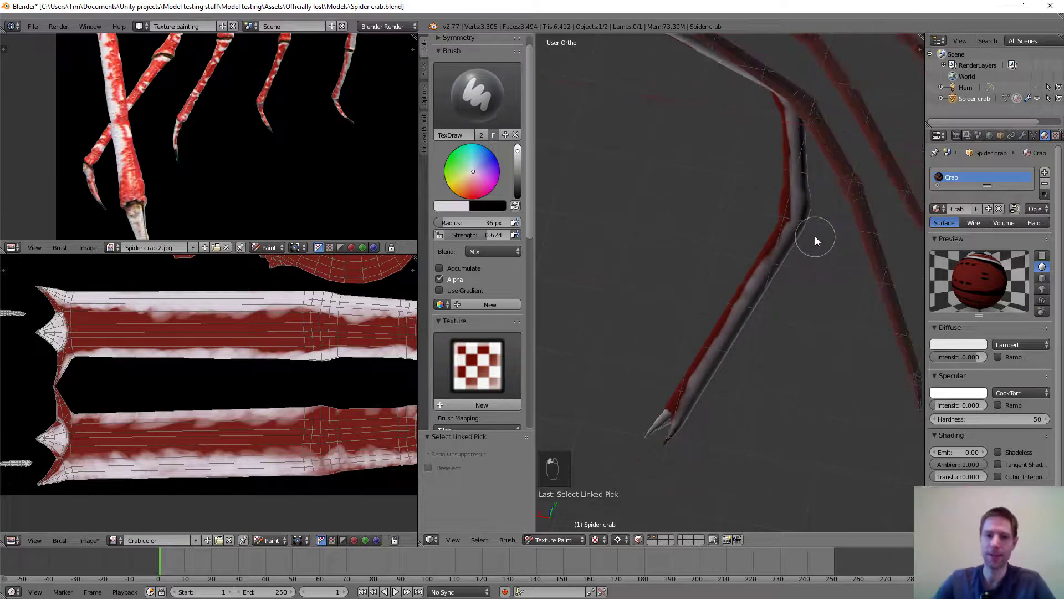
# Check both painted claw legs on the whole crab and deselect all faces.
pyautogui.scroll(-4, 776, 239)
pyautogui.scroll(2, 685, 220)
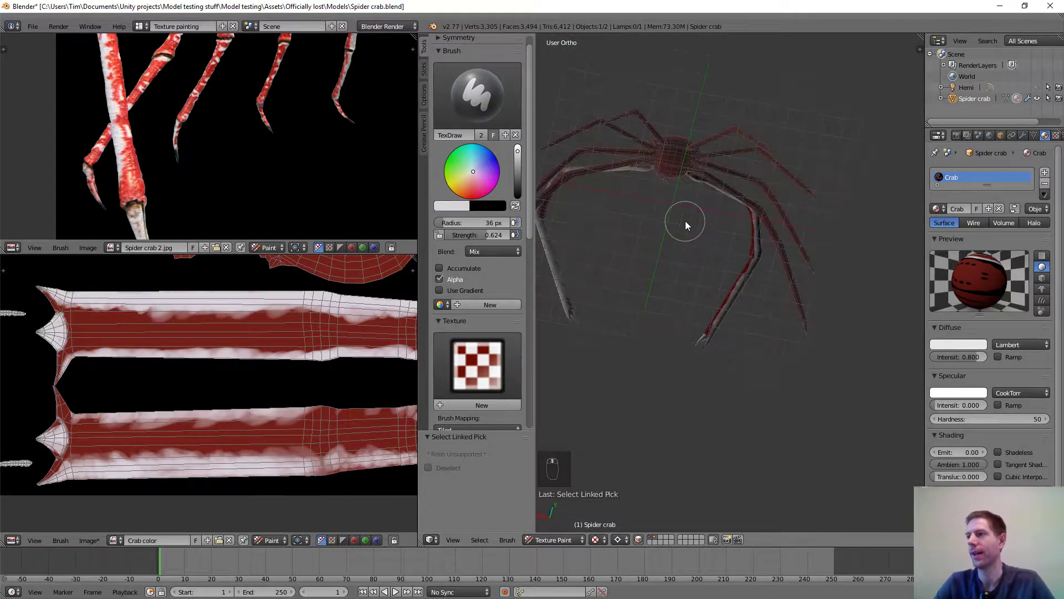
pyautogui.moveTo(686, 227); pyautogui.dragTo(820, 332, button='middle')
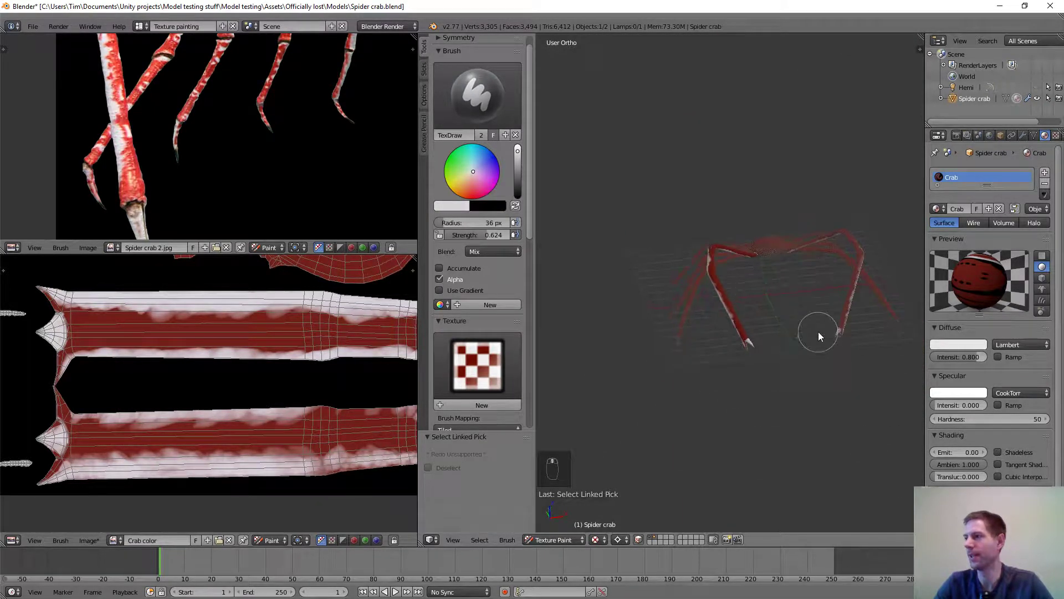
pyautogui.scroll(2, 822, 316)
pyautogui.scroll(-3, 822, 315)
pyautogui.press('a')
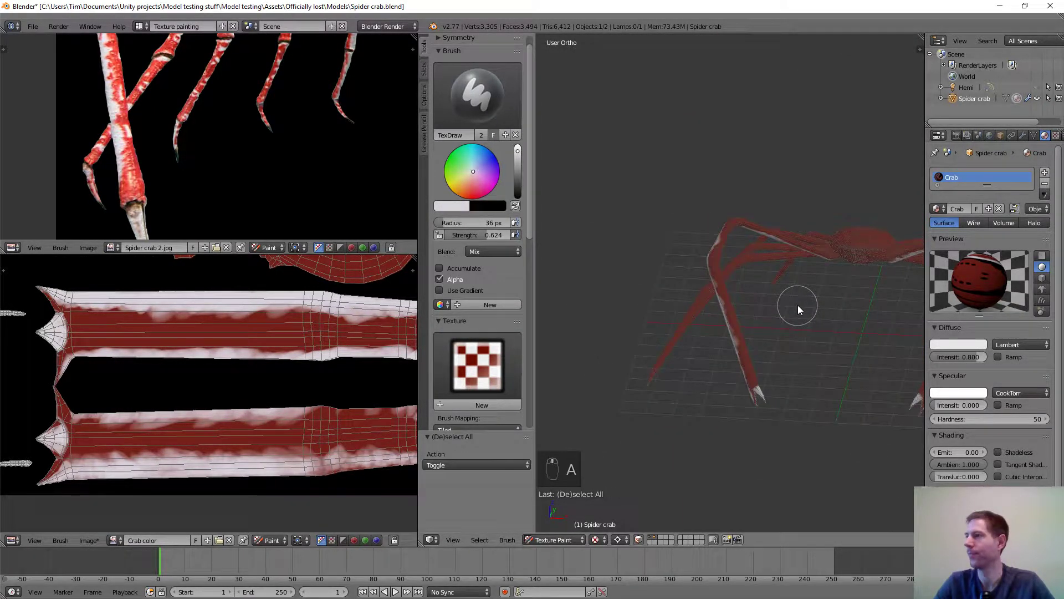
pyautogui.press('Tab')
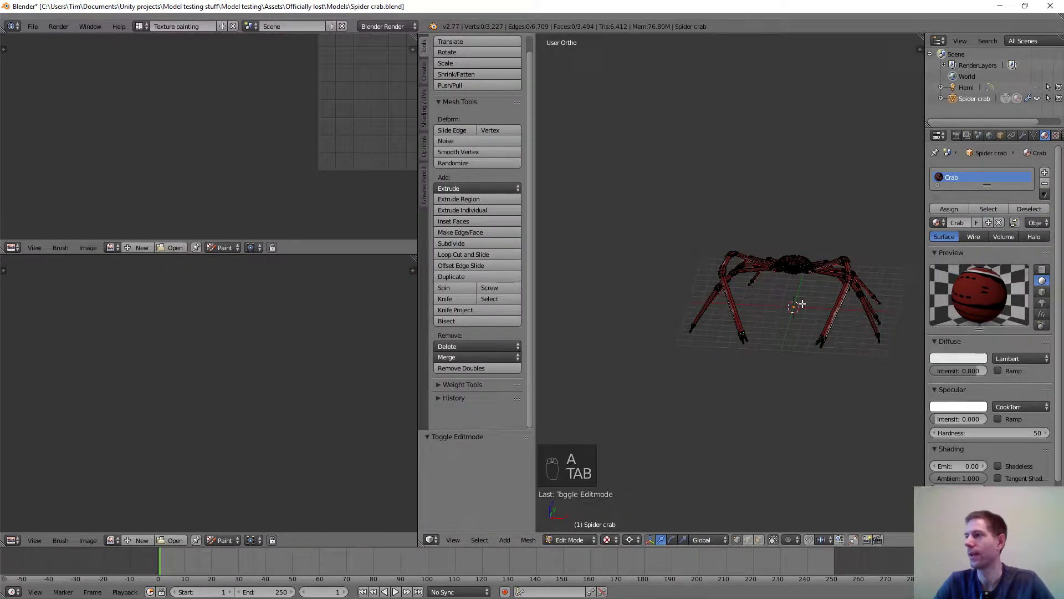
pyautogui.press('Tab')
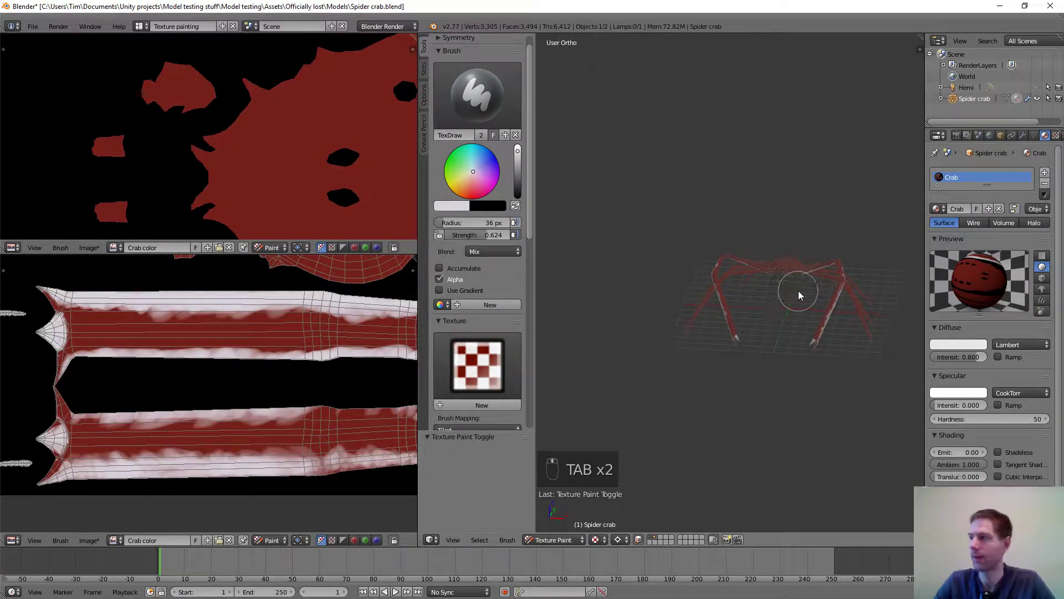
pyautogui.scroll(6, 776, 286)
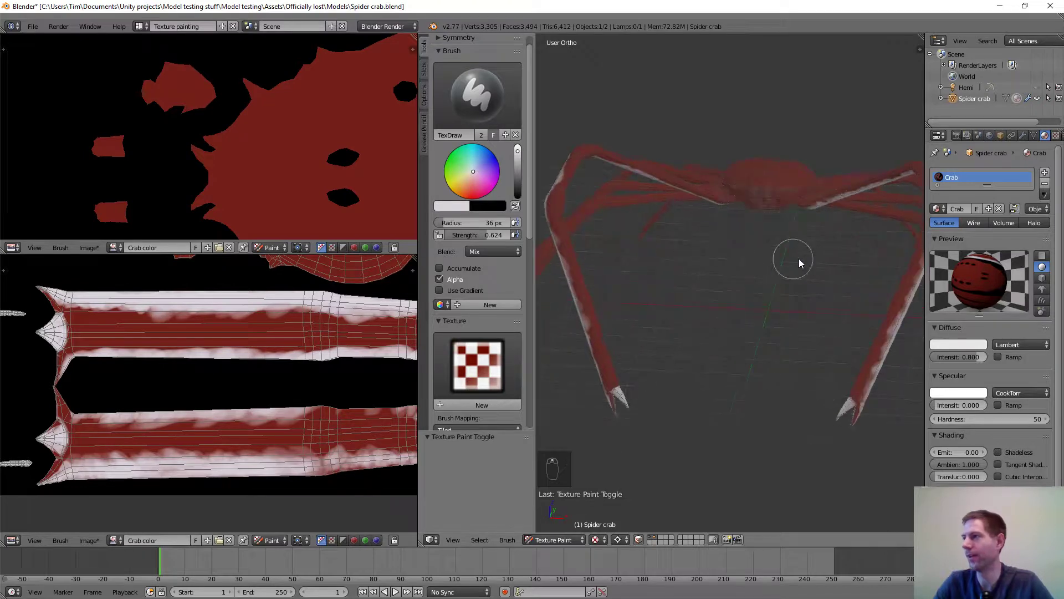
pyautogui.moveTo(784, 258); pyautogui.dragTo(632, 333, button='middle')
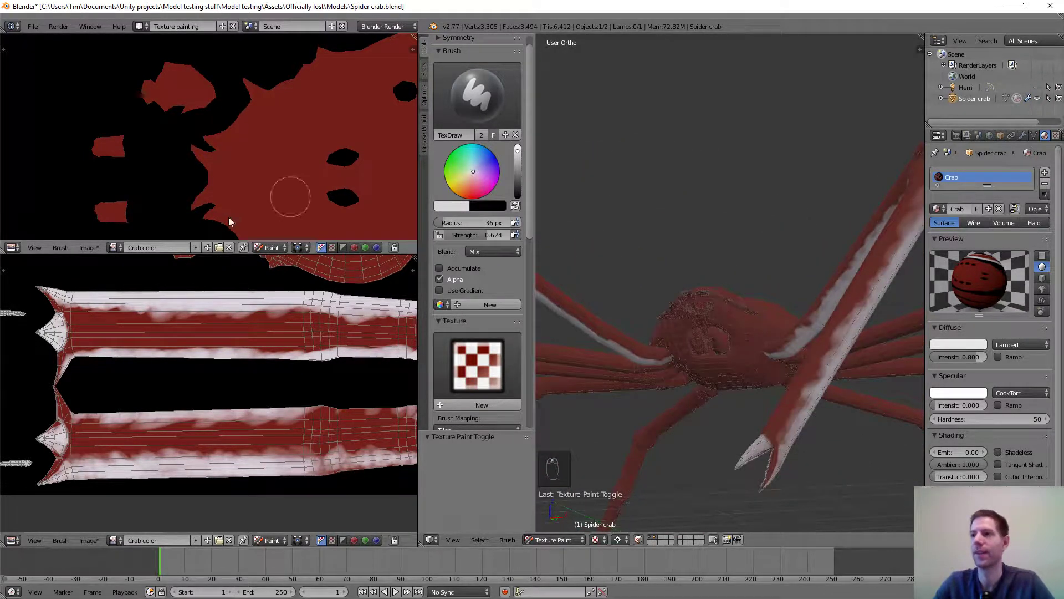
# Display the reference photo Spider crab 2.jpg in the upper image editor and examine the crab's body and claw arm joints.
pyautogui.click(114, 247)
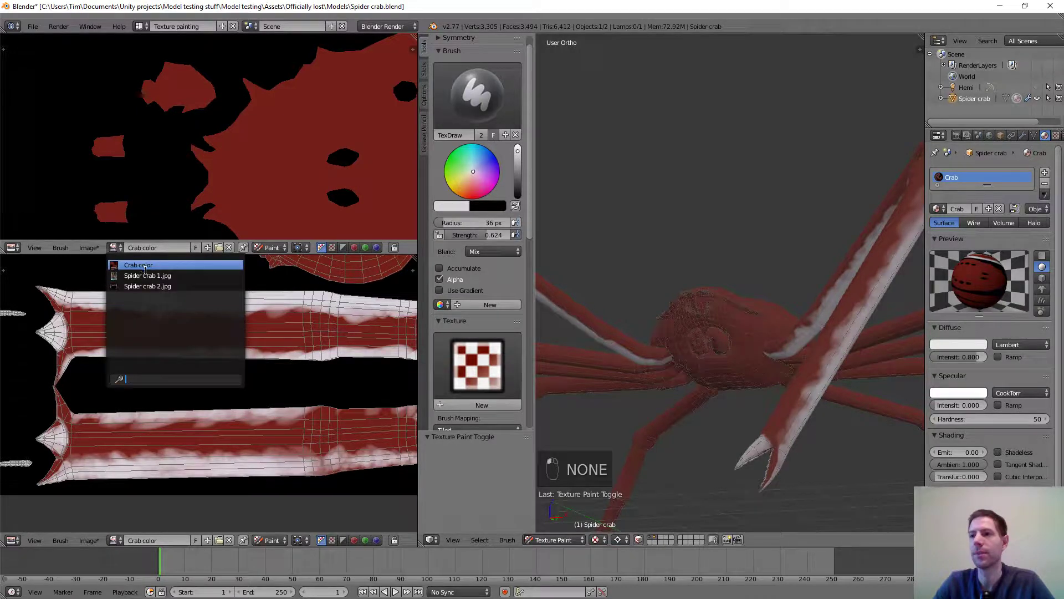
pyautogui.click(151, 287)
pyautogui.scroll(-3, 262, 145)
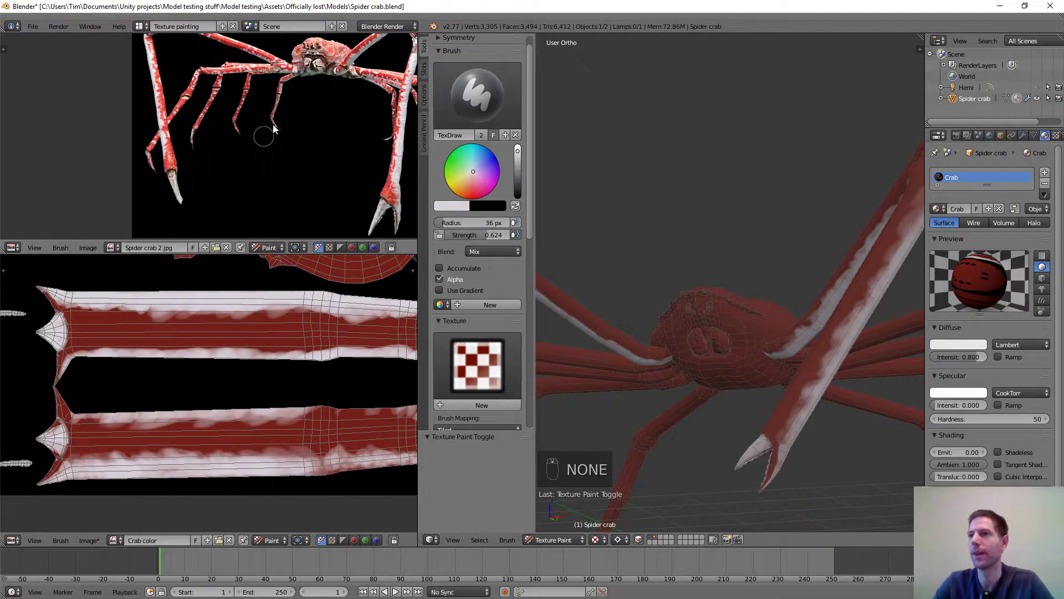
pyautogui.moveTo(272, 124); pyautogui.dragTo(217, 209, button='middle')
pyautogui.scroll(5, 217, 209)
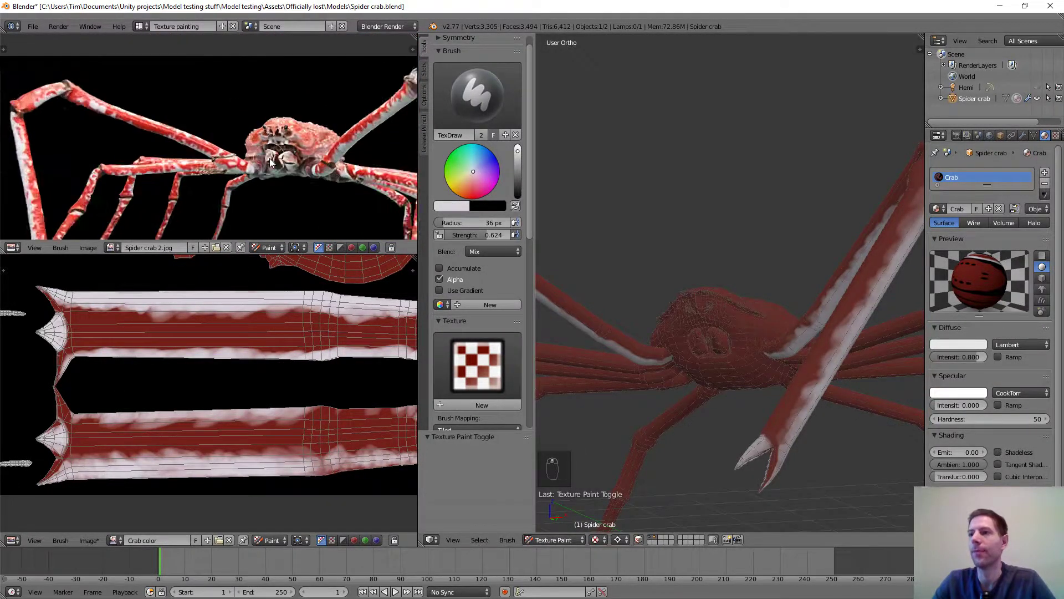
# Switch the upper image editor to Spider crab 1.jpg and examine the colouring where the legs meet the body.
pyautogui.click(110, 247)
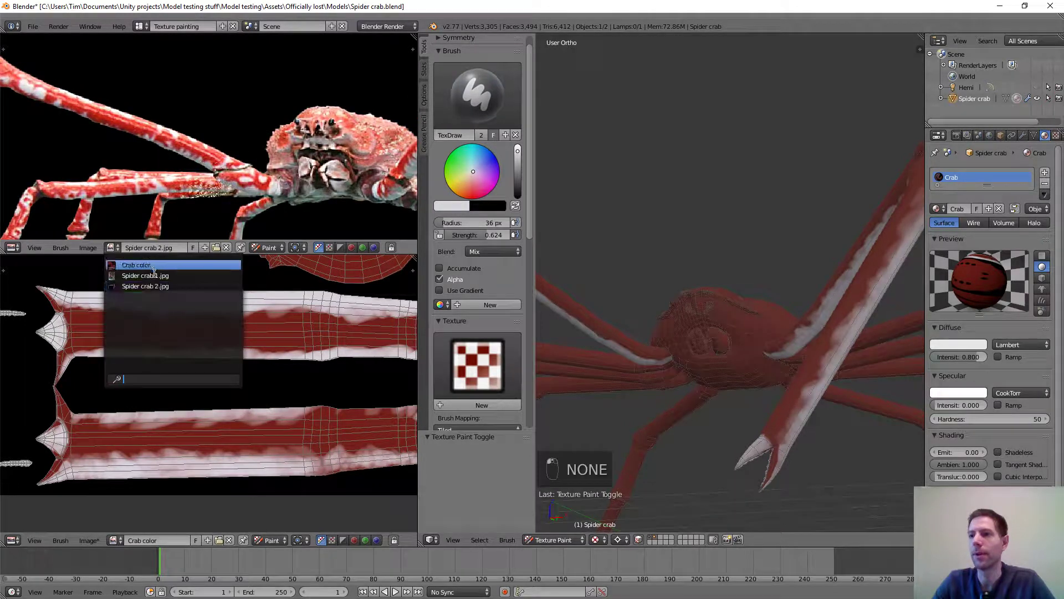
pyautogui.click(147, 276)
pyautogui.scroll(-5, 292, 153)
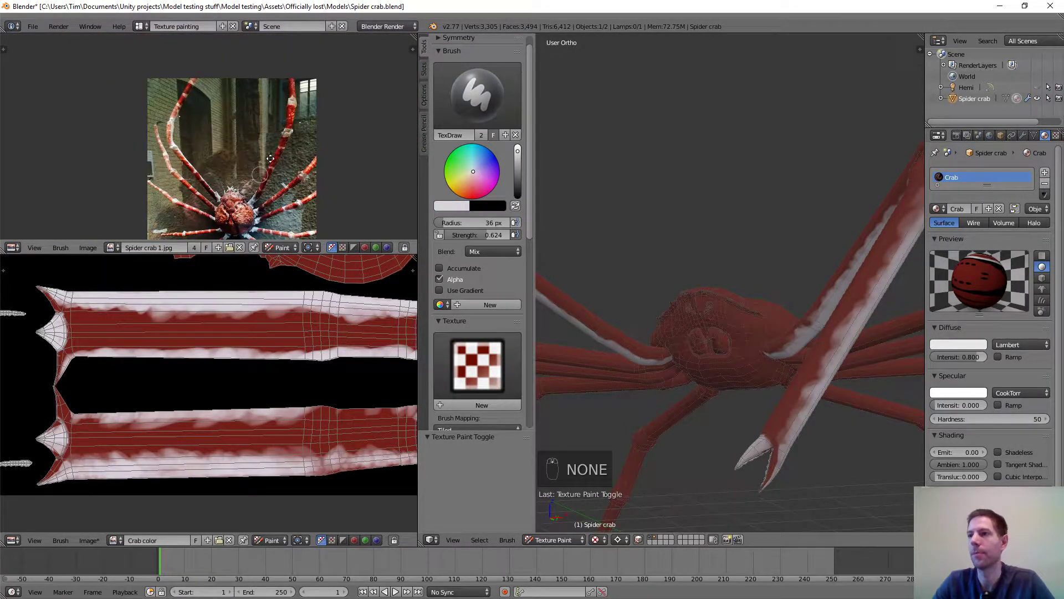
pyautogui.moveTo(258, 207); pyautogui.dragTo(286, 127, button='middle')
pyautogui.scroll(2, 286, 127)
pyautogui.scroll(1, 287, 131)
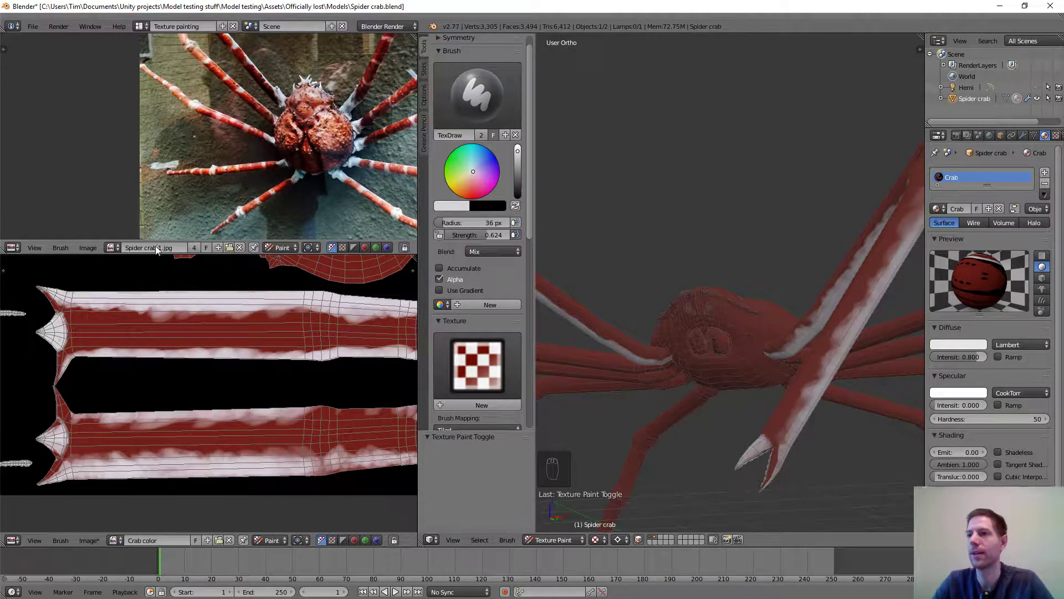
# Switch the reference image back to Spider crab 2.jpg and frame the crab's body and front claw arm.
pyautogui.click(113, 247)
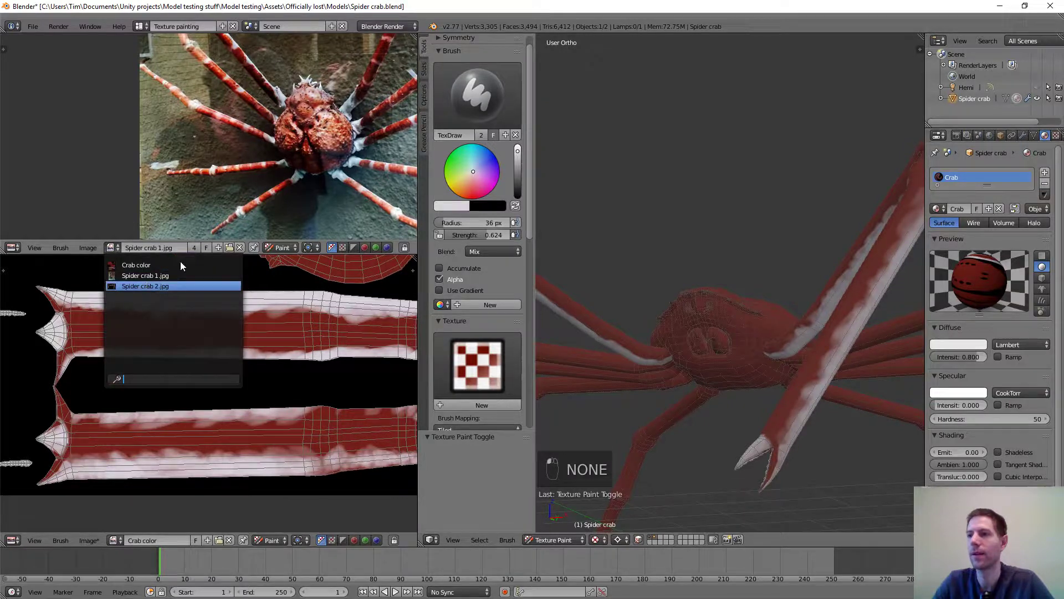
pyautogui.click(167, 286)
pyautogui.scroll(-4, 274, 141)
pyautogui.moveTo(278, 109); pyautogui.dragTo(148, 167, button='middle')
pyautogui.scroll(3, 295, 152)
pyautogui.scroll(2, 294, 154)
pyautogui.scroll(-1, 231, 180)
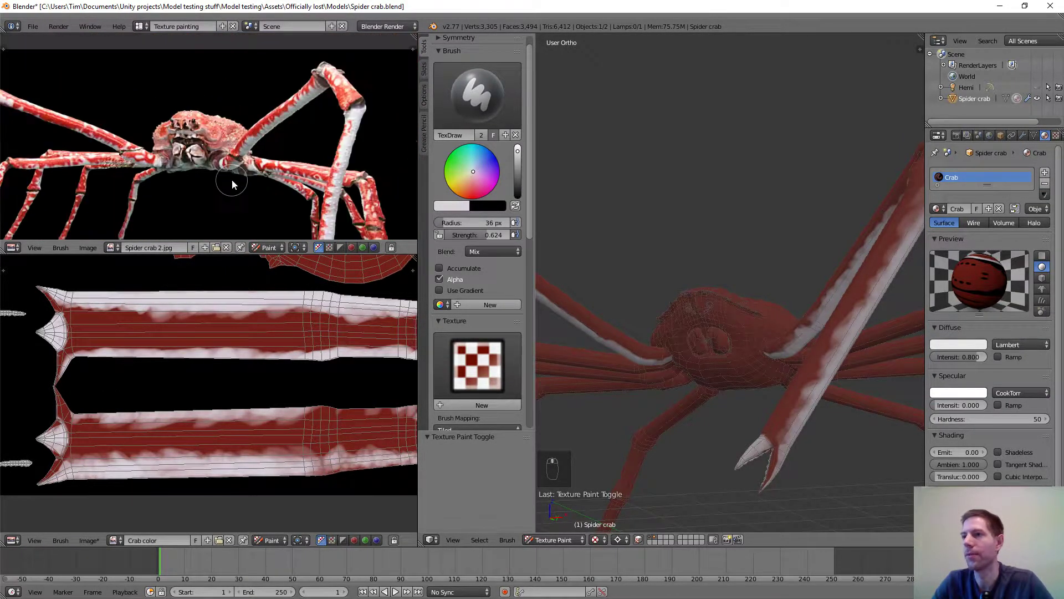
# Select the linked faces of the crab's left front claw arm to limit painting to it.
pyautogui.scroll(4, 775, 312)
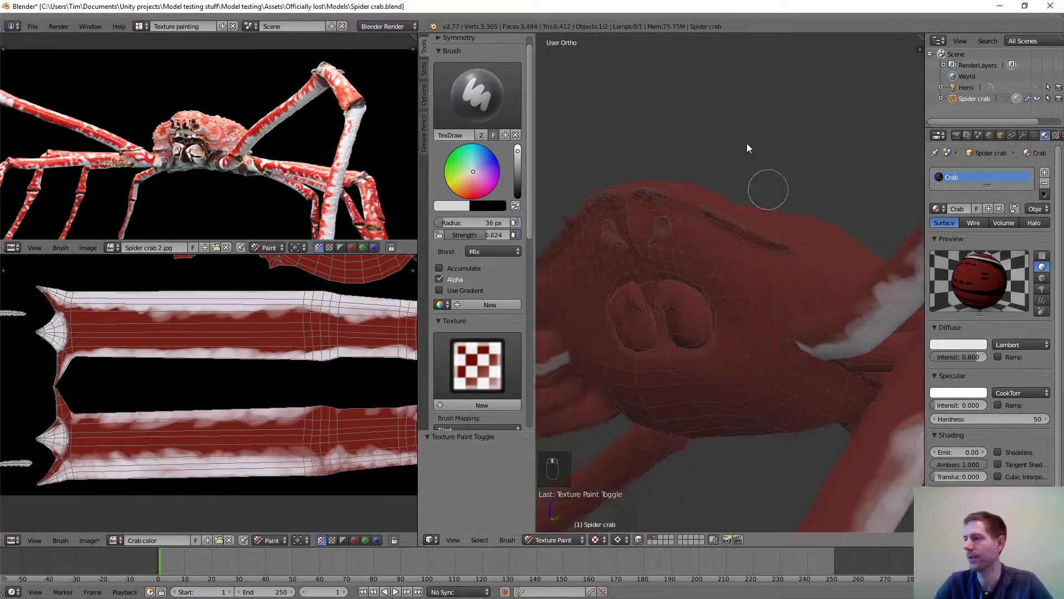
pyautogui.keyDown('shift'); pyautogui.moveTo(746, 144); pyautogui.dragTo(724, 103, button='middle'); pyautogui.keyUp('shift')
pyautogui.press('l')
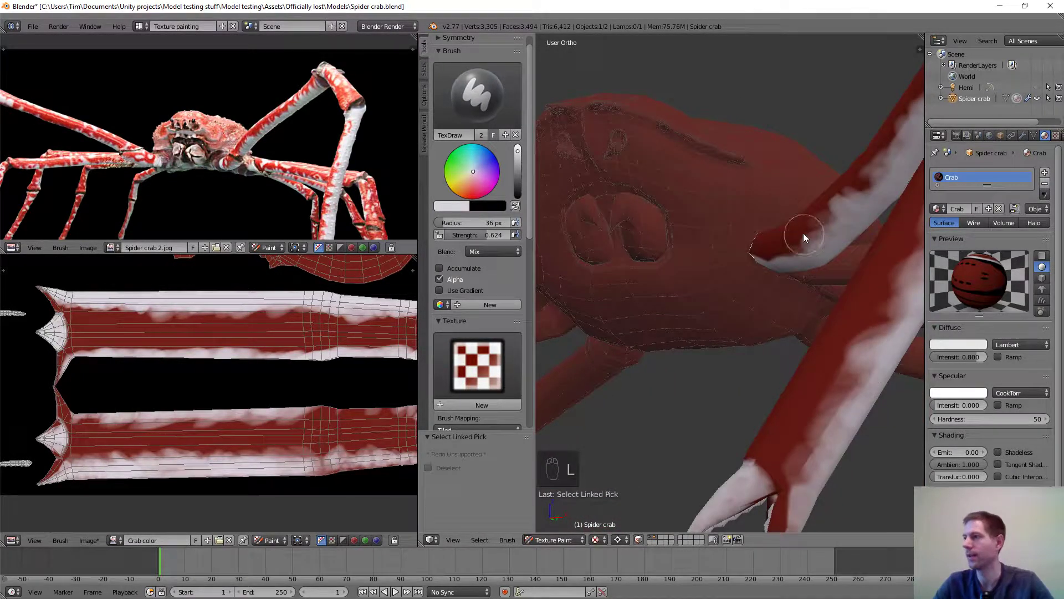
# Paint a white band around the base of the left front claw arm where it joins the body.
pyautogui.moveTo(804, 233); pyautogui.dragTo(731, 305, button='middle')
pyautogui.press('KP_Decimal')
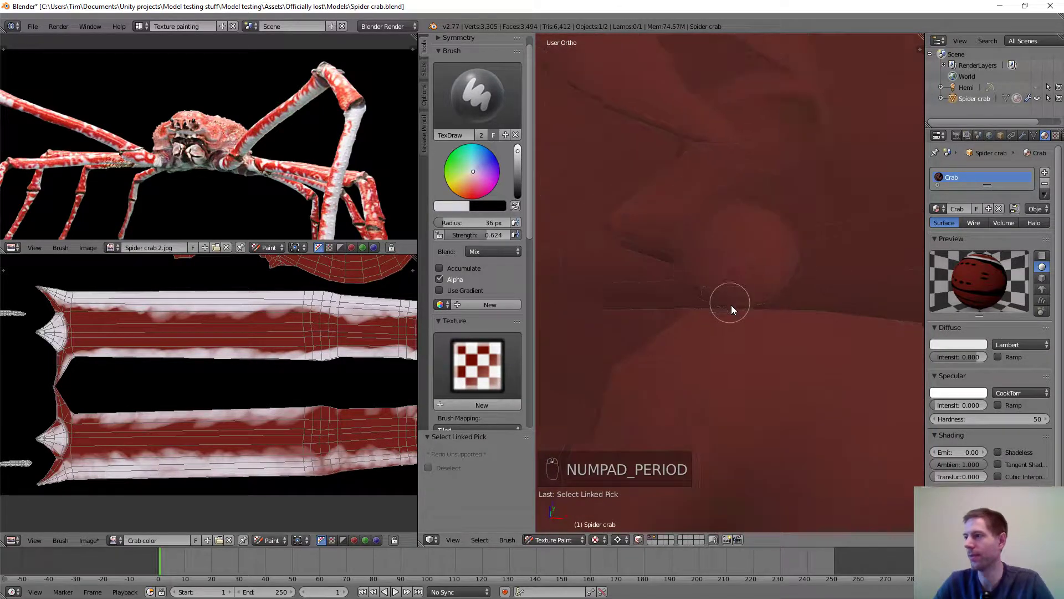
pyautogui.scroll(-6, 746, 315)
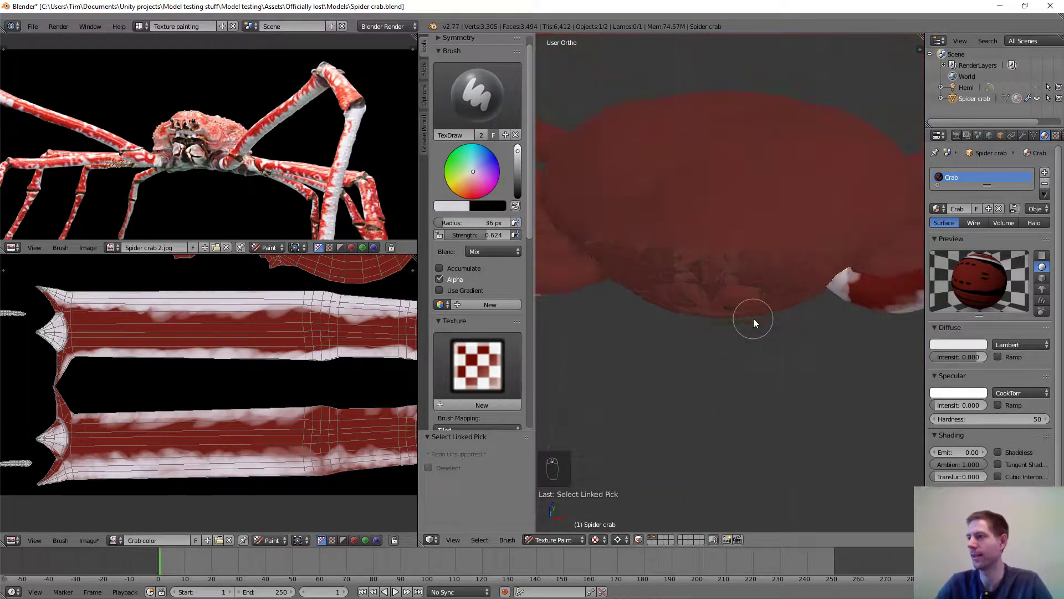
pyautogui.scroll(-3, 753, 321)
pyautogui.moveTo(752, 325)
pyautogui.mouseDown(button='middle')
pyautogui.moveTo(793, 297)
pyautogui.moveTo(731, 319)
pyautogui.moveTo(618, 315)
pyautogui.moveTo(627, 321)
pyautogui.moveTo(589, 295)
pyautogui.moveTo(626, 277)
pyautogui.moveTo(763, 261)
pyautogui.moveTo(766, 299)
pyautogui.moveTo(787, 319)
pyautogui.moveTo(786, 361)
pyautogui.moveTo(736, 331)
pyautogui.mouseUp(button='middle')
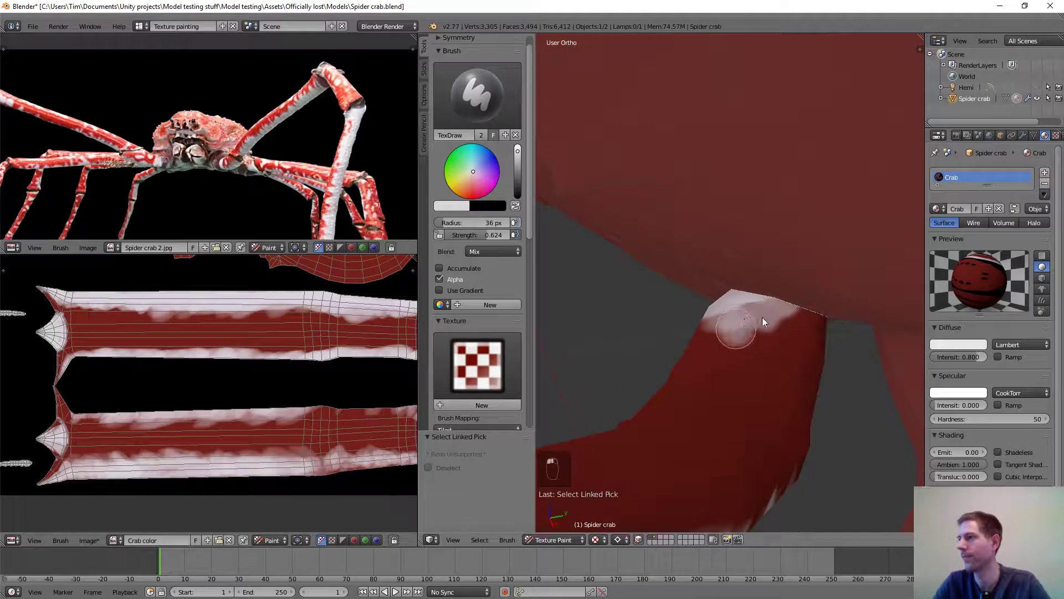
pyautogui.moveTo(763, 321)
pyautogui.mouseDown()
pyautogui.moveTo(824, 325)
pyautogui.moveTo(790, 337)
pyautogui.mouseUp()
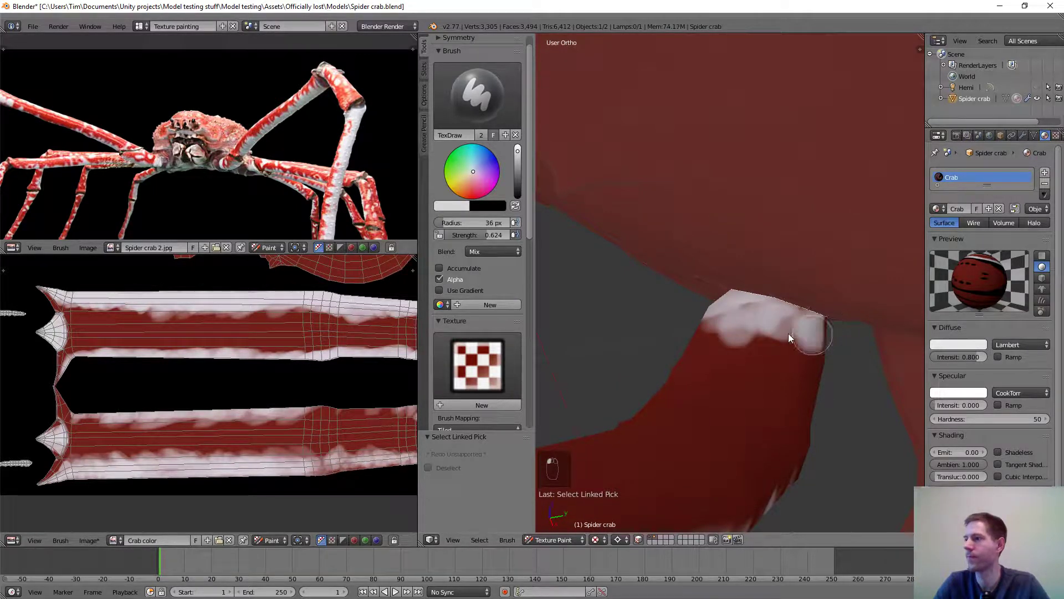
pyautogui.moveTo(800, 329)
pyautogui.mouseDown(button='middle')
pyautogui.moveTo(828, 368)
pyautogui.moveTo(807, 333)
pyautogui.moveTo(784, 336)
pyautogui.moveTo(793, 360)
pyautogui.mouseUp(button='middle')
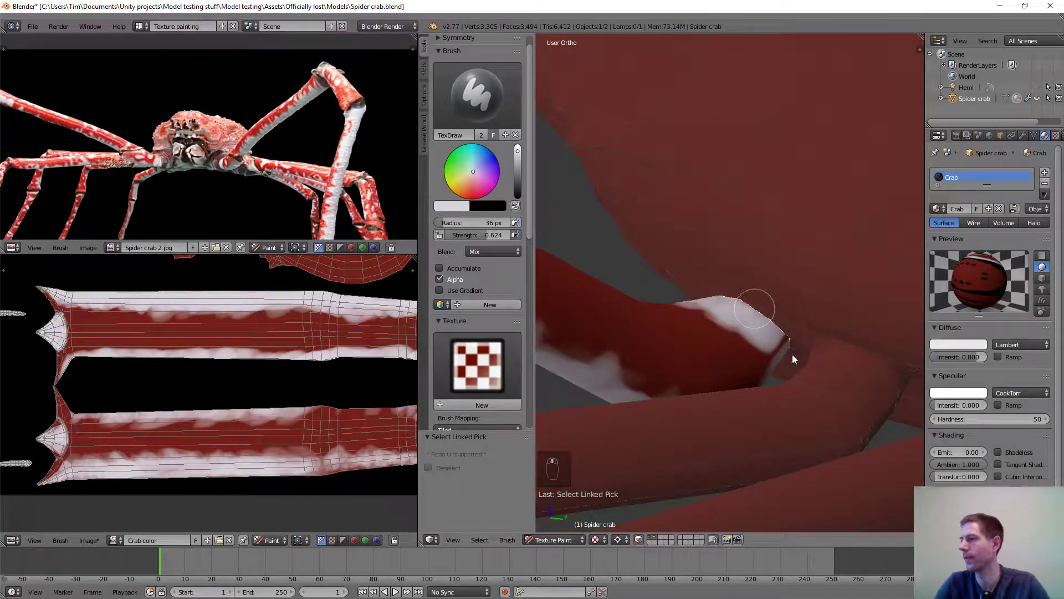
pyautogui.moveTo(748, 337)
pyautogui.mouseDown()
pyautogui.moveTo(785, 332)
pyautogui.moveTo(787, 349)
pyautogui.mouseUp()
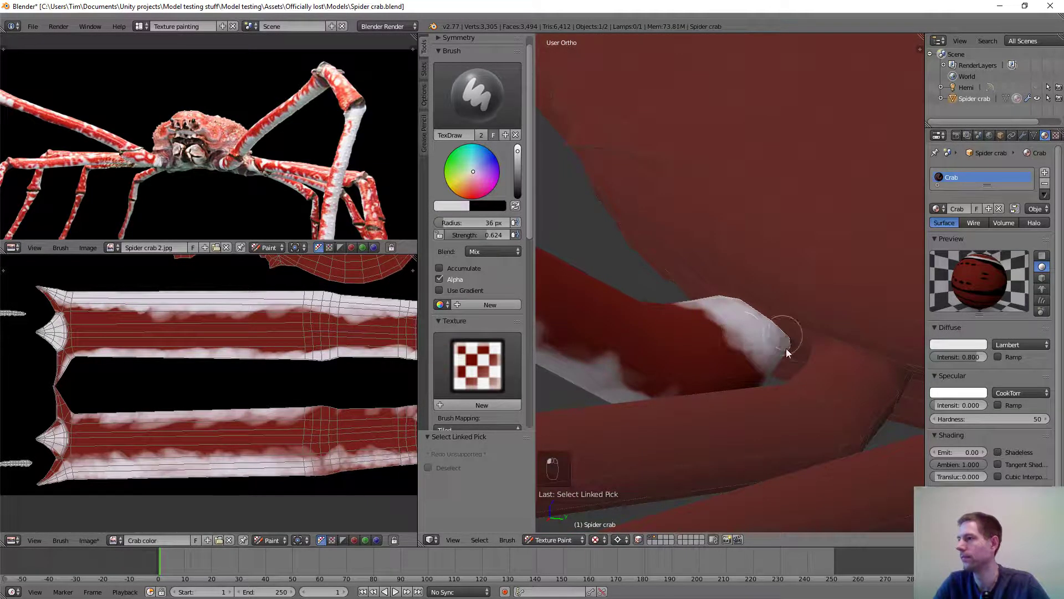
# Clear the face selection and select the linked faces of the crab's right front claw arm as the paint mask.
pyautogui.moveTo(779, 343)
pyautogui.mouseDown(button='middle')
pyautogui.moveTo(727, 311)
pyautogui.moveTo(715, 379)
pyautogui.moveTo(719, 330)
pyautogui.moveTo(817, 467)
pyautogui.moveTo(758, 439)
pyautogui.moveTo(647, 494)
pyautogui.moveTo(659, 39)
pyautogui.mouseUp(button='middle')
pyautogui.scroll(5, 822, 240)
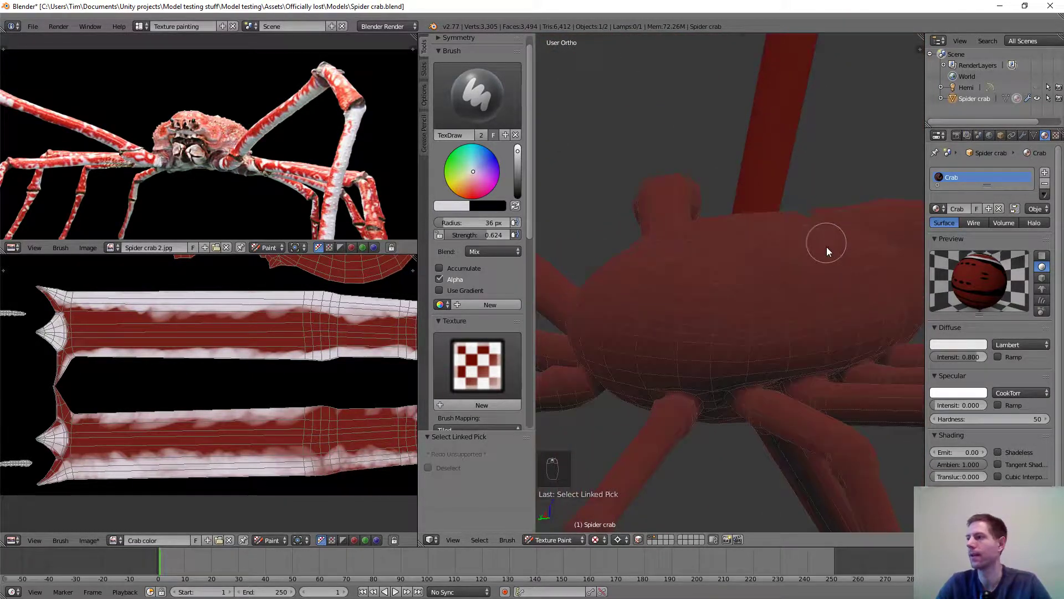
pyautogui.moveTo(711, 154); pyautogui.dragTo(731, 275, button='middle')
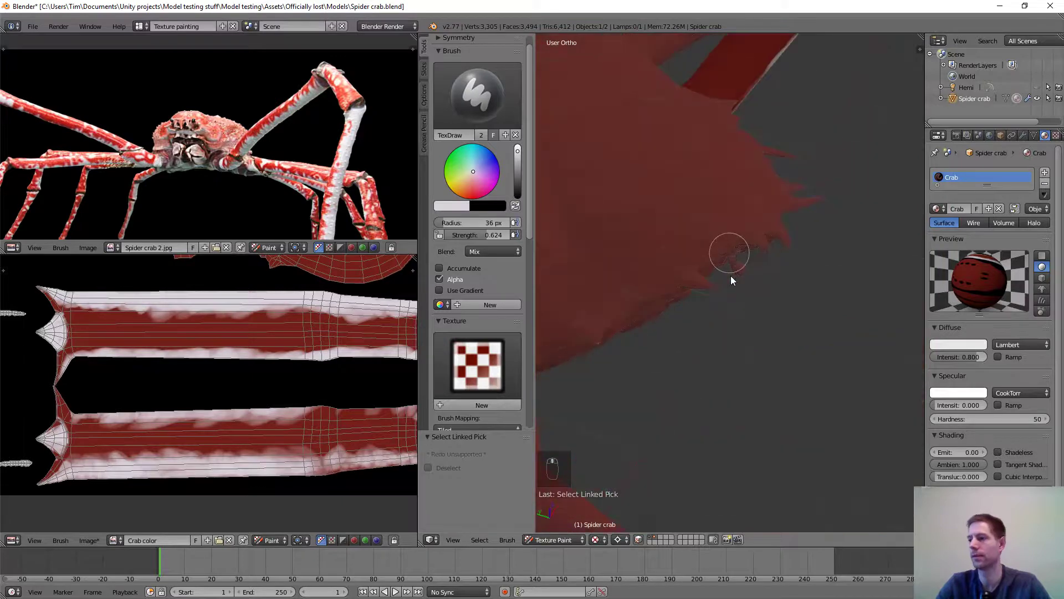
pyautogui.moveTo(599, 314); pyautogui.dragTo(637, 341, button='middle')
pyautogui.press('a')
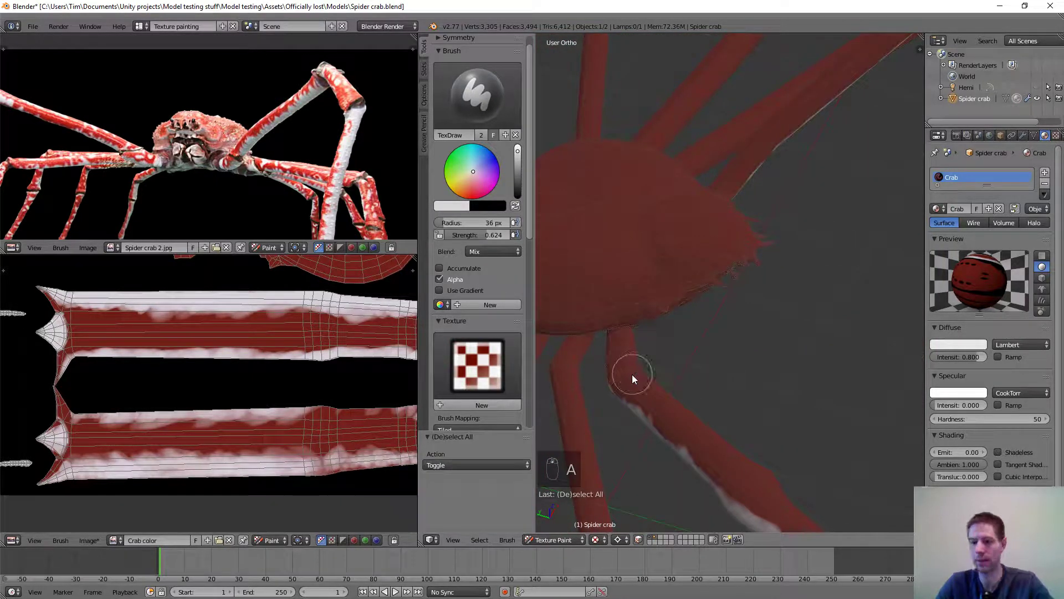
pyautogui.press('l')
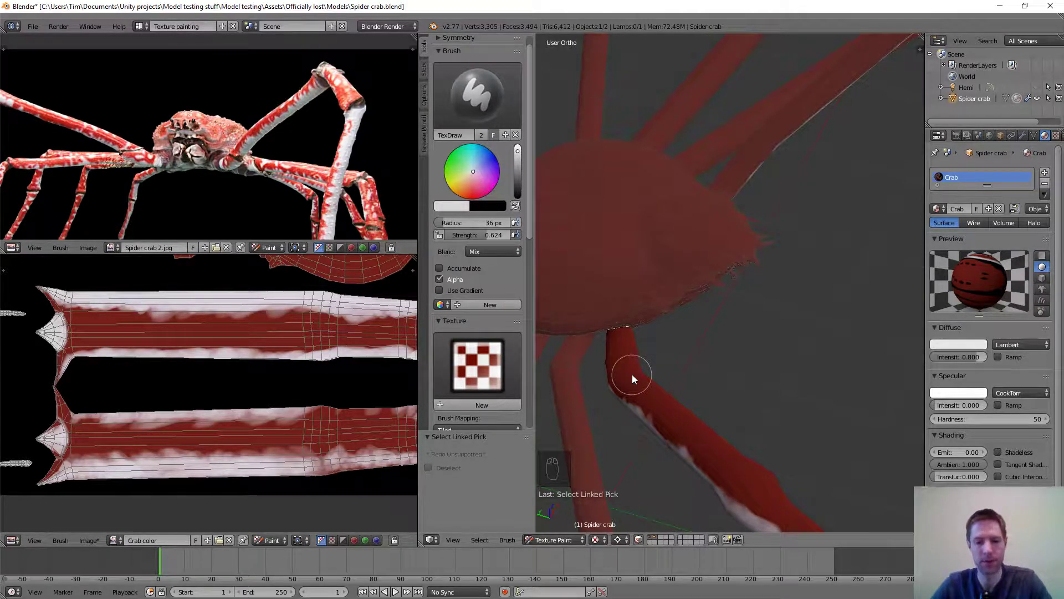
pyautogui.hotkey('alt', 'l')
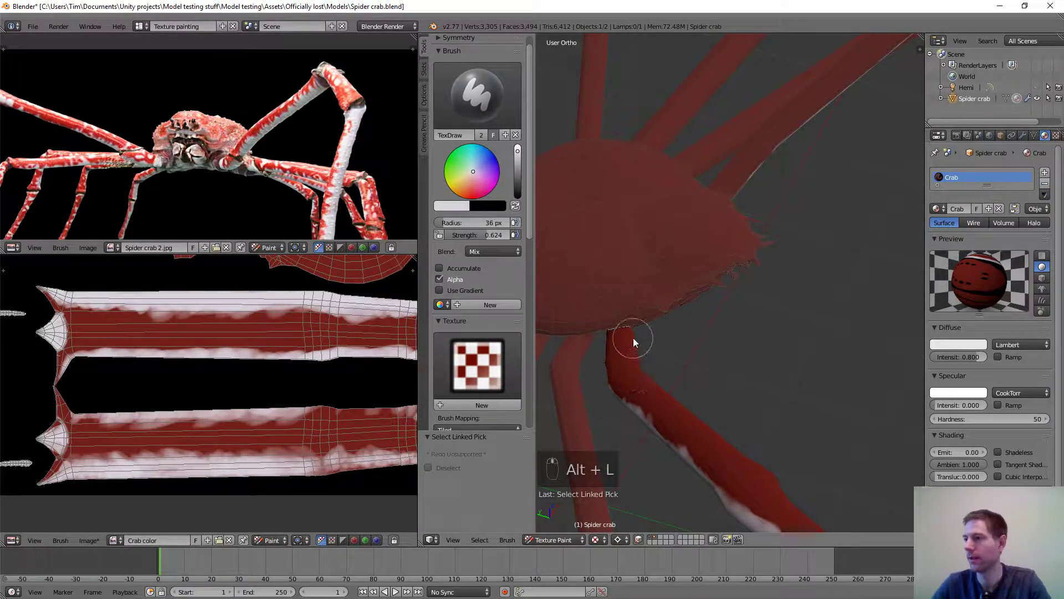
# Paint a white band around the base of the right front claw arm where it meets the body.
pyautogui.moveTo(633, 338); pyautogui.dragTo(843, 240, button='middle')
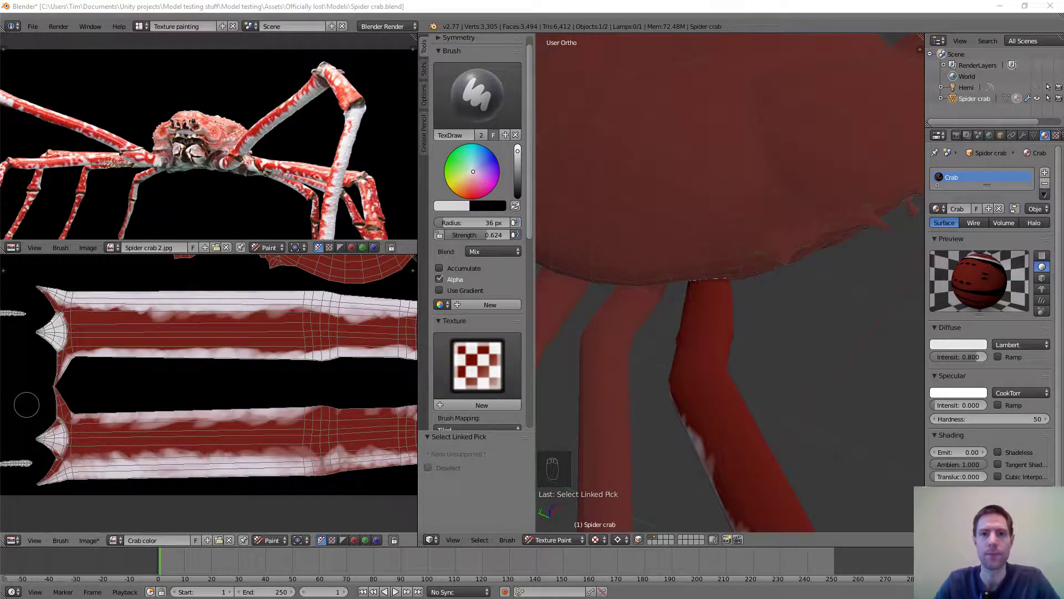
pyautogui.scroll(-6, 744, 361)
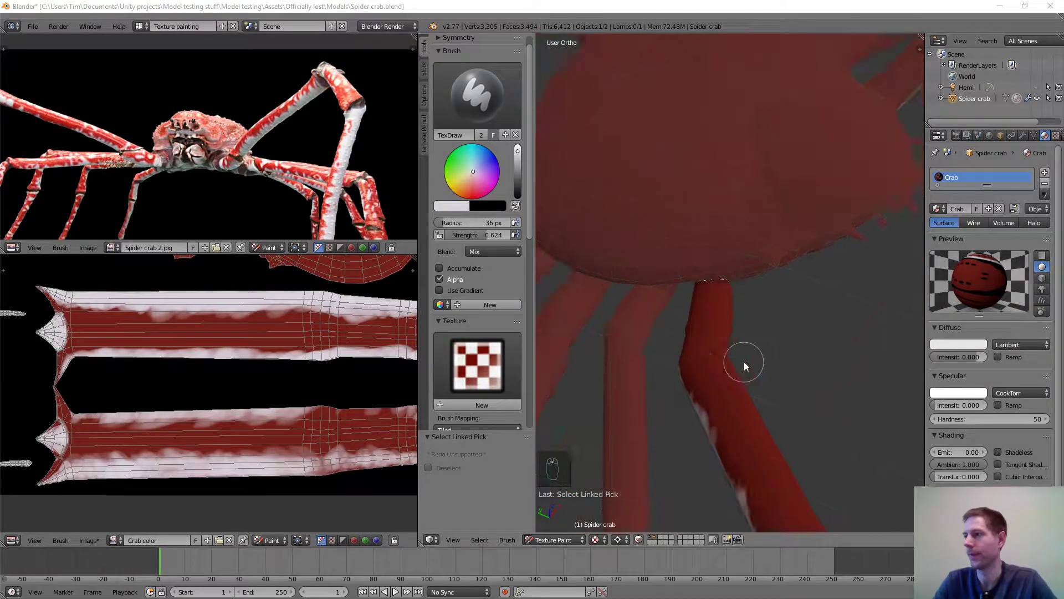
pyautogui.moveTo(715, 363)
pyautogui.mouseDown(button='middle')
pyautogui.moveTo(651, 330)
pyautogui.moveTo(730, 375)
pyautogui.mouseUp(button='middle')
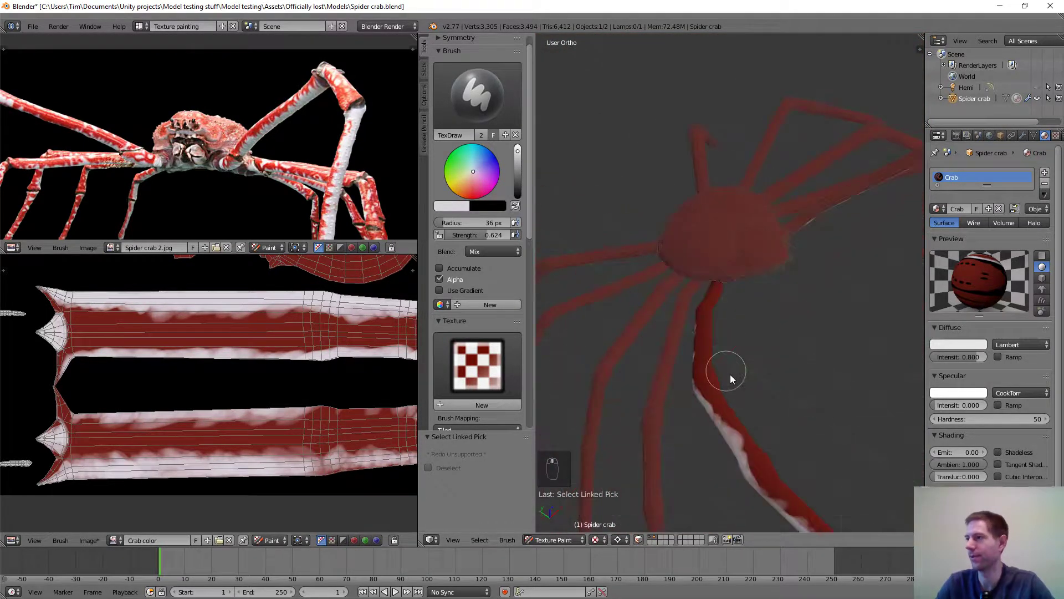
pyautogui.scroll(5, 702, 318)
pyautogui.moveTo(726, 314); pyautogui.dragTo(713, 284, button='middle')
pyautogui.scroll(4, 760, 344)
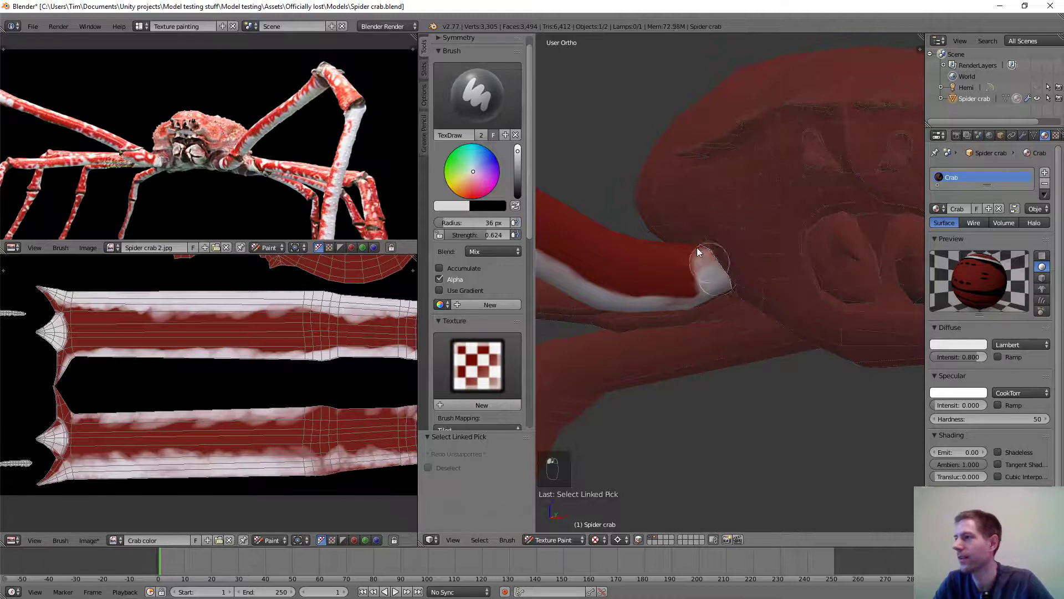
pyautogui.moveTo(697, 247); pyautogui.dragTo(694, 287)
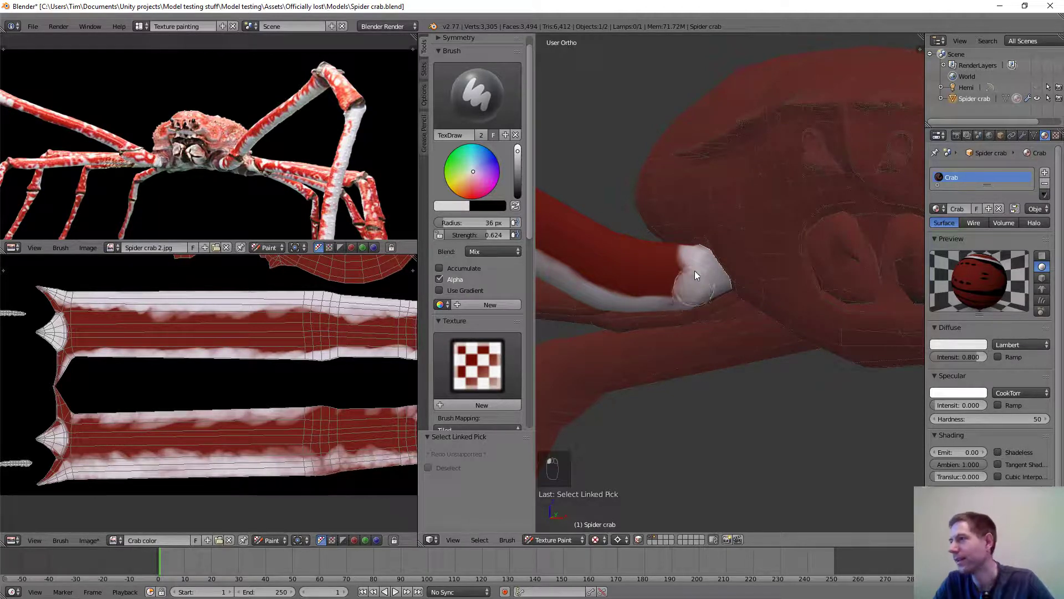
pyautogui.moveTo(720, 273); pyautogui.dragTo(776, 355, button='middle')
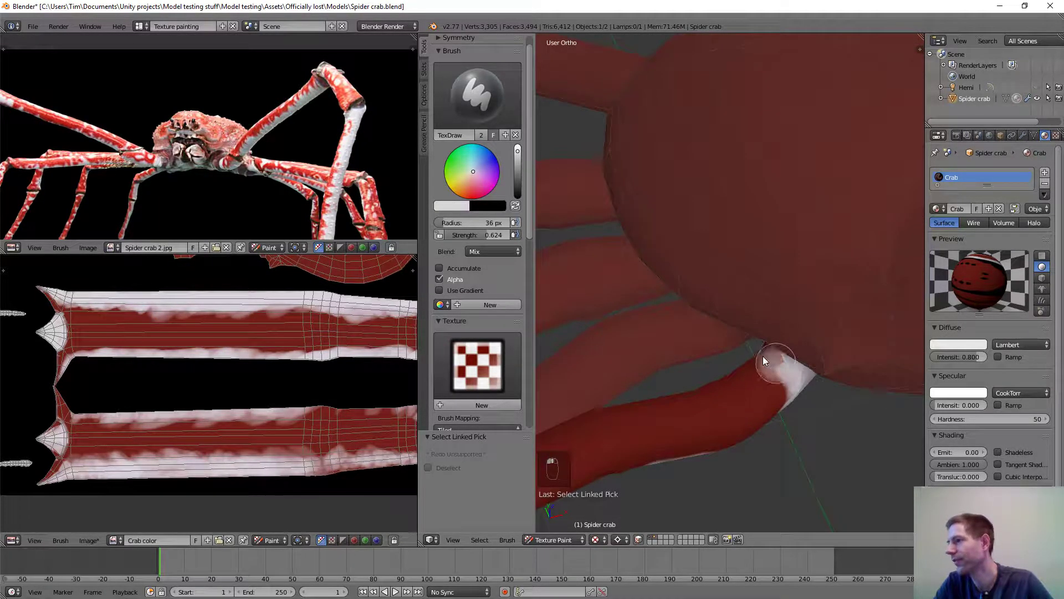
pyautogui.moveTo(836, 382); pyautogui.dragTo(480, 284, button='middle')
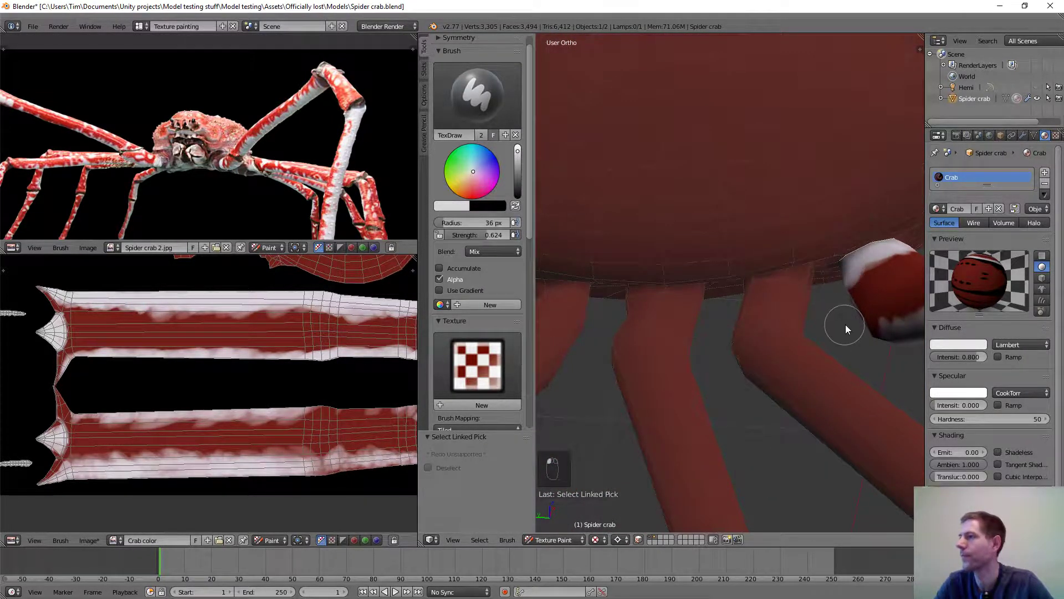
# Clear the face selection and select the linked faces of the walking leg directly behind the right front claw arm as the paint mask.
pyautogui.moveTo(845, 325); pyautogui.dragTo(718, 297, button='middle')
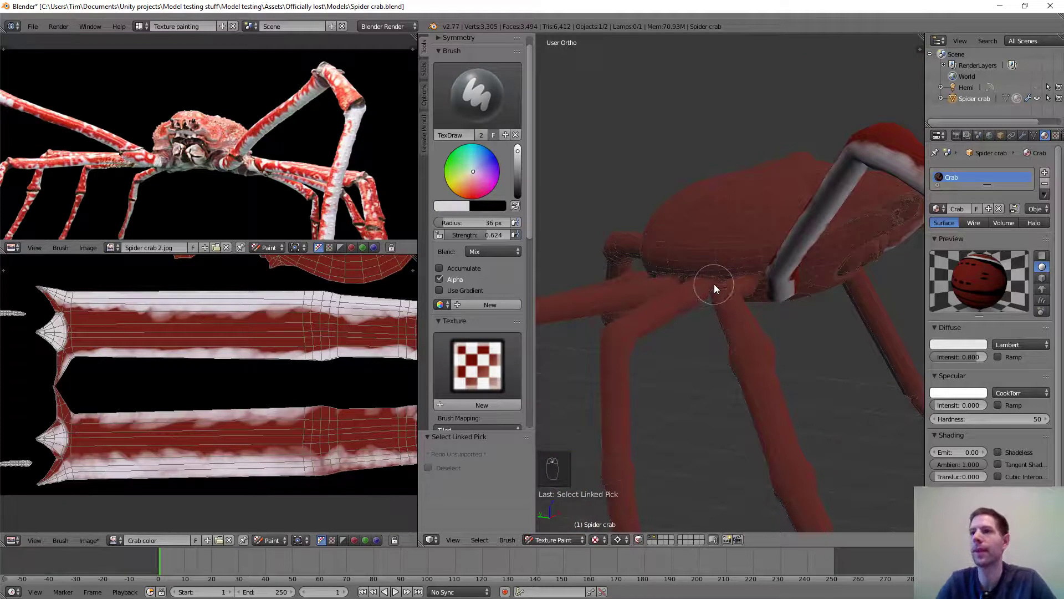
pyautogui.scroll(-4, 823, 279)
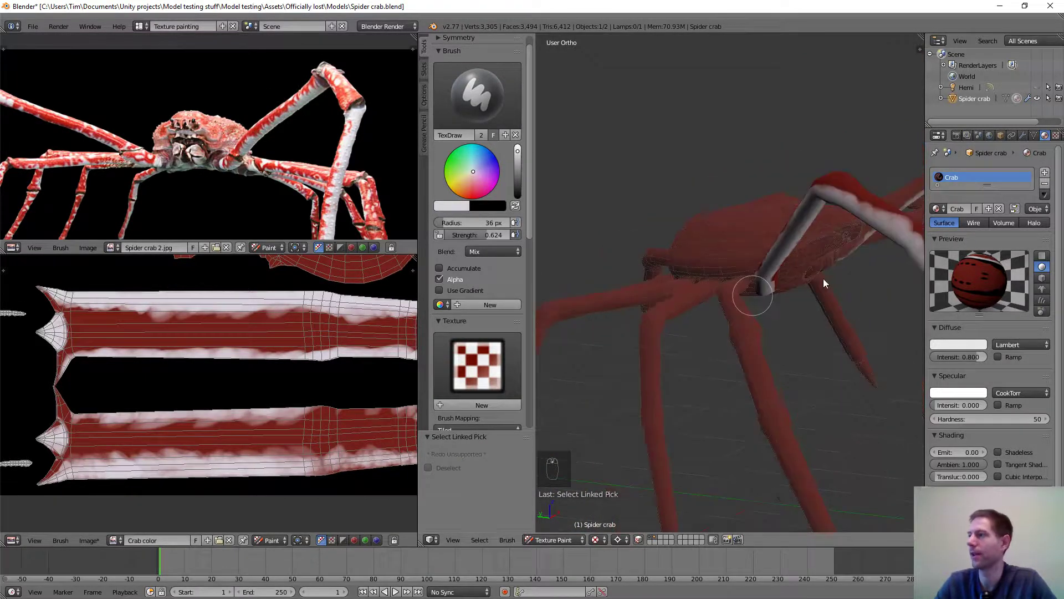
pyautogui.moveTo(821, 276); pyautogui.dragTo(748, 317, button='middle')
pyautogui.scroll(4, 748, 318)
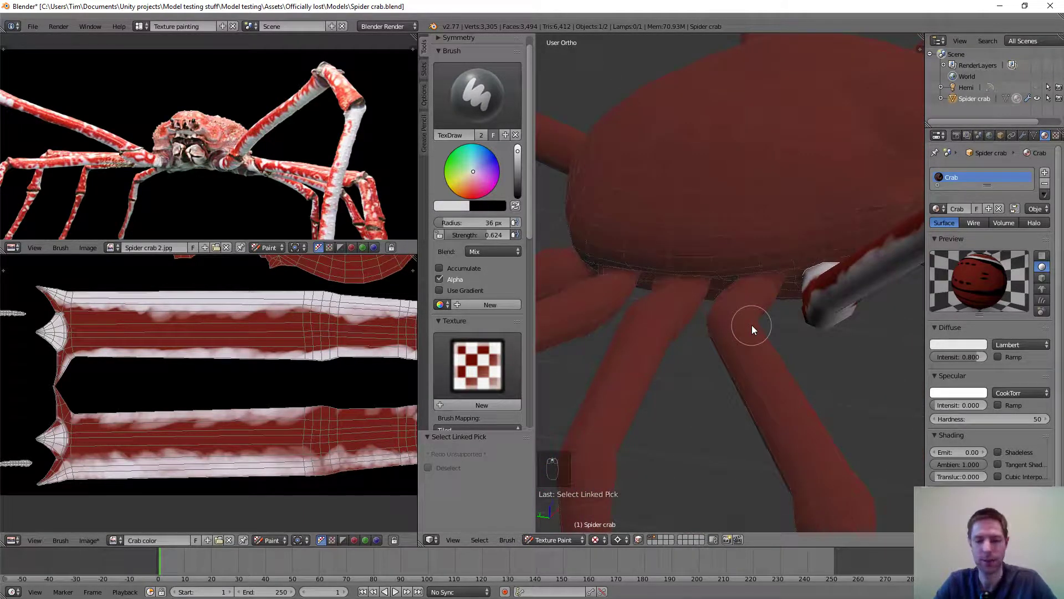
pyautogui.press('a')
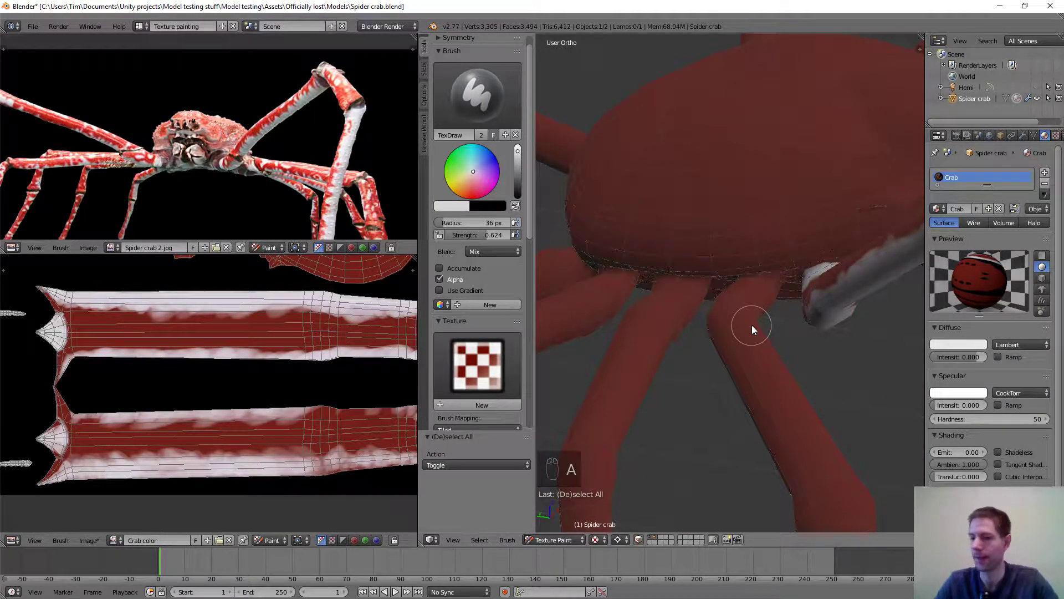
pyautogui.press('l')
pyautogui.moveTo(745, 327); pyautogui.dragTo(747, 333, button='middle')
pyautogui.scroll(-3, 754, 345)
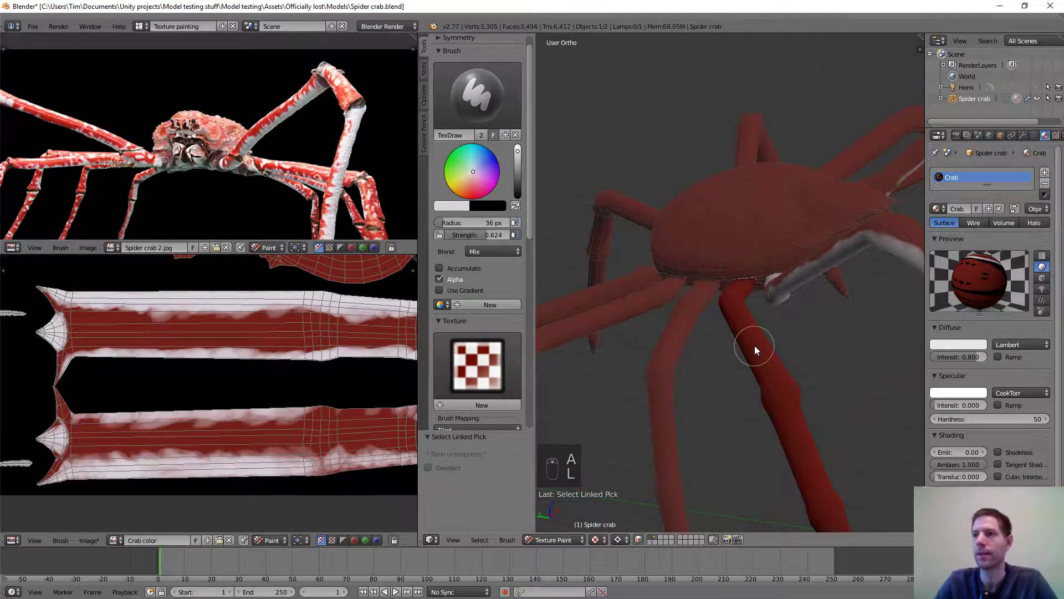
# Sample white from the painted claw arm in the Crab color texture and set the brush radius to 25 px.
pyautogui.moveTo(767, 384); pyautogui.dragTo(729, 314, button='middle')
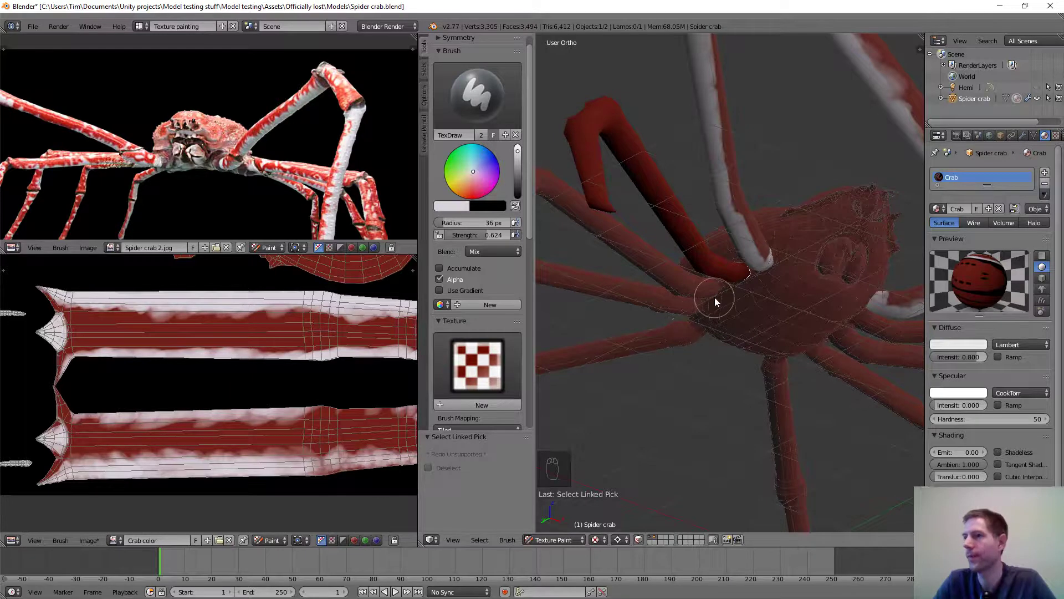
pyautogui.moveTo(694, 281); pyautogui.dragTo(657, 303, button='middle')
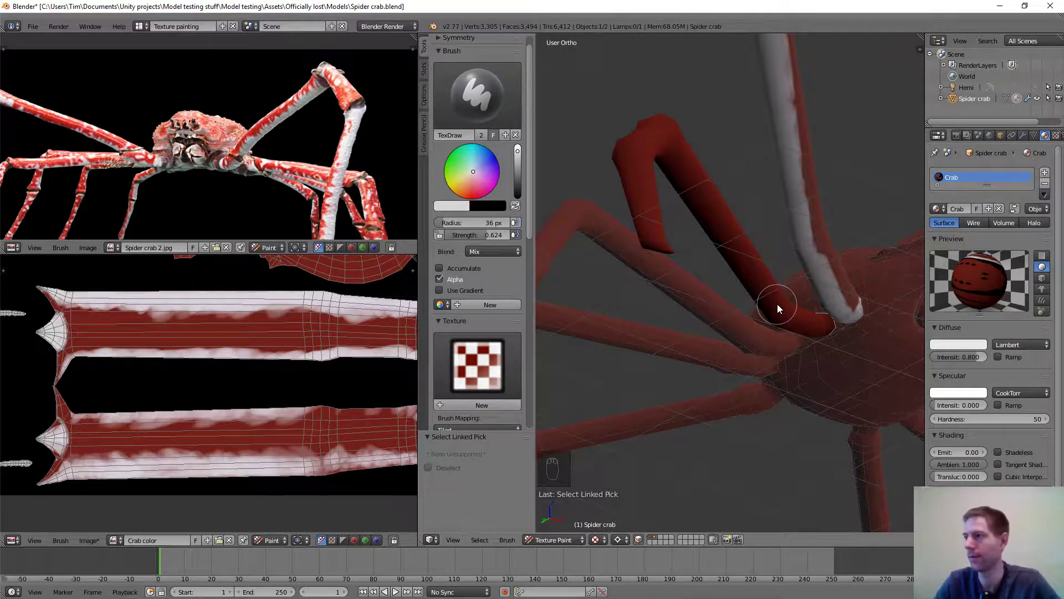
pyautogui.press('s')
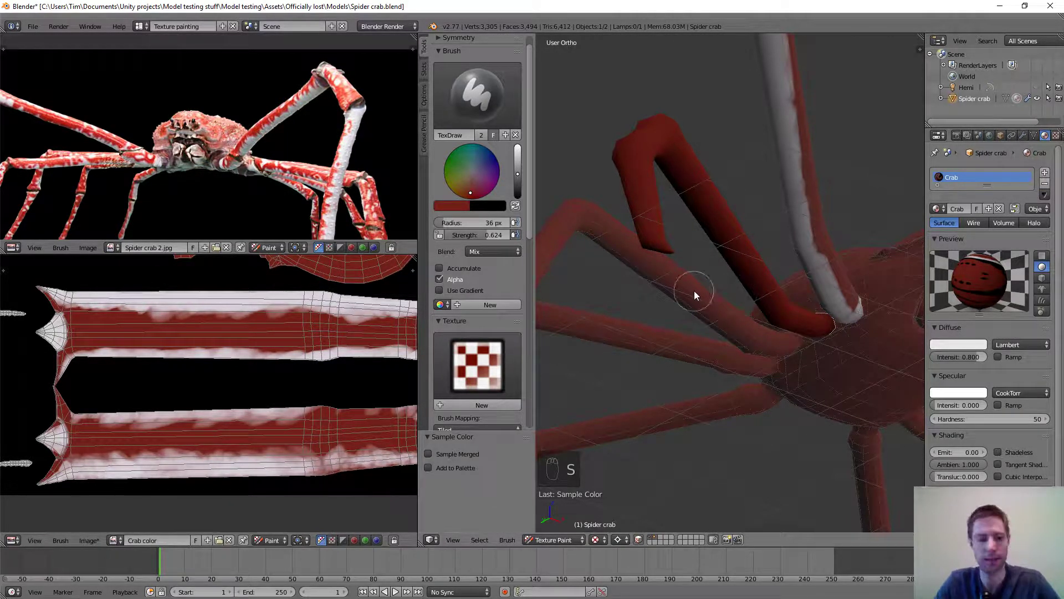
pyautogui.hotkey('ctrl', 'z')
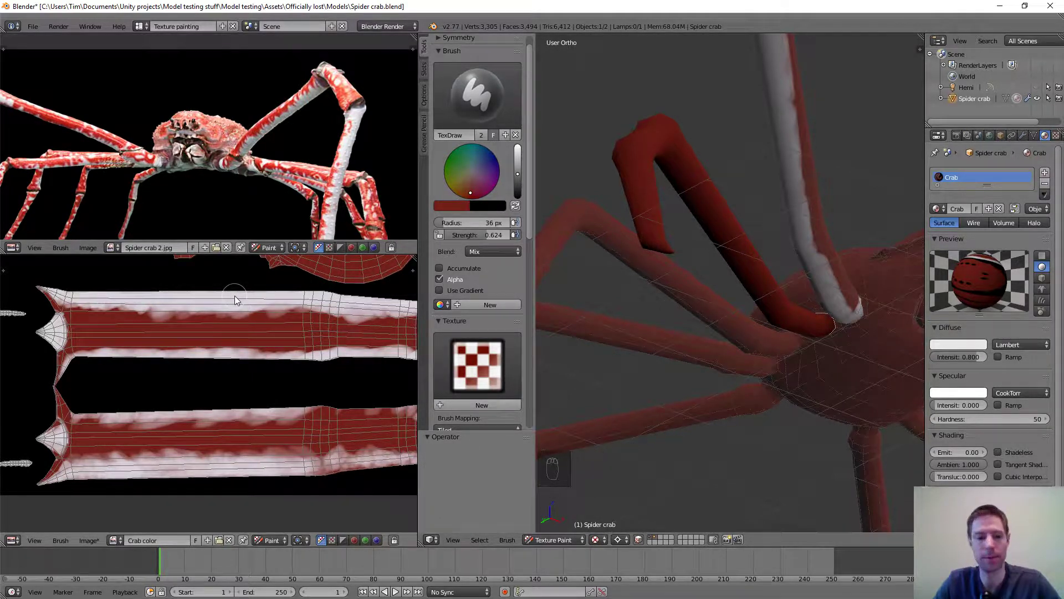
pyautogui.press('s')
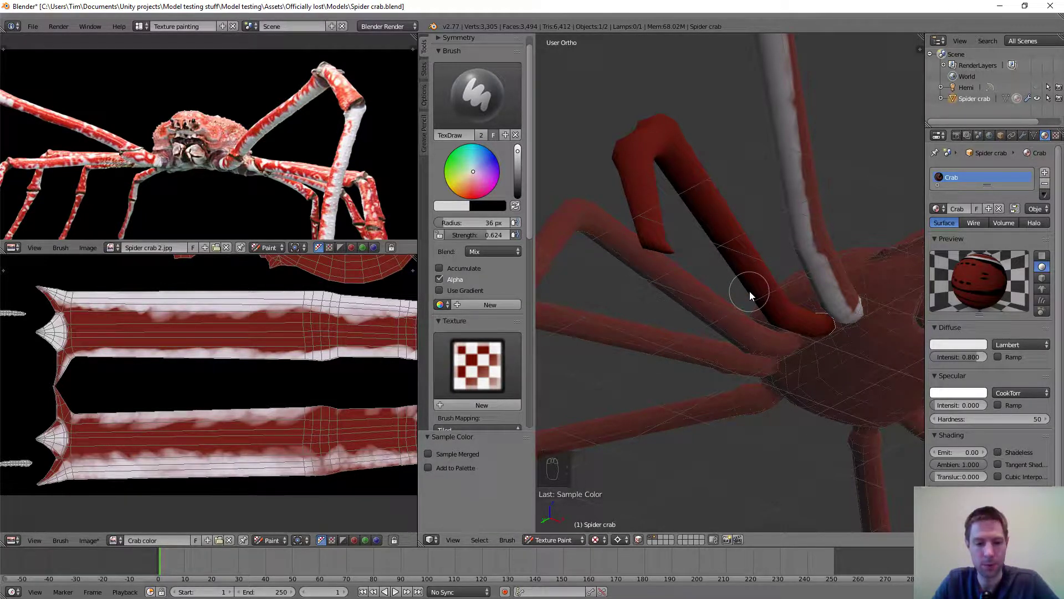
pyautogui.press('f')
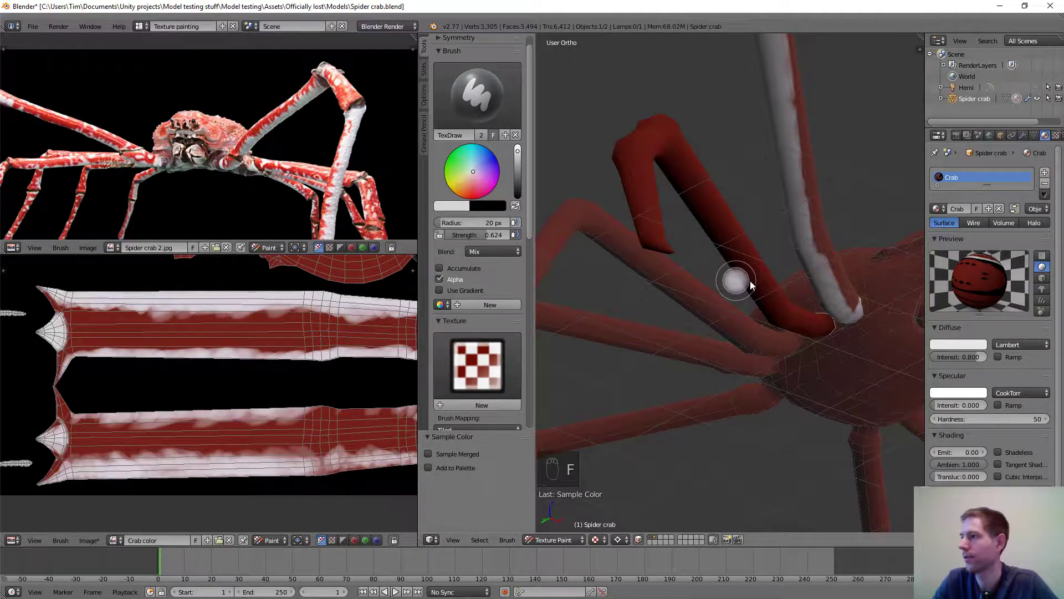
pyautogui.click(750, 280)
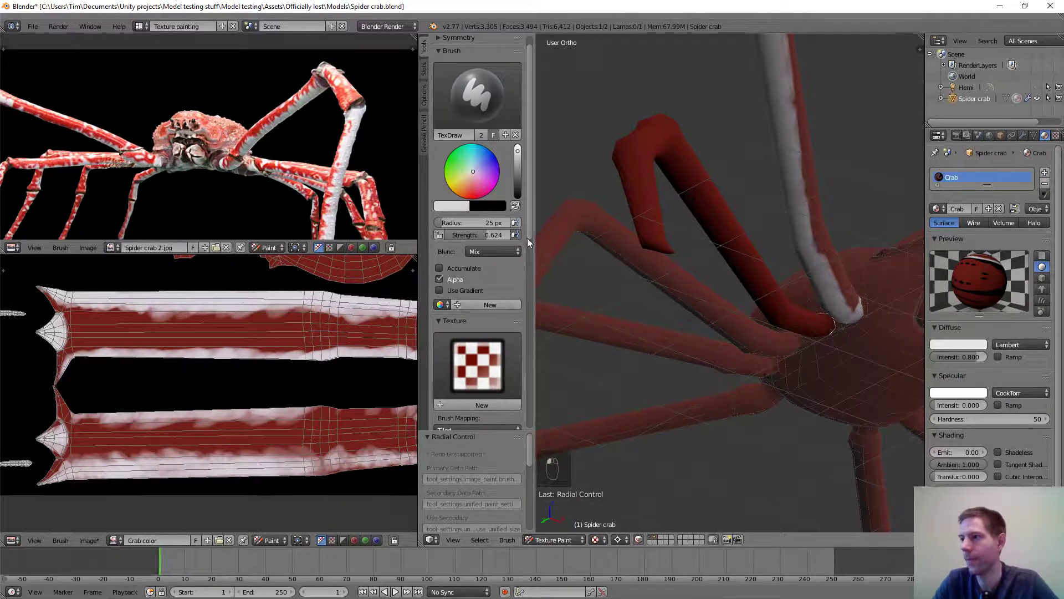
# Set the stroke jitter to 0.2752 and paint a white test patch on the leg's underside above its first bend.
pyautogui.scroll(-6, 529, 234)
pyautogui.moveTo(554, 308); pyautogui.dragTo(565, 339)
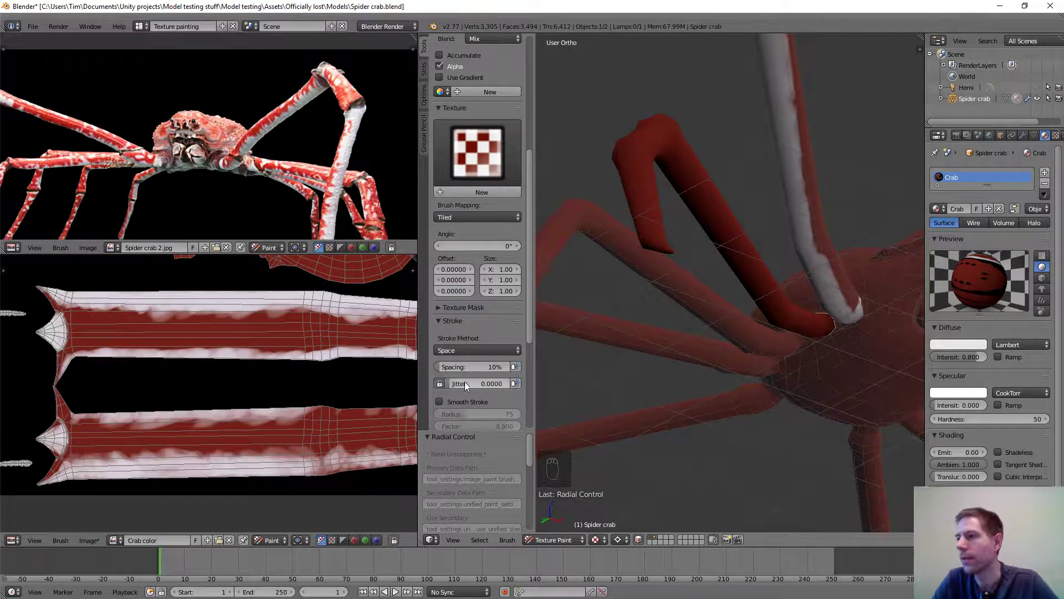
pyautogui.moveTo(450, 384); pyautogui.dragTo(470, 384)
pyautogui.scroll(4, 754, 291)
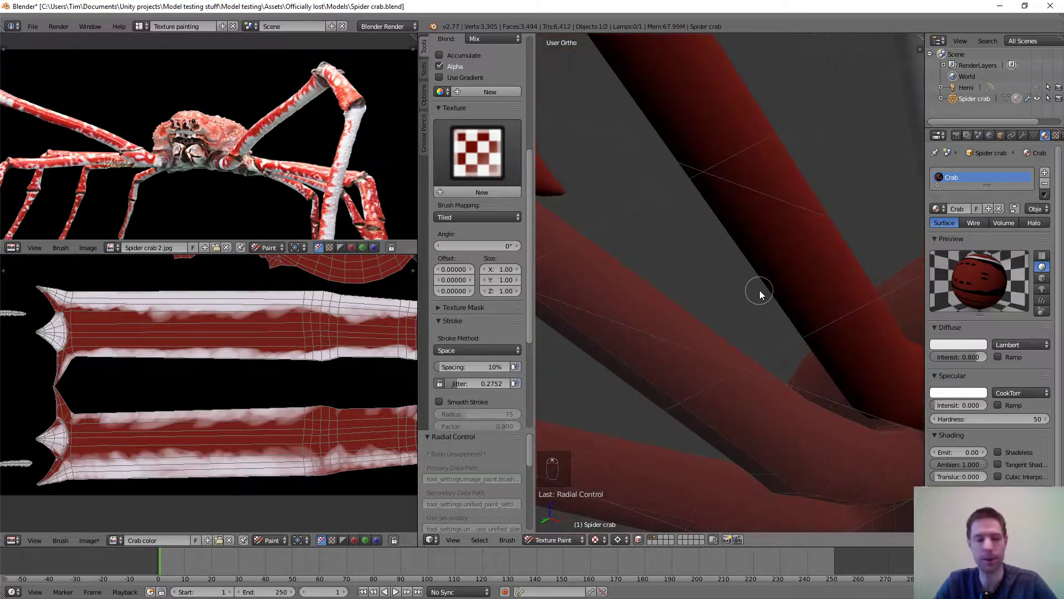
pyautogui.moveTo(759, 291); pyautogui.dragTo(667, 331, button='middle')
pyautogui.scroll(2, 666, 331)
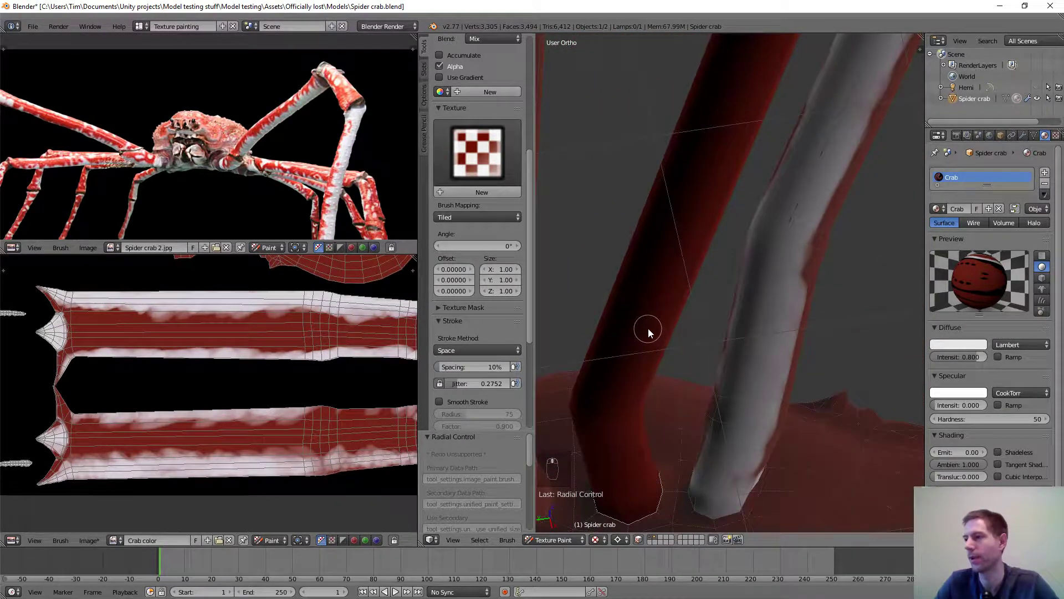
pyautogui.moveTo(650, 286); pyautogui.dragTo(641, 299)
pyautogui.moveTo(617, 402); pyautogui.dragTo(609, 326)
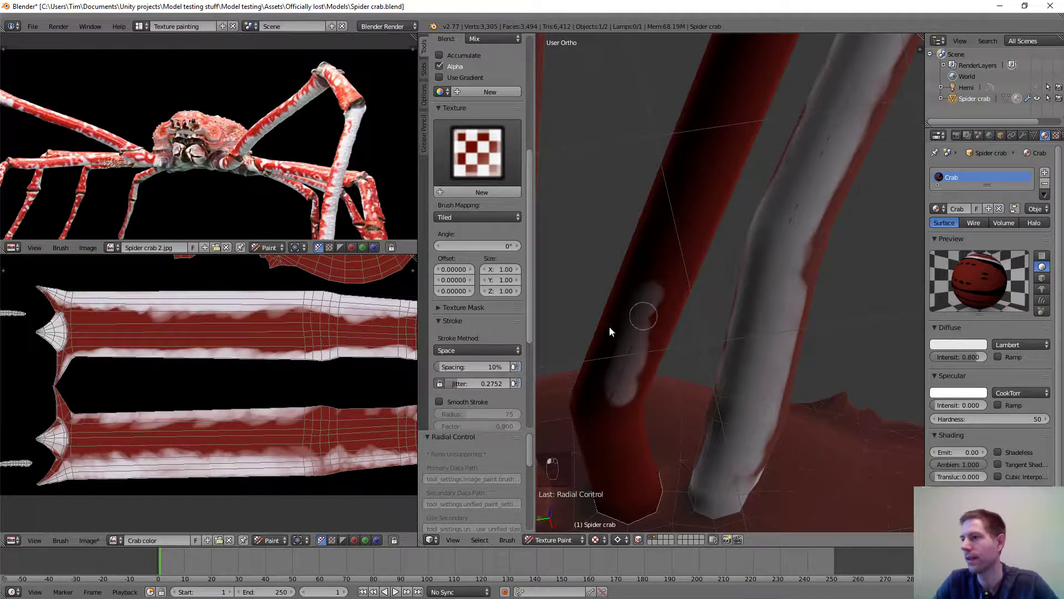
# Undo the last test stroke, then set the stroke jitter to 0.6972 and spacing to 41% with a smaller brush radius.
pyautogui.moveTo(483, 384); pyautogui.dragTo(527, 384)
pyautogui.hotkey('ctrl', 'z')
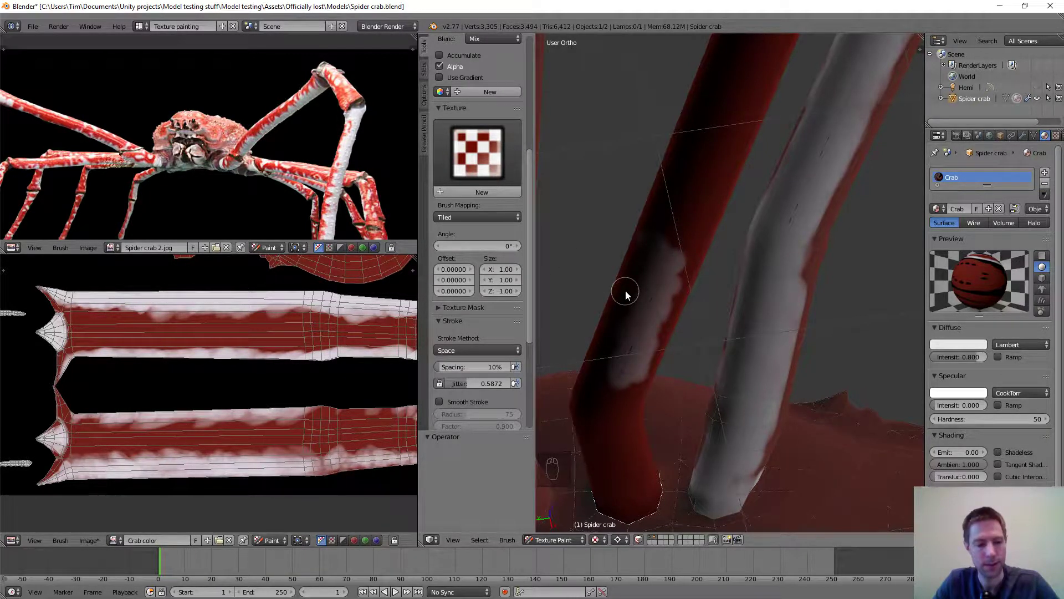
pyautogui.moveTo(467, 384)
pyautogui.mouseDown()
pyautogui.moveTo(499, 385)
pyautogui.moveTo(476, 384)
pyautogui.moveTo(460, 367)
pyautogui.moveTo(471, 367)
pyautogui.mouseUp()
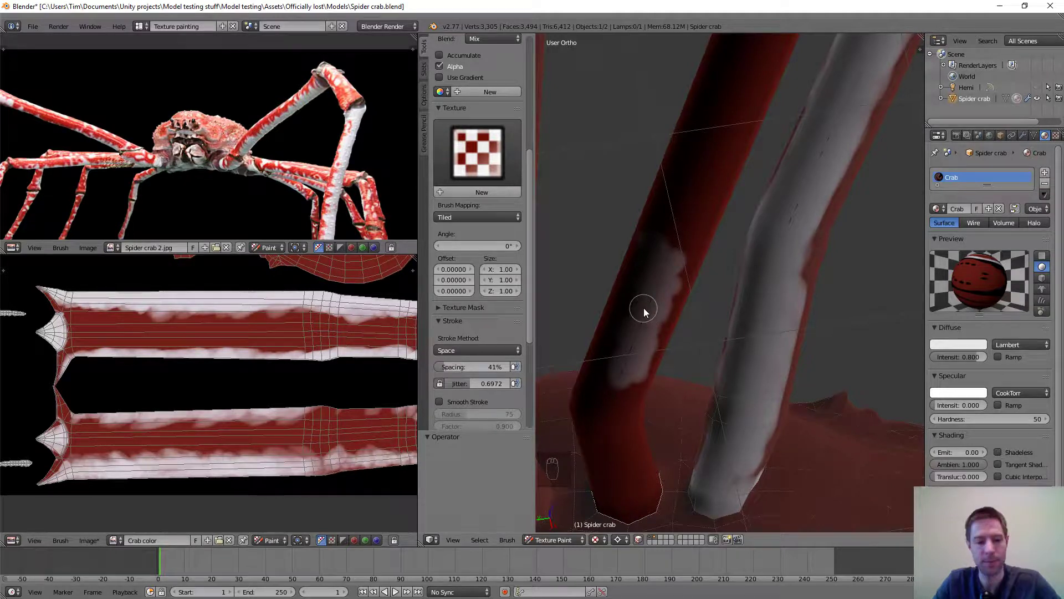
pyautogui.press('f')
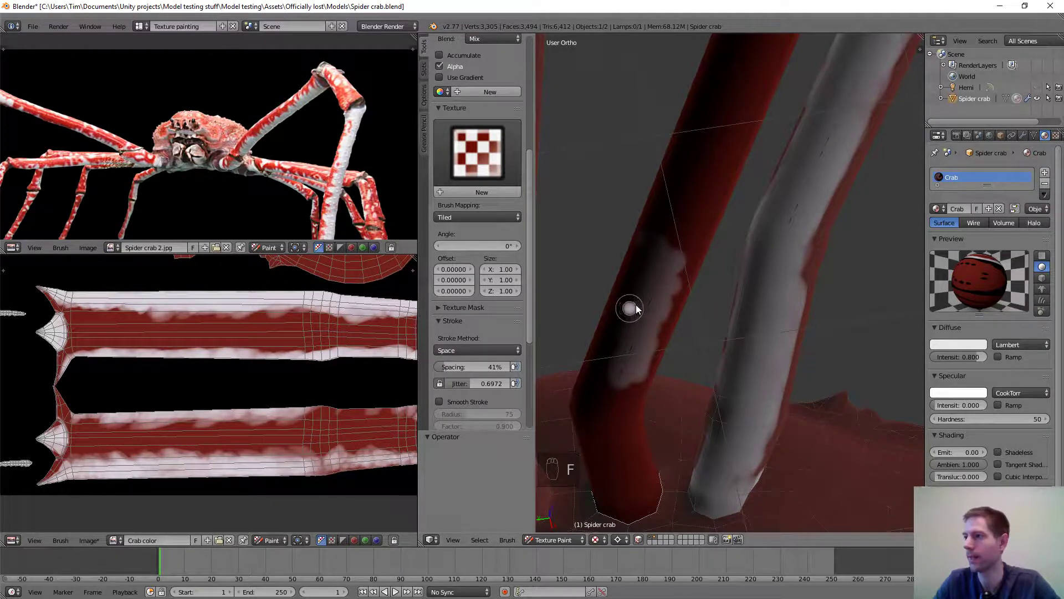
pyautogui.click(640, 306)
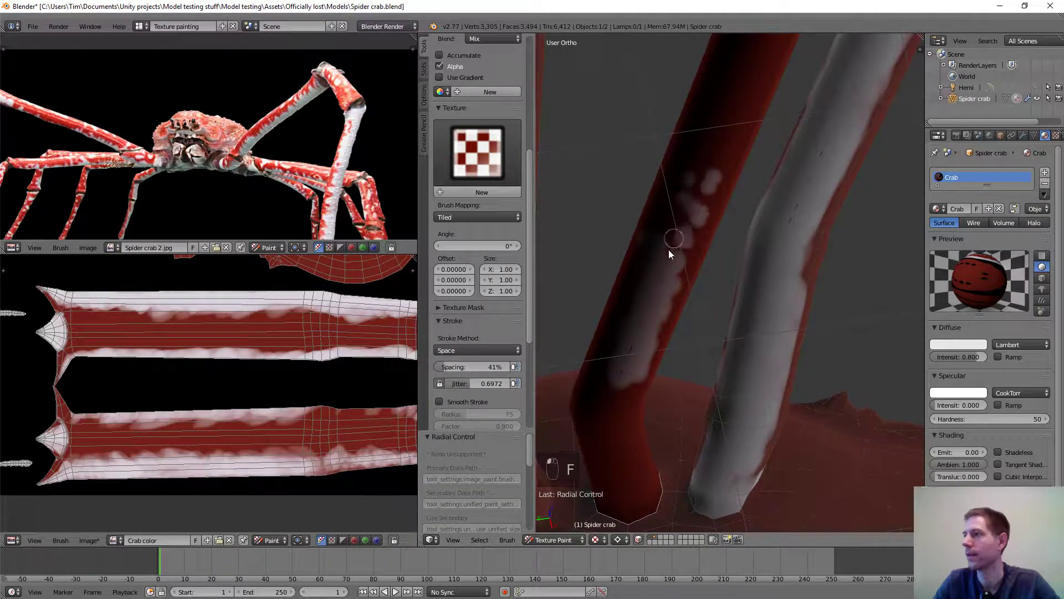
# Paint scattered white blotches along the leg's underside and down over the short base segment.
pyautogui.moveTo(668, 254); pyautogui.dragTo(622, 387)
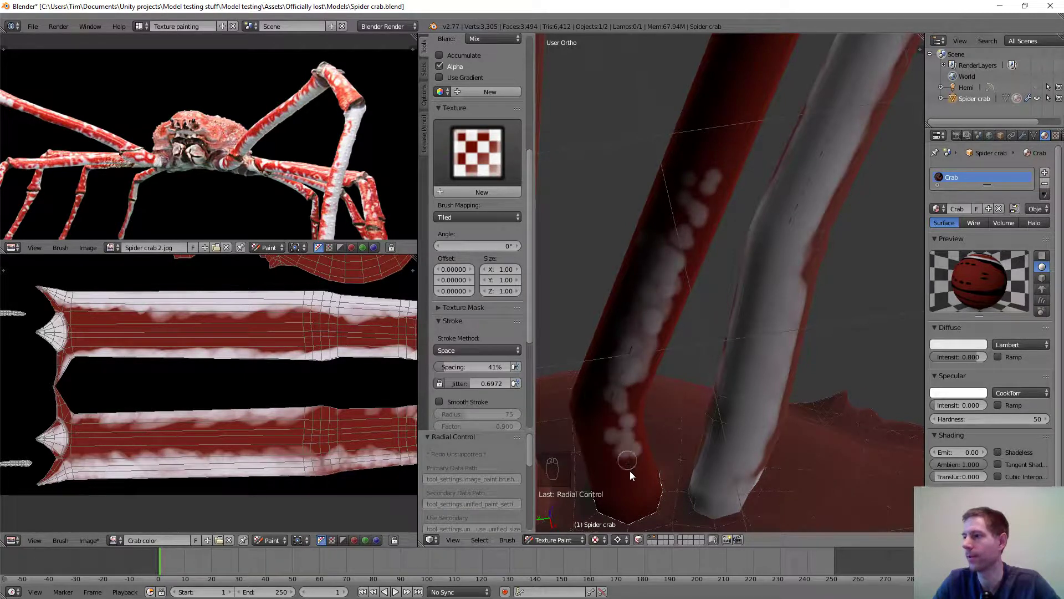
pyautogui.moveTo(598, 449); pyautogui.dragTo(608, 385)
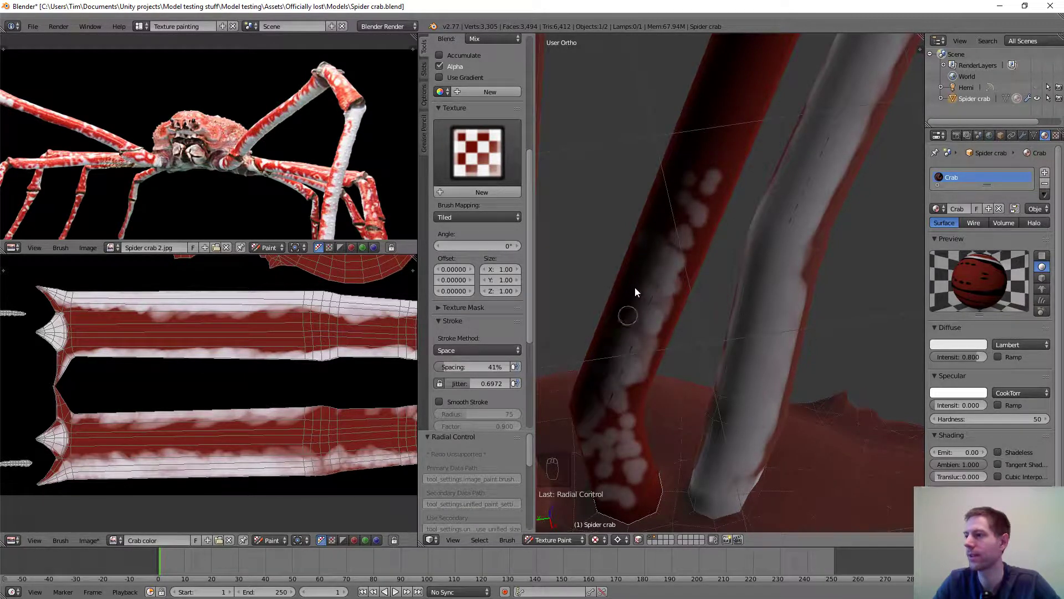
pyautogui.moveTo(616, 501); pyautogui.dragTo(612, 422)
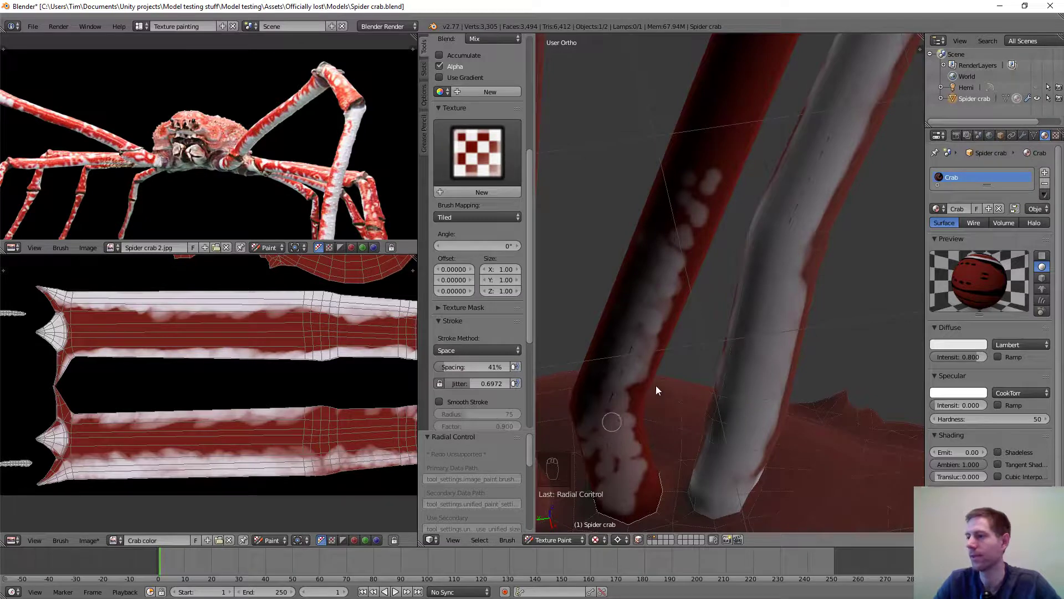
# Set the stroke jitter to 0.5872, shrink the brush and dab small white spots on the leg's base segment.
pyautogui.scroll(-2, 662, 383)
pyautogui.scroll(-2, 686, 290)
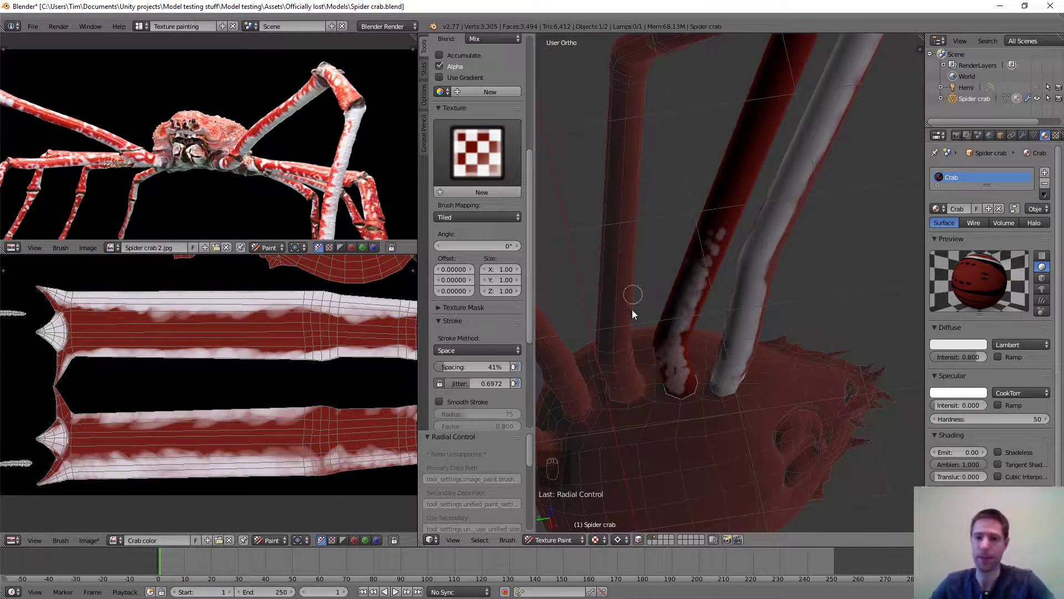
pyautogui.moveTo(702, 237); pyautogui.dragTo(710, 337, button='middle')
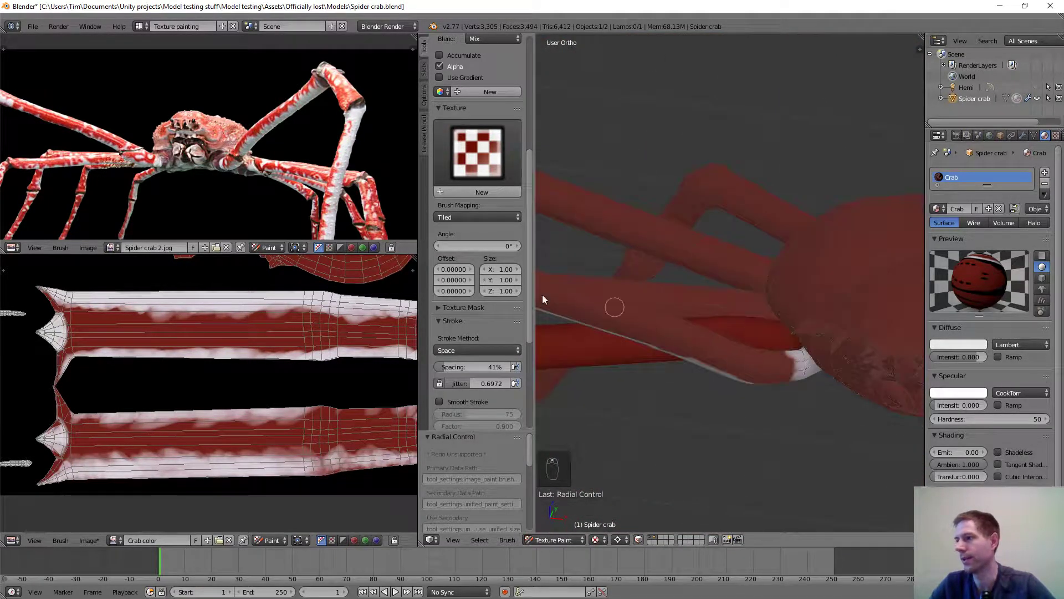
pyautogui.moveTo(542, 294)
pyautogui.mouseDown(button='middle')
pyautogui.moveTo(724, 397)
pyautogui.moveTo(762, 259)
pyautogui.moveTo(805, 344)
pyautogui.mouseUp(button='middle')
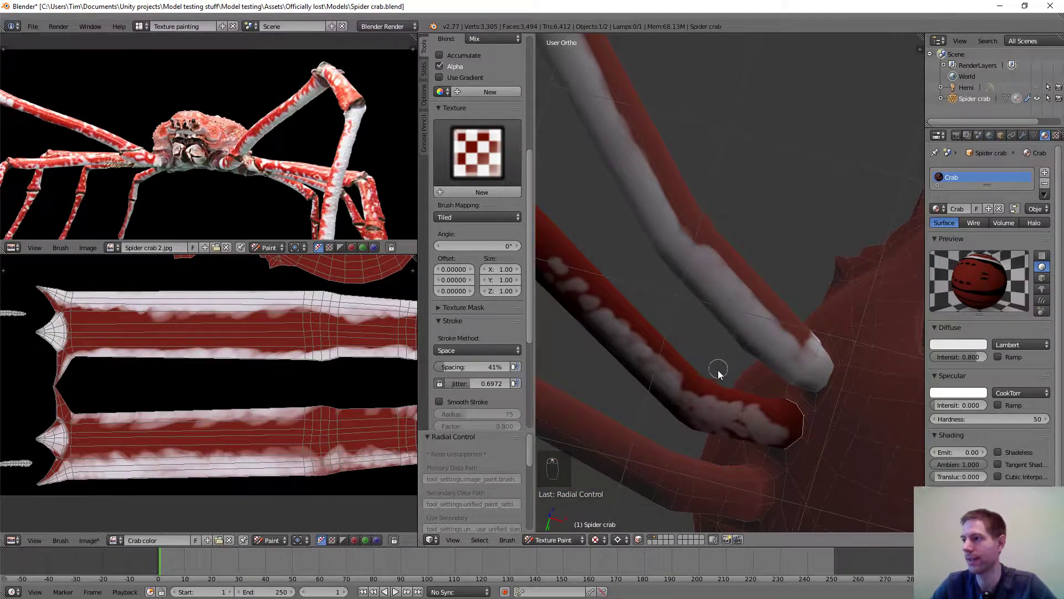
pyautogui.moveTo(715, 369)
pyautogui.mouseDown(button='middle')
pyautogui.moveTo(736, 398)
pyautogui.moveTo(732, 363)
pyautogui.mouseUp(button='middle')
pyautogui.scroll(4, 733, 364)
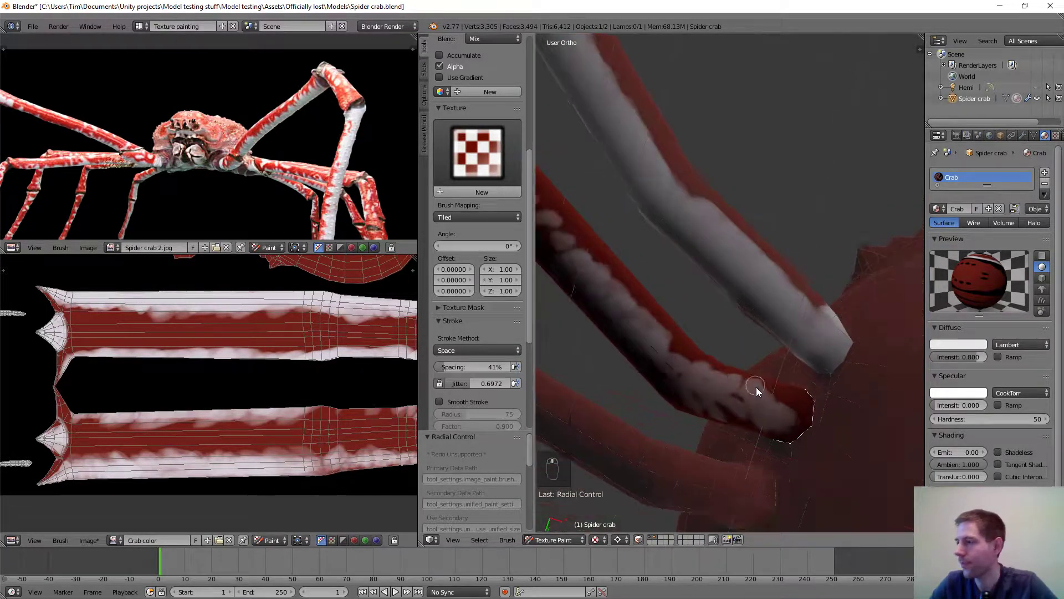
pyautogui.click(470, 384)
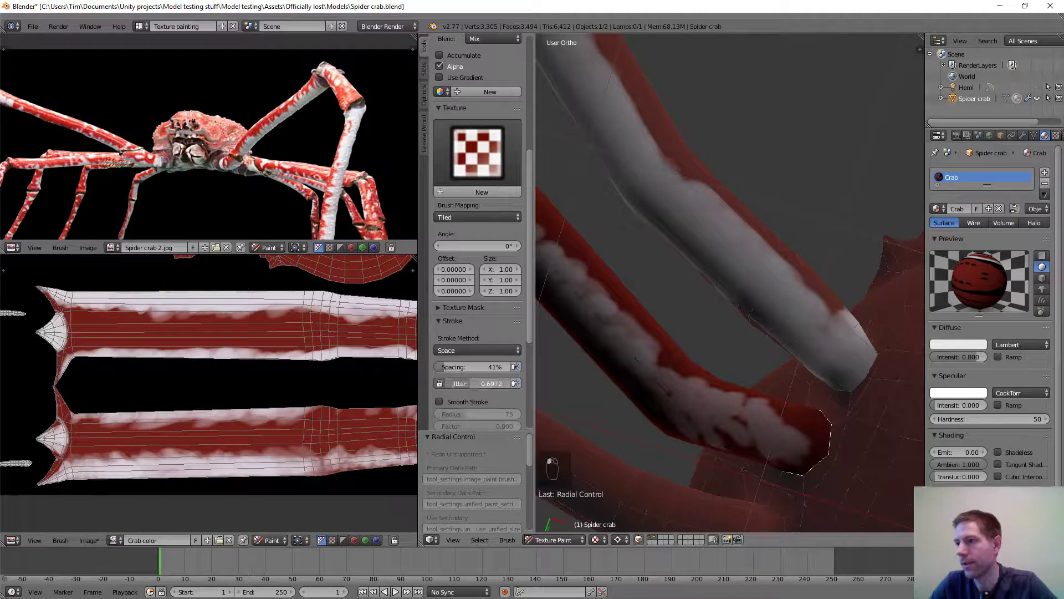
pyautogui.moveTo(470, 383); pyautogui.dragTo(449, 383)
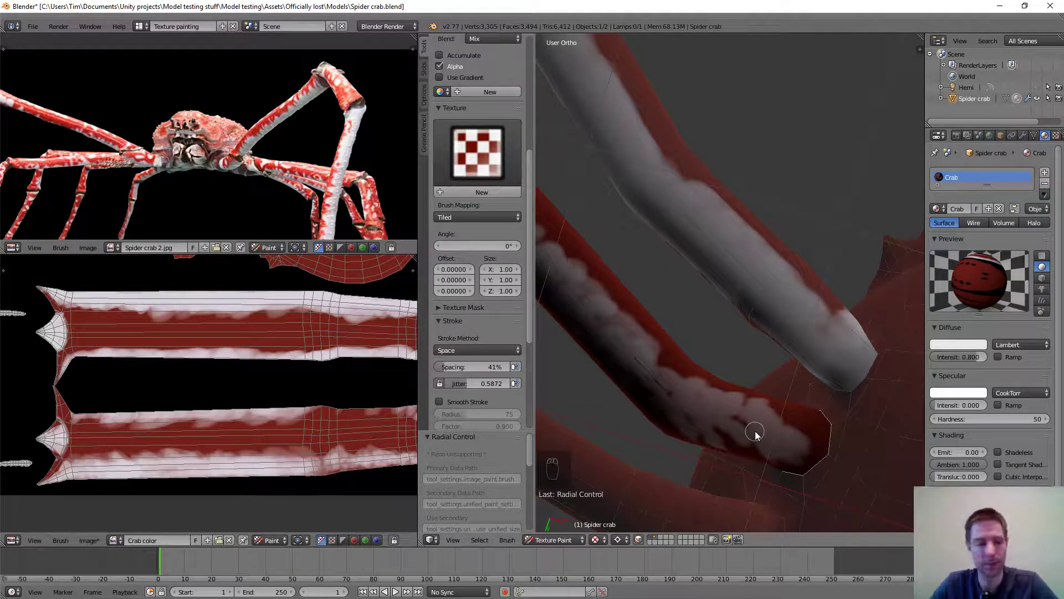
pyautogui.press('g')
pyautogui.press('f')
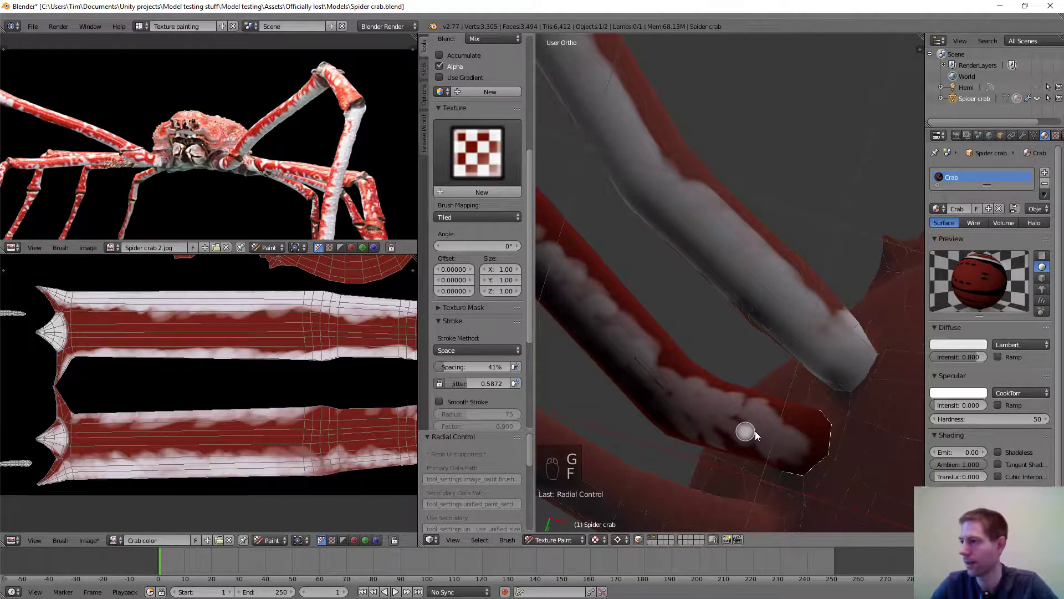
pyautogui.moveTo(729, 421)
pyautogui.mouseDown()
pyautogui.moveTo(796, 446)
pyautogui.moveTo(757, 423)
pyautogui.moveTo(823, 442)
pyautogui.moveTo(779, 445)
pyautogui.mouseUp()
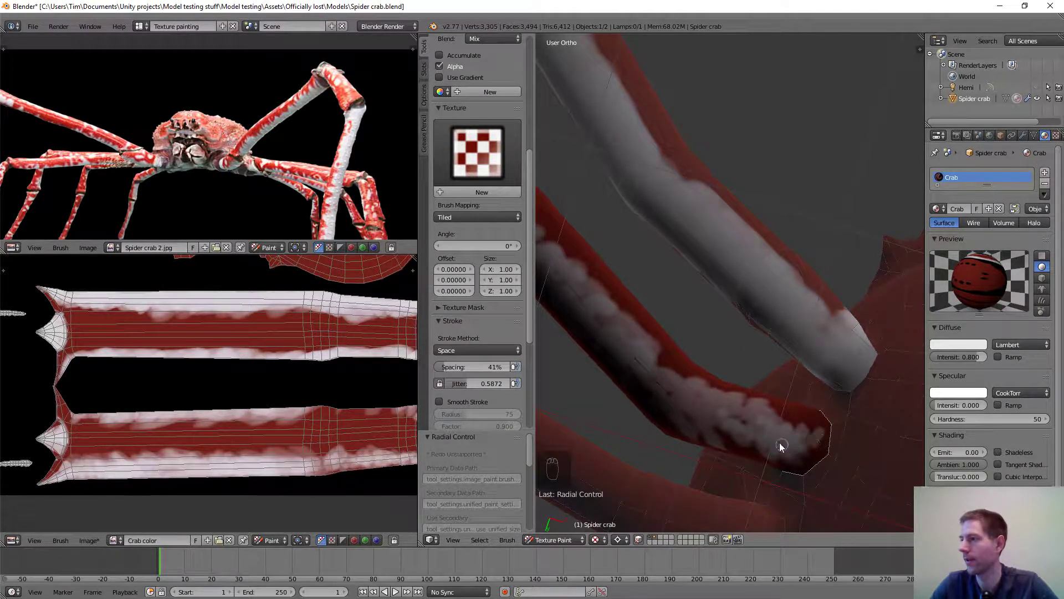
# Set the stroke jitter to 0.8073 and fill in white speckling from the leg's base to past its first bend.
pyautogui.moveTo(466, 382); pyautogui.dragTo(477, 383)
pyautogui.moveTo(755, 423)
pyautogui.mouseDown()
pyautogui.moveTo(814, 441)
pyautogui.moveTo(804, 444)
pyautogui.mouseUp()
pyautogui.moveTo(703, 413)
pyautogui.mouseDown()
pyautogui.moveTo(646, 356)
pyautogui.moveTo(721, 409)
pyautogui.moveTo(646, 375)
pyautogui.moveTo(784, 444)
pyautogui.moveTo(693, 420)
pyautogui.moveTo(773, 453)
pyautogui.mouseUp()
pyautogui.moveTo(651, 385)
pyautogui.mouseDown()
pyautogui.moveTo(621, 330)
pyautogui.moveTo(781, 435)
pyautogui.moveTo(815, 438)
pyautogui.moveTo(614, 348)
pyautogui.moveTo(594, 299)
pyautogui.mouseUp()
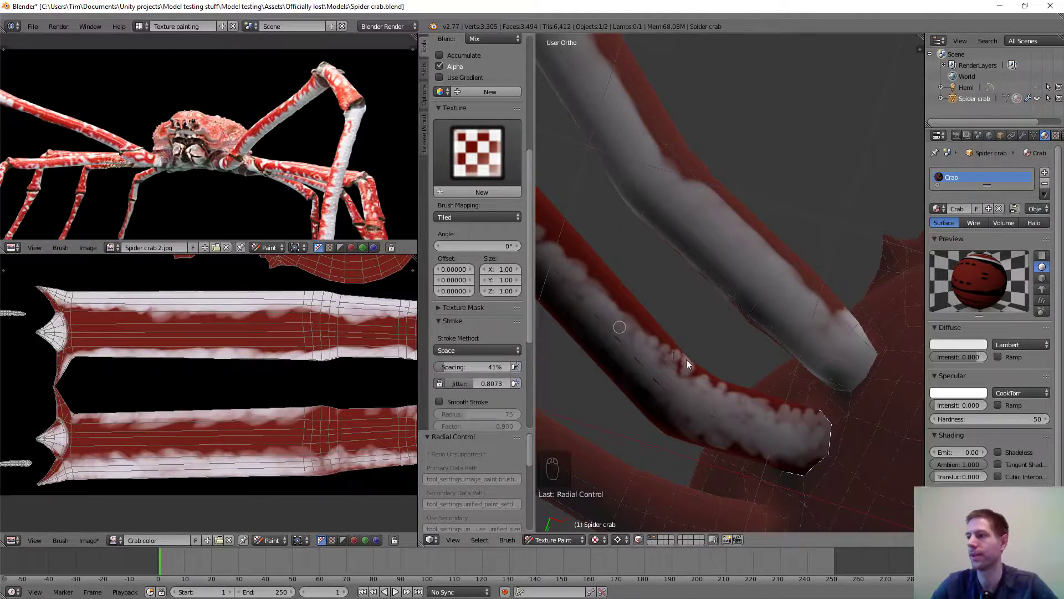
# Extend the speckled white marking farther along the leg's underside, away from the body.
pyautogui.moveTo(686, 359); pyautogui.dragTo(733, 340, button='middle')
pyautogui.moveTo(743, 222); pyautogui.dragTo(769, 271, button='middle')
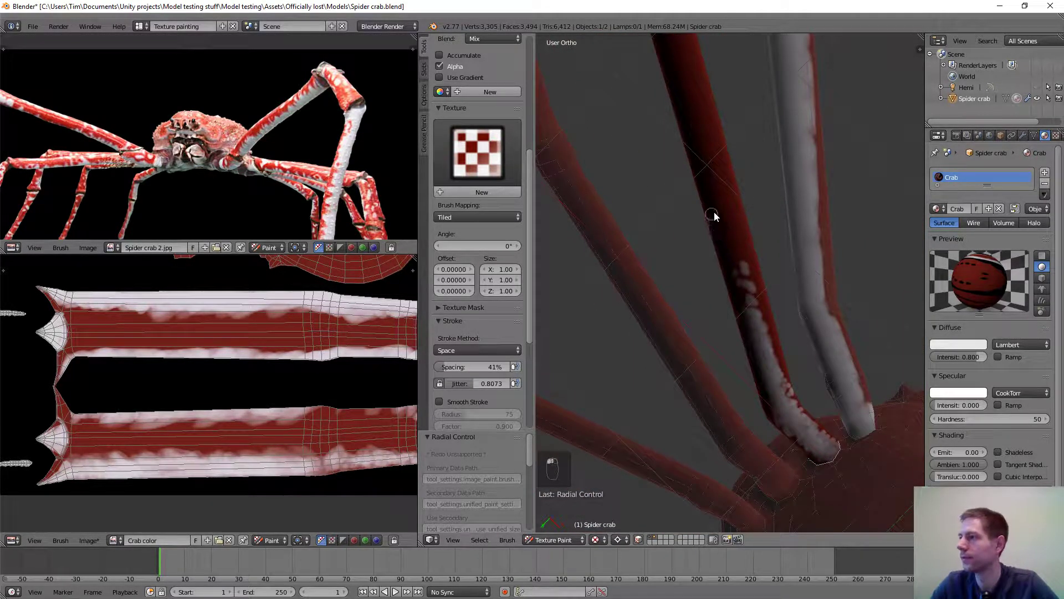
pyautogui.scroll(2, 736, 228)
pyautogui.moveTo(743, 231)
pyautogui.mouseDown()
pyautogui.moveTo(776, 379)
pyautogui.moveTo(740, 299)
pyautogui.moveTo(712, 190)
pyautogui.moveTo(756, 278)
pyautogui.moveTo(726, 220)
pyautogui.mouseUp()
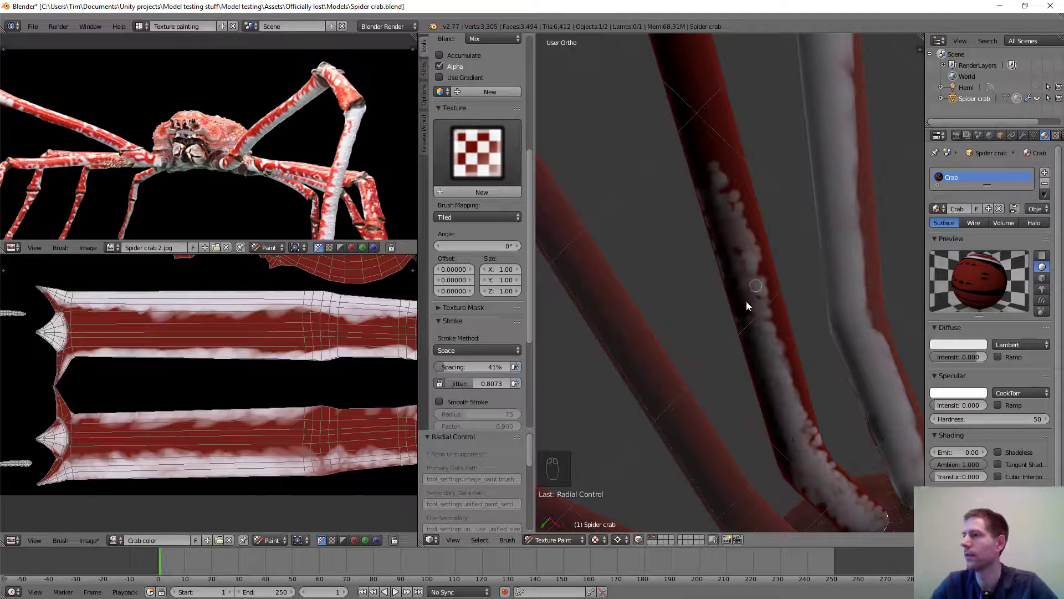
# Continue the speckled white marking along the leg's underside up to the thickened next joint.
pyautogui.scroll(-5, 255, 335)
pyautogui.moveTo(255, 335); pyautogui.dragTo(283, 317, button='middle')
pyautogui.scroll(5, 284, 318)
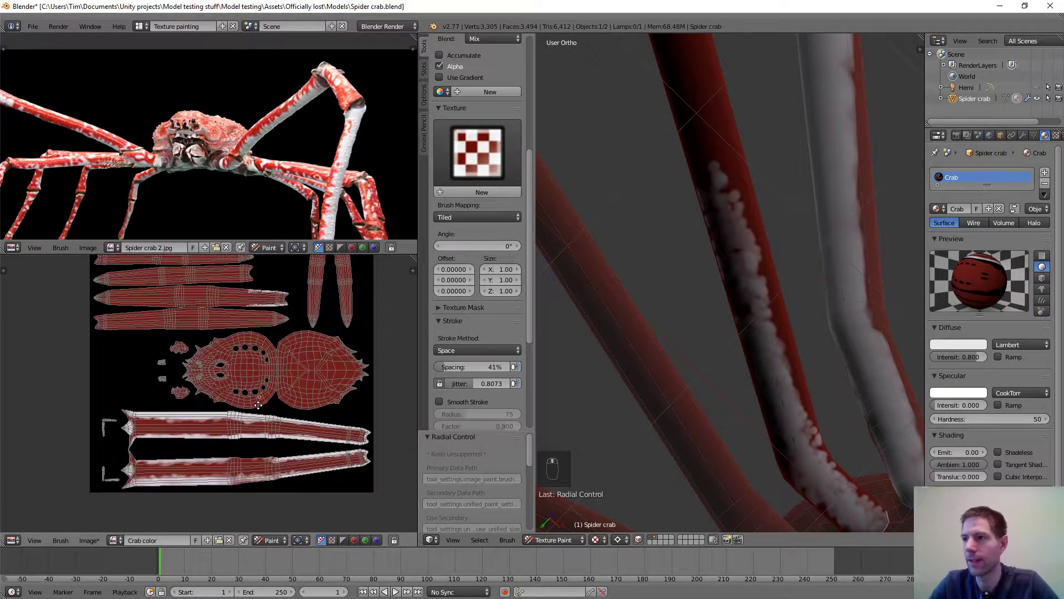
pyautogui.moveTo(263, 413); pyautogui.dragTo(235, 344, button='middle')
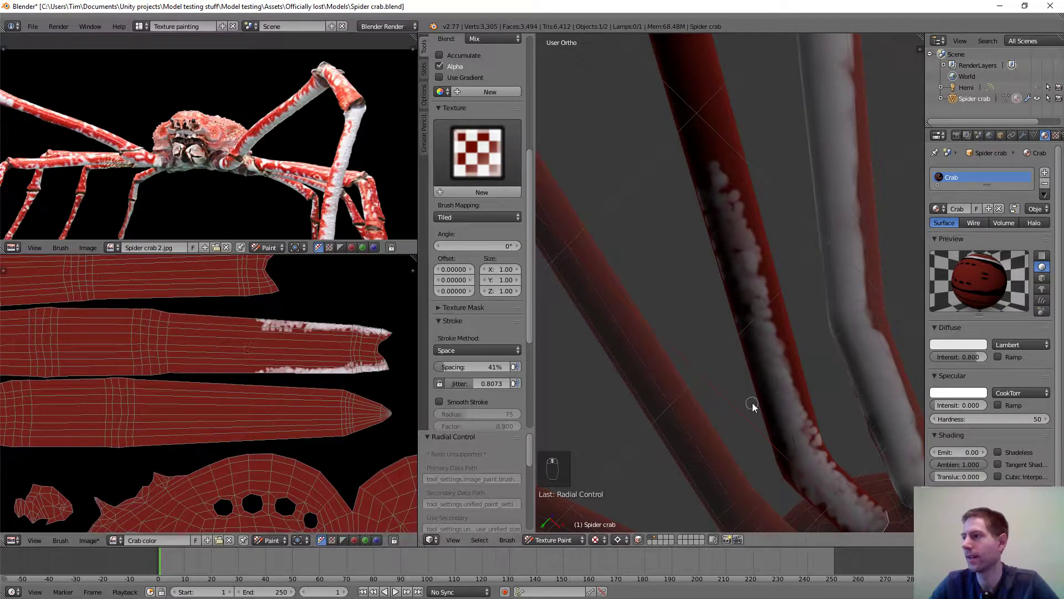
pyautogui.moveTo(751, 407); pyautogui.dragTo(673, 365, button='middle')
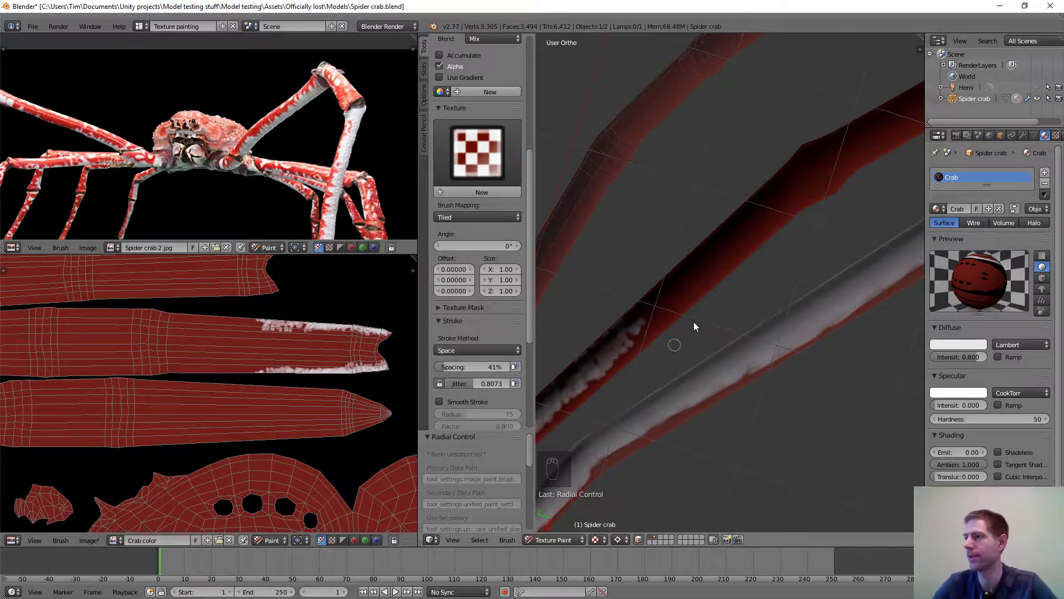
pyautogui.moveTo(709, 306); pyautogui.dragTo(737, 360, button='middle')
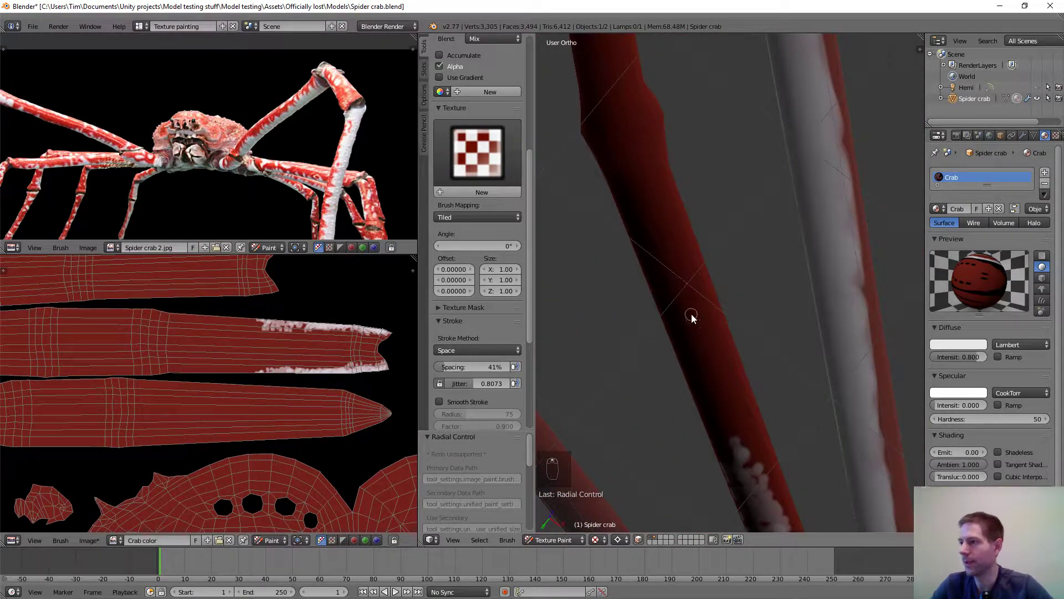
pyautogui.moveTo(692, 316)
pyautogui.mouseDown()
pyautogui.moveTo(728, 406)
pyautogui.moveTo(684, 295)
pyautogui.mouseUp()
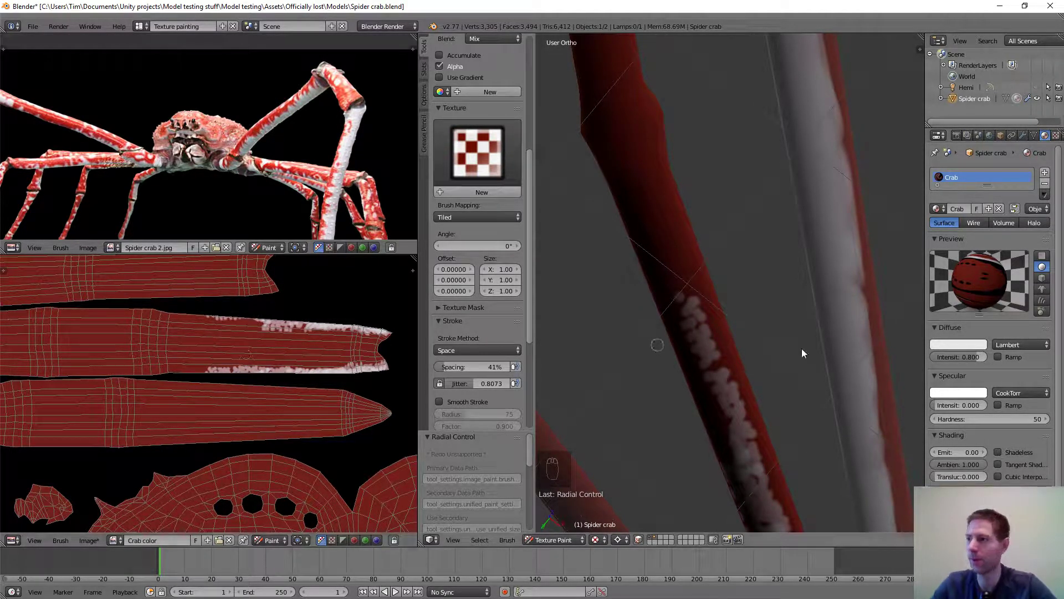
pyautogui.moveTo(689, 312)
pyautogui.mouseDown()
pyautogui.moveTo(754, 470)
pyautogui.moveTo(654, 181)
pyautogui.moveTo(629, 147)
pyautogui.moveTo(681, 330)
pyautogui.moveTo(648, 208)
pyautogui.moveTo(652, 221)
pyautogui.mouseUp()
pyautogui.scroll(1, 686, 223)
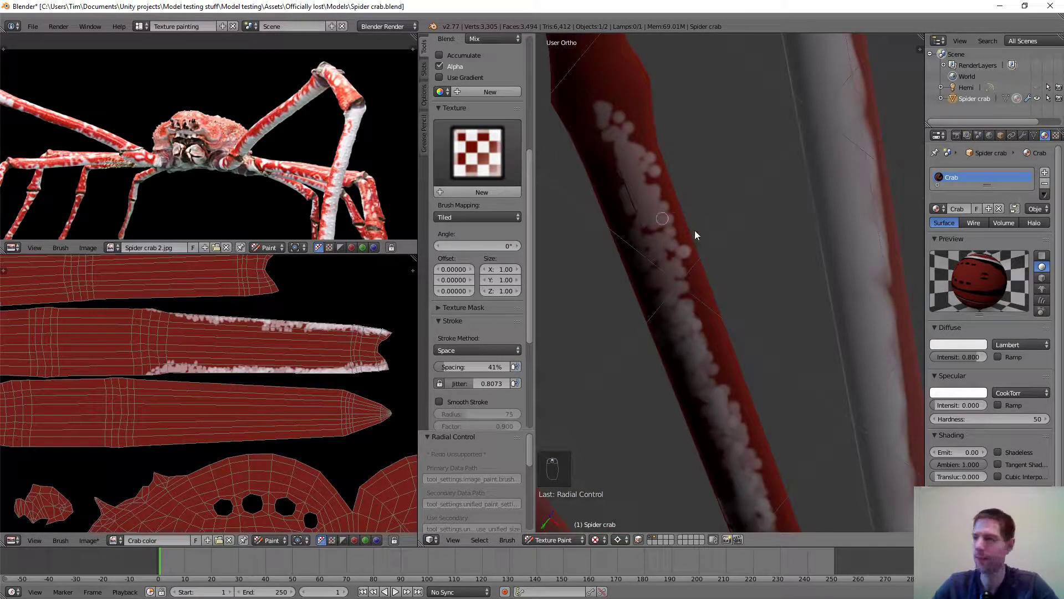
# Fill the unpainted gaps in the white marking just before the joint and extend it onto the joint.
pyautogui.keyDown('shift'); pyautogui.moveTo(694, 231); pyautogui.dragTo(771, 264, button='middle'); pyautogui.keyUp('shift')
pyautogui.scroll(5, 778, 260)
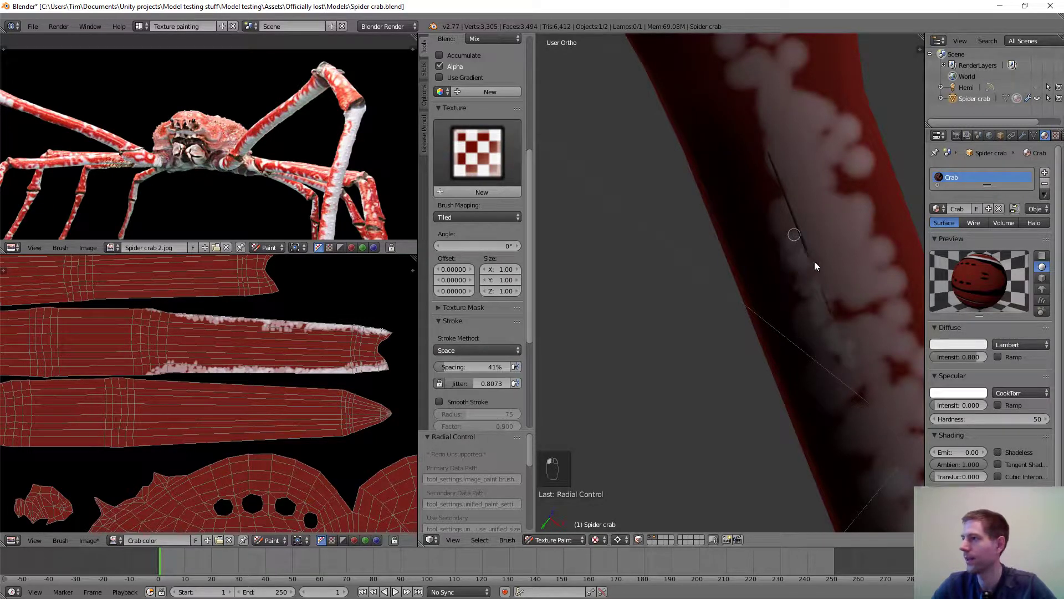
pyautogui.scroll(-3, 811, 268)
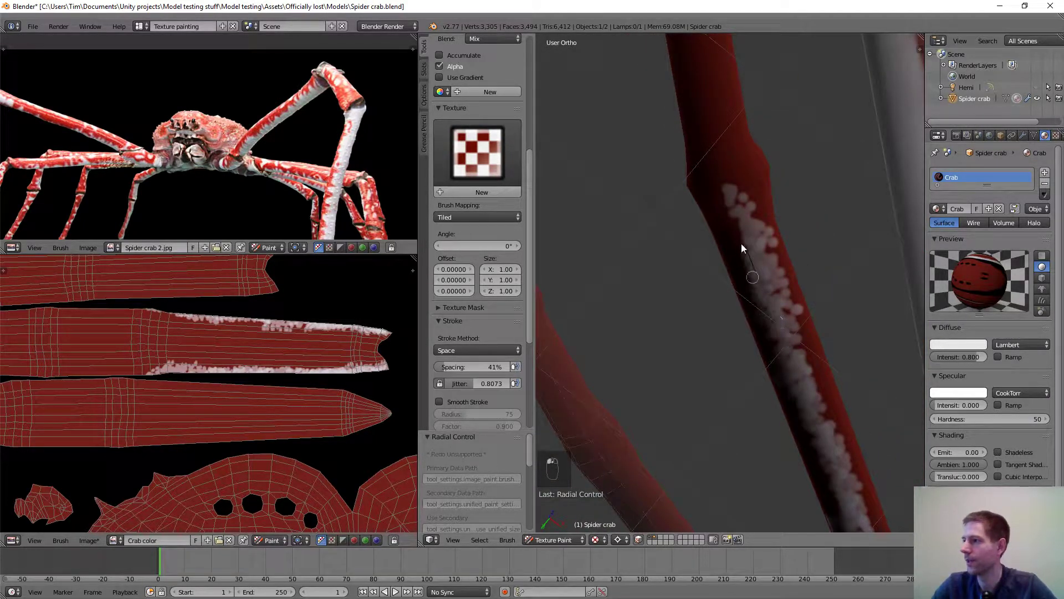
pyautogui.moveTo(777, 320); pyautogui.dragTo(828, 447)
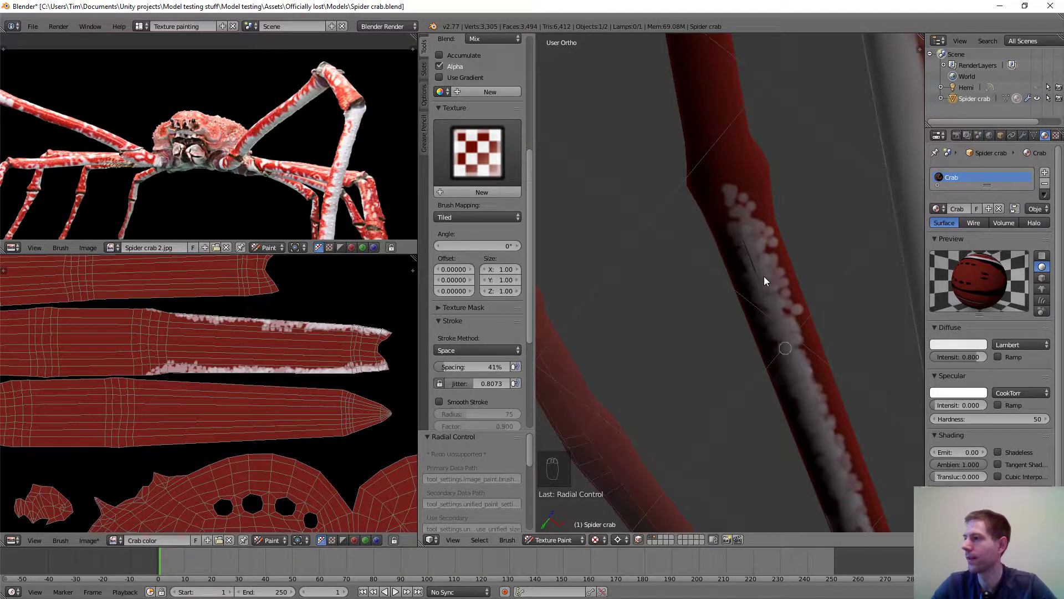
pyautogui.moveTo(764, 276); pyautogui.dragTo(740, 208)
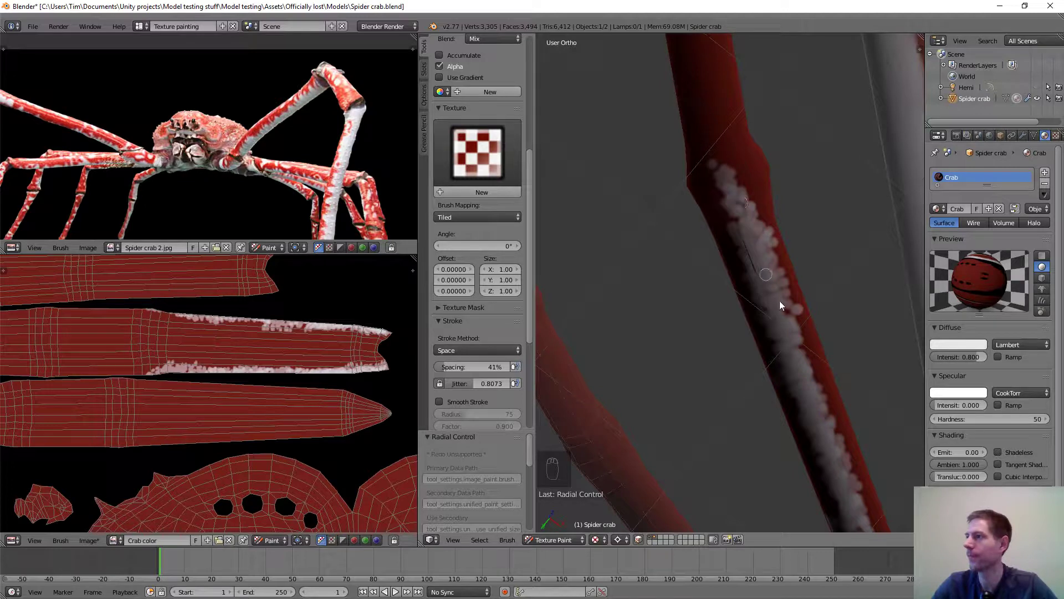
# Set the brush strength to 0.796 and paint mottled white across the joint and along the short segment beyond it.
pyautogui.scroll(-4, 835, 355)
pyautogui.moveTo(794, 354)
pyautogui.mouseDown(button='middle')
pyautogui.moveTo(723, 429)
pyautogui.moveTo(867, 411)
pyautogui.moveTo(845, 274)
pyautogui.moveTo(722, 445)
pyautogui.moveTo(666, 409)
pyautogui.moveTo(766, 284)
pyautogui.mouseUp(button='middle')
pyautogui.moveTo(689, 305)
pyautogui.mouseDown()
pyautogui.moveTo(637, 408)
pyautogui.moveTo(641, 368)
pyautogui.moveTo(687, 303)
pyautogui.moveTo(670, 309)
pyautogui.moveTo(634, 416)
pyautogui.moveTo(645, 399)
pyautogui.mouseUp()
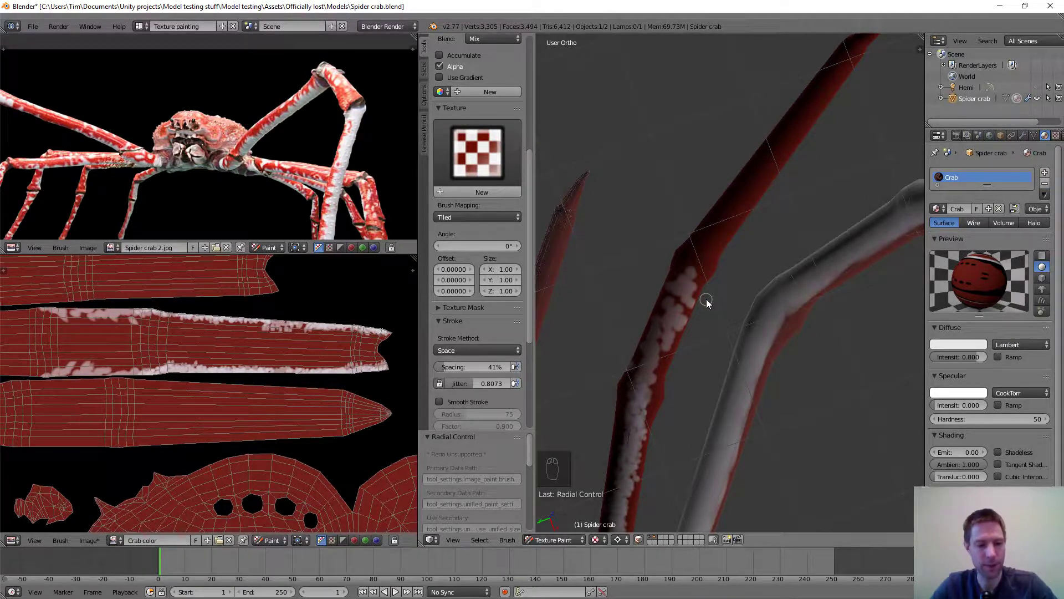
pyautogui.hotkey('shift', 'f')
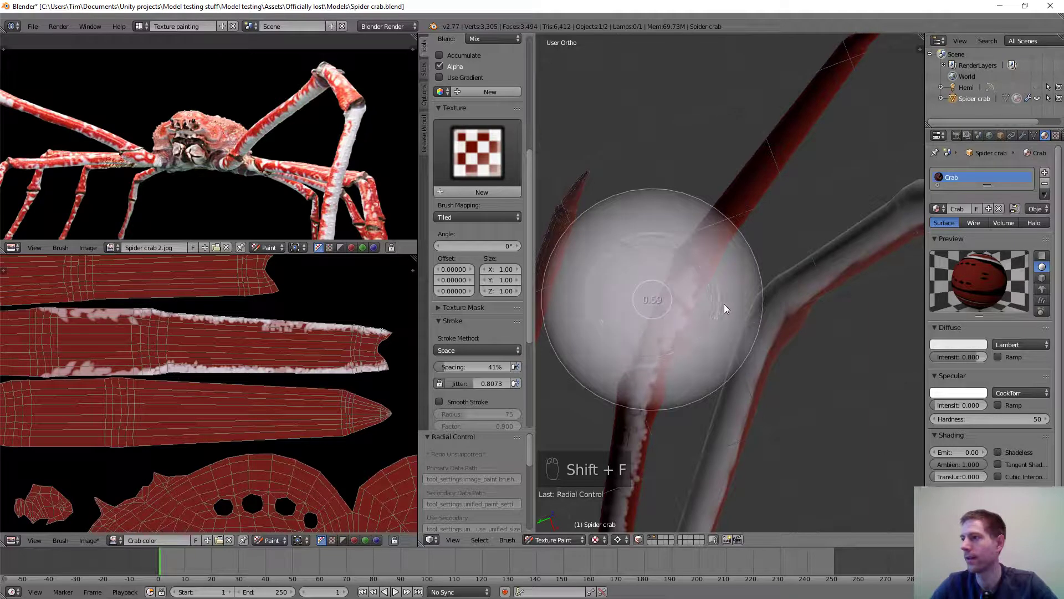
pyautogui.click(691, 294)
pyautogui.moveTo(696, 269)
pyautogui.mouseDown()
pyautogui.moveTo(668, 326)
pyautogui.moveTo(724, 224)
pyautogui.mouseUp()
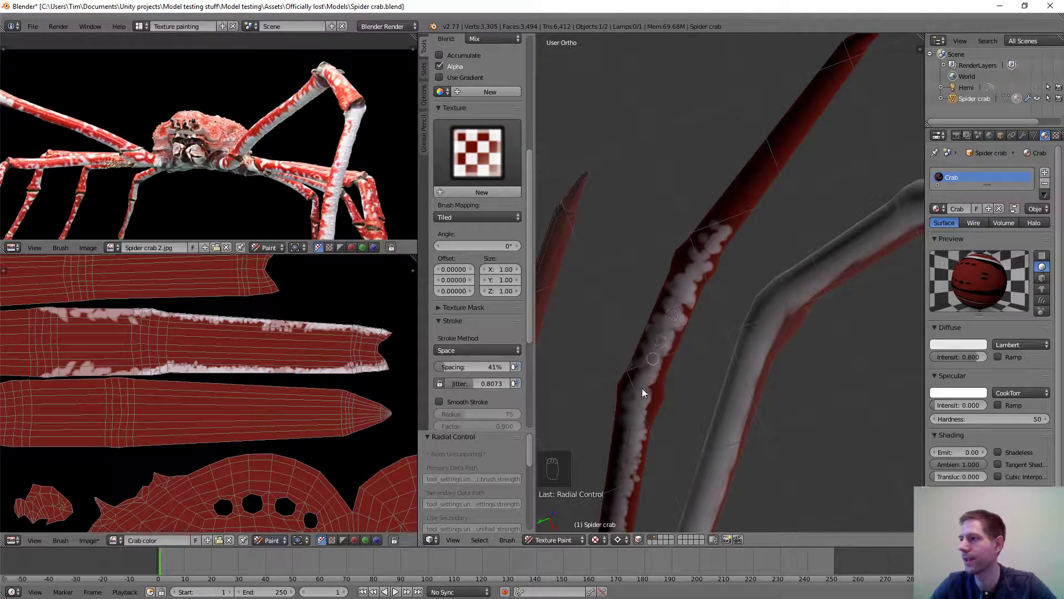
pyautogui.moveTo(615, 496); pyautogui.dragTo(697, 291)
# Paint a trail of white blotches along the underside of the long outer segment towards the leg's tip.
pyautogui.scroll(-3, 722, 247)
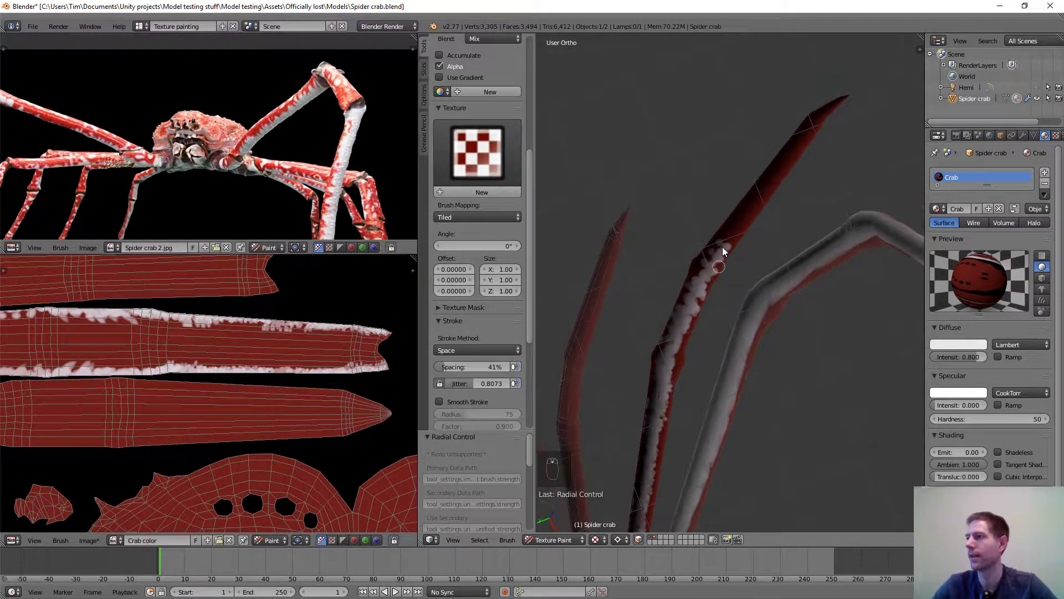
pyautogui.scroll(4, 724, 234)
pyautogui.keyDown('shift'); pyautogui.moveTo(724, 234); pyautogui.dragTo(644, 426, button='middle'); pyautogui.keyUp('shift')
pyautogui.scroll(2, 708, 296)
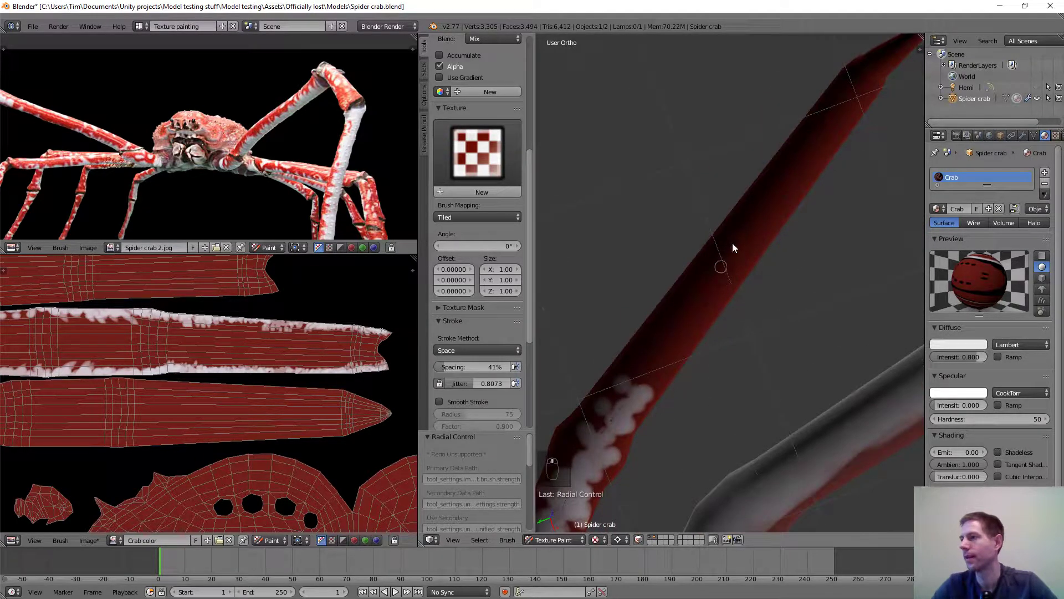
pyautogui.moveTo(733, 241); pyautogui.dragTo(713, 285)
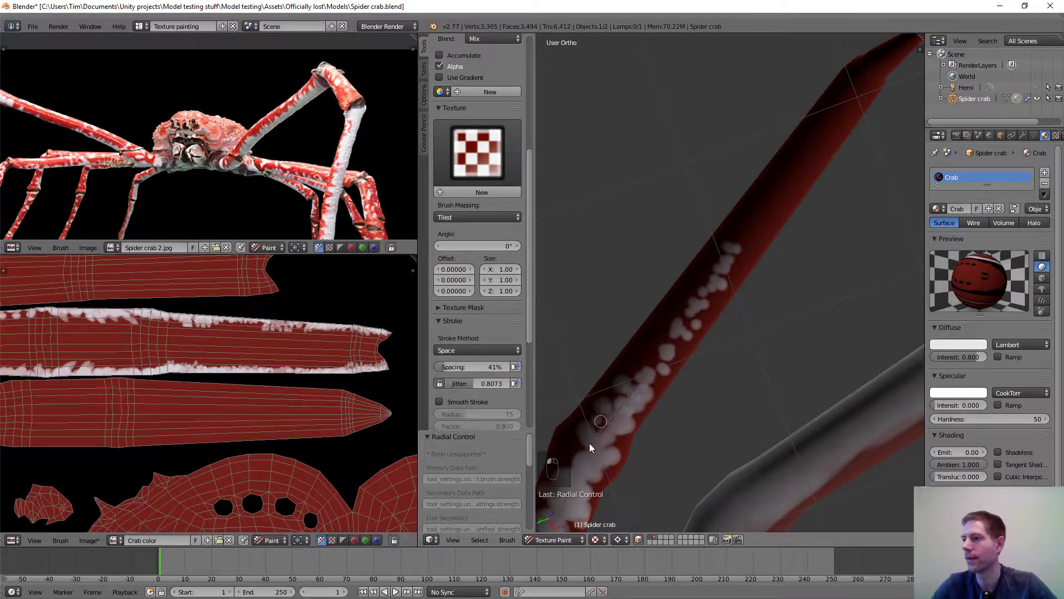
pyautogui.moveTo(646, 359)
pyautogui.mouseDown()
pyautogui.moveTo(738, 245)
pyautogui.moveTo(669, 321)
pyautogui.moveTo(680, 314)
pyautogui.moveTo(627, 395)
pyautogui.moveTo(666, 352)
pyautogui.moveTo(703, 299)
pyautogui.moveTo(600, 423)
pyautogui.moveTo(613, 422)
pyautogui.moveTo(706, 274)
pyautogui.moveTo(782, 187)
pyautogui.moveTo(713, 277)
pyautogui.mouseUp()
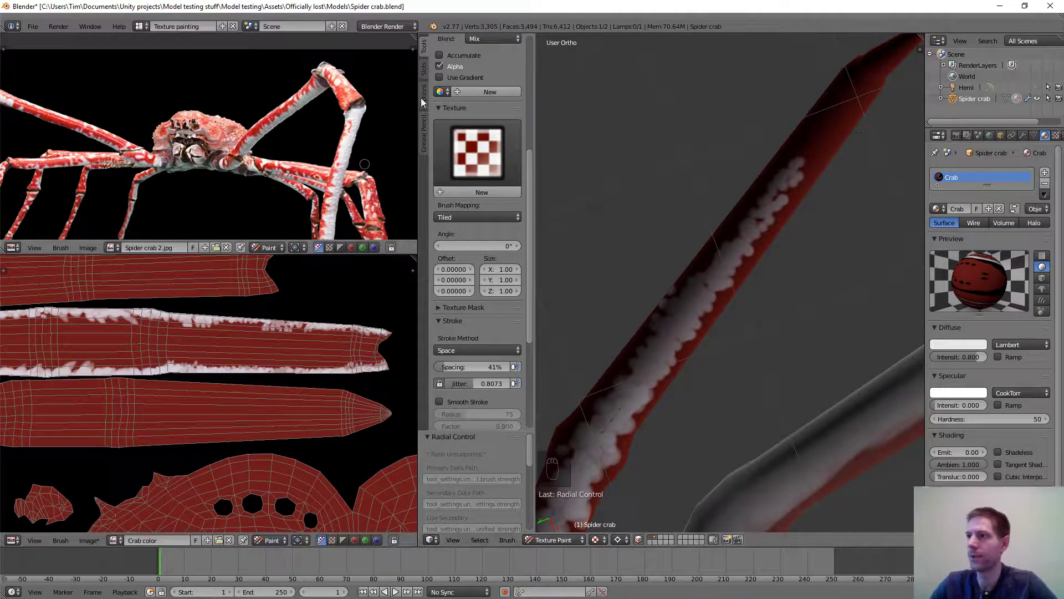
# Switch to the Smear brush and set its strength to 1.000.
pyautogui.scroll(7, 478, 151)
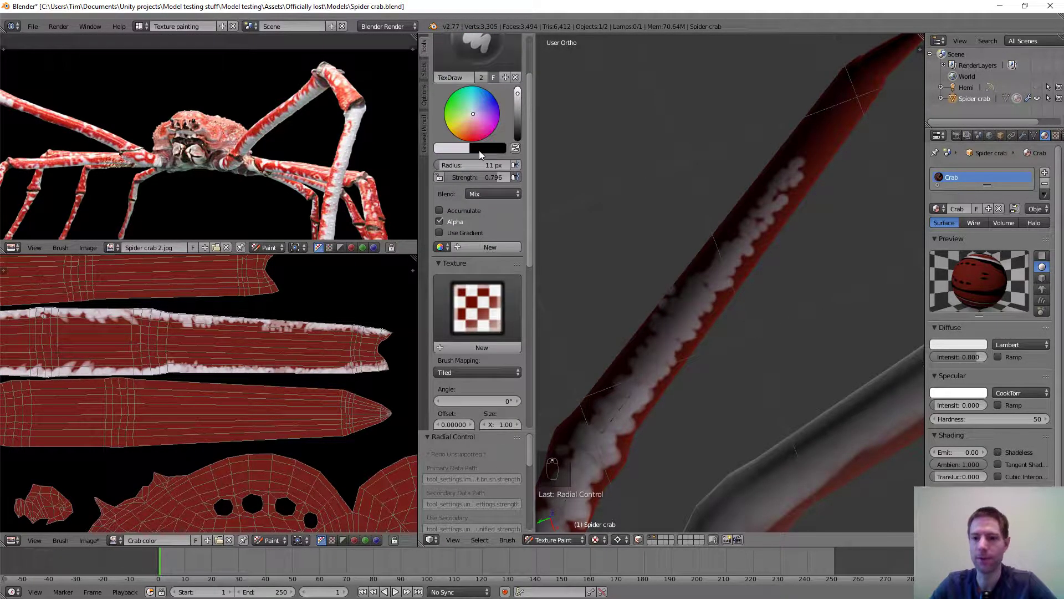
pyautogui.scroll(3, 480, 154)
pyautogui.click(474, 119)
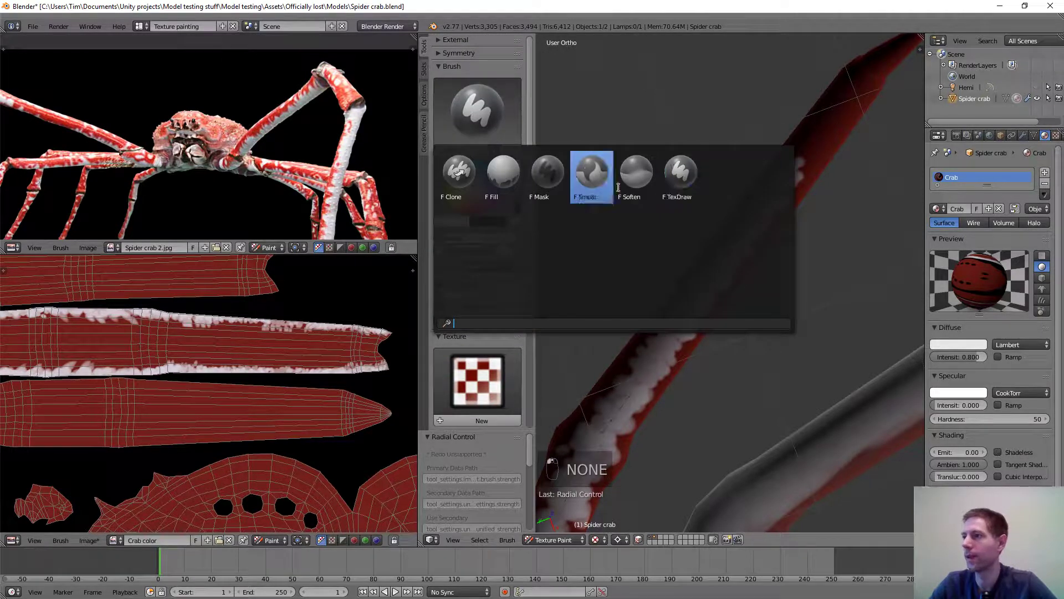
pyautogui.click(599, 179)
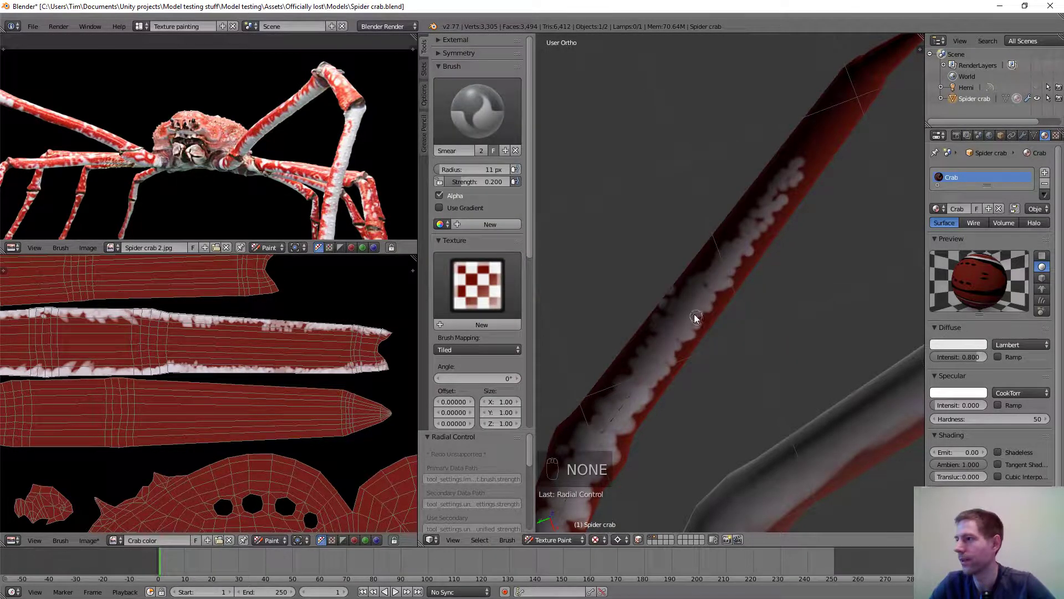
pyautogui.scroll(3, 709, 282)
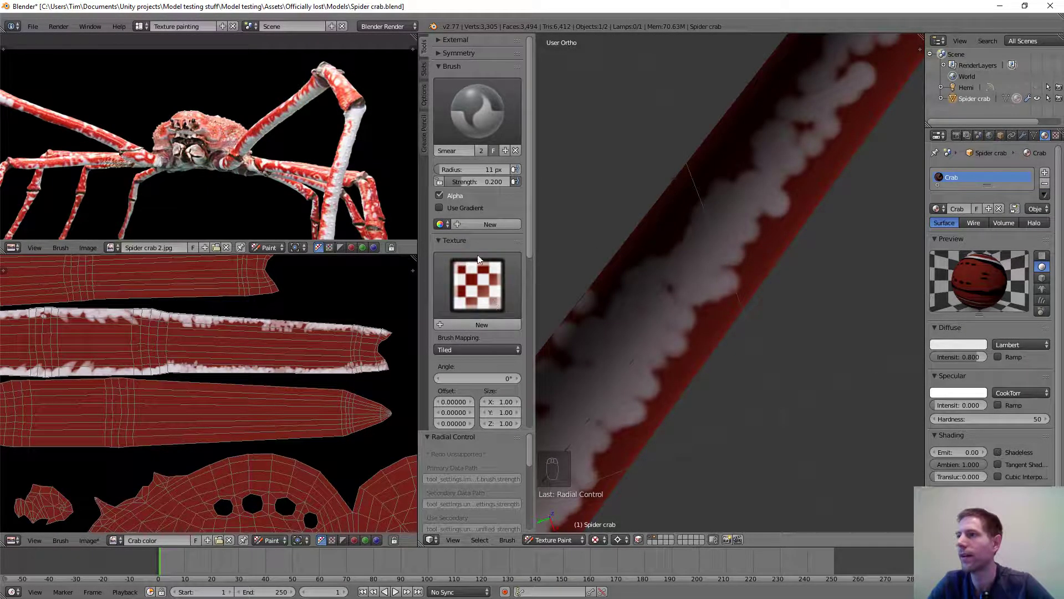
pyautogui.moveTo(460, 181)
pyautogui.mouseDown()
pyautogui.moveTo(555, 200)
pyautogui.moveTo(624, 258)
pyautogui.mouseUp()
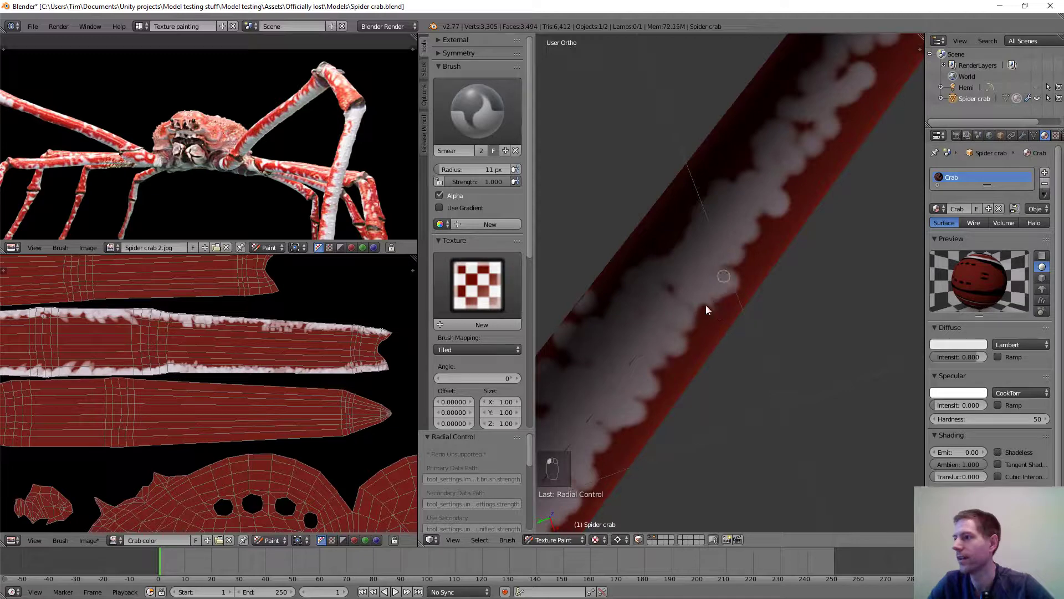
# Set the brush radius to 35 px and smear the edges of the white blotches into the red on the outer segment.
pyautogui.moveTo(706, 304); pyautogui.dragTo(674, 380)
pyautogui.press('f')
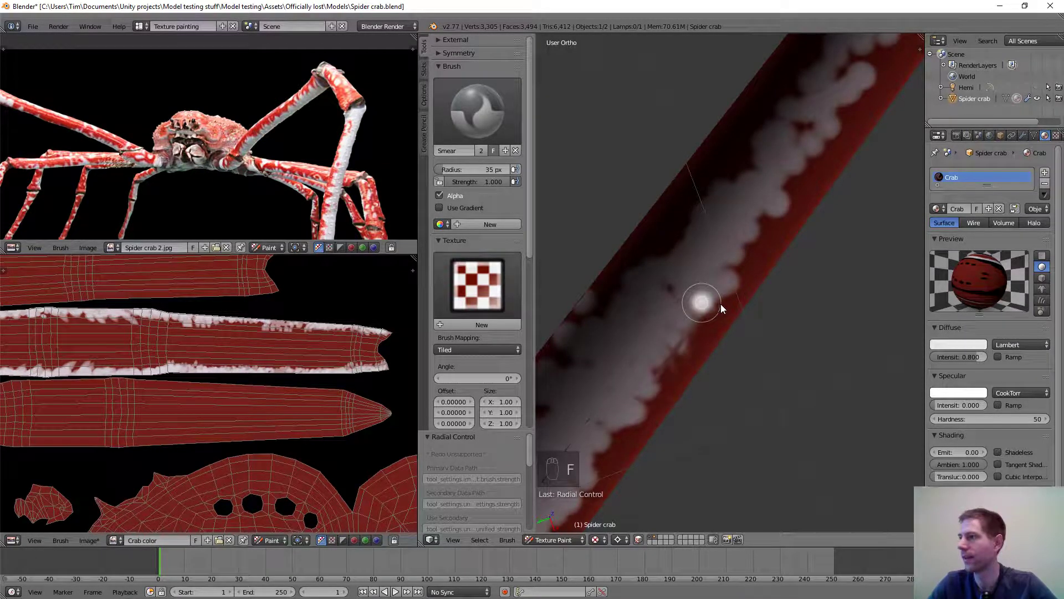
pyautogui.click(721, 303)
pyautogui.moveTo(686, 284)
pyautogui.mouseDown()
pyautogui.moveTo(703, 335)
pyautogui.moveTo(758, 271)
pyautogui.mouseUp()
pyautogui.moveTo(685, 260)
pyautogui.mouseDown()
pyautogui.moveTo(753, 252)
pyautogui.moveTo(737, 219)
pyautogui.moveTo(778, 194)
pyautogui.mouseUp()
pyautogui.moveTo(794, 154); pyautogui.dragTo(718, 234)
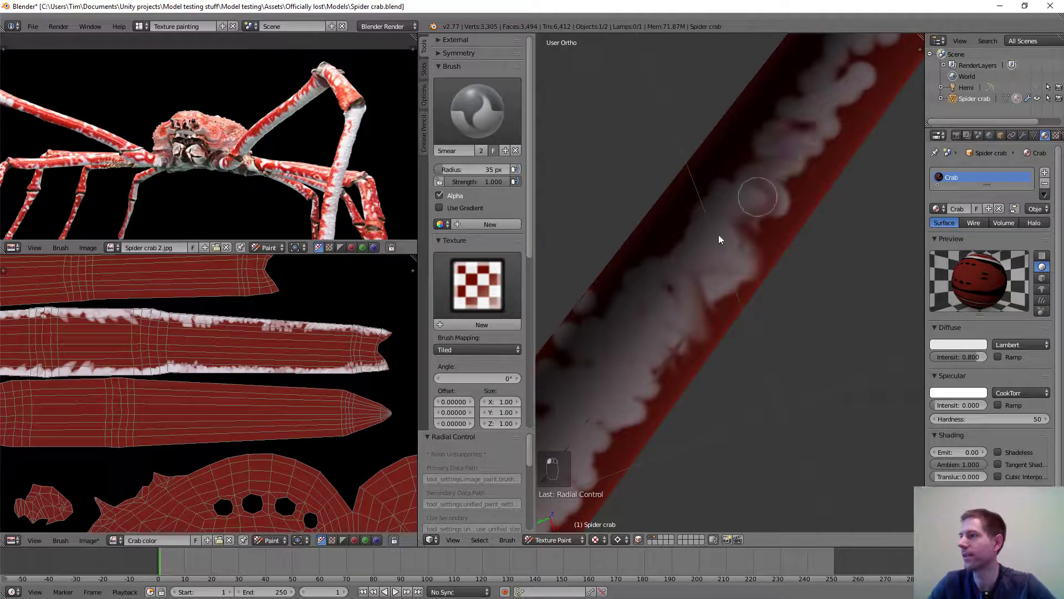
pyautogui.moveTo(622, 349)
pyautogui.mouseDown()
pyautogui.moveTo(631, 398)
pyautogui.moveTo(634, 336)
pyautogui.moveTo(750, 143)
pyautogui.moveTo(848, 149)
pyautogui.moveTo(726, 201)
pyautogui.mouseUp()
pyautogui.scroll(-3, 774, 273)
pyautogui.scroll(-2, 776, 268)
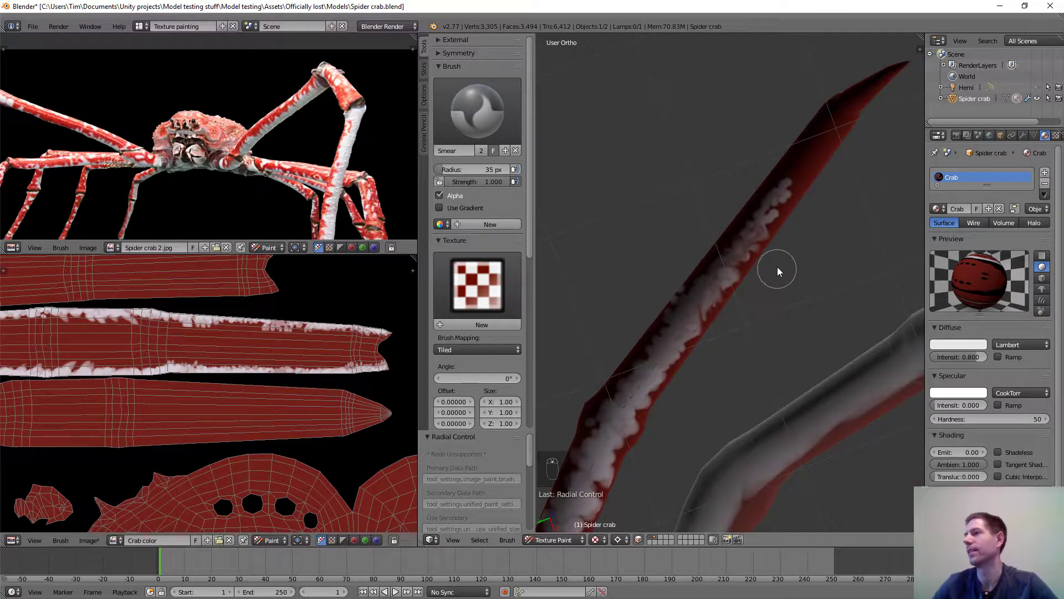
# Switch back to the TexDraw brush and paint white over the smeared stretch, extending it along the outer segment.
pyautogui.scroll(4, 770, 268)
pyautogui.click(477, 111)
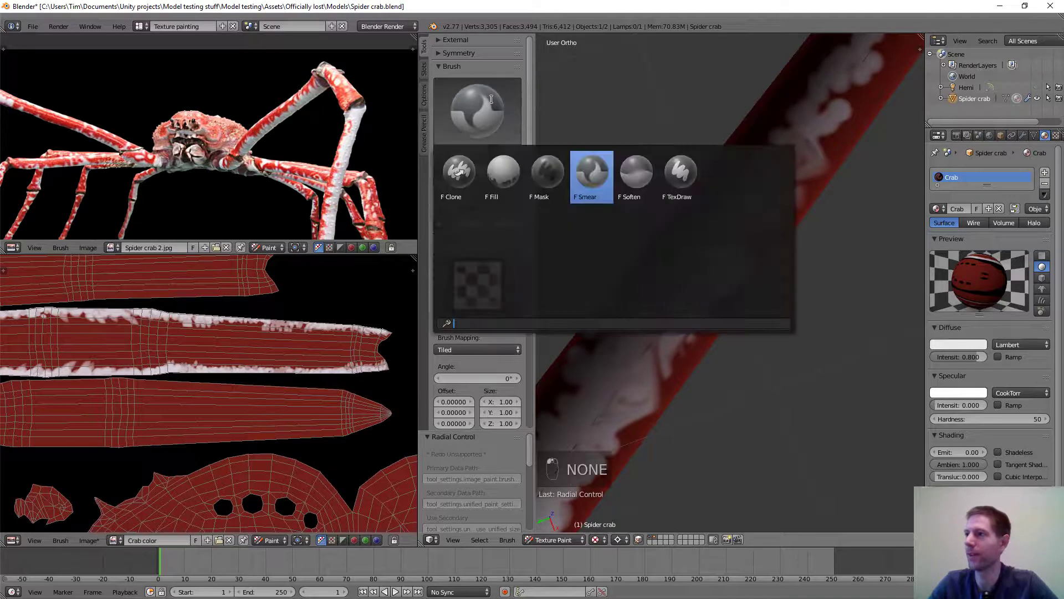
pyautogui.click(681, 176)
pyautogui.moveTo(717, 255)
pyautogui.mouseDown()
pyautogui.moveTo(607, 400)
pyautogui.moveTo(780, 131)
pyautogui.moveTo(654, 344)
pyautogui.moveTo(683, 300)
pyautogui.mouseUp()
pyautogui.scroll(-2, 682, 300)
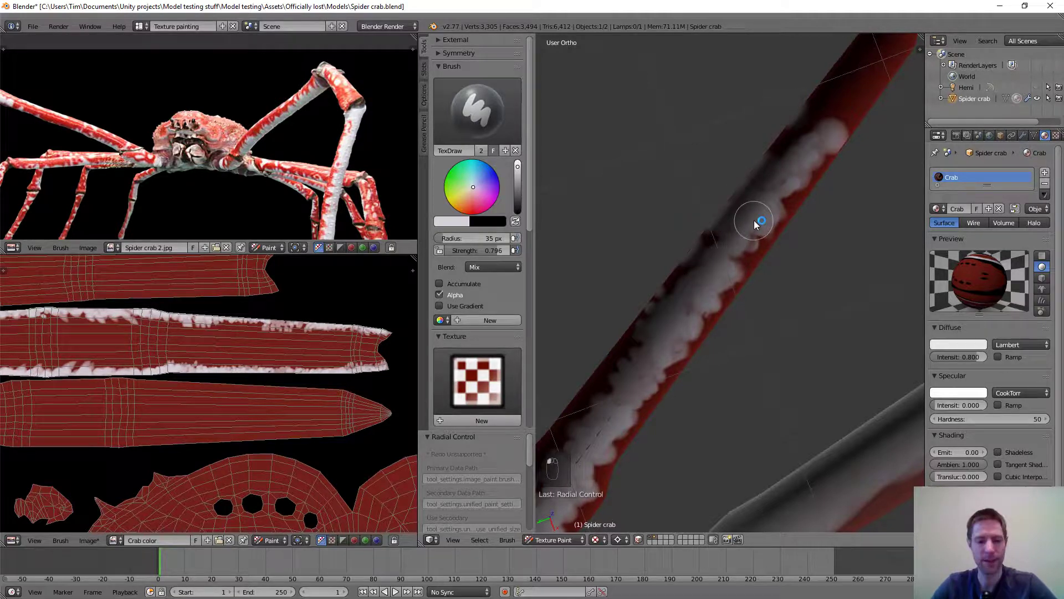
# Set the brush radius to 18 px and paint mottled white over the leg's last bend and onto its pointed end, following the reference photo.
pyautogui.press('f')
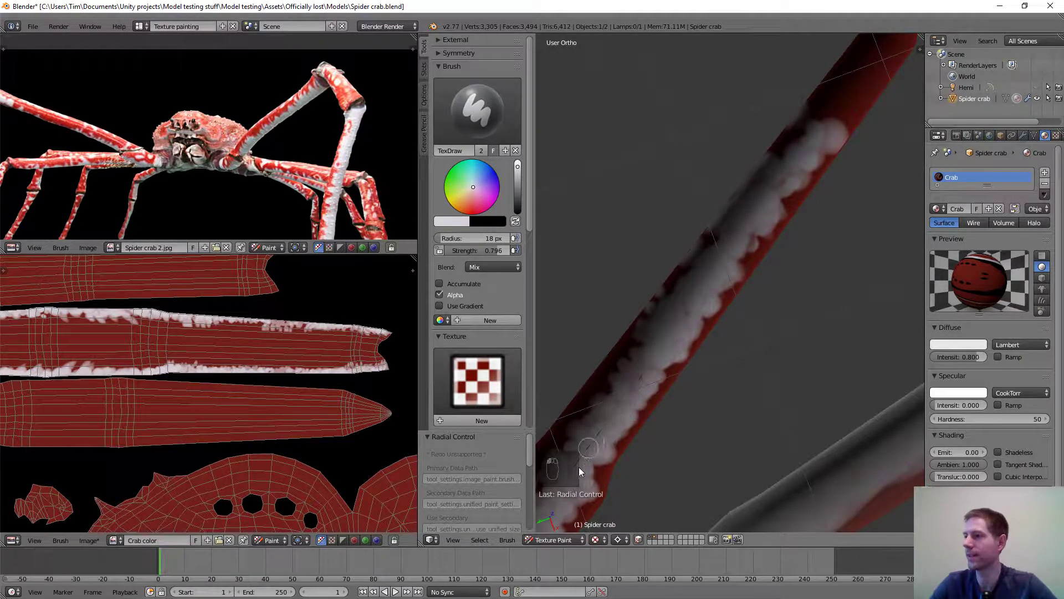
pyautogui.scroll(-4, 720, 300)
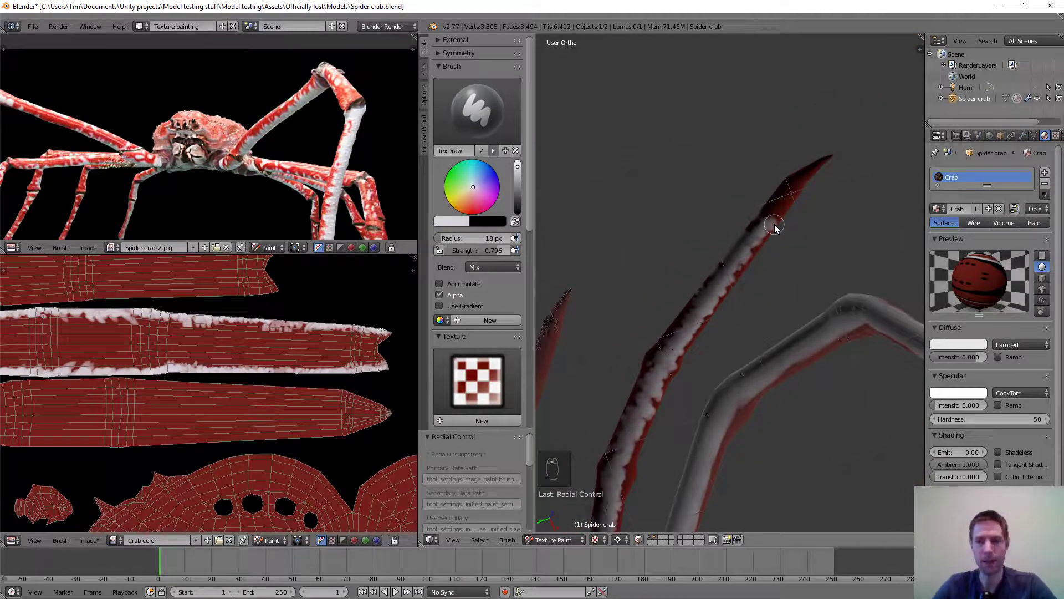
pyautogui.scroll(4, 704, 313)
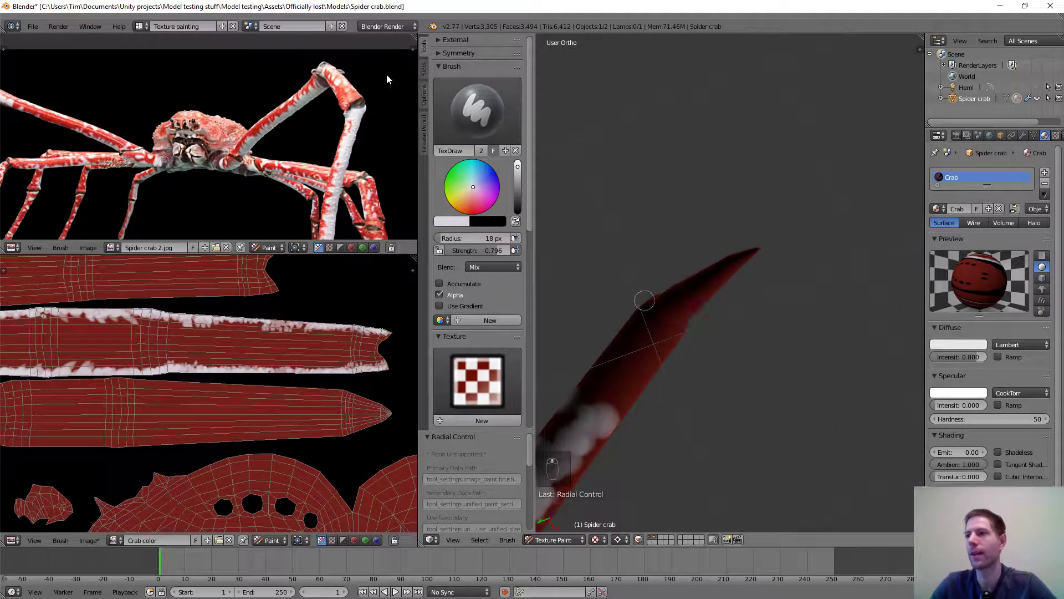
pyautogui.scroll(-6, 244, 183)
pyautogui.keyDown('shift'); pyautogui.moveTo(242, 186); pyautogui.dragTo(242, 126, button='middle'); pyautogui.keyUp('shift')
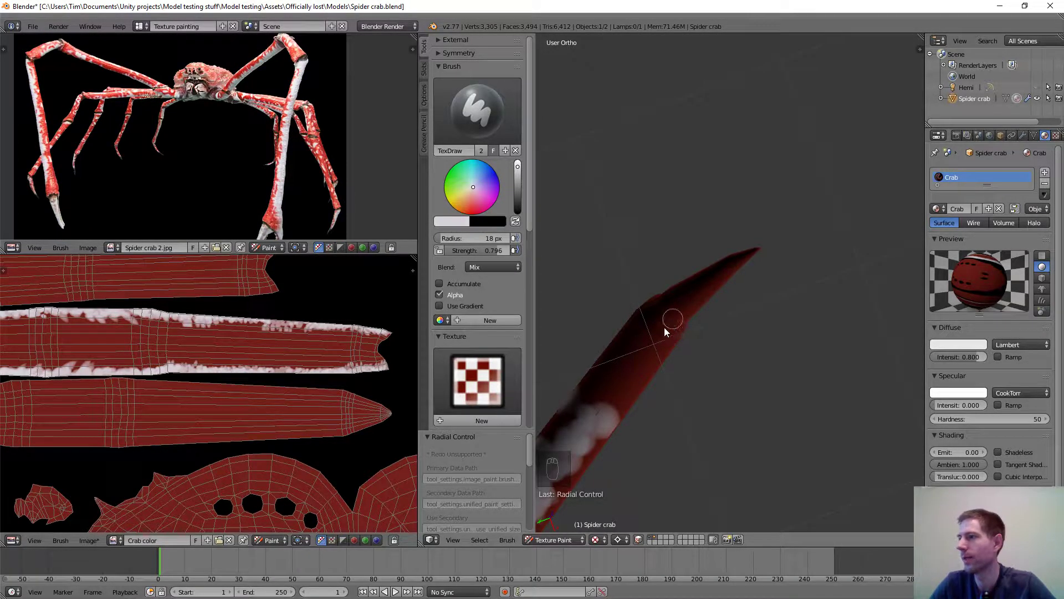
pyautogui.moveTo(664, 327)
pyautogui.mouseDown()
pyautogui.moveTo(587, 419)
pyautogui.moveTo(657, 322)
pyautogui.mouseUp()
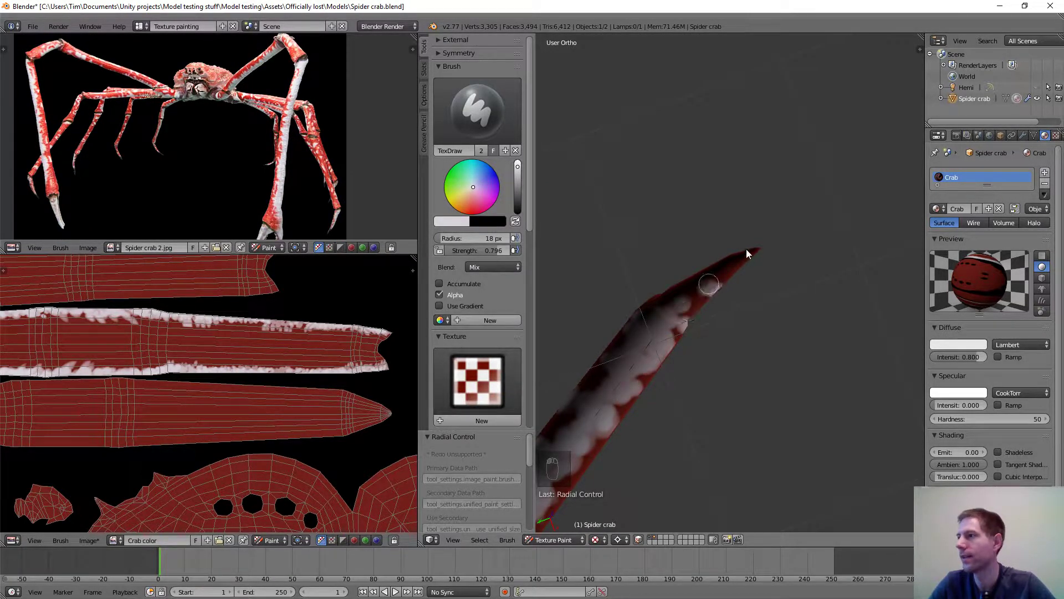
# Set the brush radius to 11 px and dab white onto the other side of the leg's pointed tip.
pyautogui.moveTo(750, 234)
pyautogui.mouseDown(button='middle')
pyautogui.moveTo(684, 267)
pyautogui.moveTo(674, 324)
pyautogui.moveTo(724, 331)
pyautogui.moveTo(729, 368)
pyautogui.moveTo(775, 301)
pyautogui.moveTo(696, 392)
pyautogui.moveTo(726, 385)
pyautogui.moveTo(786, 216)
pyautogui.moveTo(791, 271)
pyautogui.moveTo(808, 273)
pyautogui.moveTo(637, 226)
pyautogui.moveTo(683, 255)
pyautogui.mouseUp(button='middle')
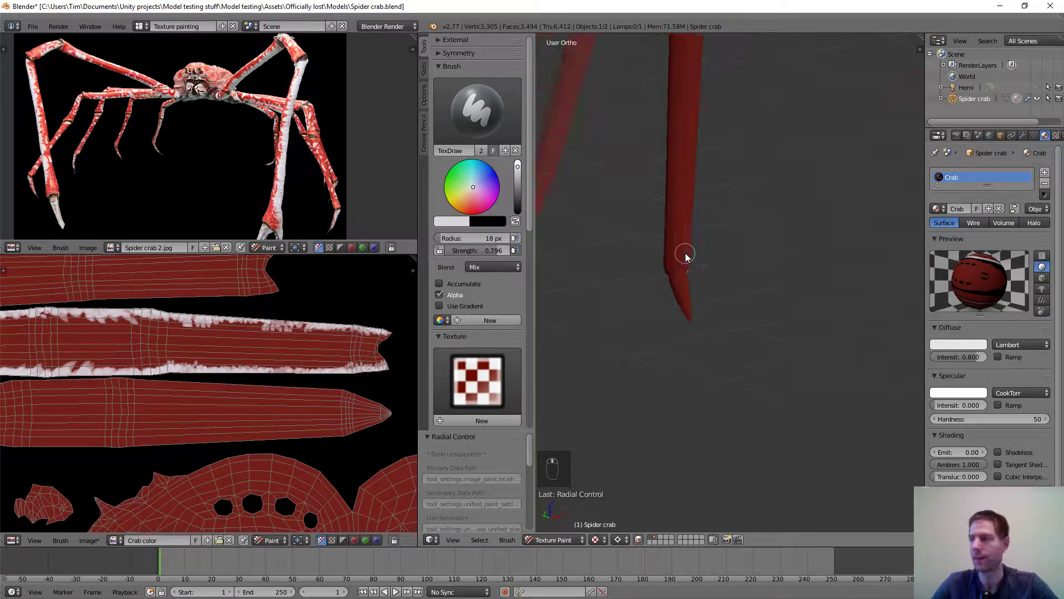
pyautogui.press('f')
pyautogui.click(676, 259)
pyautogui.click(679, 255)
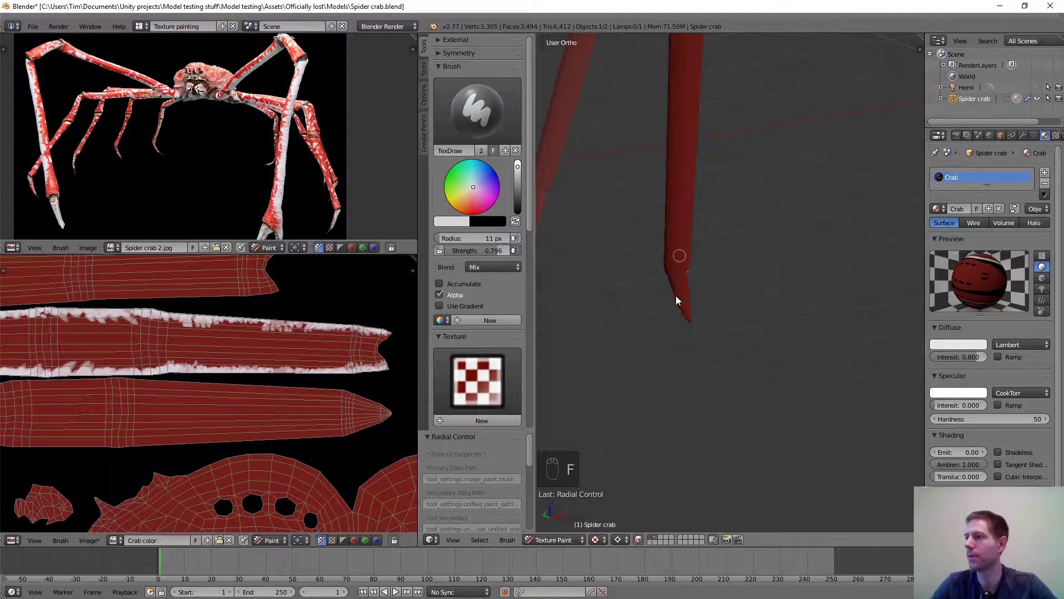
pyautogui.moveTo(678, 281)
pyautogui.mouseDown()
pyautogui.moveTo(689, 326)
pyautogui.moveTo(683, 300)
pyautogui.mouseUp()
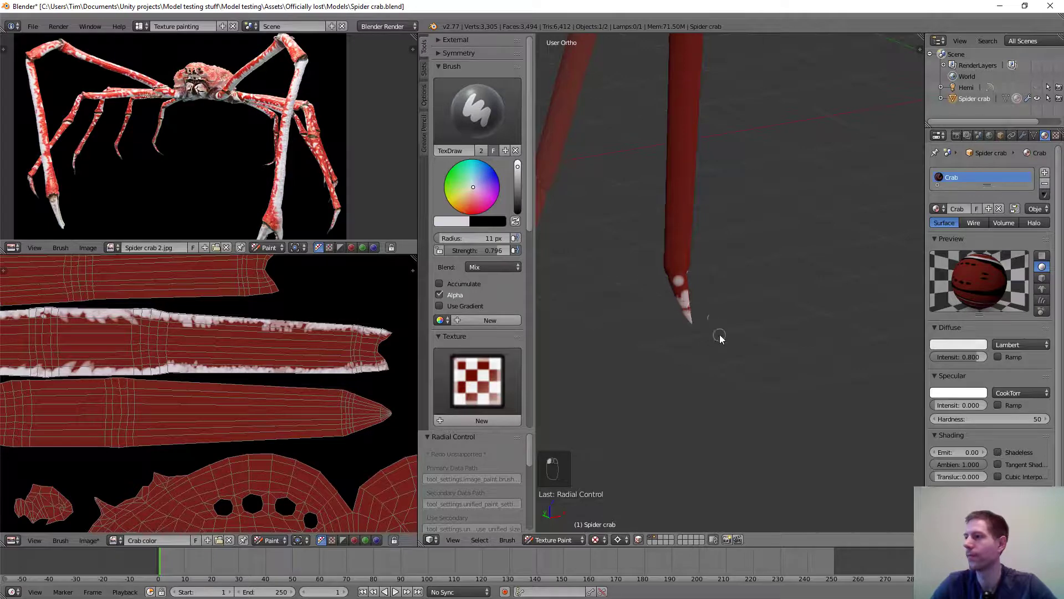
# Dab more white over both sides of the leg's pointed tip and its joint, leaving small red specks between the marks.
pyautogui.moveTo(717, 333)
pyautogui.mouseDown(button='middle')
pyautogui.moveTo(693, 305)
pyautogui.moveTo(669, 308)
pyautogui.moveTo(731, 331)
pyautogui.mouseUp(button='middle')
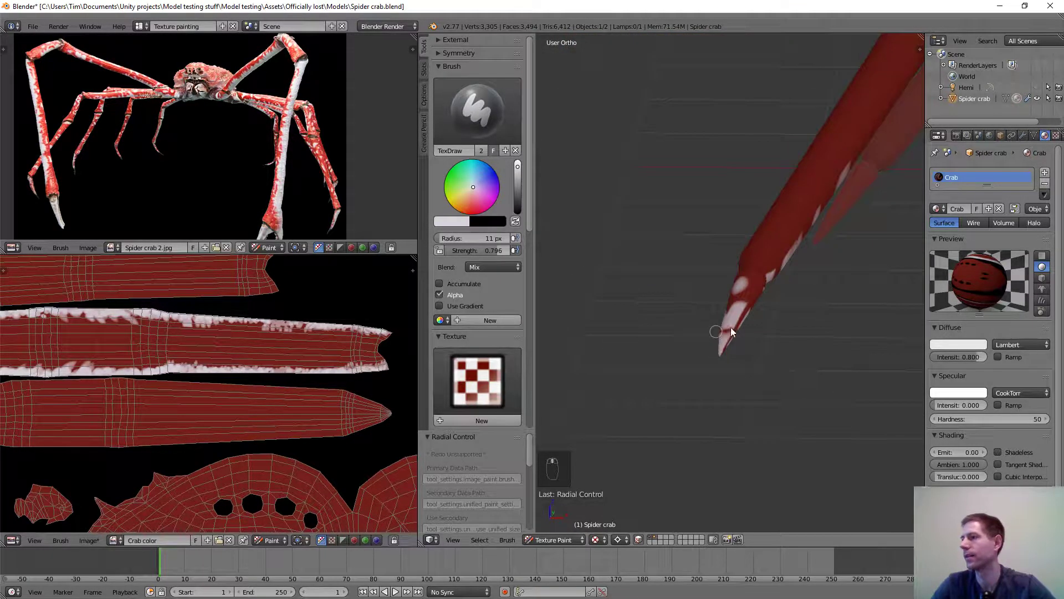
pyautogui.moveTo(776, 295)
pyautogui.mouseDown(button='middle')
pyautogui.moveTo(750, 278)
pyautogui.moveTo(835, 329)
pyautogui.moveTo(714, 244)
pyautogui.moveTo(735, 248)
pyautogui.mouseUp(button='middle')
pyautogui.scroll(4, 726, 249)
pyautogui.moveTo(799, 221)
pyautogui.mouseDown()
pyautogui.moveTo(734, 251)
pyautogui.moveTo(646, 327)
pyautogui.moveTo(784, 232)
pyautogui.moveTo(685, 316)
pyautogui.moveTo(632, 332)
pyautogui.mouseUp()
pyautogui.scroll(-2, 697, 345)
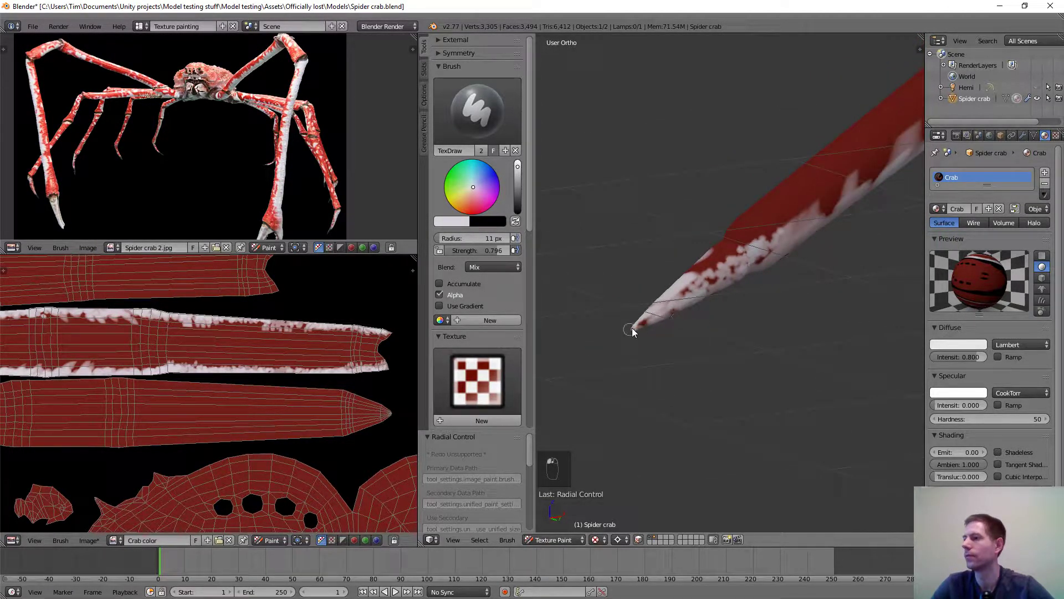
pyautogui.moveTo(693, 295)
pyautogui.mouseDown(button='middle')
pyautogui.moveTo(791, 295)
pyautogui.moveTo(856, 256)
pyautogui.moveTo(670, 238)
pyautogui.moveTo(765, 285)
pyautogui.moveTo(742, 270)
pyautogui.mouseUp(button='middle')
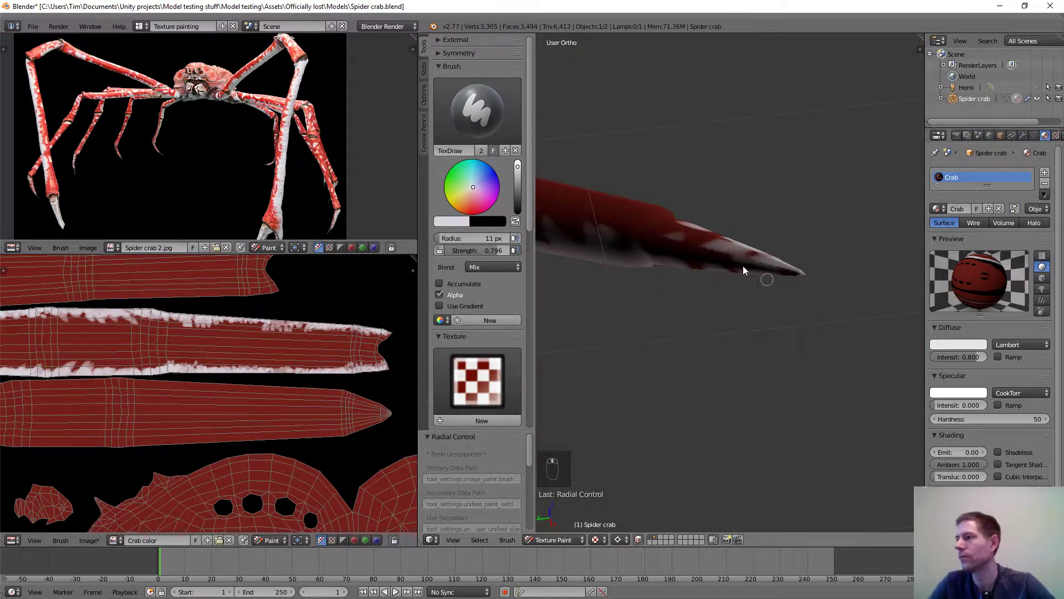
pyautogui.moveTo(663, 239); pyautogui.dragTo(721, 255)
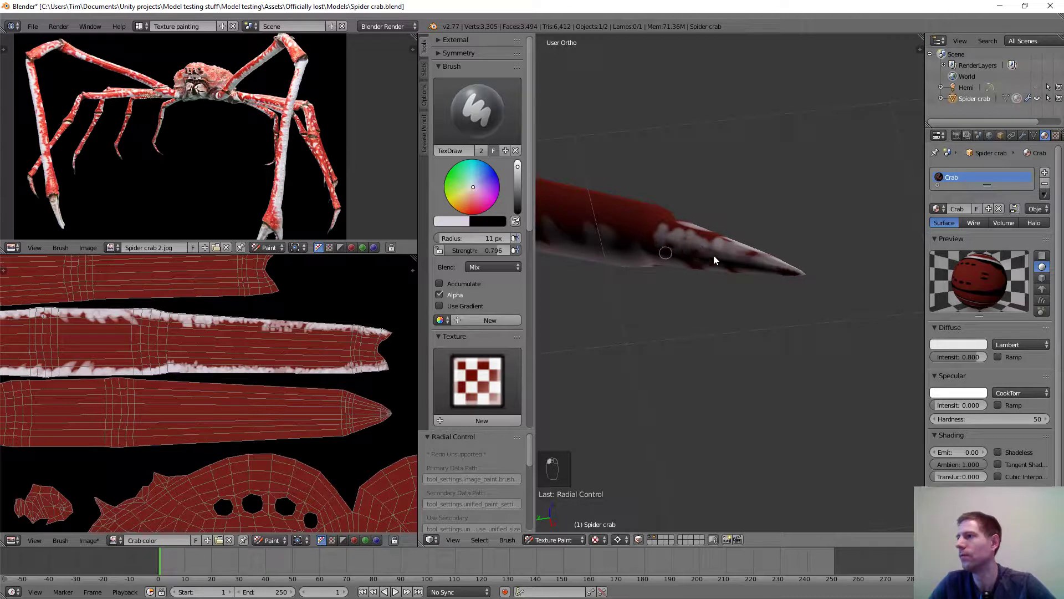
# Set the brush radius to 23 px and paint a scalloped white edge along the shaded underside of the leg's outer segment.
pyautogui.moveTo(713, 260)
pyautogui.mouseDown(button='middle')
pyautogui.moveTo(648, 273)
pyautogui.moveTo(633, 265)
pyautogui.moveTo(743, 288)
pyautogui.mouseUp(button='middle')
pyautogui.press('f')
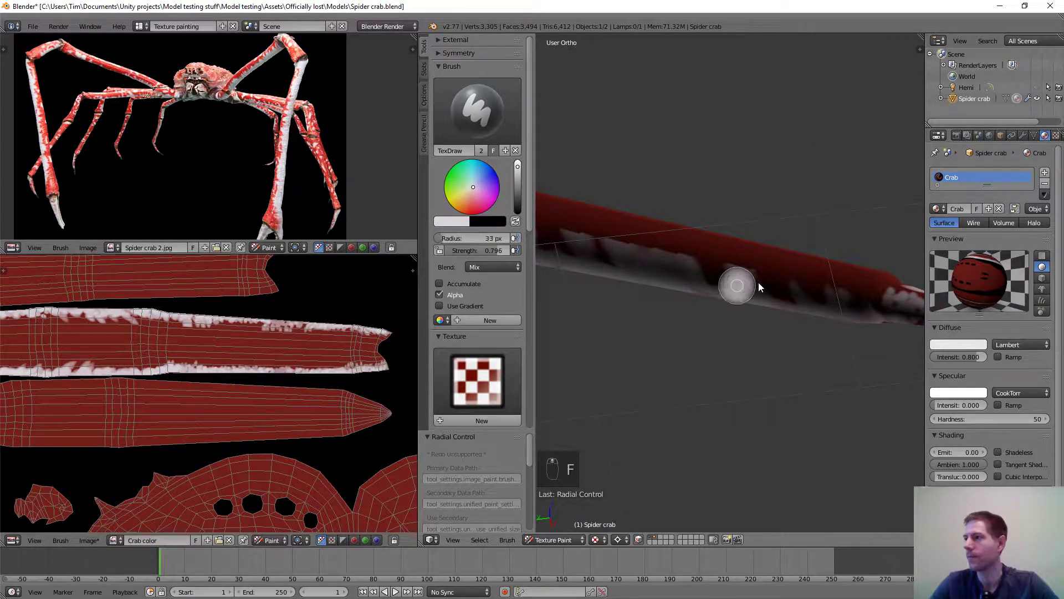
pyautogui.click(752, 281)
pyautogui.moveTo(772, 284)
pyautogui.mouseDown()
pyautogui.moveTo(807, 290)
pyautogui.moveTo(720, 268)
pyautogui.mouseUp()
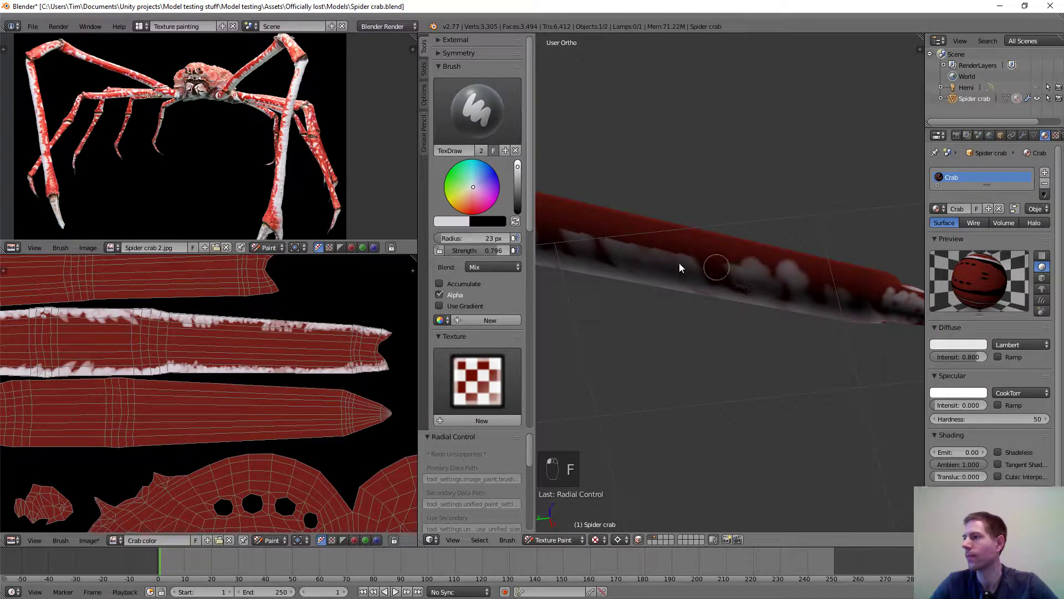
pyautogui.moveTo(653, 254)
pyautogui.mouseDown(button='middle')
pyautogui.moveTo(642, 304)
pyautogui.moveTo(798, 334)
pyautogui.moveTo(793, 320)
pyautogui.moveTo(848, 304)
pyautogui.mouseUp(button='middle')
pyautogui.moveTo(830, 286)
pyautogui.mouseDown()
pyautogui.moveTo(672, 258)
pyautogui.moveTo(884, 310)
pyautogui.moveTo(553, 249)
pyautogui.moveTo(713, 299)
pyautogui.mouseUp()
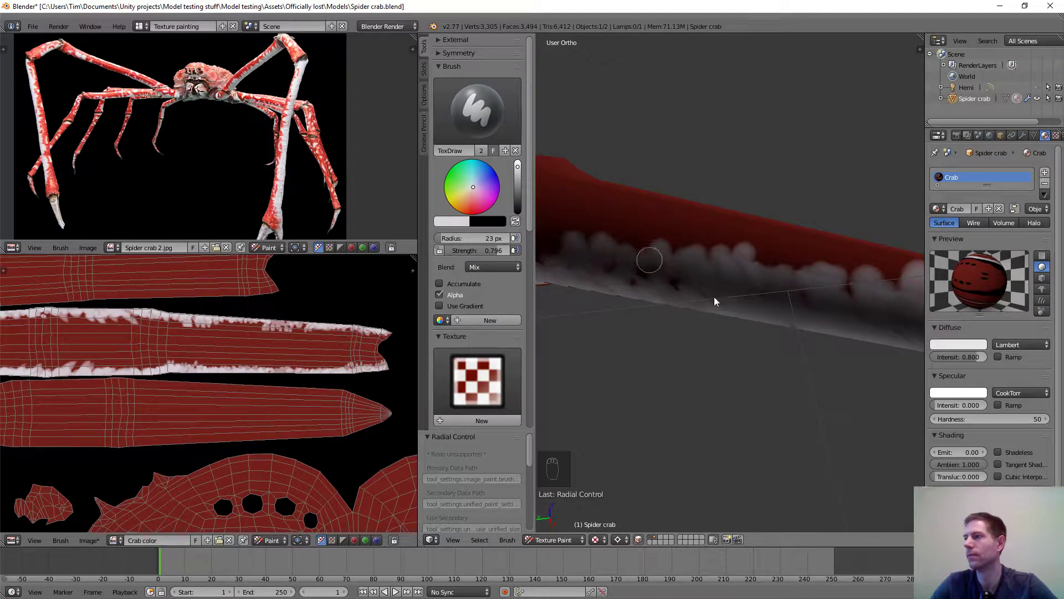
# Touch up the white band on the shaded underside of the same leg's long inner segment.
pyautogui.moveTo(713, 299)
pyautogui.mouseDown(button='middle')
pyautogui.moveTo(755, 318)
pyautogui.moveTo(713, 336)
pyautogui.moveTo(693, 323)
pyautogui.mouseUp(button='middle')
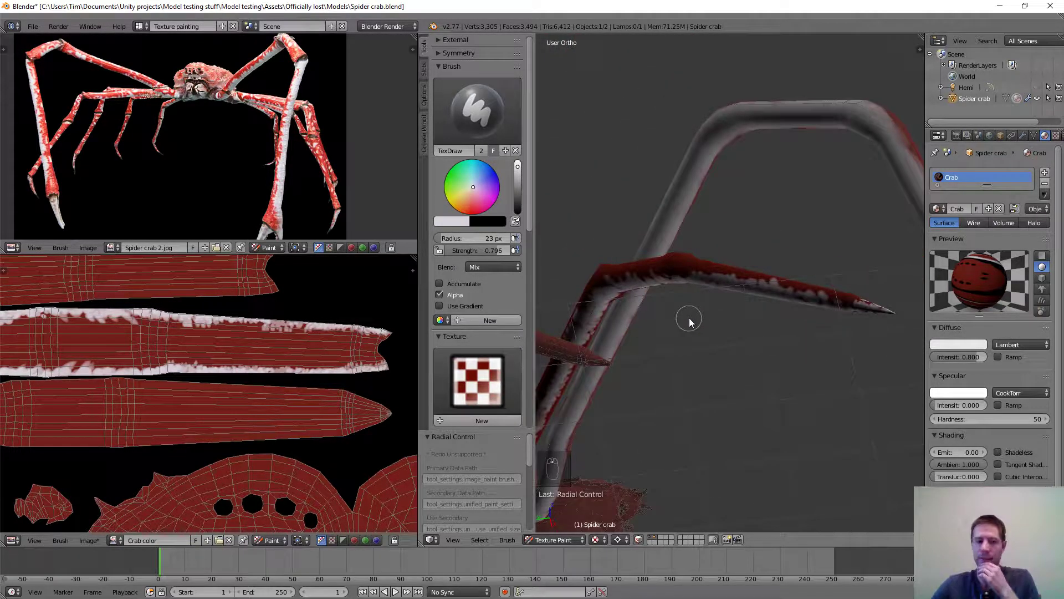
pyautogui.keyDown('shift'); pyautogui.moveTo(648, 303); pyautogui.dragTo(767, 217, button='middle'); pyautogui.keyUp('shift')
pyautogui.scroll(5, 712, 299)
pyautogui.keyDown('shift'); pyautogui.moveTo(711, 298); pyautogui.dragTo(712, 322, button='middle'); pyautogui.keyUp('shift')
pyautogui.moveTo(917, 247); pyautogui.dragTo(557, 295, button='middle')
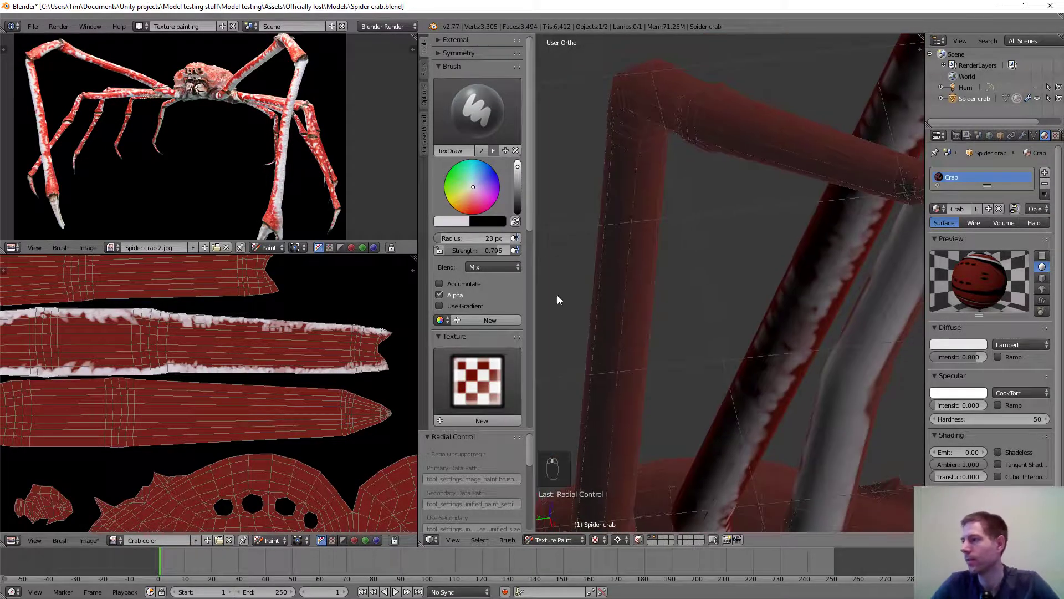
pyautogui.scroll(3, 789, 293)
pyautogui.moveTo(836, 308)
pyautogui.mouseDown()
pyautogui.moveTo(756, 421)
pyautogui.moveTo(791, 388)
pyautogui.moveTo(784, 407)
pyautogui.moveTo(736, 464)
pyautogui.mouseUp()
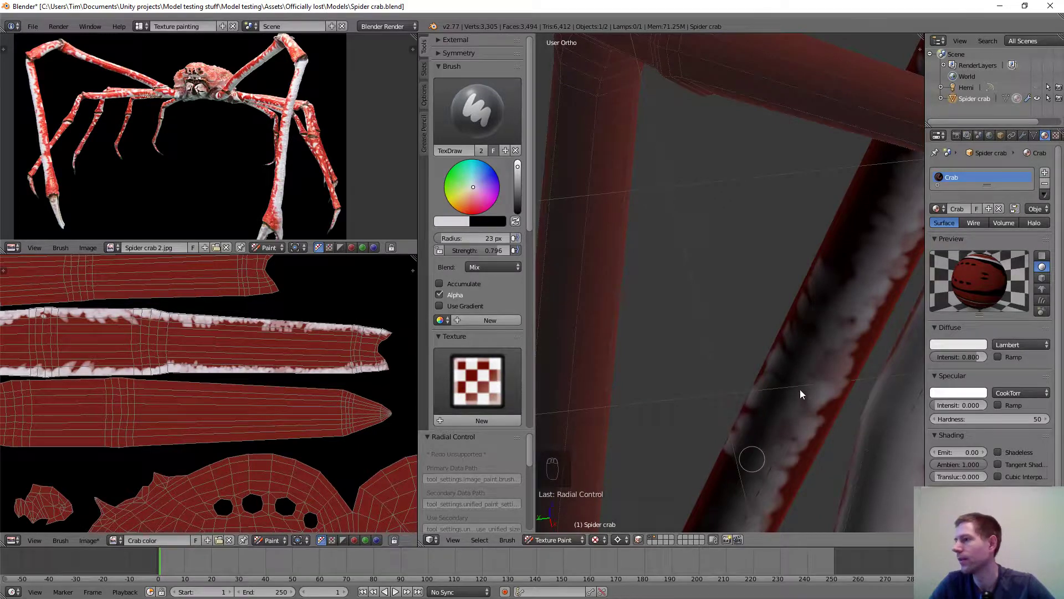
# Restrict the face selection mask to the next unpainted walking leg only.
pyautogui.scroll(-2, 776, 333)
pyautogui.moveTo(766, 311); pyautogui.dragTo(637, 203, button='middle')
pyautogui.scroll(-2, 686, 241)
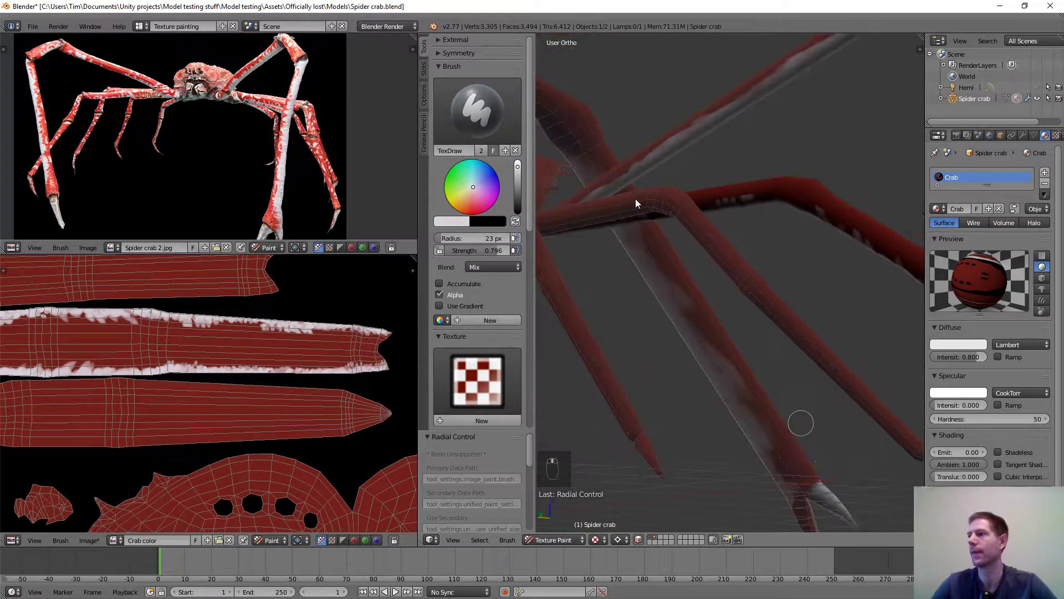
pyautogui.moveTo(665, 130); pyautogui.dragTo(836, 240, button='middle')
pyautogui.scroll(8, 737, 314)
pyautogui.scroll(2, 714, 340)
pyautogui.moveTo(715, 348); pyautogui.dragTo(684, 291, button='middle')
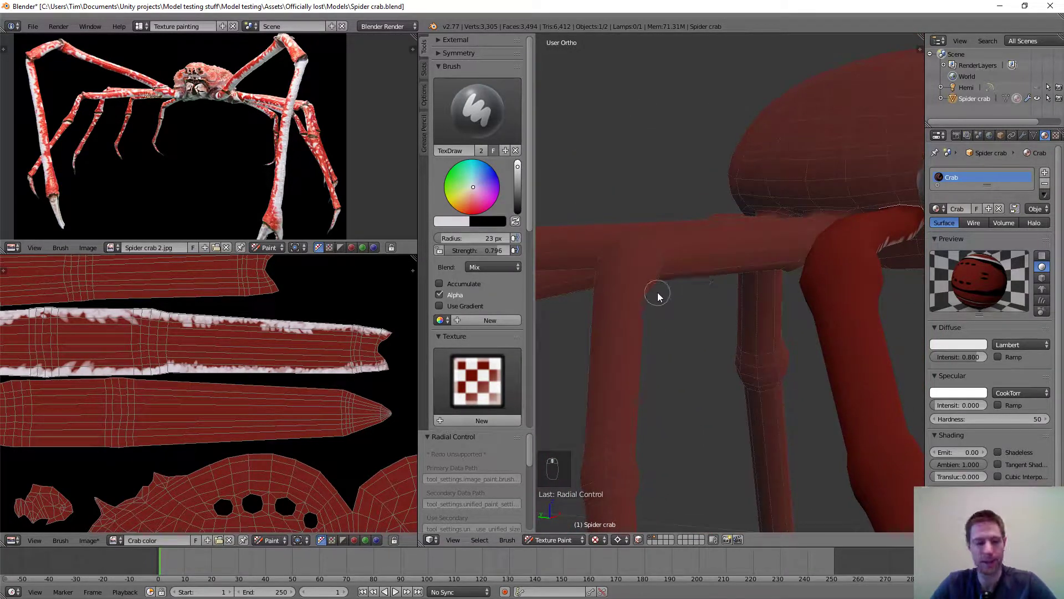
pyautogui.press('l')
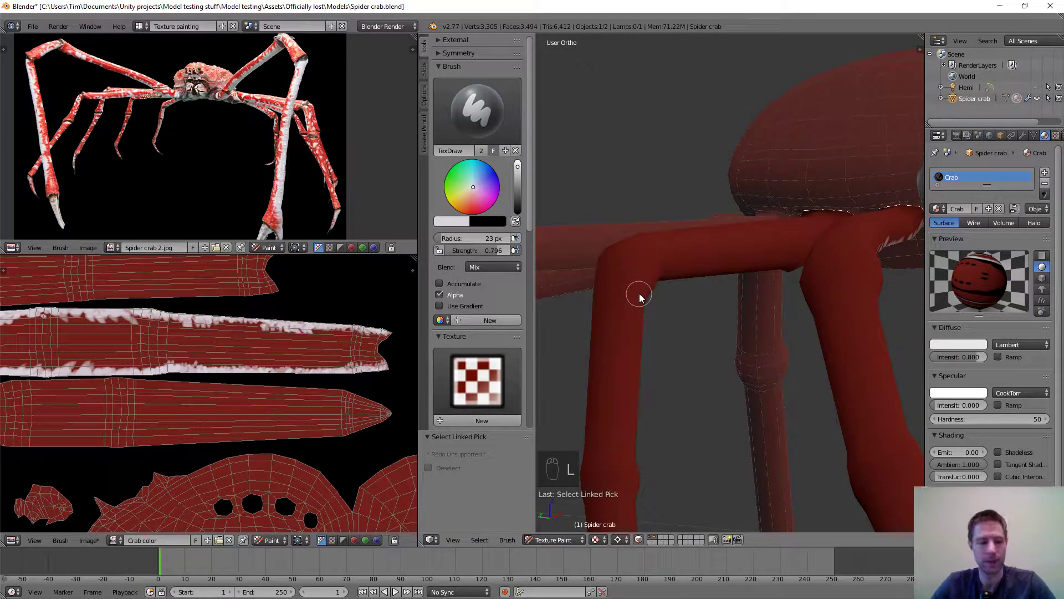
pyautogui.press('a')
pyautogui.press('l')
pyautogui.moveTo(640, 294); pyautogui.dragTo(703, 237, button='middle')
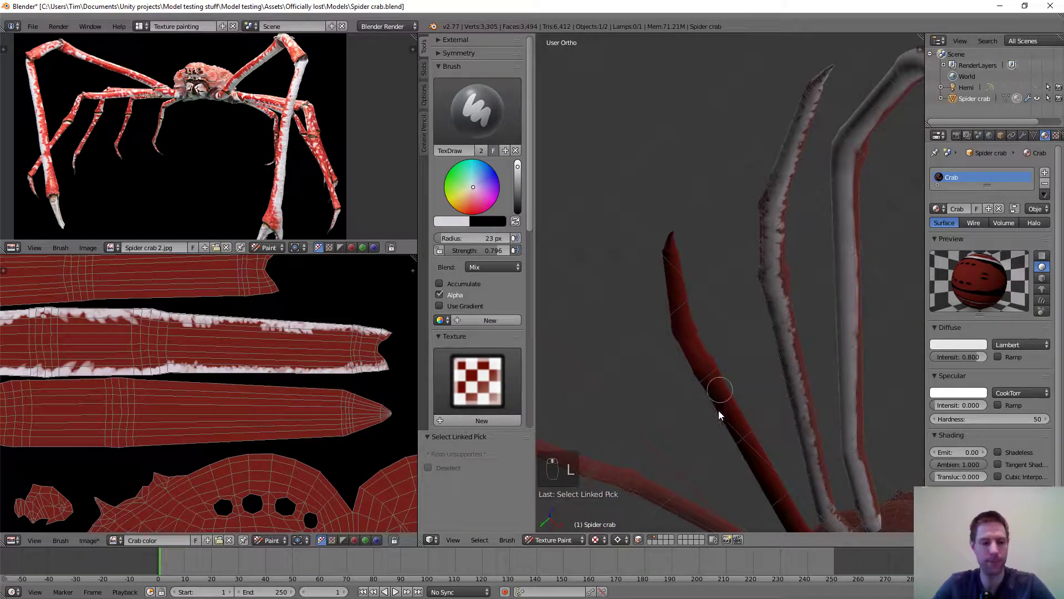
# Paint white blotches on the underside of the selected leg, starting where it meets the body.
pyautogui.moveTo(718, 413); pyautogui.dragTo(787, 257, button='middle')
pyautogui.scroll(6, 860, 271)
pyautogui.moveTo(861, 272)
pyautogui.keyDown('shift'); pyautogui.mouseDown(button='middle')
pyautogui.moveTo(883, 263)
pyautogui.moveTo(854, 262)
pyautogui.mouseUp(button='middle'); pyautogui.keyUp('shift')
pyautogui.keyDown('shift'); pyautogui.moveTo(761, 308); pyautogui.dragTo(783, 304, button='middle'); pyautogui.keyUp('shift')
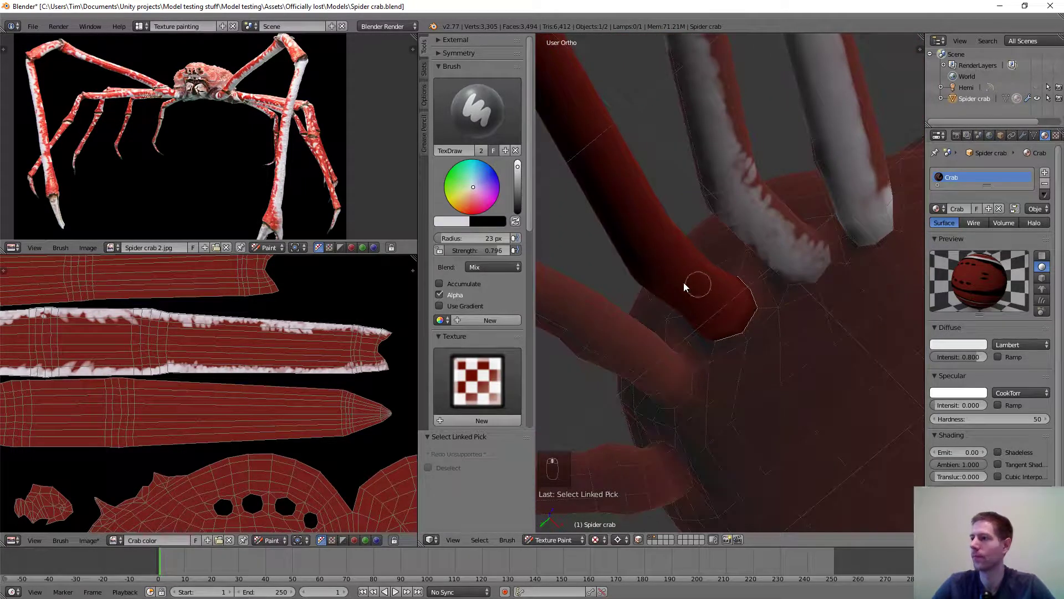
pyautogui.moveTo(683, 282)
pyautogui.mouseDown()
pyautogui.moveTo(734, 321)
pyautogui.moveTo(722, 323)
pyautogui.moveTo(682, 273)
pyautogui.moveTo(747, 320)
pyautogui.moveTo(707, 283)
pyautogui.mouseUp()
pyautogui.moveTo(631, 231)
pyautogui.mouseDown()
pyautogui.moveTo(594, 159)
pyautogui.moveTo(682, 266)
pyautogui.mouseUp()
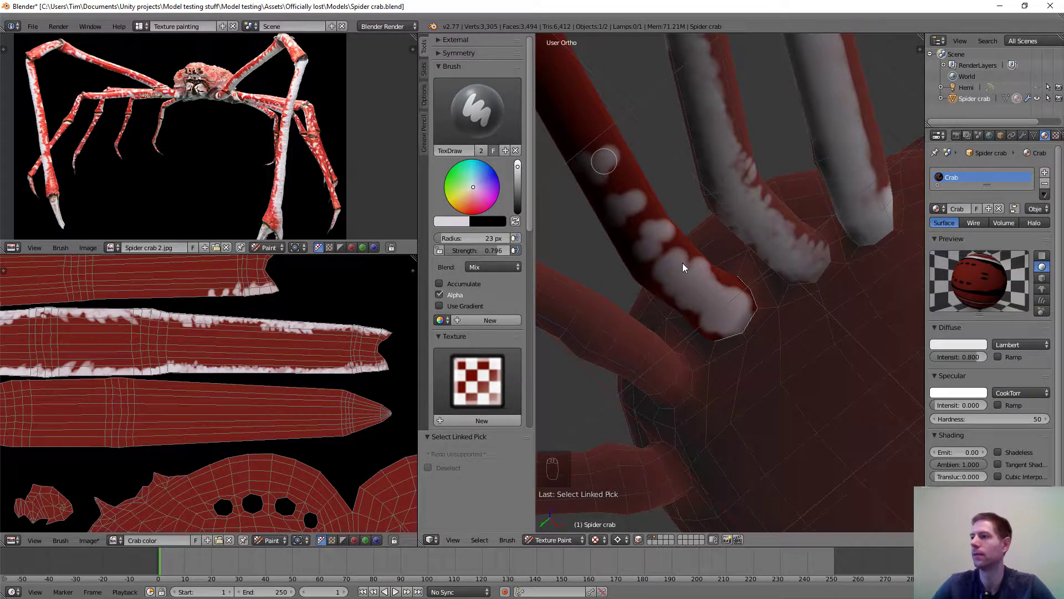
# Set the brush radius to 16 px and extend the mottled white from the leg's base up the inner segment.
pyautogui.moveTo(682, 266)
pyautogui.mouseDown(button='middle')
pyautogui.moveTo(712, 266)
pyautogui.moveTo(796, 232)
pyautogui.mouseUp(button='middle')
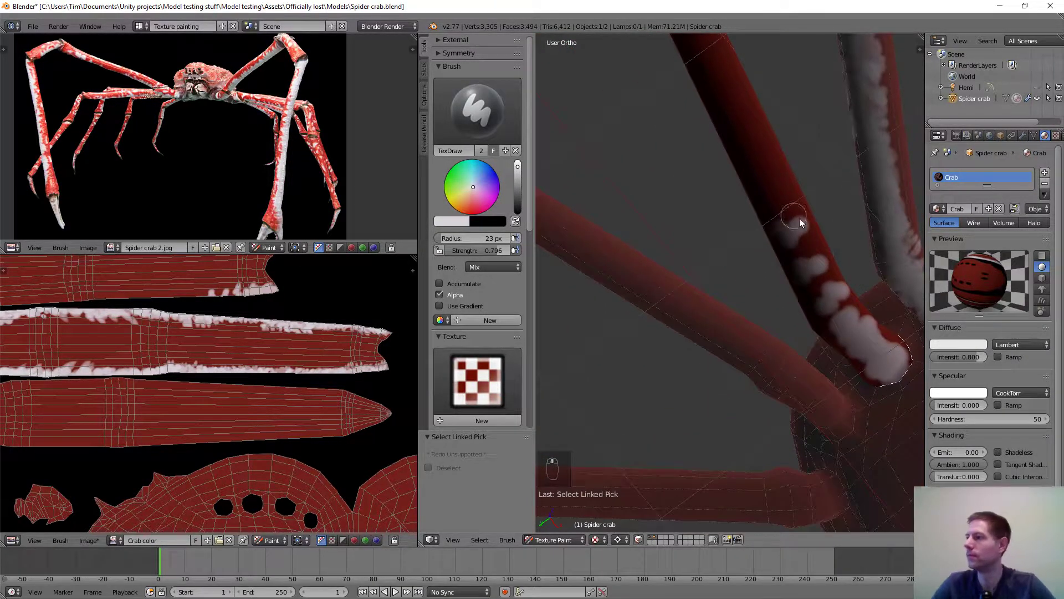
pyautogui.press('f')
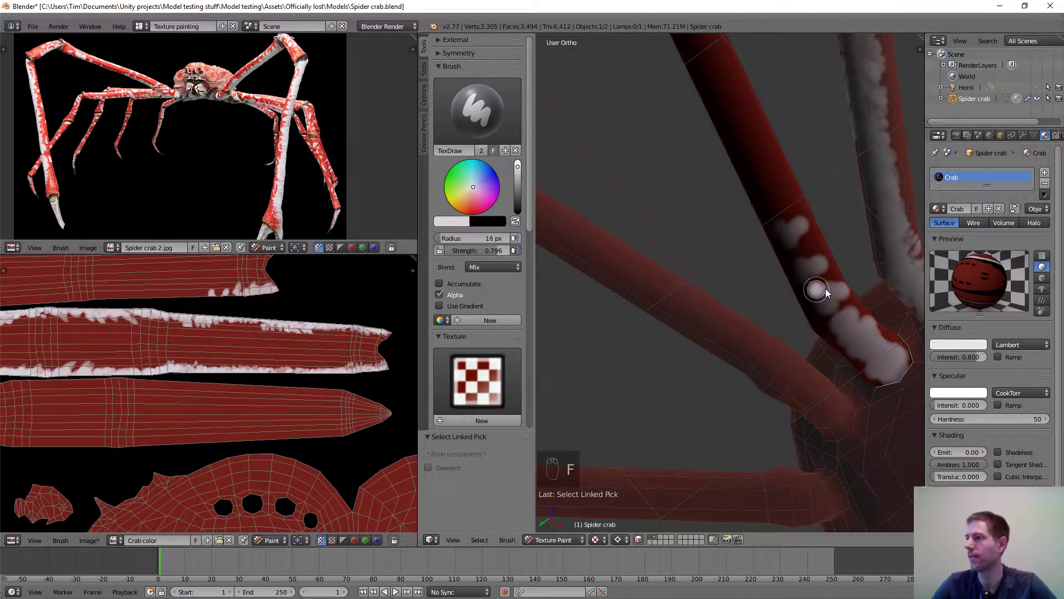
pyautogui.click(826, 292)
pyautogui.moveTo(792, 212); pyautogui.dragTo(840, 329)
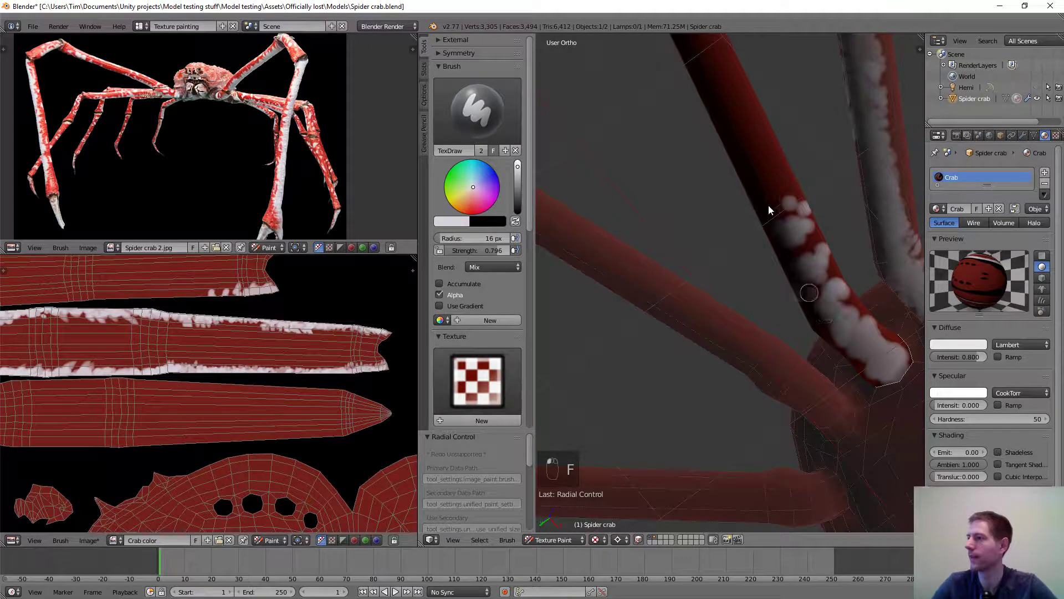
pyautogui.moveTo(768, 206)
pyautogui.mouseDown()
pyautogui.moveTo(733, 123)
pyautogui.moveTo(795, 239)
pyautogui.moveTo(773, 205)
pyautogui.mouseUp()
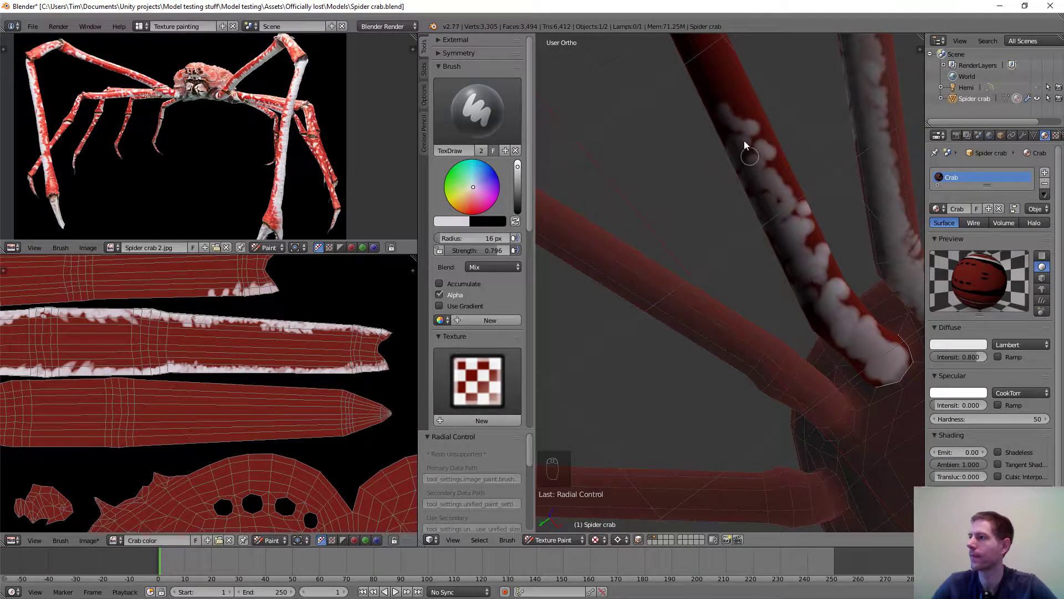
pyautogui.moveTo(744, 141)
pyautogui.mouseDown()
pyautogui.moveTo(809, 284)
pyautogui.moveTo(867, 345)
pyautogui.moveTo(914, 363)
pyautogui.mouseUp()
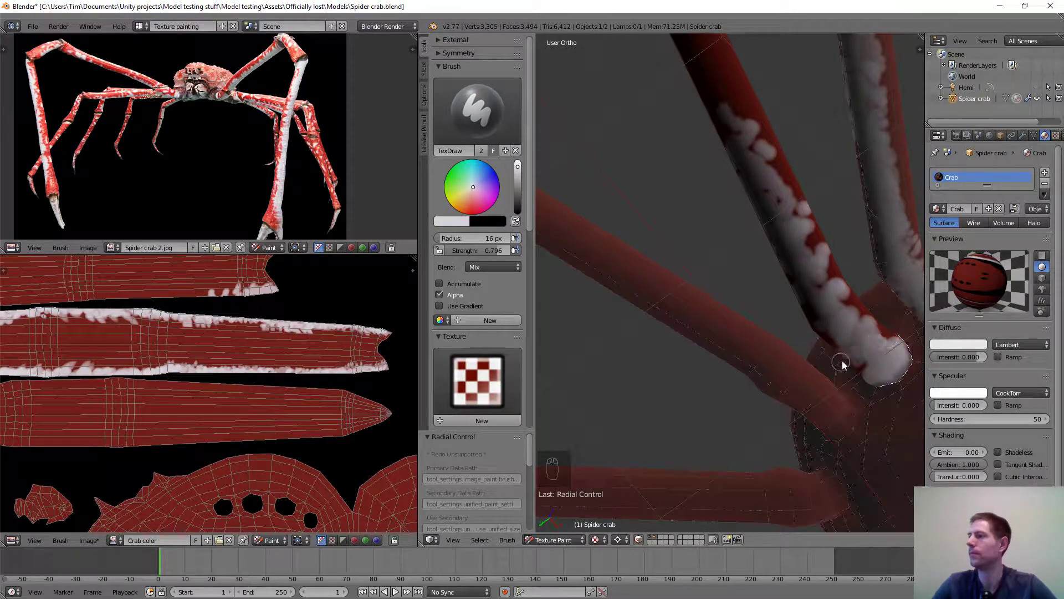
# Paint mottled white along the rest of the inner segment to the leg's first bend and fill the gaps into a solid band.
pyautogui.moveTo(796, 198); pyautogui.dragTo(889, 363, button='middle')
pyautogui.scroll(-5, 863, 265)
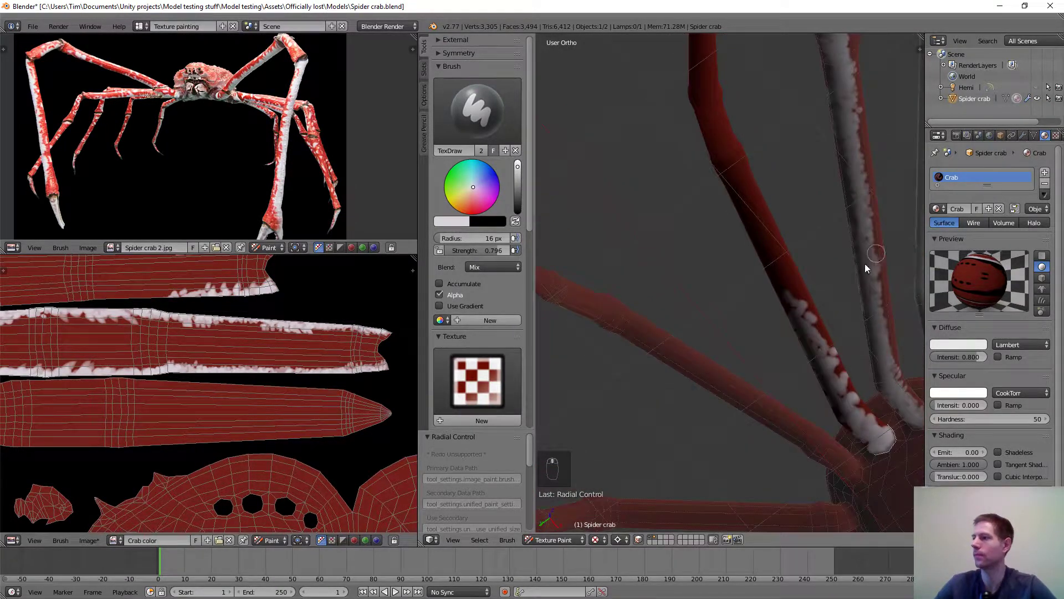
pyautogui.moveTo(865, 264); pyautogui.dragTo(690, 263, button='middle')
pyautogui.scroll(3, 778, 262)
pyautogui.moveTo(689, 259)
pyautogui.mouseDown()
pyautogui.moveTo(680, 338)
pyautogui.moveTo(689, 451)
pyautogui.moveTo(712, 371)
pyautogui.moveTo(697, 296)
pyautogui.moveTo(692, 107)
pyautogui.moveTo(677, 310)
pyautogui.mouseUp()
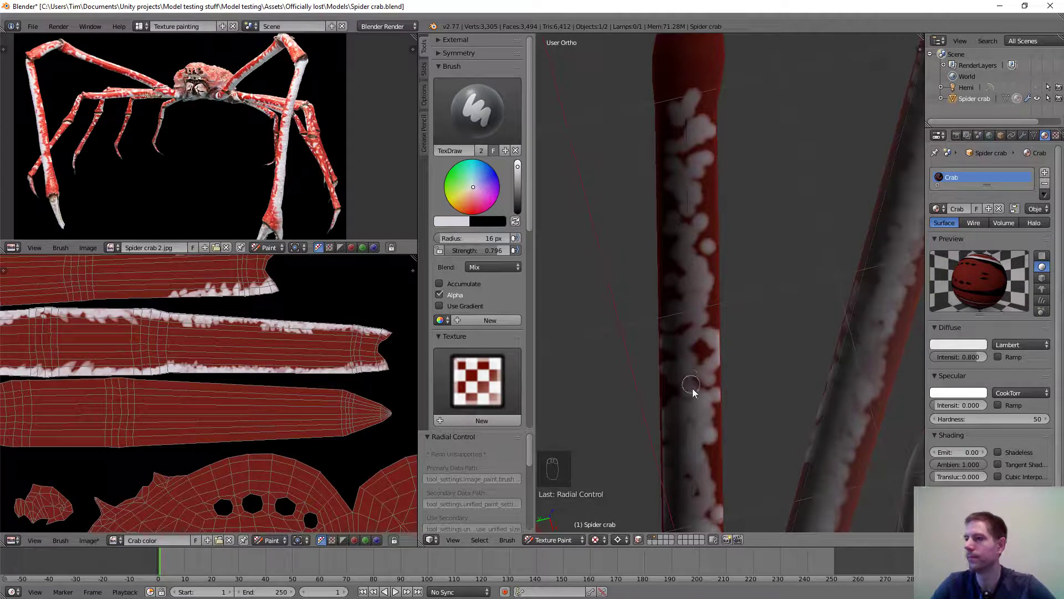
pyautogui.moveTo(693, 388)
pyautogui.mouseDown()
pyautogui.moveTo(711, 307)
pyautogui.moveTo(697, 367)
pyautogui.moveTo(704, 301)
pyautogui.moveTo(685, 196)
pyautogui.moveTo(684, 61)
pyautogui.moveTo(684, 114)
pyautogui.moveTo(700, 88)
pyautogui.moveTo(682, 278)
pyautogui.moveTo(706, 178)
pyautogui.moveTo(680, 361)
pyautogui.moveTo(694, 513)
pyautogui.moveTo(704, 438)
pyautogui.moveTo(689, 195)
pyautogui.mouseUp()
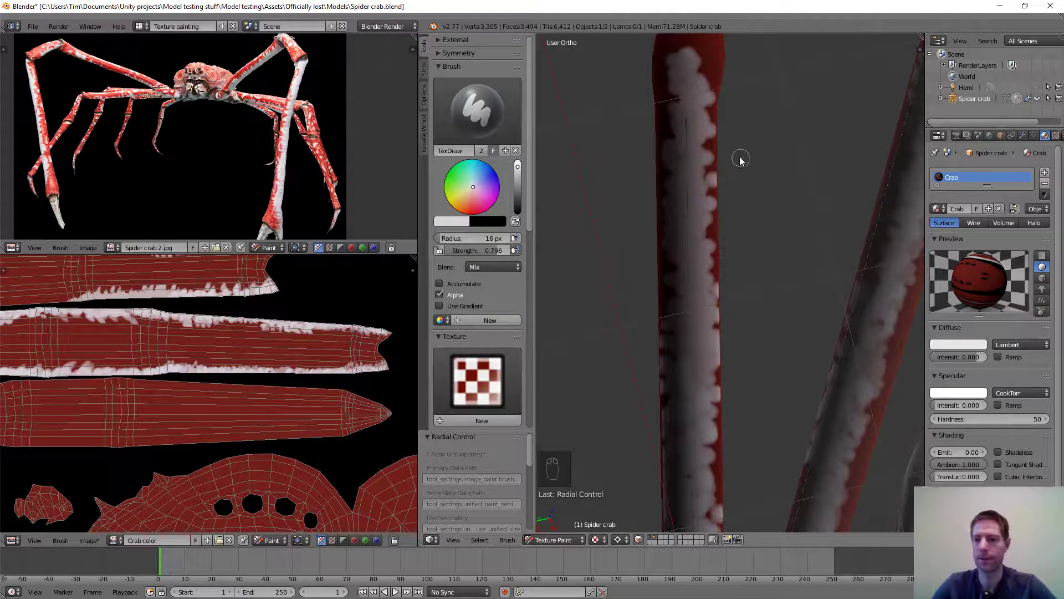
# Dab white blotches on the short segment between the leg's two bends and join them to the inner segment's white band.
pyautogui.scroll(-4, 740, 159)
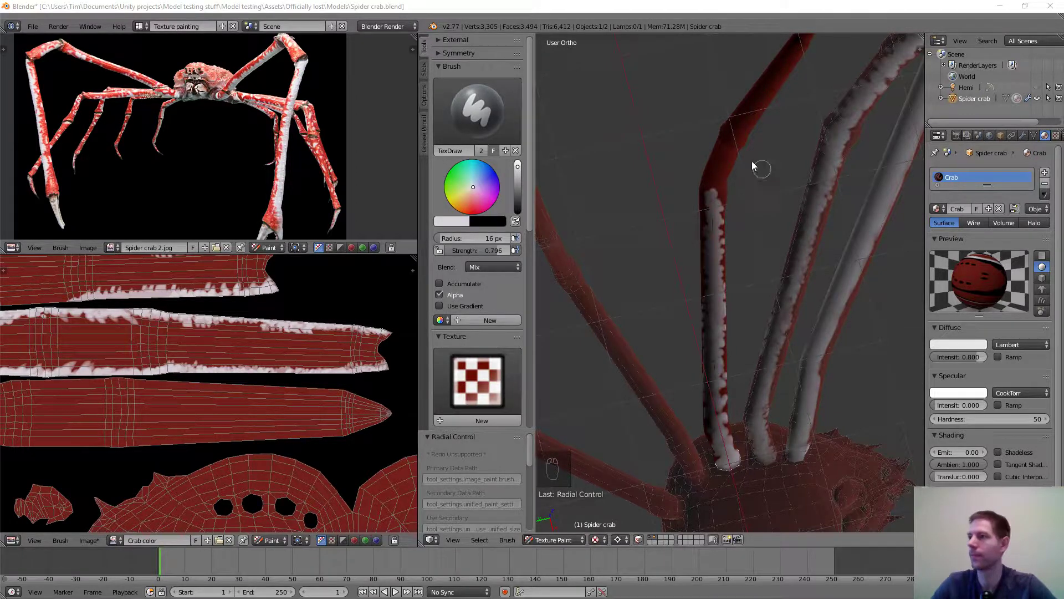
pyautogui.scroll(-3, 750, 161)
pyautogui.moveTo(750, 160); pyautogui.dragTo(714, 170, button='middle')
pyautogui.scroll(4, 727, 118)
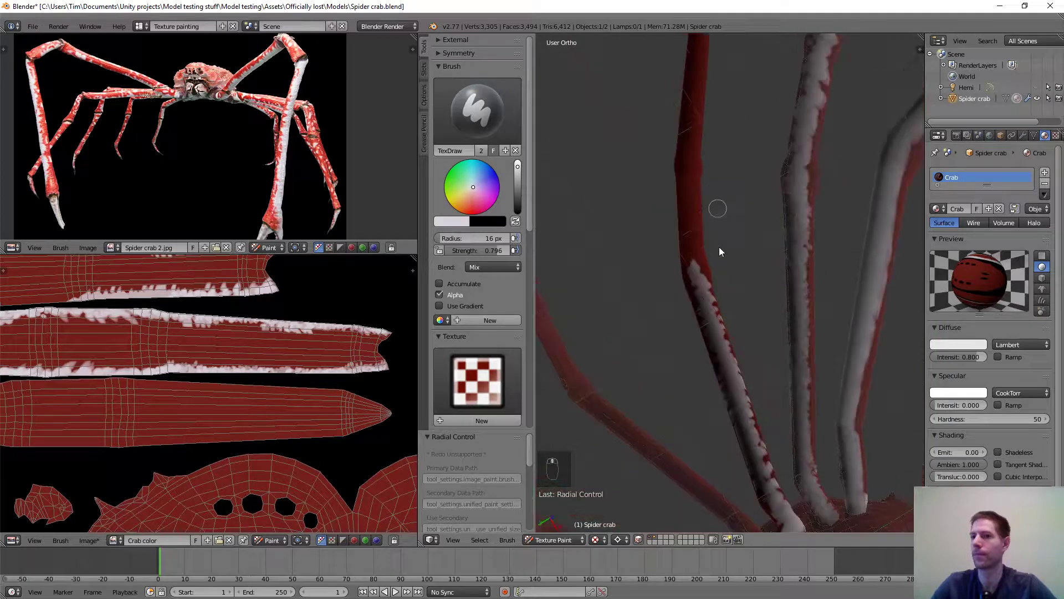
pyautogui.moveTo(719, 251)
pyautogui.mouseDown(button='middle')
pyautogui.moveTo(724, 311)
pyautogui.moveTo(779, 199)
pyautogui.mouseUp(button='middle')
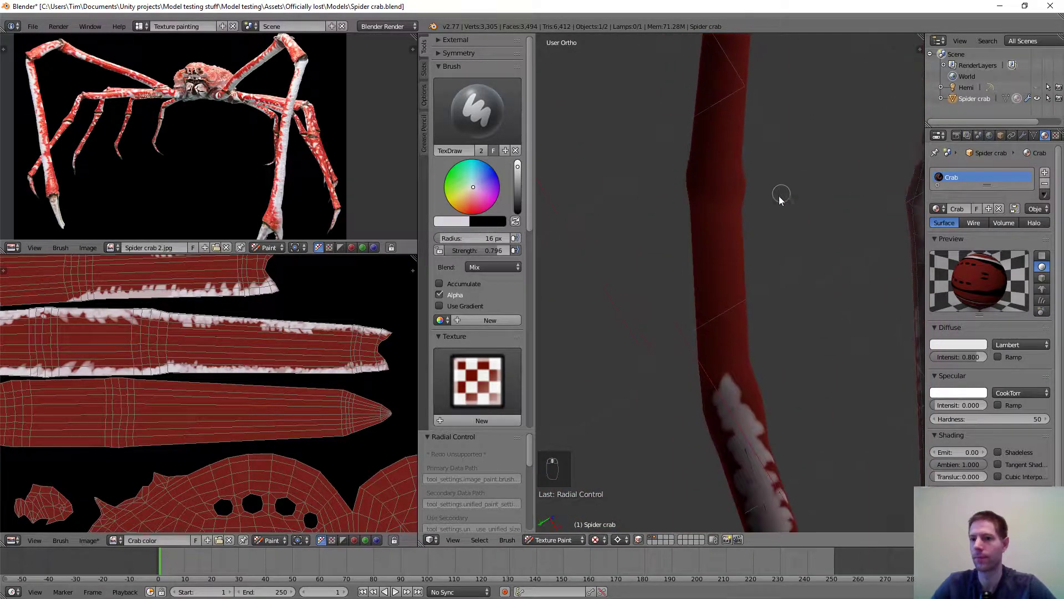
pyautogui.moveTo(715, 238)
pyautogui.mouseDown()
pyautogui.moveTo(704, 167)
pyautogui.moveTo(721, 243)
pyautogui.mouseUp()
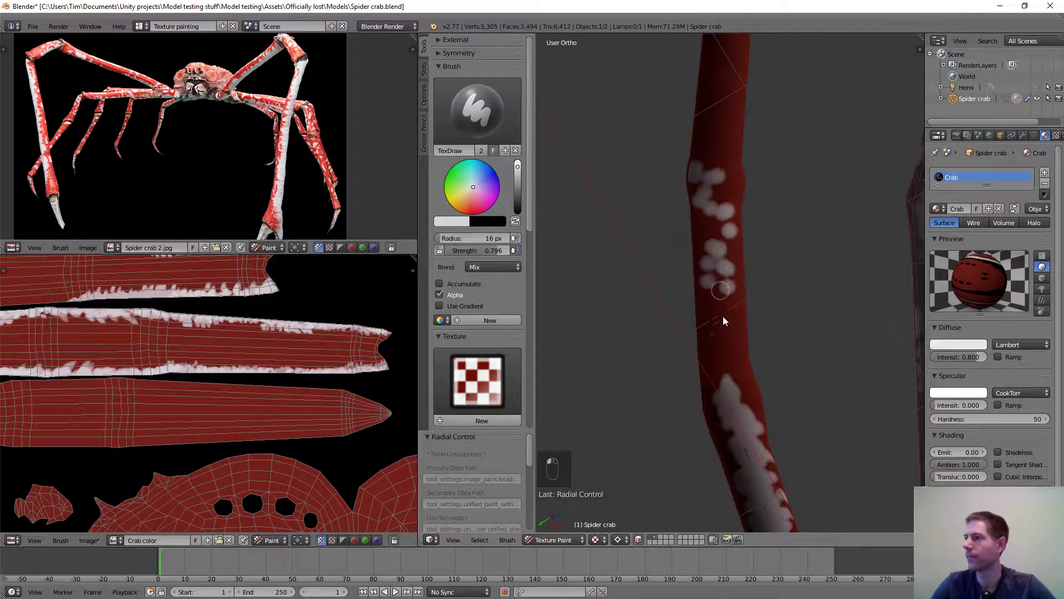
pyautogui.moveTo(724, 320); pyautogui.dragTo(722, 400)
pyautogui.moveTo(726, 326)
pyautogui.mouseDown()
pyautogui.moveTo(708, 225)
pyautogui.moveTo(717, 207)
pyautogui.mouseUp()
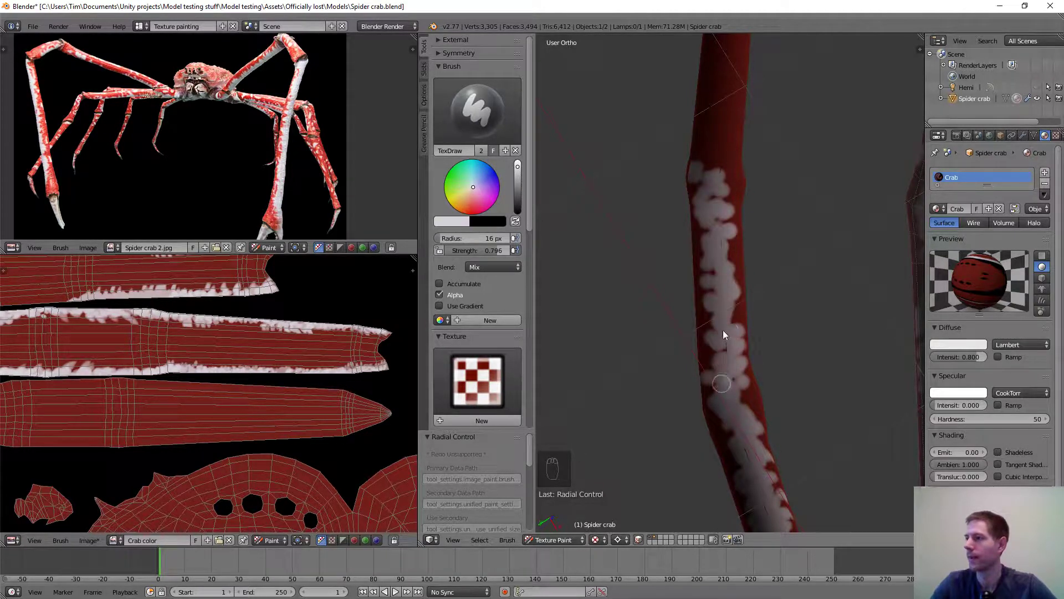
# Fill in and widen the white band between the two bends, adding a few dabs just past the upper joint.
pyautogui.scroll(4, 723, 330)
pyautogui.moveTo(707, 96)
pyautogui.mouseDown()
pyautogui.moveTo(691, 291)
pyautogui.moveTo(710, 453)
pyautogui.moveTo(719, 408)
pyautogui.mouseUp()
pyautogui.scroll(-2, 727, 440)
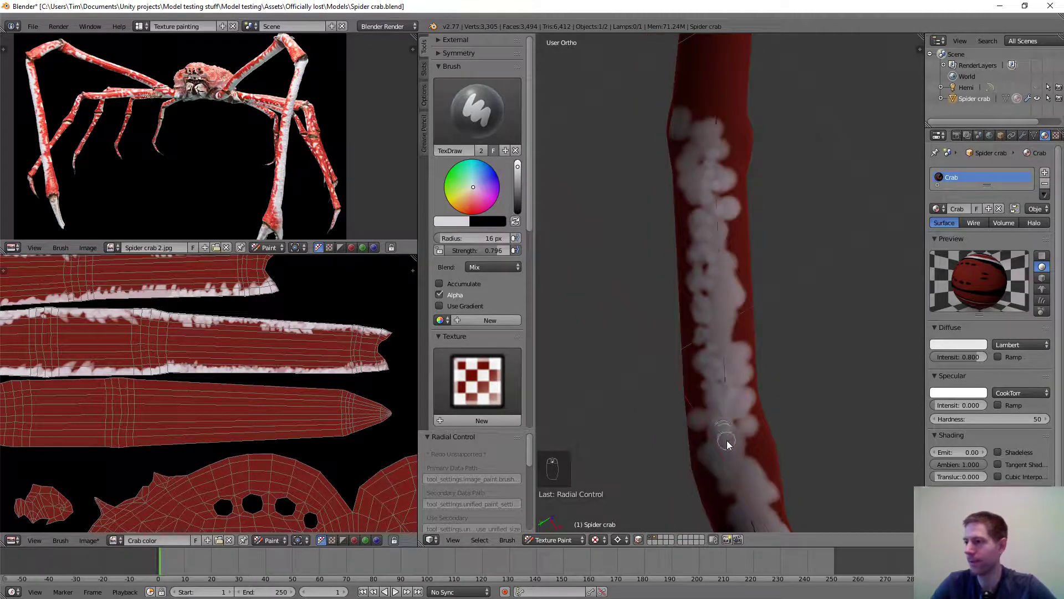
pyautogui.moveTo(746, 475)
pyautogui.mouseDown()
pyautogui.moveTo(753, 437)
pyautogui.moveTo(723, 516)
pyautogui.moveTo(729, 248)
pyautogui.moveTo(730, 335)
pyautogui.moveTo(713, 277)
pyautogui.moveTo(715, 83)
pyautogui.moveTo(702, 294)
pyautogui.mouseUp()
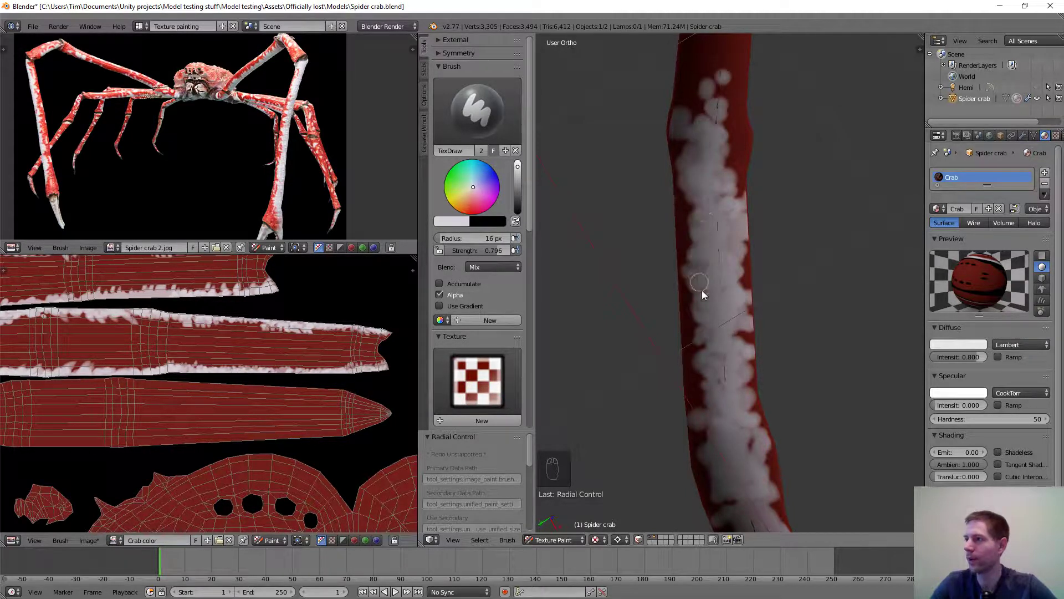
pyautogui.moveTo(720, 397)
pyautogui.mouseDown()
pyautogui.moveTo(721, 94)
pyautogui.moveTo(708, 97)
pyautogui.mouseUp()
# Paint mottled white past the leg's upper joint onto the start of the outer segment, tapering into scattered dabs.
pyautogui.moveTo(726, 192)
pyautogui.mouseDown(button='middle')
pyautogui.moveTo(745, 287)
pyautogui.moveTo(731, 139)
pyautogui.moveTo(715, 397)
pyautogui.moveTo(687, 284)
pyautogui.mouseUp(button='middle')
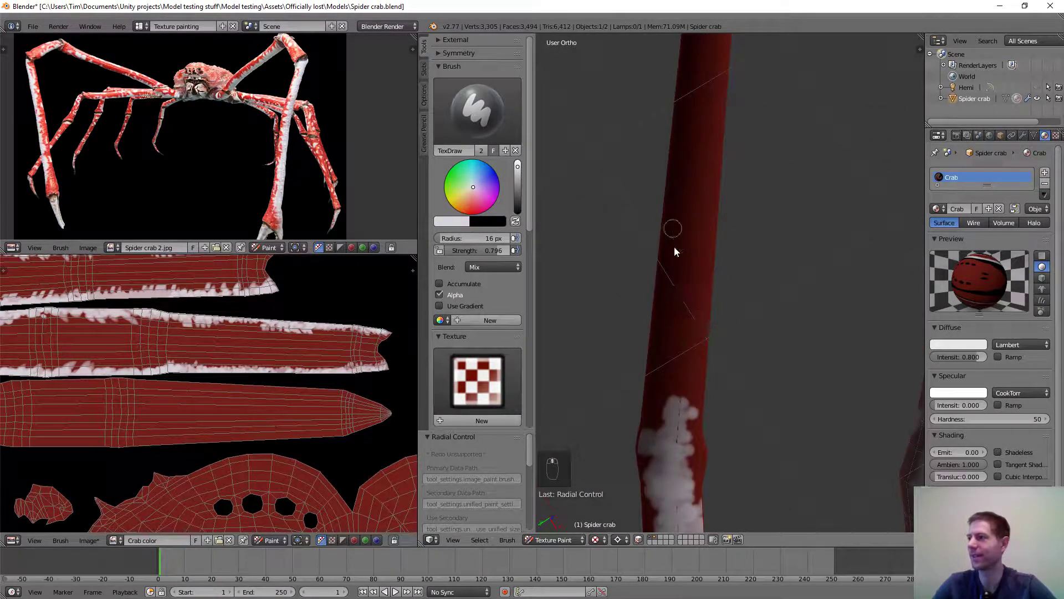
pyautogui.moveTo(670, 429)
pyautogui.mouseDown()
pyautogui.moveTo(687, 338)
pyautogui.moveTo(658, 408)
pyautogui.mouseUp()
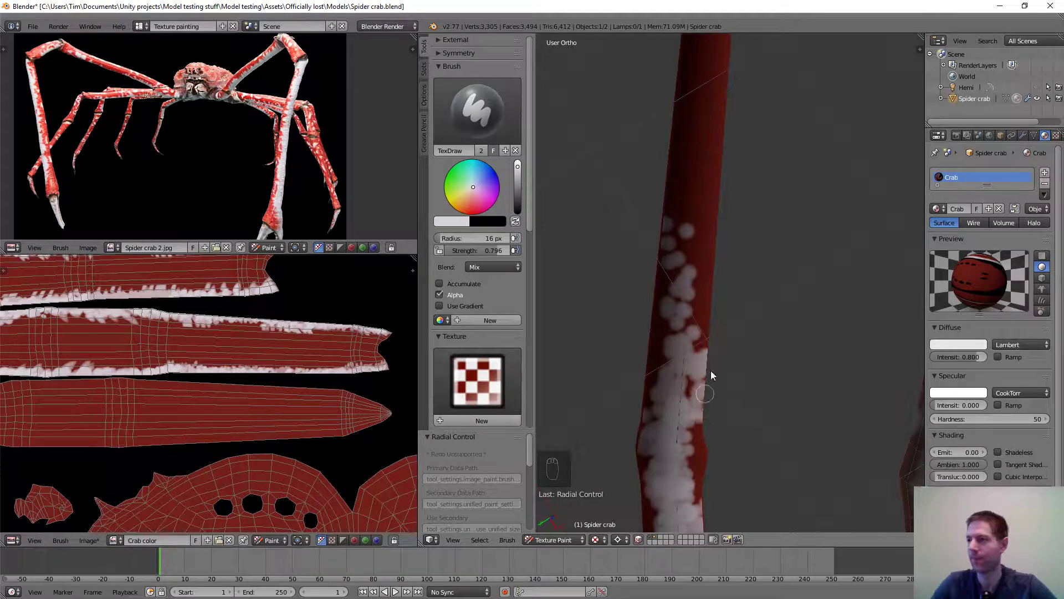
pyautogui.moveTo(660, 416); pyautogui.dragTo(642, 204, button='middle')
pyautogui.scroll(5, 678, 237)
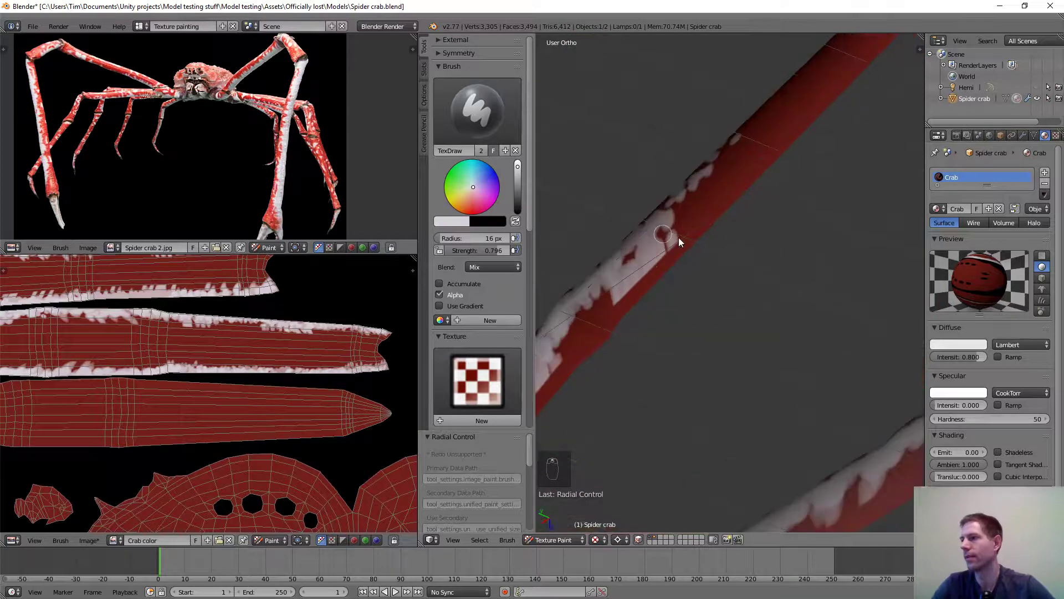
pyautogui.moveTo(646, 171)
pyautogui.mouseDown()
pyautogui.moveTo(582, 249)
pyautogui.moveTo(699, 65)
pyautogui.mouseUp()
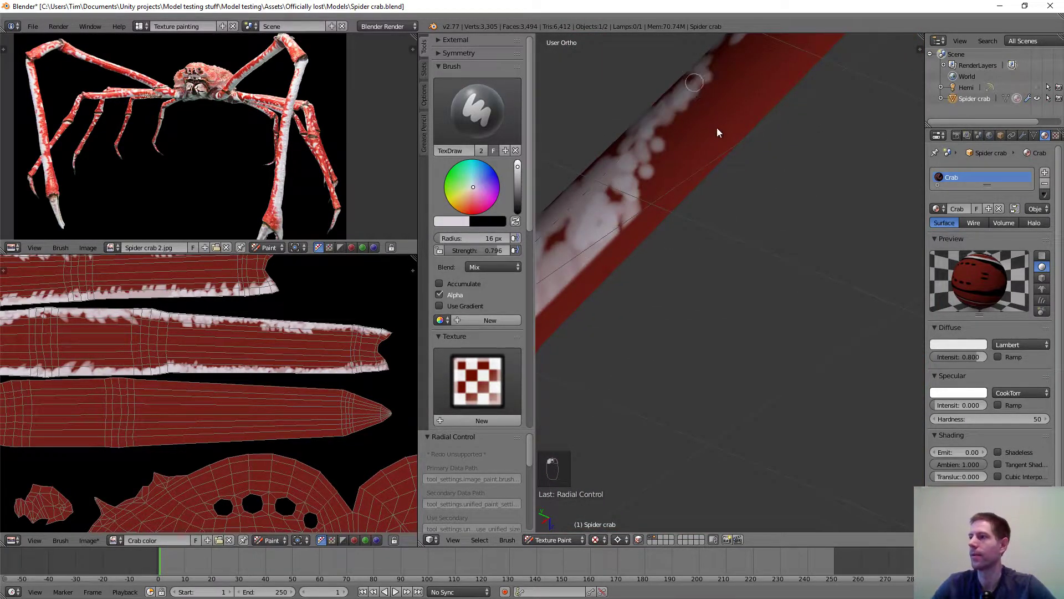
pyautogui.moveTo(716, 128)
pyautogui.mouseDown(button='middle')
pyautogui.moveTo(698, 195)
pyautogui.moveTo(724, 163)
pyautogui.moveTo(690, 288)
pyautogui.mouseUp(button='middle')
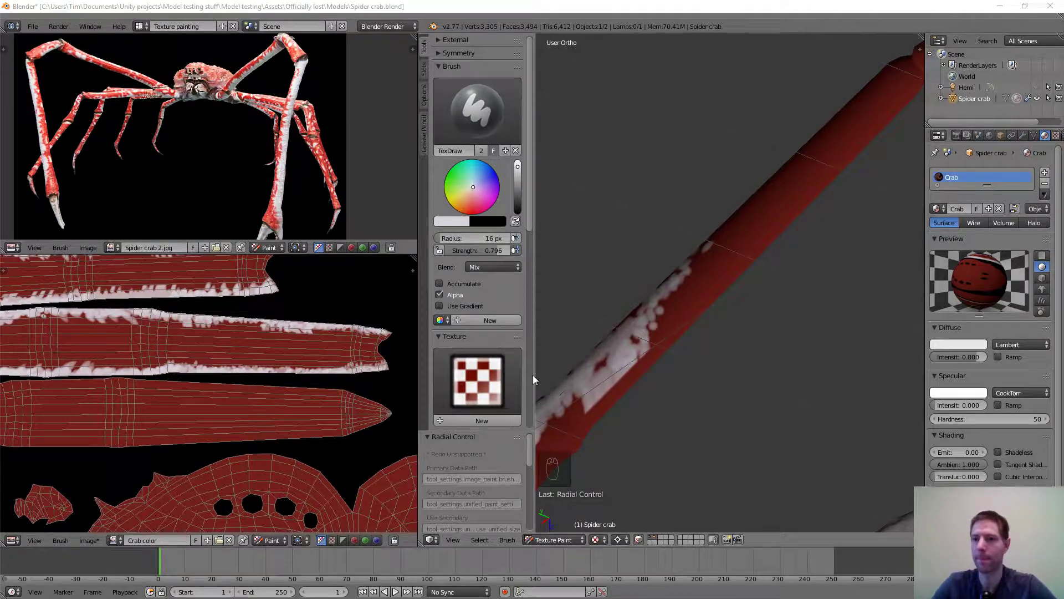
# Extend the mottled white along the outer segment towards the claw and fill the gaps into a continuous band.
pyautogui.moveTo(737, 218); pyautogui.dragTo(759, 238, button='middle')
pyautogui.scroll(-8, 759, 239)
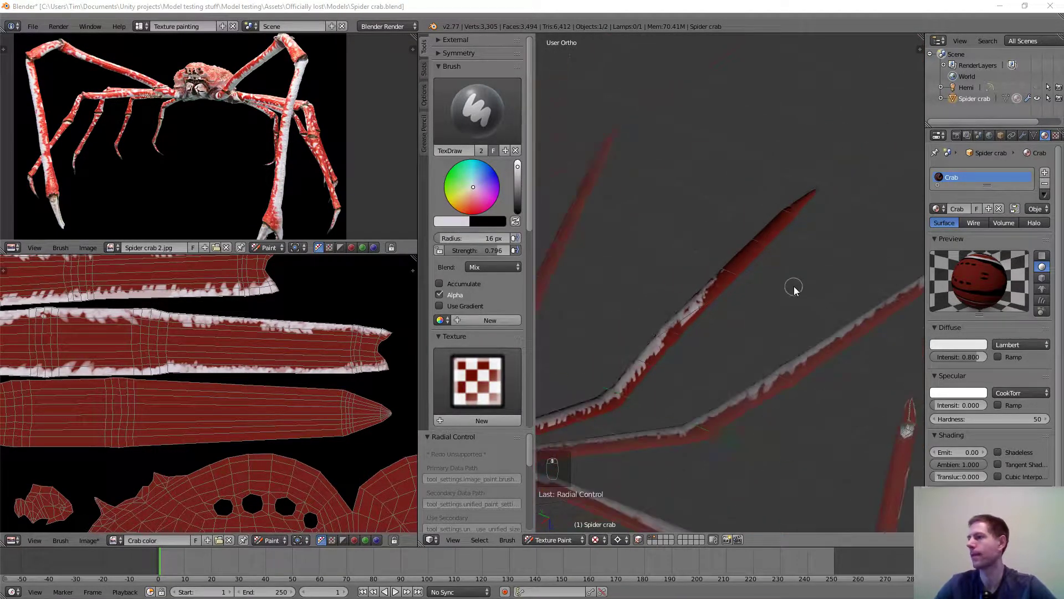
pyautogui.scroll(6, 740, 282)
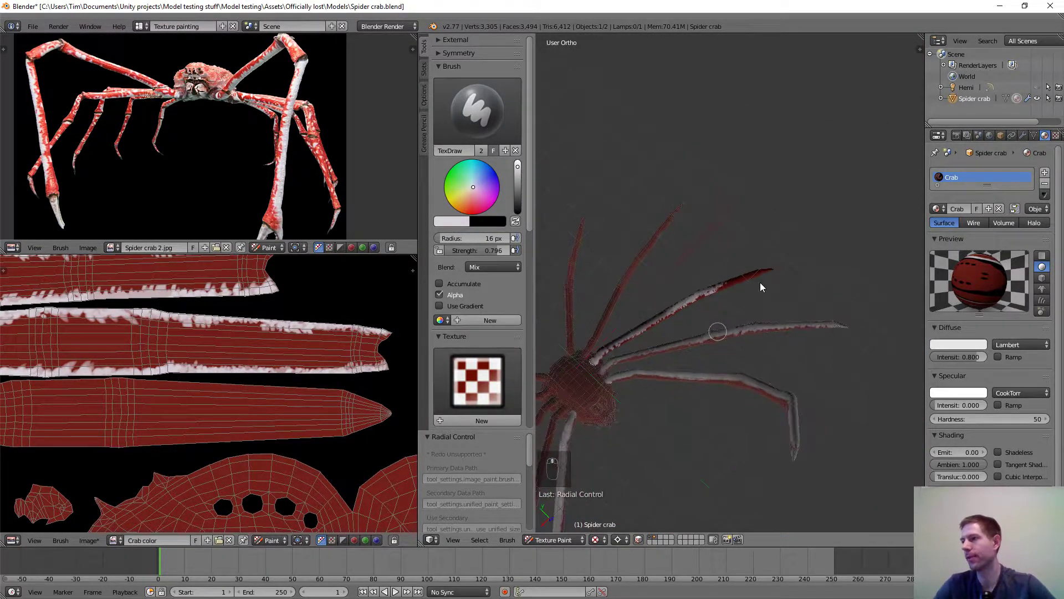
pyautogui.scroll(1, 737, 286)
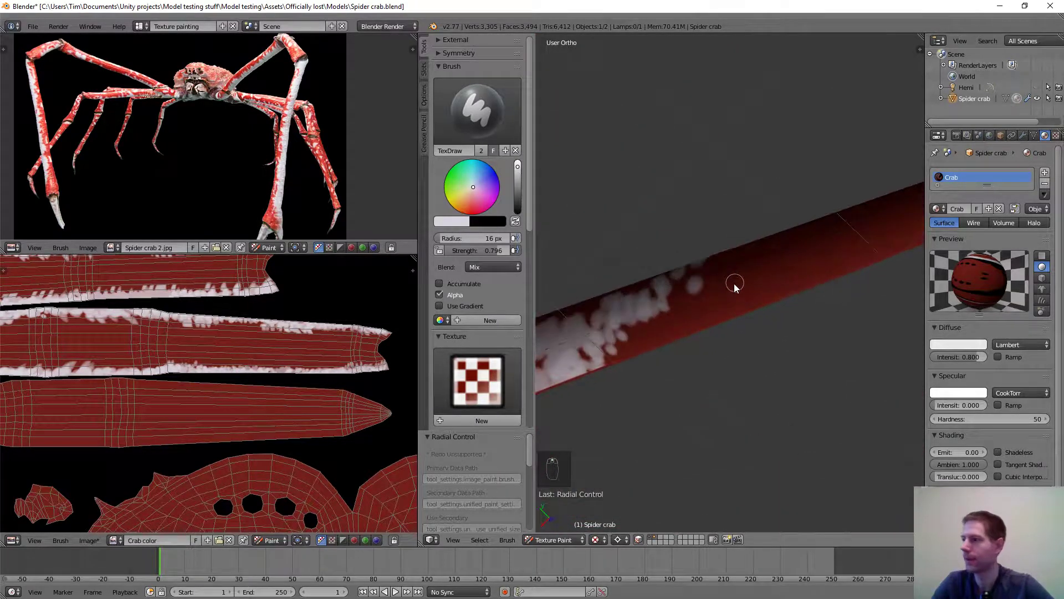
pyautogui.moveTo(733, 284); pyautogui.dragTo(626, 328)
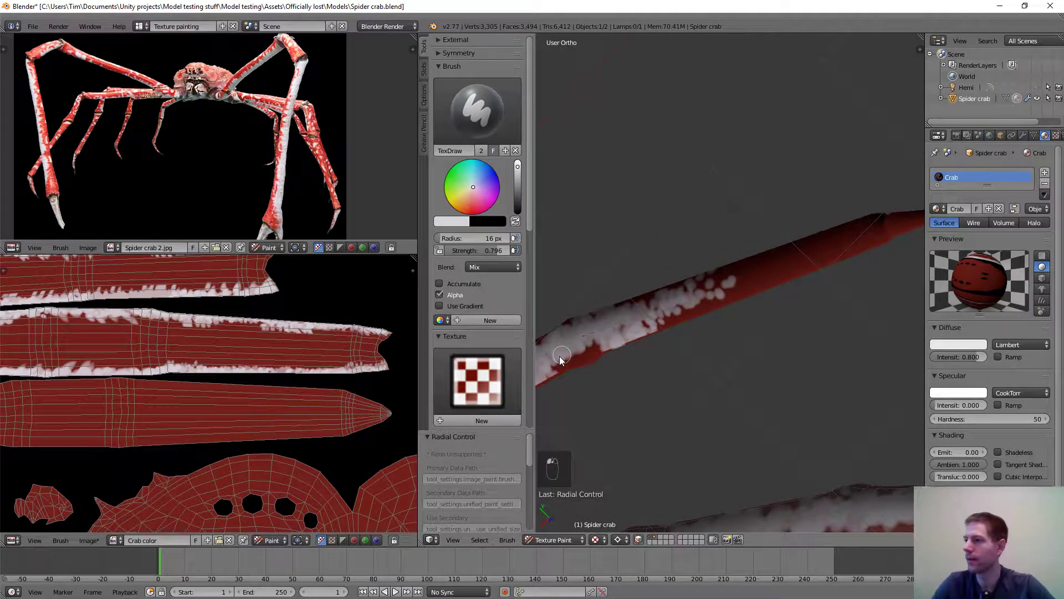
pyautogui.moveTo(560, 356)
pyautogui.mouseDown()
pyautogui.moveTo(750, 278)
pyautogui.moveTo(702, 287)
pyautogui.moveTo(615, 328)
pyautogui.moveTo(868, 232)
pyautogui.moveTo(714, 294)
pyautogui.mouseUp()
pyautogui.moveTo(846, 234)
pyautogui.mouseDown()
pyautogui.moveTo(683, 308)
pyautogui.moveTo(805, 255)
pyautogui.mouseUp()
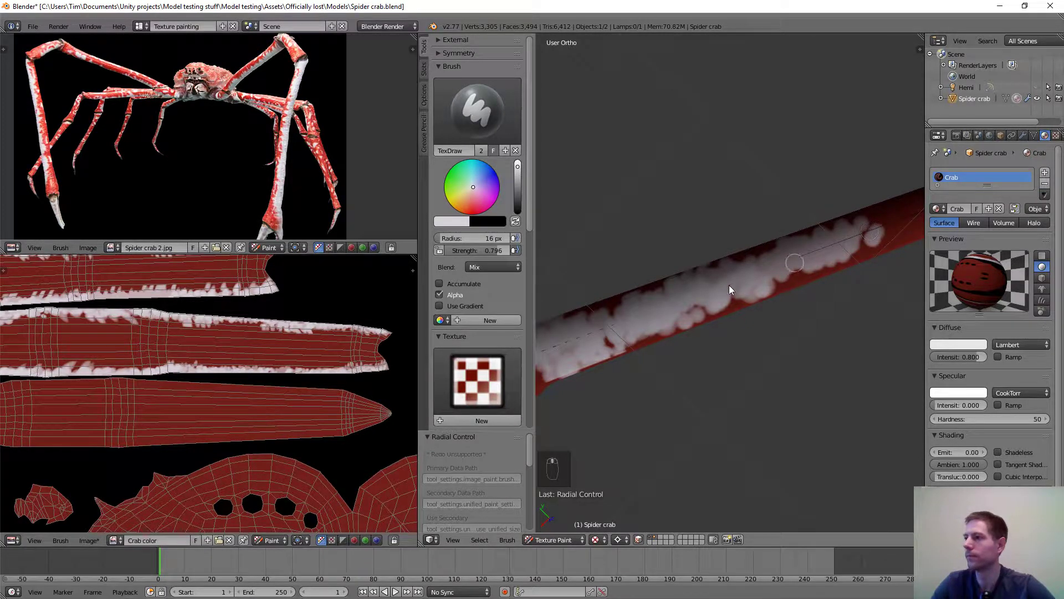
# Continue the white blotches to the end of the outer segment and over the pointed claw to its tip.
pyautogui.moveTo(729, 285); pyautogui.dragTo(648, 306, button='middle')
pyautogui.moveTo(647, 306); pyautogui.dragTo(563, 343)
pyautogui.moveTo(621, 312); pyautogui.dragTo(654, 298, button='middle')
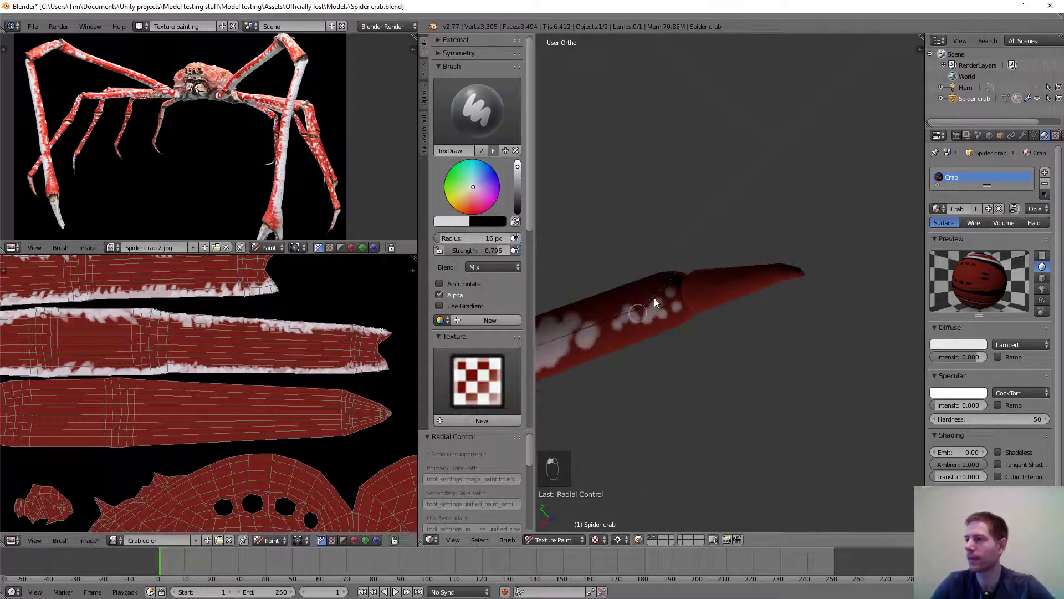
pyautogui.moveTo(652, 299)
pyautogui.mouseDown()
pyautogui.moveTo(554, 337)
pyautogui.moveTo(671, 288)
pyautogui.moveTo(670, 300)
pyautogui.moveTo(792, 264)
pyautogui.mouseUp()
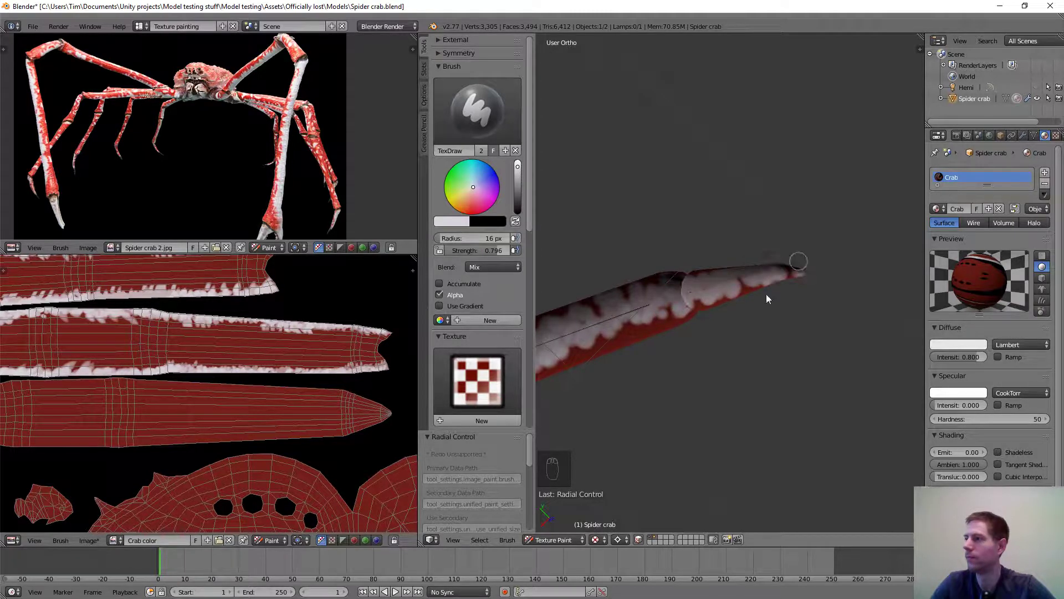
pyautogui.moveTo(766, 294)
pyautogui.mouseDown(button='middle')
pyautogui.moveTo(729, 303)
pyautogui.moveTo(767, 279)
pyautogui.moveTo(765, 165)
pyautogui.moveTo(580, 467)
pyautogui.moveTo(620, 328)
pyautogui.moveTo(581, 292)
pyautogui.moveTo(616, 254)
pyautogui.mouseUp(button='middle')
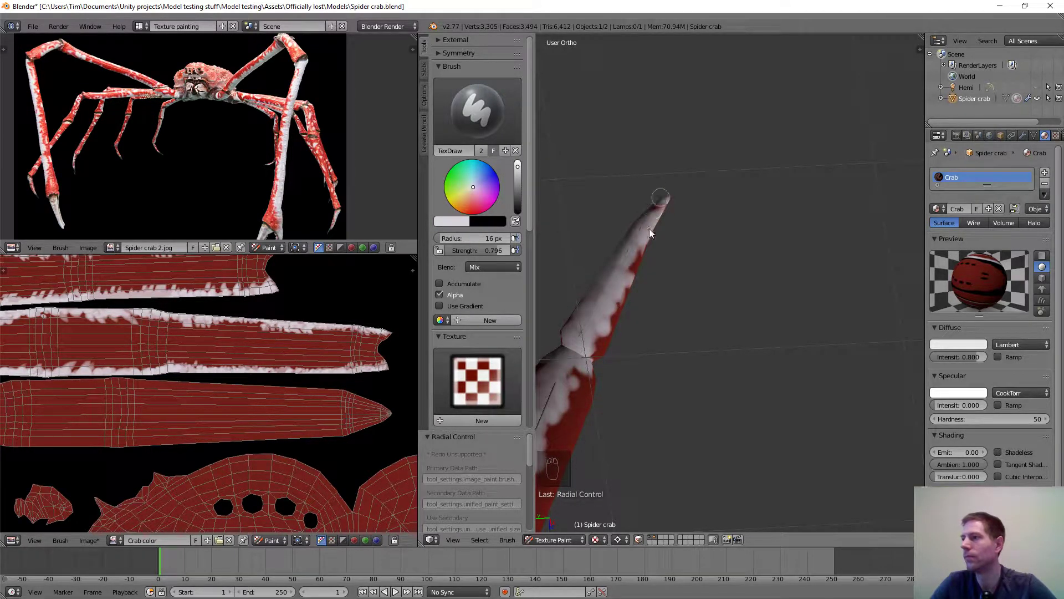
# Clear the face selection and select the linked faces of the next unpainted walking leg to limit painting to it.
pyautogui.moveTo(679, 238); pyautogui.dragTo(920, 283, button='middle')
pyautogui.moveTo(937, 295); pyautogui.dragTo(886, 273, button='middle')
pyautogui.scroll(-8, 744, 245)
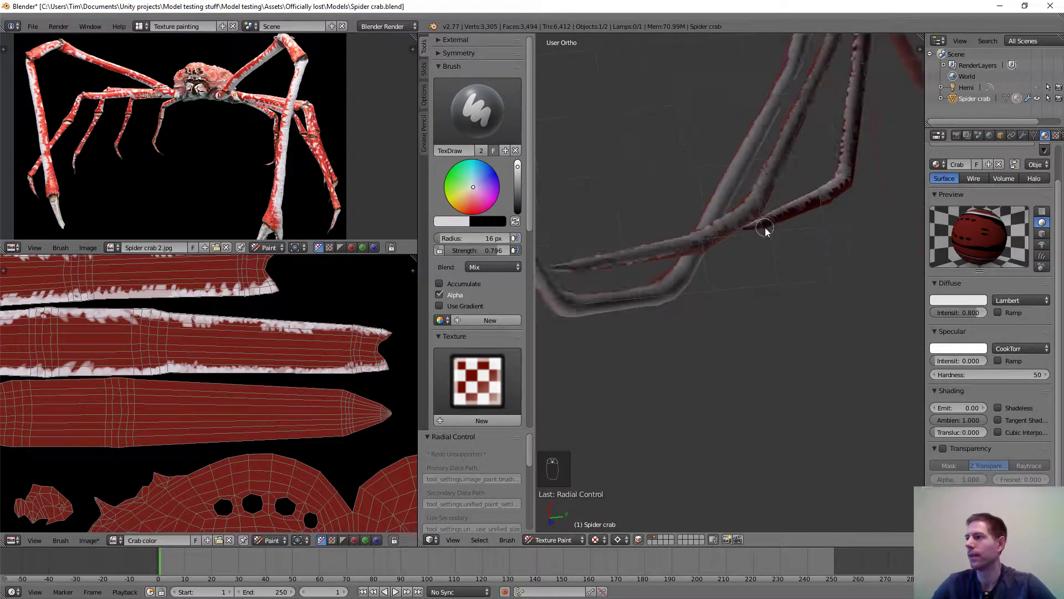
pyautogui.moveTo(774, 232); pyautogui.dragTo(736, 362, button='middle')
pyautogui.scroll(7, 753, 321)
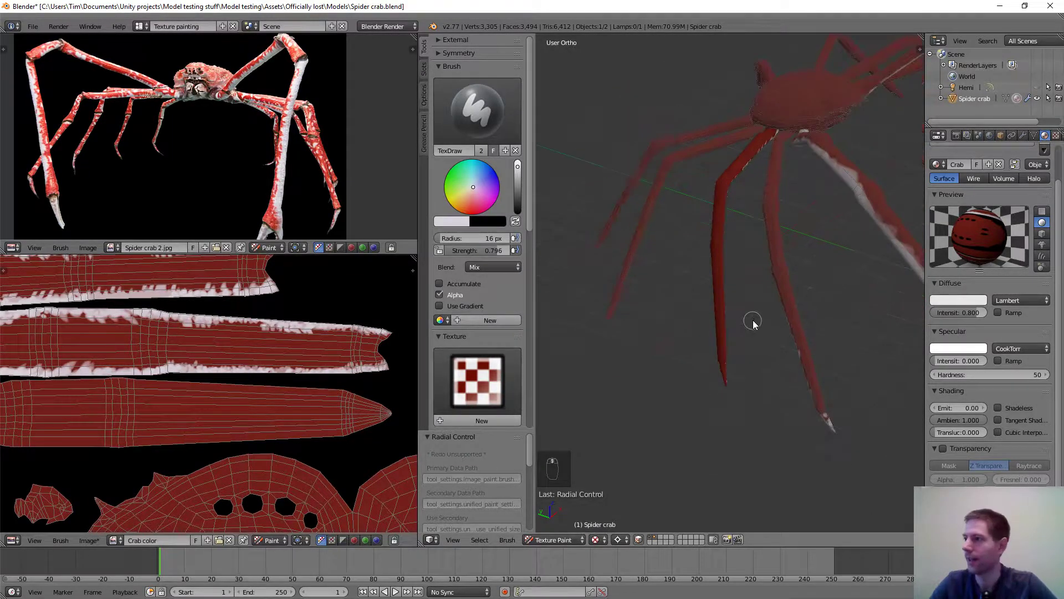
pyautogui.moveTo(739, 388); pyautogui.dragTo(820, 347, button='middle')
pyautogui.scroll(-4, 756, 292)
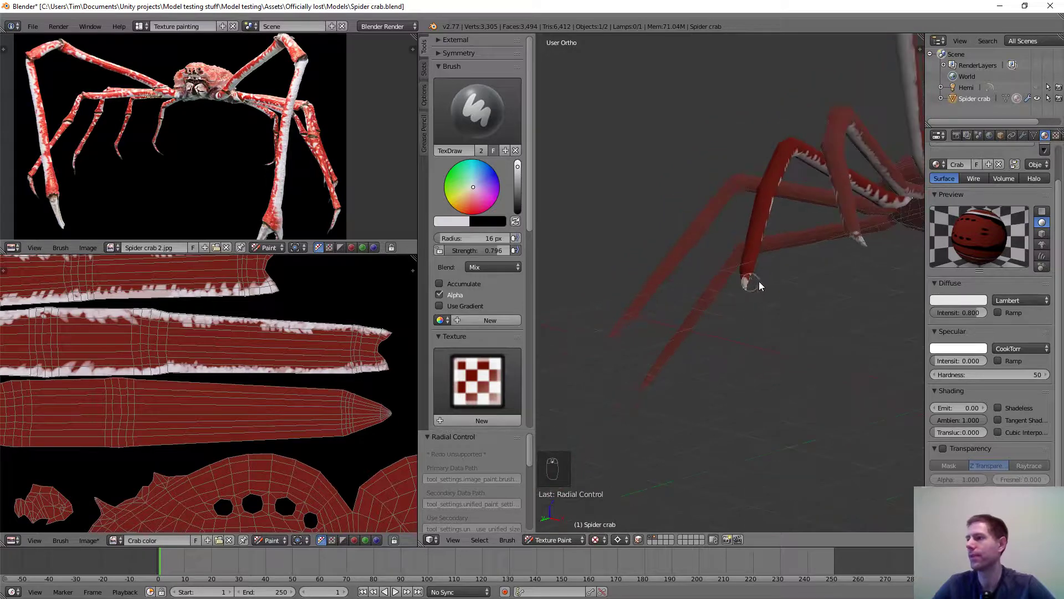
pyautogui.press('a')
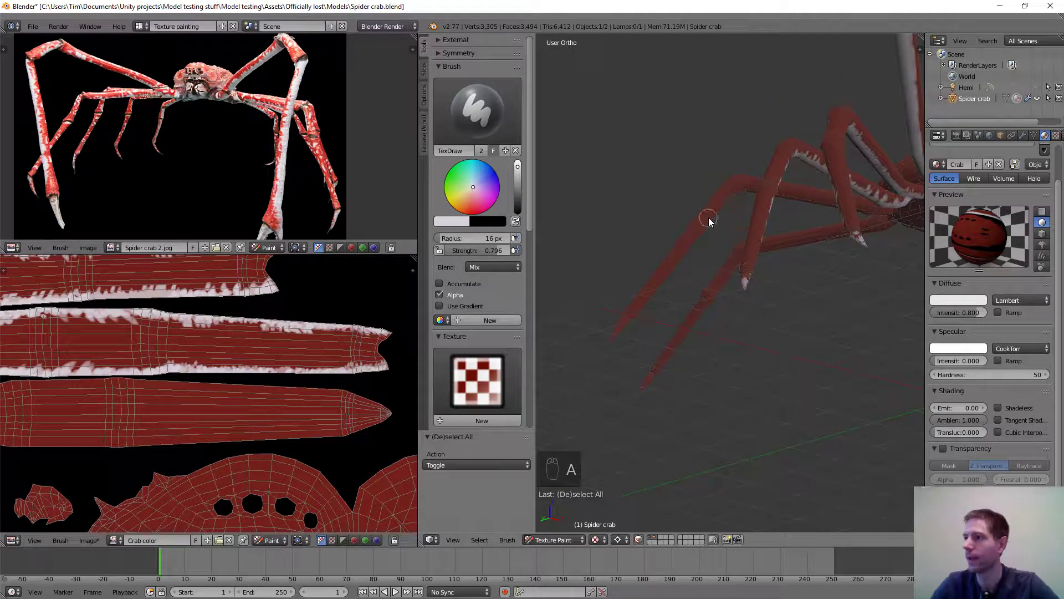
pyautogui.press('l')
# Paint solid white at the newly selected leg's base and mottle it outward along the start of the inner segment.
pyautogui.scroll(-5, 756, 248)
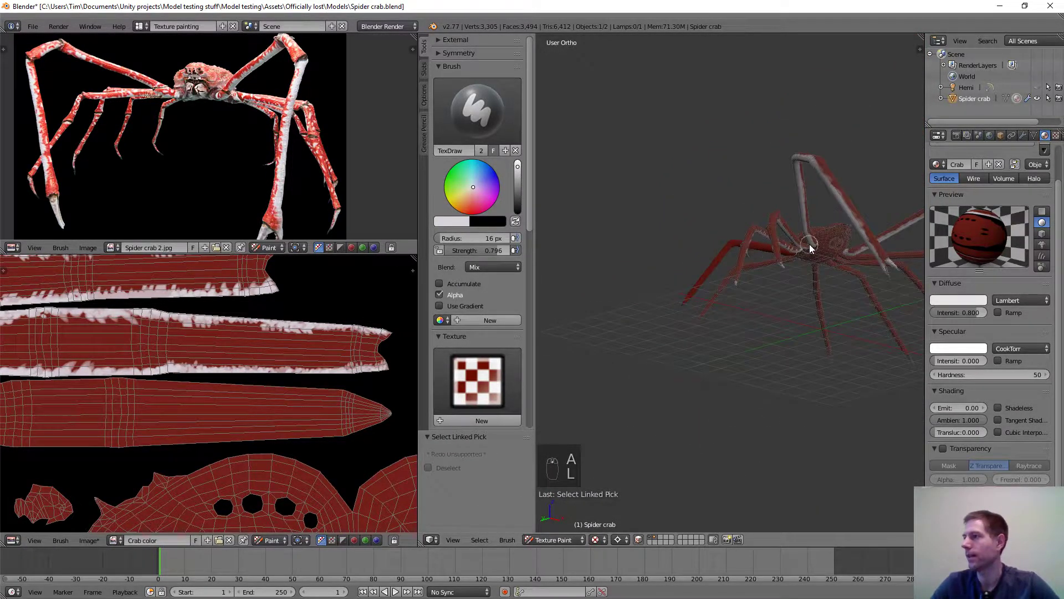
pyautogui.scroll(6, 809, 248)
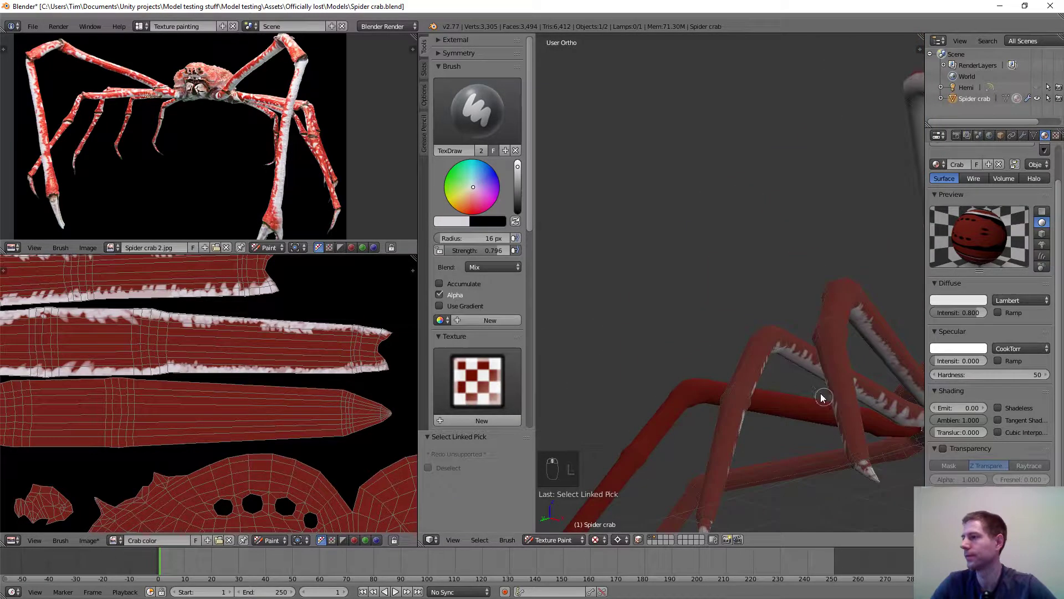
pyautogui.scroll(1, 823, 397)
pyautogui.keyDown('shift'); pyautogui.moveTo(826, 377); pyautogui.dragTo(794, 187, button='middle'); pyautogui.keyUp('shift')
pyautogui.scroll(3, 798, 200)
pyautogui.moveTo(817, 333); pyautogui.dragTo(781, 310, button='middle')
pyautogui.scroll(-5, 791, 432)
pyautogui.scroll(4, 786, 344)
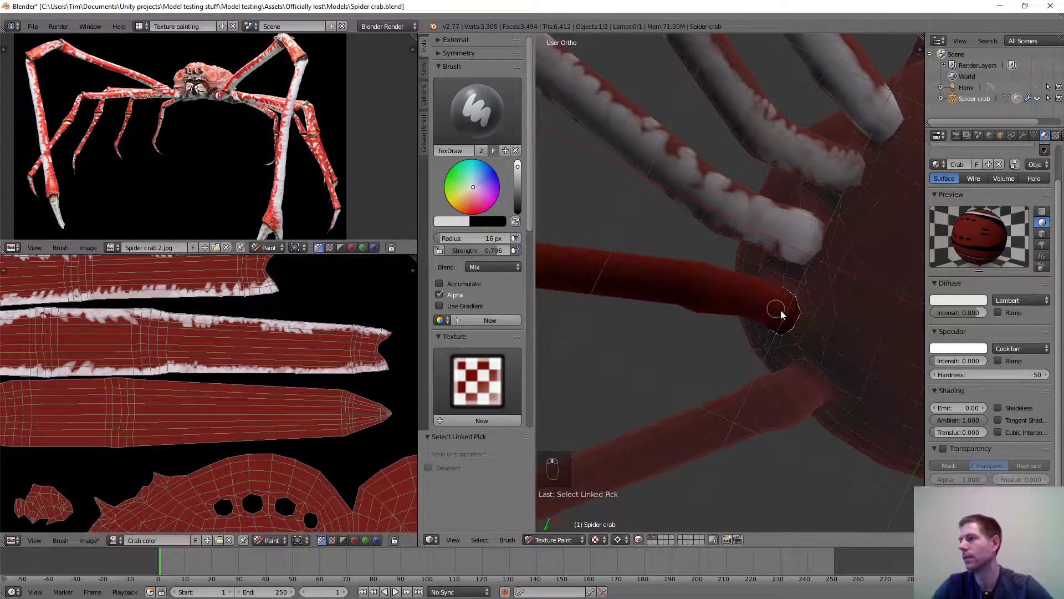
pyautogui.moveTo(781, 310)
pyautogui.mouseDown()
pyautogui.moveTo(737, 295)
pyautogui.moveTo(784, 304)
pyautogui.moveTo(789, 331)
pyautogui.moveTo(794, 309)
pyautogui.moveTo(630, 278)
pyautogui.mouseUp()
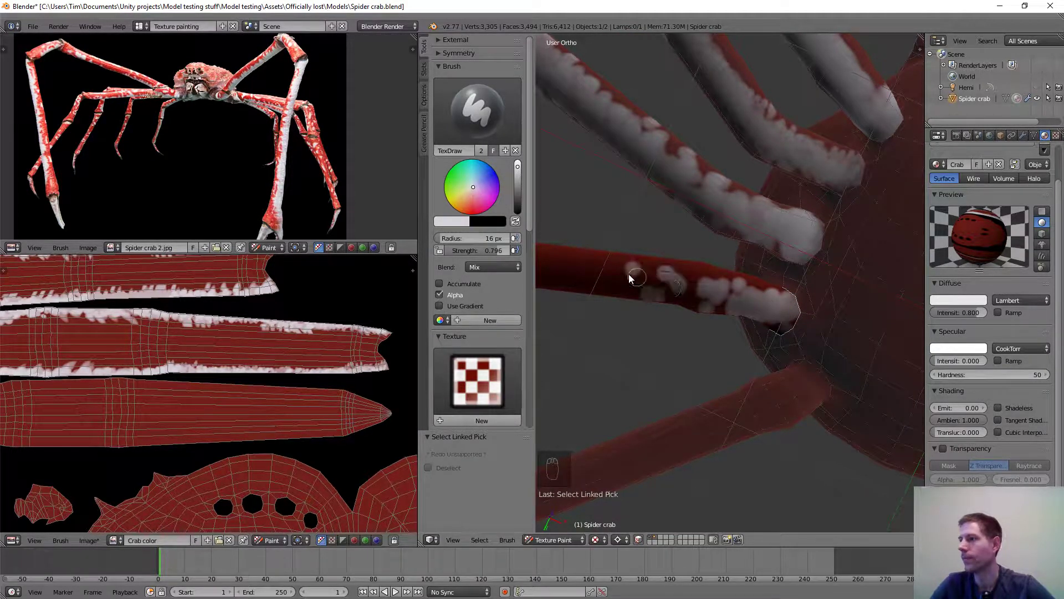
pyautogui.moveTo(698, 287)
pyautogui.mouseDown()
pyautogui.moveTo(571, 269)
pyautogui.moveTo(728, 295)
pyautogui.moveTo(716, 288)
pyautogui.mouseUp()
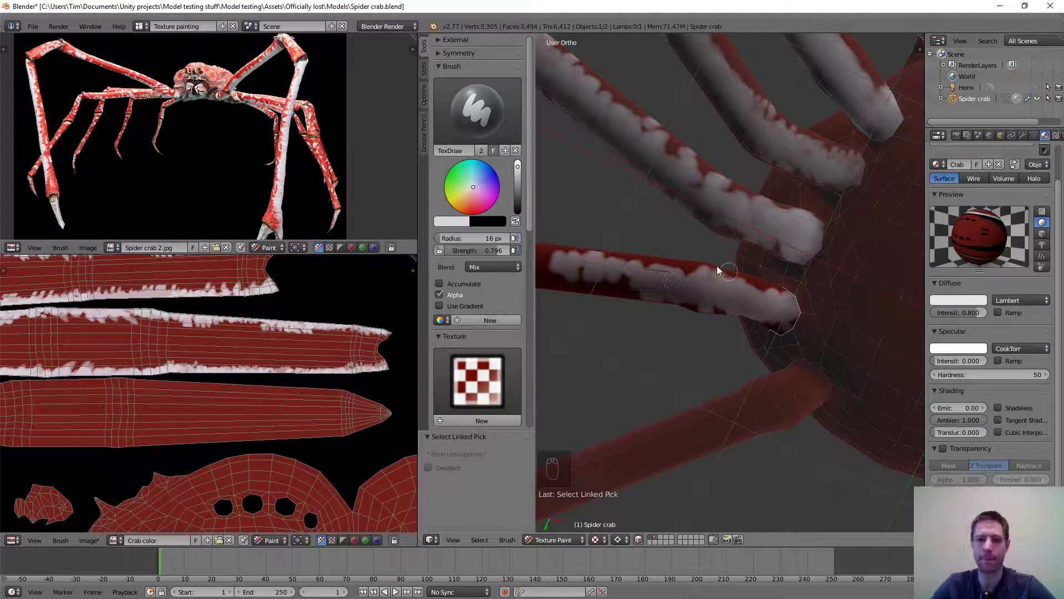
# Extend the mottled white band further along the leg's inner segment, filling gaps and keeping the brush strength at 0.796.
pyautogui.moveTo(714, 269); pyautogui.dragTo(746, 294, button='middle')
pyautogui.scroll(2, 746, 289)
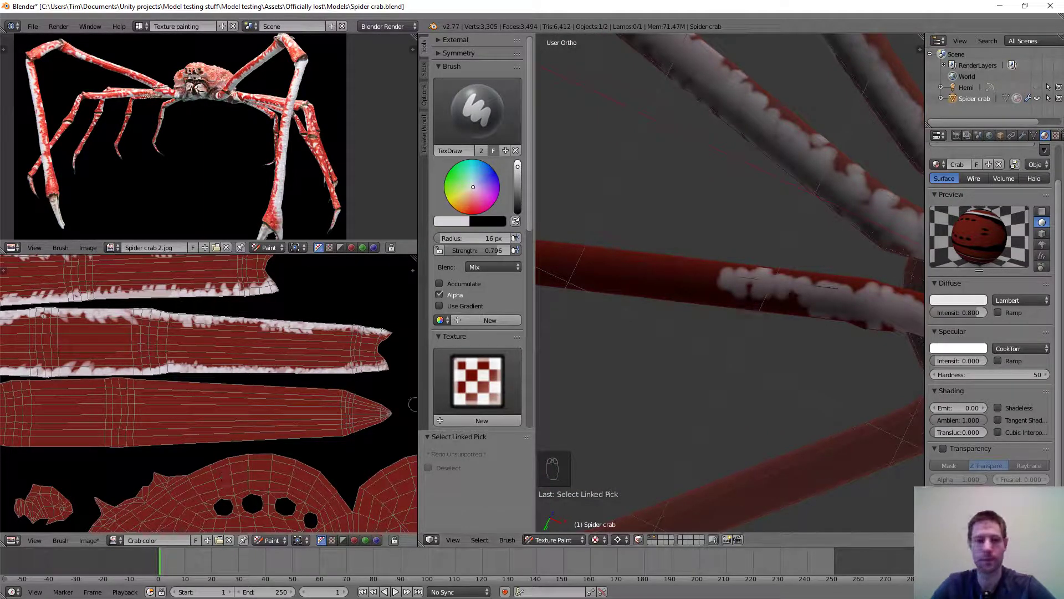
pyautogui.moveTo(785, 297); pyautogui.dragTo(638, 275)
pyautogui.moveTo(704, 281)
pyautogui.mouseDown()
pyautogui.moveTo(862, 294)
pyautogui.moveTo(600, 259)
pyautogui.moveTo(719, 285)
pyautogui.moveTo(658, 274)
pyautogui.mouseUp()
pyautogui.moveTo(685, 274)
pyautogui.keyDown('shift'); pyautogui.mouseDown(button='middle')
pyautogui.moveTo(875, 299)
pyautogui.moveTo(636, 297)
pyautogui.mouseUp(button='middle'); pyautogui.keyUp('shift')
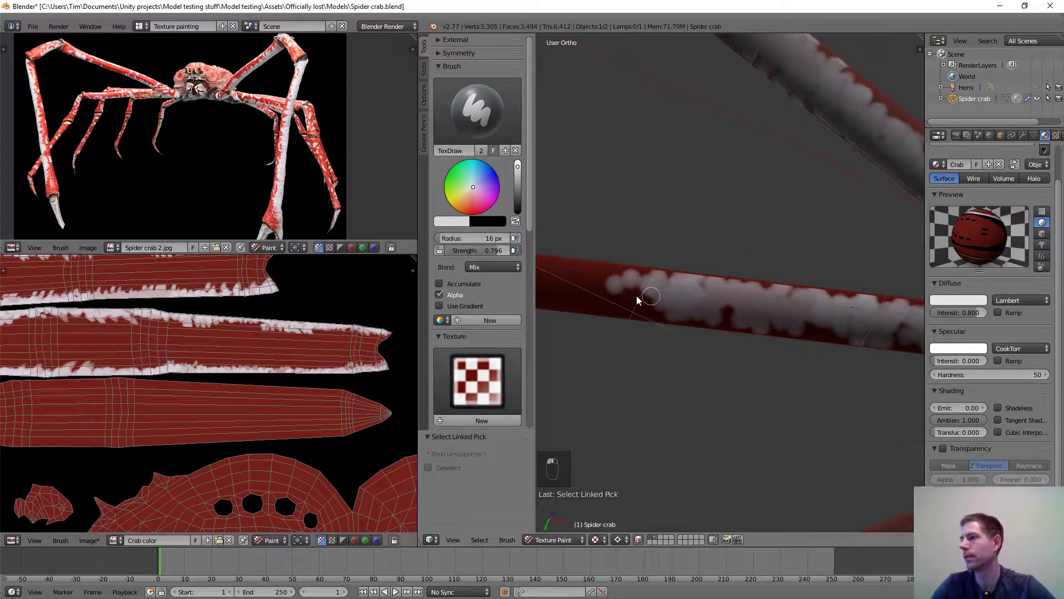
pyautogui.hotkey('shift', 'f')
pyautogui.click(759, 314)
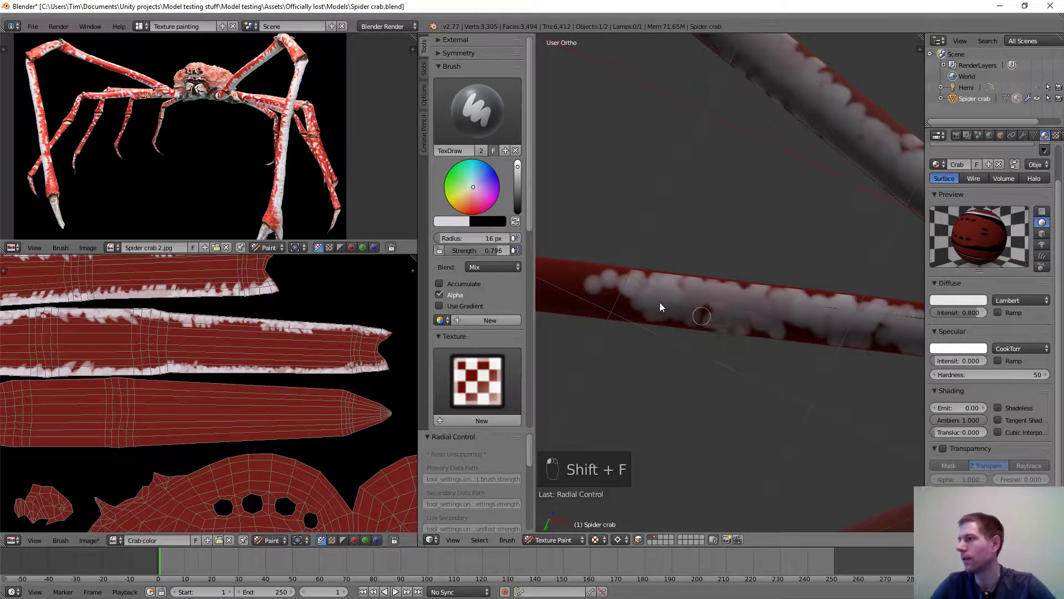
pyautogui.moveTo(660, 306)
pyautogui.mouseDown()
pyautogui.moveTo(776, 303)
pyautogui.moveTo(883, 333)
pyautogui.moveTo(549, 283)
pyautogui.mouseUp()
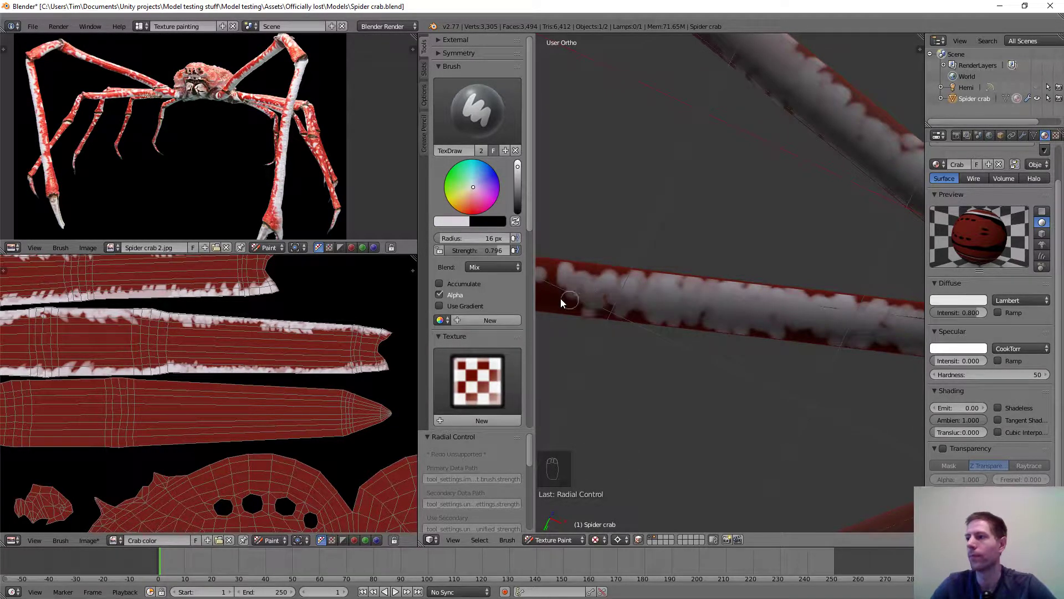
# Paint the mottled white across the leg's first bend and onto the short segment beyond it, filling in the band.
pyautogui.moveTo(663, 290)
pyautogui.mouseDown(button='middle')
pyautogui.moveTo(824, 316)
pyautogui.moveTo(760, 304)
pyautogui.moveTo(715, 327)
pyautogui.moveTo(791, 183)
pyautogui.moveTo(737, 266)
pyautogui.moveTo(755, 225)
pyautogui.mouseUp(button='middle')
pyautogui.moveTo(760, 189)
pyautogui.mouseDown()
pyautogui.moveTo(665, 278)
pyautogui.moveTo(756, 190)
pyautogui.moveTo(701, 244)
pyautogui.mouseUp()
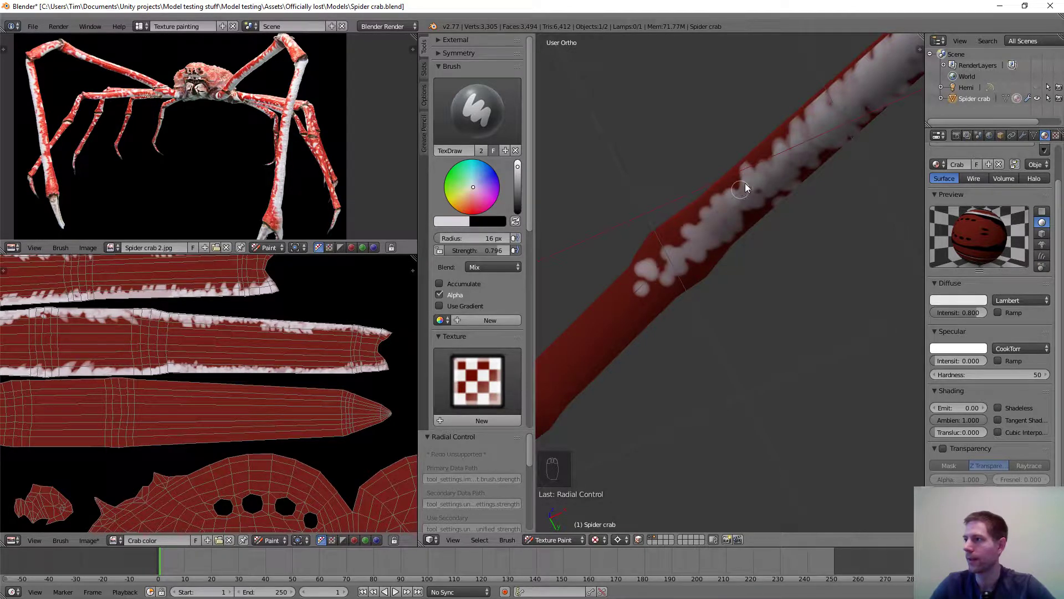
pyautogui.moveTo(745, 183)
pyautogui.mouseDown()
pyautogui.moveTo(743, 211)
pyautogui.moveTo(760, 184)
pyautogui.moveTo(665, 266)
pyautogui.moveTo(698, 225)
pyautogui.moveTo(603, 327)
pyautogui.moveTo(672, 261)
pyautogui.moveTo(619, 317)
pyautogui.mouseUp()
pyautogui.moveTo(757, 190); pyautogui.dragTo(814, 138)
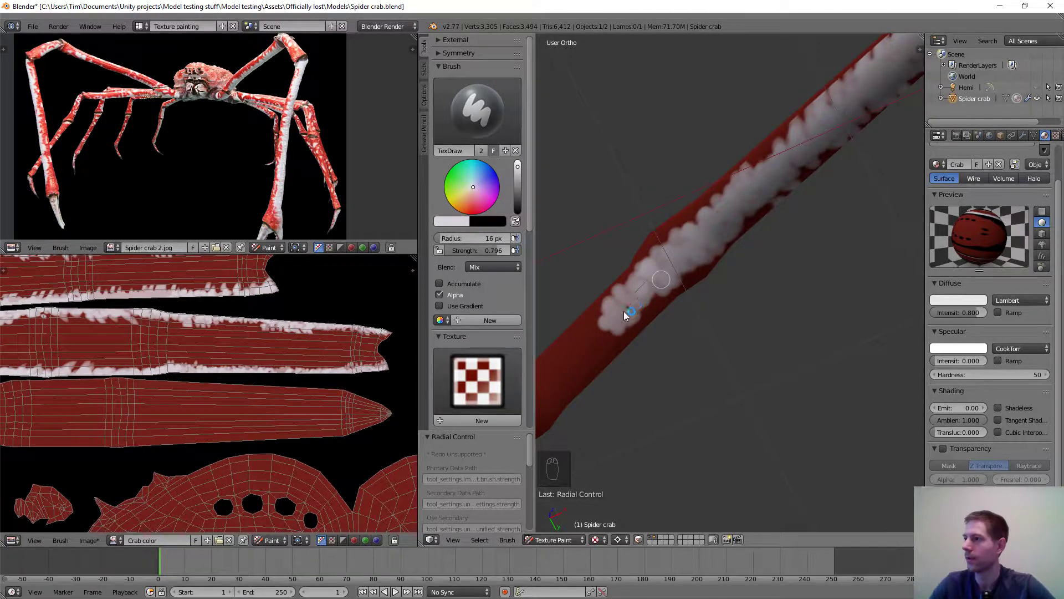
pyautogui.moveTo(579, 352); pyautogui.dragTo(635, 305)
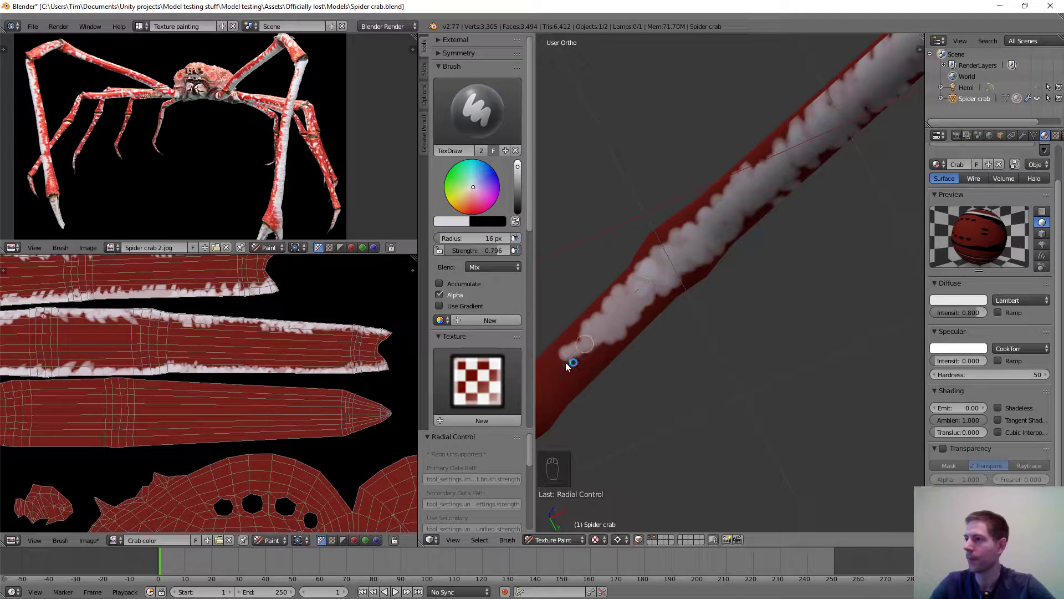
# Carry the white blotches along the short segment to the leg's second bend and thicken them into a solid band.
pyautogui.moveTo(757, 258)
pyautogui.mouseDown(button='middle')
pyautogui.moveTo(734, 323)
pyautogui.moveTo(697, 350)
pyautogui.moveTo(846, 225)
pyautogui.moveTo(827, 209)
pyautogui.moveTo(756, 342)
pyautogui.mouseUp(button='middle')
pyautogui.scroll(3, 826, 194)
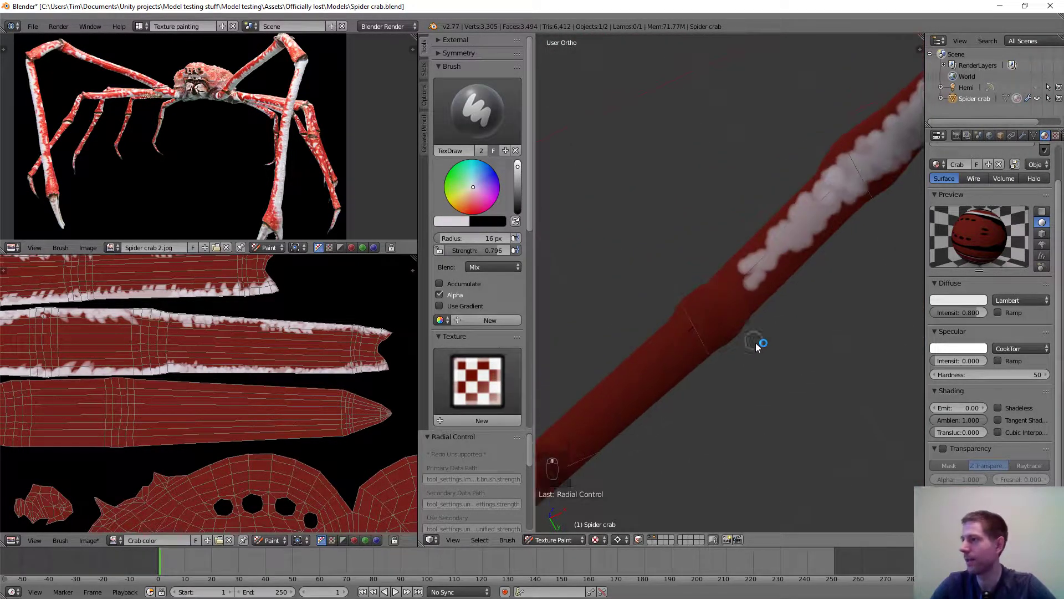
pyautogui.moveTo(810, 228); pyautogui.dragTo(758, 291)
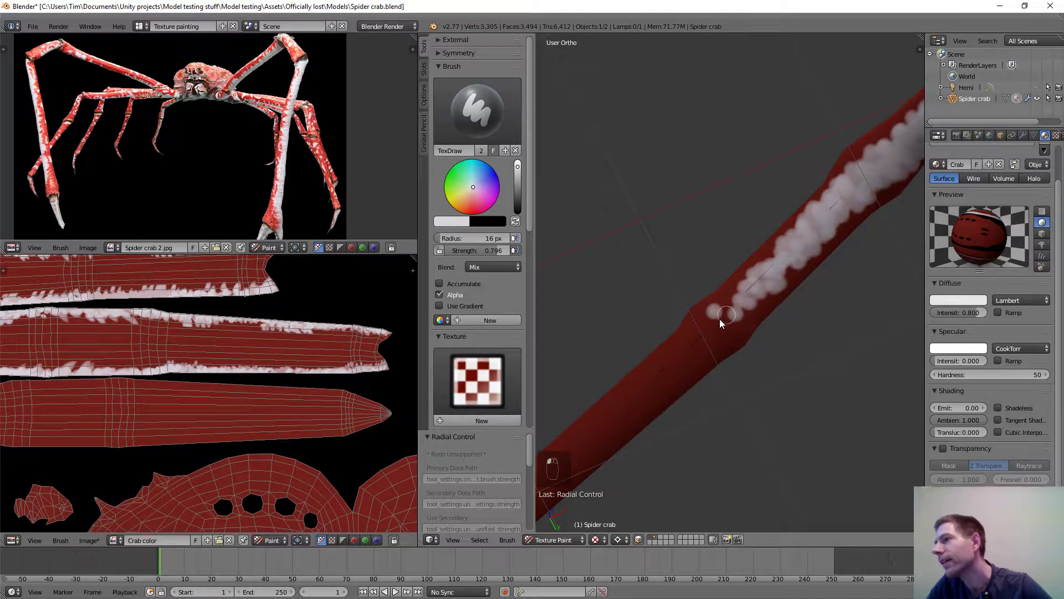
pyautogui.moveTo(802, 244); pyautogui.dragTo(867, 176)
pyautogui.moveTo(832, 214); pyautogui.dragTo(740, 290)
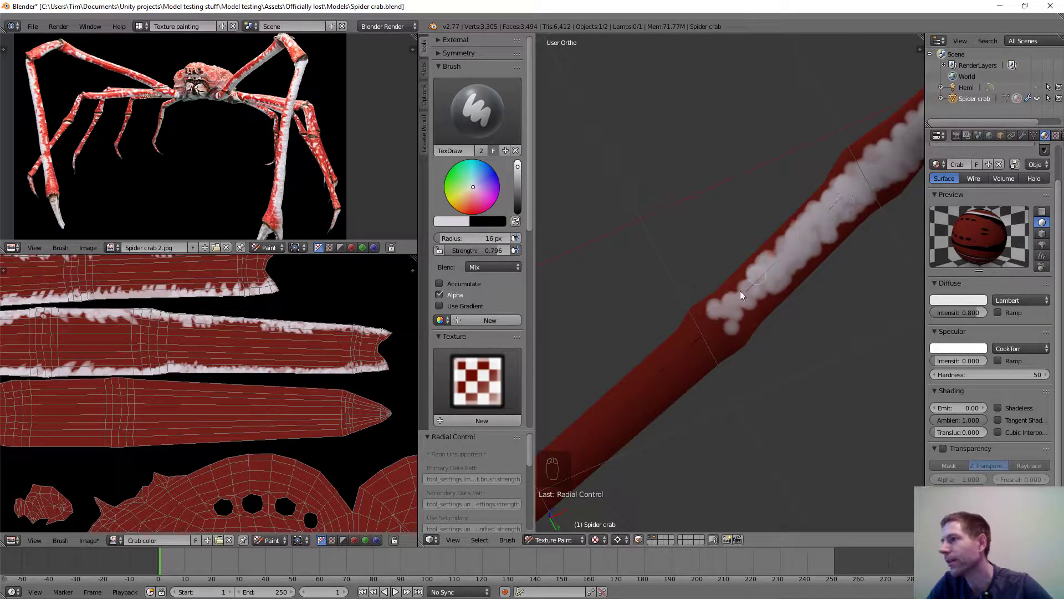
# Dab white blotches past the second bend onto the outer segment and join them to the existing band.
pyautogui.moveTo(694, 340); pyautogui.dragTo(626, 413)
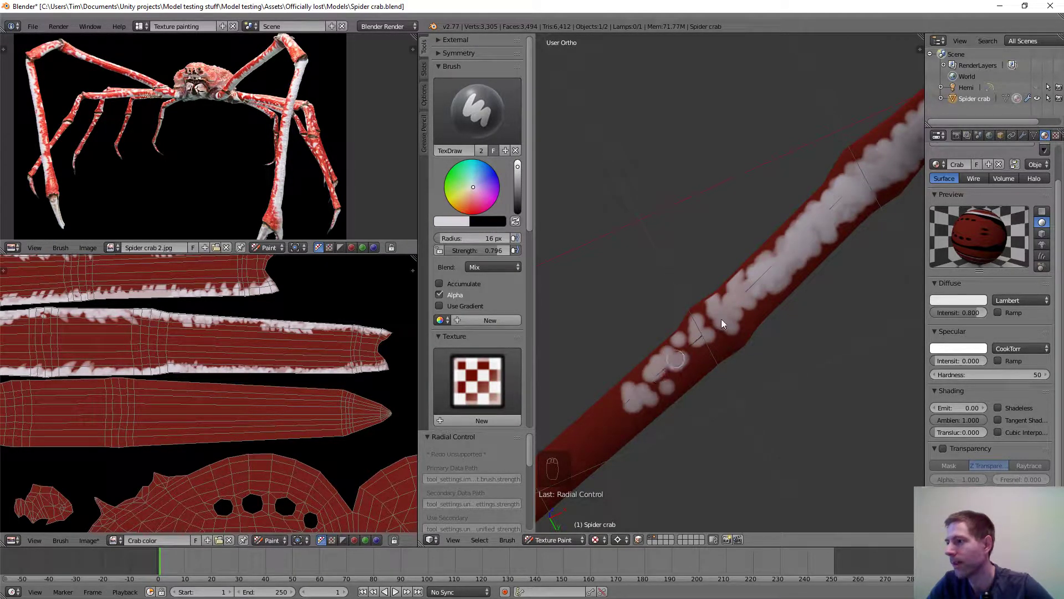
pyautogui.moveTo(722, 323); pyautogui.dragTo(587, 441)
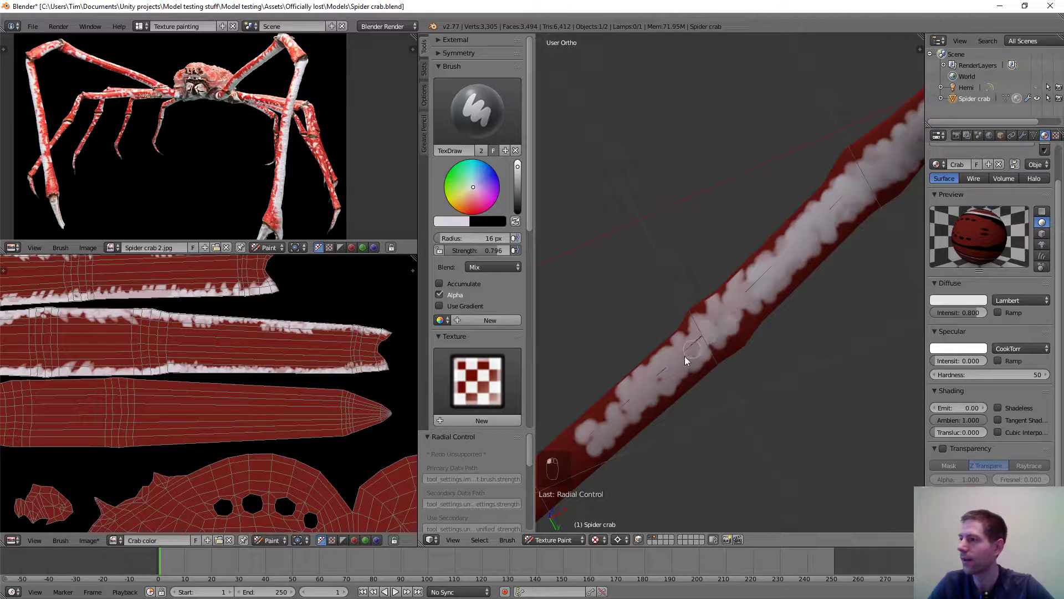
pyautogui.moveTo(581, 438); pyautogui.dragTo(865, 186)
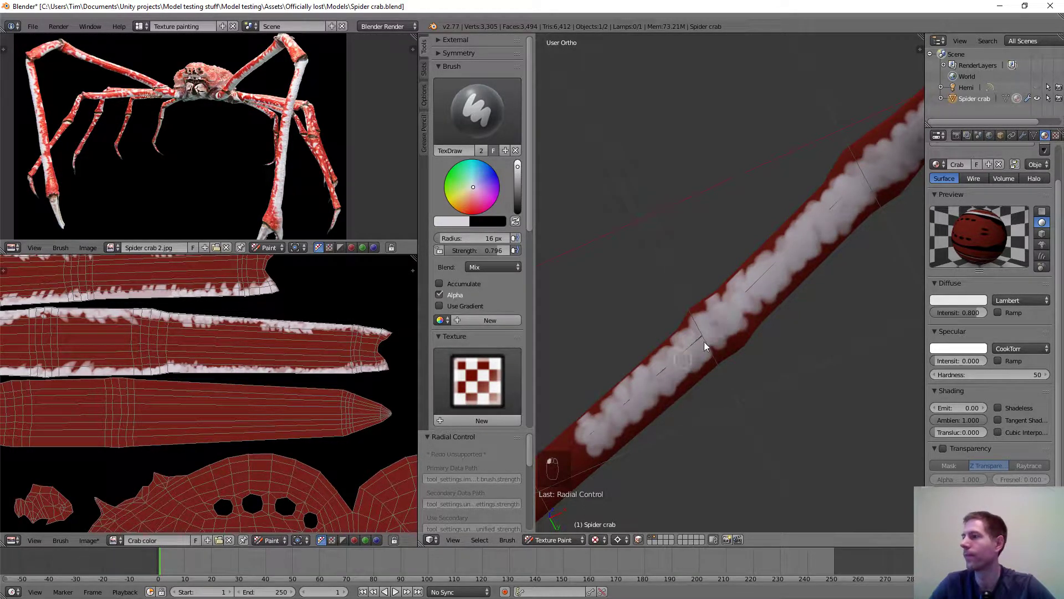
# Dab white blotches along the leg's outer segment down to the joint before the pointed tip.
pyautogui.click(572, 450)
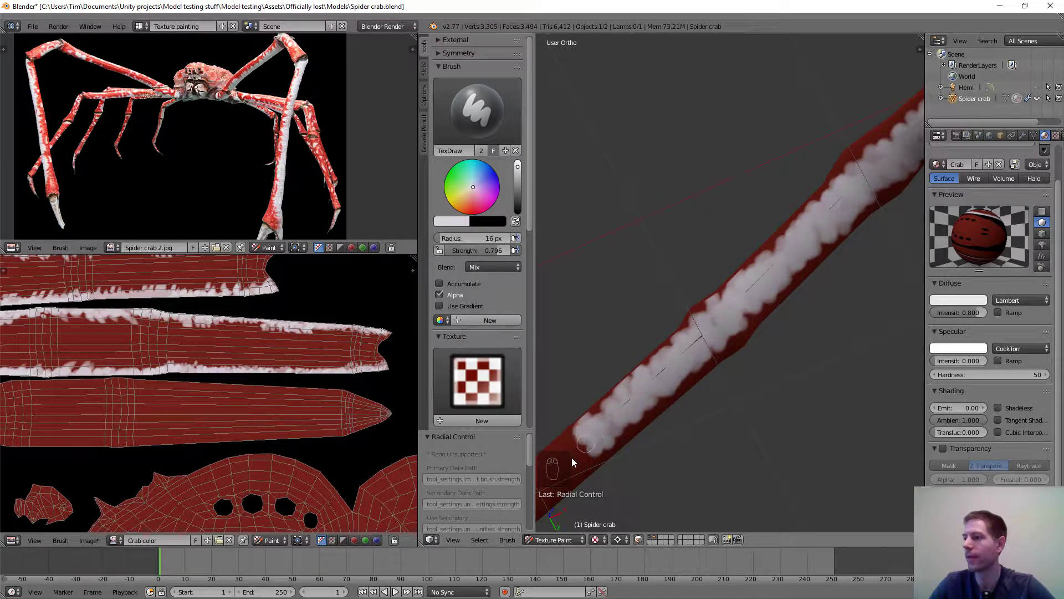
pyautogui.click(571, 469)
pyautogui.moveTo(775, 368)
pyautogui.keyDown('shift'); pyautogui.mouseDown(button='middle')
pyautogui.moveTo(895, 229)
pyautogui.moveTo(448, 209)
pyautogui.mouseUp(button='middle'); pyautogui.keyUp('shift')
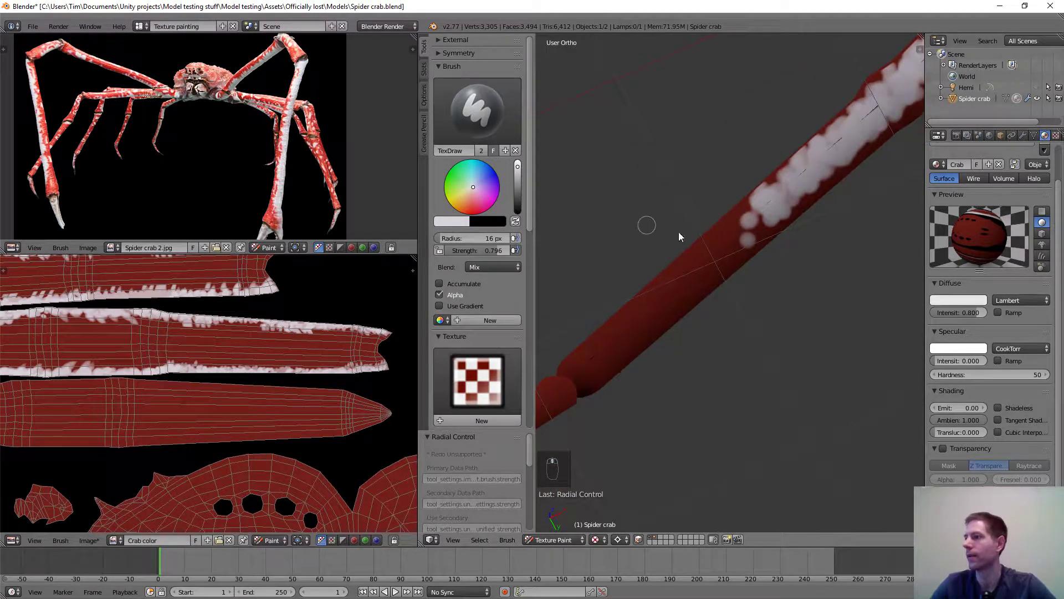
pyautogui.scroll(1, 737, 238)
pyautogui.scroll(1, 767, 203)
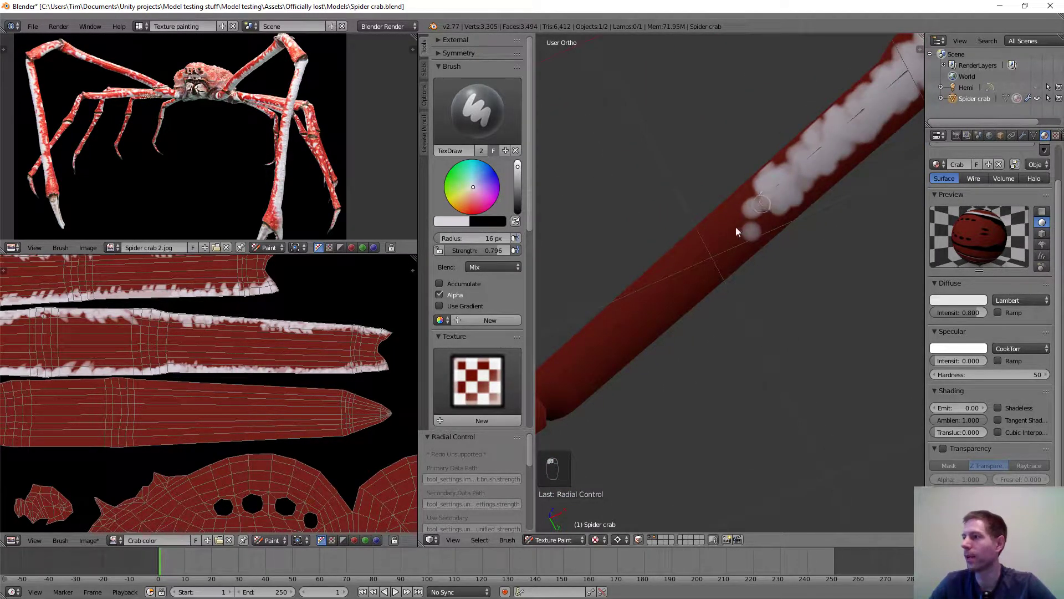
pyautogui.moveTo(737, 227); pyautogui.dragTo(586, 358)
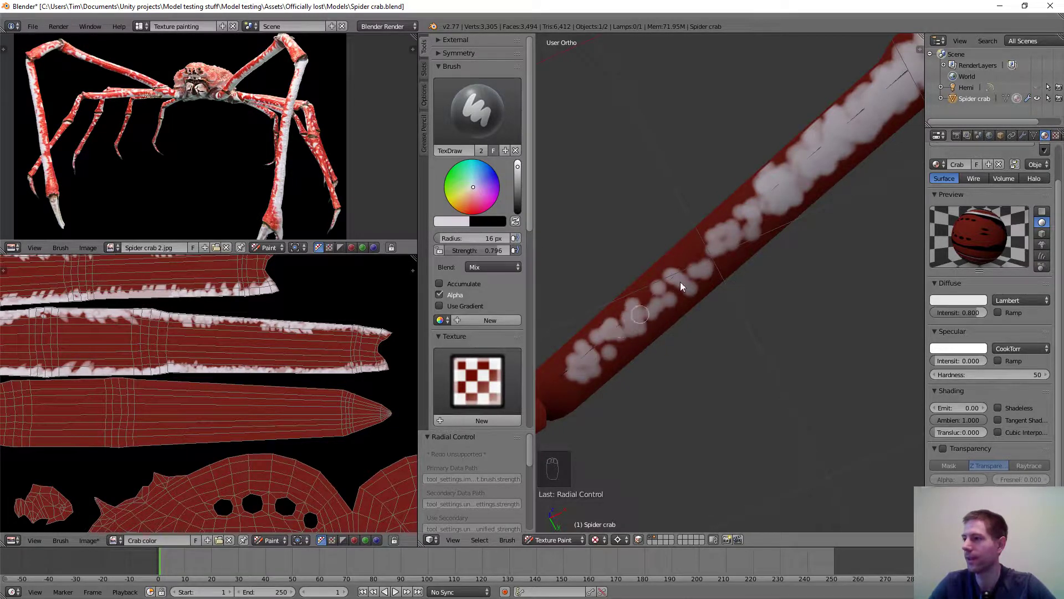
pyautogui.moveTo(765, 195); pyautogui.dragTo(669, 301)
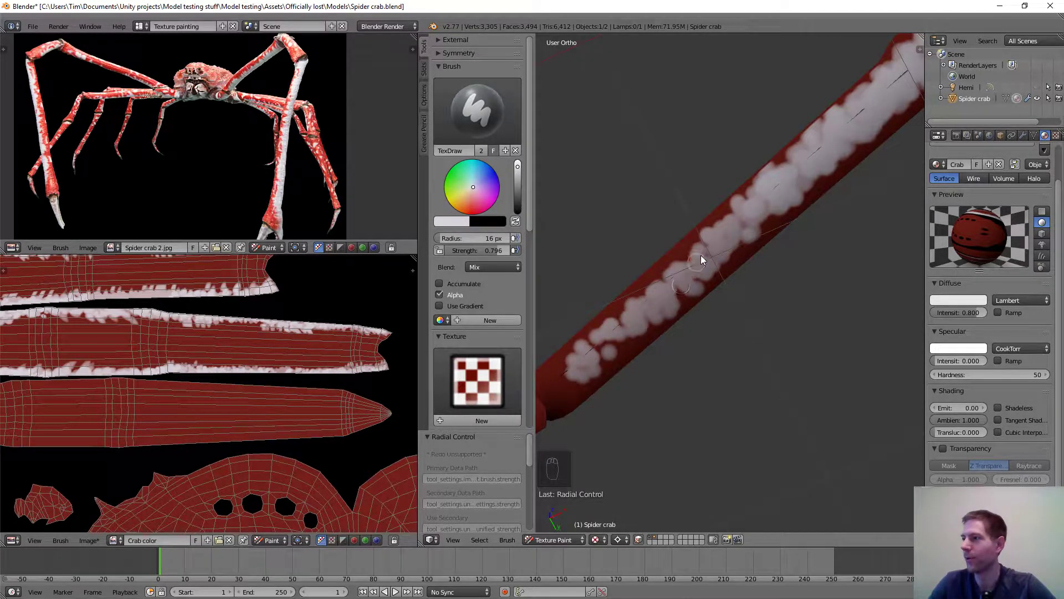
# Thicken the outer segment's blotches into a continuous mottled white band, filling the red gaps down to the tip joint.
pyautogui.moveTo(699, 258); pyautogui.dragTo(782, 191)
pyautogui.moveTo(686, 282)
pyautogui.mouseDown()
pyautogui.moveTo(613, 349)
pyautogui.moveTo(570, 371)
pyautogui.mouseUp()
pyautogui.moveTo(626, 328); pyautogui.dragTo(751, 205)
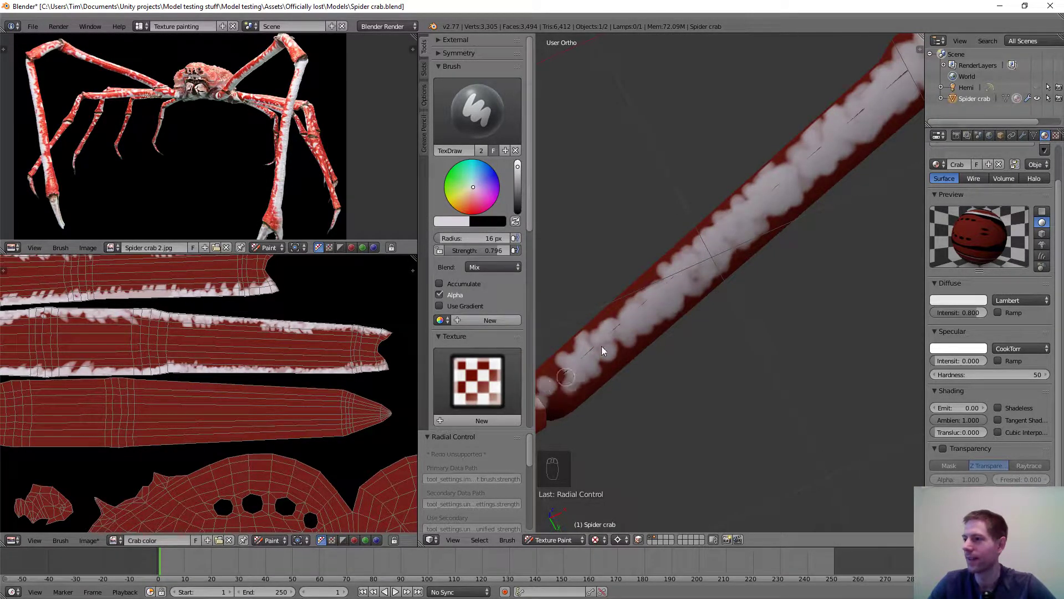
pyautogui.moveTo(603, 351); pyautogui.dragTo(638, 316)
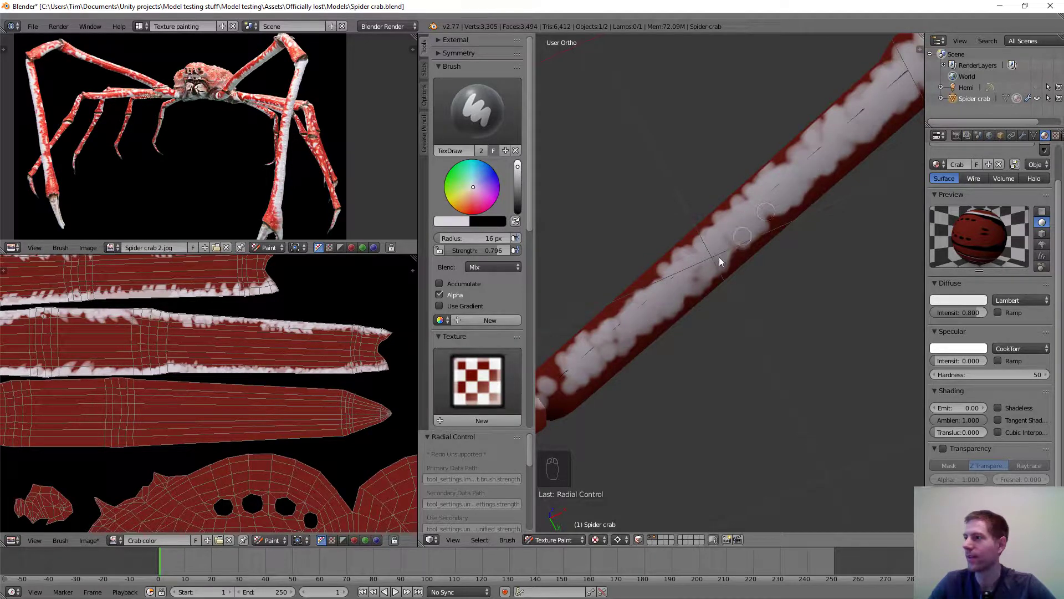
# Paint mottled white over the last joint and along the pointed leg tip, joining it to the outer segment's band.
pyautogui.moveTo(650, 321); pyautogui.dragTo(737, 291, button='middle')
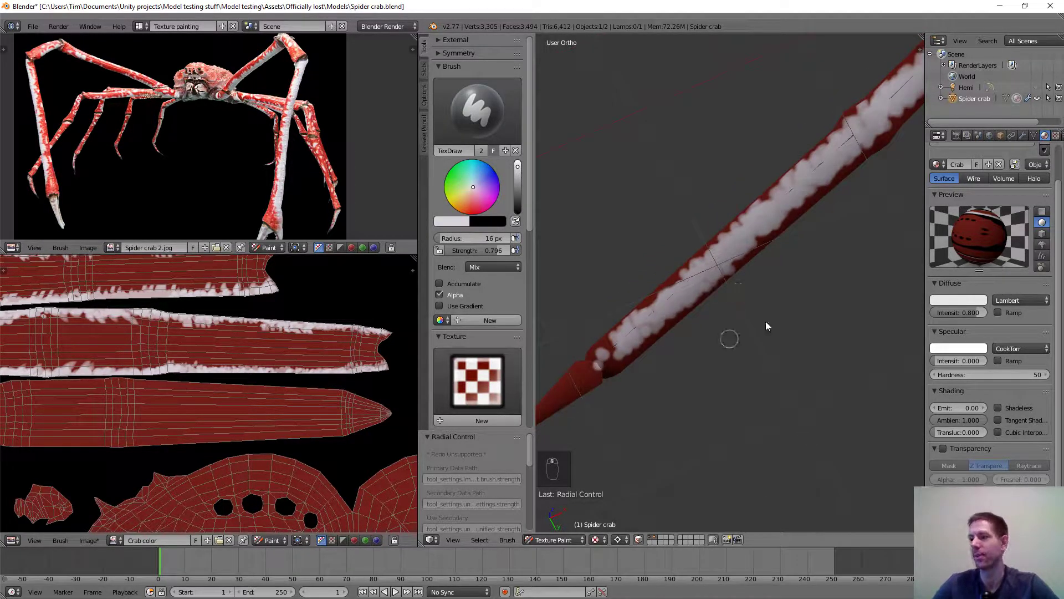
pyautogui.moveTo(766, 326)
pyautogui.mouseDown(button='middle')
pyautogui.moveTo(866, 194)
pyautogui.moveTo(851, 199)
pyautogui.moveTo(841, 185)
pyautogui.moveTo(804, 230)
pyautogui.mouseUp(button='middle')
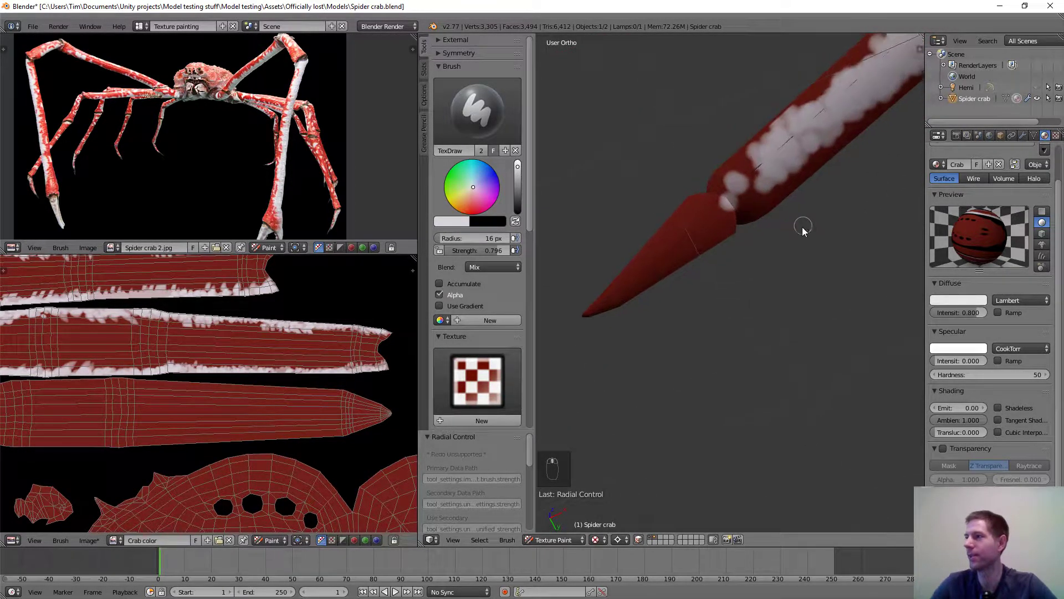
pyautogui.scroll(2, 798, 222)
pyautogui.scroll(2, 762, 178)
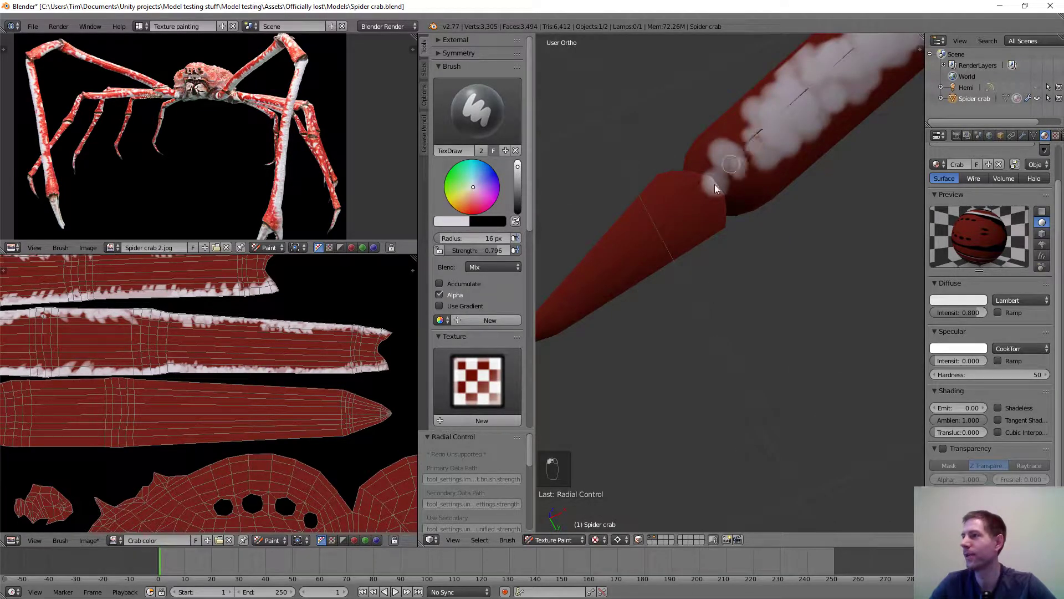
pyautogui.moveTo(715, 188); pyautogui.dragTo(665, 233)
pyautogui.moveTo(692, 185); pyautogui.dragTo(707, 197, button='middle')
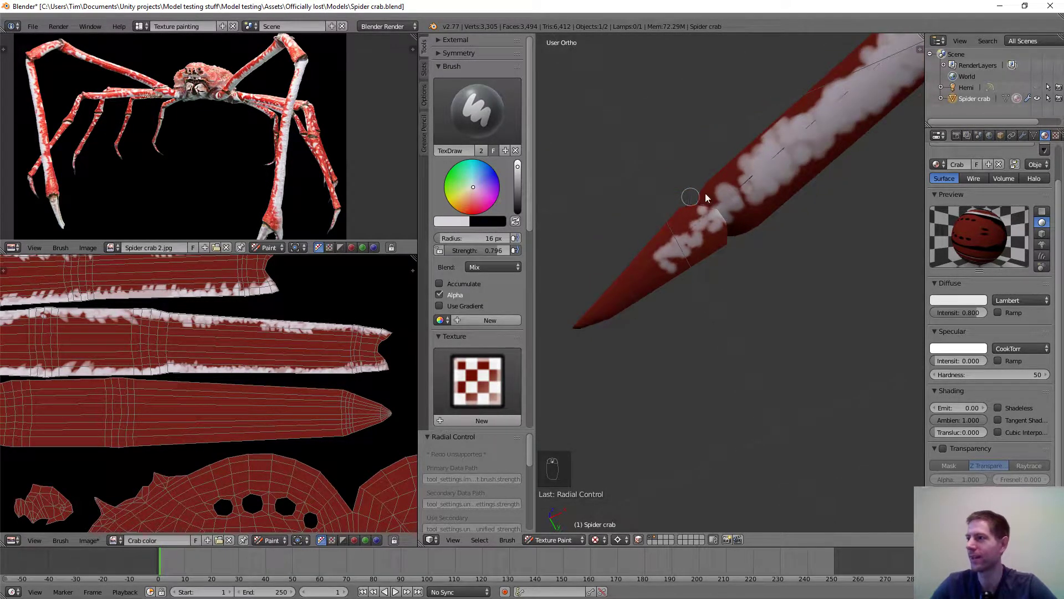
pyautogui.moveTo(689, 239); pyautogui.dragTo(577, 328)
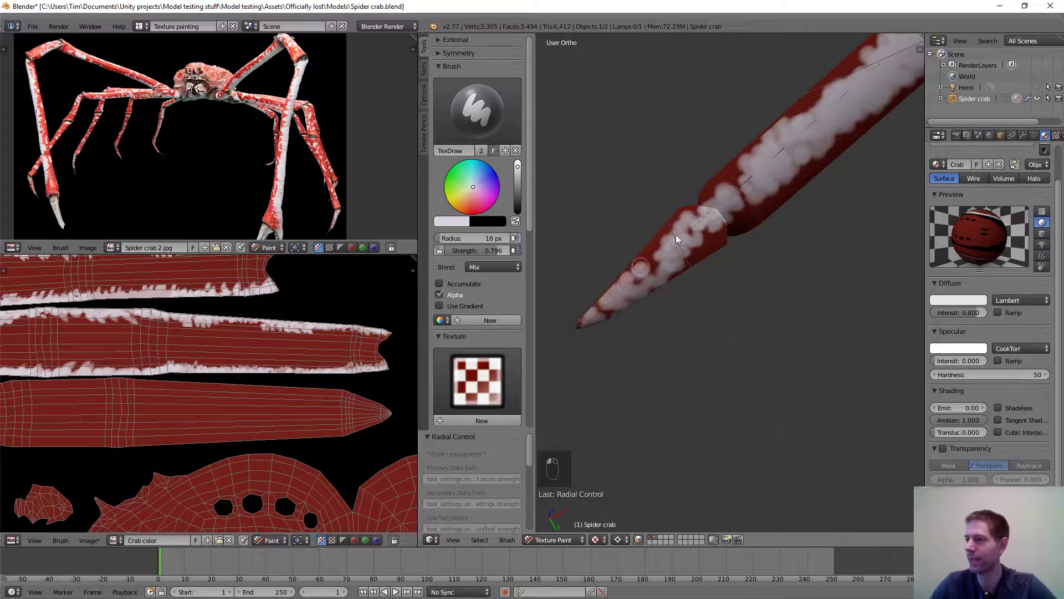
pyautogui.moveTo(606, 296)
pyautogui.mouseDown()
pyautogui.moveTo(705, 228)
pyautogui.moveTo(742, 184)
pyautogui.mouseUp()
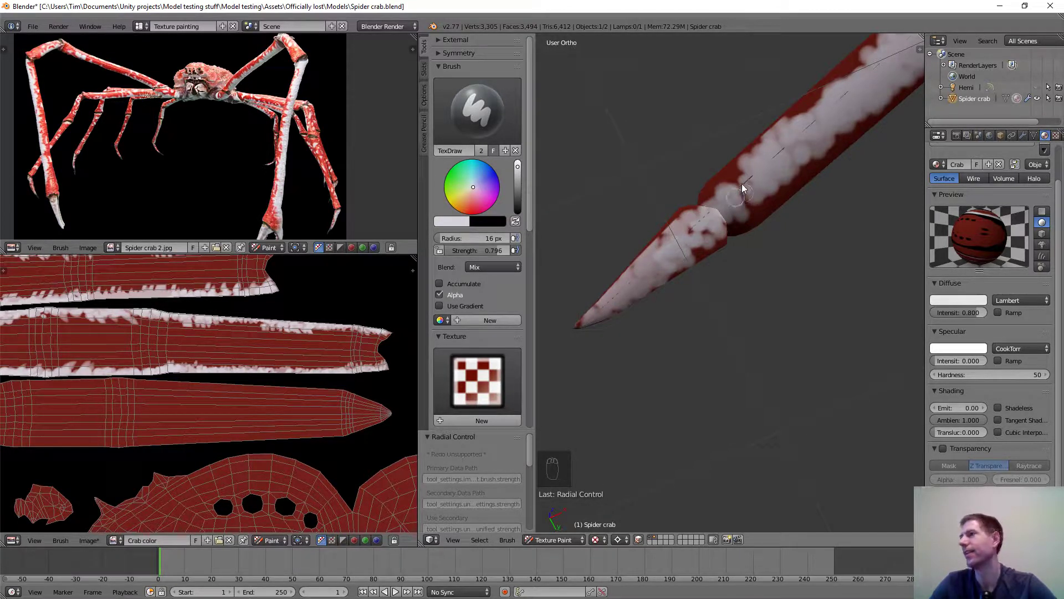
# Deselect the finished leg and select the next unpainted leg's linked faces, bringing its base at the body into close view.
pyautogui.moveTo(748, 192)
pyautogui.mouseDown(button='middle')
pyautogui.moveTo(706, 235)
pyautogui.moveTo(754, 130)
pyautogui.moveTo(677, 290)
pyautogui.mouseUp(button='middle')
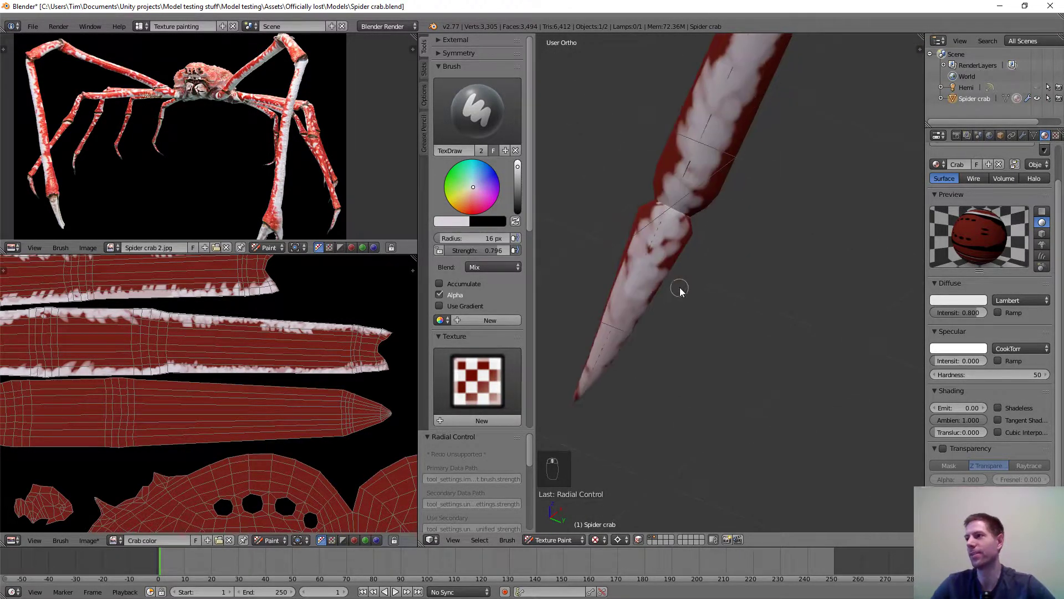
pyautogui.scroll(3, 674, 225)
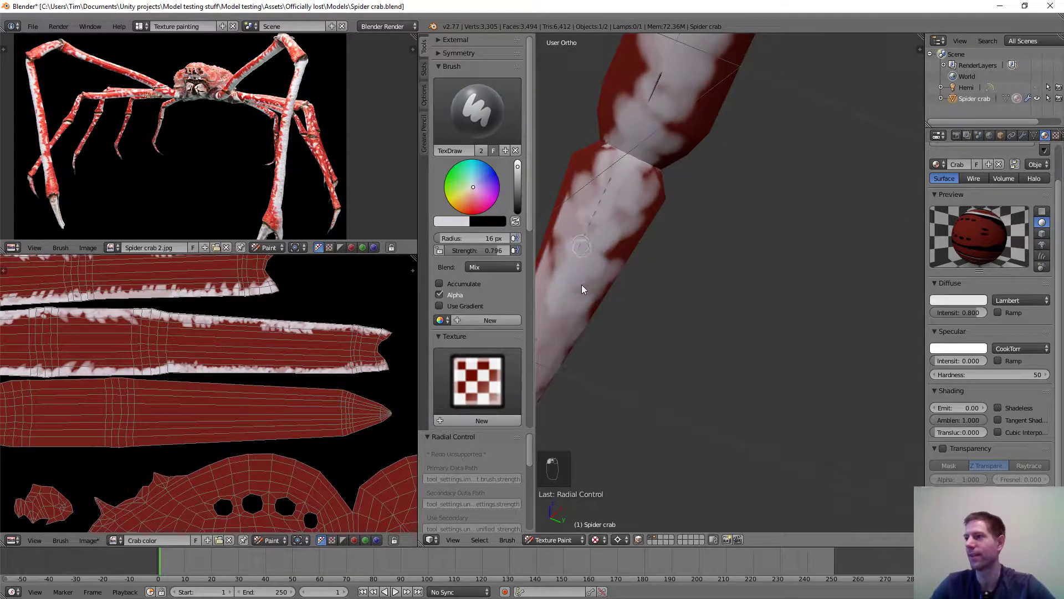
pyautogui.moveTo(581, 284)
pyautogui.mouseDown(button='middle')
pyautogui.moveTo(677, 253)
pyautogui.moveTo(726, 288)
pyautogui.moveTo(690, 223)
pyautogui.moveTo(769, 240)
pyautogui.moveTo(786, 197)
pyautogui.moveTo(751, 250)
pyautogui.moveTo(690, 271)
pyautogui.moveTo(807, 331)
pyautogui.moveTo(682, 327)
pyautogui.mouseUp(button='middle')
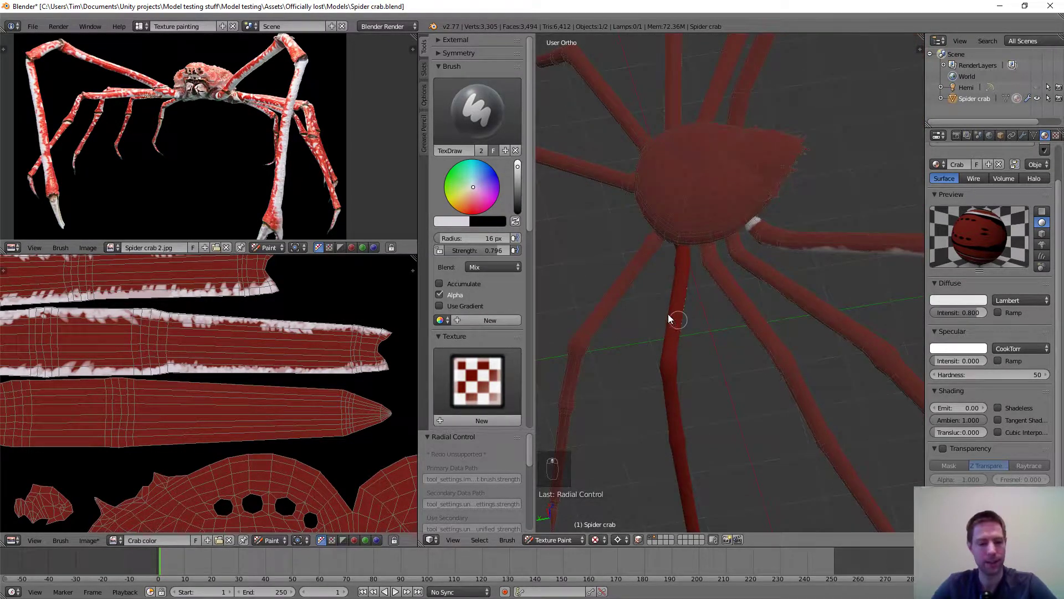
pyautogui.press('a')
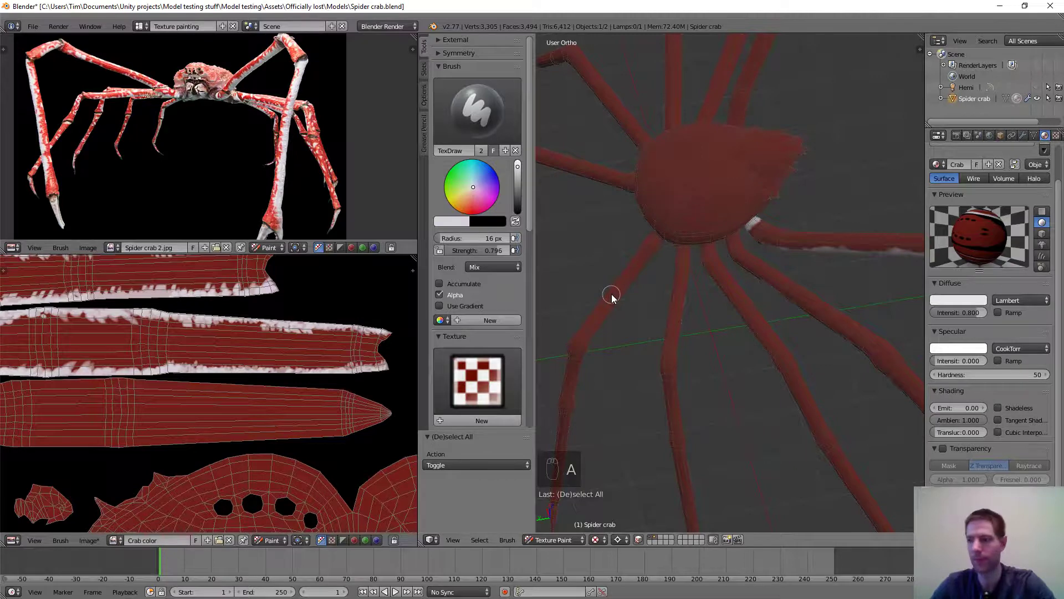
pyautogui.press('l')
pyautogui.moveTo(611, 297); pyautogui.dragTo(784, 290, button='middle')
pyautogui.scroll(3, 739, 321)
pyautogui.moveTo(738, 322); pyautogui.dragTo(740, 248, button='middle')
pyautogui.scroll(2, 752, 251)
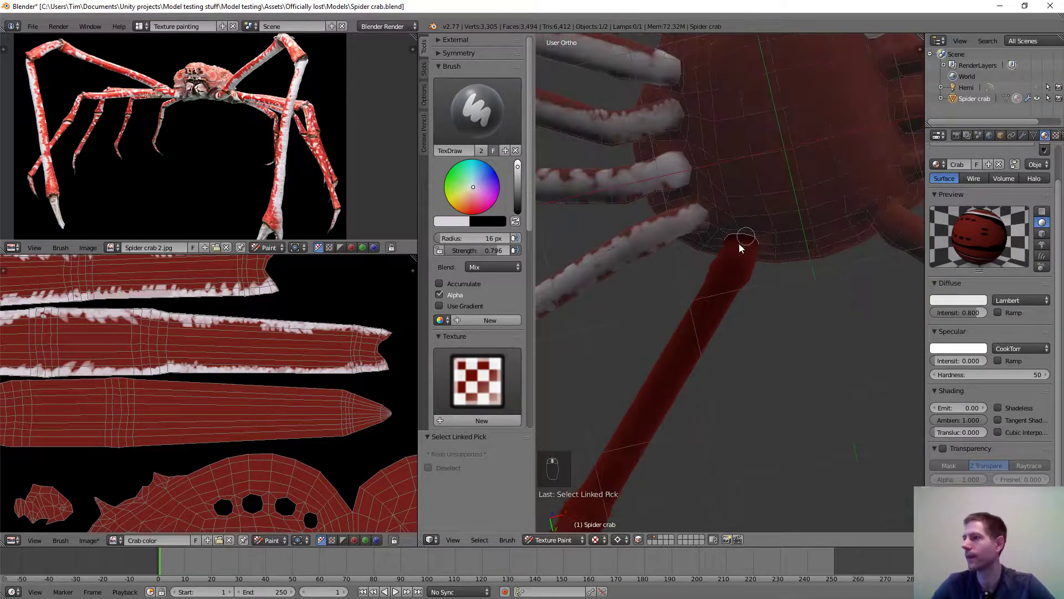
# Paint mottled white from the new leg's base at the body down along its inner segment.
pyautogui.moveTo(743, 254); pyautogui.dragTo(744, 241)
pyautogui.moveTo(744, 241); pyautogui.dragTo(750, 228, button='middle')
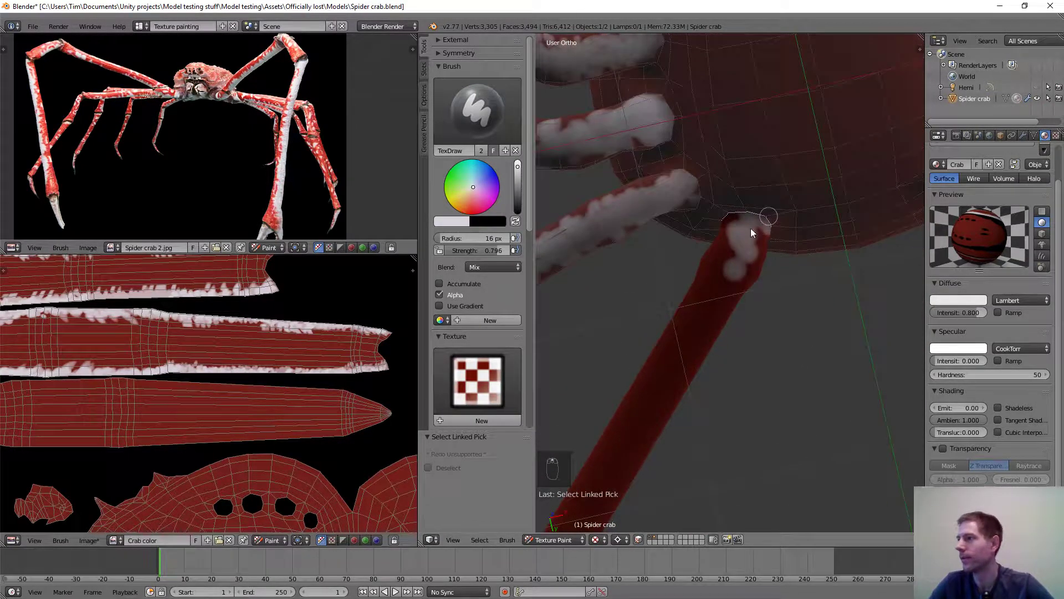
pyautogui.moveTo(710, 304)
pyautogui.mouseDown()
pyautogui.moveTo(756, 219)
pyautogui.moveTo(688, 332)
pyautogui.moveTo(737, 284)
pyautogui.moveTo(640, 414)
pyautogui.moveTo(720, 298)
pyautogui.mouseUp()
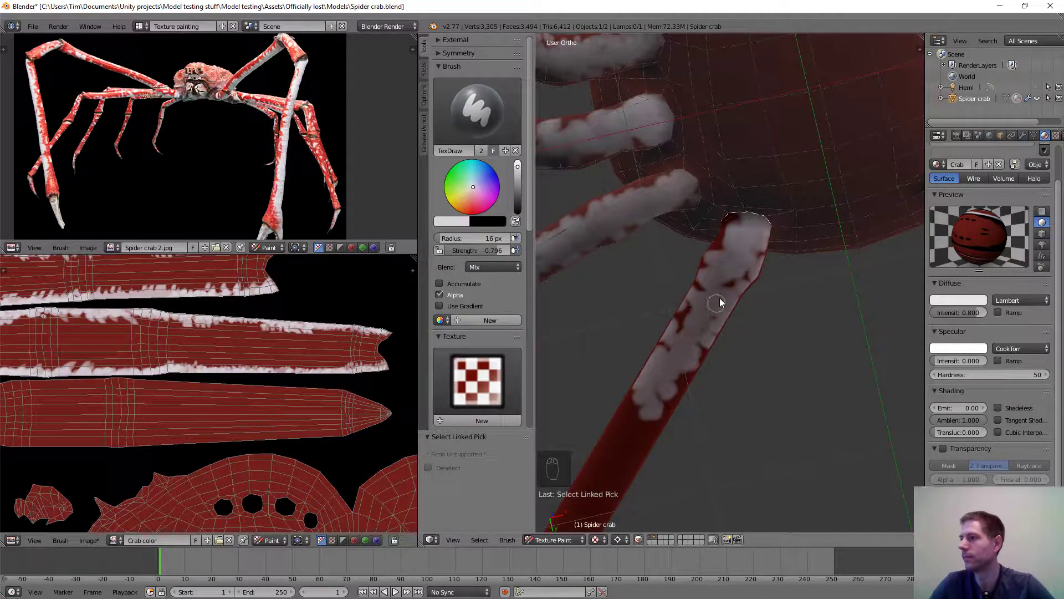
pyautogui.moveTo(633, 405)
pyautogui.mouseDown()
pyautogui.moveTo(589, 487)
pyautogui.moveTo(686, 353)
pyautogui.moveTo(606, 485)
pyautogui.moveTo(623, 470)
pyautogui.moveTo(728, 285)
pyautogui.moveTo(596, 495)
pyautogui.mouseUp()
# Carry the white blotches along the rest of the inner segment to the first bend and fill the gaps between them.
pyautogui.scroll(-1, 730, 408)
pyautogui.moveTo(731, 408)
pyautogui.mouseDown(button='middle')
pyautogui.moveTo(709, 370)
pyautogui.moveTo(664, 364)
pyautogui.moveTo(699, 382)
pyautogui.moveTo(714, 427)
pyautogui.moveTo(728, 426)
pyautogui.mouseUp(button='middle')
pyautogui.scroll(4, 784, 258)
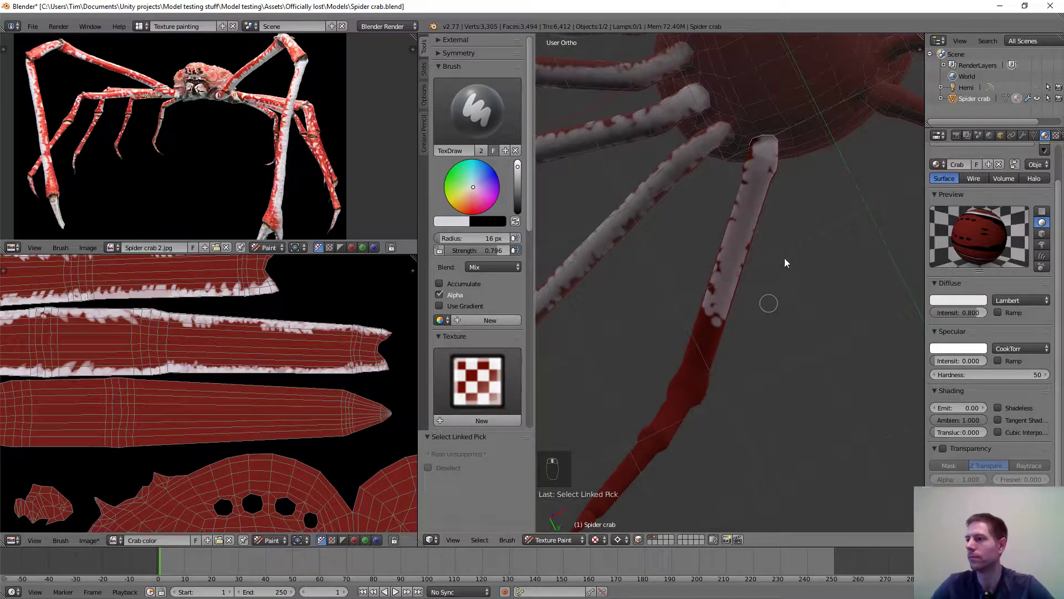
pyautogui.moveTo(773, 260)
pyautogui.mouseDown(button='middle')
pyautogui.moveTo(789, 256)
pyautogui.moveTo(802, 212)
pyautogui.mouseUp(button='middle')
pyautogui.moveTo(802, 213)
pyautogui.mouseDown()
pyautogui.moveTo(775, 227)
pyautogui.moveTo(681, 362)
pyautogui.moveTo(743, 300)
pyautogui.mouseUp()
pyautogui.scroll(3, 773, 221)
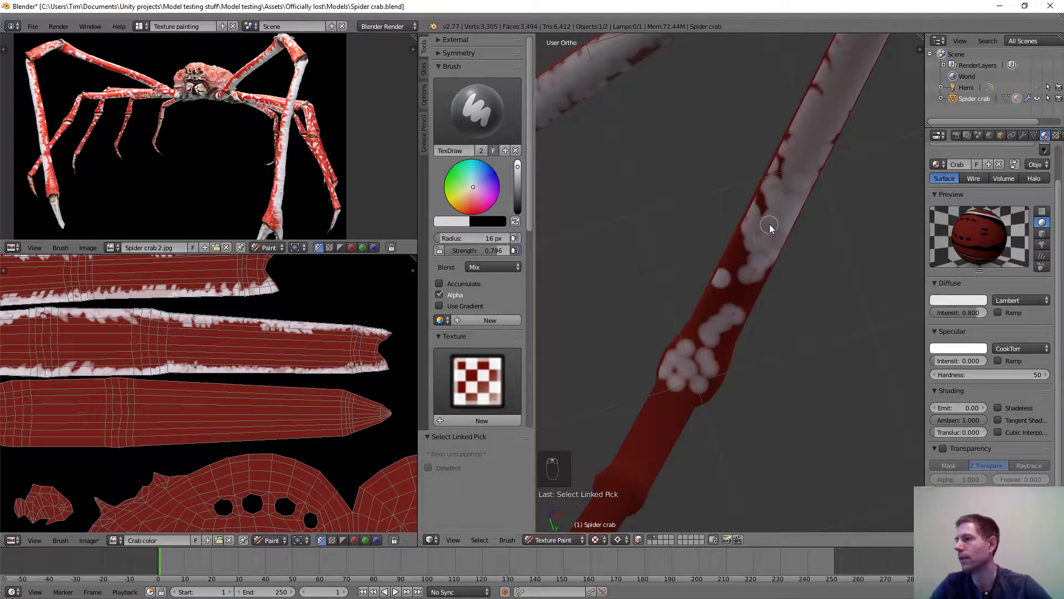
pyautogui.moveTo(698, 361)
pyautogui.mouseDown()
pyautogui.moveTo(737, 325)
pyautogui.moveTo(782, 222)
pyautogui.mouseUp()
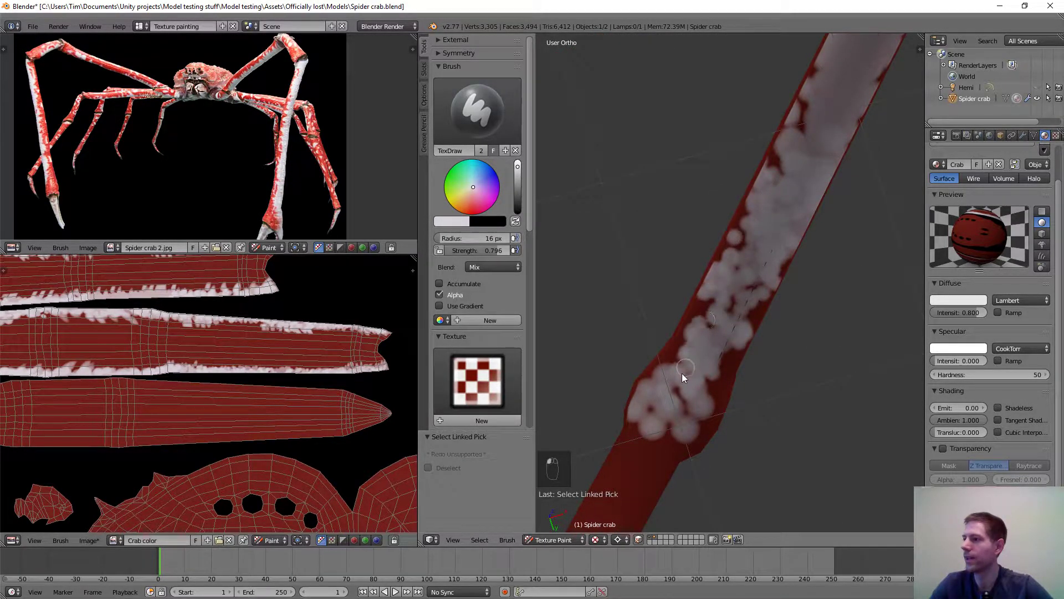
# Paint irregular white blotches along one side edge of the inner segment to roughen the band's border.
pyautogui.scroll(-1, 798, 166)
pyautogui.moveTo(792, 160)
pyautogui.mouseDown(button='middle')
pyautogui.moveTo(856, 222)
pyautogui.moveTo(837, 236)
pyautogui.mouseUp(button='middle')
pyautogui.moveTo(785, 272); pyautogui.dragTo(780, 239, button='middle')
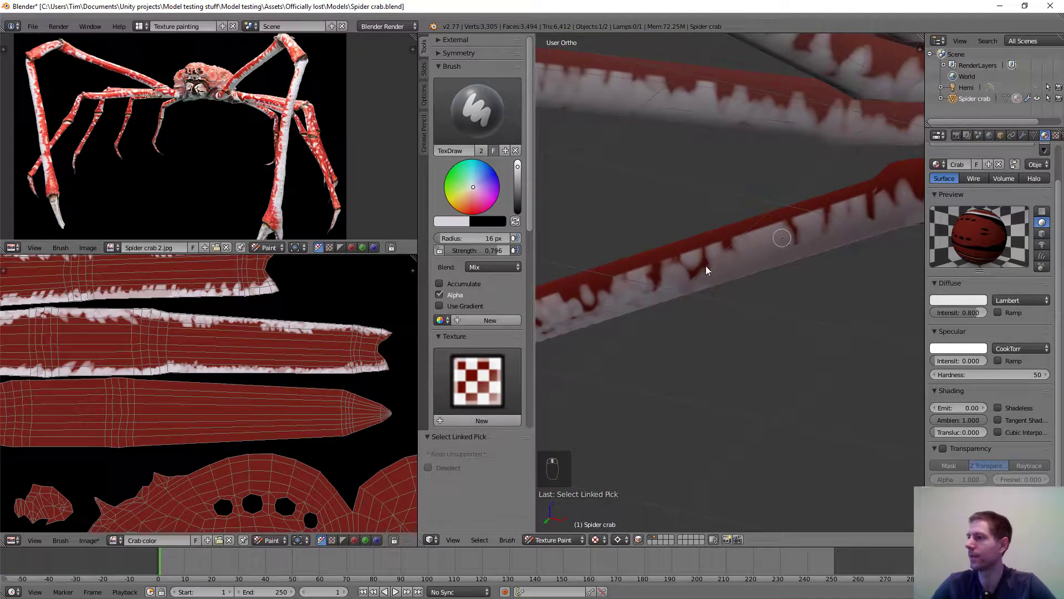
pyautogui.scroll(-3, 665, 333)
pyautogui.keyDown('shift'); pyautogui.moveTo(665, 334); pyautogui.dragTo(843, 175, button='middle'); pyautogui.keyUp('shift')
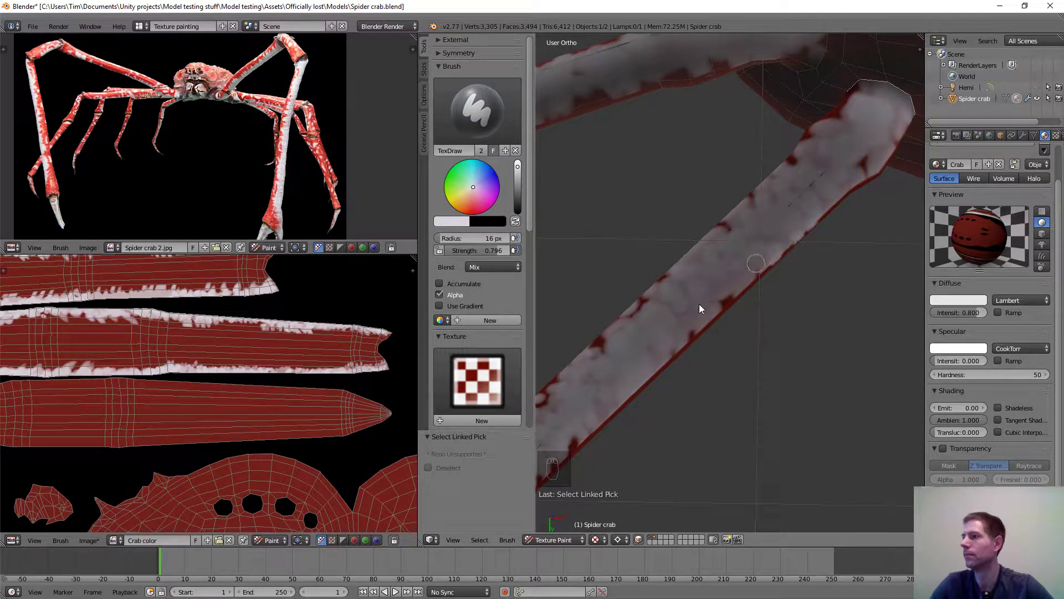
pyautogui.moveTo(703, 358)
pyautogui.mouseDown(button='middle')
pyautogui.moveTo(713, 340)
pyautogui.moveTo(685, 300)
pyautogui.moveTo(806, 318)
pyautogui.moveTo(849, 341)
pyautogui.mouseUp(button='middle')
pyautogui.scroll(2, 686, 299)
pyautogui.scroll(2, 850, 340)
pyautogui.moveTo(873, 348)
pyautogui.mouseDown()
pyautogui.moveTo(647, 394)
pyautogui.moveTo(533, 394)
pyautogui.moveTo(553, 388)
pyautogui.mouseUp()
pyautogui.scroll(-3, 766, 344)
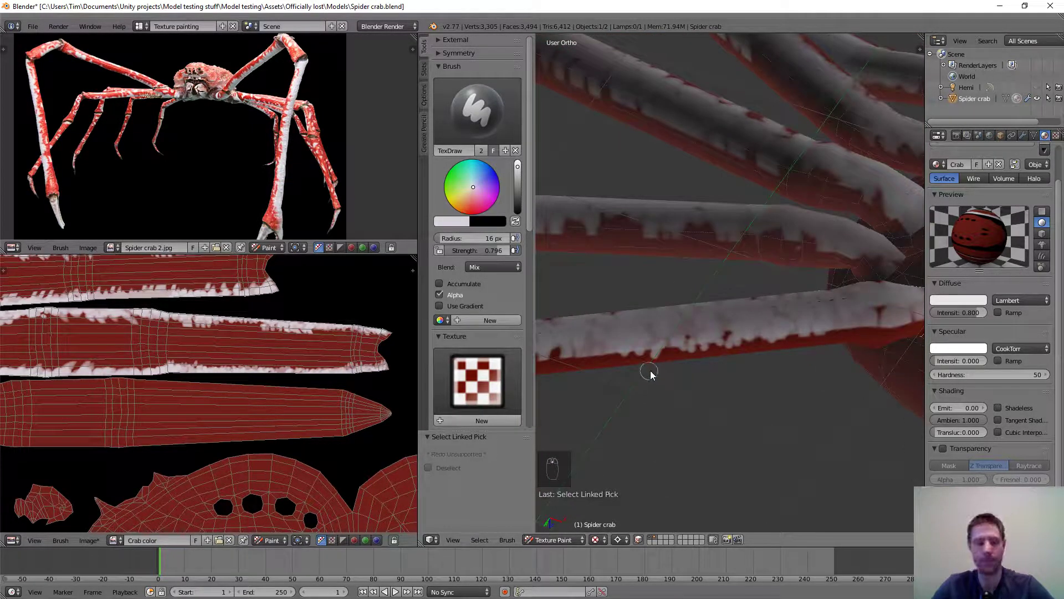
# Extend the ragged white side edge along the end of the inner segment towards the first bend.
pyautogui.keyDown('shift'); pyautogui.moveTo(655, 375); pyautogui.dragTo(914, 338, button='middle'); pyautogui.keyUp('shift')
pyautogui.scroll(2, 914, 337)
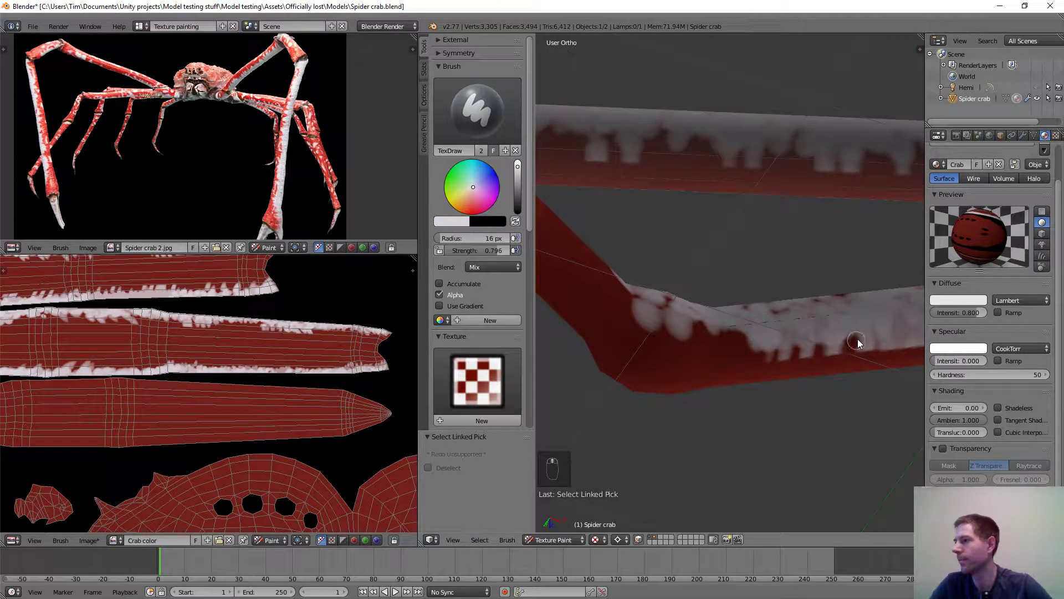
pyautogui.moveTo(686, 337); pyautogui.dragTo(740, 275)
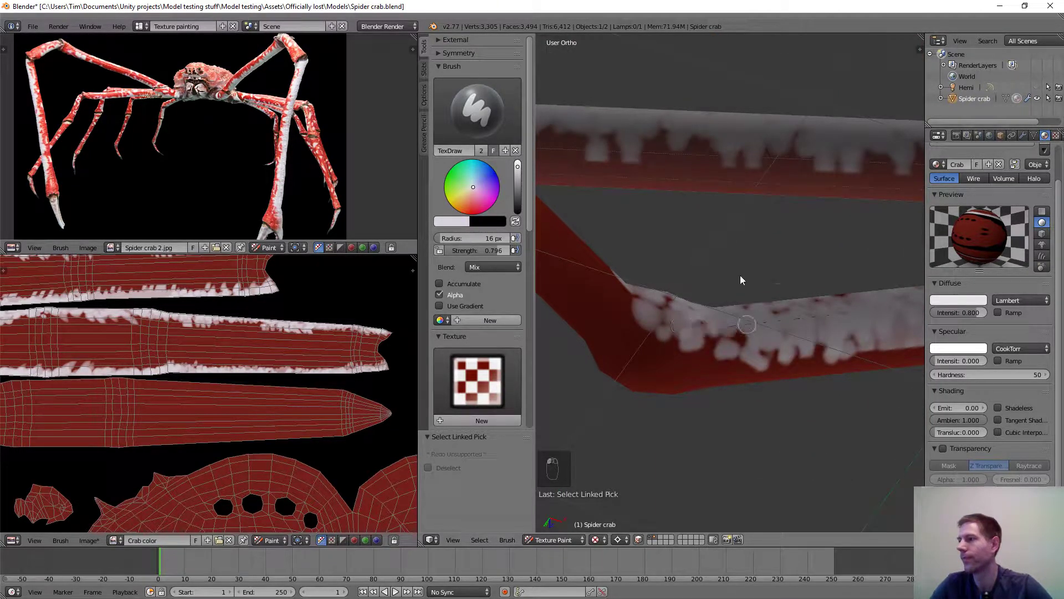
# Paint a ragged white edge along the opposite side of the inner segment, from the body towards the first bend.
pyautogui.moveTo(740, 275)
pyautogui.mouseDown(button='middle')
pyautogui.moveTo(749, 357)
pyautogui.moveTo(891, 407)
pyautogui.moveTo(568, 295)
pyautogui.moveTo(560, 253)
pyautogui.moveTo(571, 255)
pyautogui.mouseUp(button='middle')
pyautogui.scroll(-3, 732, 298)
pyautogui.moveTo(716, 310)
pyautogui.mouseDown(button='middle')
pyautogui.moveTo(883, 297)
pyautogui.moveTo(649, 312)
pyautogui.moveTo(784, 285)
pyautogui.moveTo(743, 303)
pyautogui.mouseUp(button='middle')
pyautogui.moveTo(743, 303)
pyautogui.mouseDown()
pyautogui.moveTo(638, 304)
pyautogui.moveTo(846, 272)
pyautogui.mouseUp()
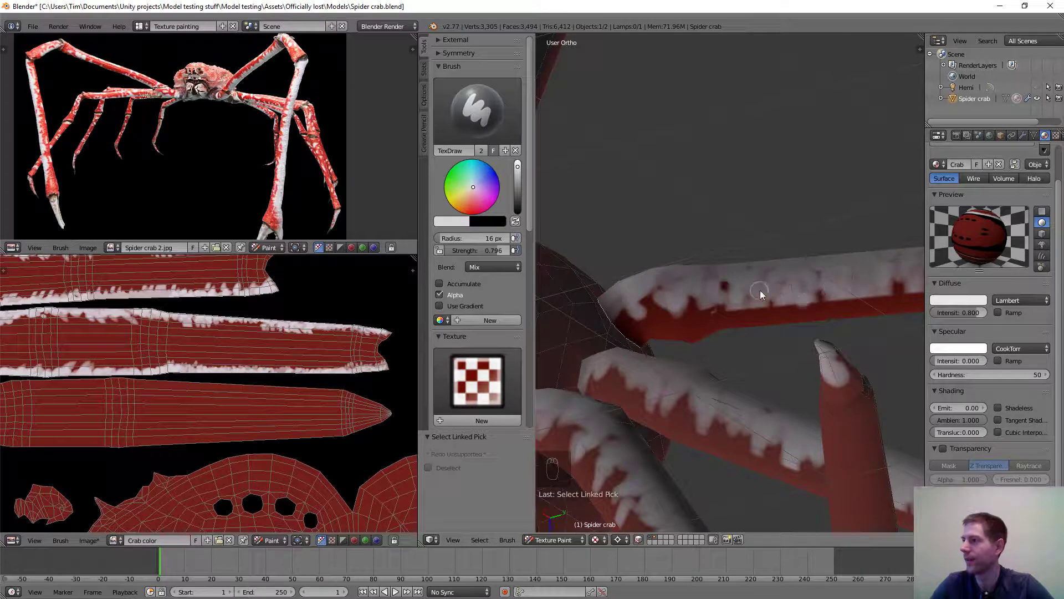
pyautogui.scroll(2, 840, 278)
pyautogui.moveTo(886, 273); pyautogui.dragTo(845, 282, button='middle')
pyautogui.moveTo(781, 283)
pyautogui.mouseDown()
pyautogui.moveTo(724, 272)
pyautogui.moveTo(580, 275)
pyautogui.moveTo(690, 262)
pyautogui.mouseUp()
pyautogui.moveTo(689, 261); pyautogui.dragTo(763, 235, button='middle')
pyautogui.moveTo(762, 235); pyautogui.dragTo(630, 297)
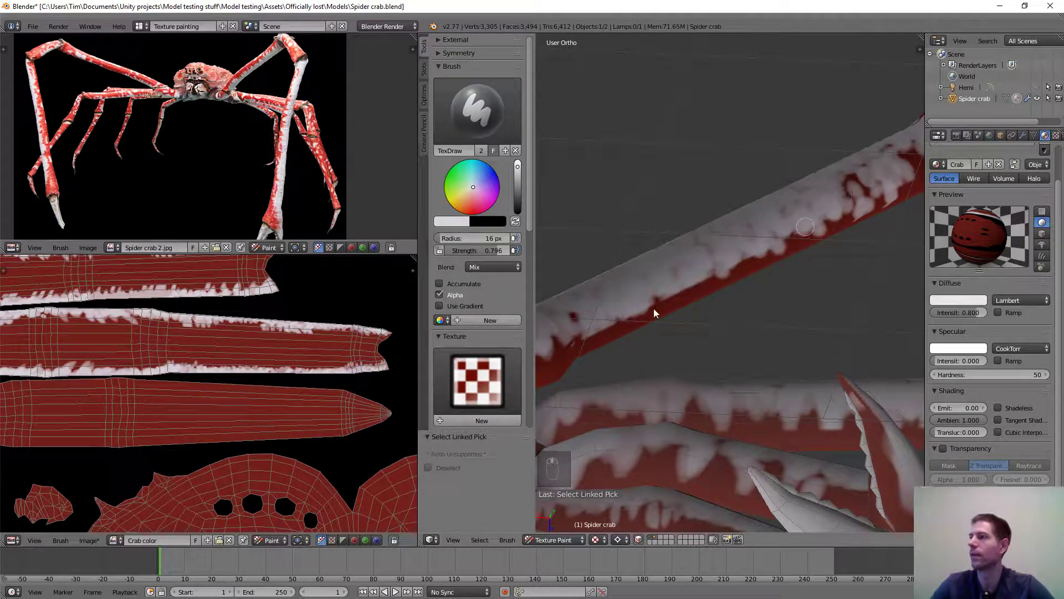
# Dab white blotches past the first bend and along the short segment to the second bend.
pyautogui.moveTo(653, 305); pyautogui.dragTo(998, 301, button='middle')
pyautogui.scroll(-2, 992, 301)
pyautogui.scroll(-5, 772, 259)
pyautogui.moveTo(765, 244)
pyautogui.mouseDown(button='middle')
pyautogui.moveTo(750, 221)
pyautogui.moveTo(745, 238)
pyautogui.mouseUp(button='middle')
pyautogui.scroll(6, 745, 238)
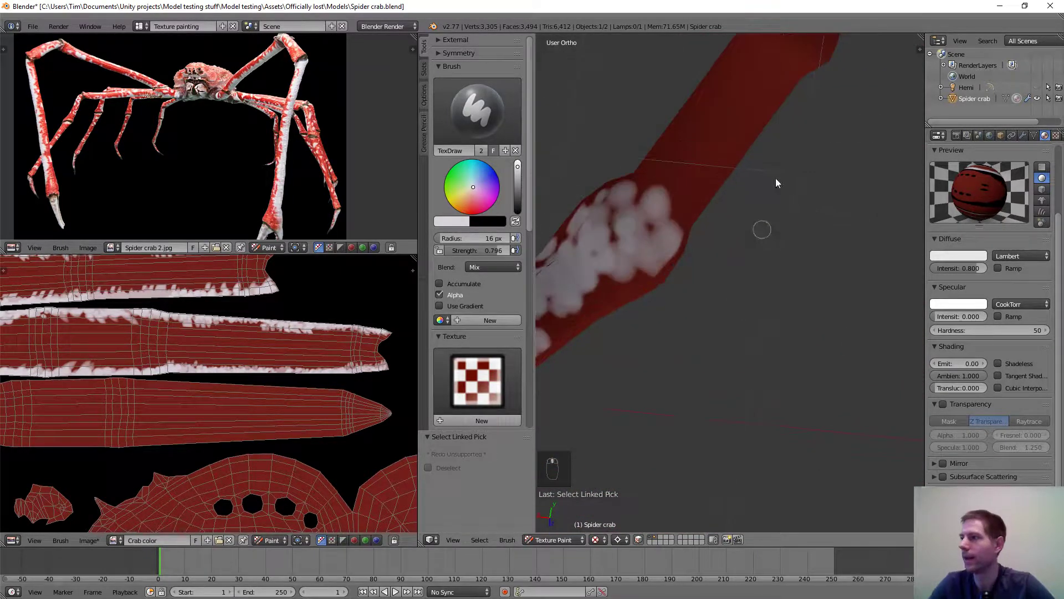
pyautogui.moveTo(734, 291); pyautogui.dragTo(674, 360, button='middle')
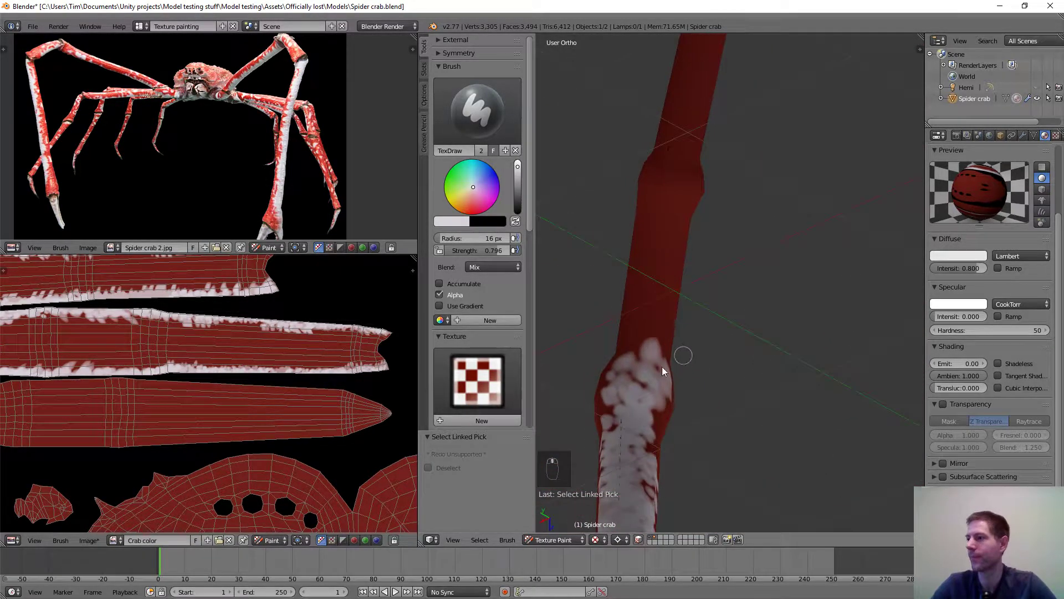
pyautogui.moveTo(663, 279); pyautogui.dragTo(681, 149)
pyautogui.moveTo(681, 149); pyautogui.dragTo(658, 195, button='middle')
# Thicken the short segment's blotches into a solid mottled band reaching onto the second bend.
pyautogui.moveTo(648, 165); pyautogui.dragTo(614, 306)
pyautogui.moveTo(673, 298); pyautogui.dragTo(724, 167, button='middle')
pyautogui.moveTo(693, 228)
pyautogui.mouseDown()
pyautogui.moveTo(687, 301)
pyautogui.moveTo(717, 161)
pyautogui.mouseUp()
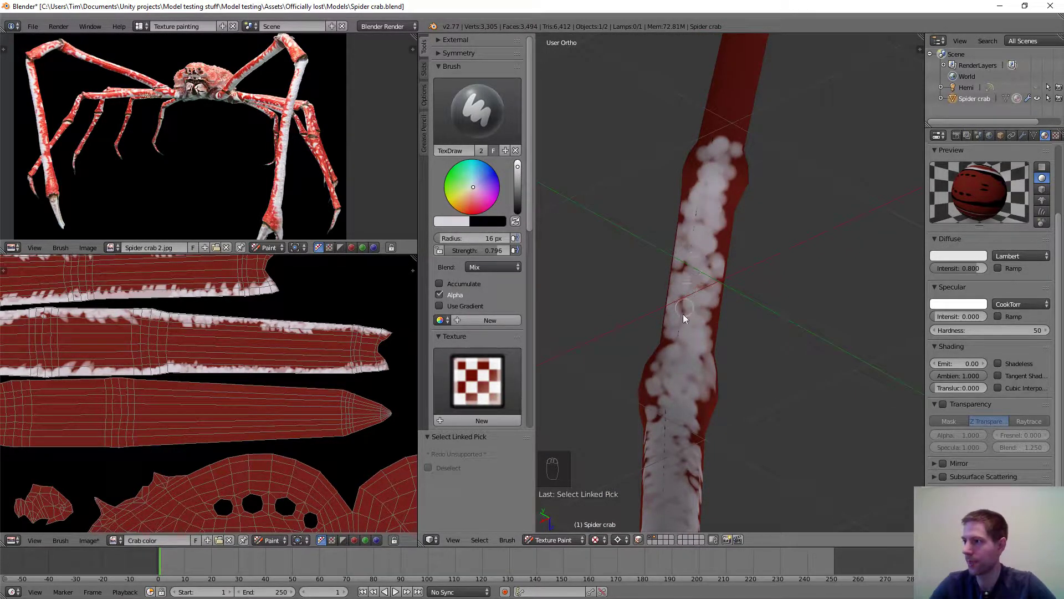
pyautogui.scroll(3, 697, 241)
pyautogui.keyDown('shift'); pyautogui.moveTo(731, 168); pyautogui.dragTo(730, 307, button='middle'); pyautogui.keyUp('shift')
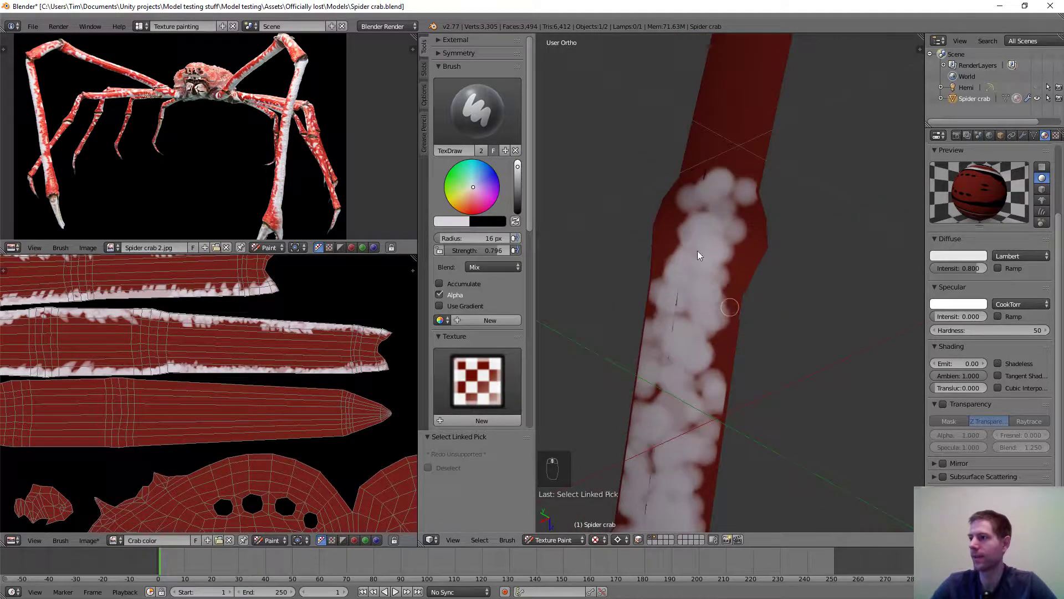
pyautogui.scroll(-3, 697, 255)
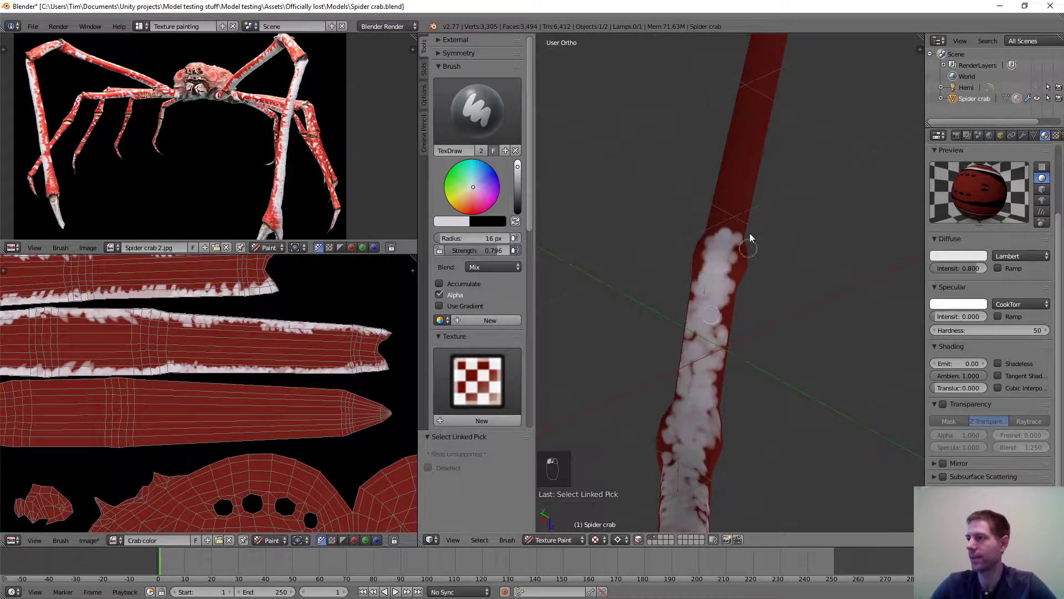
# Fill in the mottled white blotches along the side of the leg's short segment near the second bend.
pyautogui.scroll(3, 749, 231)
pyautogui.moveTo(750, 229); pyautogui.dragTo(697, 305, button='middle')
pyautogui.moveTo(649, 322); pyautogui.dragTo(756, 339, button='middle')
pyautogui.moveTo(666, 318); pyautogui.dragTo(684, 383)
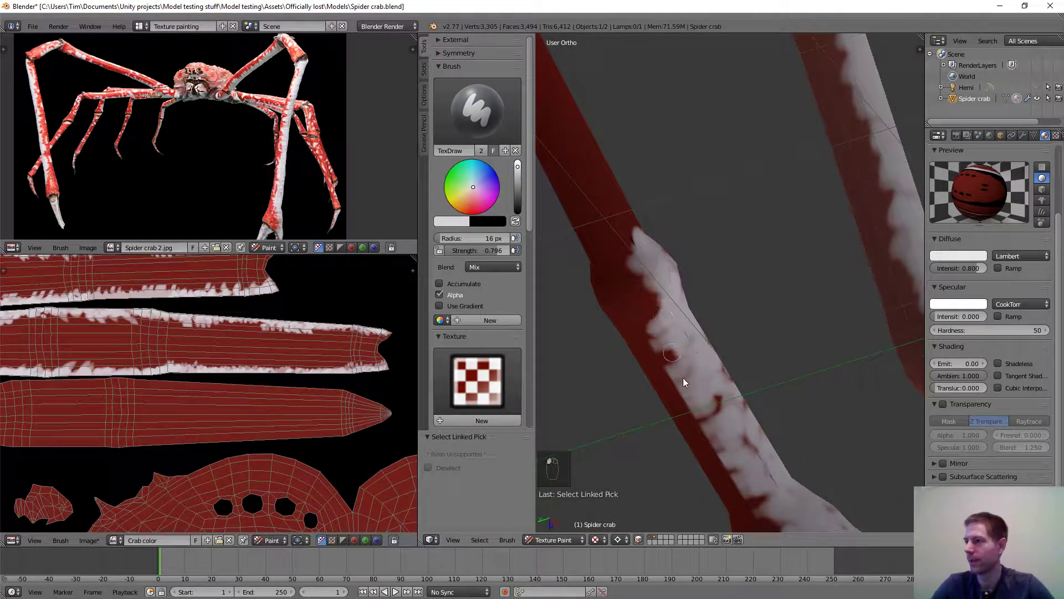
# Dab white blotches along the leg's outer segment from the second bend towards the tip joint, linking them into a ragged band.
pyautogui.scroll(-3, 745, 305)
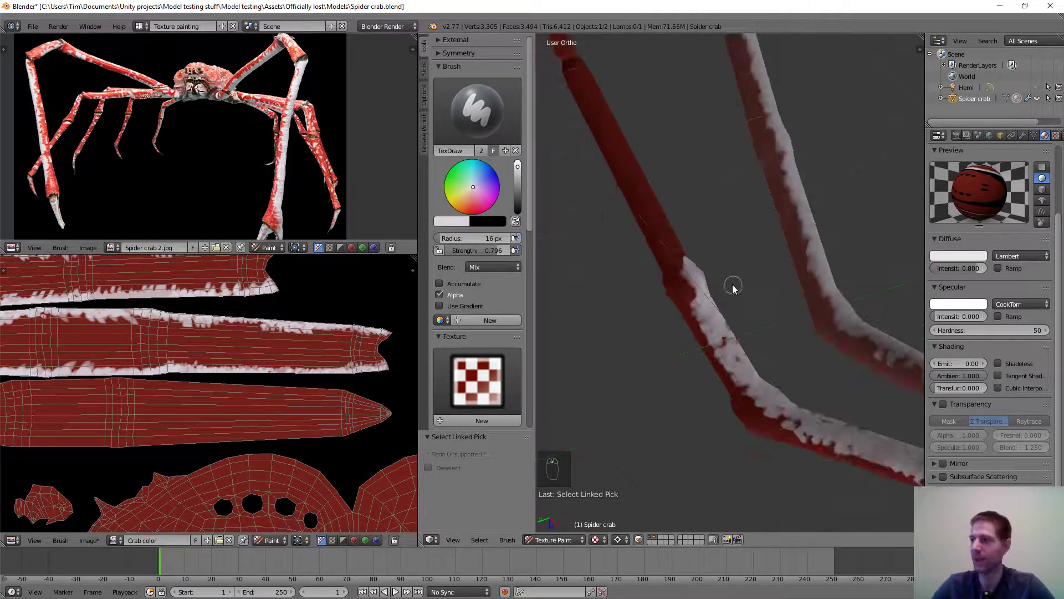
pyautogui.moveTo(732, 290)
pyautogui.mouseDown(button='middle')
pyautogui.moveTo(727, 305)
pyautogui.moveTo(760, 352)
pyautogui.moveTo(775, 334)
pyautogui.moveTo(710, 347)
pyautogui.mouseUp(button='middle')
pyautogui.scroll(4, 773, 330)
pyautogui.scroll(-4, 773, 329)
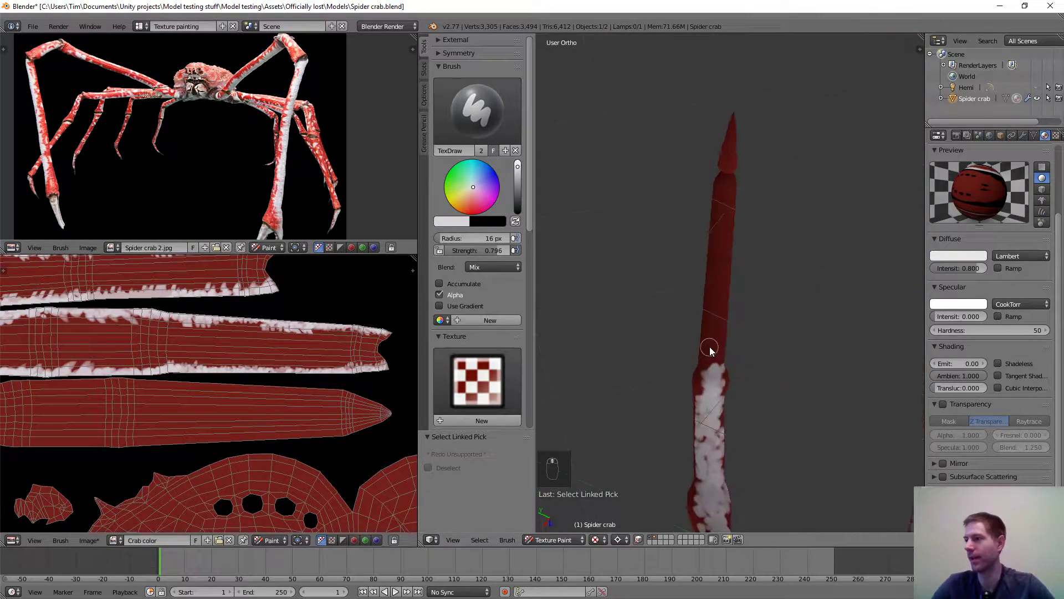
pyautogui.scroll(4, 710, 344)
pyautogui.scroll(-2, 712, 249)
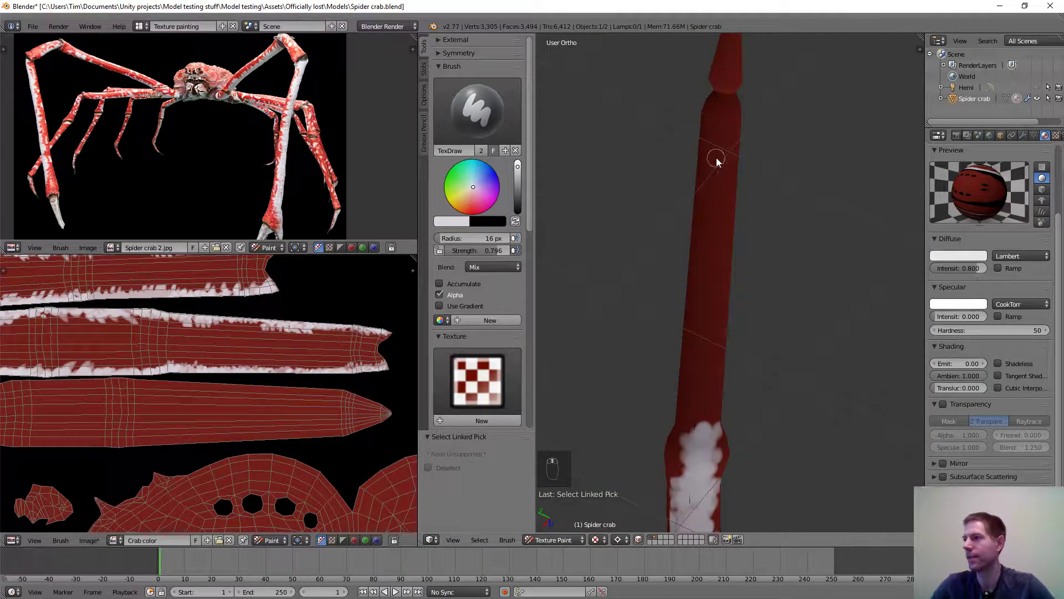
pyautogui.scroll(1, 721, 138)
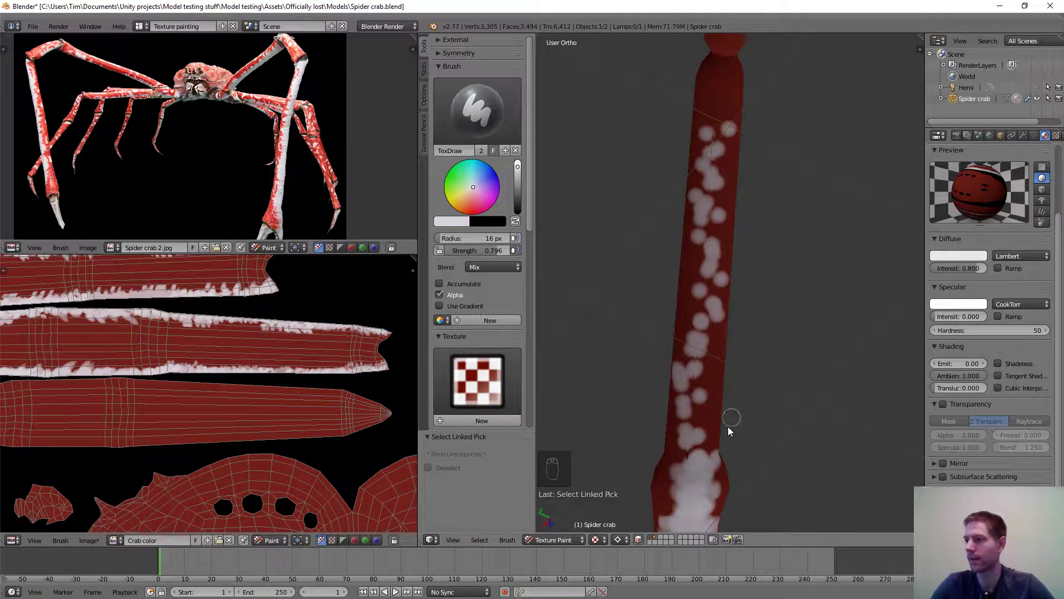
pyautogui.moveTo(707, 369); pyautogui.dragTo(708, 291)
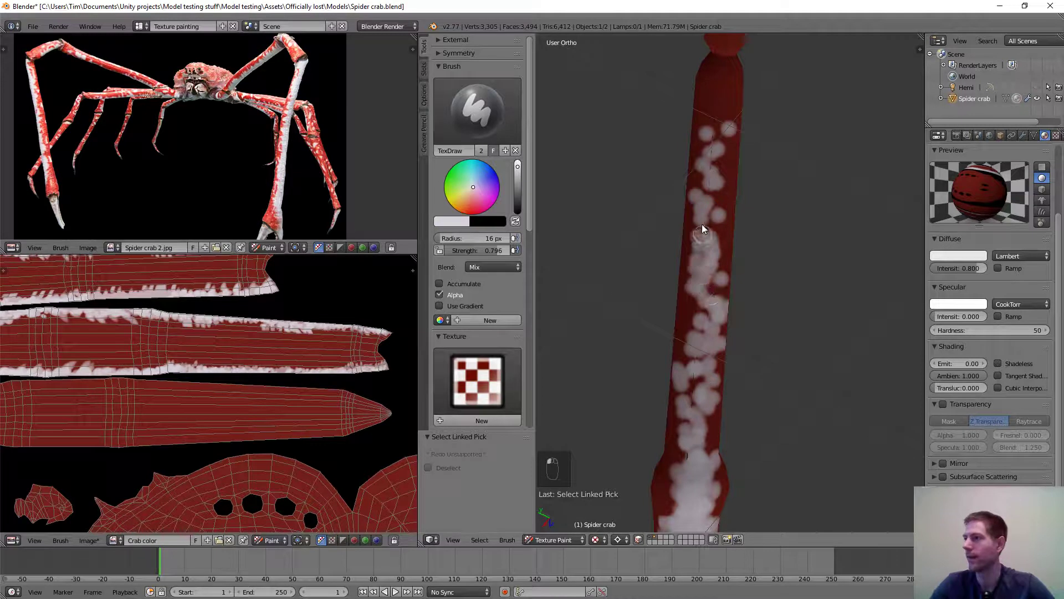
pyautogui.moveTo(702, 225); pyautogui.dragTo(728, 126)
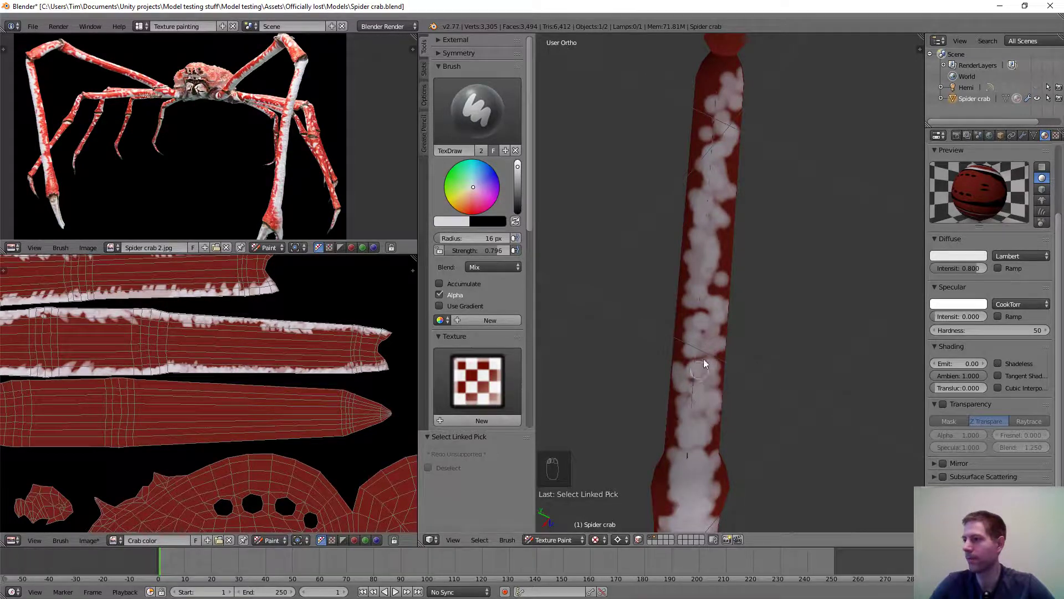
# Thicken the outer segment's white band into denser mottling and extend it up to the tip joint.
pyautogui.scroll(2, 701, 296)
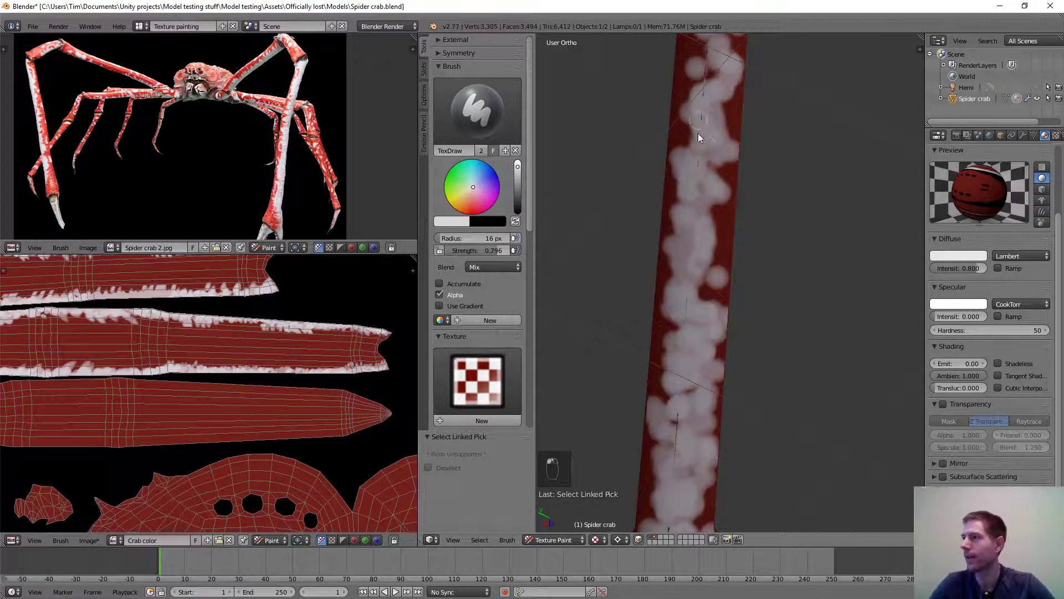
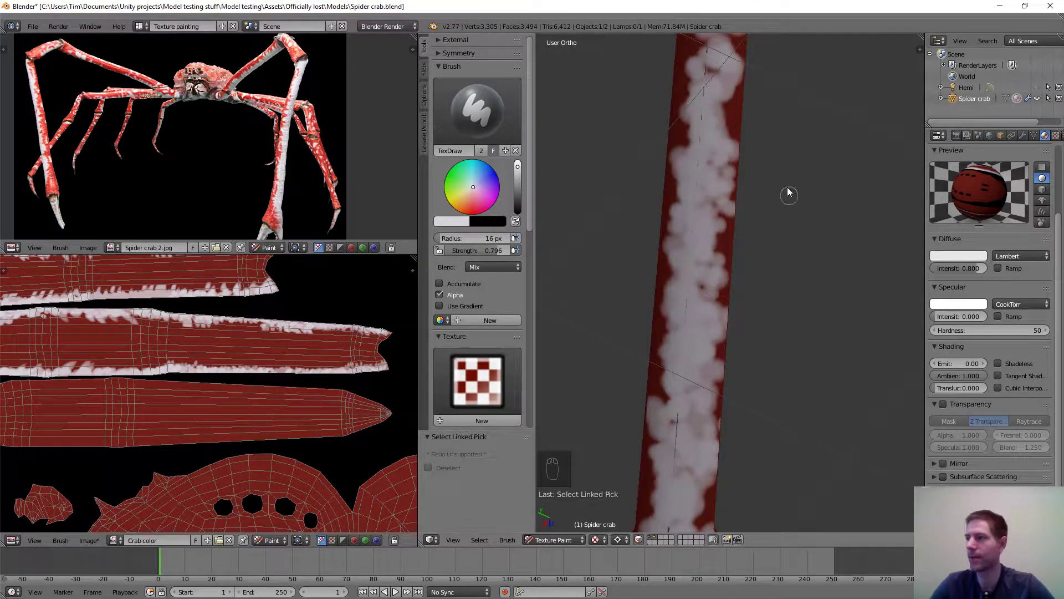
pyautogui.scroll(-2, 783, 178)
pyautogui.keyDown('shift'); pyautogui.moveTo(730, 171); pyautogui.dragTo(706, 341, button='middle'); pyautogui.keyUp('shift')
pyautogui.scroll(2, 703, 272)
pyautogui.click(681, 203)
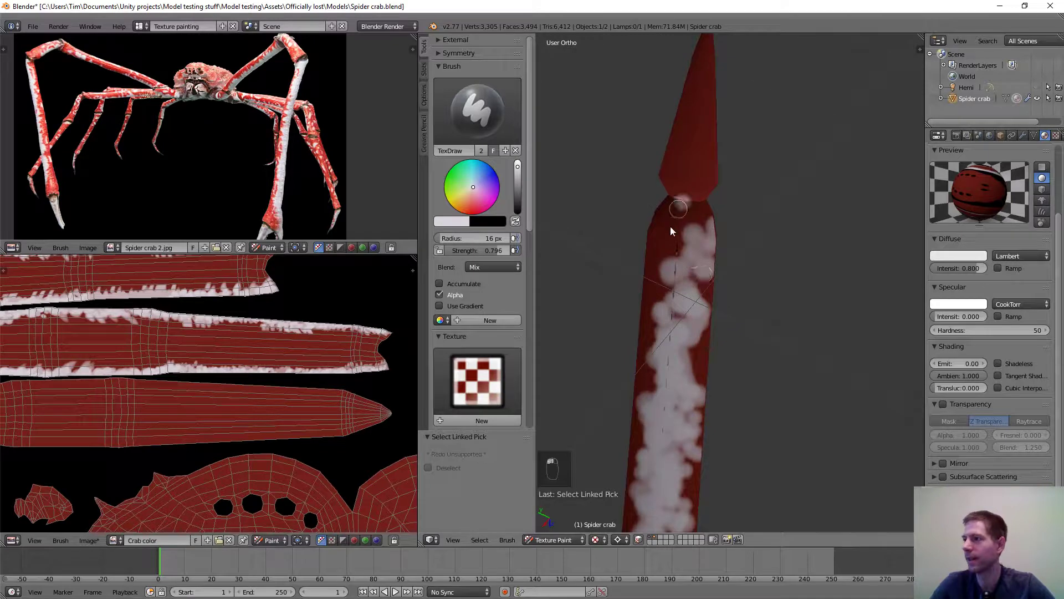
pyautogui.click(664, 315)
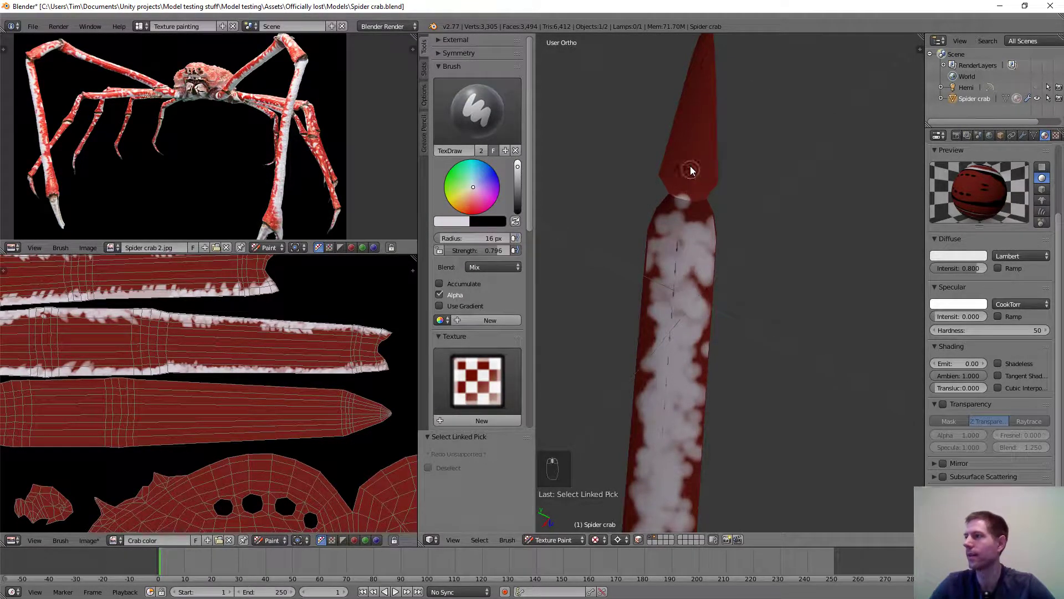
# Paint the leg's pointed tip white along the same side, leaving ragged red edges.
pyautogui.moveTo(689, 166)
pyautogui.mouseDown(button='middle')
pyautogui.moveTo(665, 321)
pyautogui.moveTo(681, 316)
pyautogui.moveTo(715, 249)
pyautogui.mouseUp(button='middle')
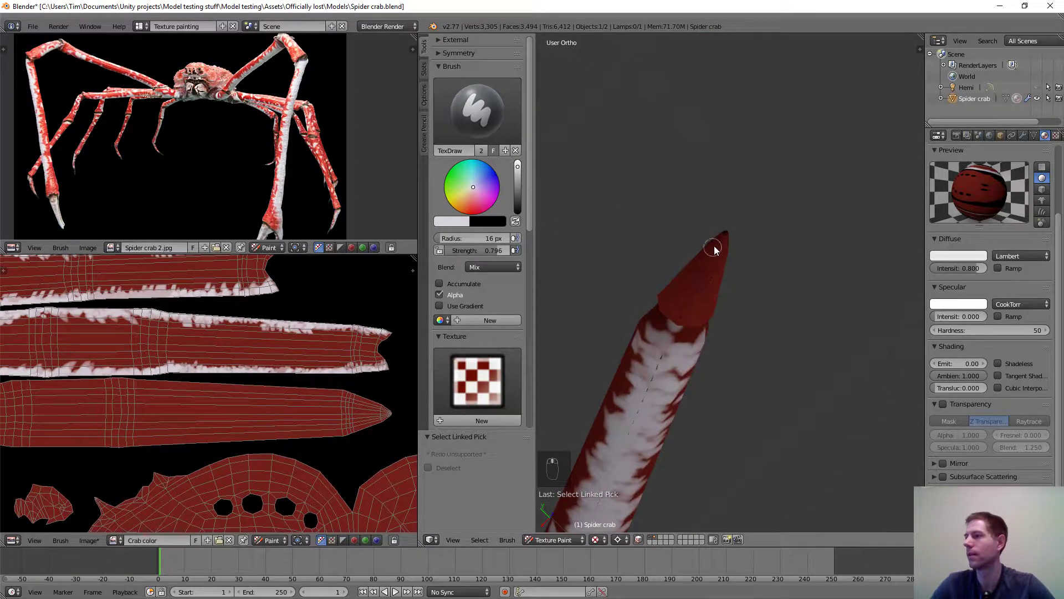
pyautogui.moveTo(713, 250); pyautogui.dragTo(699, 312)
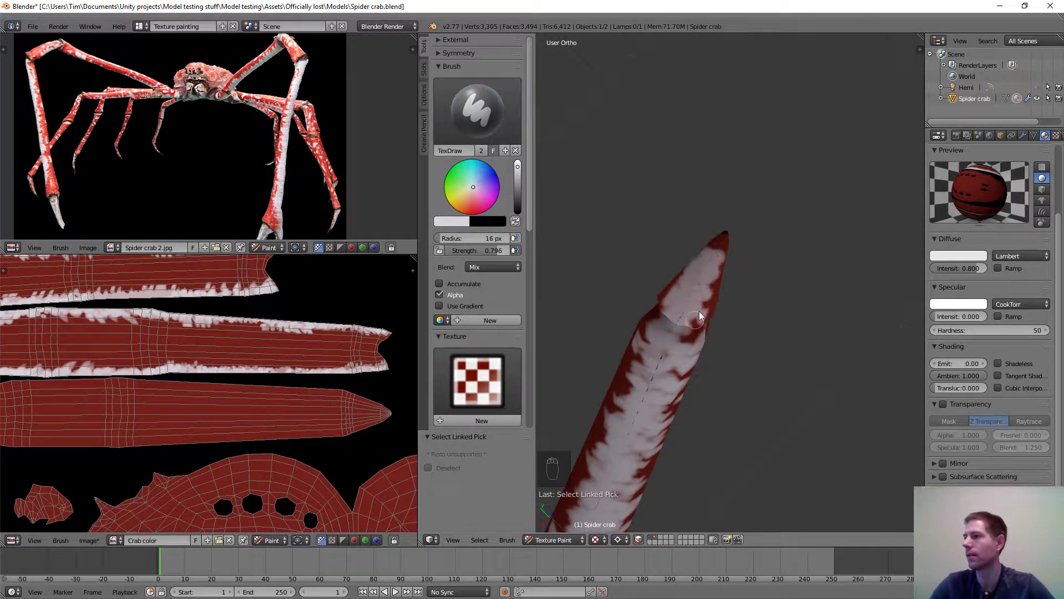
pyautogui.moveTo(666, 341); pyautogui.dragTo(685, 279, button='middle')
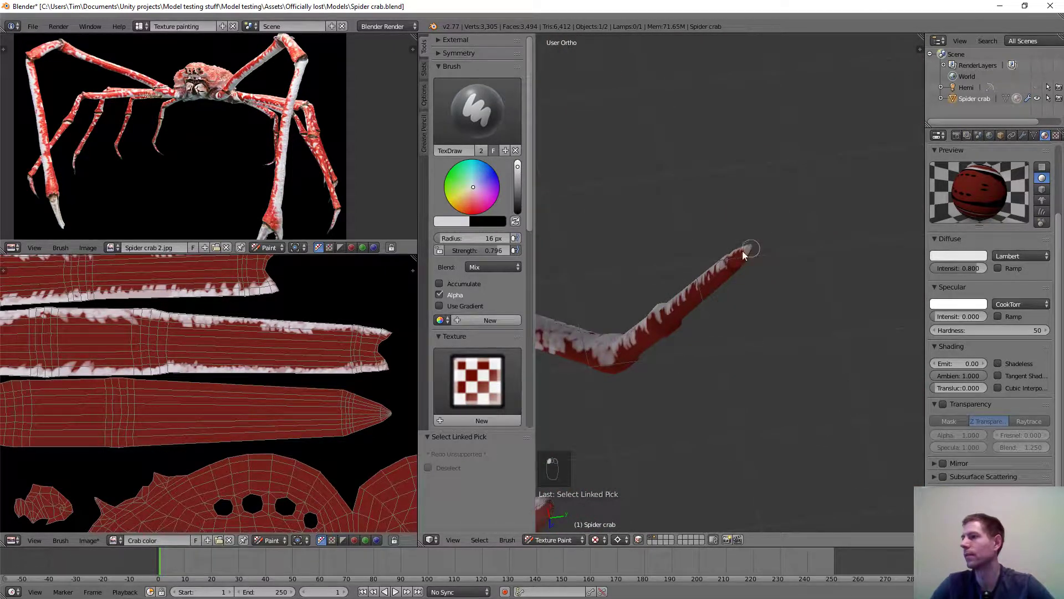
pyautogui.moveTo(721, 247); pyautogui.dragTo(781, 249, button='middle')
pyautogui.scroll(-3, 701, 294)
pyautogui.scroll(-6, 781, 250)
pyautogui.moveTo(814, 145); pyautogui.dragTo(816, 337, button='middle')
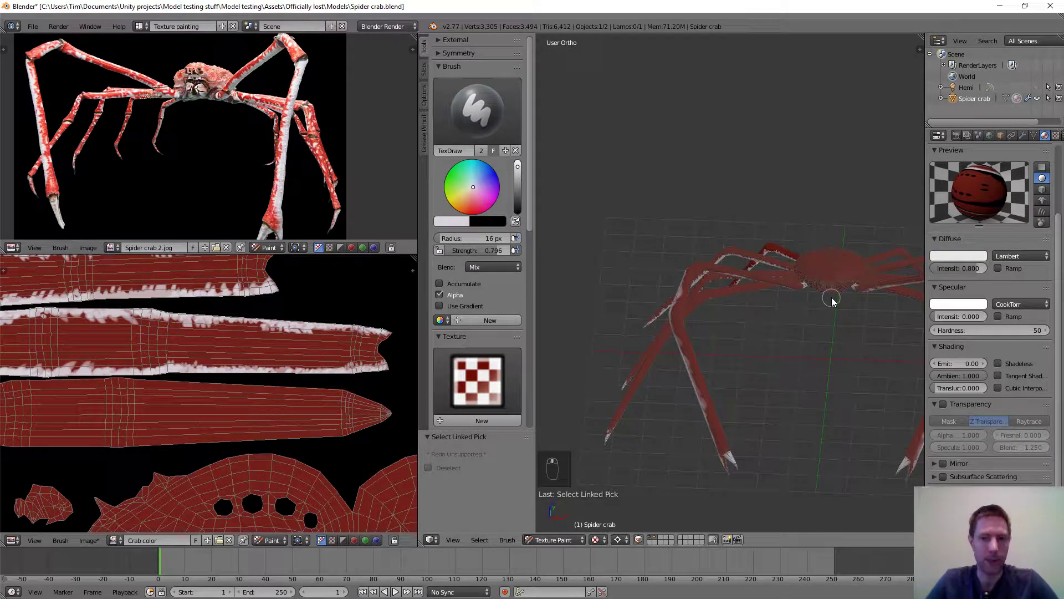
pyautogui.scroll(-3, 827, 299)
pyautogui.moveTo(826, 299); pyautogui.dragTo(751, 312, button='middle')
pyautogui.scroll(6, 737, 291)
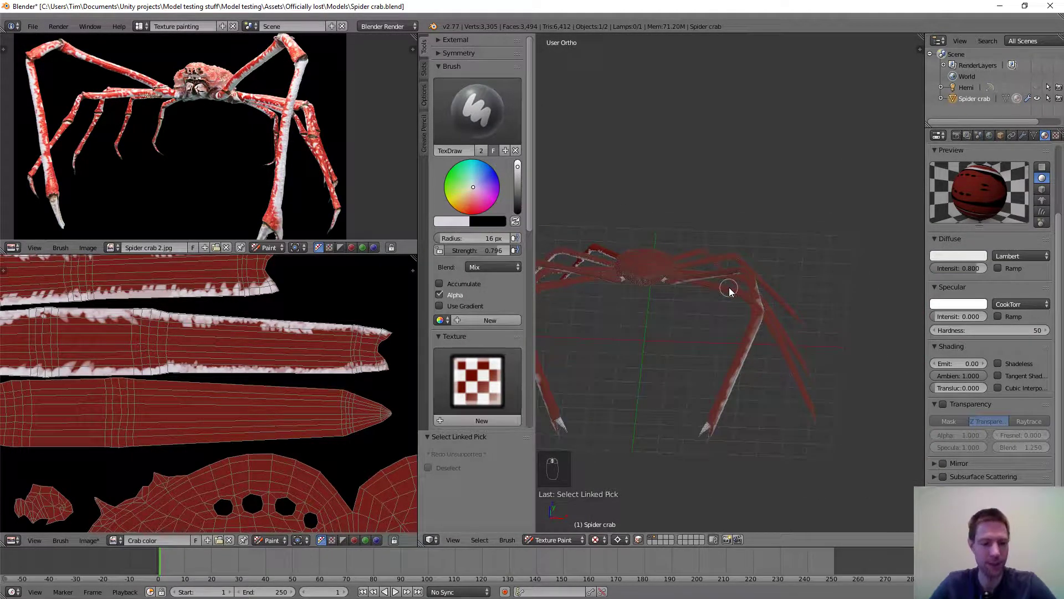
pyautogui.press('a')
pyautogui.scroll(5, 721, 287)
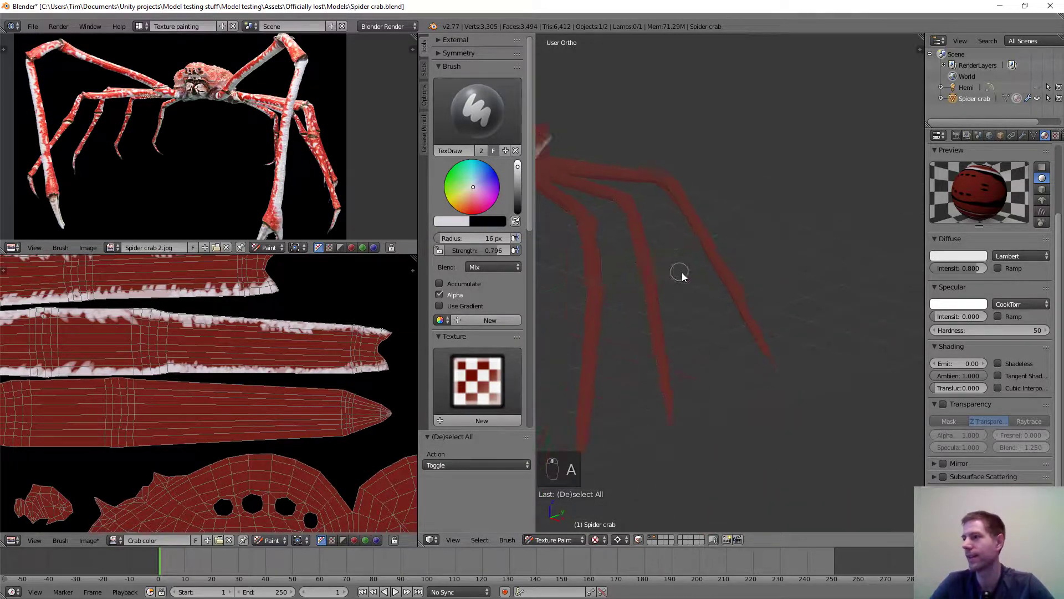
pyautogui.moveTo(678, 274); pyautogui.dragTo(699, 333, button='middle')
pyautogui.press('l')
pyautogui.scroll(-5, 680, 296)
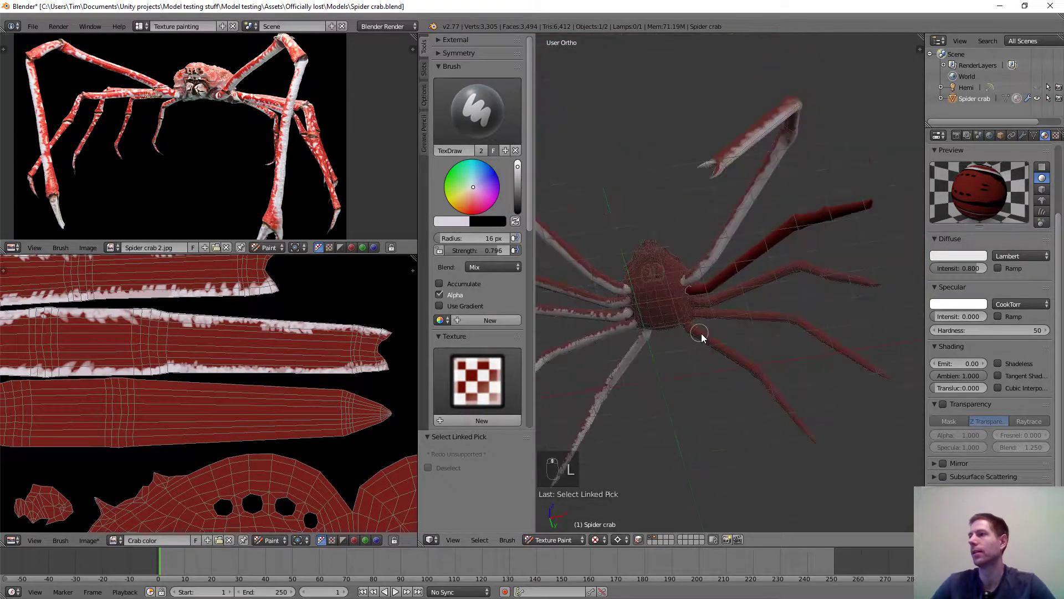
pyautogui.scroll(4, 739, 325)
pyautogui.scroll(2, 750, 315)
pyautogui.scroll(-6, 748, 319)
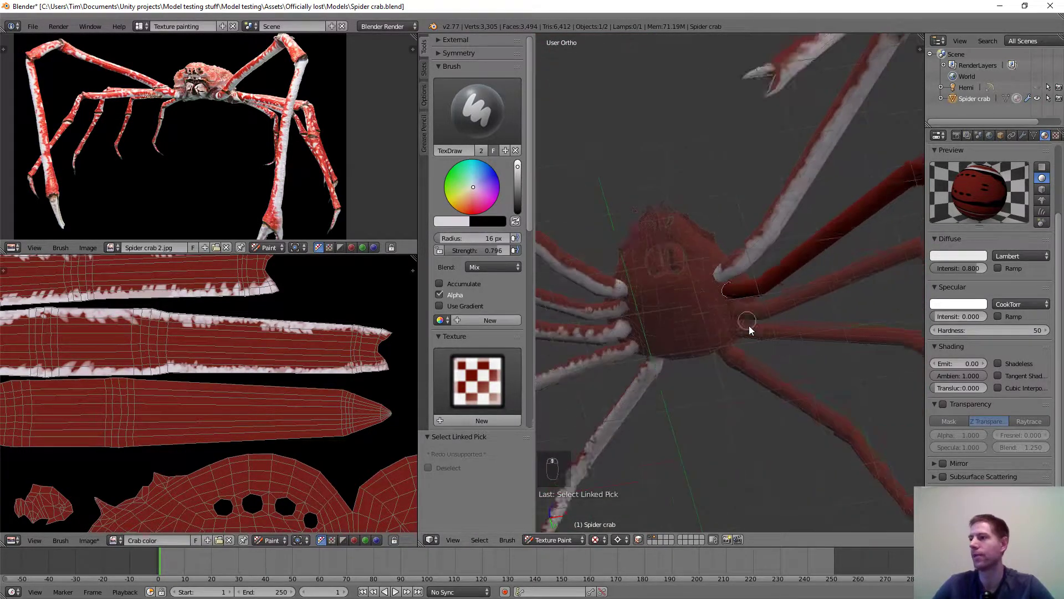
pyautogui.scroll(3, 750, 325)
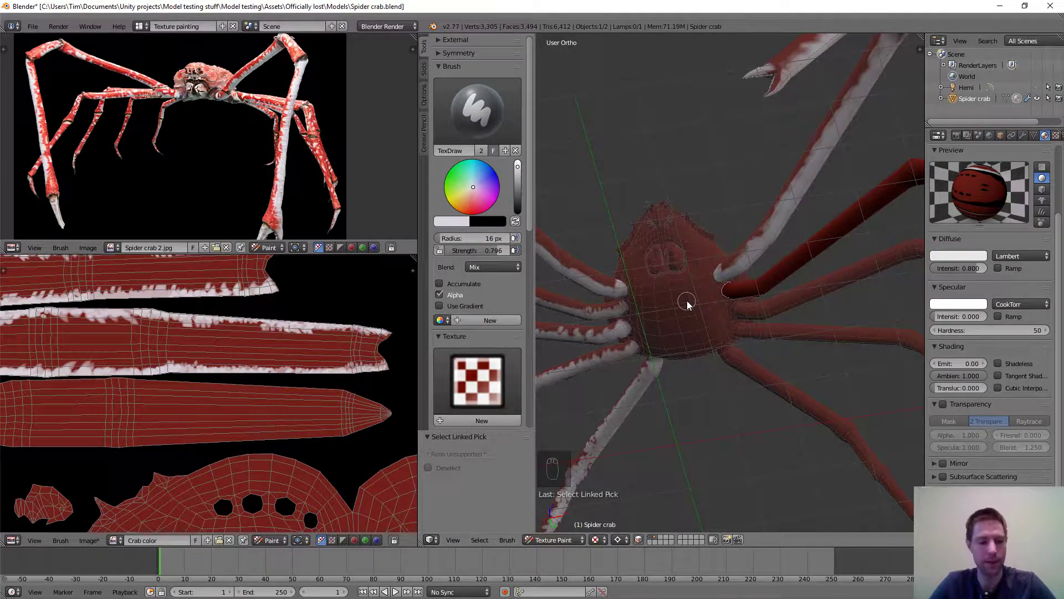
# Restrict painting to the crab's main body shell and set the brush strength to 0.159.
pyautogui.press('a')
pyautogui.press('l')
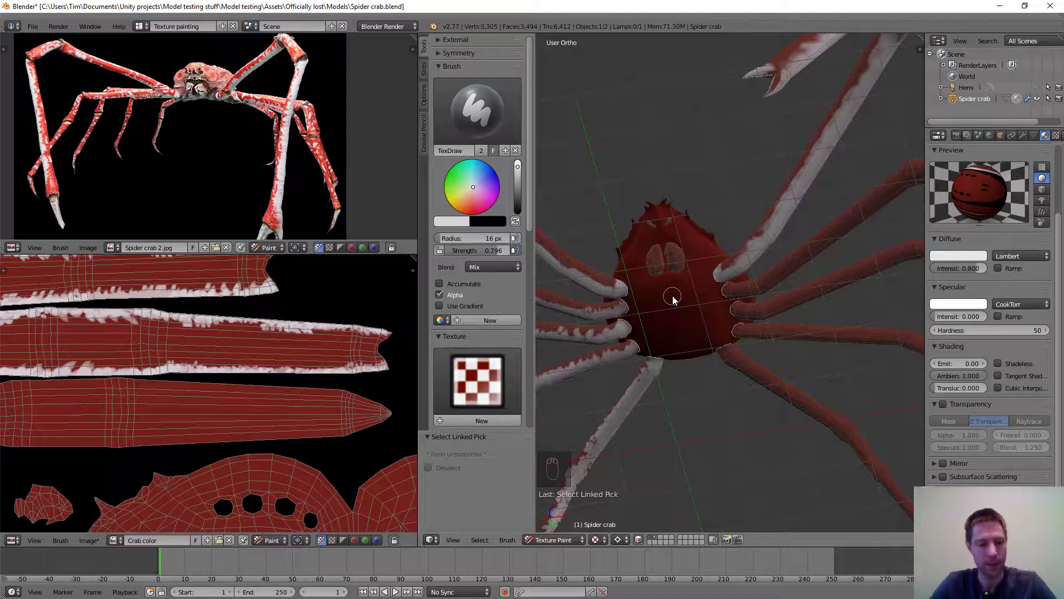
pyautogui.hotkey('shift', 'f')
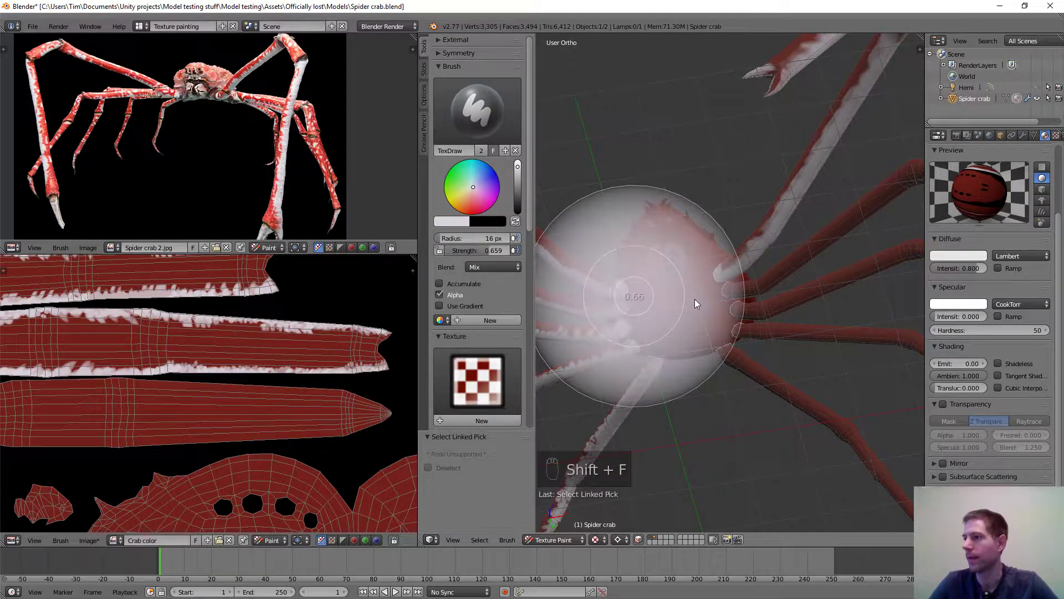
pyautogui.click(730, 304)
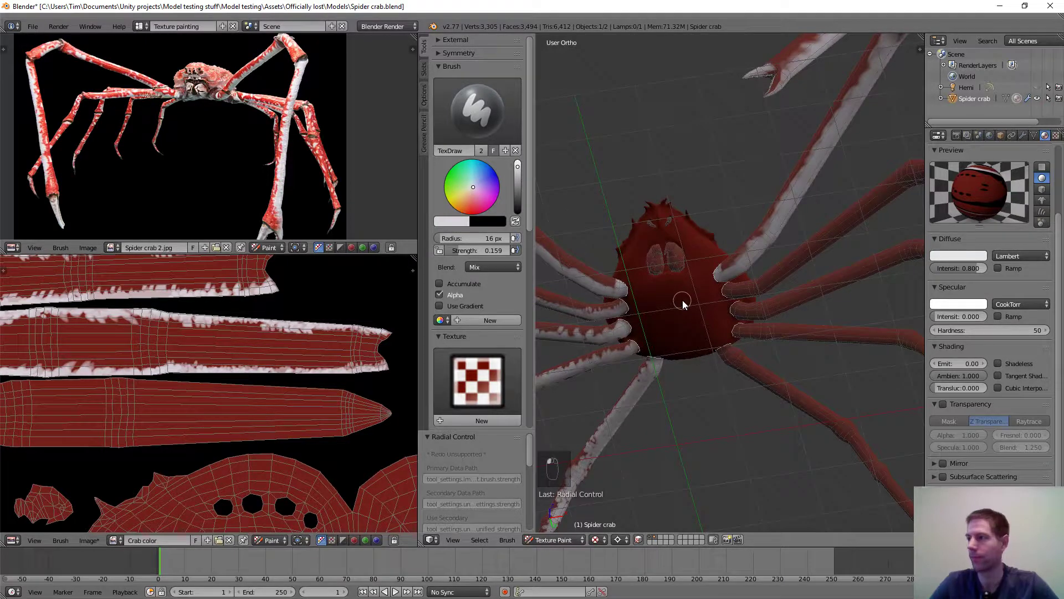
# Paint faint white blotches over the underside of the body around the mouthparts.
pyautogui.scroll(2, 682, 300)
pyautogui.moveTo(683, 301); pyautogui.dragTo(778, 283, button='middle')
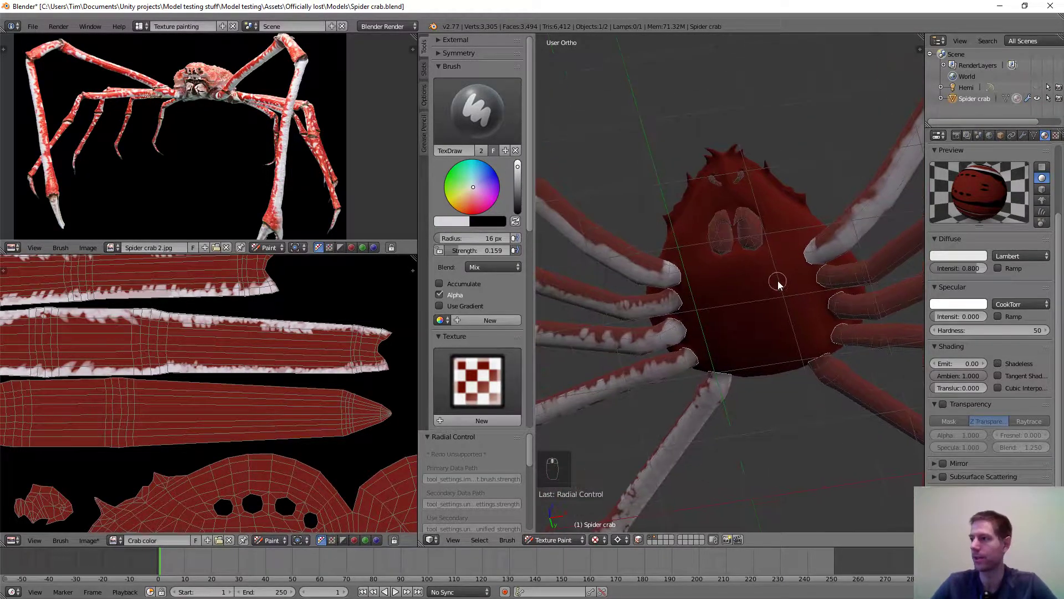
pyautogui.moveTo(706, 292)
pyautogui.mouseDown()
pyautogui.moveTo(720, 350)
pyautogui.moveTo(758, 314)
pyautogui.moveTo(790, 339)
pyautogui.moveTo(719, 233)
pyautogui.mouseUp()
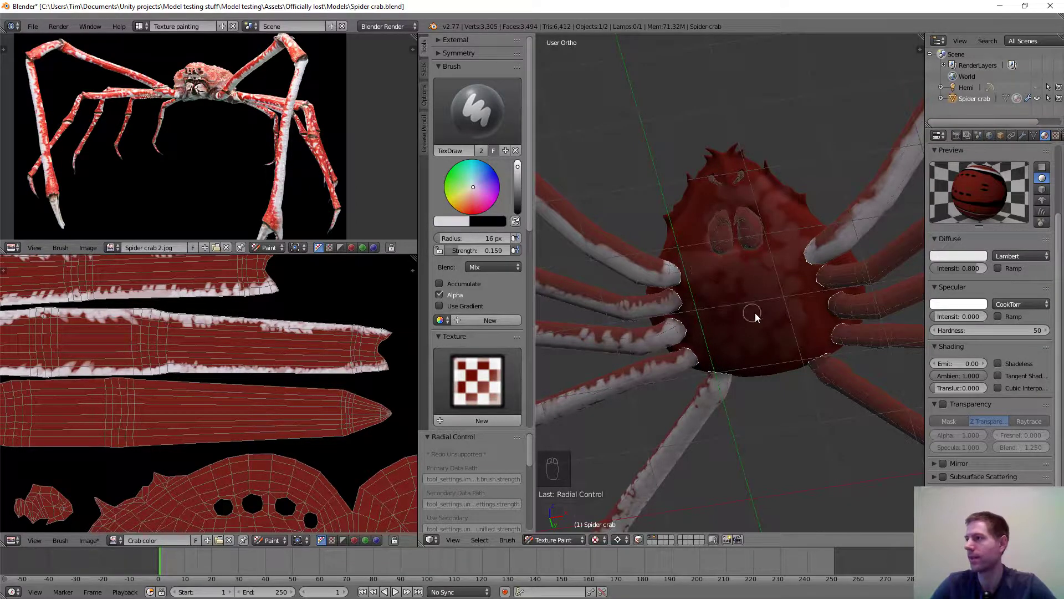
# Paint broad, faint white patches across the top of the body shell from a distant view.
pyautogui.moveTo(755, 313); pyautogui.dragTo(725, 247, button='middle')
pyautogui.scroll(4, 738, 244)
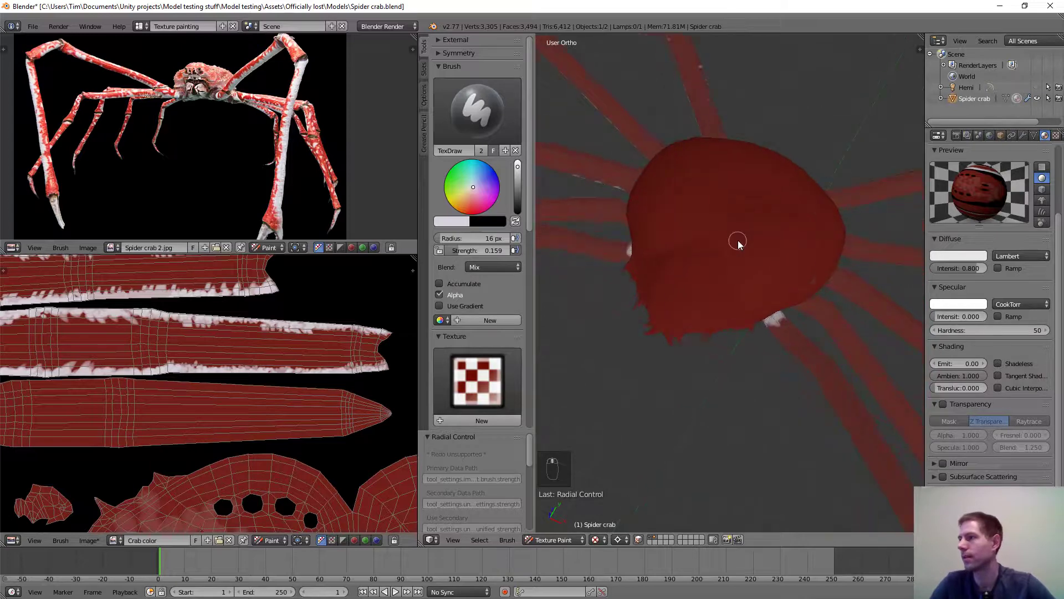
pyautogui.scroll(-3, 746, 239)
pyautogui.moveTo(740, 233); pyautogui.dragTo(662, 286)
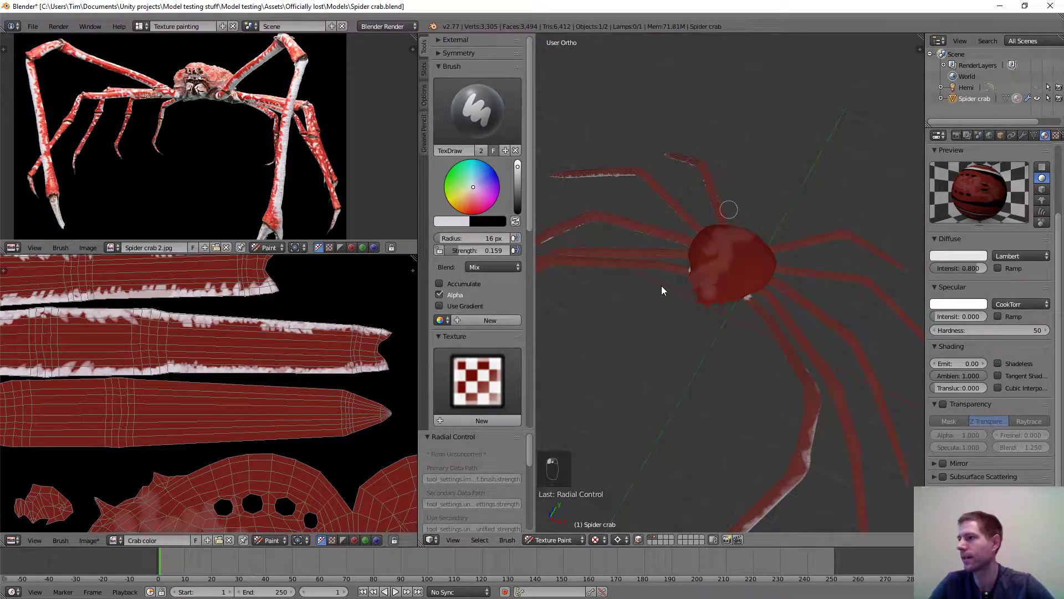
# Dab finer faint white mottling over the top of the shell and down one side behind the spiny front.
pyautogui.scroll(6, 771, 244)
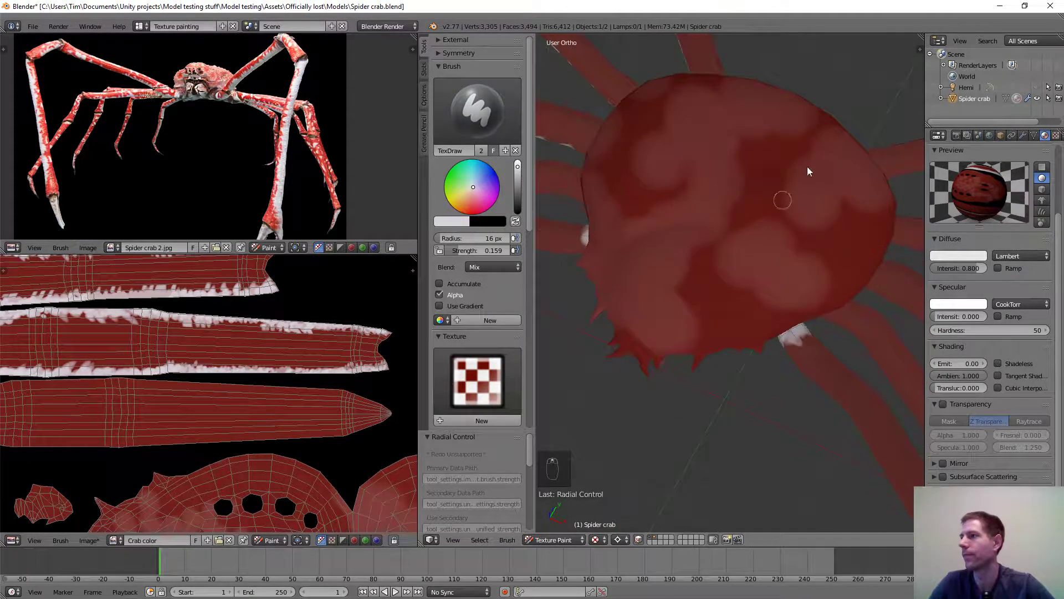
pyautogui.moveTo(675, 242)
pyautogui.mouseDown()
pyautogui.moveTo(750, 78)
pyautogui.moveTo(715, 227)
pyautogui.moveTo(743, 149)
pyautogui.moveTo(643, 143)
pyautogui.mouseUp()
pyautogui.moveTo(641, 143)
pyautogui.mouseDown(button='middle')
pyautogui.moveTo(630, 237)
pyautogui.moveTo(714, 197)
pyautogui.moveTo(690, 232)
pyautogui.mouseUp(button='middle')
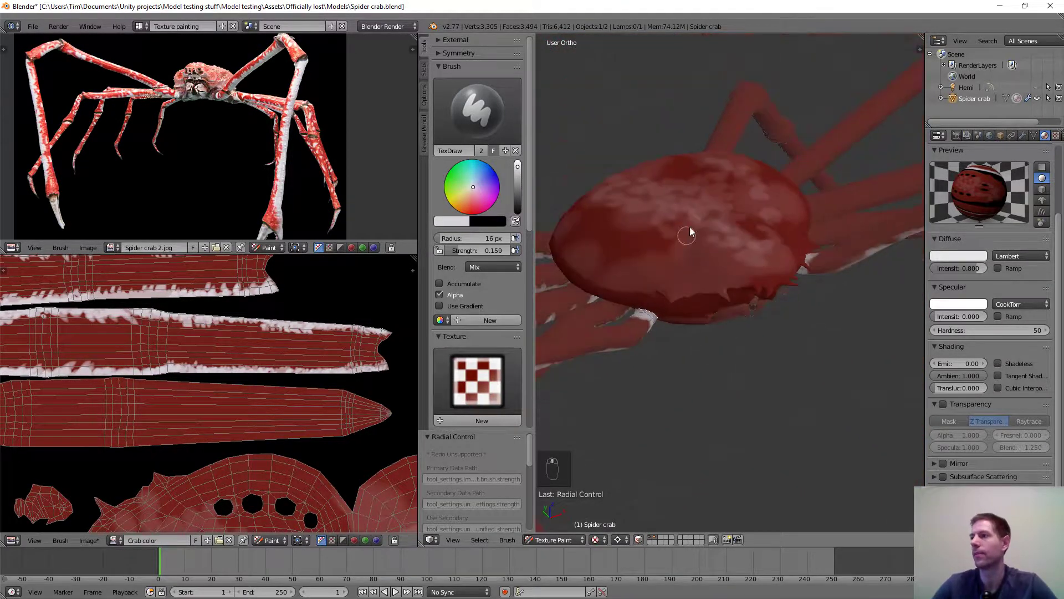
pyautogui.moveTo(606, 245); pyautogui.dragTo(696, 268, button='middle')
pyautogui.scroll(3, 720, 283)
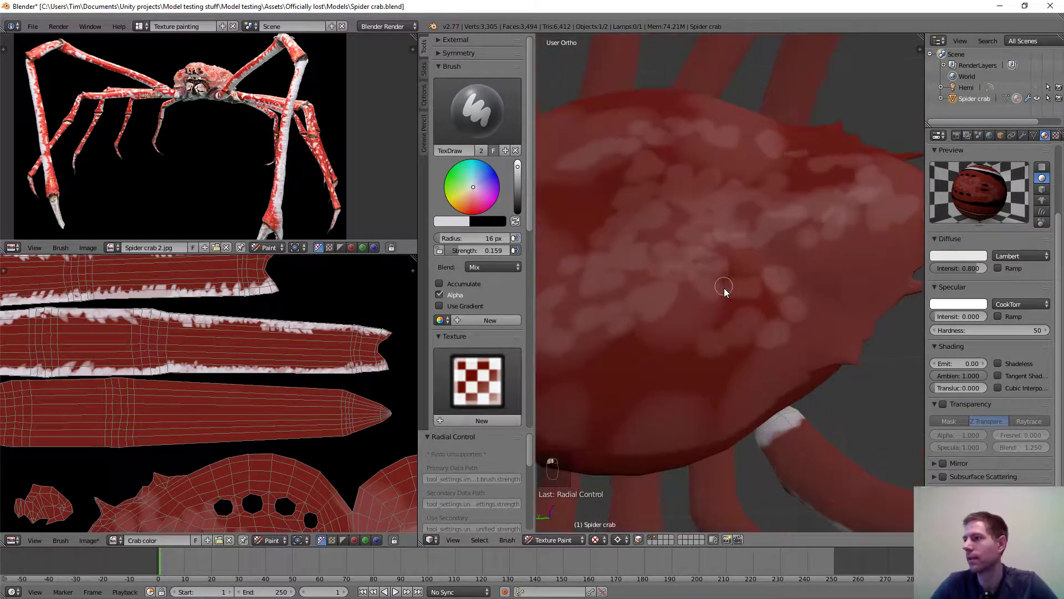
pyautogui.moveTo(831, 248); pyautogui.dragTo(658, 398)
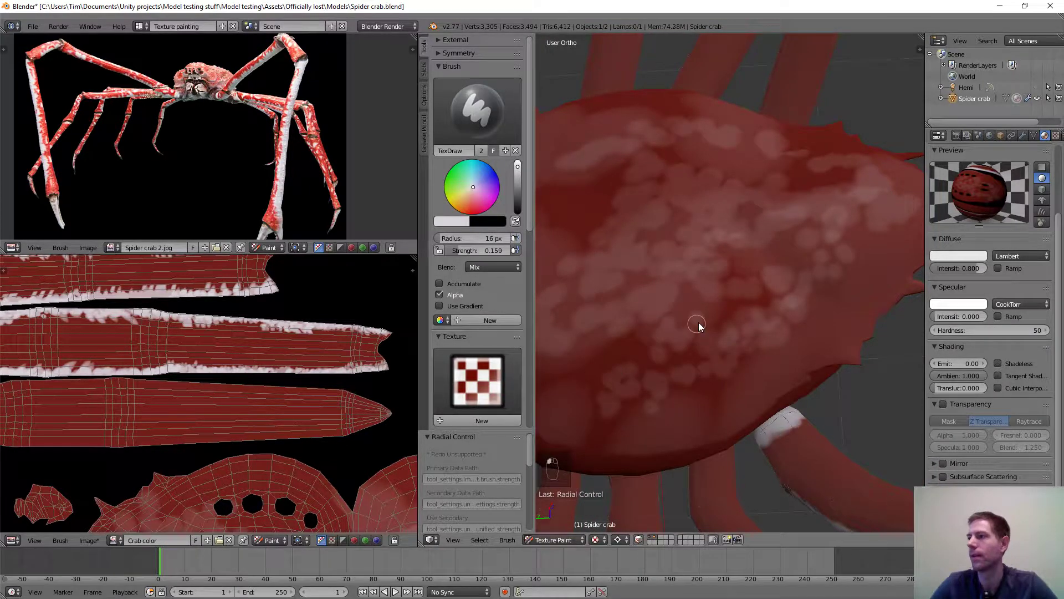
# Extend the fine white mottling across the shell's remaining top and flanks, from the spiny front towards the rear.
pyautogui.scroll(-3, 693, 344)
pyautogui.moveTo(684, 372); pyautogui.dragTo(613, 418, button='middle')
pyautogui.scroll(3, 636, 354)
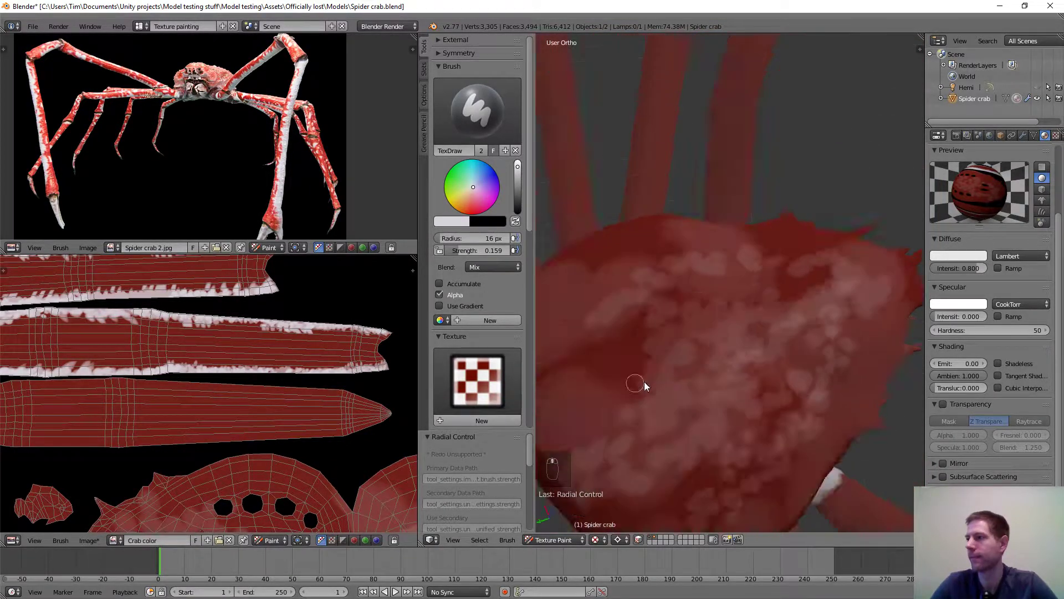
pyautogui.scroll(-3, 645, 381)
pyautogui.moveTo(645, 381); pyautogui.dragTo(750, 345, button='middle')
pyautogui.scroll(2, 776, 371)
pyautogui.moveTo(819, 403)
pyautogui.mouseDown()
pyautogui.moveTo(720, 352)
pyautogui.moveTo(792, 142)
pyautogui.moveTo(641, 385)
pyautogui.moveTo(725, 309)
pyautogui.moveTo(745, 448)
pyautogui.moveTo(849, 224)
pyautogui.moveTo(860, 438)
pyautogui.mouseUp()
pyautogui.moveTo(832, 107)
pyautogui.mouseDown()
pyautogui.moveTo(653, 384)
pyautogui.moveTo(644, 318)
pyautogui.moveTo(710, 427)
pyautogui.mouseUp()
# Dab fine faint white mottling over the bare patches at the rear of the shell's top.
pyautogui.scroll(-2, 711, 426)
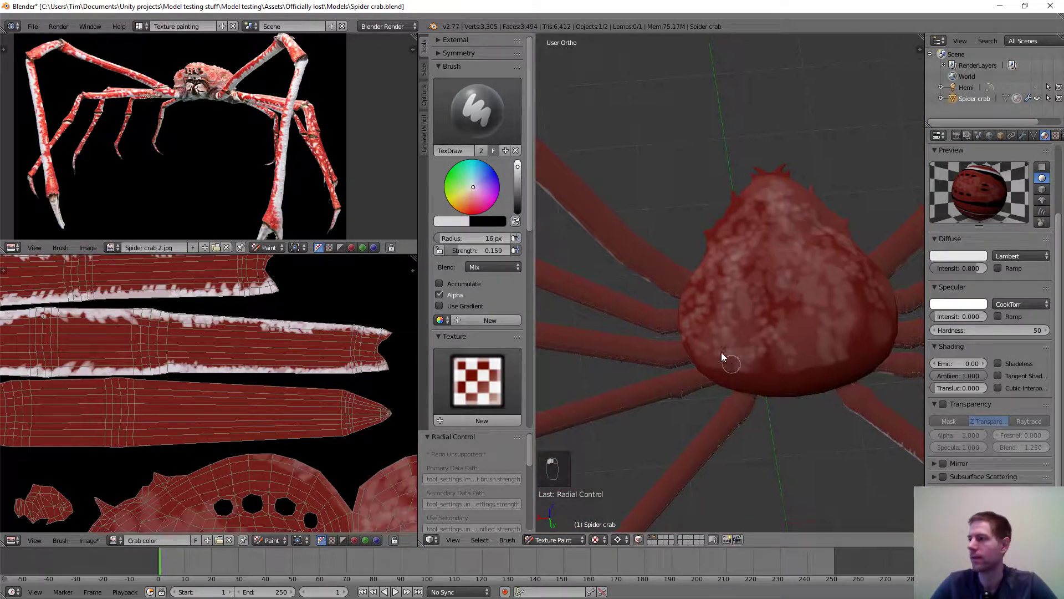
pyautogui.scroll(4, 723, 360)
pyautogui.keyDown('shift'); pyautogui.moveTo(792, 307); pyautogui.dragTo(728, 271, button='middle'); pyautogui.keyUp('shift')
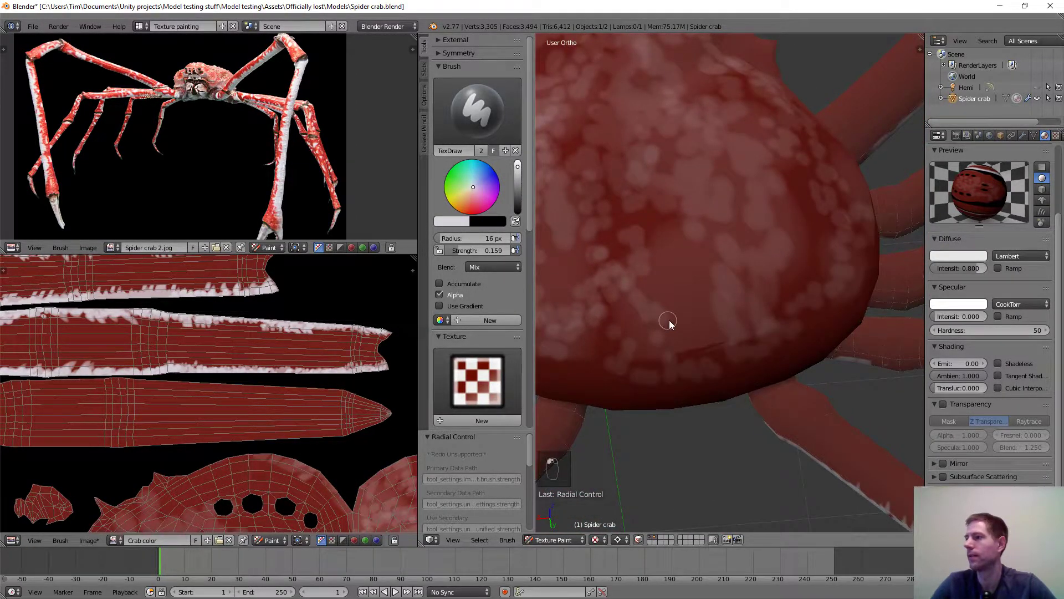
pyautogui.scroll(-3, 669, 321)
pyautogui.scroll(4, 683, 323)
pyautogui.scroll(-2, 683, 323)
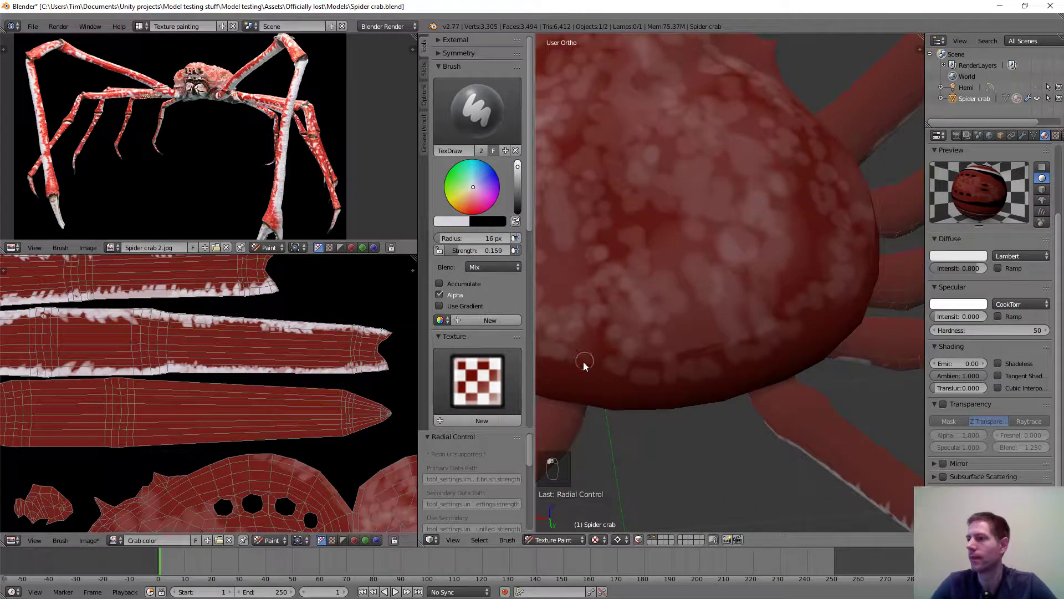
pyautogui.scroll(-3, 692, 313)
# Extend the fine white mottling along the shell's rear edge and the flank leading to the spiny front.
pyautogui.moveTo(691, 314)
pyautogui.mouseDown(button='middle')
pyautogui.moveTo(725, 349)
pyautogui.moveTo(765, 292)
pyautogui.moveTo(734, 326)
pyautogui.moveTo(758, 265)
pyautogui.moveTo(745, 268)
pyautogui.mouseUp(button='middle')
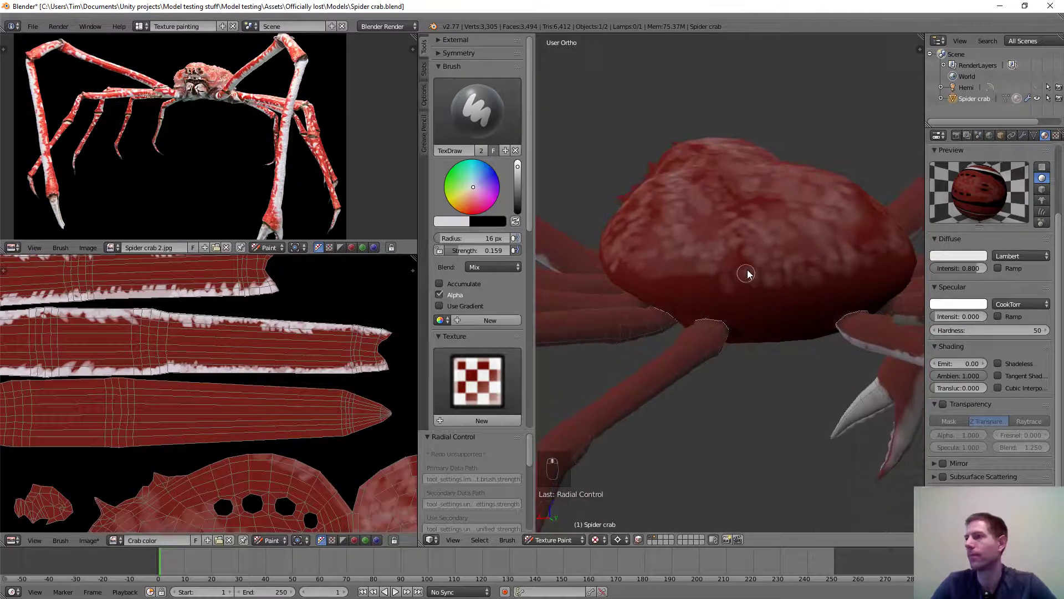
pyautogui.scroll(2, 745, 268)
pyautogui.moveTo(637, 271)
pyautogui.mouseDown()
pyautogui.moveTo(732, 287)
pyautogui.moveTo(816, 271)
pyautogui.mouseUp()
pyautogui.scroll(-3, 820, 270)
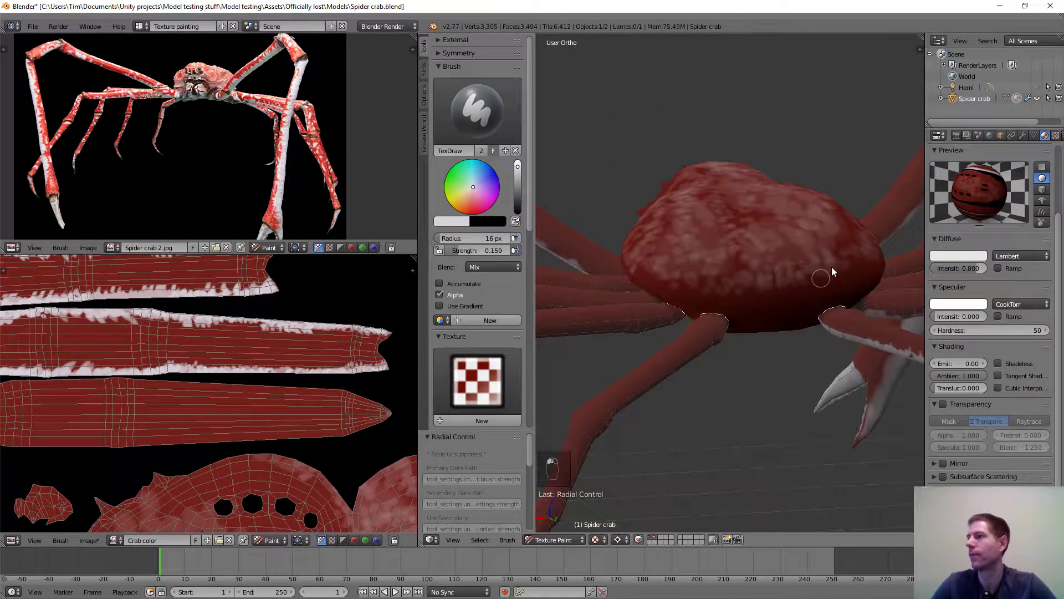
pyautogui.moveTo(831, 268)
pyautogui.mouseDown(button='middle')
pyautogui.moveTo(698, 290)
pyautogui.moveTo(782, 227)
pyautogui.mouseUp(button='middle')
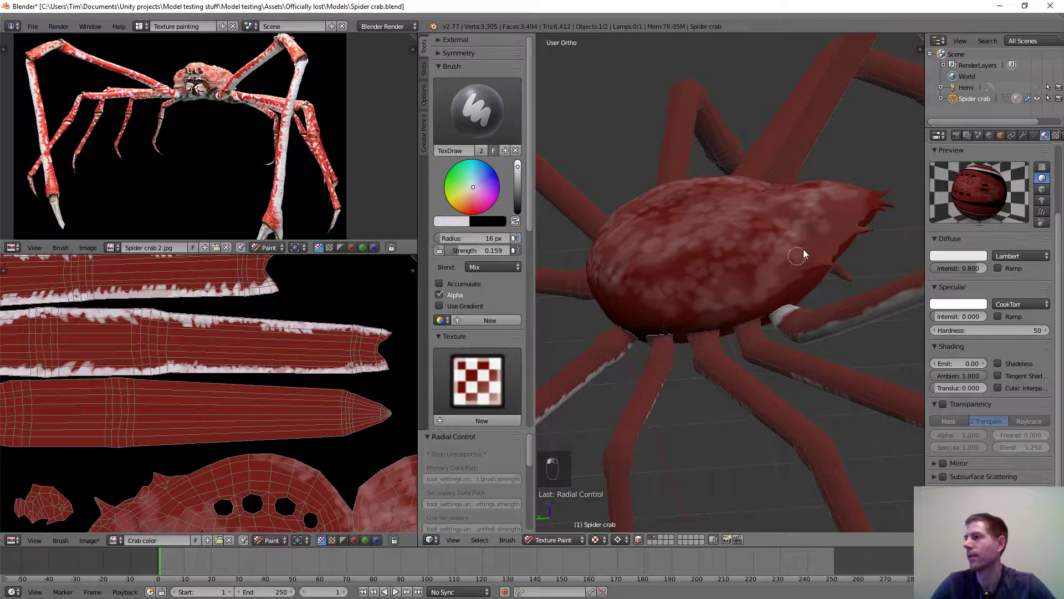
pyautogui.scroll(3, 790, 243)
pyautogui.scroll(-3, 776, 242)
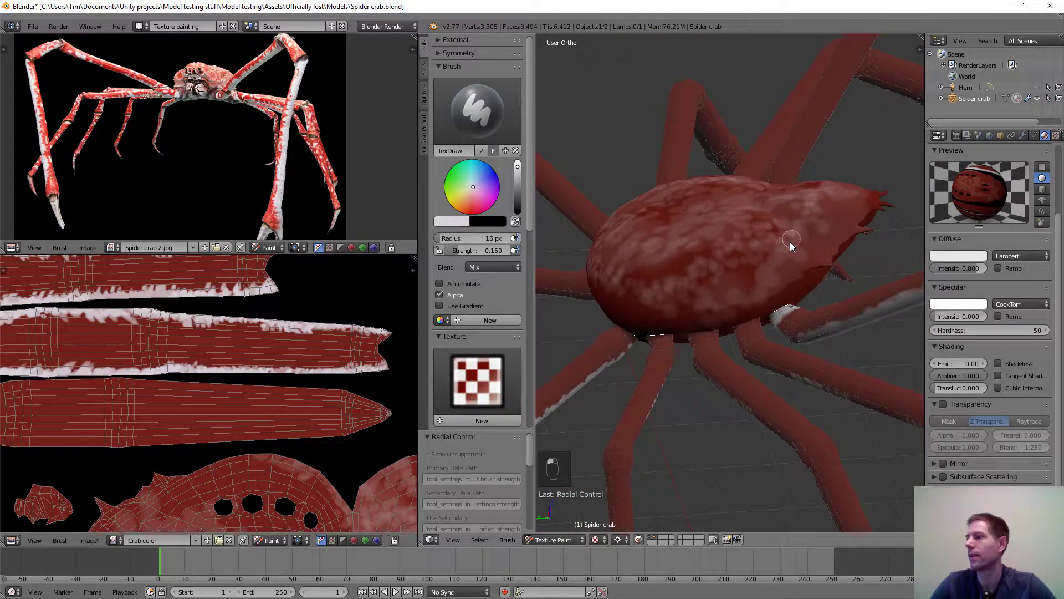
# Add small faint white dabs to the front of the shell around the spines.
pyautogui.moveTo(789, 242); pyautogui.dragTo(716, 258, button='middle')
pyautogui.moveTo(827, 258)
pyautogui.mouseDown(button='middle')
pyautogui.moveTo(748, 269)
pyautogui.moveTo(727, 242)
pyautogui.moveTo(737, 234)
pyautogui.moveTo(754, 271)
pyautogui.mouseUp(button='middle')
pyautogui.scroll(4, 738, 233)
pyautogui.moveTo(787, 326)
pyautogui.mouseDown()
pyautogui.moveTo(720, 420)
pyautogui.moveTo(743, 346)
pyautogui.moveTo(720, 348)
pyautogui.mouseUp()
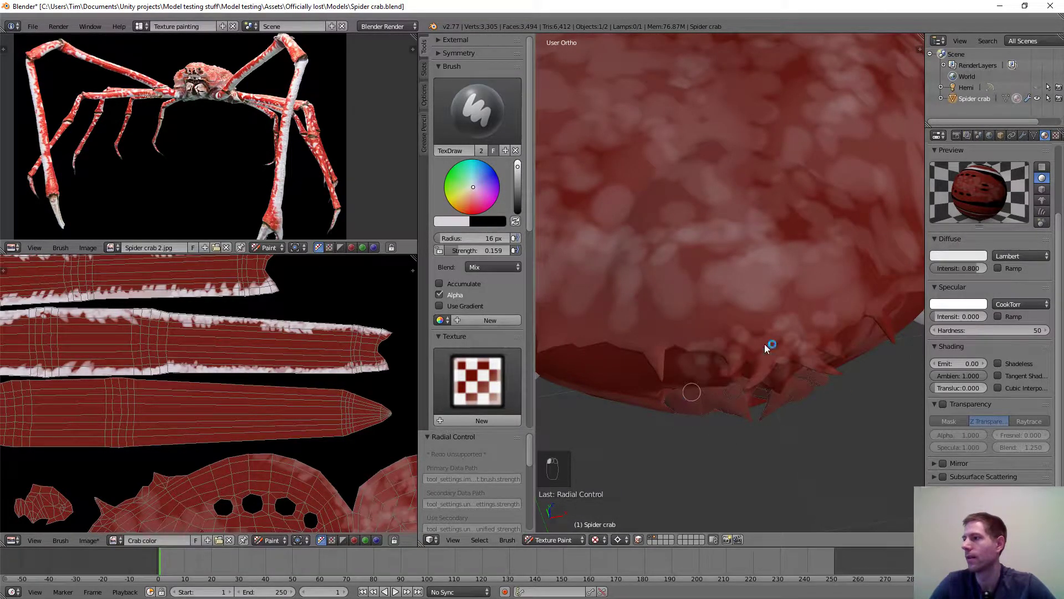
pyautogui.scroll(-3, 776, 344)
# Paint fine faint white mottling over the underside of the body, behind and beside the mouthparts.
pyautogui.moveTo(809, 324); pyautogui.dragTo(826, 143, button='middle')
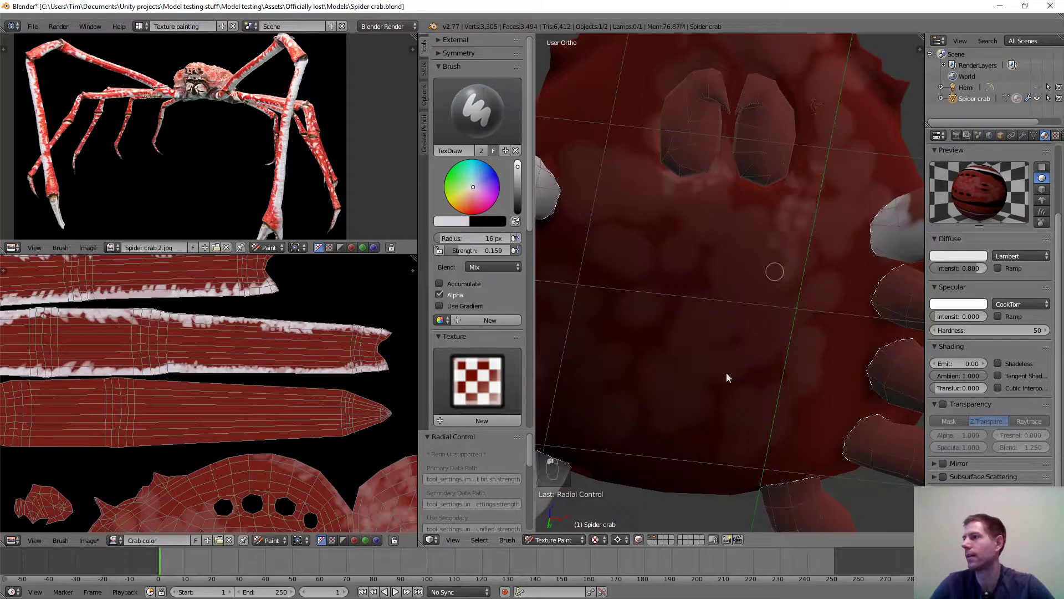
pyautogui.moveTo(671, 173)
pyautogui.mouseDown()
pyautogui.moveTo(646, 86)
pyautogui.moveTo(558, 389)
pyautogui.mouseUp()
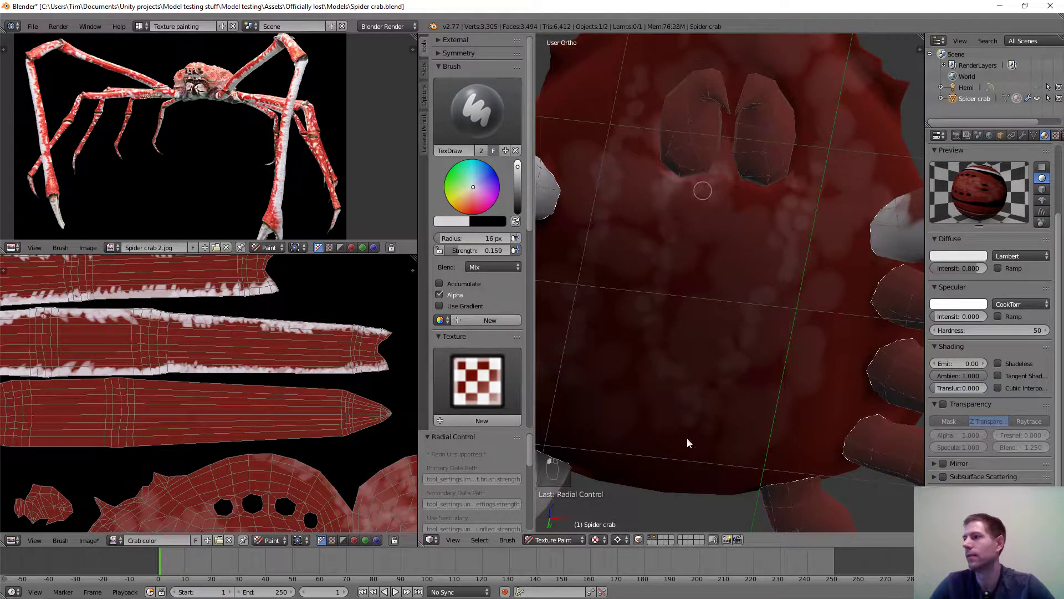
pyautogui.scroll(-2, 720, 277)
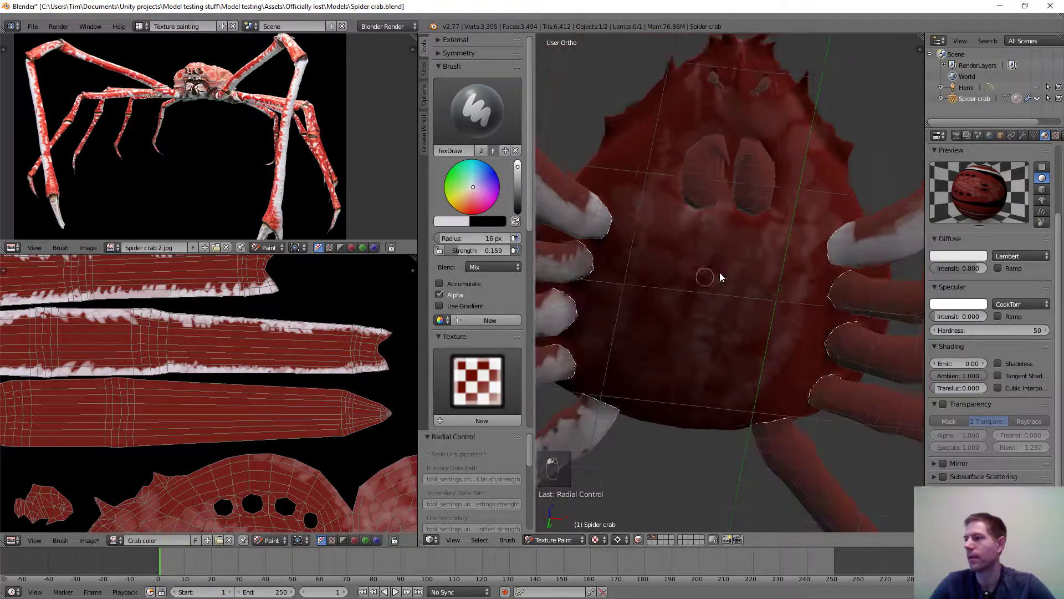
pyautogui.scroll(-1, 719, 277)
pyautogui.scroll(1, 682, 257)
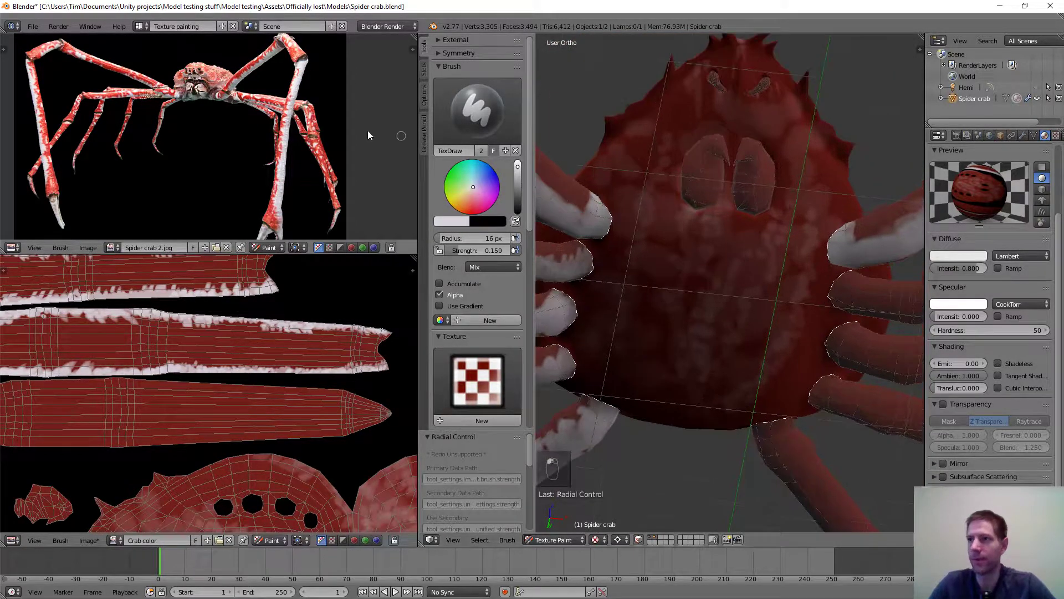
pyautogui.scroll(1, 763, 238)
pyautogui.scroll(1, 708, 301)
pyautogui.scroll(1, 793, 310)
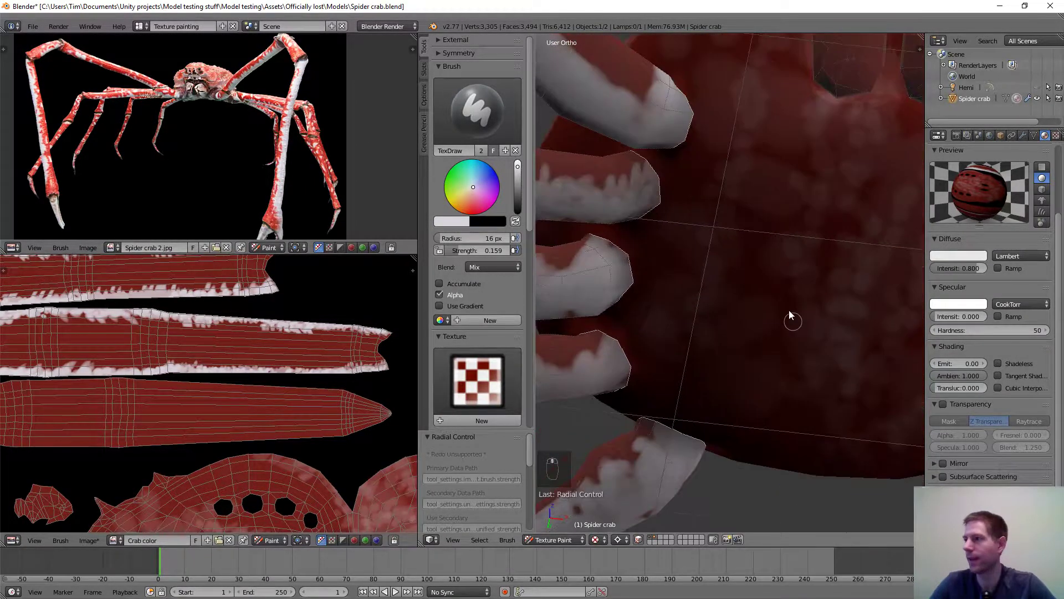
pyautogui.scroll(-4, 803, 388)
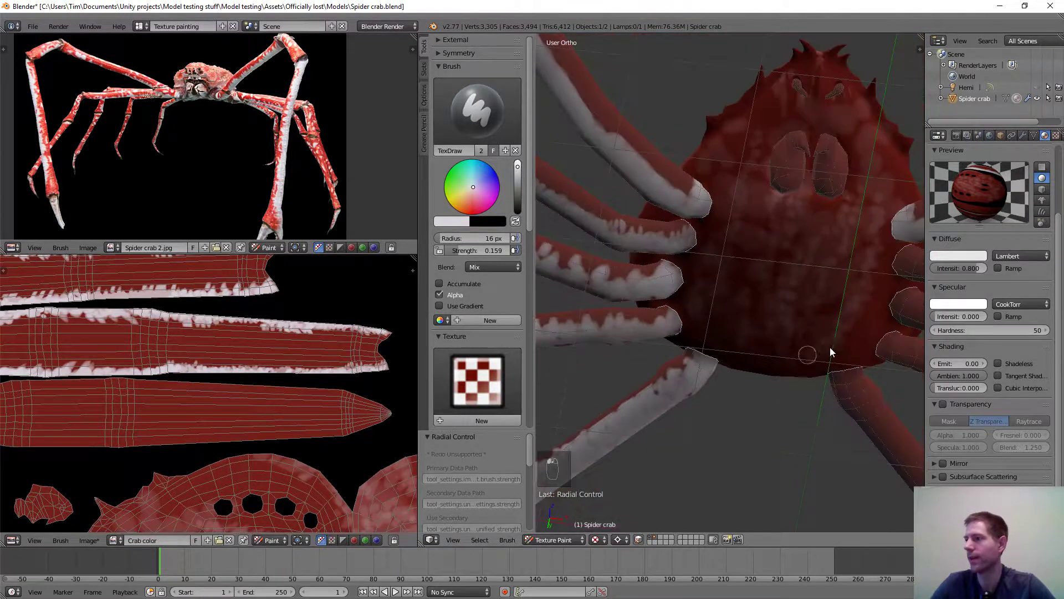
# Examine the painted shell, underside and leg bases from several angles.
pyautogui.moveTo(830, 348); pyautogui.dragTo(745, 402, button='middle')
pyautogui.scroll(4, 793, 291)
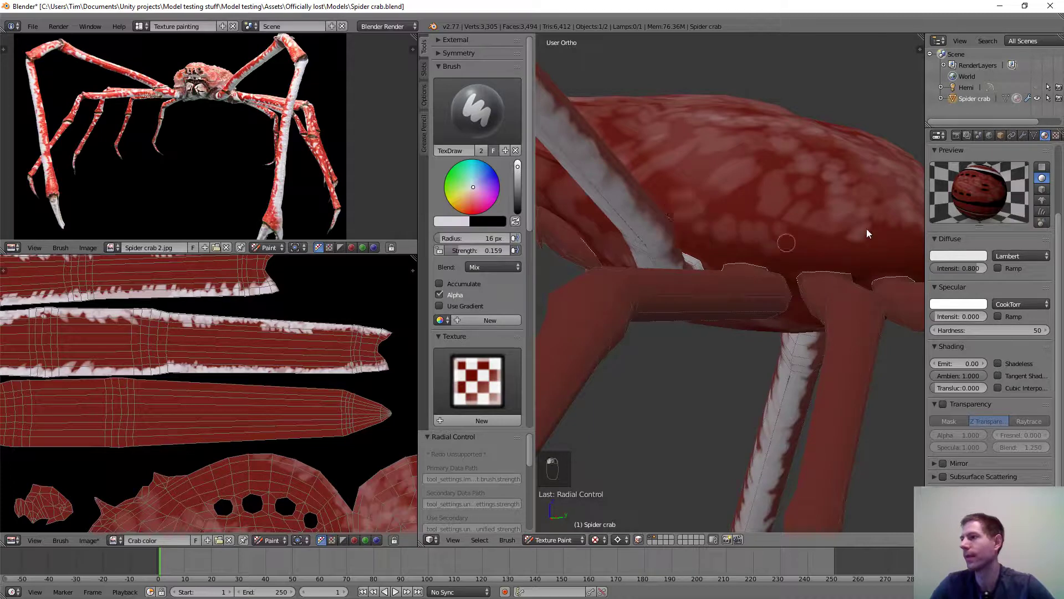
pyautogui.scroll(-2, 867, 228)
pyautogui.moveTo(866, 228); pyautogui.dragTo(768, 275, button='middle')
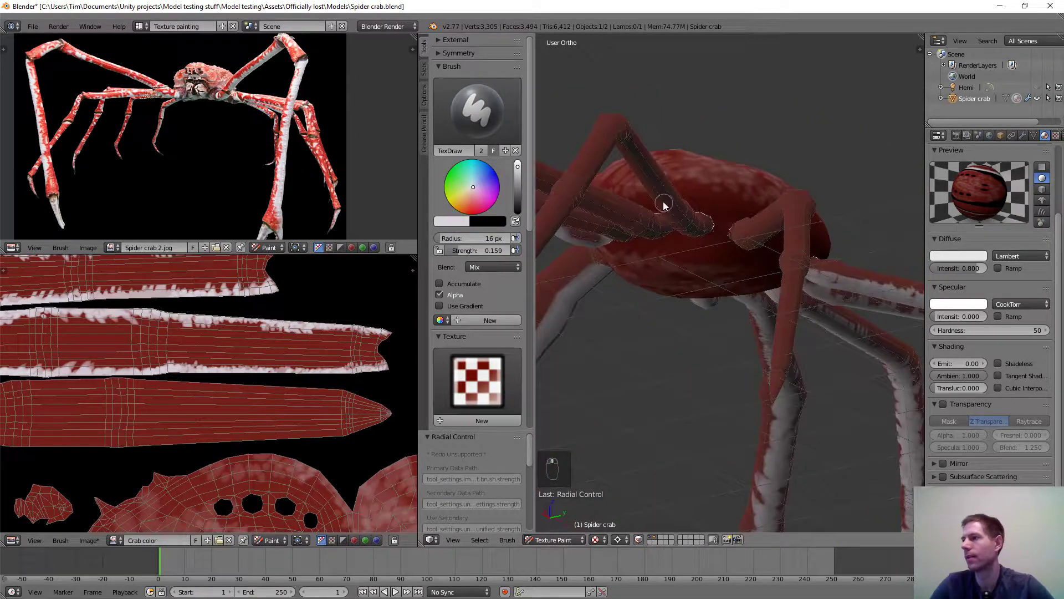
pyautogui.moveTo(741, 232); pyautogui.dragTo(702, 212, button='middle')
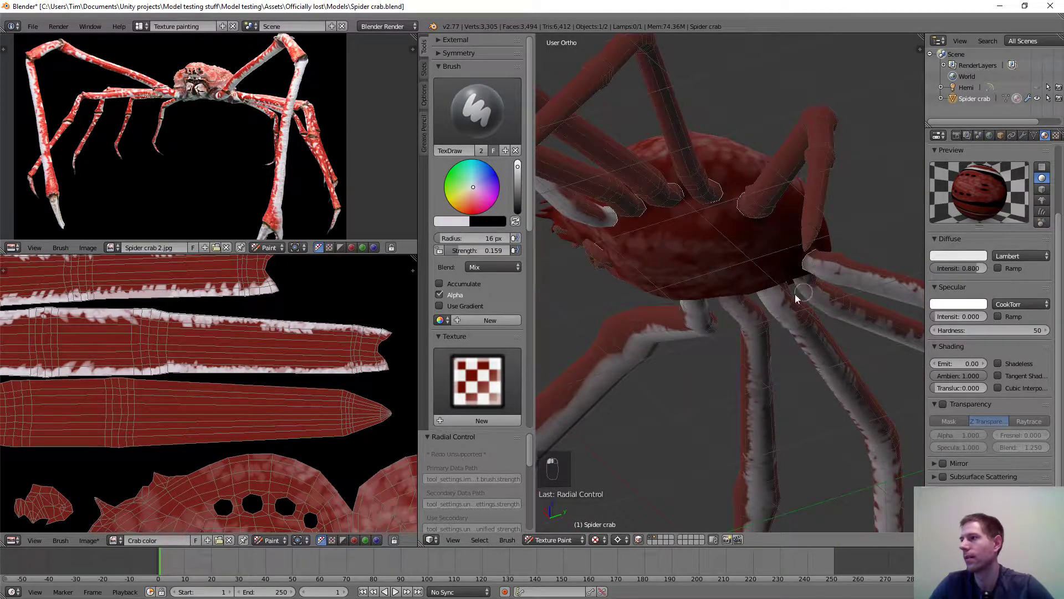
pyautogui.moveTo(795, 295); pyautogui.dragTo(696, 211, button='middle')
pyautogui.moveTo(683, 331); pyautogui.dragTo(646, 260, button='middle')
pyautogui.scroll(-3, 817, 270)
# Clear the face selection mask and select only the linked faces of one eye stalk.
pyautogui.moveTo(817, 271); pyautogui.dragTo(691, 305, button='middle')
pyautogui.scroll(4, 778, 223)
pyautogui.moveTo(786, 180); pyautogui.dragTo(793, 367, button='middle')
pyautogui.press('a')
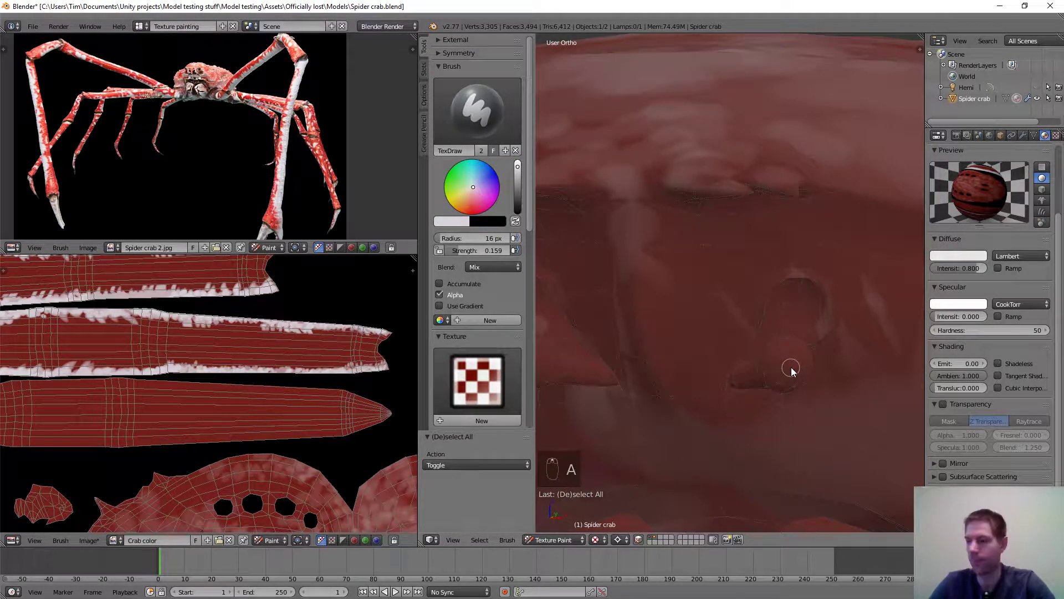
pyautogui.press('l')
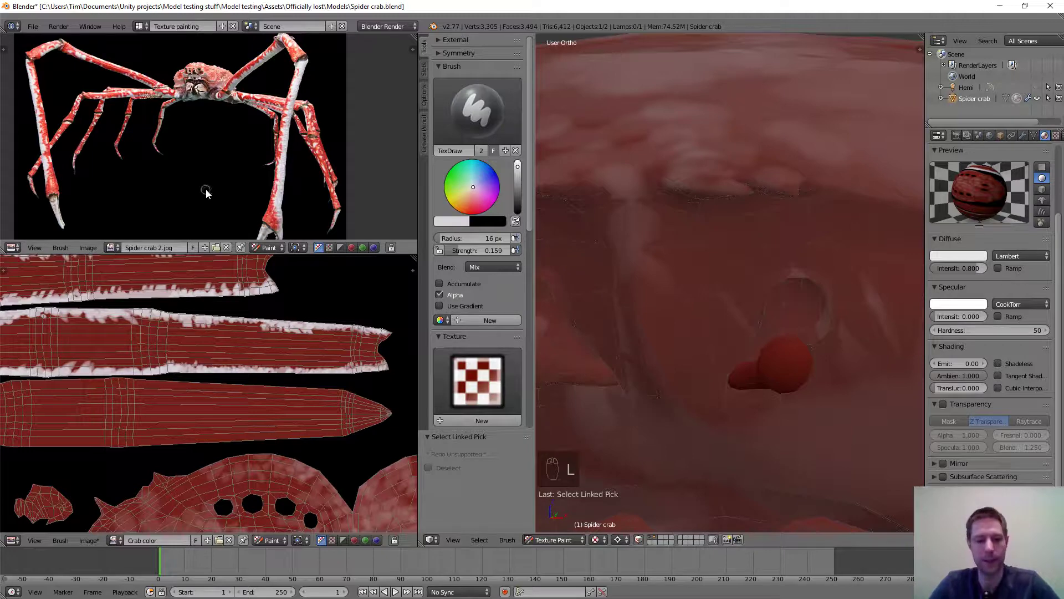
# Sample black from the reference photo's background as the brush colour and set the stroke jitter to 0.
pyautogui.press('s')
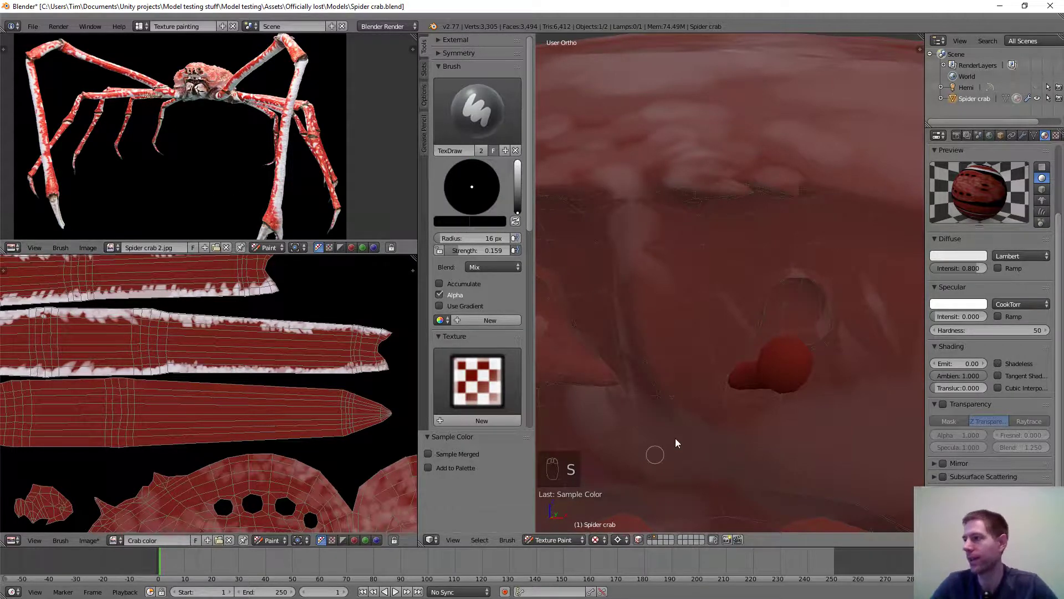
pyautogui.scroll(1, 766, 304)
pyautogui.keyDown('shift'); pyautogui.moveTo(778, 303); pyautogui.dragTo(616, 241, button='middle'); pyautogui.keyUp('shift')
pyautogui.scroll(2, 647, 282)
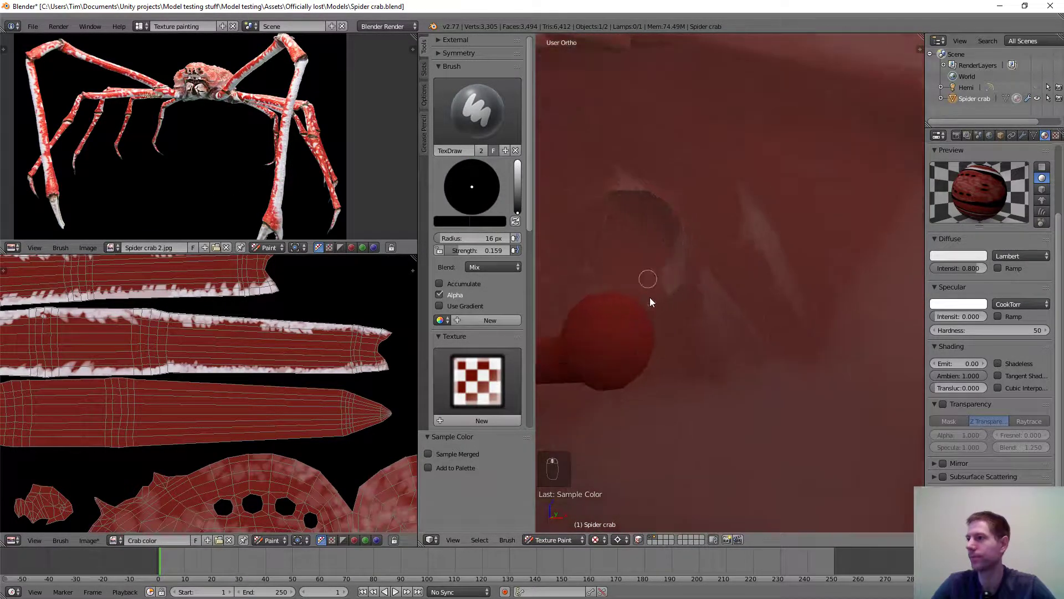
pyautogui.scroll(-2, 649, 298)
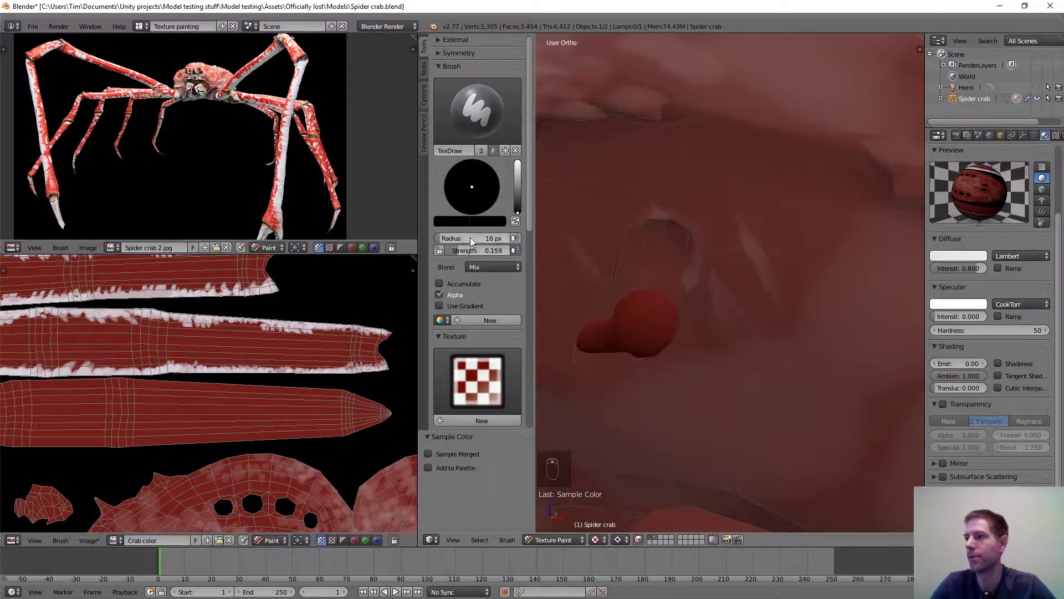
pyautogui.scroll(-4, 480, 236)
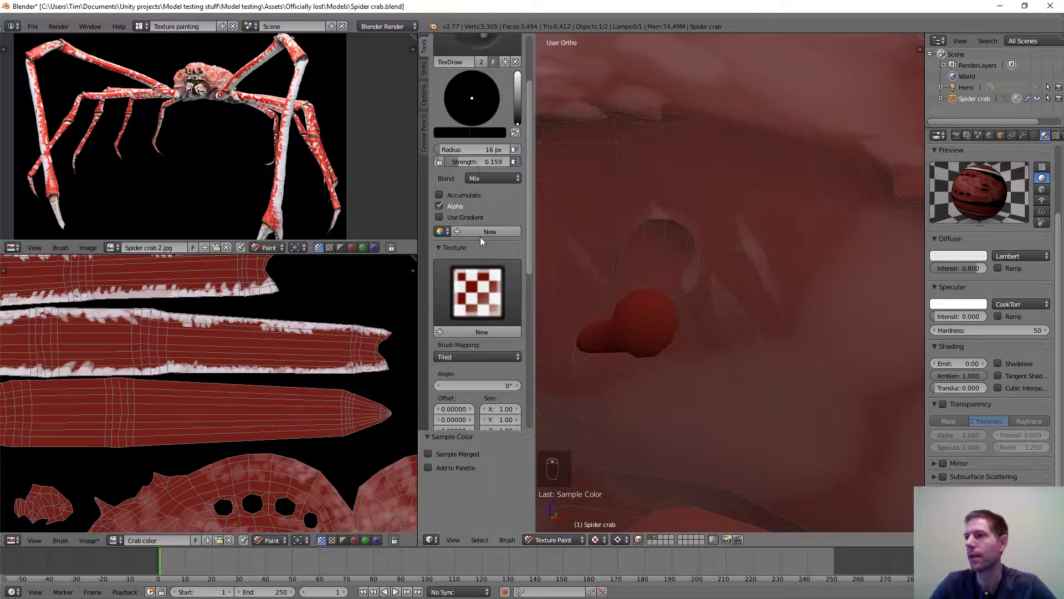
pyautogui.scroll(-9, 480, 237)
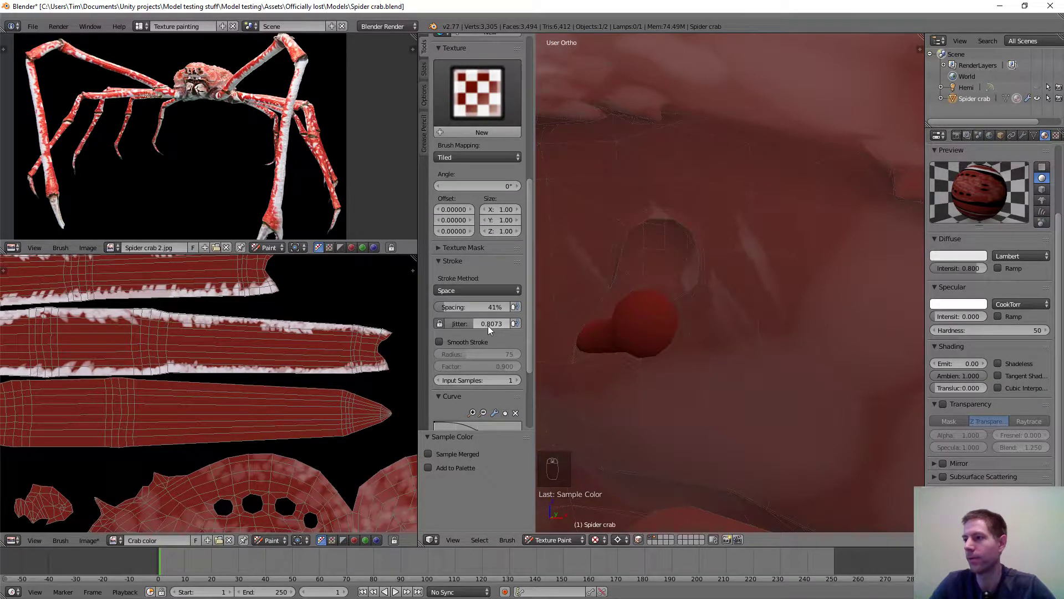
pyautogui.moveTo(475, 323); pyautogui.dragTo(441, 322)
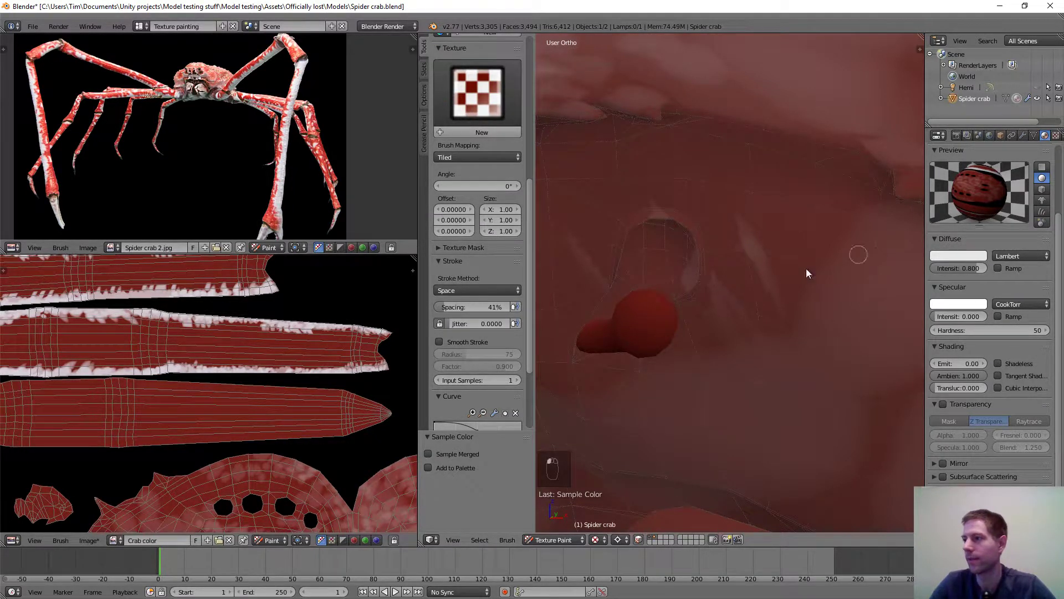
# Resample the black from the reference photo and raise the brush strength for opaque painting.
pyautogui.scroll(1, 701, 306)
pyautogui.press('s')
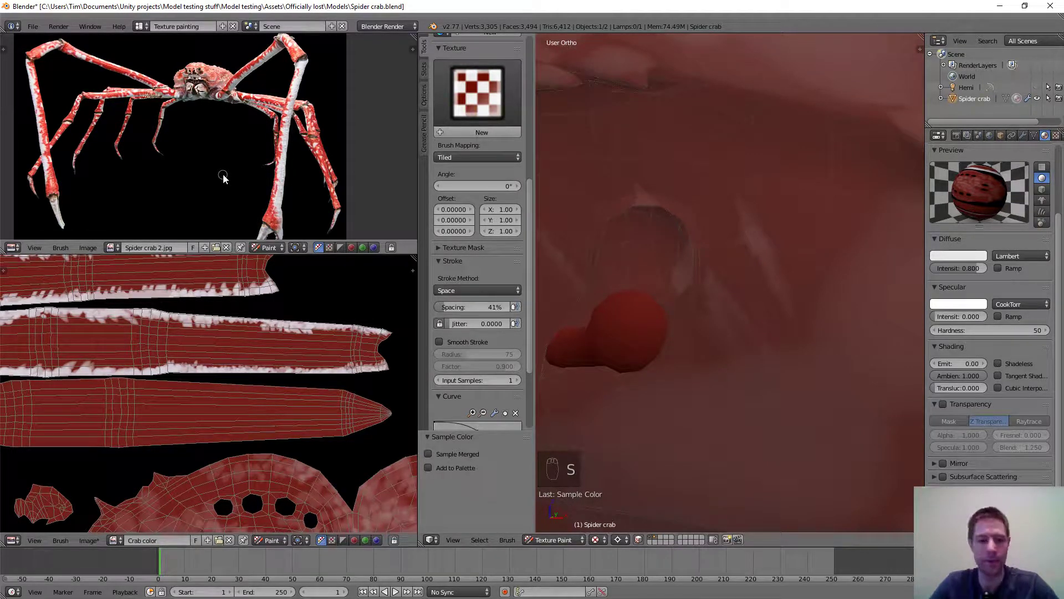
pyautogui.press('s')
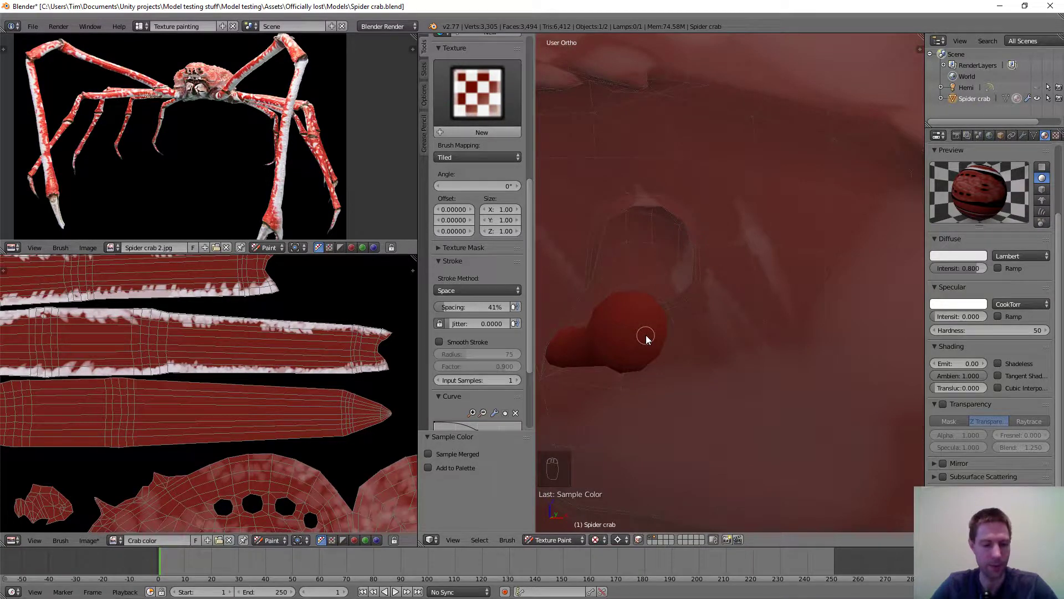
pyautogui.hotkey('shift', 'f')
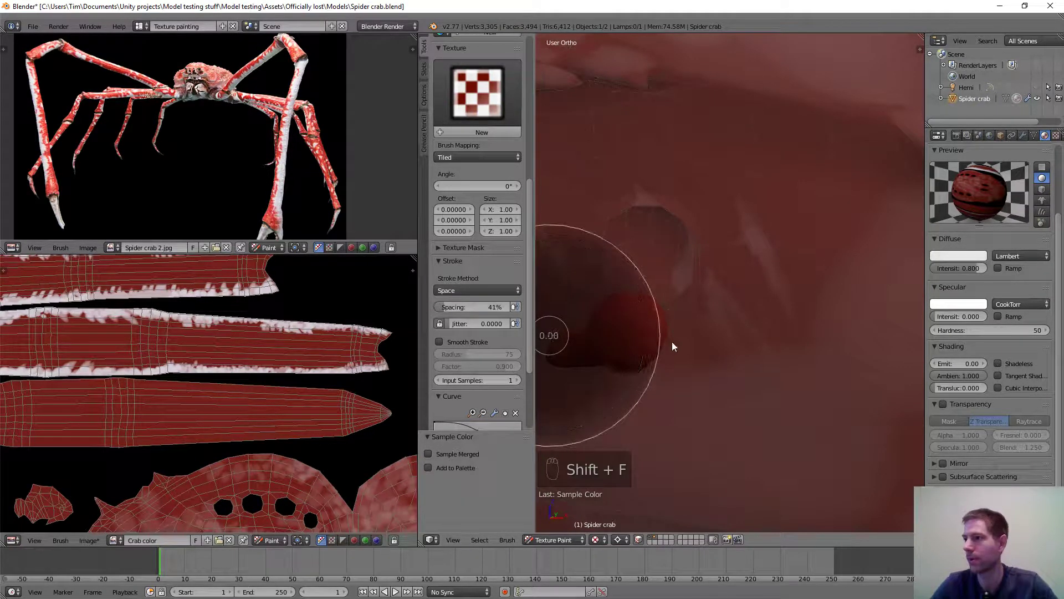
pyautogui.click(551, 335)
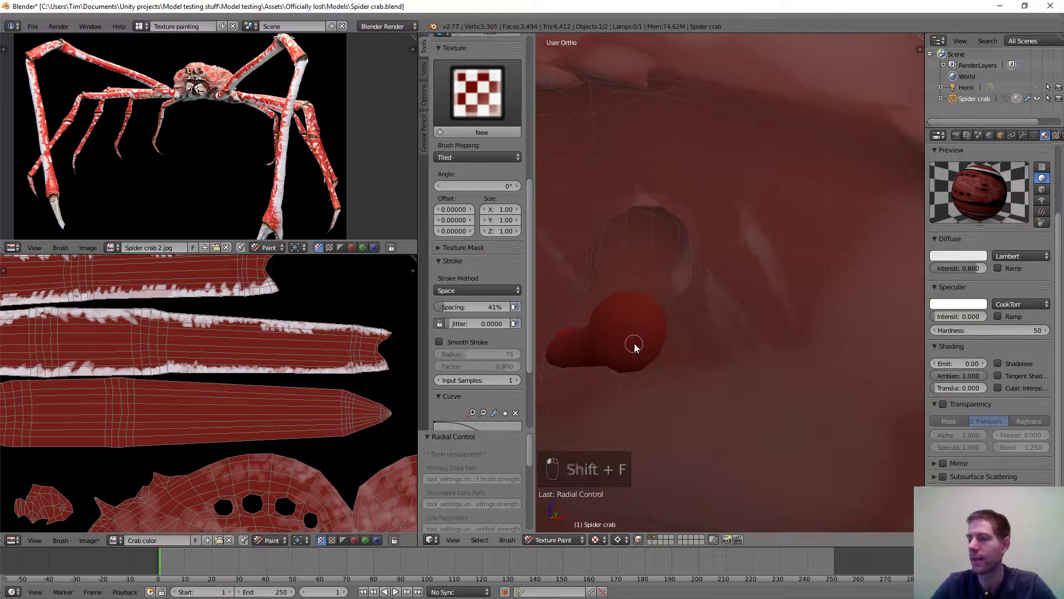
# Paint the rounded eyeball at the end of the eye stalk solid black, enlarging the brush to cover it.
pyautogui.scroll(-1, 633, 344)
pyautogui.moveTo(644, 348); pyautogui.dragTo(654, 349, button='middle')
pyautogui.keyDown('shift'); pyautogui.moveTo(743, 321); pyautogui.dragTo(587, 161, button='middle'); pyautogui.keyUp('shift')
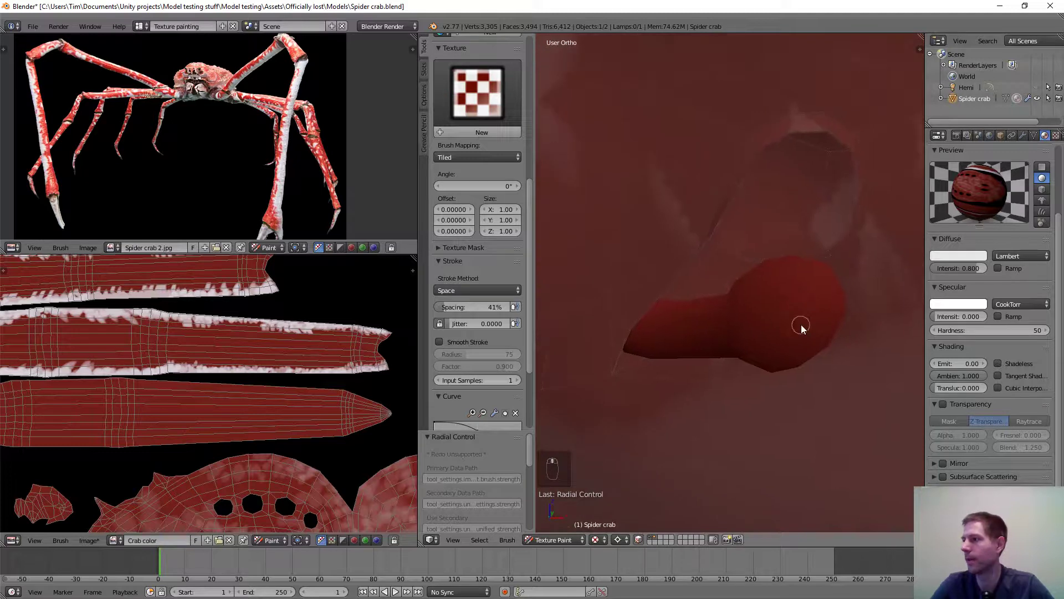
pyautogui.moveTo(794, 335)
pyautogui.mouseDown()
pyautogui.moveTo(791, 304)
pyautogui.moveTo(817, 333)
pyautogui.moveTo(774, 319)
pyautogui.mouseUp()
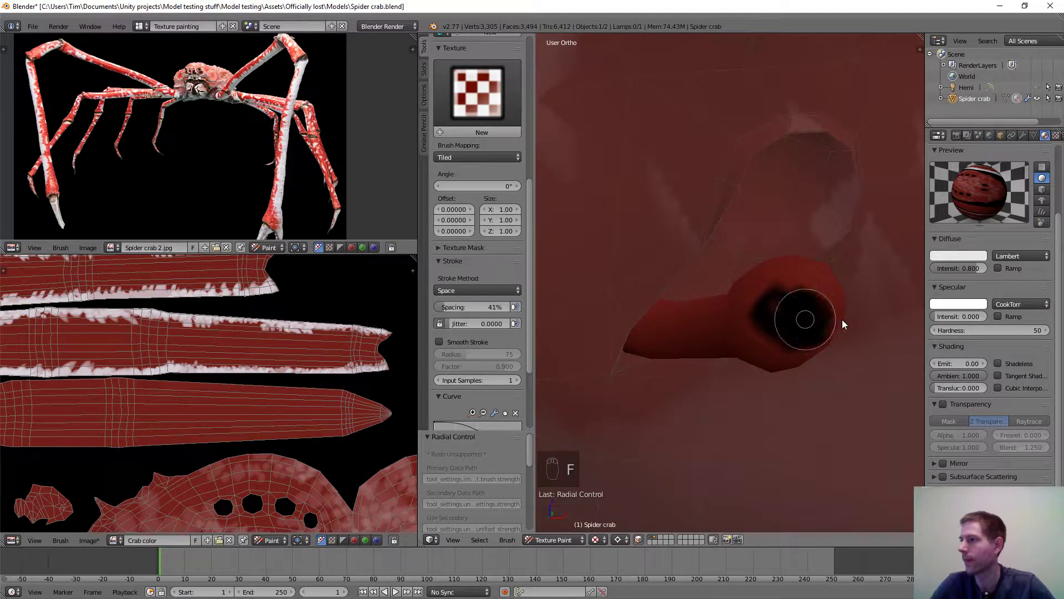
pyautogui.moveTo(843, 325)
pyautogui.mouseDown()
pyautogui.moveTo(823, 285)
pyautogui.moveTo(783, 282)
pyautogui.mouseUp()
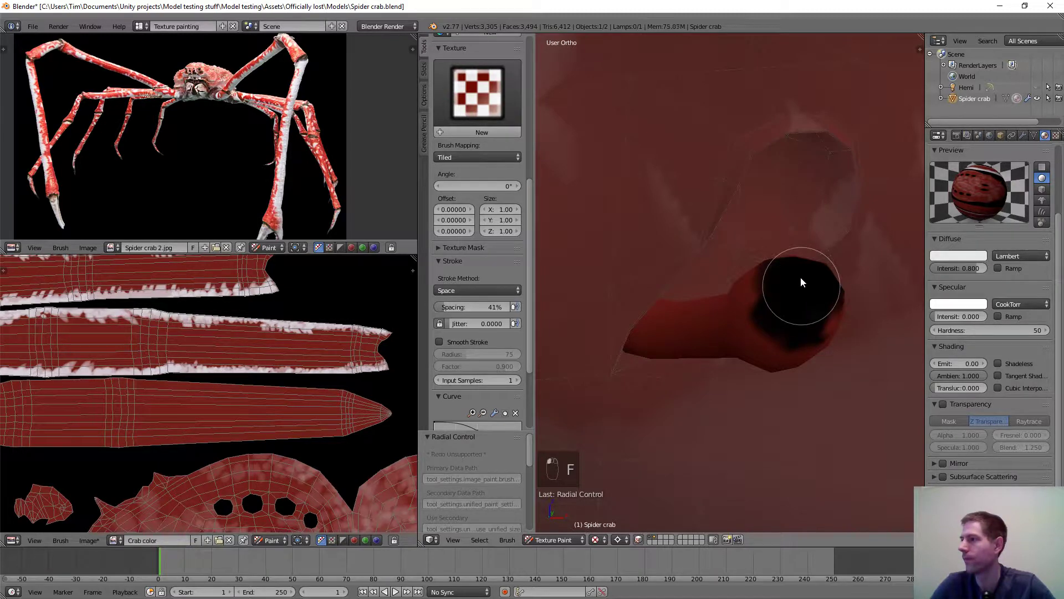
pyautogui.moveTo(793, 348)
pyautogui.mouseDown()
pyautogui.moveTo(769, 289)
pyautogui.moveTo(737, 297)
pyautogui.mouseUp()
# Paint the rounded end of the first eye stalk's UV island black in the Crab color image, using a smaller brush.
pyautogui.scroll(-5, 171, 415)
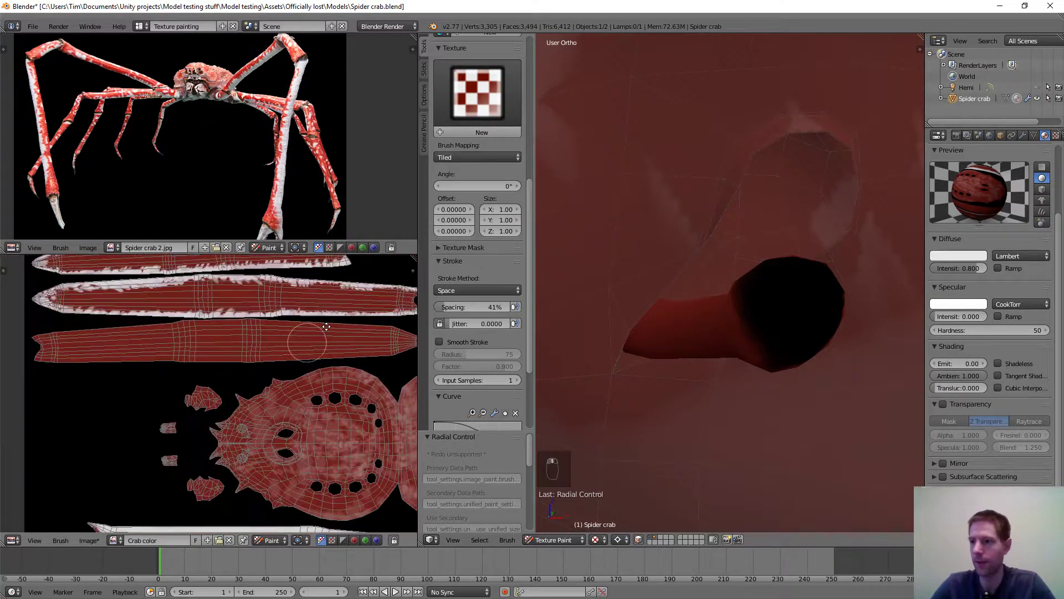
pyautogui.scroll(2, 225, 397)
pyautogui.scroll(6, 230, 399)
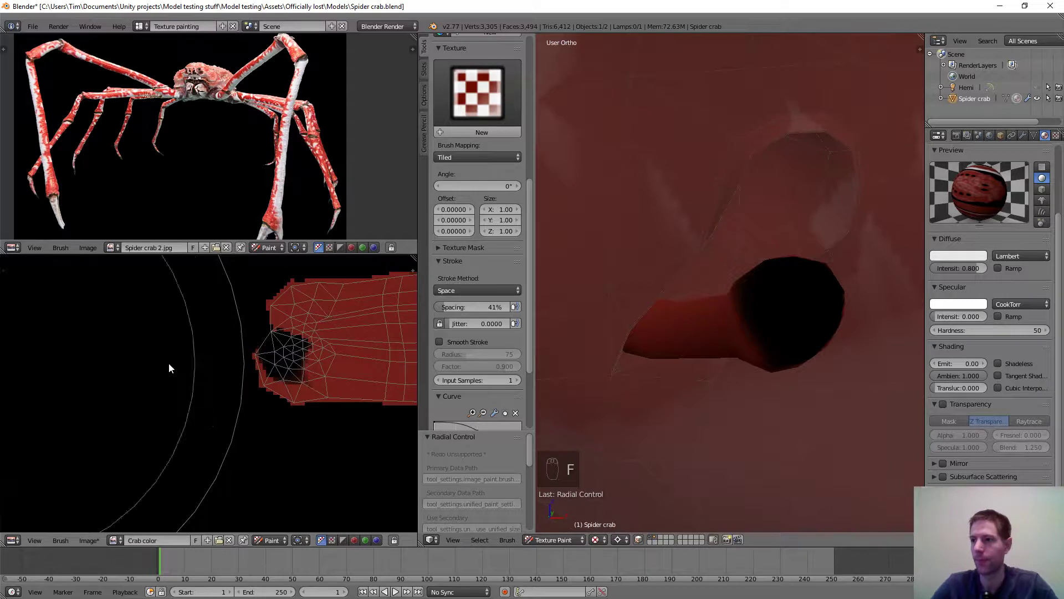
pyautogui.press('f')
pyautogui.press('f')
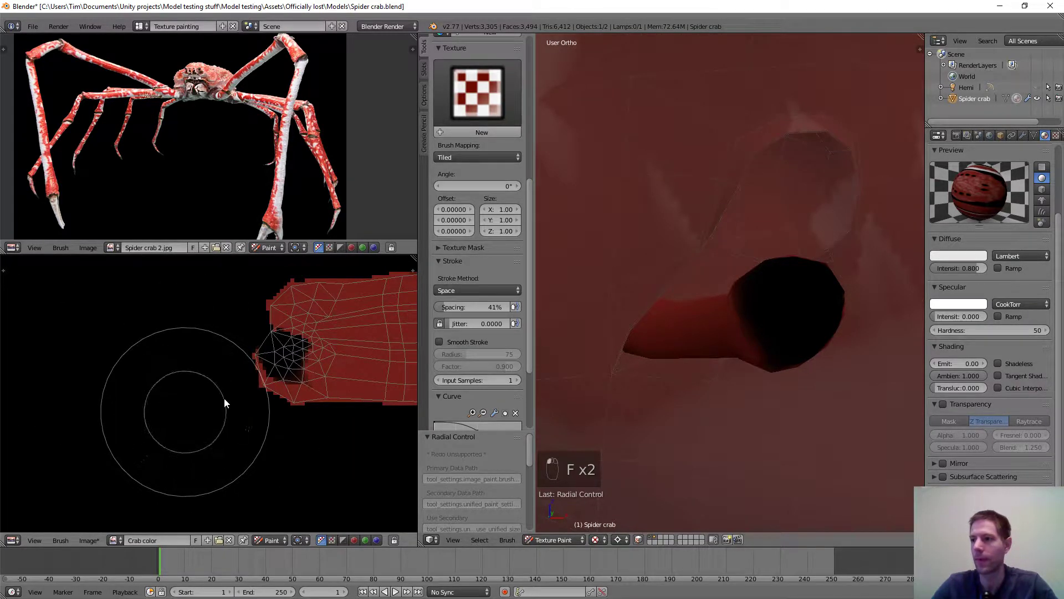
pyautogui.click(221, 397)
pyautogui.moveTo(251, 373)
pyautogui.mouseDown()
pyautogui.moveTo(288, 388)
pyautogui.moveTo(275, 299)
pyautogui.moveTo(302, 289)
pyautogui.moveTo(308, 273)
pyautogui.moveTo(287, 315)
pyautogui.mouseUp()
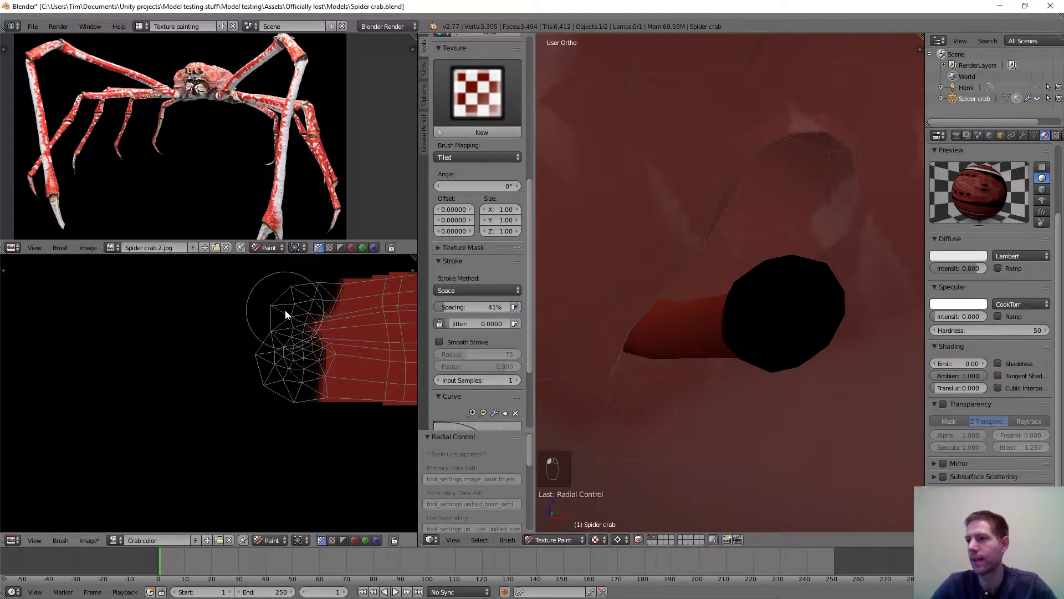
# Extend the black along the uneven red boundary on the first eye's UV island, resizing the brush for the finer areas.
pyautogui.scroll(4, 263, 373)
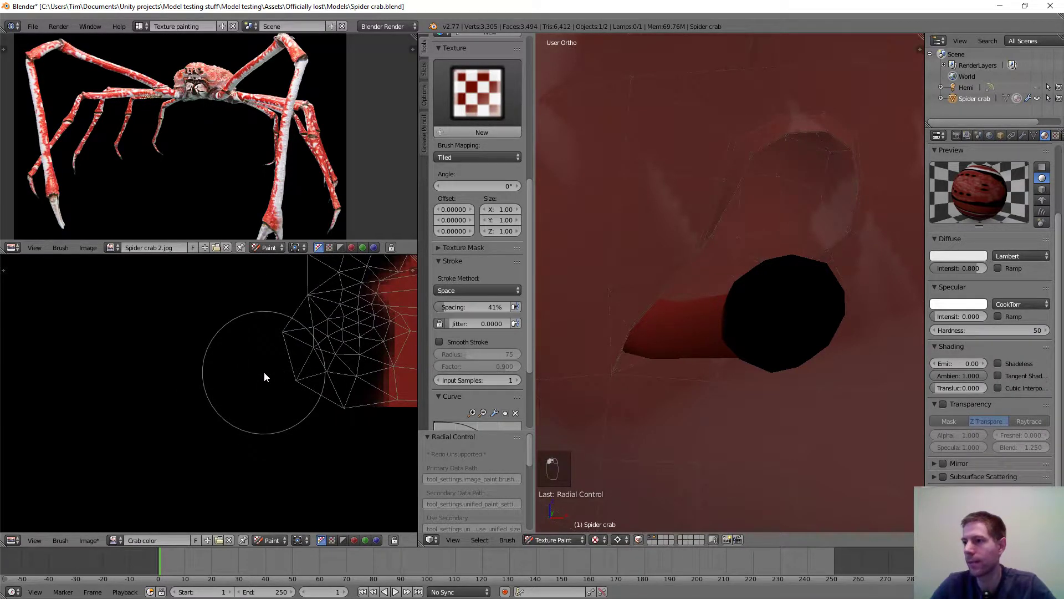
pyautogui.moveTo(279, 367)
pyautogui.mouseDown(button='middle')
pyautogui.moveTo(316, 364)
pyautogui.moveTo(104, 397)
pyautogui.moveTo(141, 391)
pyautogui.mouseUp(button='middle')
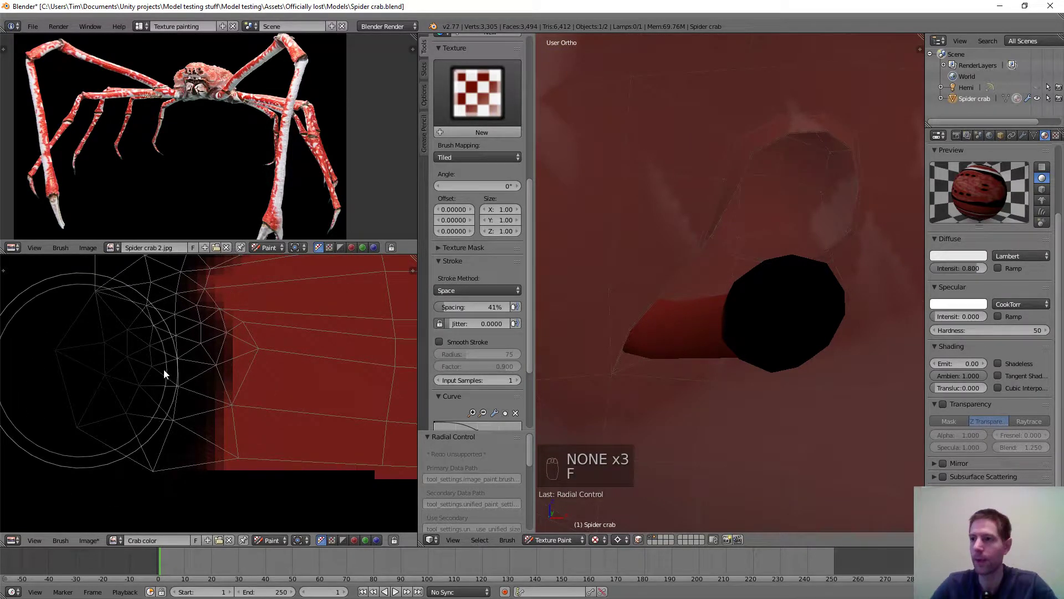
pyautogui.press('f')
pyautogui.moveTo(187, 337)
pyautogui.mouseDown()
pyautogui.moveTo(216, 357)
pyautogui.moveTo(192, 403)
pyautogui.moveTo(204, 391)
pyautogui.moveTo(193, 420)
pyautogui.moveTo(201, 458)
pyautogui.moveTo(183, 387)
pyautogui.moveTo(190, 355)
pyautogui.moveTo(151, 332)
pyautogui.mouseUp()
pyautogui.scroll(-1, 150, 328)
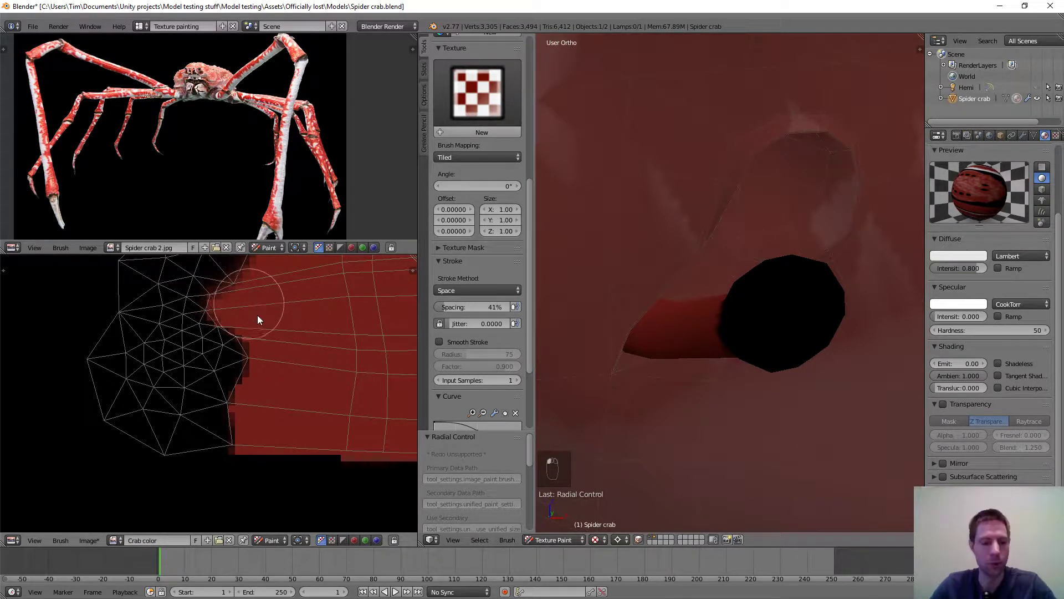
pyautogui.scroll(4, 267, 388)
pyautogui.moveTo(267, 397)
pyautogui.mouseDown()
pyautogui.moveTo(251, 373)
pyautogui.moveTo(279, 357)
pyautogui.moveTo(296, 310)
pyautogui.mouseUp()
pyautogui.scroll(-3, 814, 332)
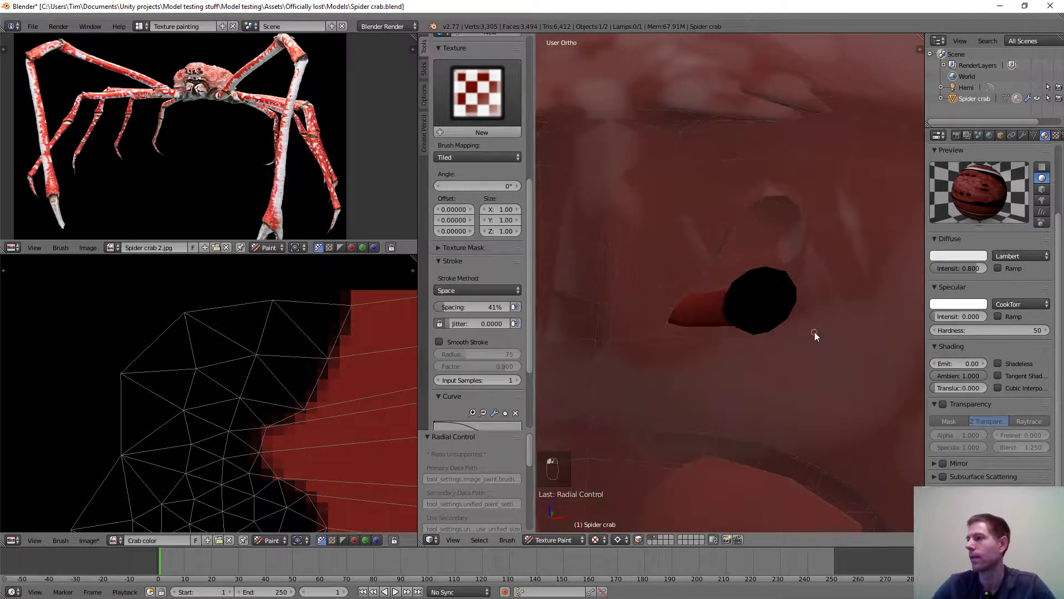
# Check the first eye on the model from several angles and even out the black-to-red boundary on its UV island.
pyautogui.moveTo(814, 331); pyautogui.dragTo(790, 315, button='middle')
pyautogui.scroll(-4, 786, 300)
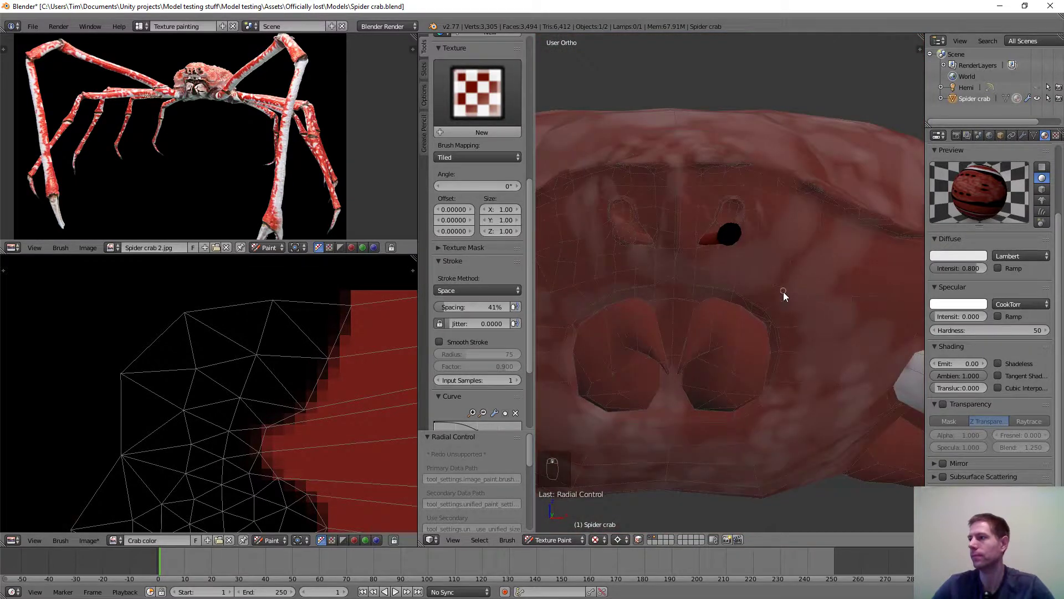
pyautogui.press('KP_Decimal')
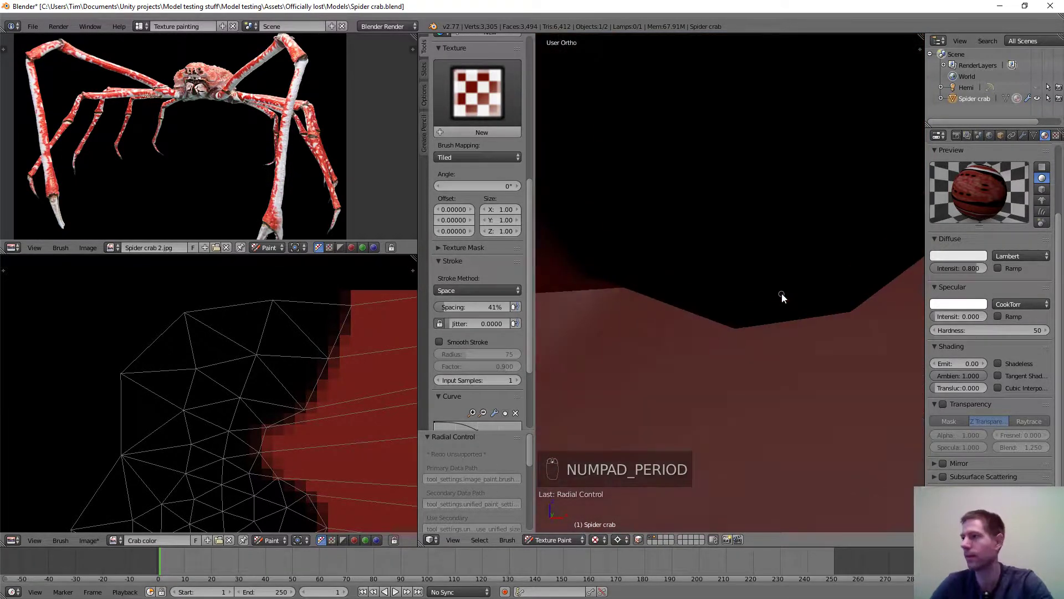
pyautogui.scroll(-3, 756, 312)
pyautogui.scroll(-2, 767, 334)
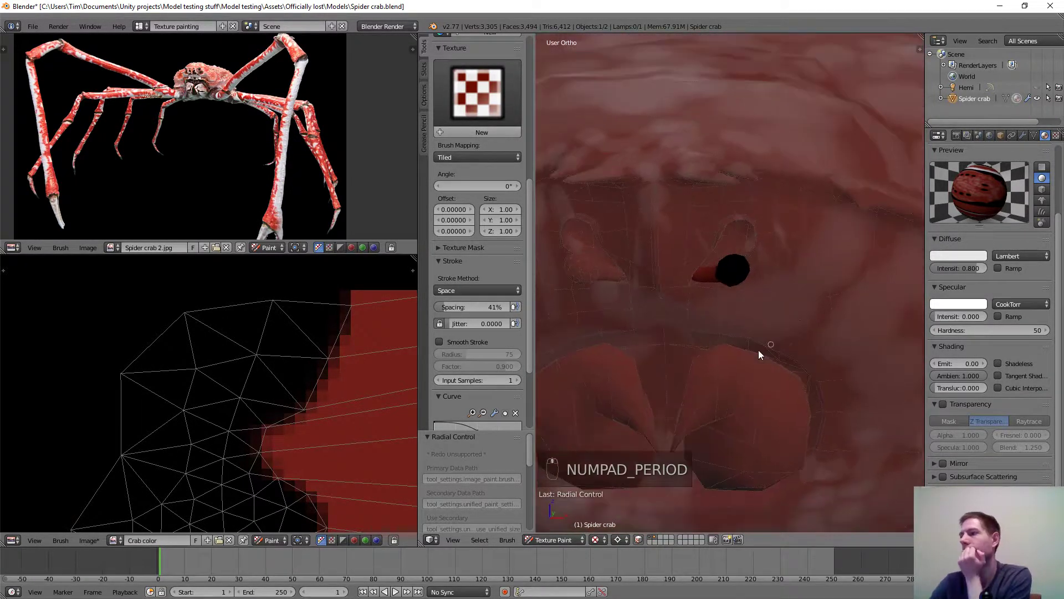
pyautogui.moveTo(760, 351); pyautogui.dragTo(803, 252, button='middle')
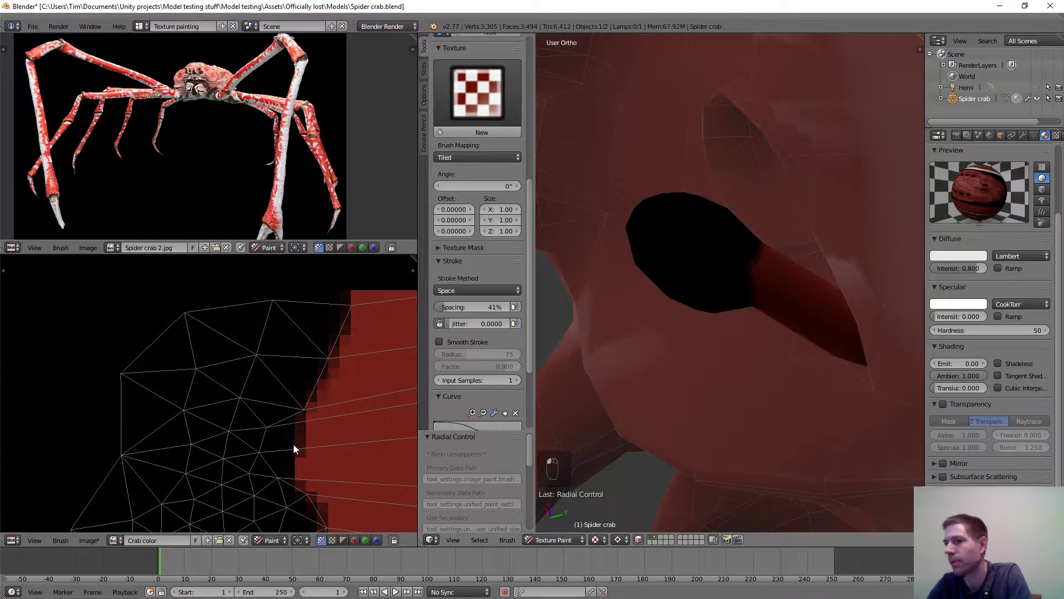
pyautogui.scroll(-2, 283, 450)
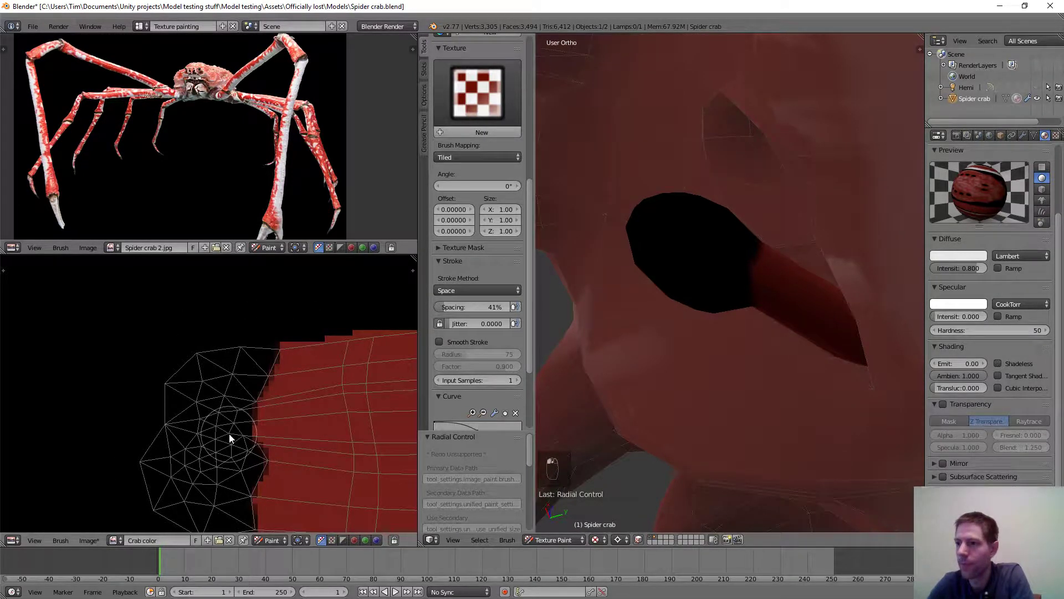
pyautogui.scroll(-4, 771, 288)
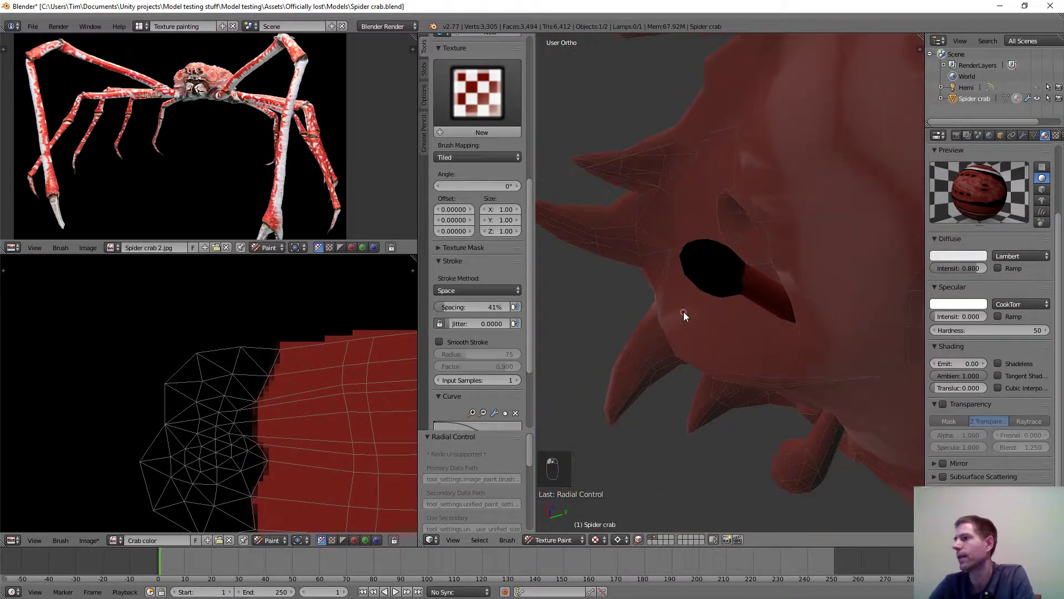
pyautogui.moveTo(683, 311); pyautogui.dragTo(775, 332, button='middle')
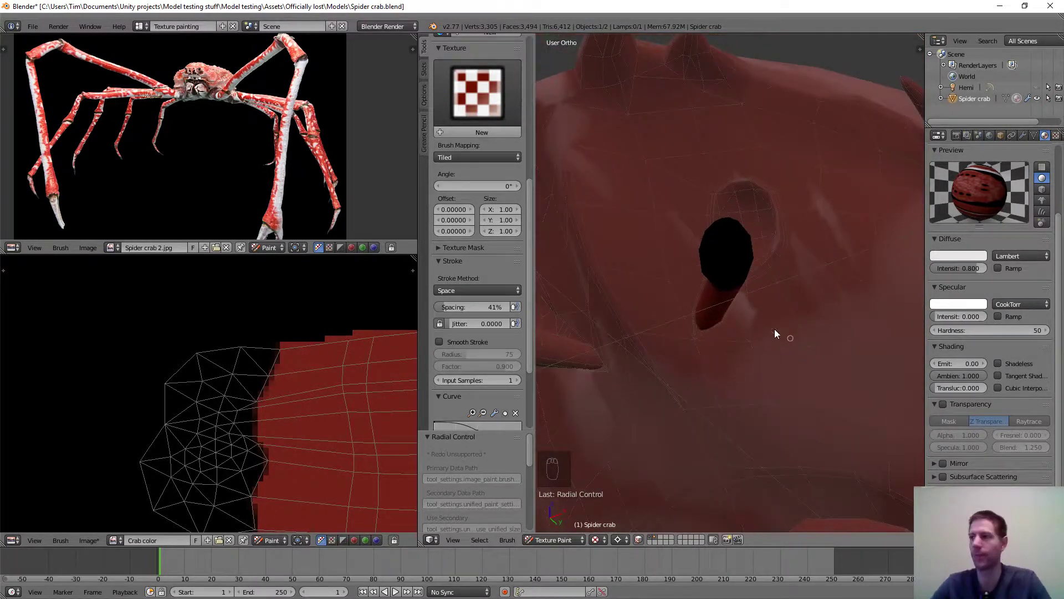
# Clear the face selection mask and select only the linked faces of the other, still red eye stalk.
pyautogui.scroll(-3, 775, 332)
pyautogui.scroll(-4, 204, 447)
pyautogui.moveTo(205, 465); pyautogui.dragTo(297, 296, button='middle')
pyautogui.scroll(-3, 302, 421)
pyautogui.scroll(2, 278, 442)
pyautogui.moveTo(281, 409); pyautogui.dragTo(281, 308, button='middle')
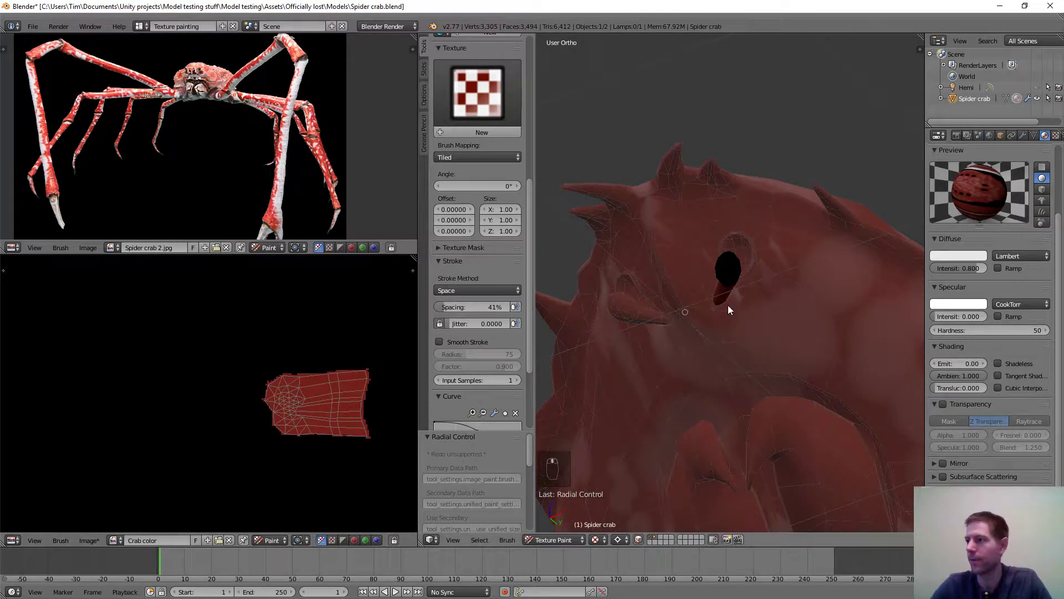
pyautogui.moveTo(729, 309); pyautogui.dragTo(677, 316, button='middle')
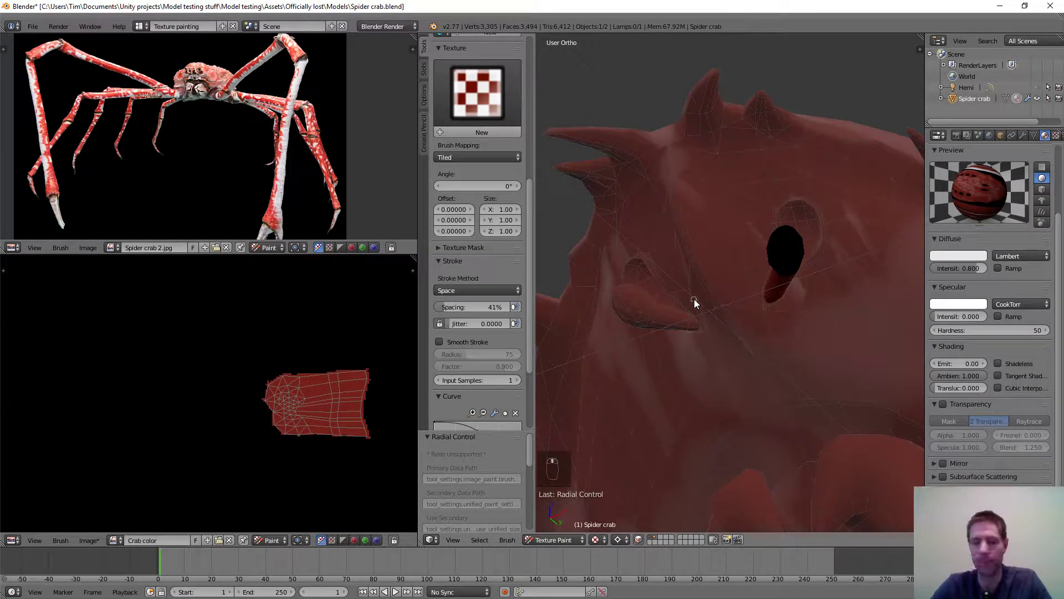
pyautogui.press('a')
pyautogui.press('l')
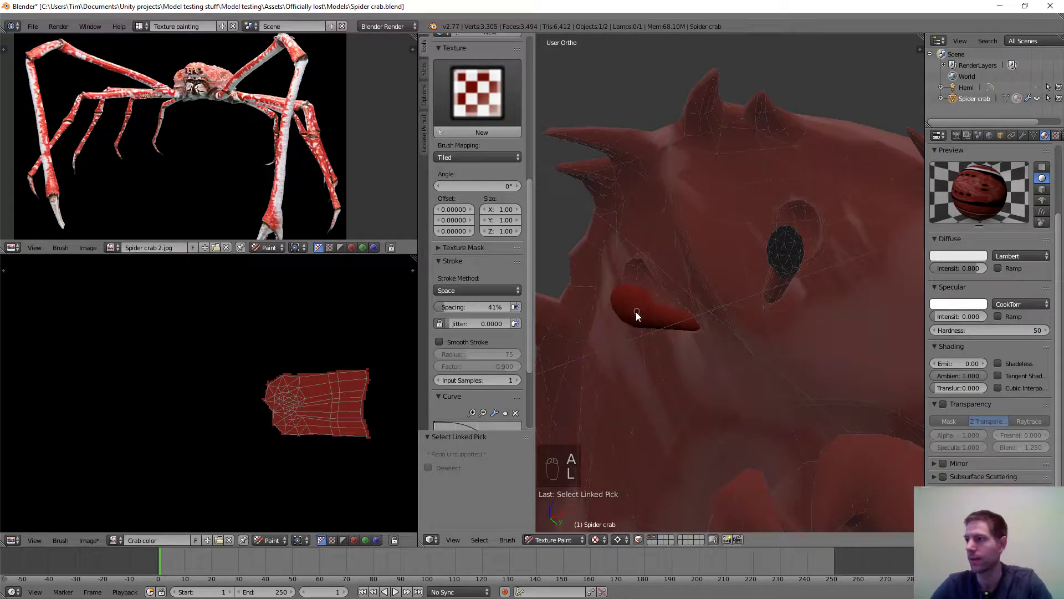
# Paint the rounded end of the second eye stalk's UV island black, adjusting the brush size to cover it.
pyautogui.keyDown('ctrl'); pyautogui.moveTo(272, 419); pyautogui.dragTo(329, 401, button='middle'); pyautogui.keyUp('ctrl')
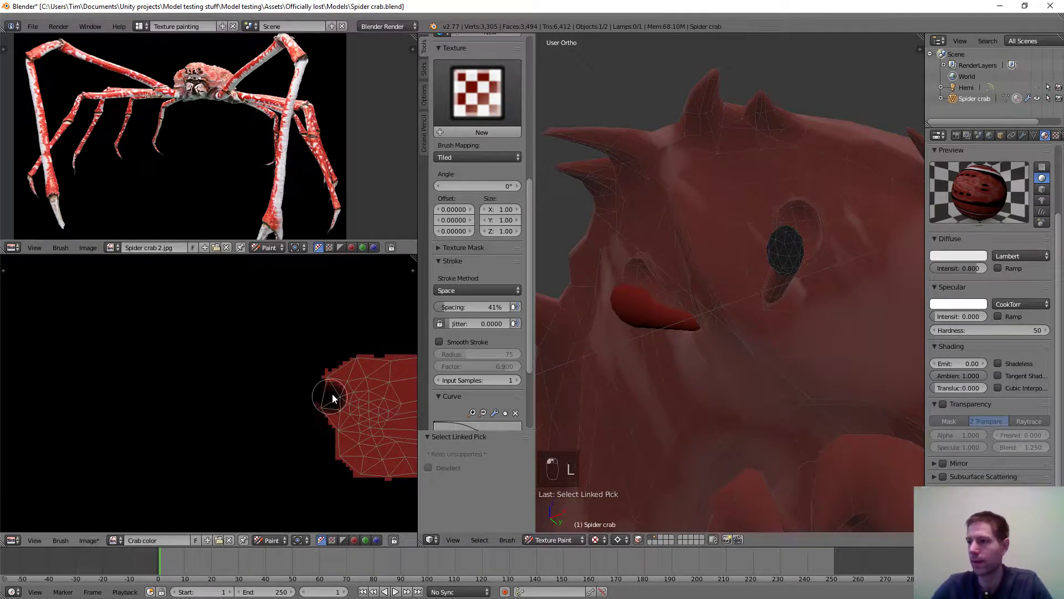
pyautogui.moveTo(332, 394); pyautogui.dragTo(338, 371)
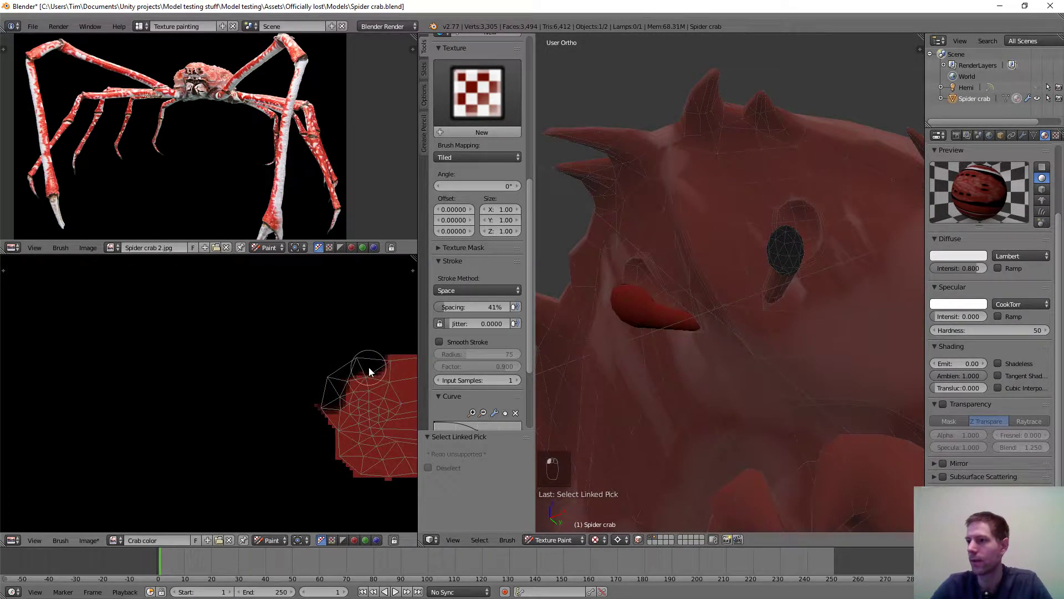
pyautogui.press('f')
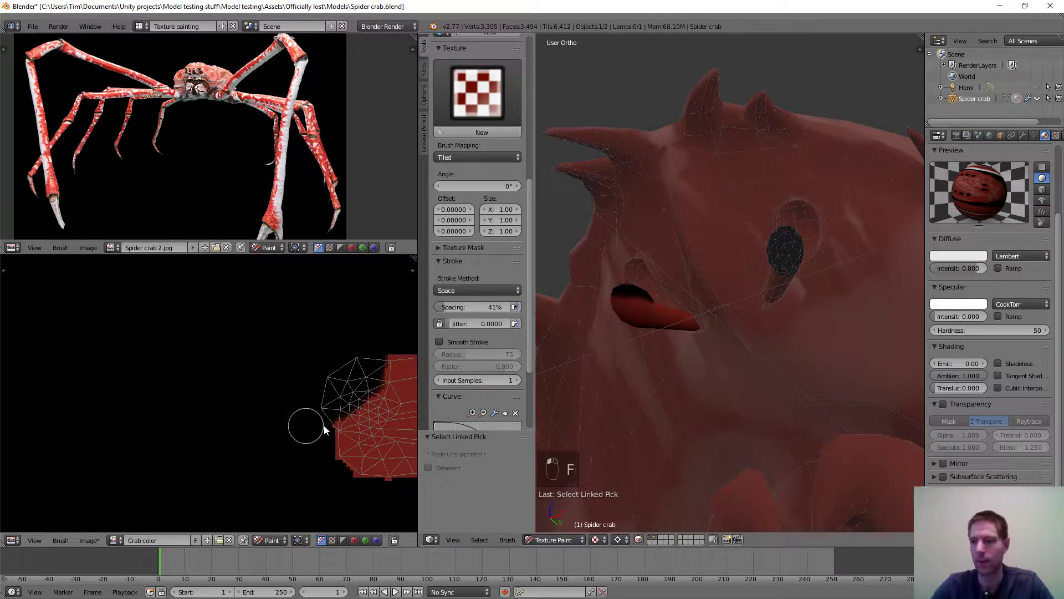
pyautogui.click(352, 438)
pyautogui.moveTo(340, 452)
pyautogui.mouseDown()
pyautogui.moveTo(365, 480)
pyautogui.moveTo(332, 450)
pyautogui.moveTo(348, 398)
pyautogui.moveTo(335, 404)
pyautogui.mouseUp()
pyautogui.press('f')
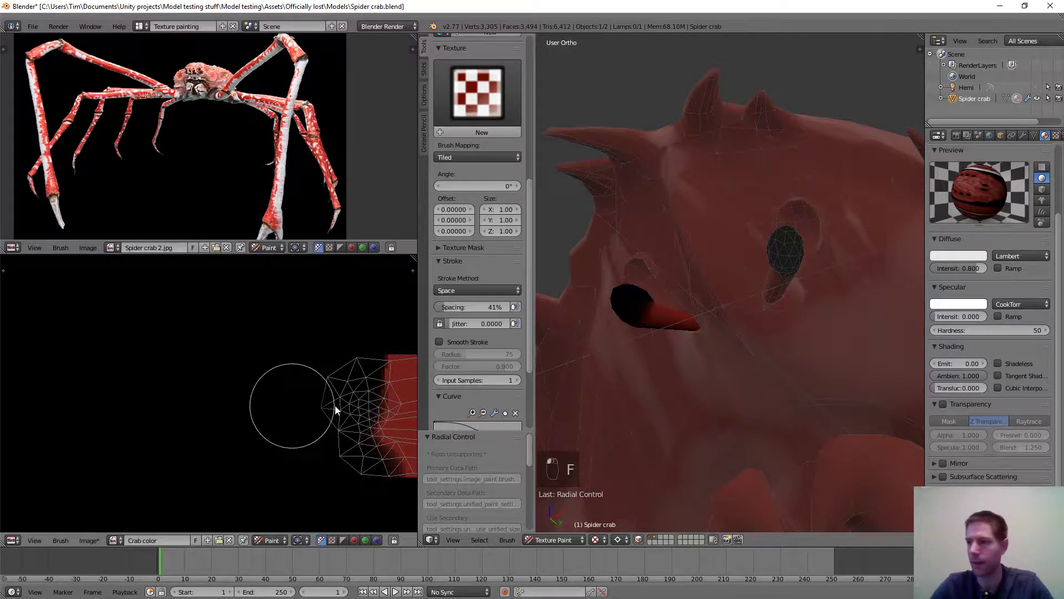
pyautogui.click(321, 401)
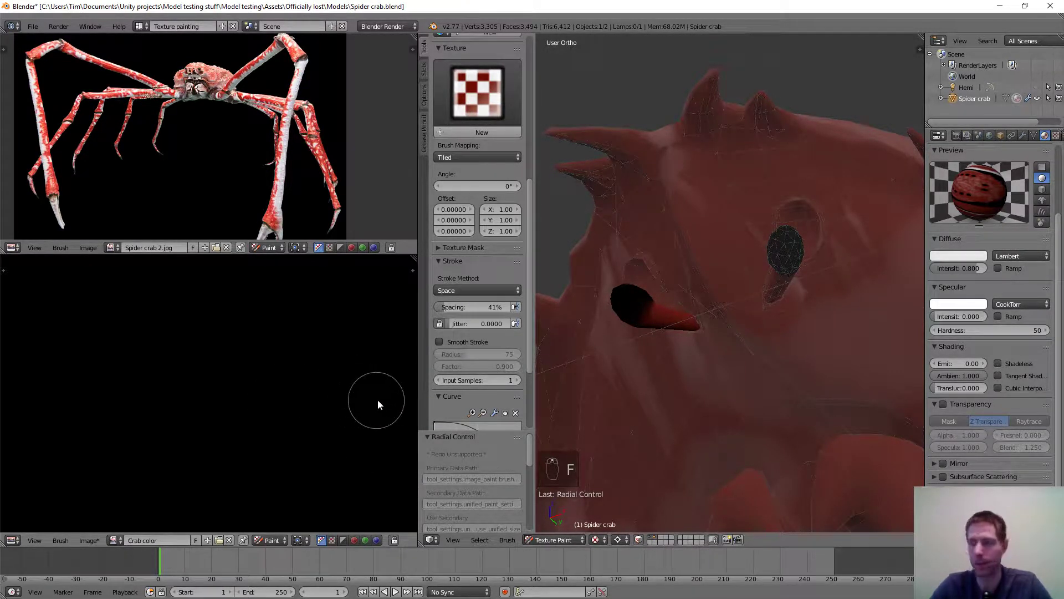
# Refine the black-to-red boundary on the second eye's UV island so the black covers the whole eyeball, matching the first eye.
pyautogui.moveTo(377, 400)
pyautogui.mouseDown(button='middle')
pyautogui.moveTo(266, 388)
pyautogui.moveTo(361, 370)
pyautogui.moveTo(165, 381)
pyautogui.moveTo(152, 408)
pyautogui.mouseUp(button='middle')
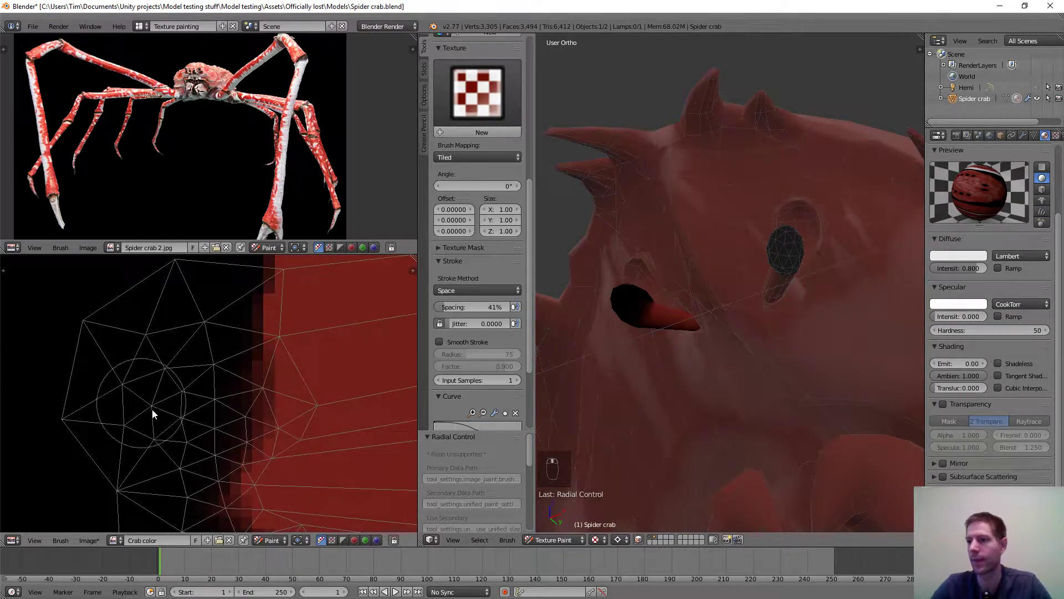
pyautogui.moveTo(266, 417)
pyautogui.mouseDown()
pyautogui.moveTo(270, 400)
pyautogui.moveTo(278, 406)
pyautogui.moveTo(240, 332)
pyautogui.moveTo(248, 280)
pyautogui.mouseUp()
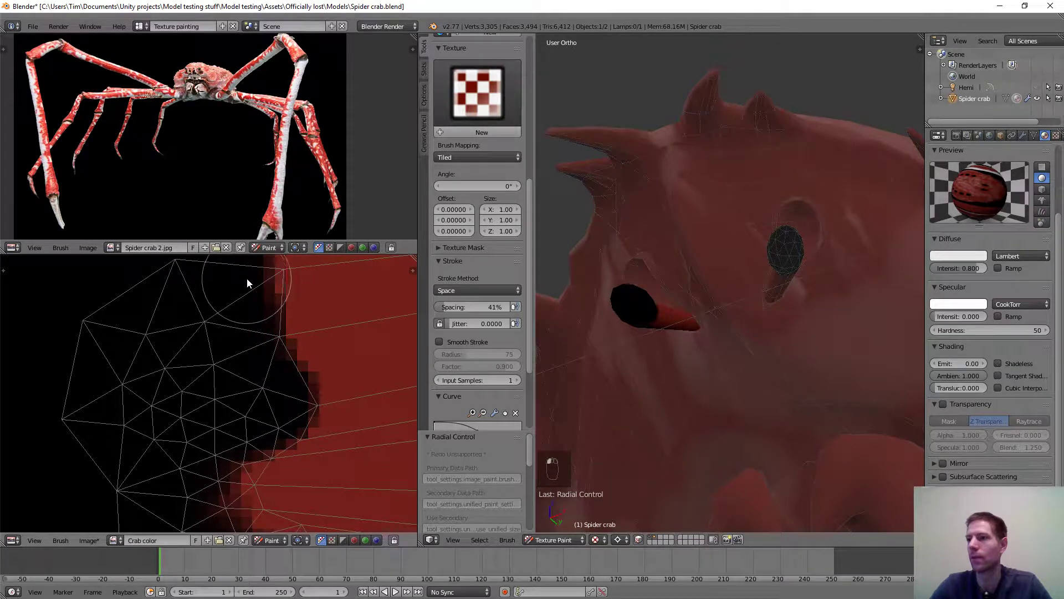
pyautogui.scroll(-2, 209, 448)
pyautogui.moveTo(225, 451); pyautogui.dragTo(239, 370, button='middle')
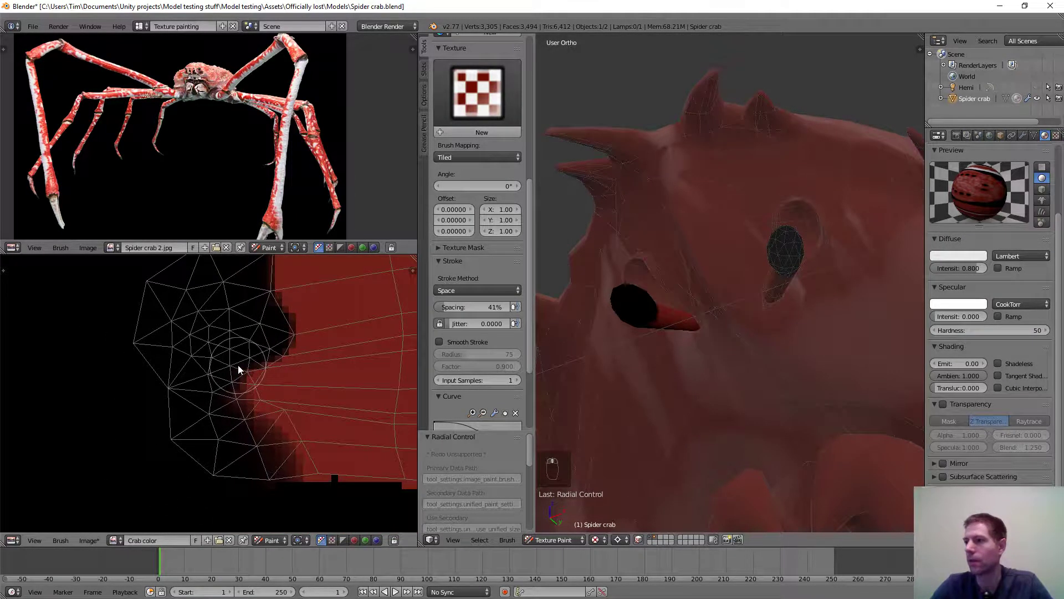
pyautogui.moveTo(638, 354); pyautogui.dragTo(810, 380, button='middle')
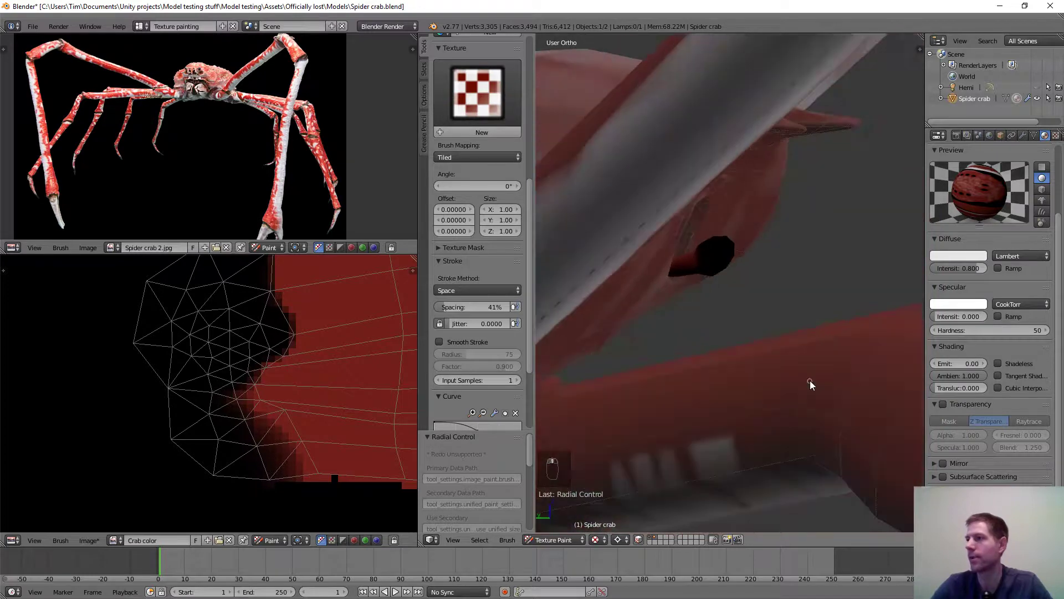
pyautogui.scroll(5, 706, 287)
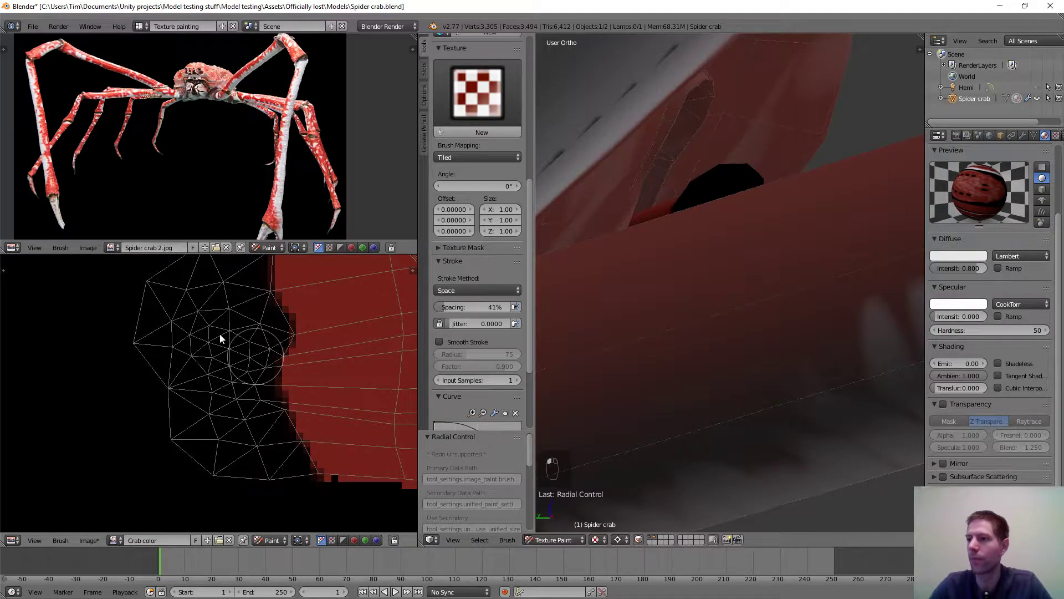
pyautogui.scroll(-6, 274, 354)
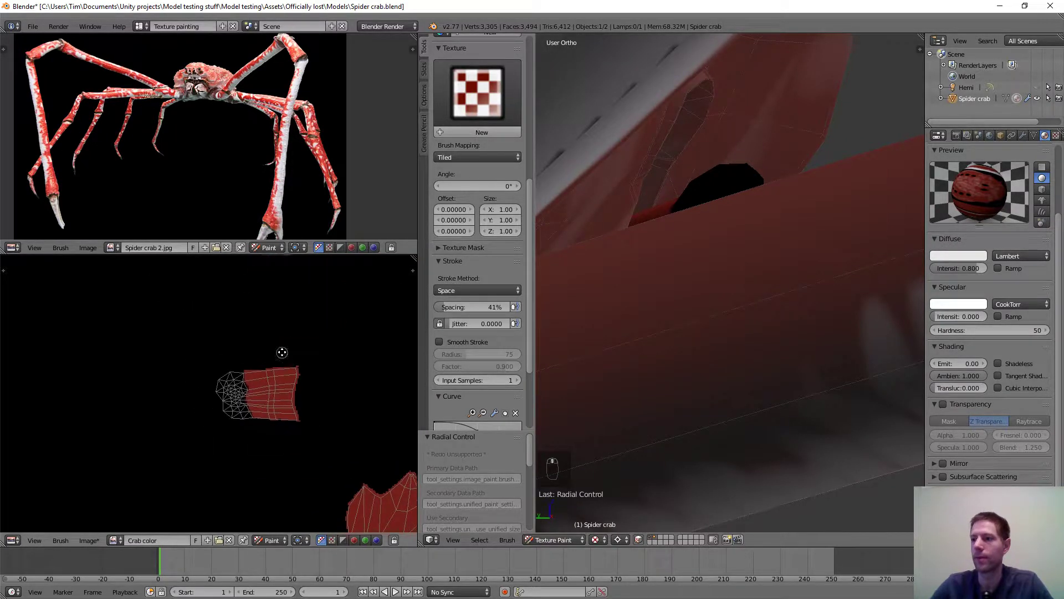
pyautogui.moveTo(282, 353); pyautogui.dragTo(312, 401, button='middle')
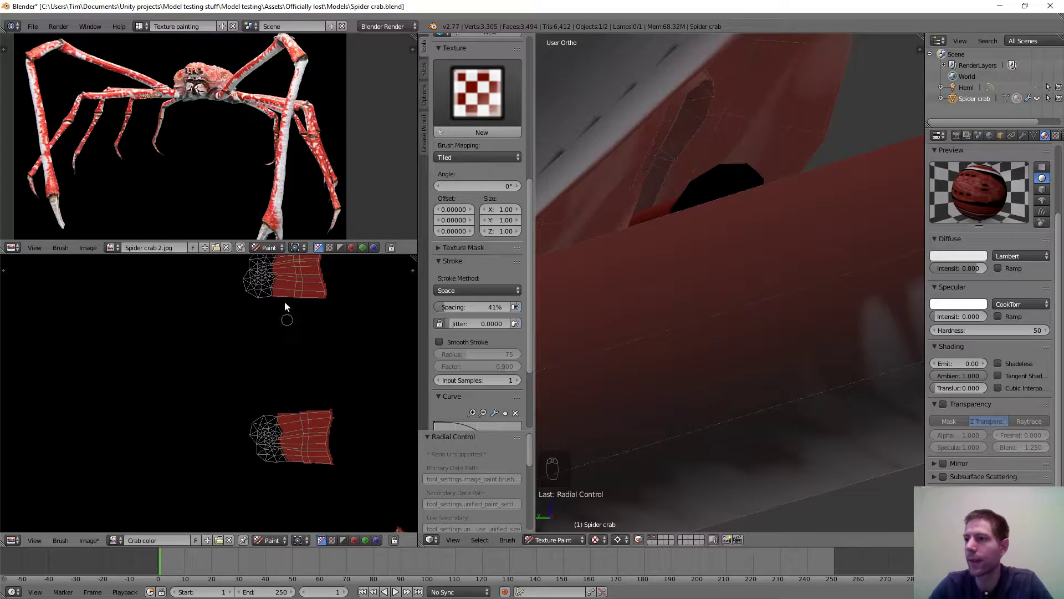
pyautogui.scroll(-1, 305, 313)
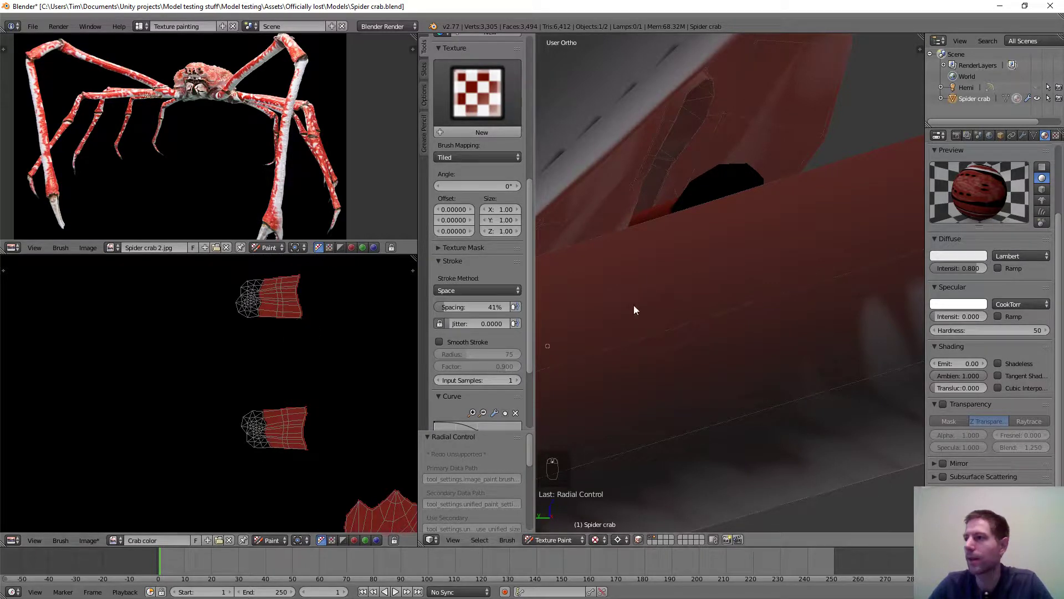
# Clear the eye stalk's face selection and switch the crab from Texture Paint to Object Mode.
pyautogui.scroll(-4, 756, 271)
pyautogui.moveTo(800, 255)
pyautogui.mouseDown(button='middle')
pyautogui.moveTo(711, 282)
pyautogui.moveTo(620, 247)
pyautogui.moveTo(789, 258)
pyautogui.mouseUp(button='middle')
pyautogui.press('a')
pyautogui.scroll(-3, 776, 268)
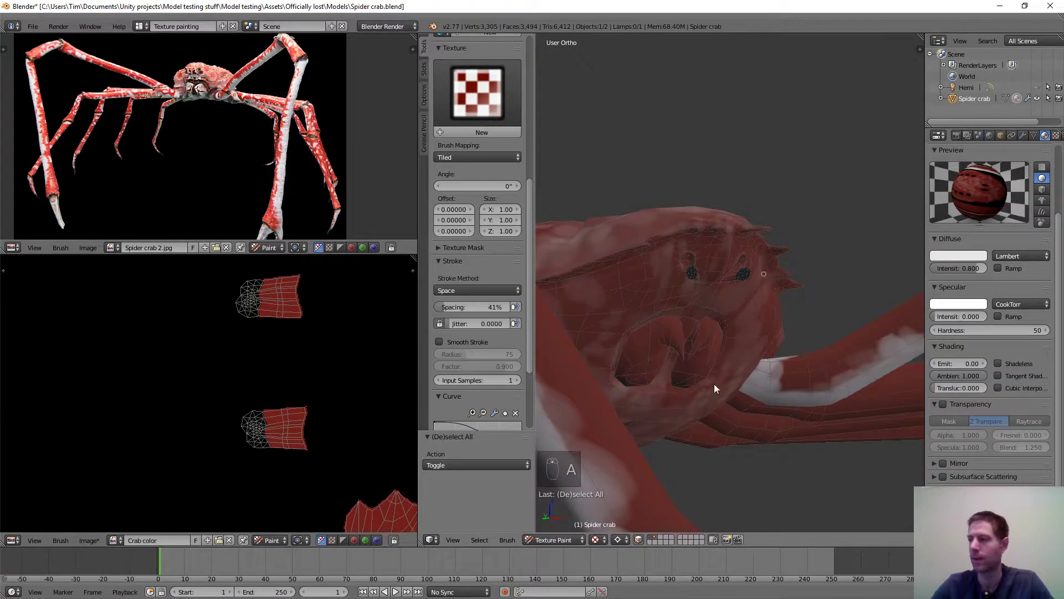
pyautogui.click(560, 541)
pyautogui.click(554, 526)
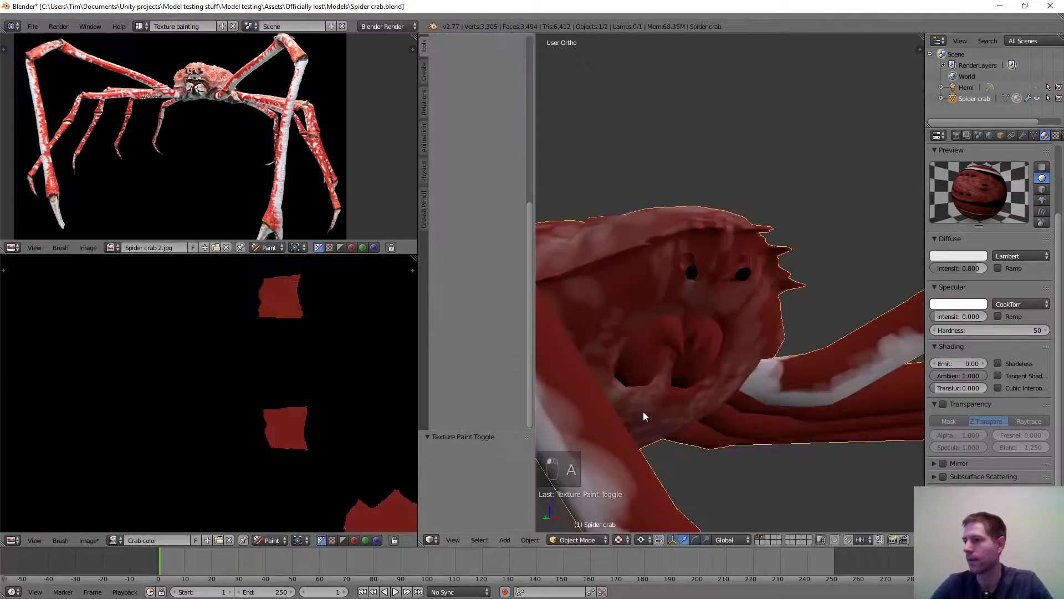
# Deselect the crab and review its painted face, eyes and shell from the front.
pyautogui.moveTo(643, 411)
pyautogui.mouseDown(button='middle')
pyautogui.moveTo(756, 368)
pyautogui.moveTo(699, 404)
pyautogui.moveTo(773, 335)
pyautogui.moveTo(772, 379)
pyautogui.moveTo(680, 335)
pyautogui.moveTo(562, 339)
pyautogui.moveTo(576, 372)
pyautogui.moveTo(800, 369)
pyautogui.moveTo(804, 287)
pyautogui.mouseUp(button='middle')
pyautogui.press('a')
pyautogui.scroll(6, 767, 298)
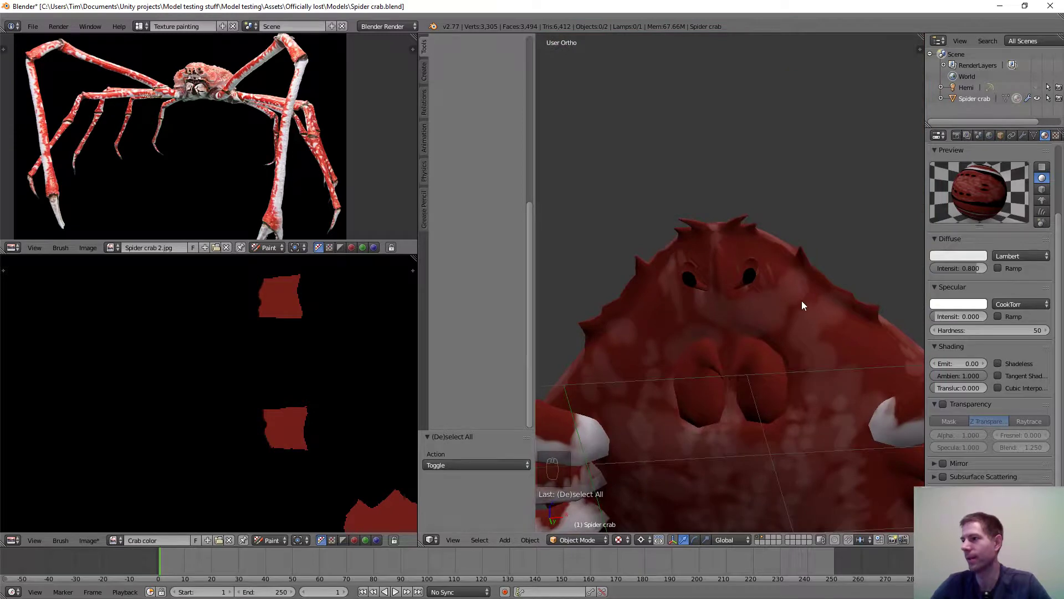
pyautogui.scroll(2, 760, 288)
pyautogui.scroll(-4, 768, 330)
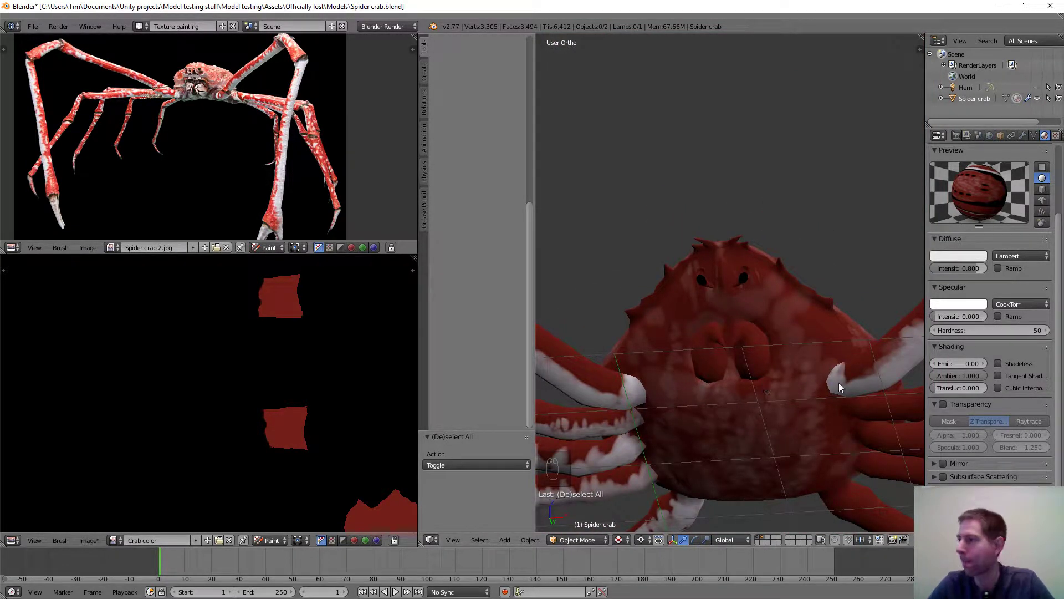
# Examine the painted crab as a whole and the mottled markings on its legs, claw arms and upper shell.
pyautogui.scroll(-2, 773, 399)
pyautogui.scroll(4, 773, 337)
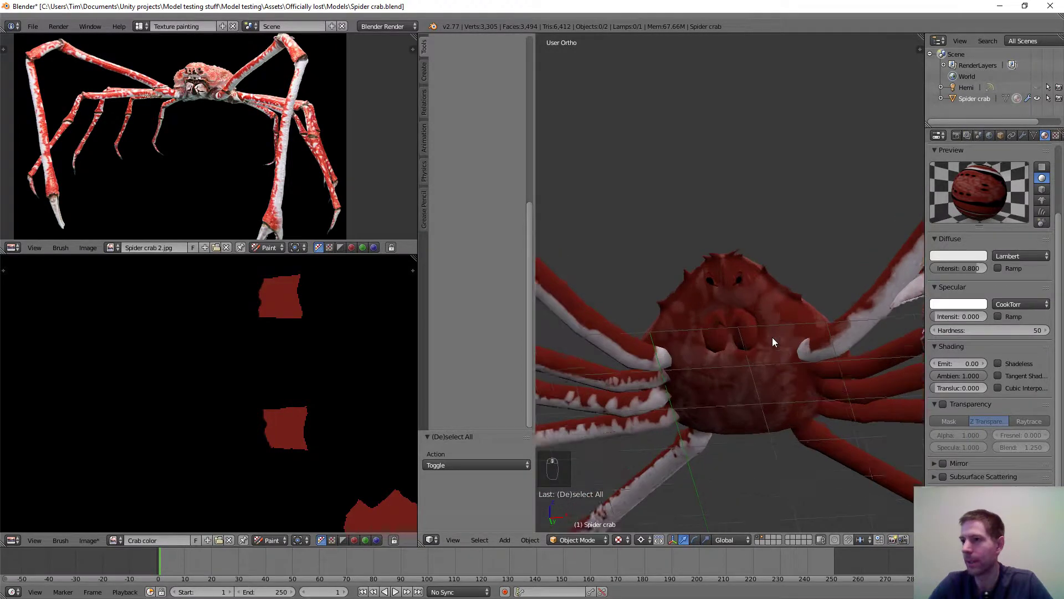
pyautogui.scroll(-3, 789, 304)
pyautogui.scroll(2, 788, 304)
pyautogui.scroll(-3, 788, 304)
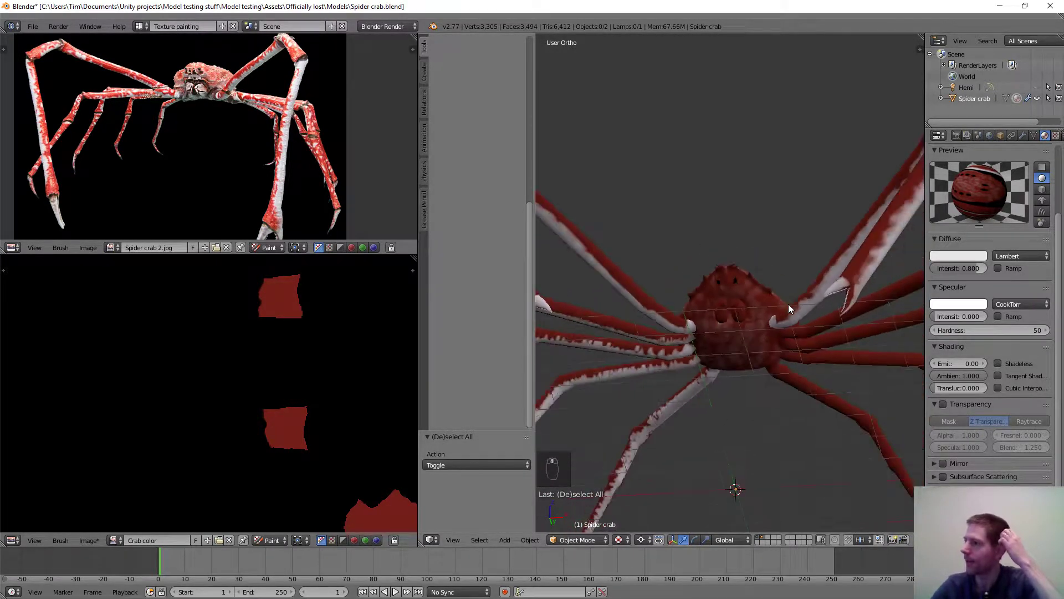
pyautogui.moveTo(788, 304); pyautogui.dragTo(767, 373, button='middle')
pyautogui.scroll(3, 721, 308)
pyautogui.scroll(-4, 722, 308)
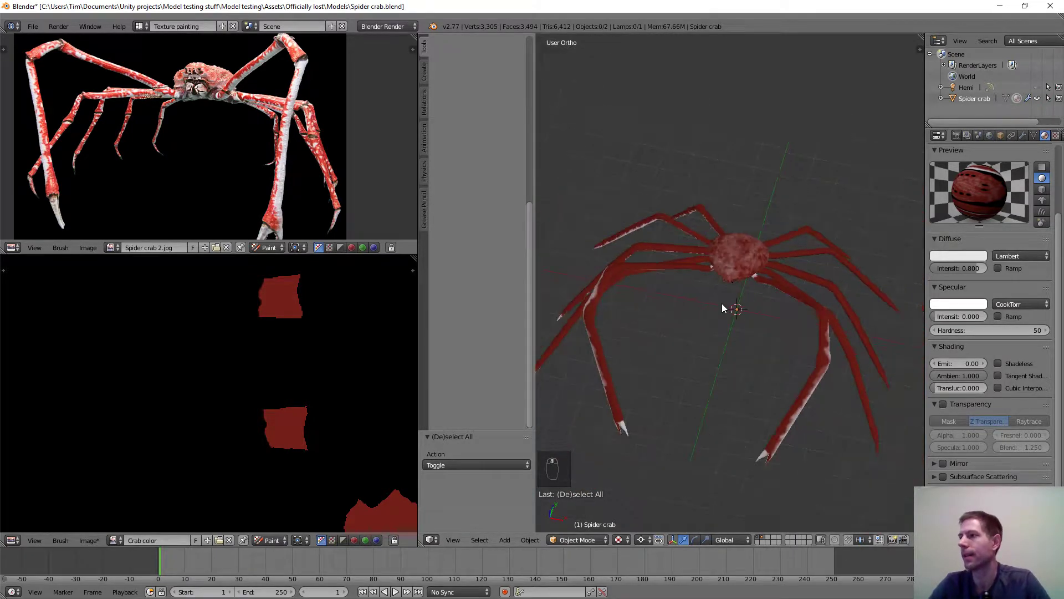
pyautogui.scroll(6, 723, 306)
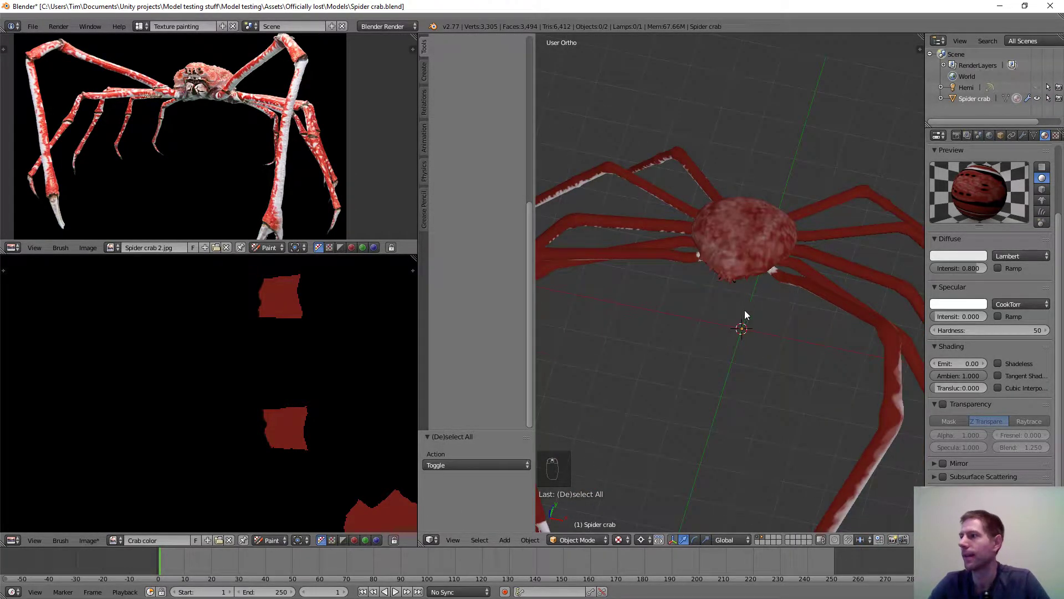
pyautogui.keyDown('shift'); pyautogui.moveTo(768, 312); pyautogui.dragTo(663, 398, button='middle'); pyautogui.keyUp('shift')
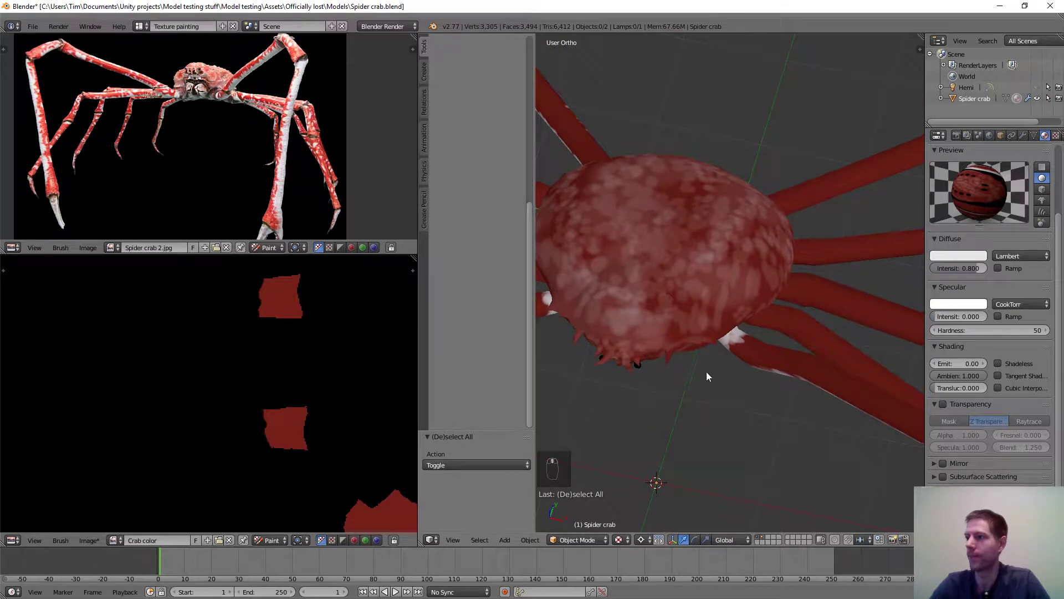
pyautogui.scroll(-3, 712, 409)
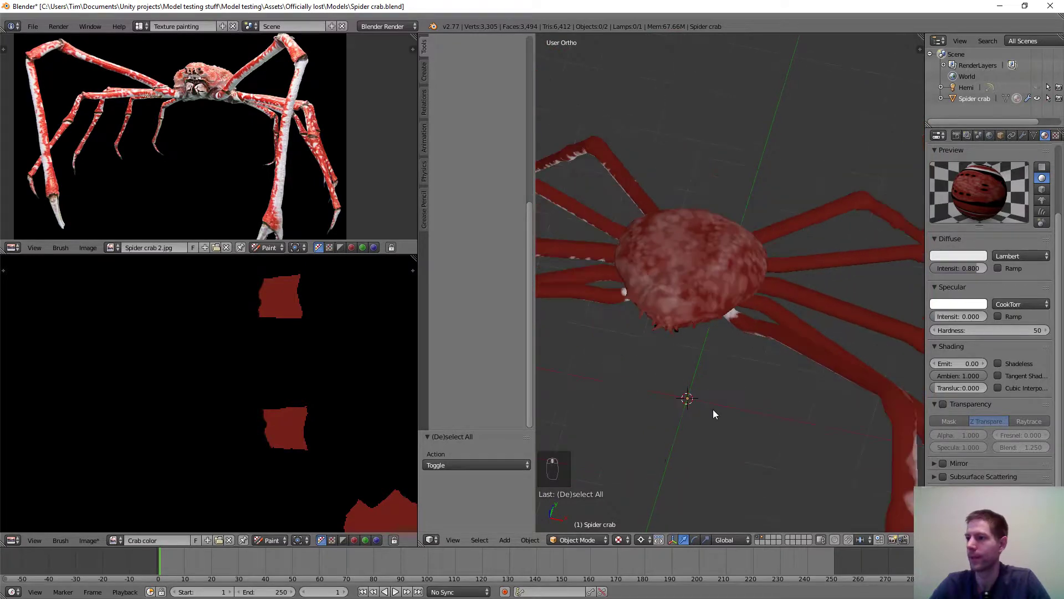
# Put the spider crab in Texture Paint mode and display Spider crab 2.jpg as the painting reference image.
pyautogui.click(578, 539)
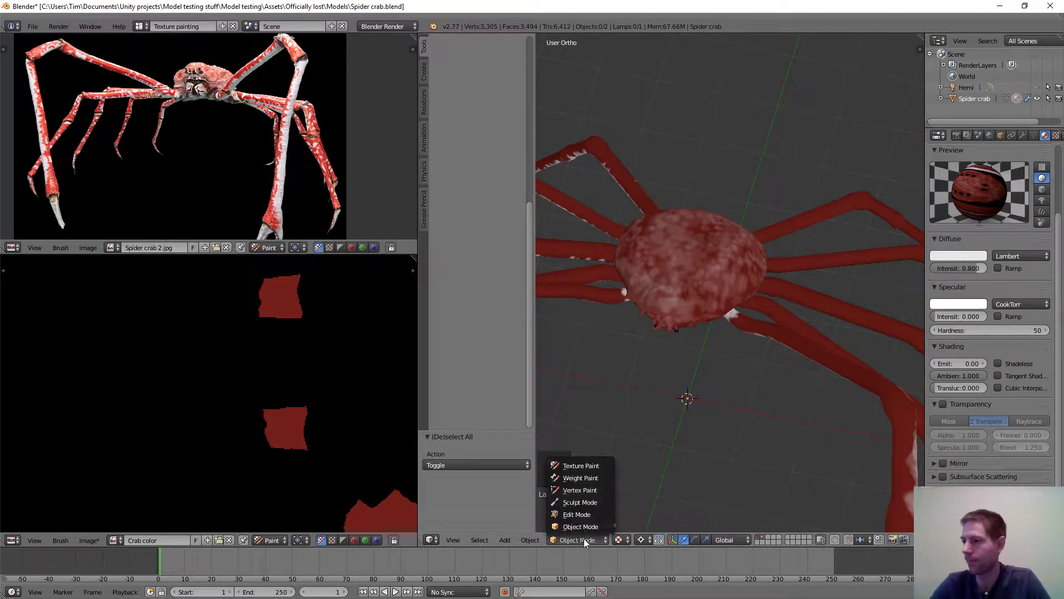
pyautogui.click(580, 467)
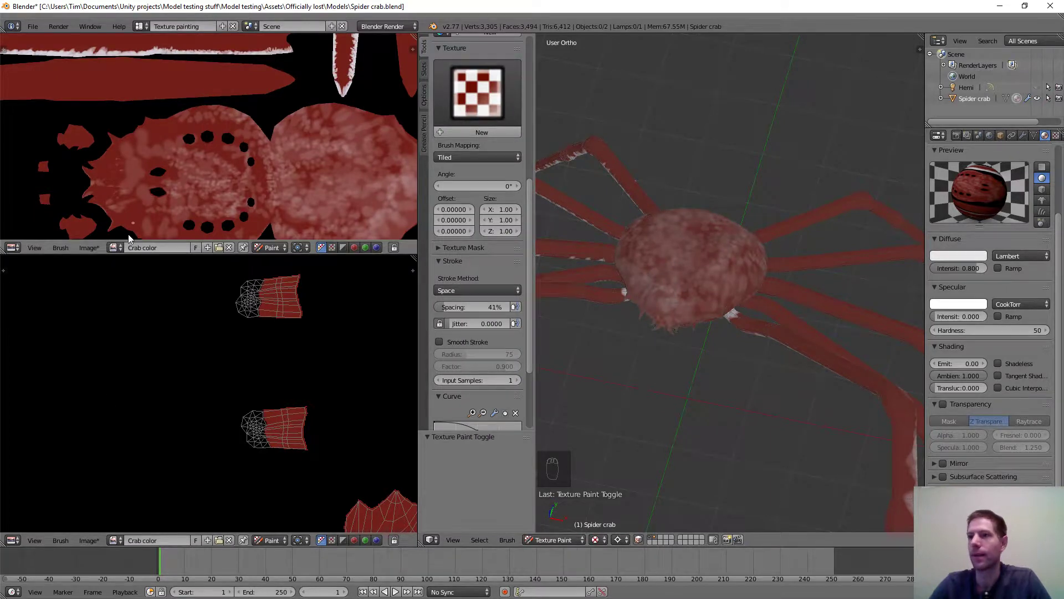
pyautogui.click(113, 247)
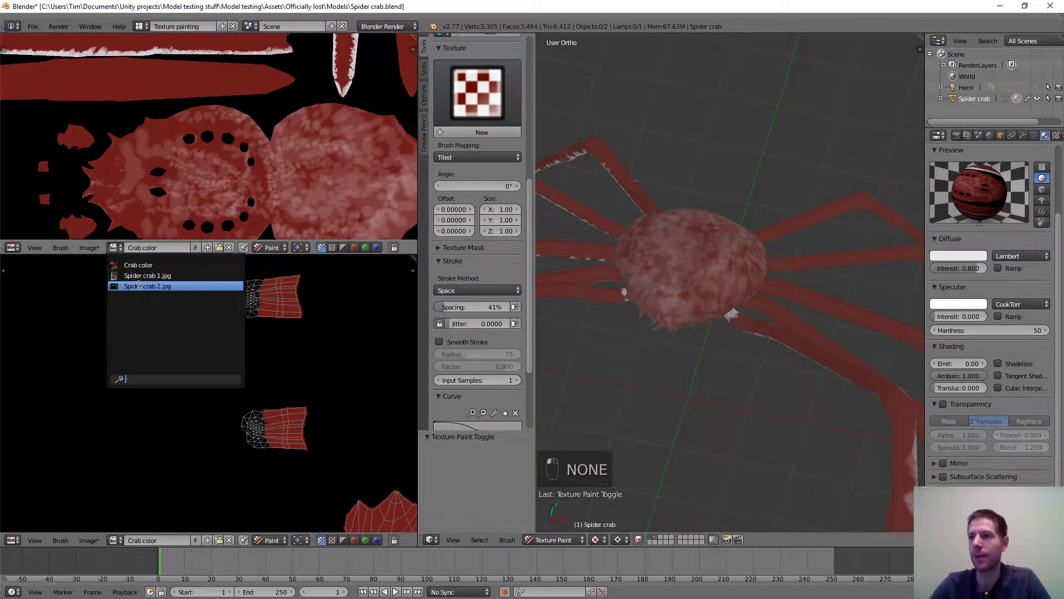
pyautogui.click(252, 288)
# Save the Crab color texture image and save the blend file over the existing Spider crab.blend.
pyautogui.scroll(3, 234, 428)
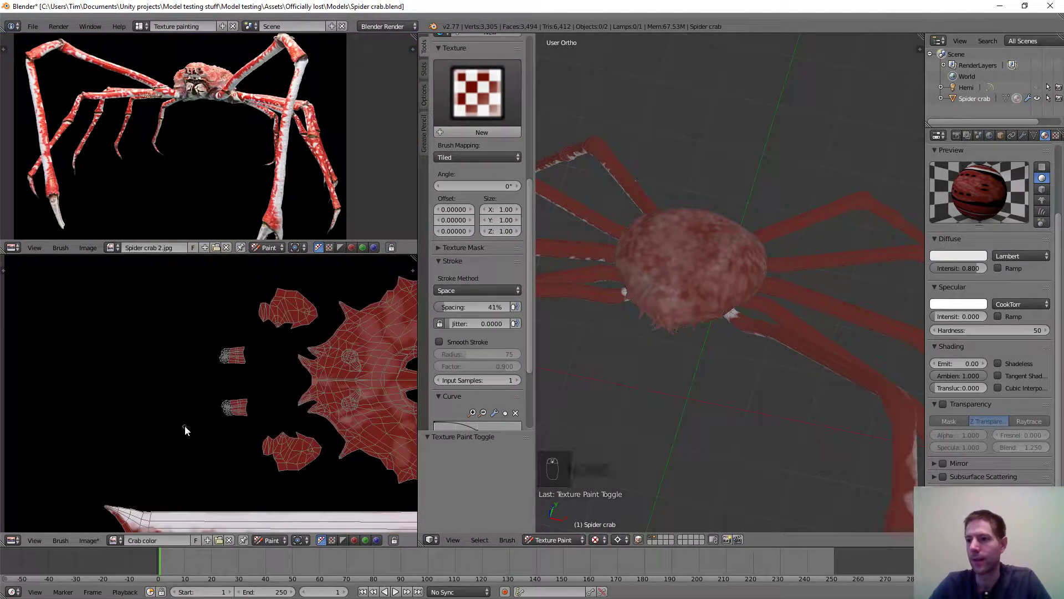
pyautogui.scroll(2, 184, 425)
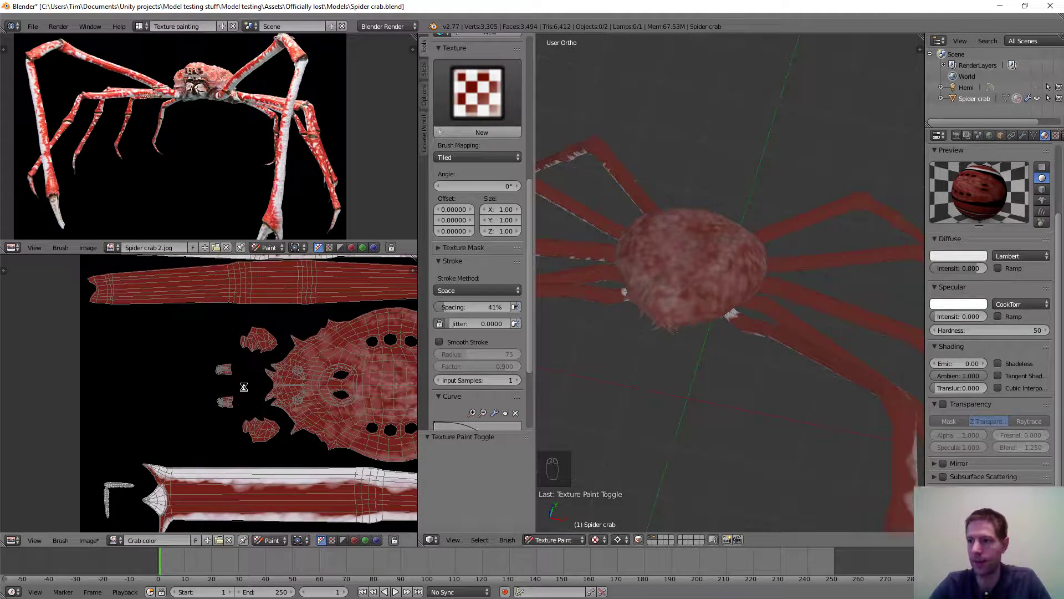
pyautogui.hotkey('alt', 's')
pyautogui.hotkey('ctrl', 's')
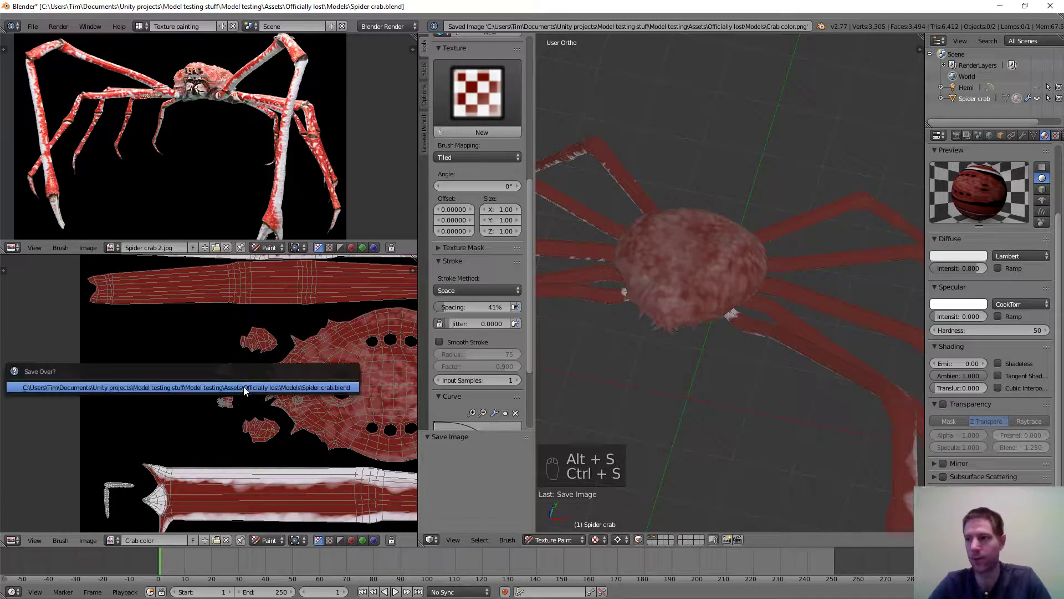
pyautogui.click(243, 387)
# Mask painting to the unpainted red leg beside the white claw arm by selecting its linked faces, and set the brush jitter to about 0.81.
pyautogui.moveTo(697, 272)
pyautogui.mouseDown(button='middle')
pyautogui.moveTo(711, 304)
pyautogui.moveTo(641, 248)
pyautogui.moveTo(690, 277)
pyautogui.mouseUp(button='middle')
pyautogui.scroll(4, 691, 277)
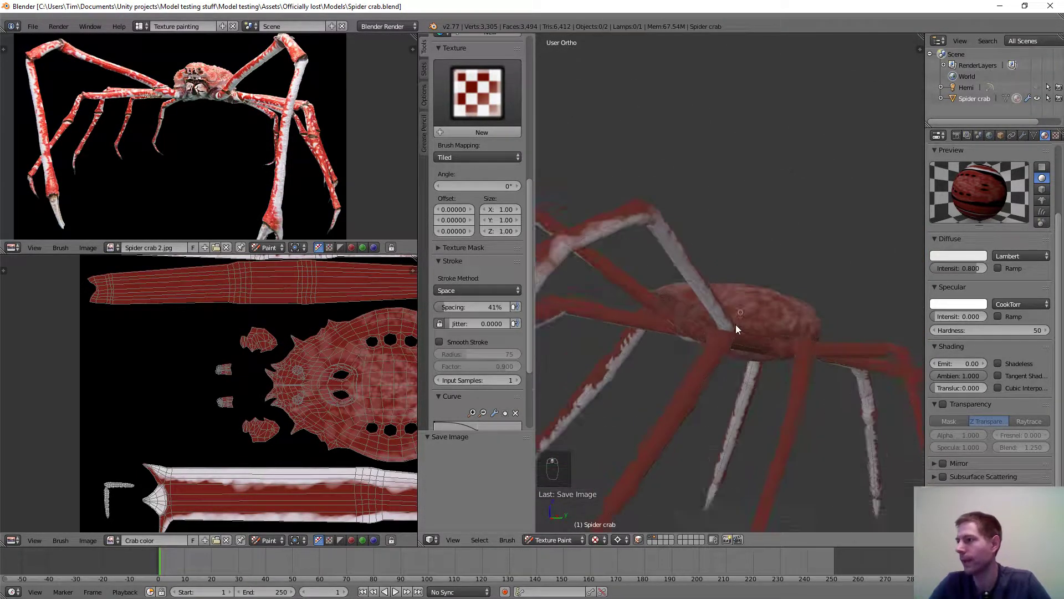
pyautogui.press('l')
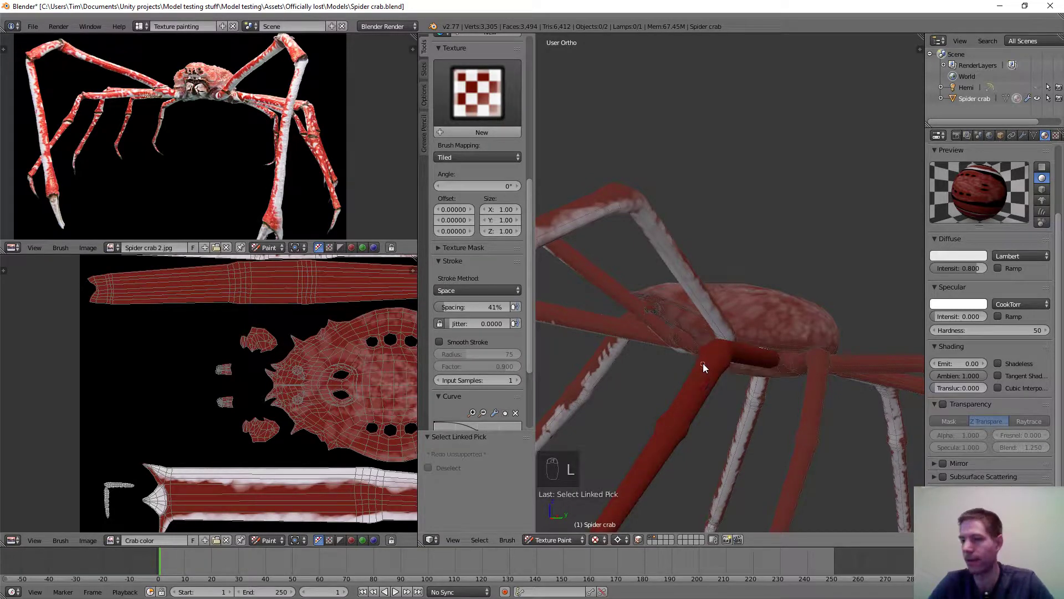
pyautogui.moveTo(703, 363); pyautogui.dragTo(702, 349, button='middle')
pyautogui.moveTo(740, 390); pyautogui.dragTo(715, 338, button='middle')
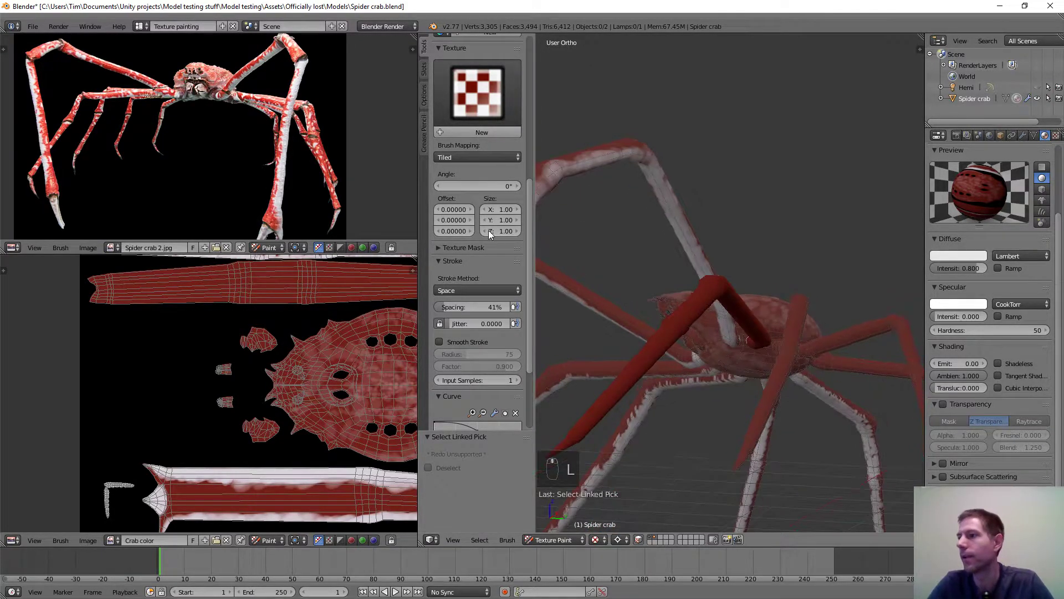
pyautogui.moveTo(449, 328); pyautogui.dragTo(475, 327)
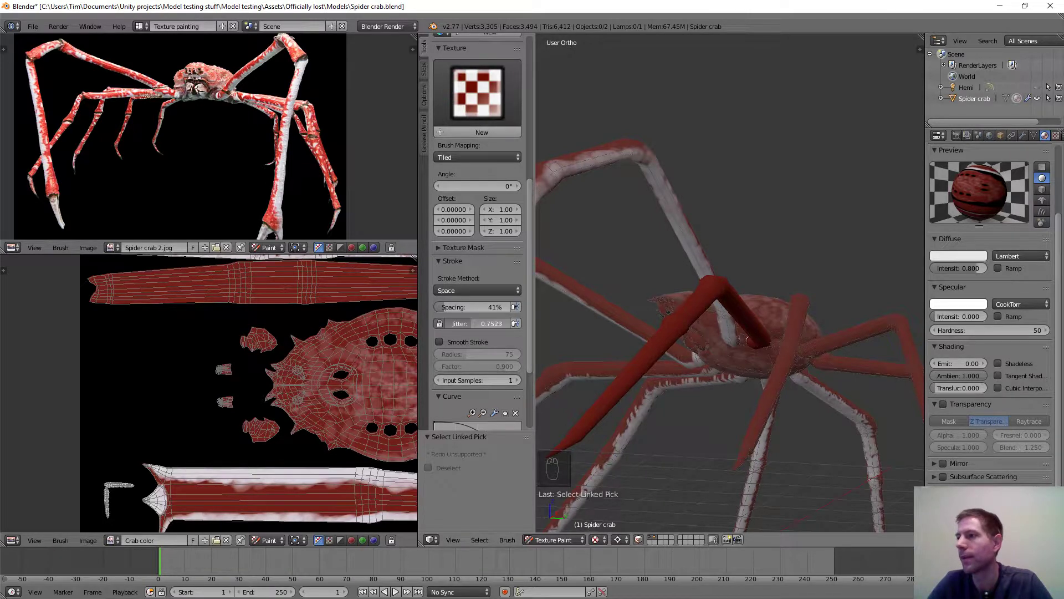
# Sample the white of the painted leg on the Crab color texture and set the brush radius to 18 px.
pyautogui.scroll(4, 708, 364)
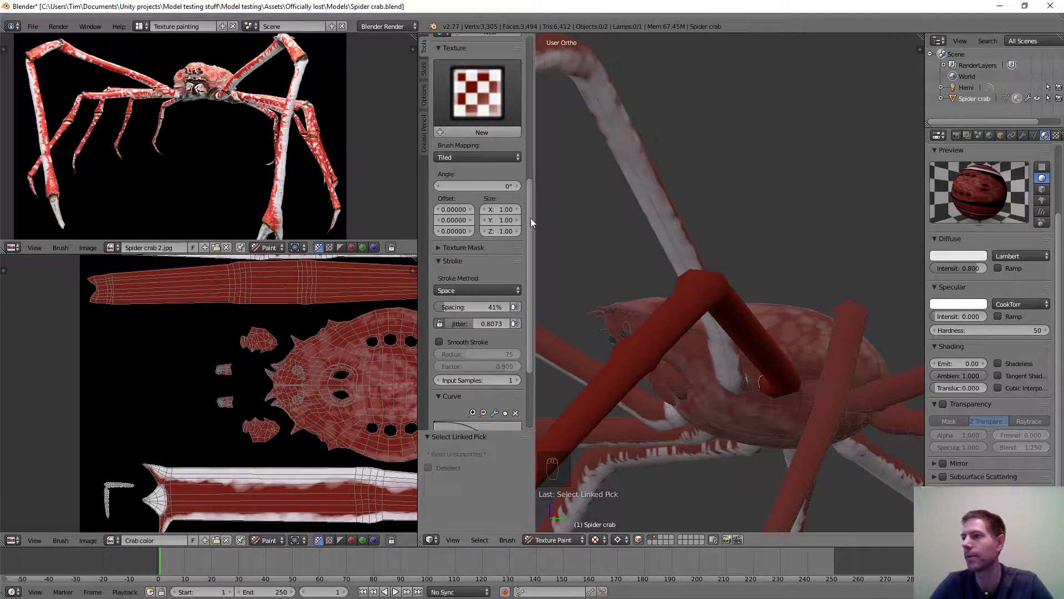
pyautogui.moveTo(531, 222); pyautogui.dragTo(522, 103)
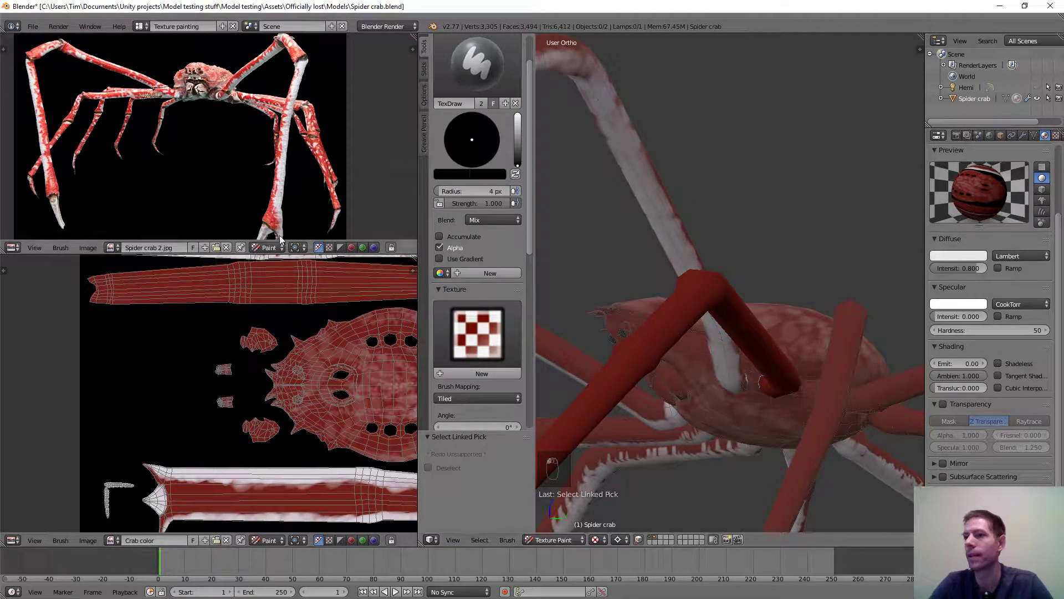
pyautogui.scroll(2, 702, 395)
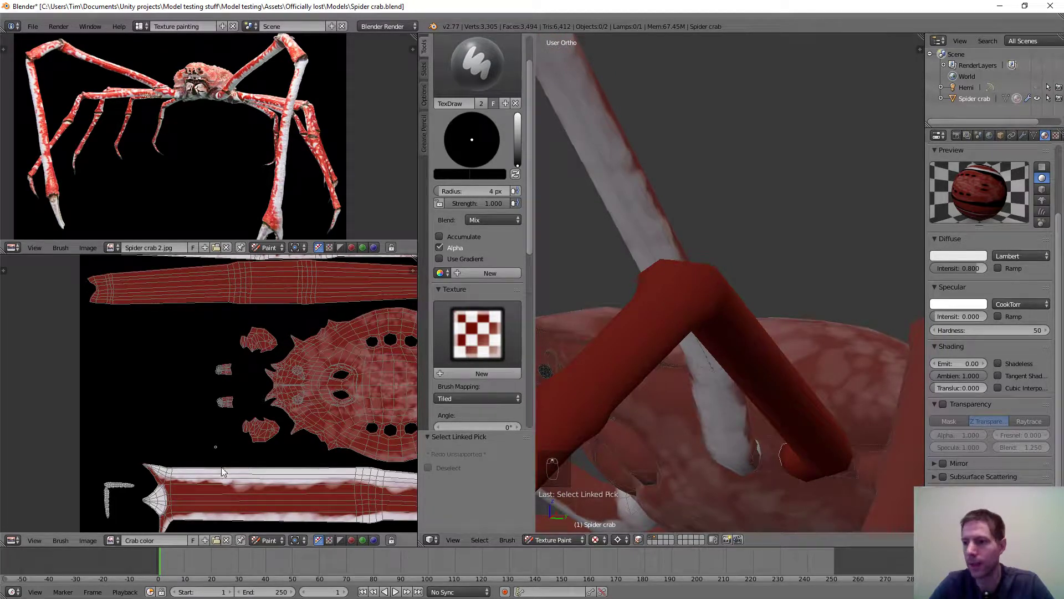
pyautogui.press('s')
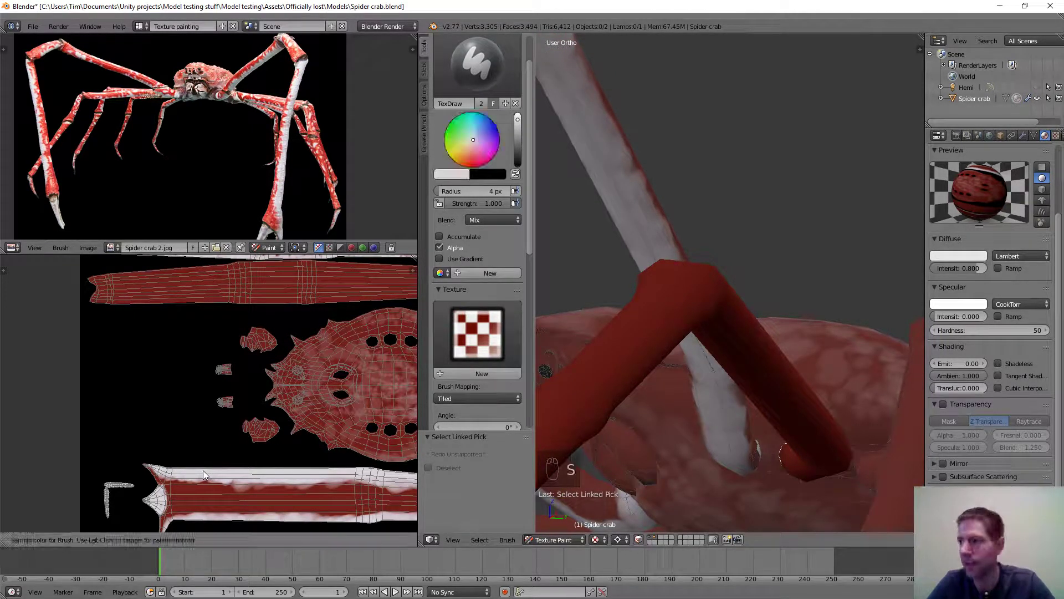
pyautogui.scroll(2, 716, 325)
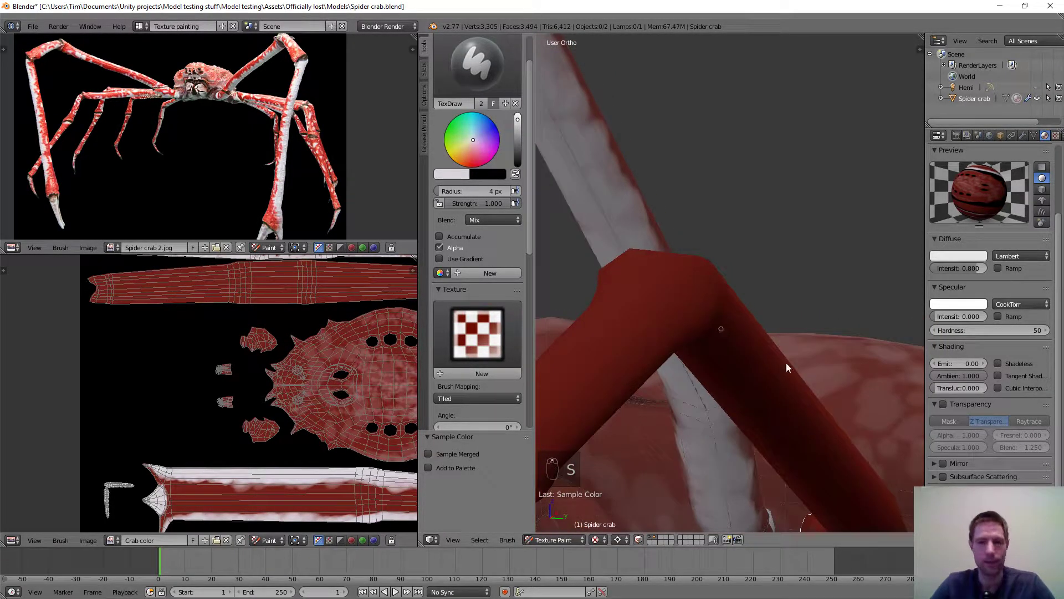
pyautogui.scroll(2, 786, 362)
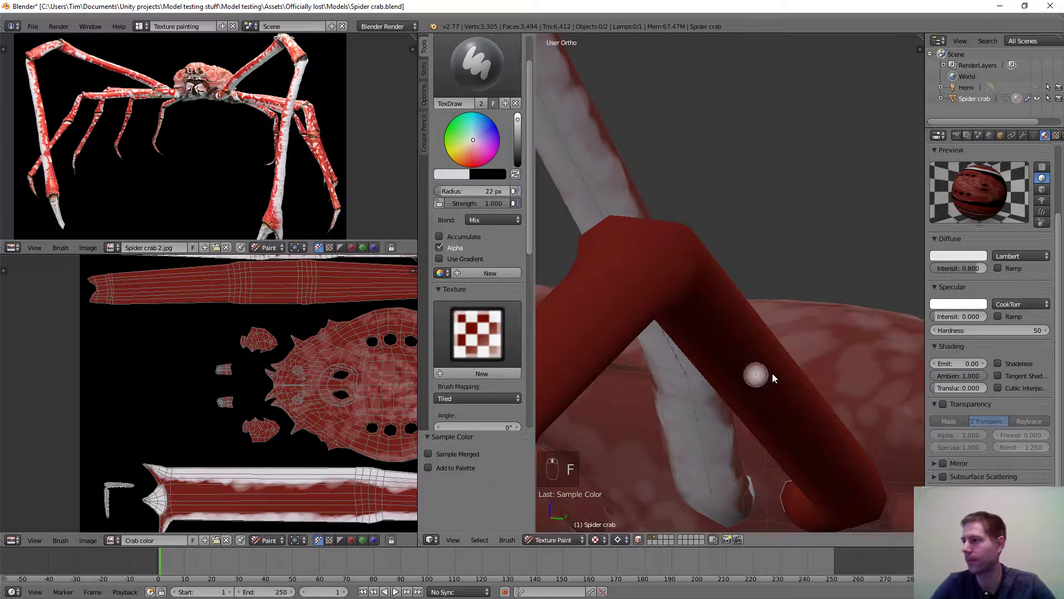
pyautogui.click(772, 373)
pyautogui.moveTo(772, 374); pyautogui.dragTo(728, 315, button='middle')
pyautogui.press('f')
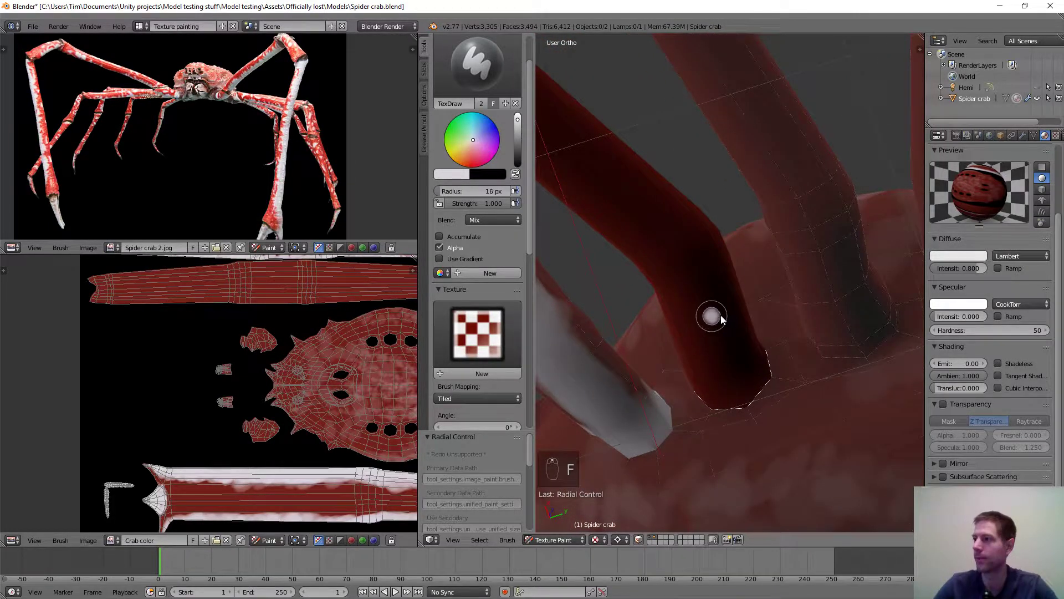
pyautogui.click(653, 261)
# Paint dense white blotches along the underside of the selected leg, from the body end past the first bend.
pyautogui.moveTo(666, 235)
pyautogui.mouseDown()
pyautogui.moveTo(732, 363)
pyautogui.moveTo(684, 305)
pyautogui.mouseUp()
pyautogui.moveTo(620, 191)
pyautogui.mouseDown()
pyautogui.moveTo(710, 274)
pyautogui.moveTo(729, 402)
pyautogui.mouseUp()
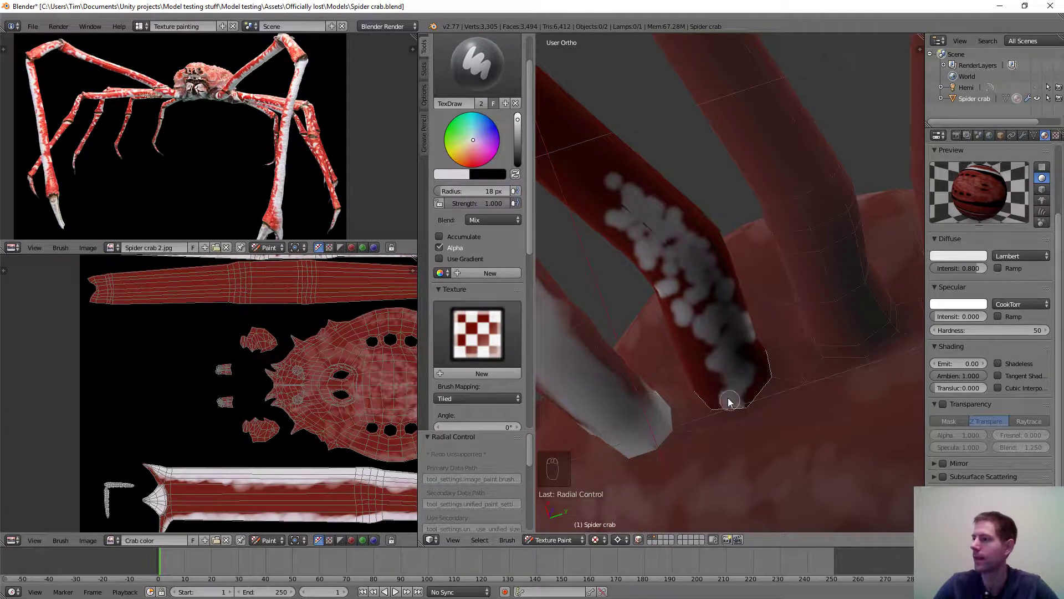
pyautogui.moveTo(678, 320); pyautogui.dragTo(731, 413)
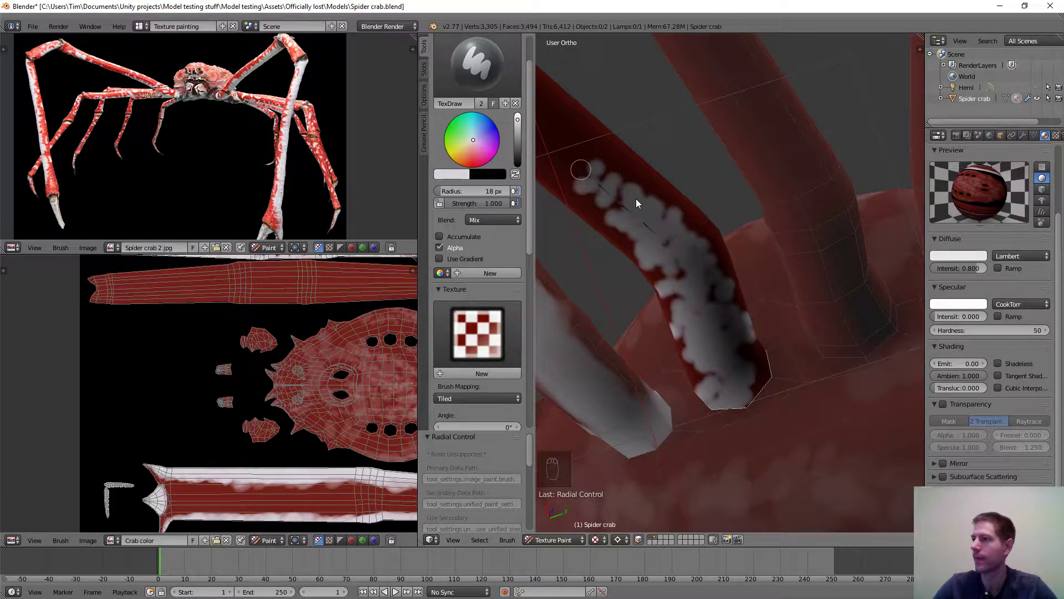
pyautogui.moveTo(636, 198)
pyautogui.mouseDown(button='middle')
pyautogui.moveTo(723, 267)
pyautogui.moveTo(745, 325)
pyautogui.moveTo(724, 309)
pyautogui.moveTo(748, 291)
pyautogui.moveTo(796, 357)
pyautogui.moveTo(737, 352)
pyautogui.moveTo(793, 331)
pyautogui.mouseUp(button='middle')
pyautogui.moveTo(748, 200); pyautogui.dragTo(587, 117)
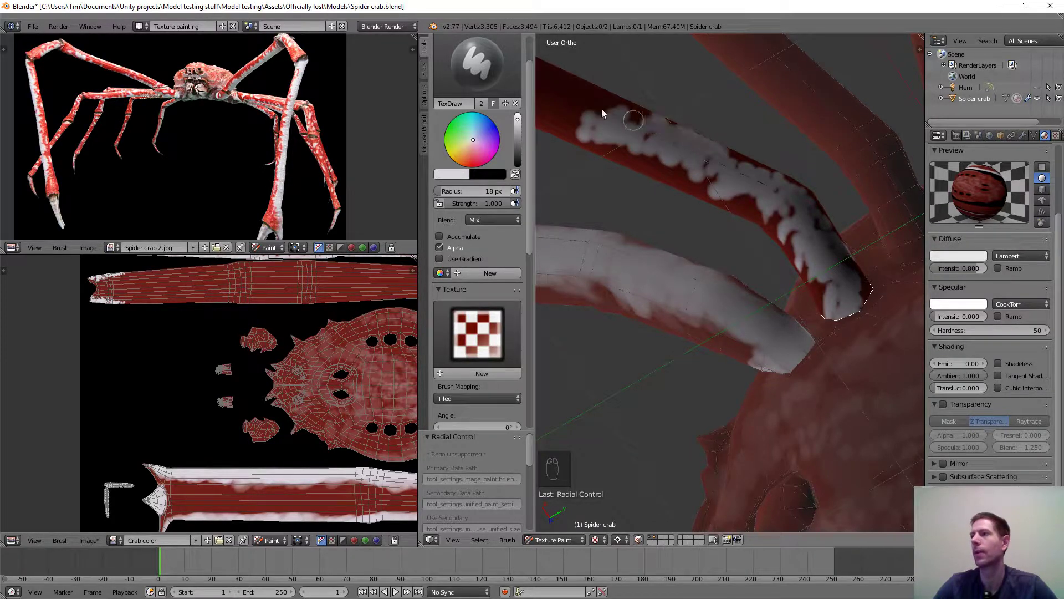
# Extend the white blotches outward along the underside of the selected leg's long upper segment.
pyautogui.moveTo(638, 192)
pyautogui.mouseDown(button='middle')
pyautogui.moveTo(869, 393)
pyautogui.moveTo(779, 261)
pyautogui.moveTo(750, 250)
pyautogui.moveTo(808, 326)
pyautogui.moveTo(868, 353)
pyautogui.mouseUp(button='middle')
pyautogui.moveTo(905, 367); pyautogui.dragTo(819, 340)
pyautogui.scroll(3, 815, 333)
pyautogui.moveTo(709, 300); pyautogui.dragTo(832, 350)
pyautogui.scroll(-2, 826, 347)
pyautogui.moveTo(793, 336); pyautogui.dragTo(708, 309, button='middle')
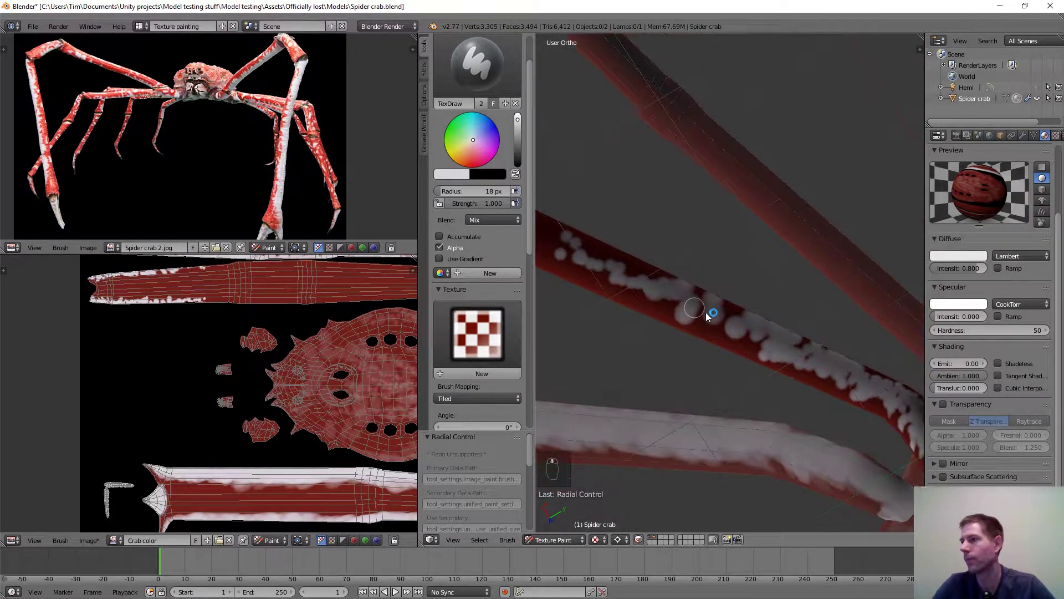
pyautogui.moveTo(707, 308)
pyautogui.mouseDown()
pyautogui.moveTo(658, 288)
pyautogui.moveTo(746, 315)
pyautogui.mouseUp()
pyautogui.moveTo(826, 355)
pyautogui.mouseDown()
pyautogui.moveTo(558, 235)
pyautogui.moveTo(677, 274)
pyautogui.mouseUp()
pyautogui.moveTo(695, 314)
pyautogui.mouseDown(button='middle')
pyautogui.moveTo(722, 325)
pyautogui.moveTo(686, 321)
pyautogui.mouseUp(button='middle')
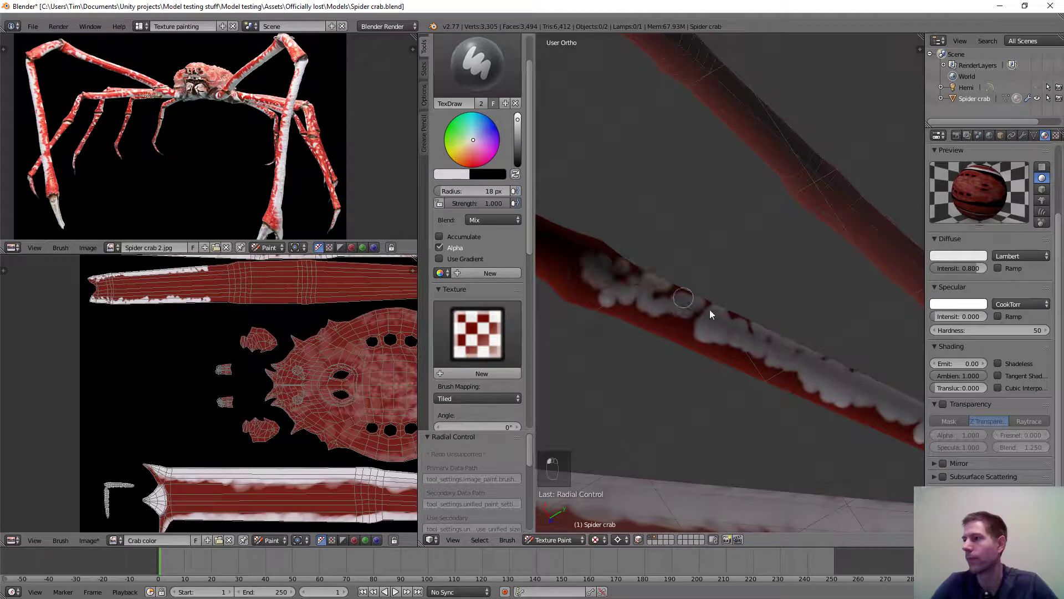
# Widen and fill in the white band from the other side of the upper segment, up to the leg's next joint.
pyautogui.moveTo(667, 288); pyautogui.dragTo(651, 353, button='middle')
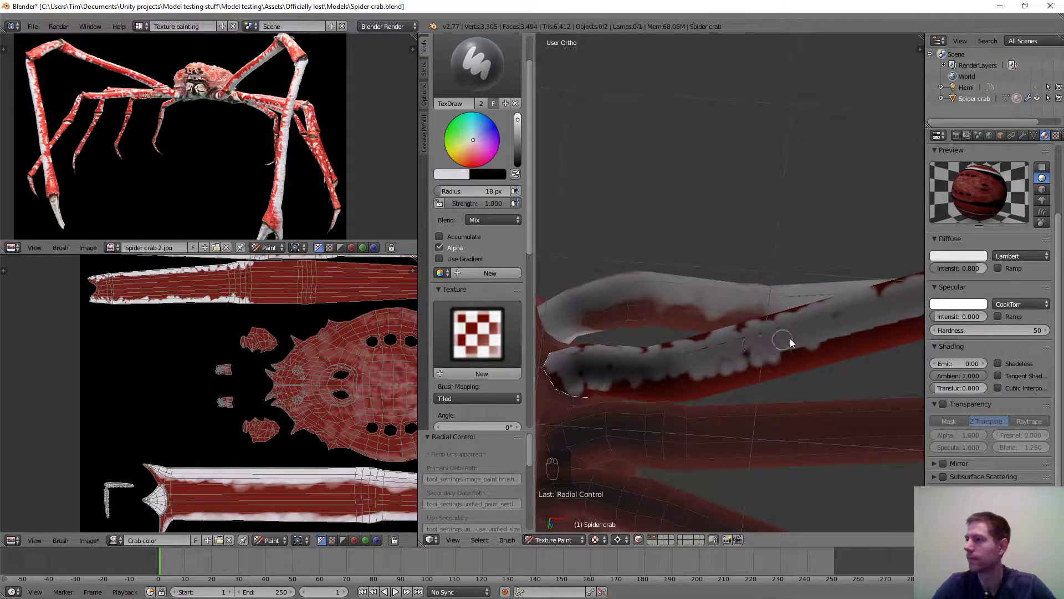
pyautogui.moveTo(890, 310); pyautogui.dragTo(664, 315, button='middle')
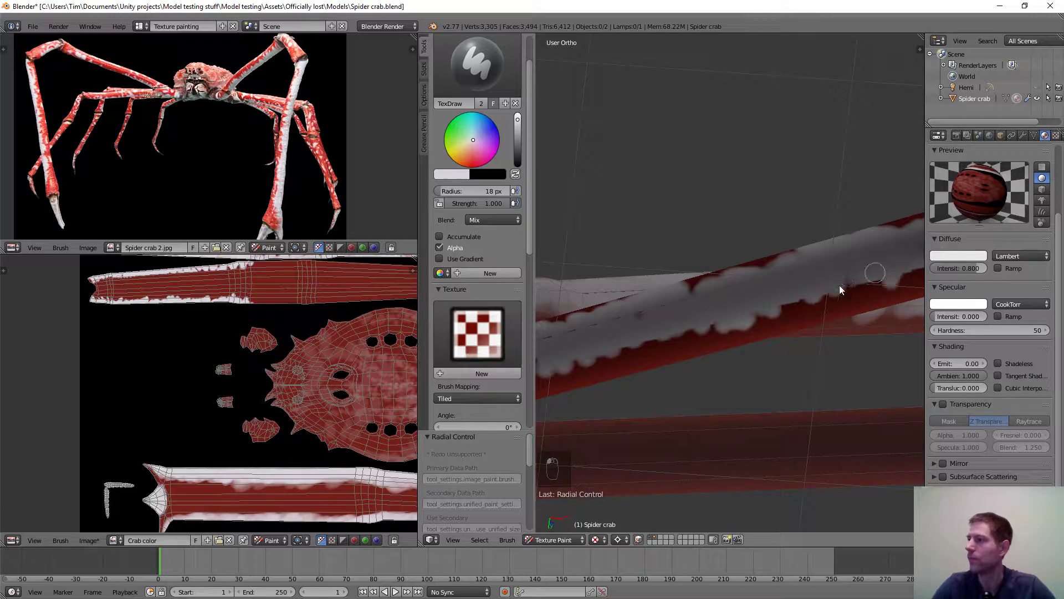
pyautogui.moveTo(839, 285); pyautogui.dragTo(652, 321)
pyautogui.moveTo(780, 285); pyautogui.dragTo(571, 331, button='middle')
pyautogui.moveTo(571, 331)
pyautogui.mouseDown()
pyautogui.moveTo(706, 302)
pyautogui.moveTo(606, 338)
pyautogui.moveTo(810, 288)
pyautogui.moveTo(884, 250)
pyautogui.moveTo(697, 309)
pyautogui.moveTo(848, 249)
pyautogui.mouseUp()
pyautogui.moveTo(849, 249)
pyautogui.mouseDown(button='middle')
pyautogui.moveTo(678, 317)
pyautogui.moveTo(741, 303)
pyautogui.mouseUp(button='middle')
pyautogui.moveTo(741, 303)
pyautogui.mouseDown()
pyautogui.moveTo(621, 338)
pyautogui.moveTo(849, 261)
pyautogui.mouseUp()
pyautogui.moveTo(728, 310); pyautogui.dragTo(876, 265)
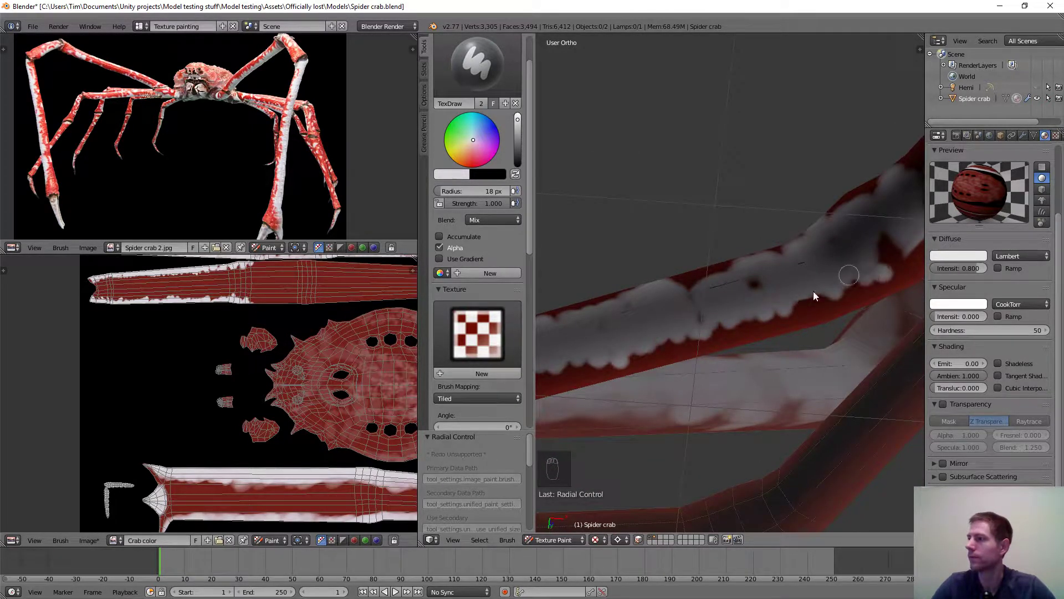
# Paint white blotches around the joint and onto the start of the following leg segment.
pyautogui.moveTo(881, 244); pyautogui.dragTo(637, 345, button='middle')
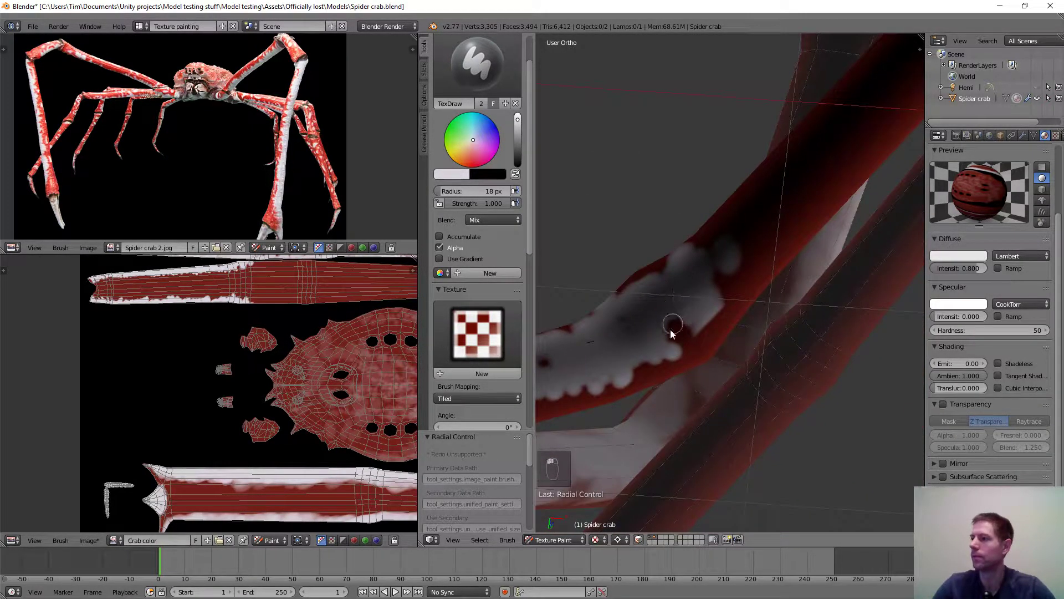
pyautogui.moveTo(763, 254); pyautogui.dragTo(724, 276)
pyautogui.moveTo(741, 221)
pyautogui.mouseDown()
pyautogui.moveTo(806, 188)
pyautogui.moveTo(786, 197)
pyautogui.moveTo(809, 157)
pyautogui.mouseUp()
pyautogui.moveTo(776, 233)
pyautogui.mouseDown(button='middle')
pyautogui.moveTo(630, 335)
pyautogui.moveTo(720, 297)
pyautogui.moveTo(780, 308)
pyautogui.mouseUp(button='middle')
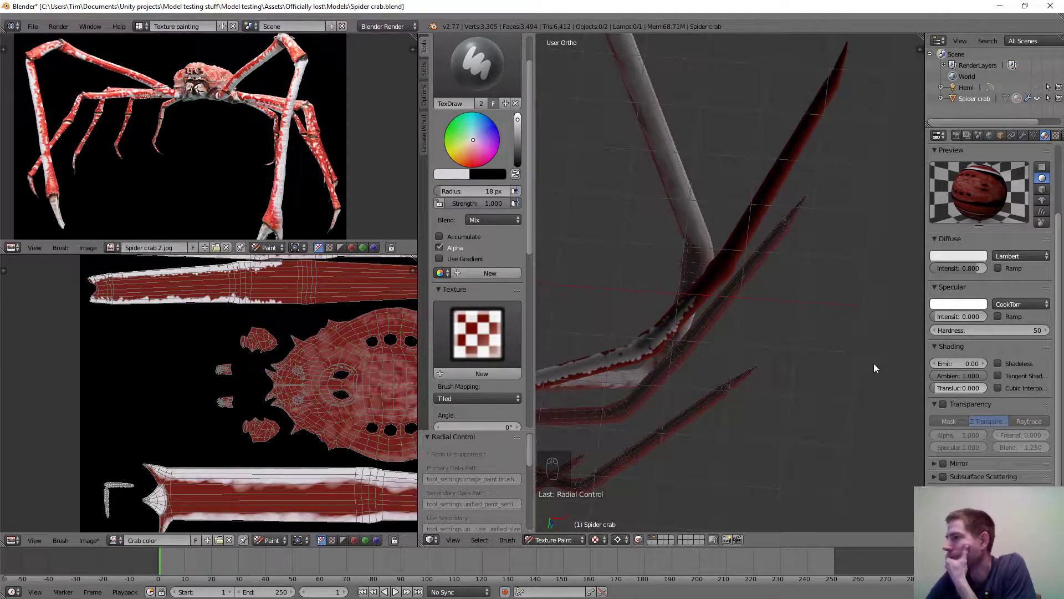
pyautogui.scroll(-5, 707, 248)
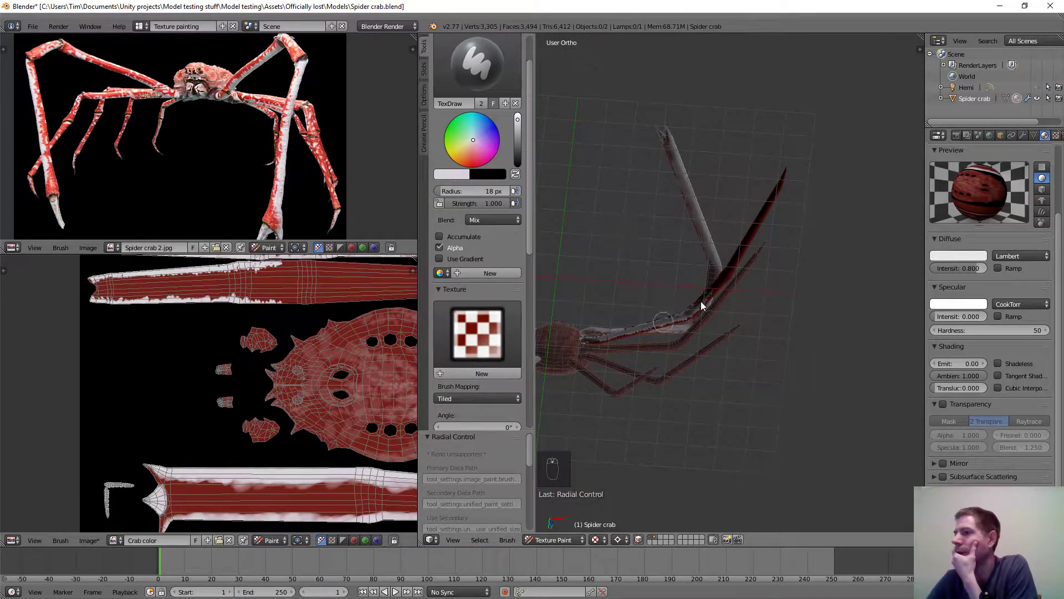
pyautogui.scroll(4, 701, 304)
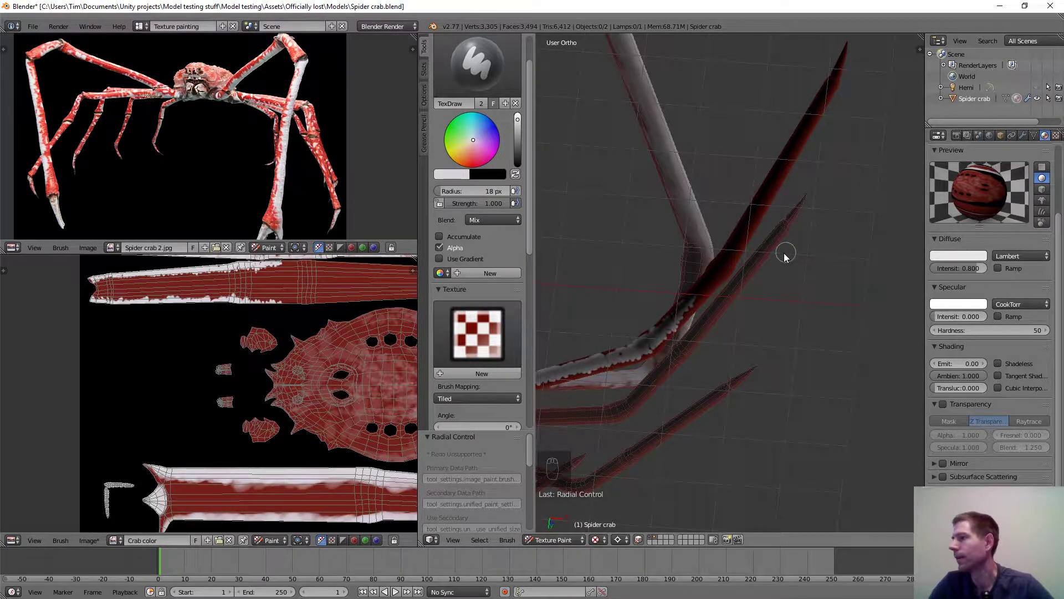
pyautogui.scroll(-2, 751, 265)
pyautogui.scroll(3, 708, 300)
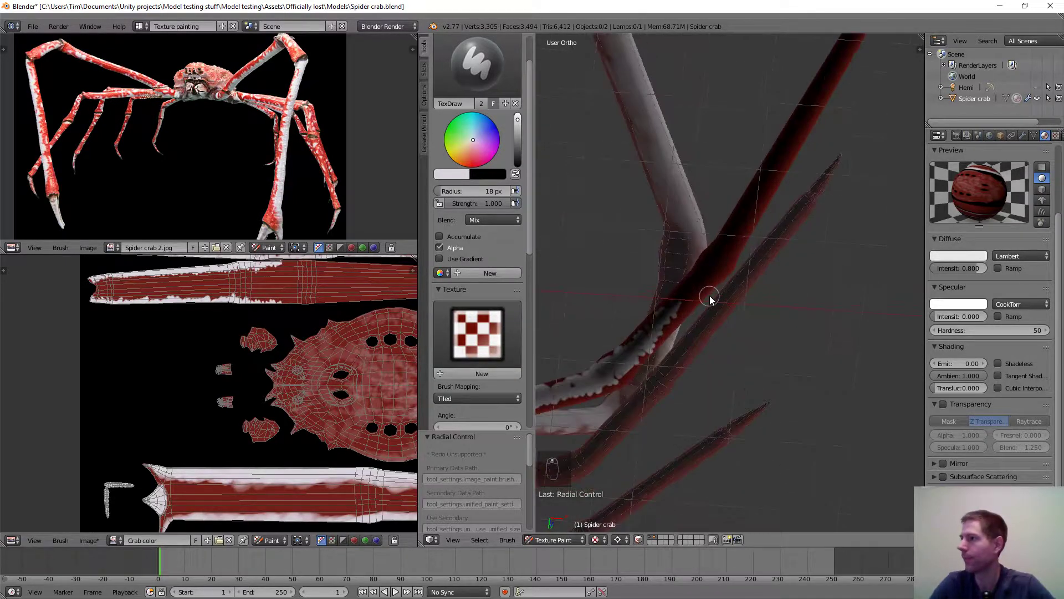
pyautogui.scroll(-6, 690, 307)
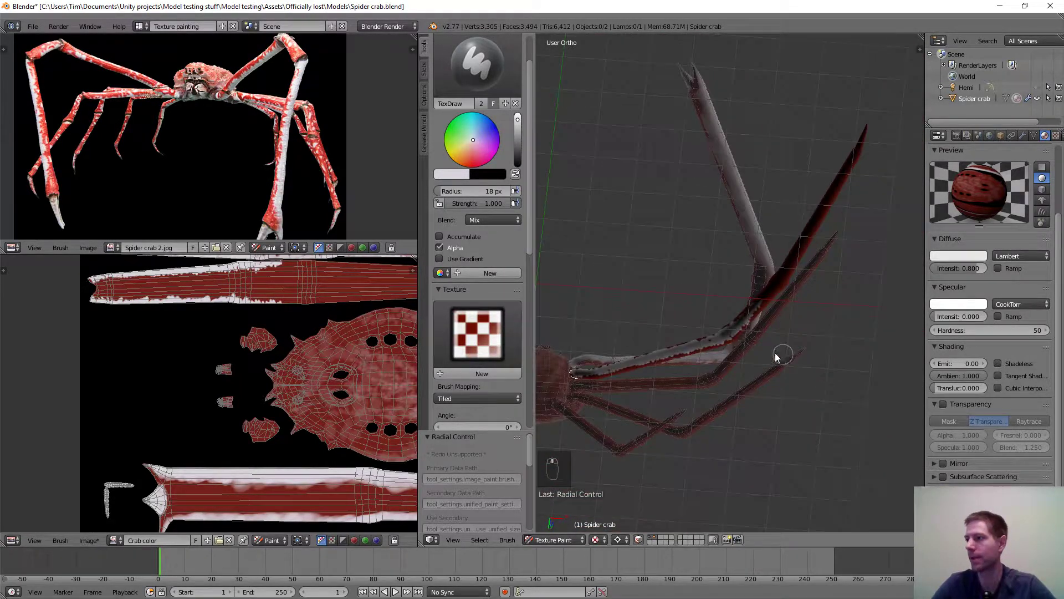
# Continue the white blotches past the joint and partway up the dark underside of the leg's outer segment.
pyautogui.moveTo(741, 348); pyautogui.dragTo(727, 317, button='middle')
pyautogui.keyDown('shift'); pyautogui.moveTo(709, 299); pyautogui.dragTo(648, 387, button='middle'); pyautogui.keyUp('shift')
pyautogui.moveTo(657, 387); pyautogui.dragTo(807, 120, button='middle')
pyautogui.scroll(6, 691, 386)
pyautogui.scroll(3, 725, 388)
pyautogui.moveTo(719, 410)
pyautogui.keyDown('shift'); pyautogui.mouseDown(button='middle')
pyautogui.moveTo(734, 413)
pyautogui.moveTo(662, 313)
pyautogui.moveTo(682, 340)
pyautogui.moveTo(730, 357)
pyautogui.moveTo(671, 447)
pyautogui.mouseUp(button='middle'); pyautogui.keyUp('shift')
pyautogui.scroll(3, 708, 356)
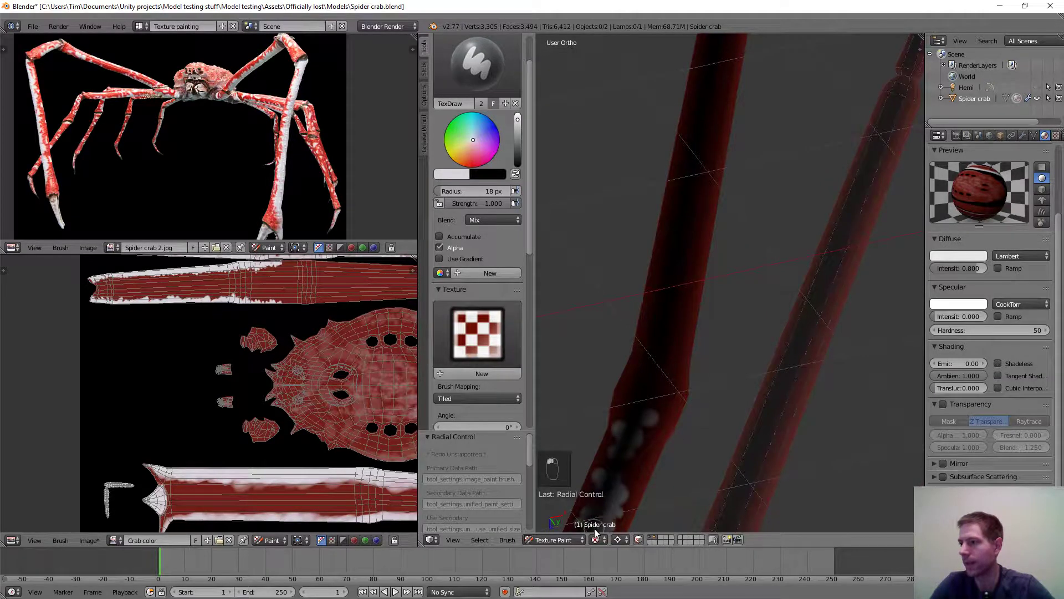
pyautogui.moveTo(596, 531)
pyautogui.mouseDown()
pyautogui.moveTo(637, 385)
pyautogui.moveTo(674, 331)
pyautogui.mouseUp()
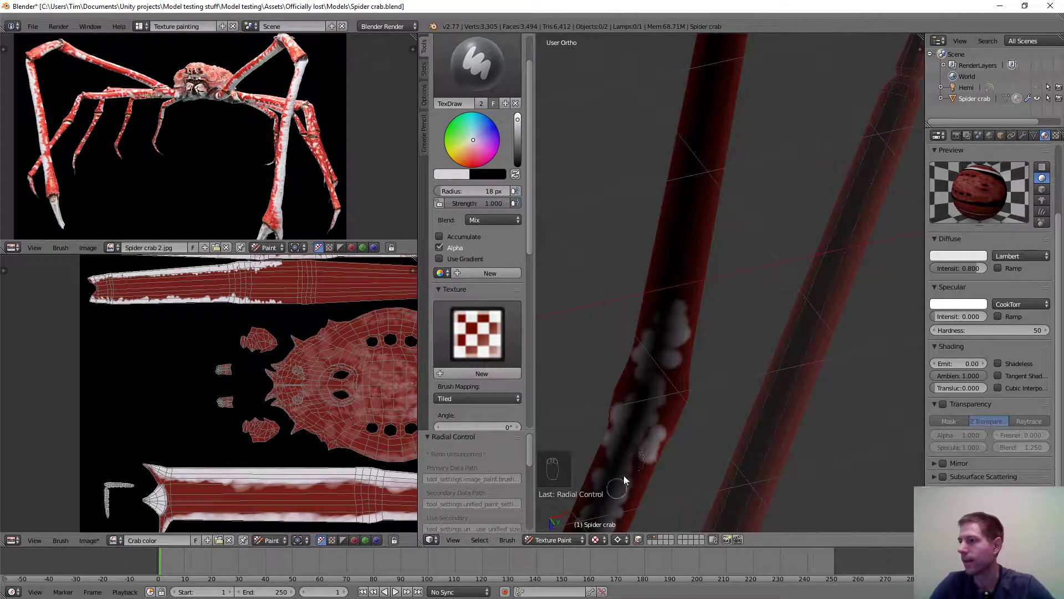
pyautogui.moveTo(623, 475); pyautogui.dragTo(693, 206)
pyautogui.moveTo(693, 172)
pyautogui.mouseDown(button='middle')
pyautogui.moveTo(711, 288)
pyautogui.moveTo(690, 286)
pyautogui.mouseUp(button='middle')
pyautogui.moveTo(671, 344); pyautogui.dragTo(807, 280, button='middle')
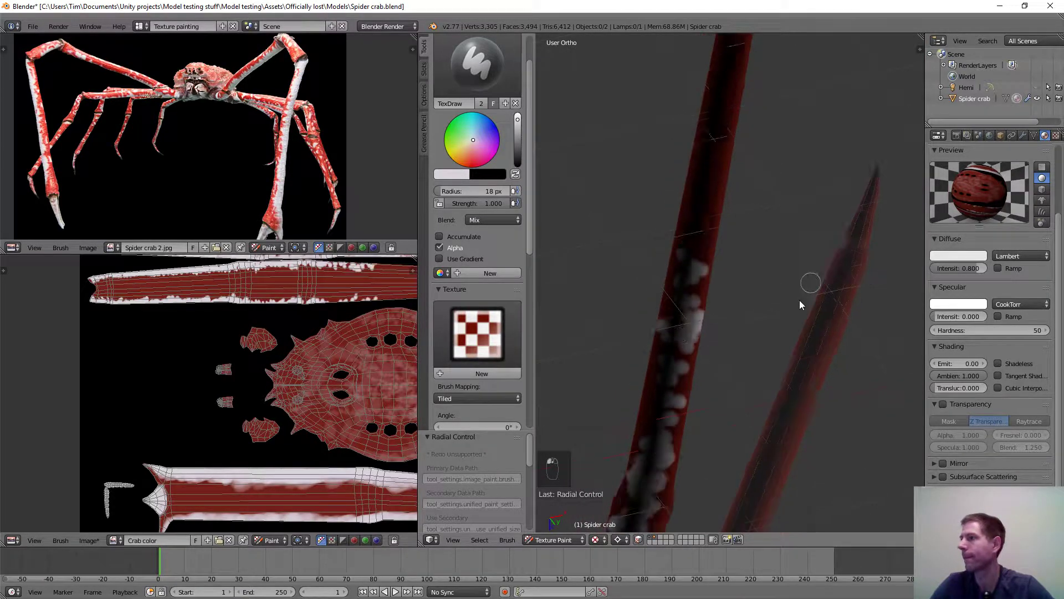
pyautogui.scroll(-6, 776, 297)
pyautogui.moveTo(729, 338)
pyautogui.mouseDown(button='middle')
pyautogui.moveTo(698, 300)
pyautogui.moveTo(698, 366)
pyautogui.mouseUp(button='middle')
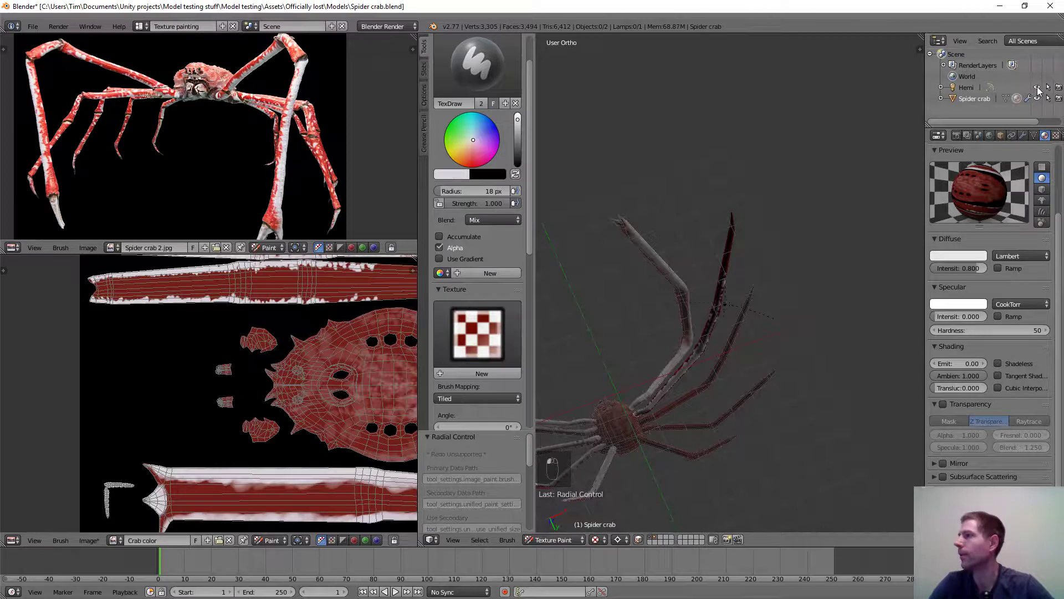
# Leave Texture Paint for Object Mode and move the hemi lamp from above the crab to below it.
pyautogui.moveTo(721, 222); pyautogui.dragTo(711, 248, button='middle')
pyautogui.moveTo(705, 319); pyautogui.dragTo(734, 150, button='middle')
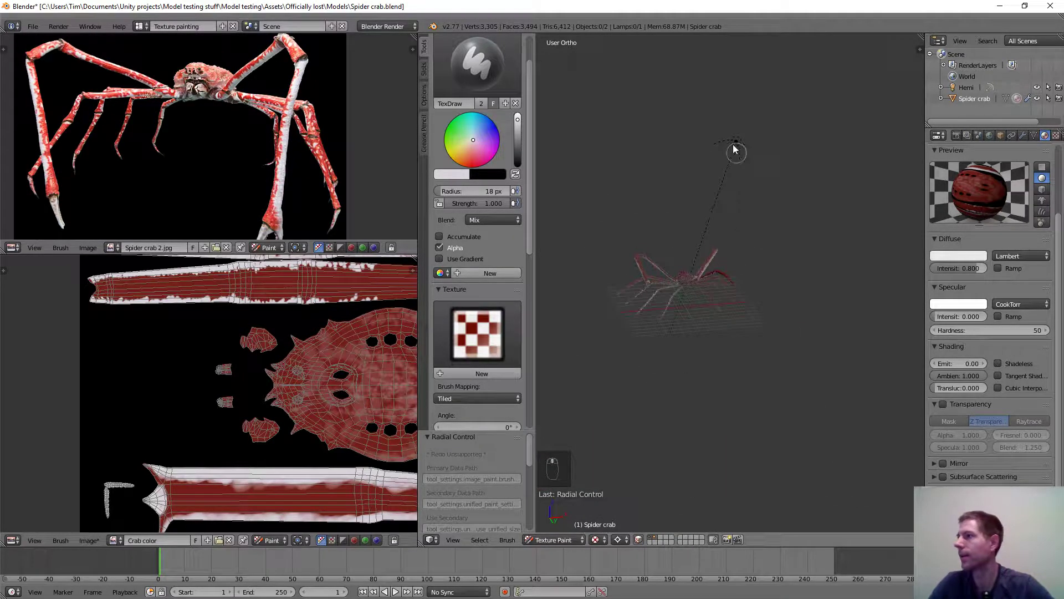
pyautogui.click(566, 536)
pyautogui.click(551, 524)
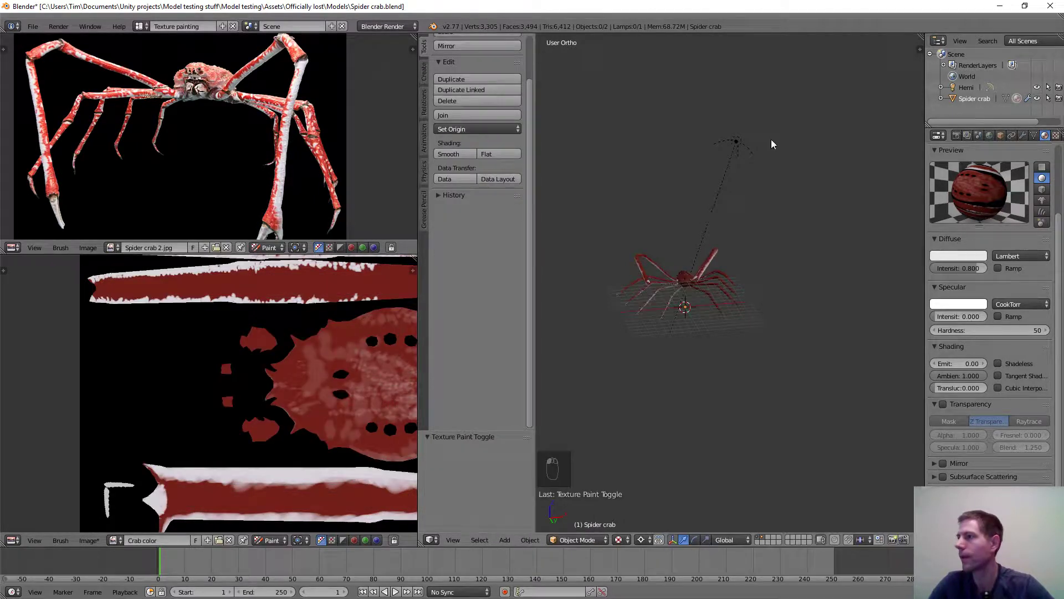
pyautogui.rightClick(735, 143)
pyautogui.scroll(3, 763, 185)
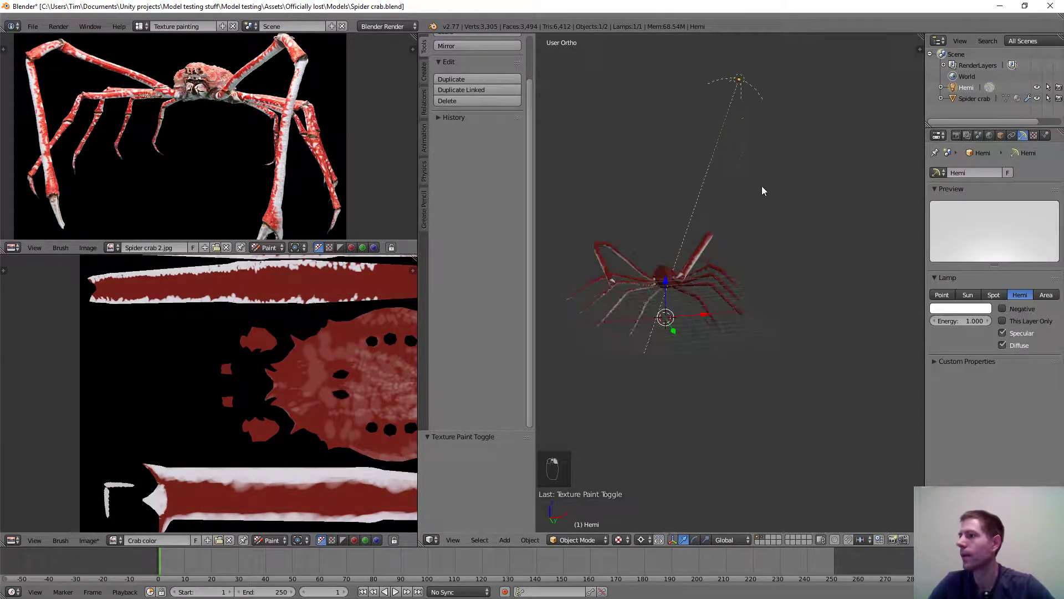
pyautogui.press('g')
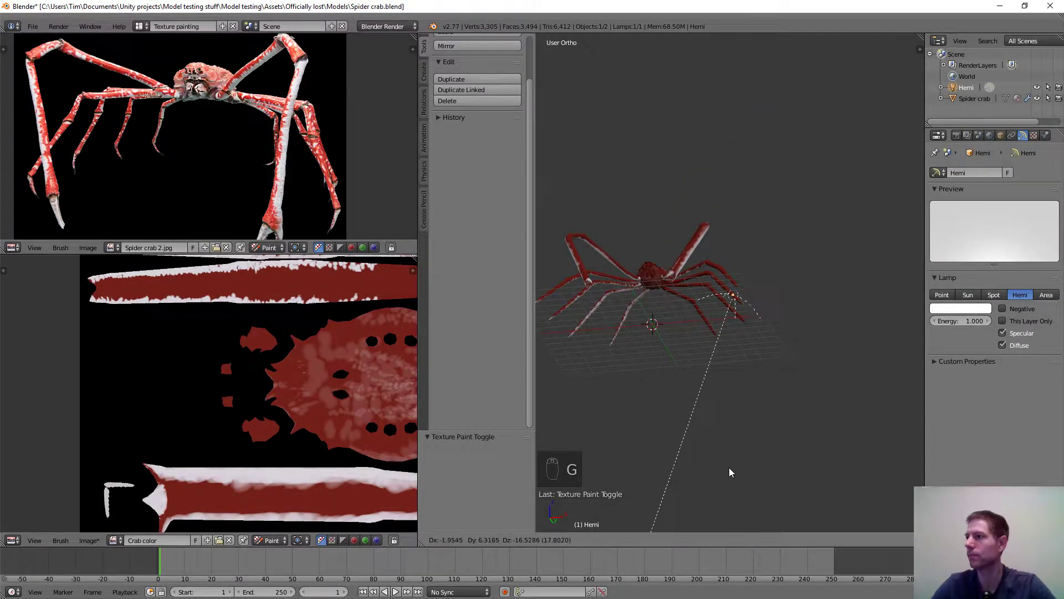
pyautogui.click(714, 530)
# Rotate the hemi lamp about 152° and reposition it beneath the crab so it lights the undersides.
pyautogui.moveTo(700, 335); pyautogui.dragTo(740, 305, button='middle')
pyautogui.press('r')
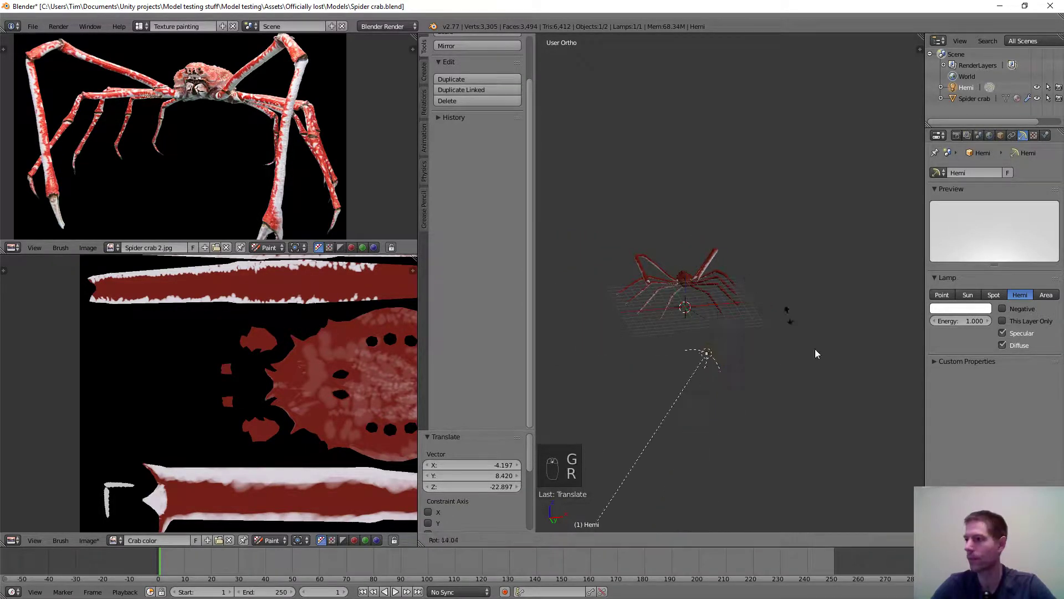
pyautogui.click(568, 492)
pyautogui.scroll(2, 714, 205)
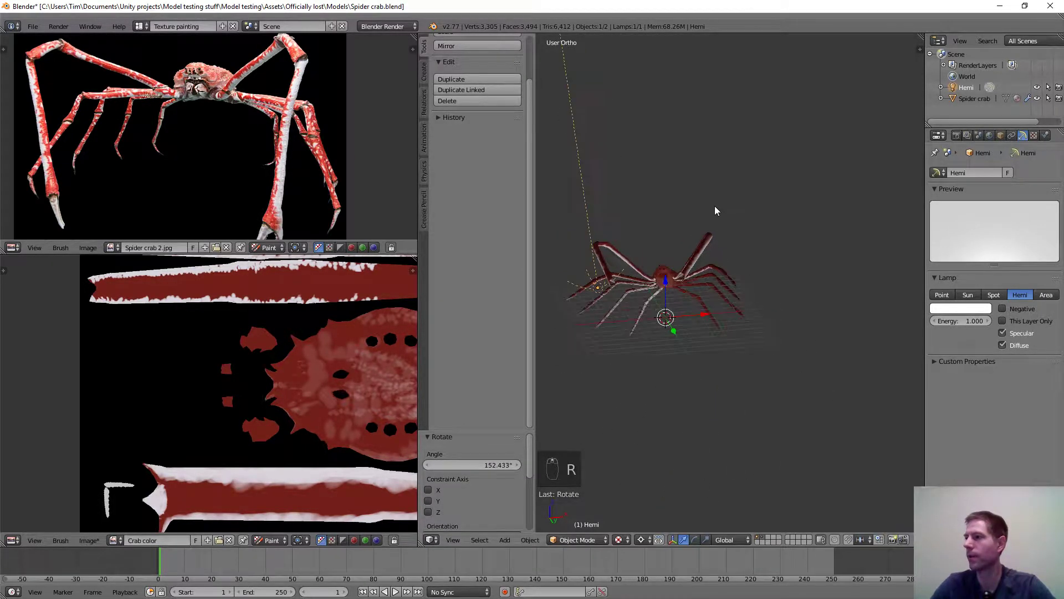
pyautogui.press('g')
pyautogui.click(811, 450)
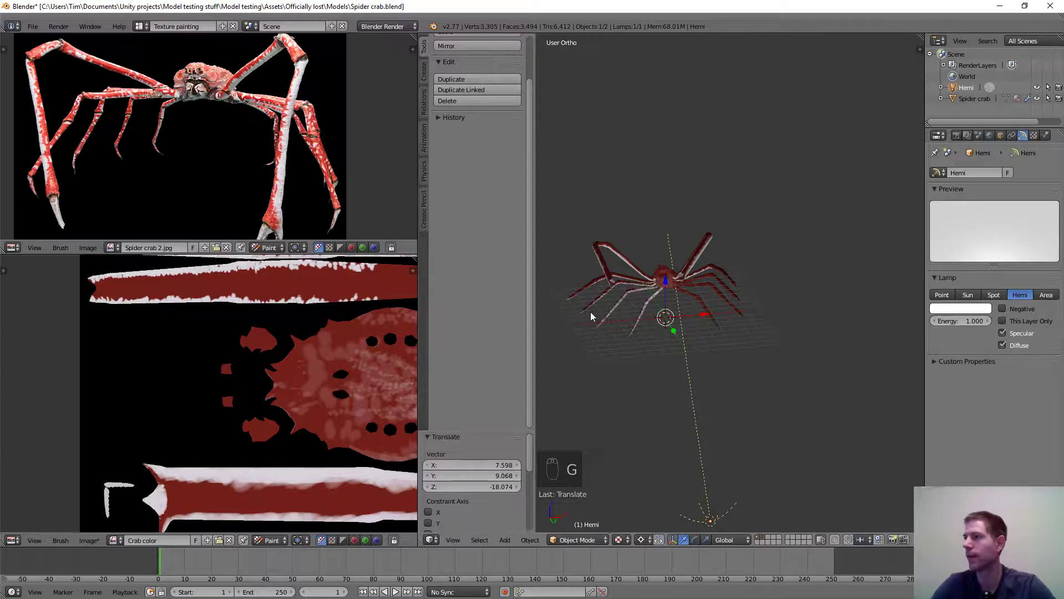
# Check the lighting on the undersides of the legs and hide the hemi lamp.
pyautogui.scroll(2, 590, 311)
pyautogui.moveTo(590, 311); pyautogui.dragTo(673, 290, button='middle')
pyautogui.scroll(5, 673, 290)
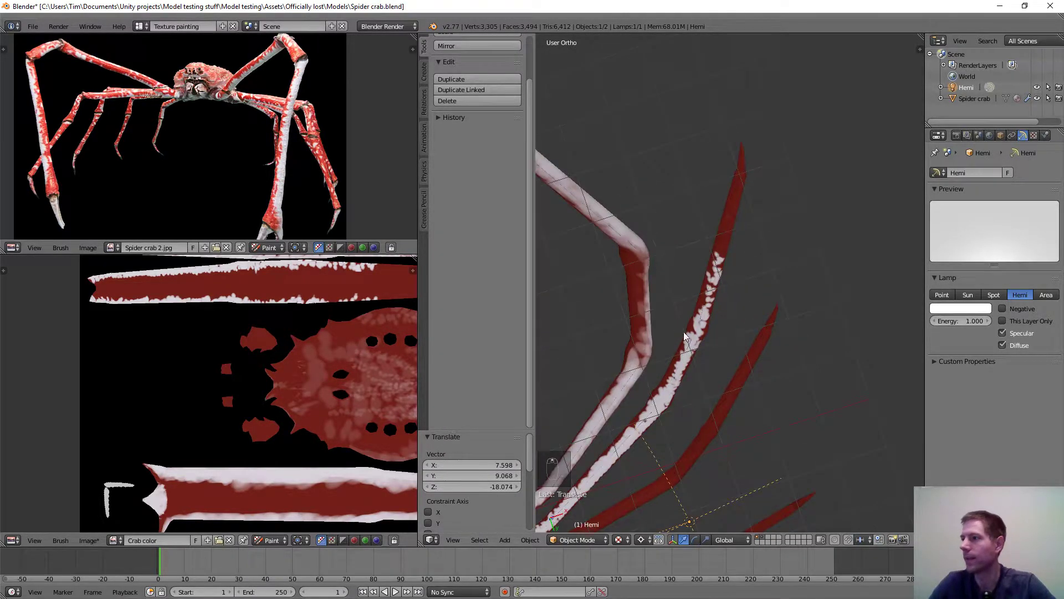
pyautogui.moveTo(683, 331); pyautogui.dragTo(721, 324, button='middle')
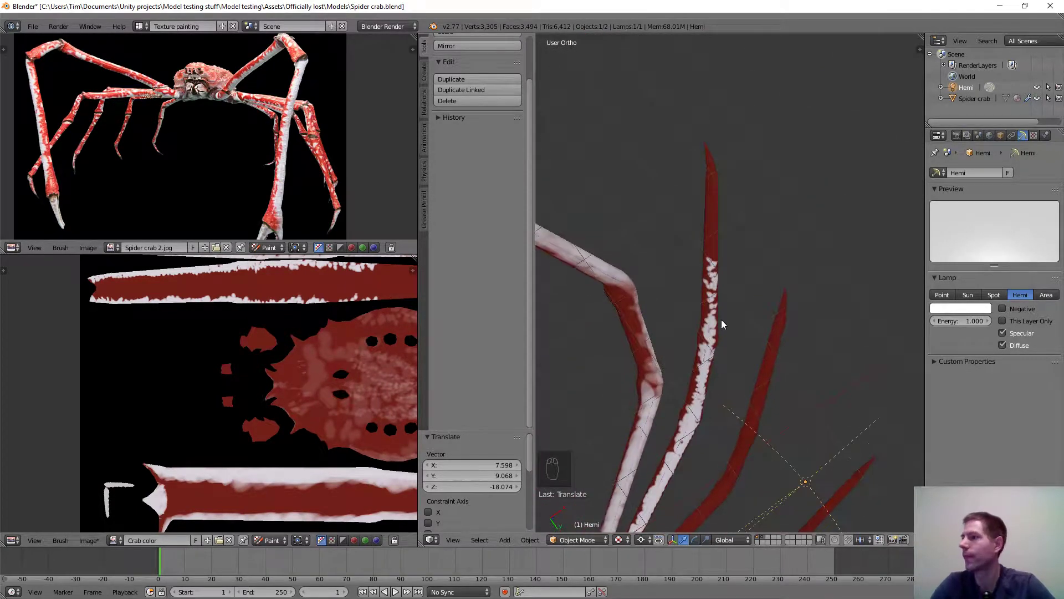
pyautogui.click(1037, 87)
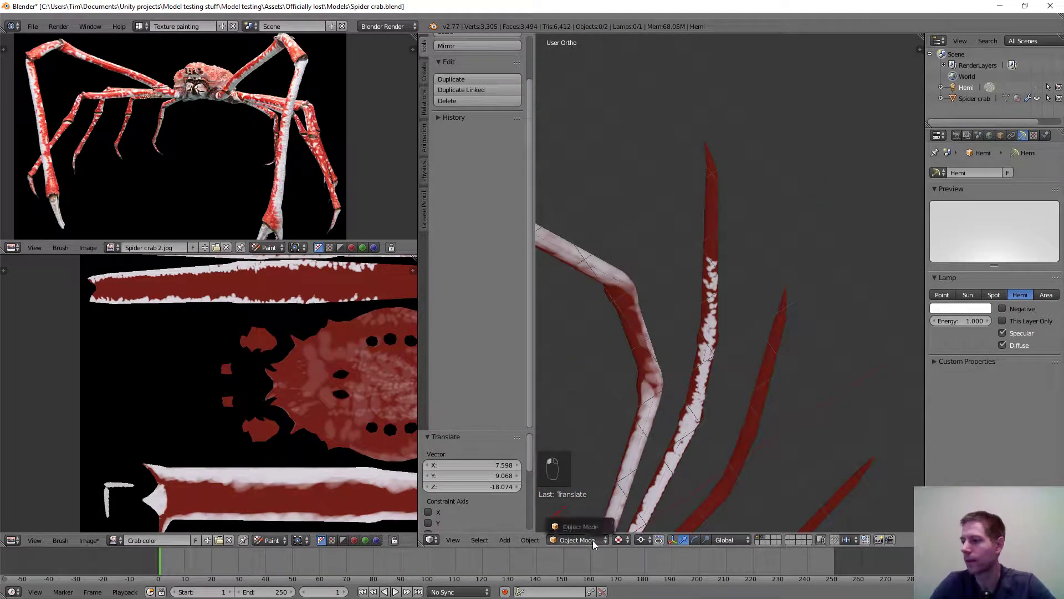
# Put the spider crab back into Texture Paint mode and show Spider crab 2.jpg in the upper image editor.
pyautogui.rightClick(701, 388)
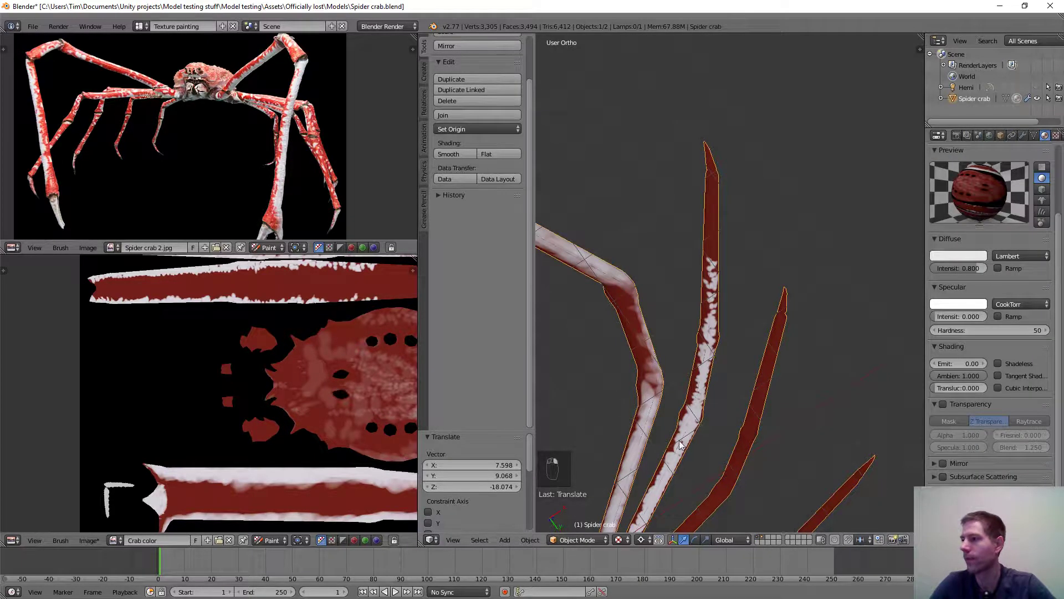
pyautogui.click(584, 544)
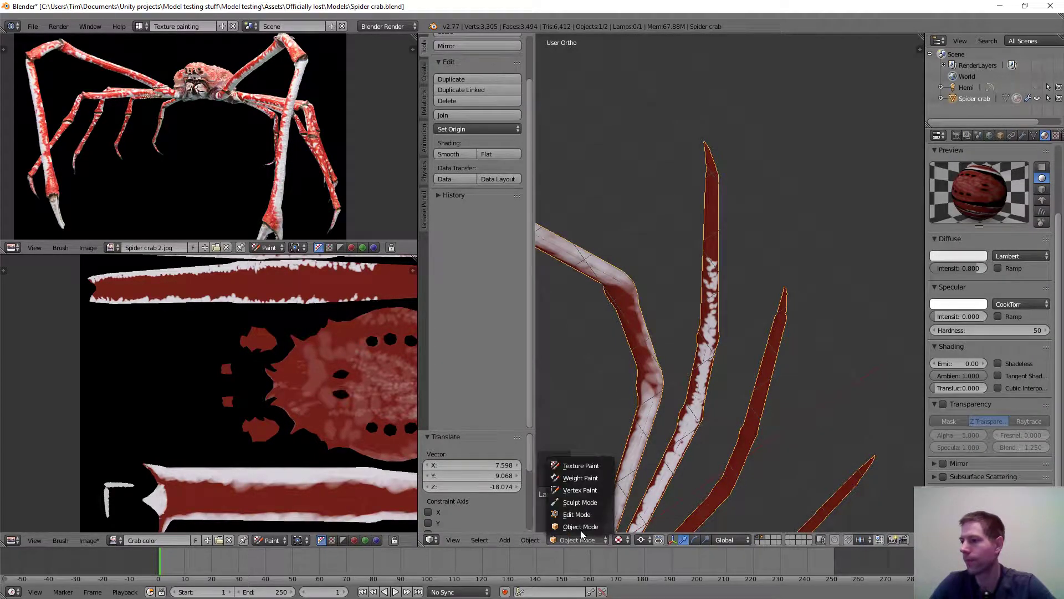
pyautogui.click(576, 465)
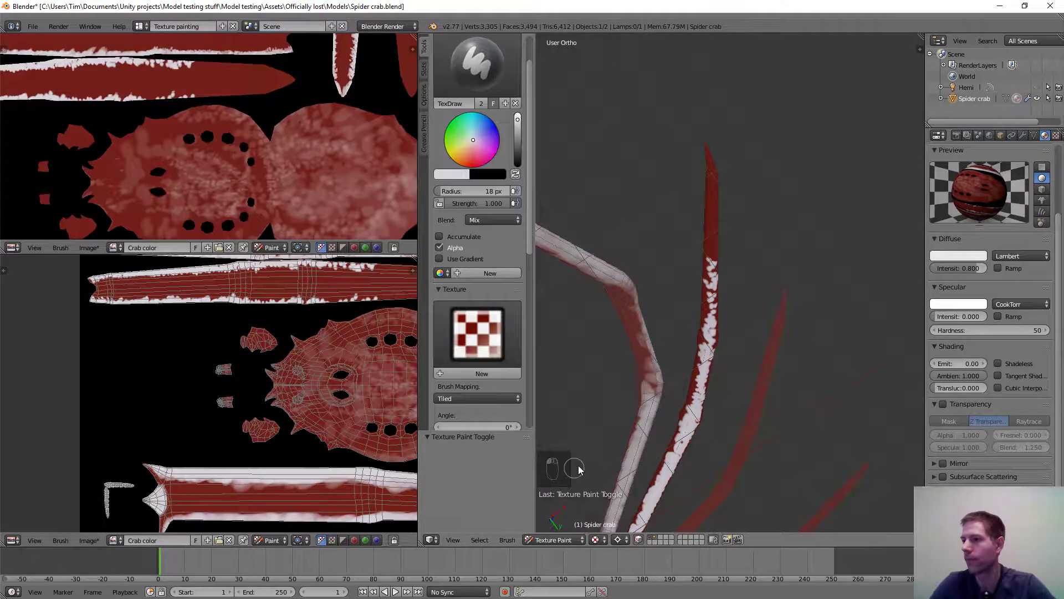
pyautogui.click(115, 248)
pyautogui.click(143, 284)
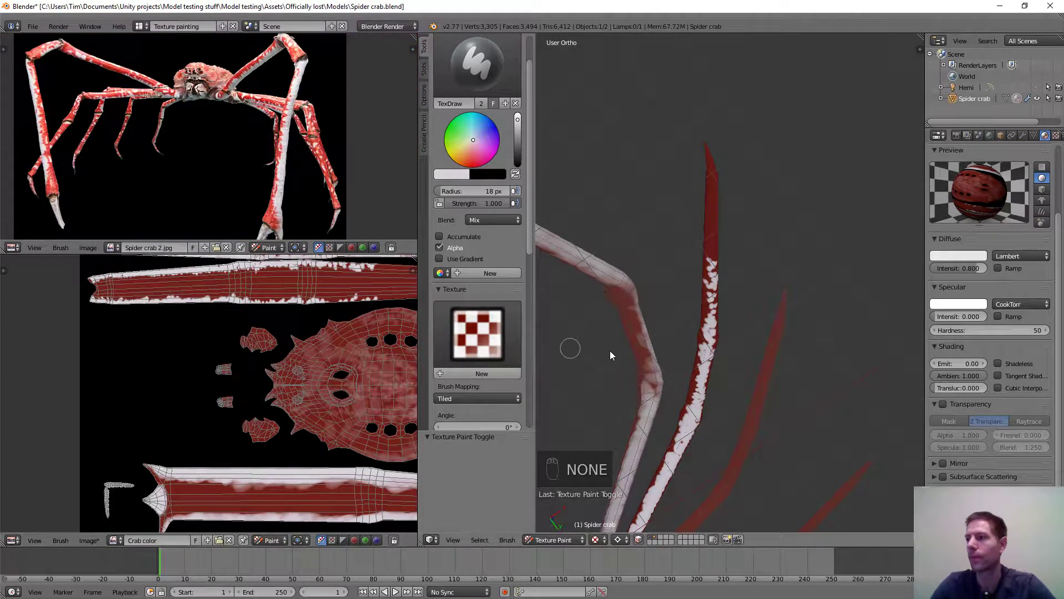
# Examine the painted leg underside and the rest of the crab under the changed lighting.
pyautogui.scroll(-5, 610, 350)
pyautogui.moveTo(673, 355); pyautogui.dragTo(860, 373, button='middle')
pyautogui.scroll(3, 615, 314)
pyautogui.scroll(5, 765, 342)
pyautogui.keyDown('shift'); pyautogui.moveTo(776, 338); pyautogui.dragTo(768, 314, button='middle'); pyautogui.keyUp('shift')
pyautogui.scroll(-5, 768, 307)
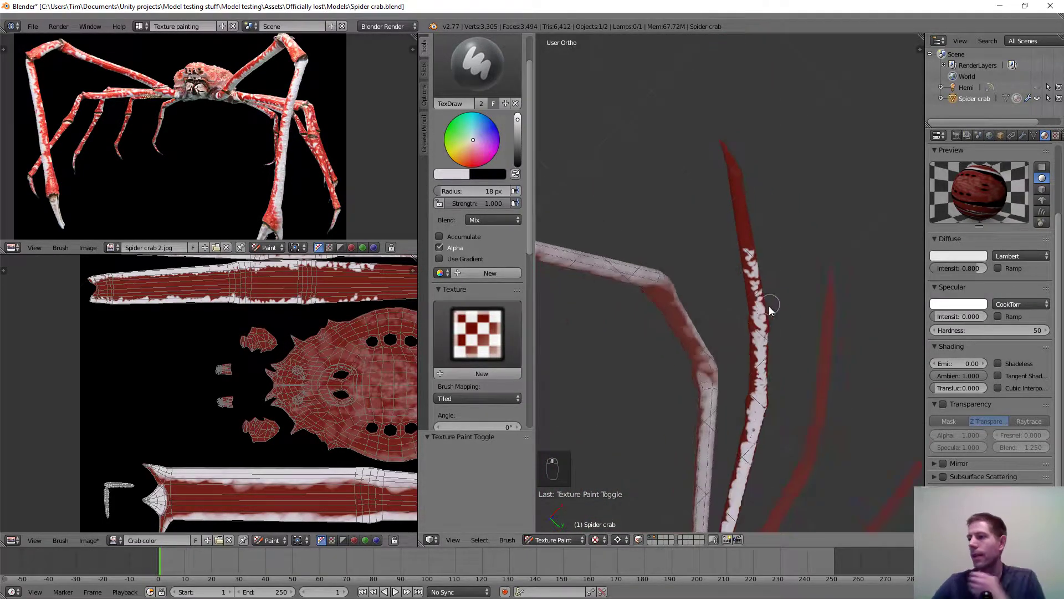
pyautogui.scroll(-7, 770, 306)
pyautogui.moveTo(739, 266); pyautogui.dragTo(720, 421, button='middle')
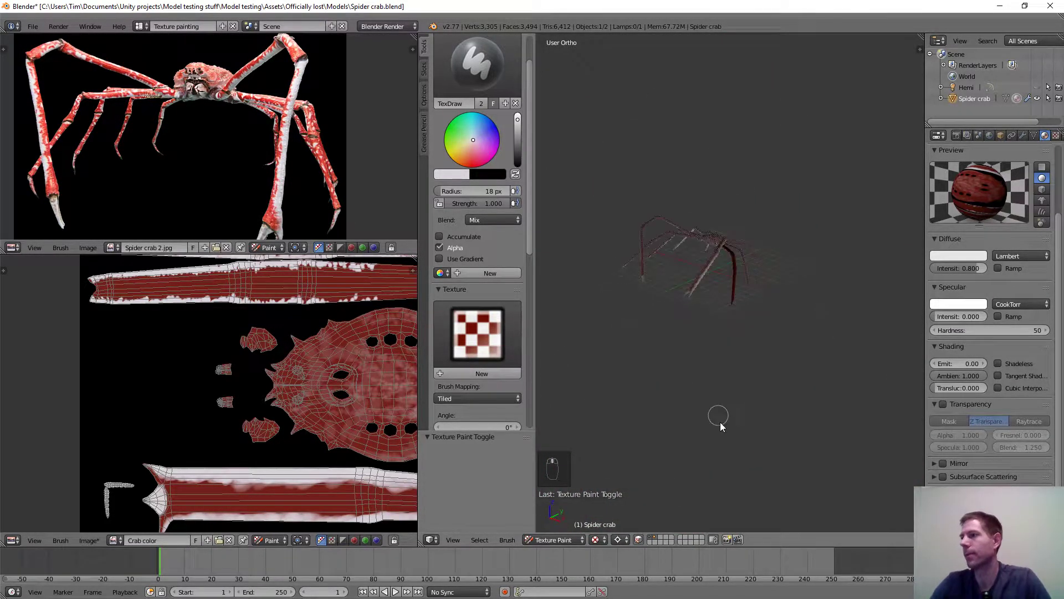
# Return to Object Mode with the hemi lamp unhidden and duplicate it, placing the copy above the crab.
pyautogui.scroll(4, 697, 260)
pyautogui.keyDown('shift'); pyautogui.moveTo(708, 225); pyautogui.dragTo(710, 389, button='middle'); pyautogui.keyUp('shift')
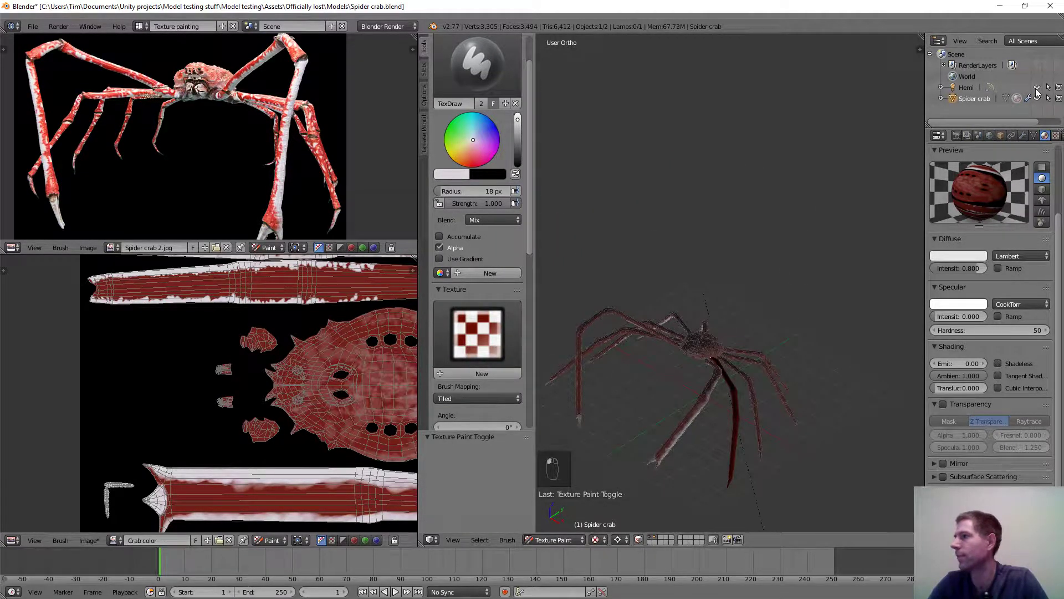
pyautogui.click(553, 539)
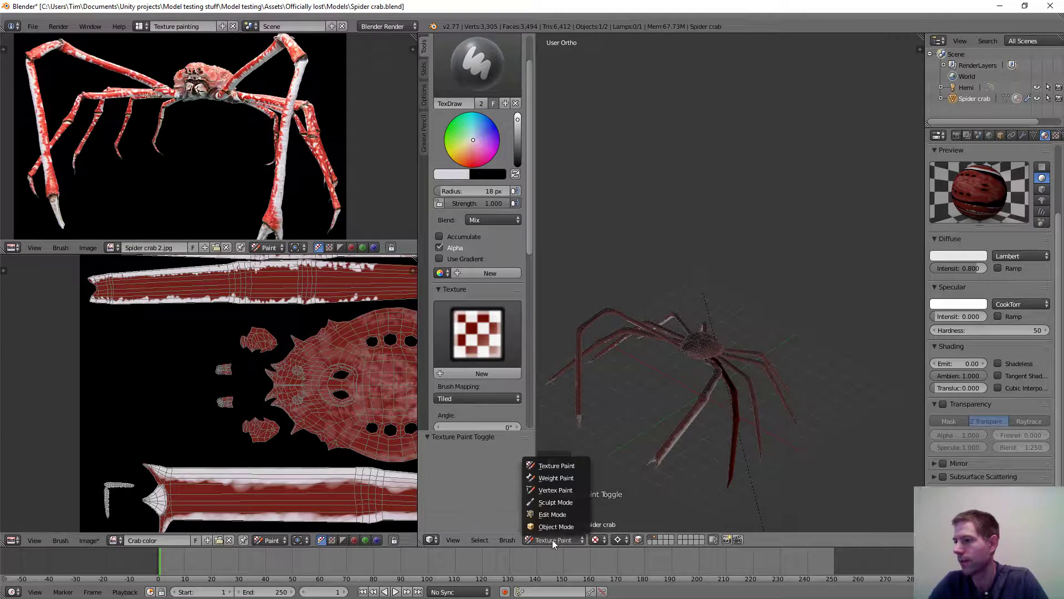
pyautogui.click(550, 526)
pyautogui.press('Home')
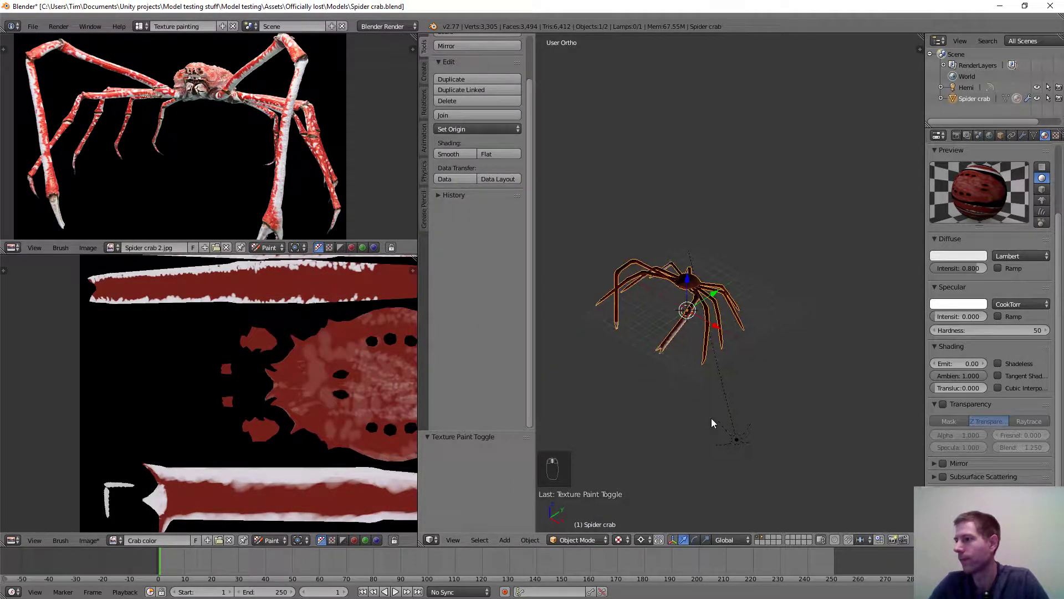
pyautogui.rightClick(737, 439)
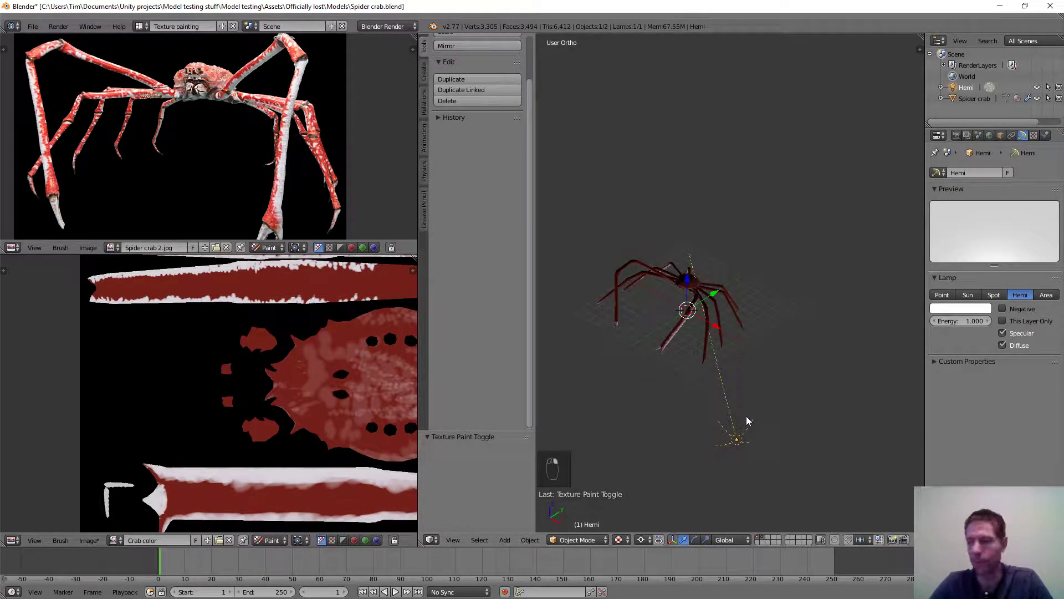
pyautogui.hotkey('shift', 'd')
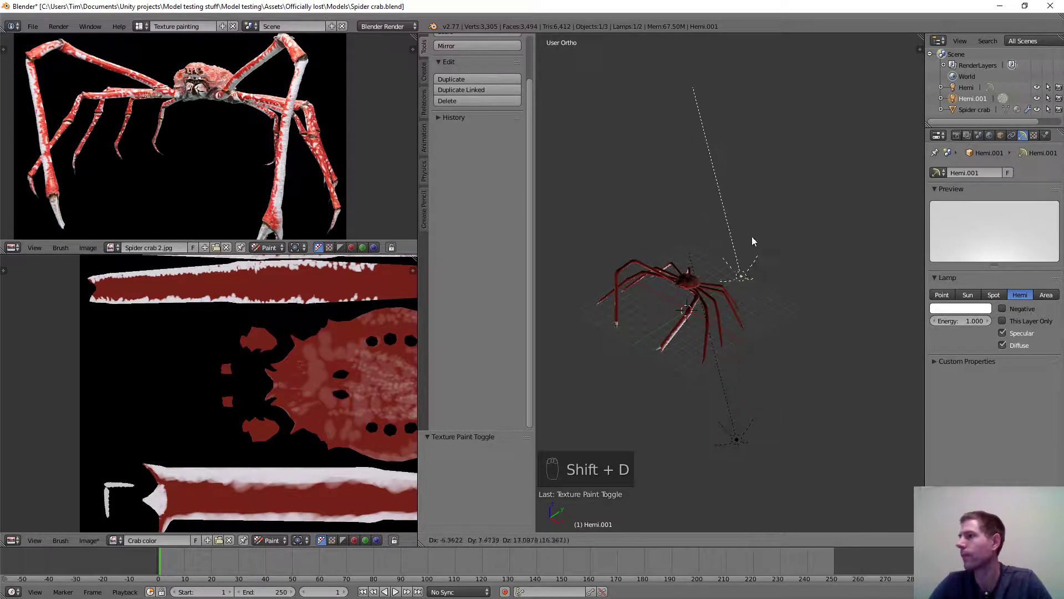
pyautogui.click(747, 119)
# Rotate the duplicated lamp about 209° and move it back above the crab.
pyautogui.press('r')
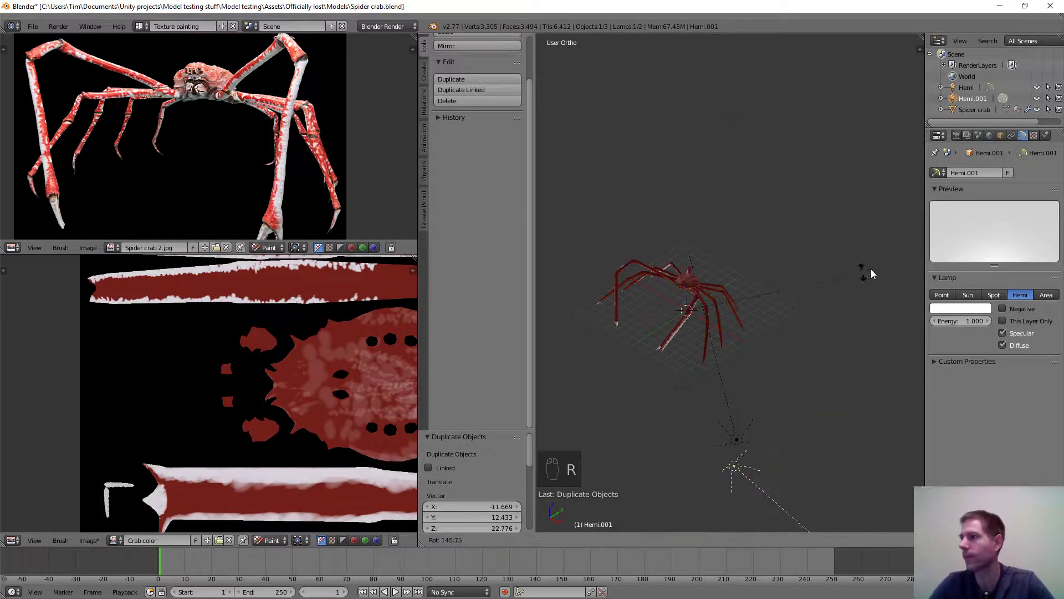
pyautogui.click(699, 383)
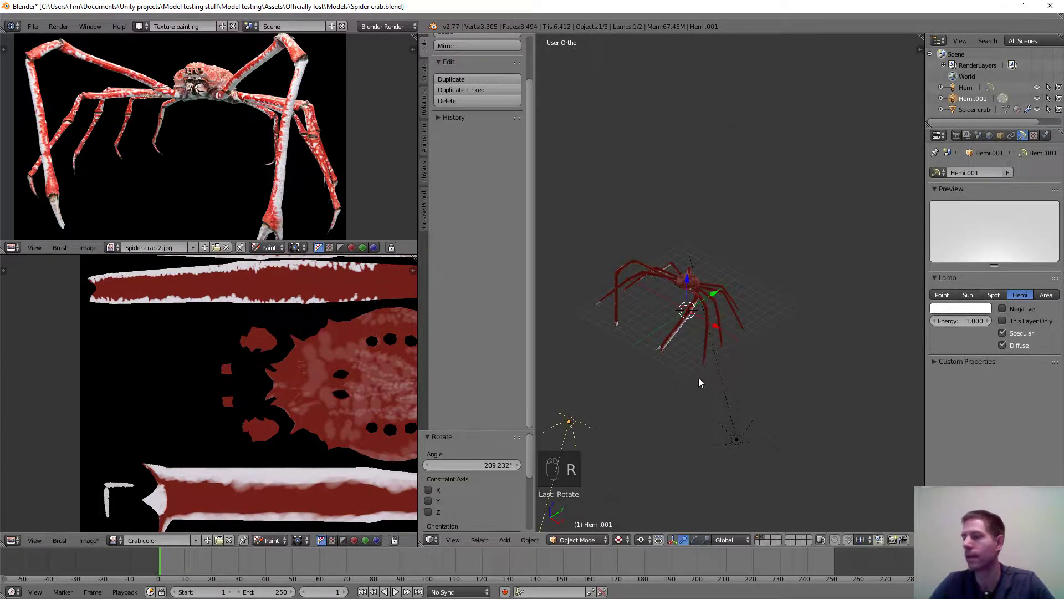
pyautogui.press('g')
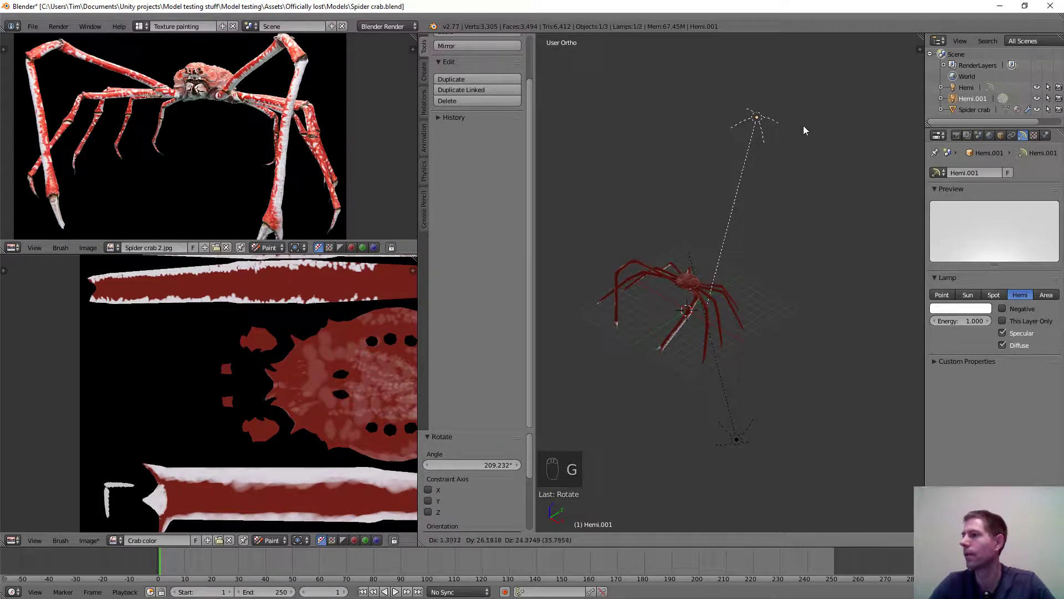
pyautogui.click(760, 189)
# Aim the duplicated lamp down at the crab, rotating it about 52° from the front and about -55° from the side.
pyautogui.moveTo(760, 189); pyautogui.dragTo(681, 270, button='middle')
pyautogui.scroll(-4, 752, 240)
pyautogui.press('r')
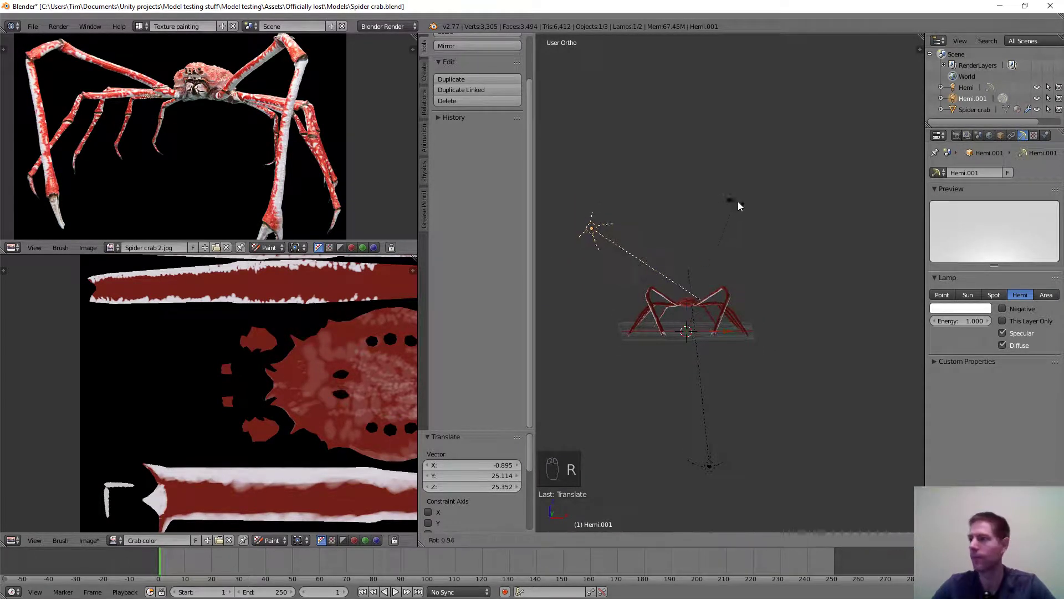
pyautogui.click(884, 265)
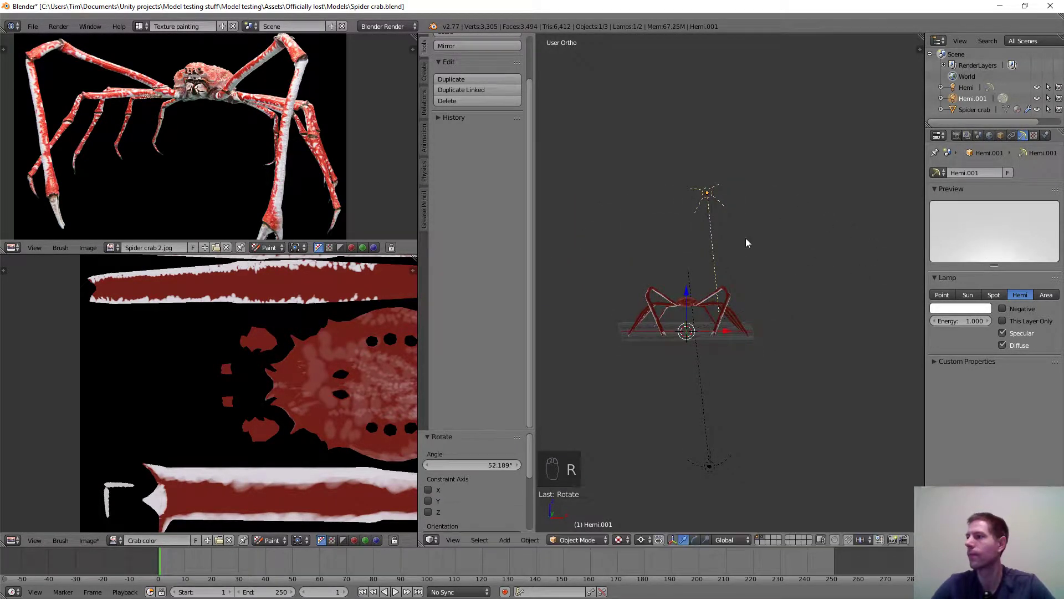
pyautogui.moveTo(746, 237); pyautogui.dragTo(632, 205, button='middle')
pyautogui.press('r')
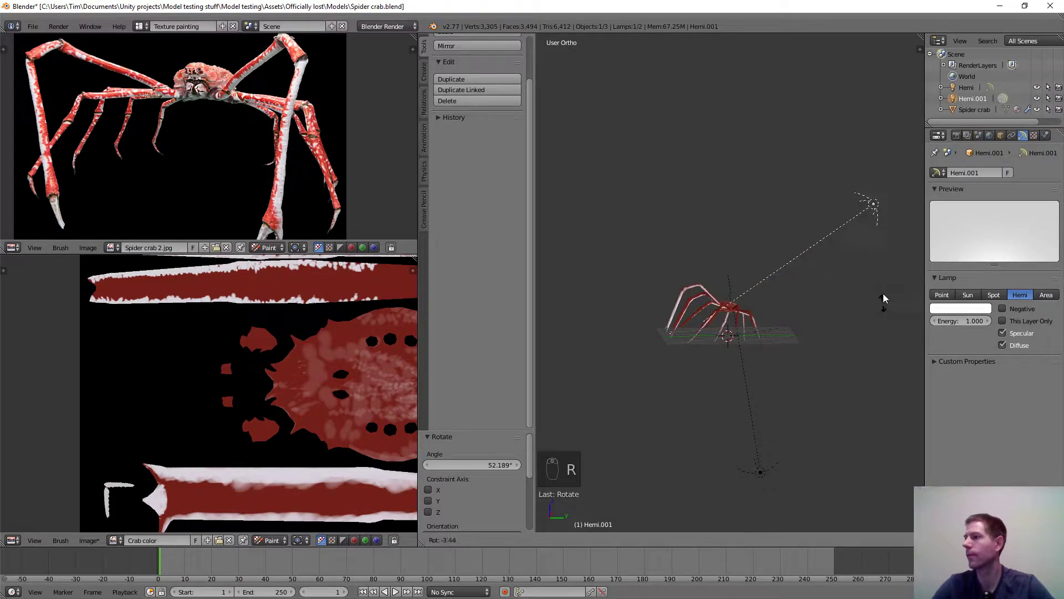
pyautogui.click(819, 181)
# Hide both hemi lamps and select the spider crab mesh.
pyautogui.moveTo(720, 340); pyautogui.dragTo(952, 230, button='middle')
pyautogui.click(1038, 99)
pyautogui.click(1037, 88)
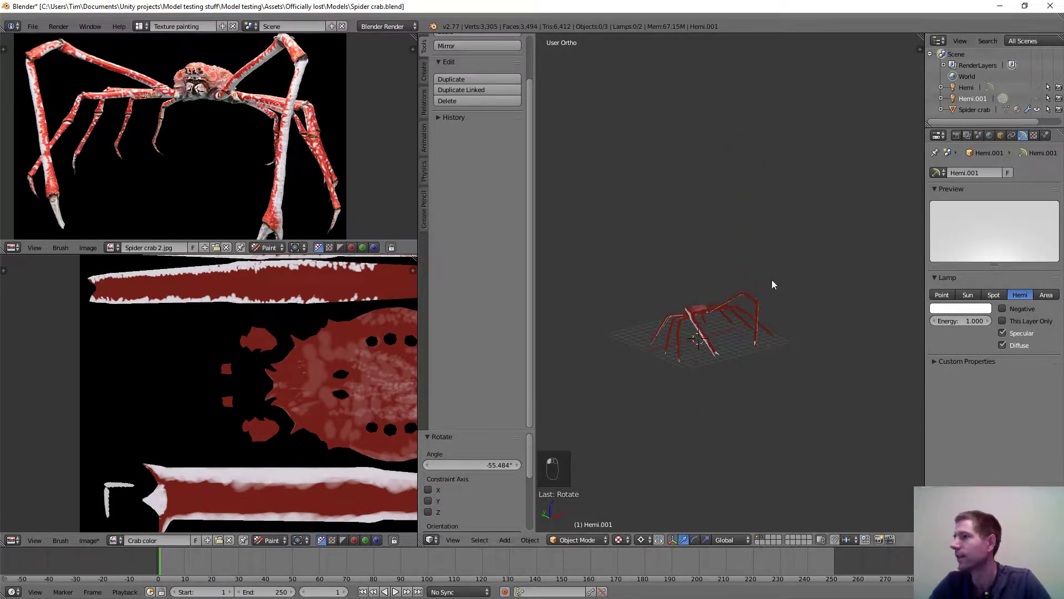
pyautogui.scroll(3, 759, 285)
pyautogui.scroll(3, 671, 353)
pyautogui.rightClick(637, 365)
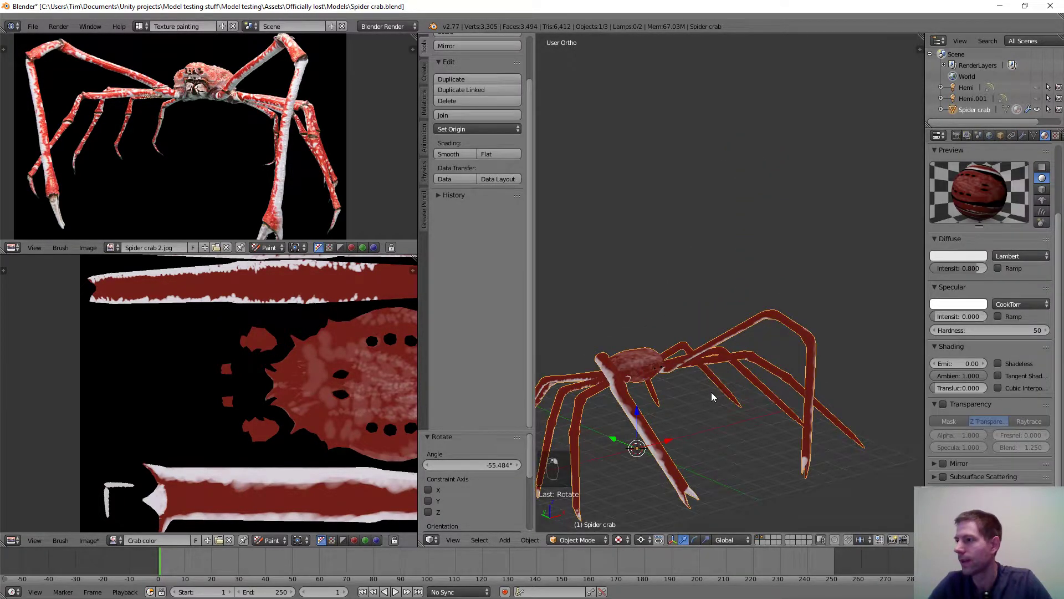
pyautogui.scroll(2, 711, 392)
pyautogui.scroll(-1, 710, 396)
pyautogui.click(570, 540)
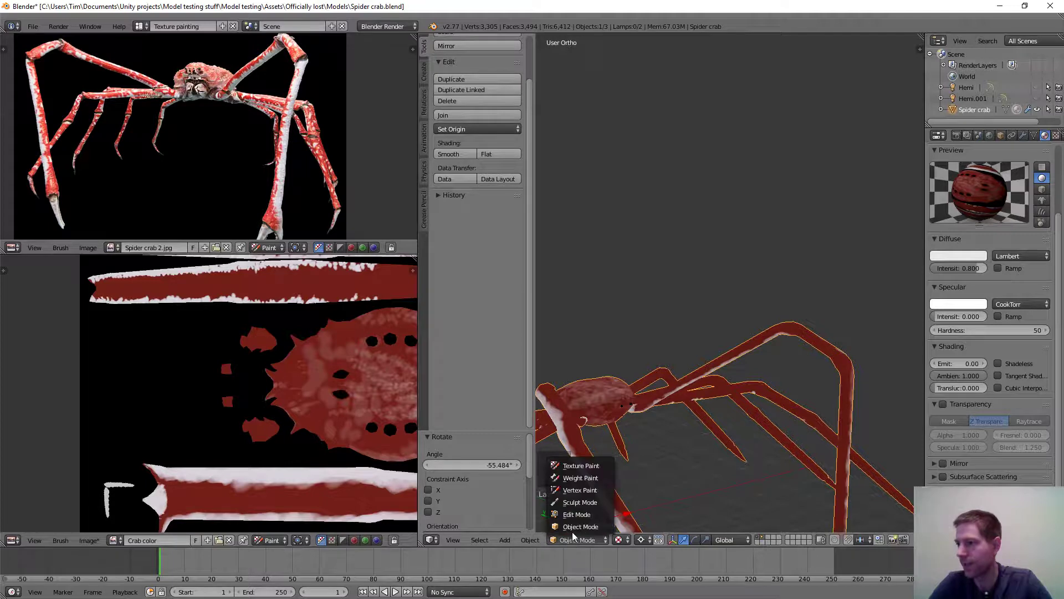
pyautogui.click(574, 478)
pyautogui.scroll(-3, 676, 424)
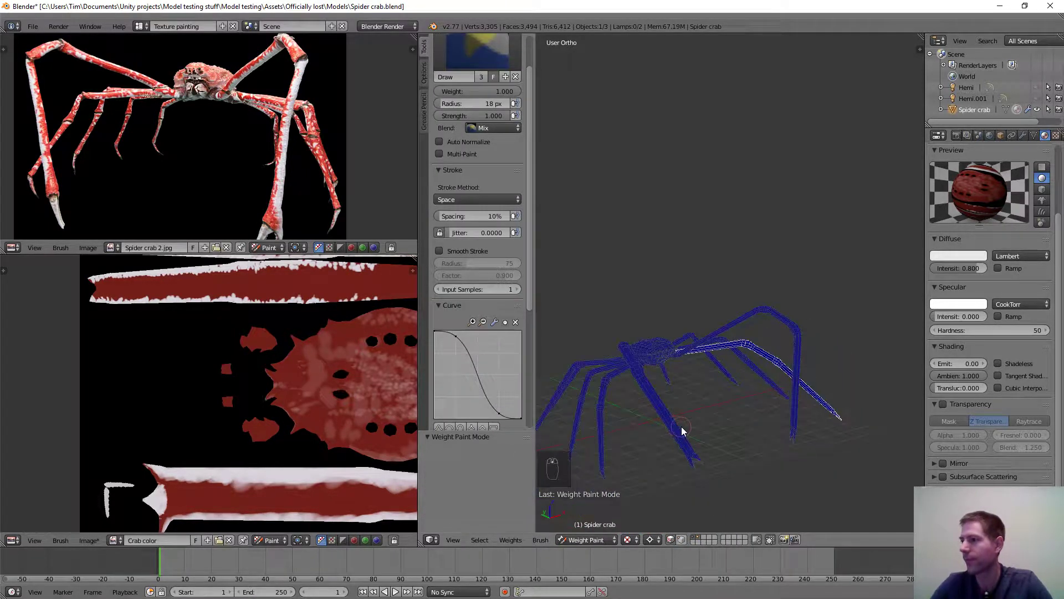
# Switch the crab to Texture Paint mode and restore Spider crab 2.jpg as the reference in the upper image editor.
pyautogui.click(595, 538)
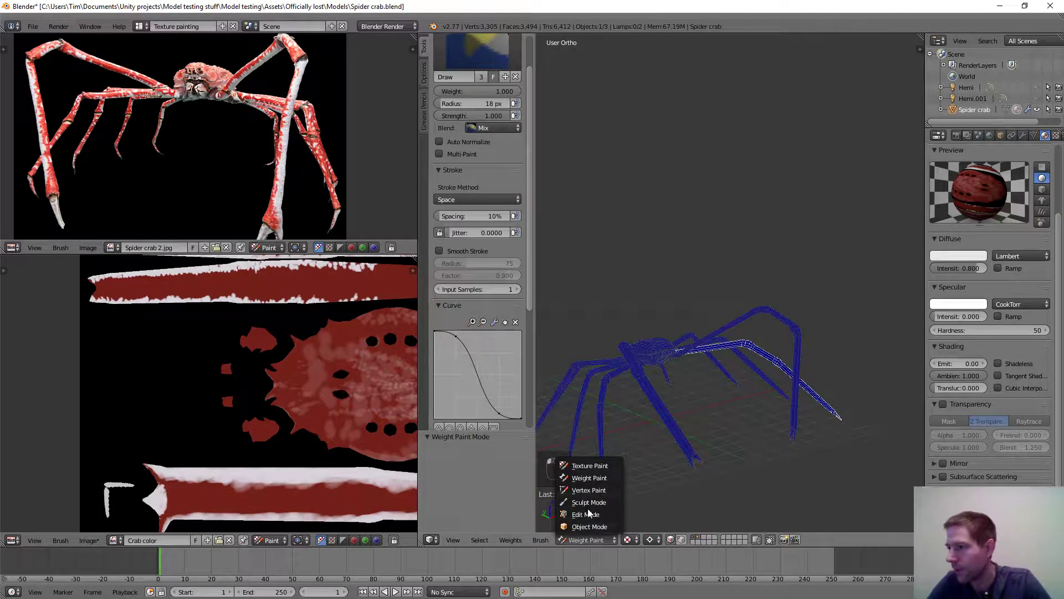
pyautogui.click(589, 467)
pyautogui.scroll(4, 672, 421)
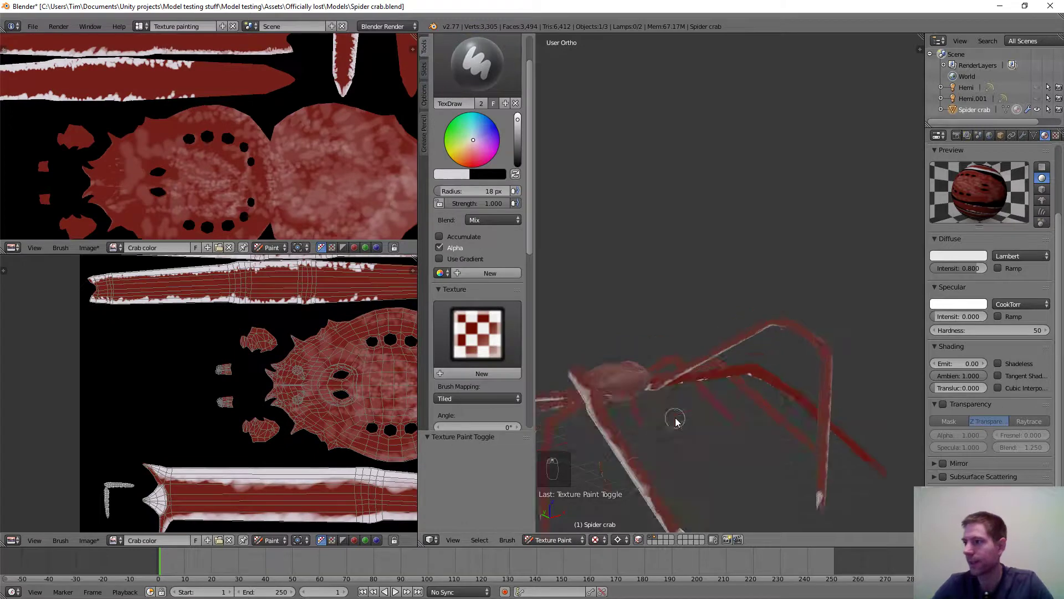
pyautogui.click(114, 247)
pyautogui.click(134, 287)
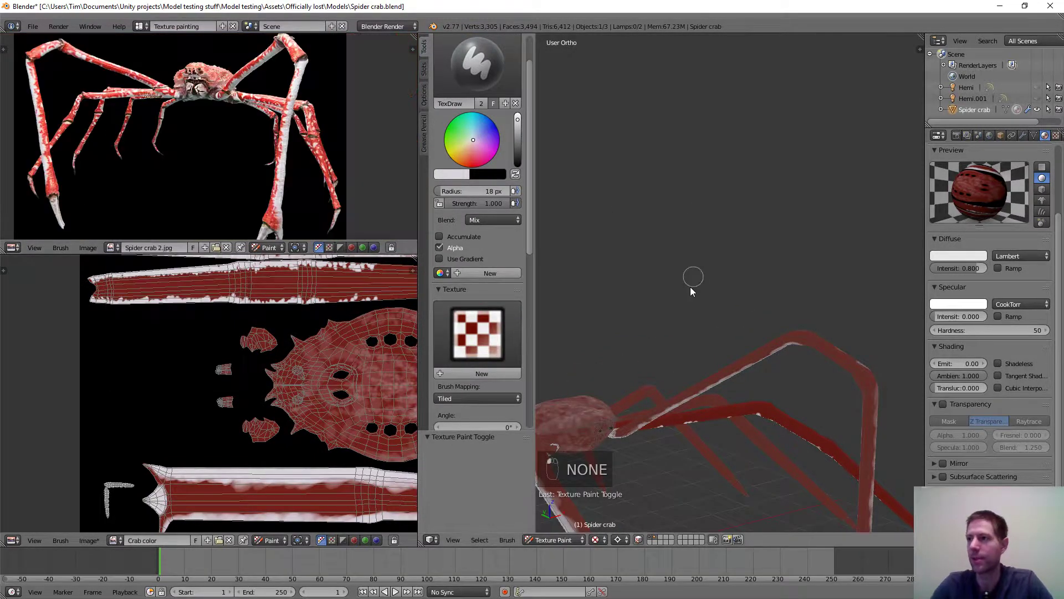
# Paint white blotches along the unpainted red stretch of the second leg's underside, continuing toward the tip.
pyautogui.moveTo(777, 434); pyautogui.dragTo(746, 365, button='middle')
pyautogui.scroll(-6, 746, 365)
pyautogui.moveTo(820, 407)
pyautogui.mouseDown(button='middle')
pyautogui.moveTo(760, 384)
pyautogui.moveTo(733, 266)
pyautogui.moveTo(686, 445)
pyautogui.moveTo(734, 369)
pyautogui.moveTo(776, 368)
pyautogui.moveTo(772, 440)
pyautogui.moveTo(784, 408)
pyautogui.moveTo(722, 338)
pyautogui.moveTo(742, 410)
pyautogui.mouseUp(button='middle')
pyautogui.scroll(5, 713, 384)
pyautogui.scroll(2, 726, 371)
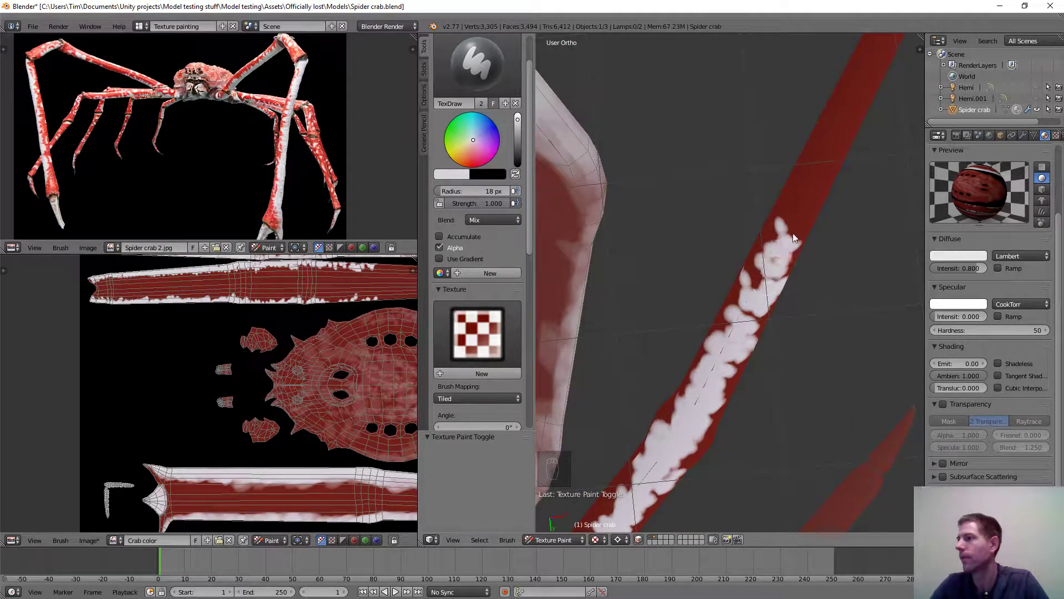
pyautogui.moveTo(803, 186)
pyautogui.mouseDown(button='middle')
pyautogui.moveTo(693, 334)
pyautogui.moveTo(668, 388)
pyautogui.moveTo(711, 302)
pyautogui.mouseUp(button='middle')
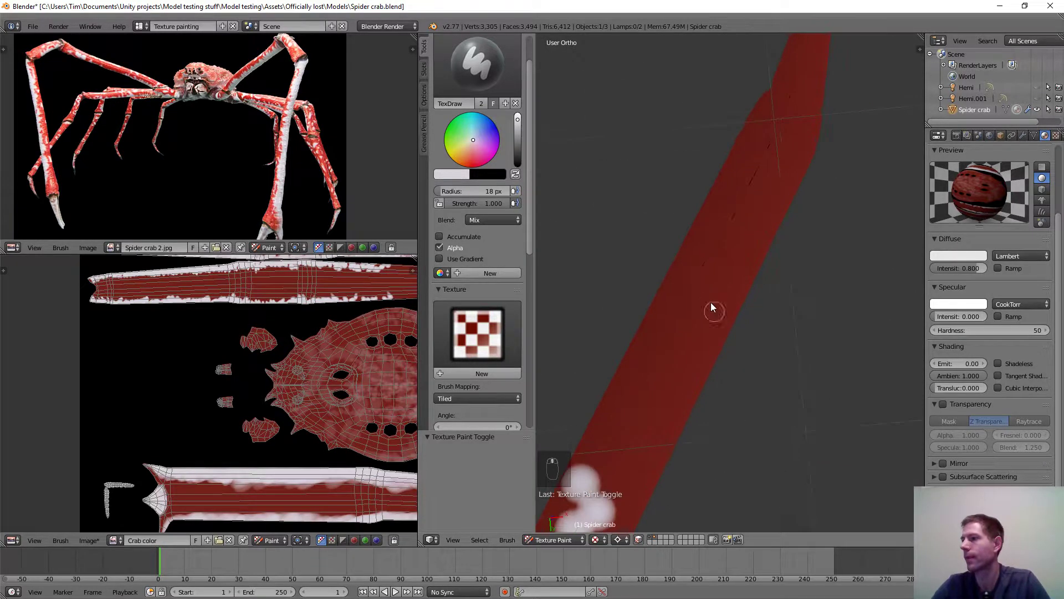
pyautogui.moveTo(678, 344)
pyautogui.mouseDown()
pyautogui.moveTo(593, 510)
pyautogui.moveTo(769, 150)
pyautogui.moveTo(664, 353)
pyautogui.moveTo(760, 215)
pyautogui.moveTo(614, 468)
pyautogui.moveTo(654, 418)
pyautogui.moveTo(632, 477)
pyautogui.moveTo(676, 345)
pyautogui.mouseUp()
pyautogui.moveTo(676, 345)
pyautogui.mouseDown(button='middle')
pyautogui.moveTo(731, 308)
pyautogui.moveTo(723, 291)
pyautogui.moveTo(664, 393)
pyautogui.moveTo(674, 383)
pyautogui.mouseUp(button='middle')
pyautogui.moveTo(630, 431)
pyautogui.mouseDown()
pyautogui.moveTo(680, 256)
pyautogui.moveTo(633, 518)
pyautogui.mouseUp()
# Extend uneven white blotches up the side of the second leg, following its lower edge out to the pointed tip.
pyautogui.moveTo(634, 517); pyautogui.dragTo(729, 253, button='middle')
pyautogui.scroll(8, 733, 360)
pyautogui.moveTo(614, 236)
pyautogui.mouseDown()
pyautogui.moveTo(764, 279)
pyautogui.moveTo(893, 360)
pyautogui.mouseUp()
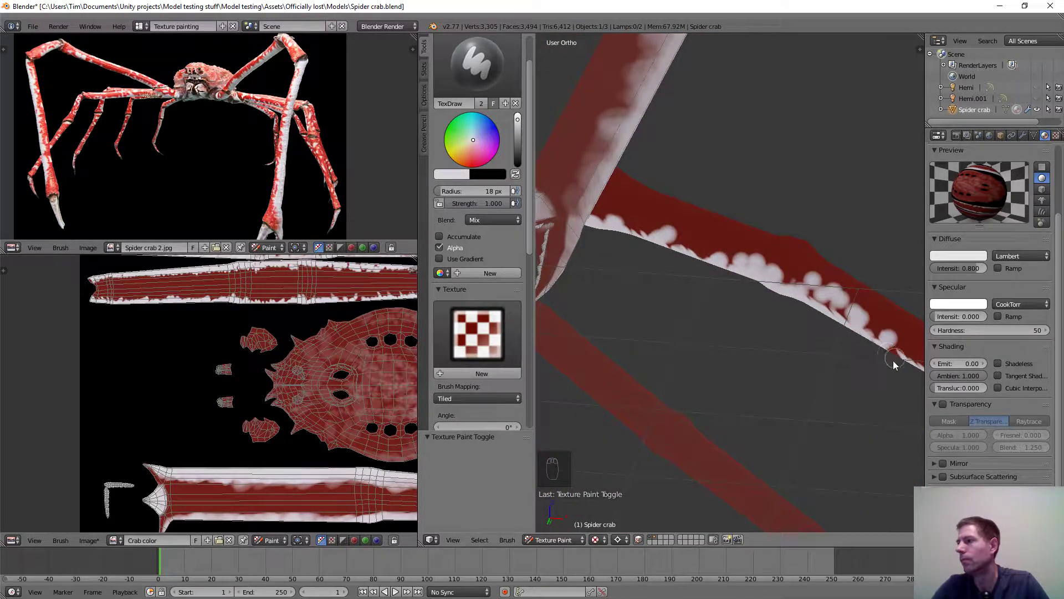
pyautogui.moveTo(893, 360)
pyautogui.mouseDown(button='middle')
pyautogui.moveTo(773, 355)
pyautogui.moveTo(657, 311)
pyautogui.mouseUp(button='middle')
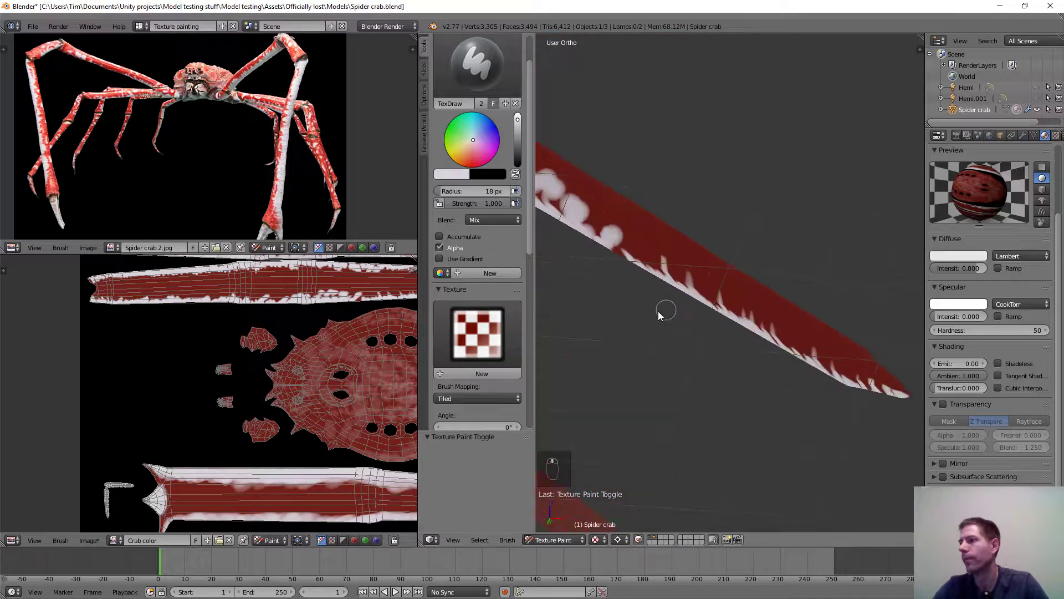
pyautogui.moveTo(648, 267)
pyautogui.mouseDown()
pyautogui.moveTo(722, 301)
pyautogui.moveTo(797, 366)
pyautogui.mouseUp()
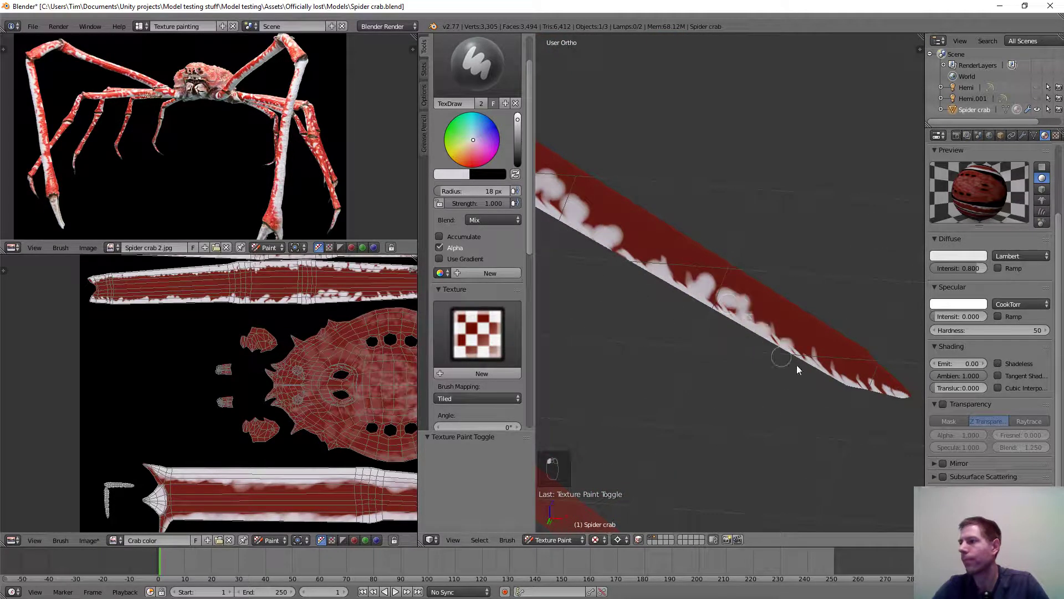
pyautogui.moveTo(885, 404)
pyautogui.mouseDown()
pyautogui.moveTo(836, 387)
pyautogui.moveTo(893, 403)
pyautogui.mouseUp()
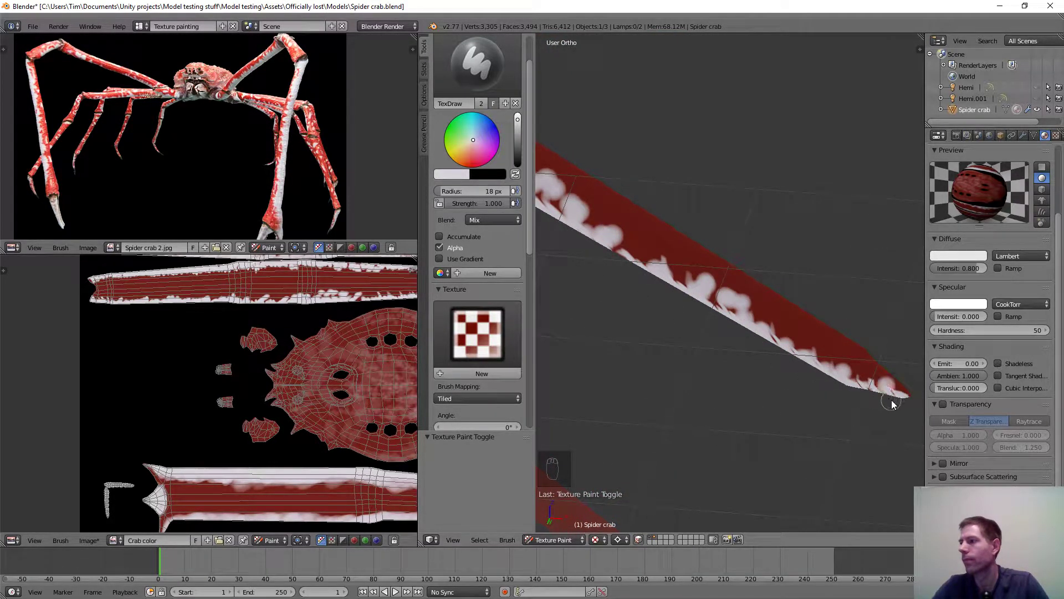
pyautogui.moveTo(720, 356); pyautogui.dragTo(940, 265, button='middle')
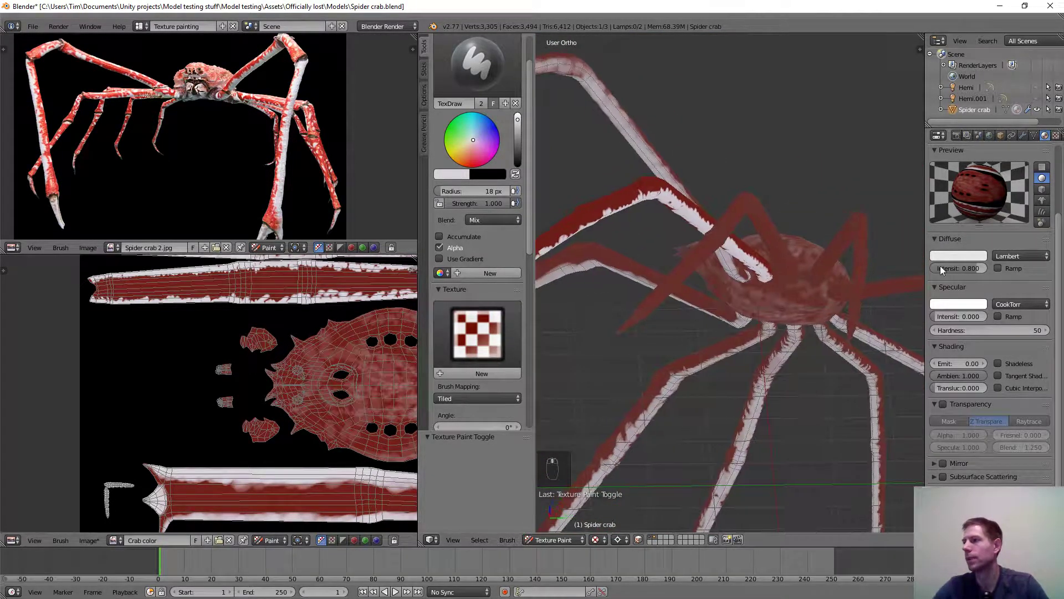
pyautogui.scroll(1, 940, 265)
pyautogui.moveTo(696, 267); pyautogui.dragTo(607, 225, button='middle')
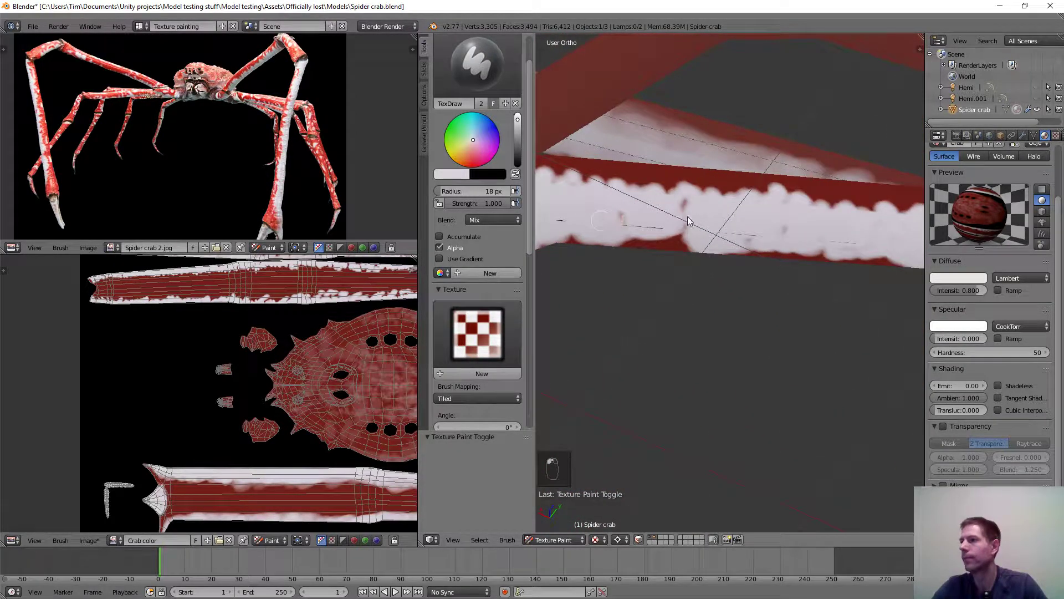
pyautogui.scroll(-12, 773, 307)
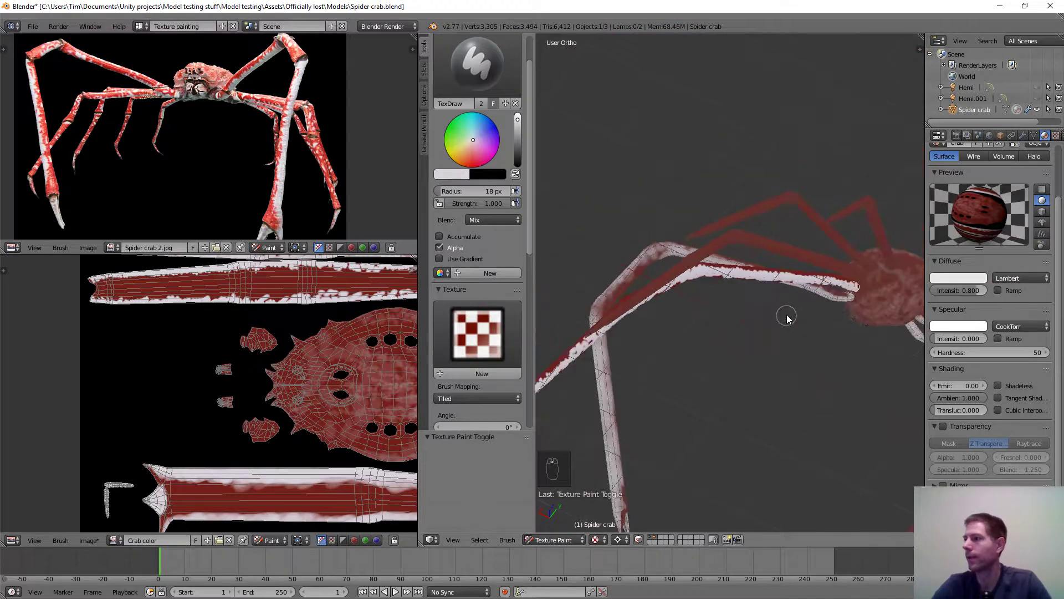
# Clear the paint mask selection and select only the linked faces of the third leg, next to the finished second one.
pyautogui.moveTo(796, 308); pyautogui.dragTo(793, 271, button='middle')
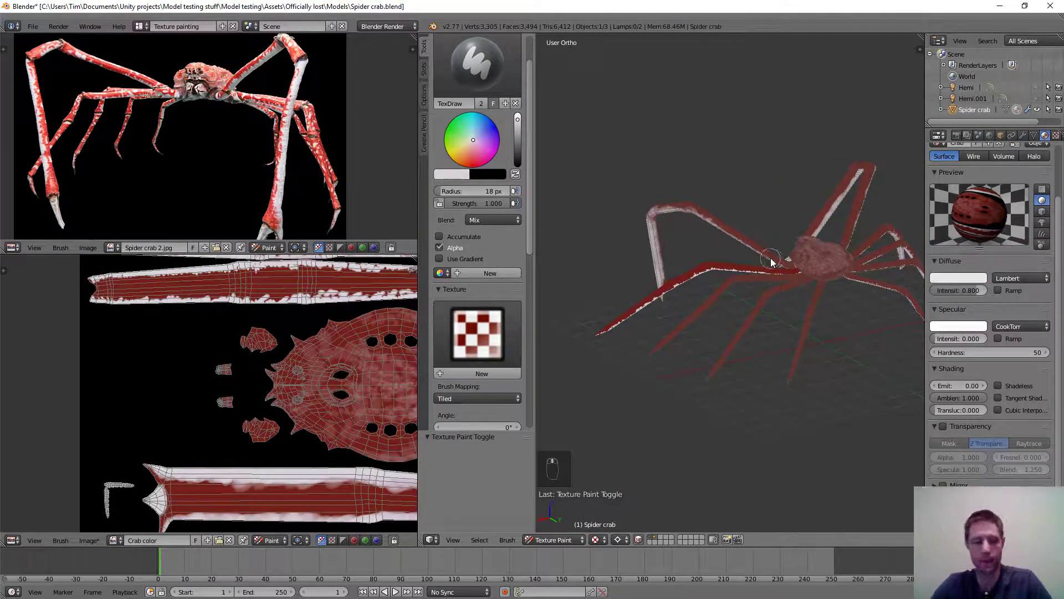
pyautogui.press('a')
pyautogui.scroll(6, 750, 268)
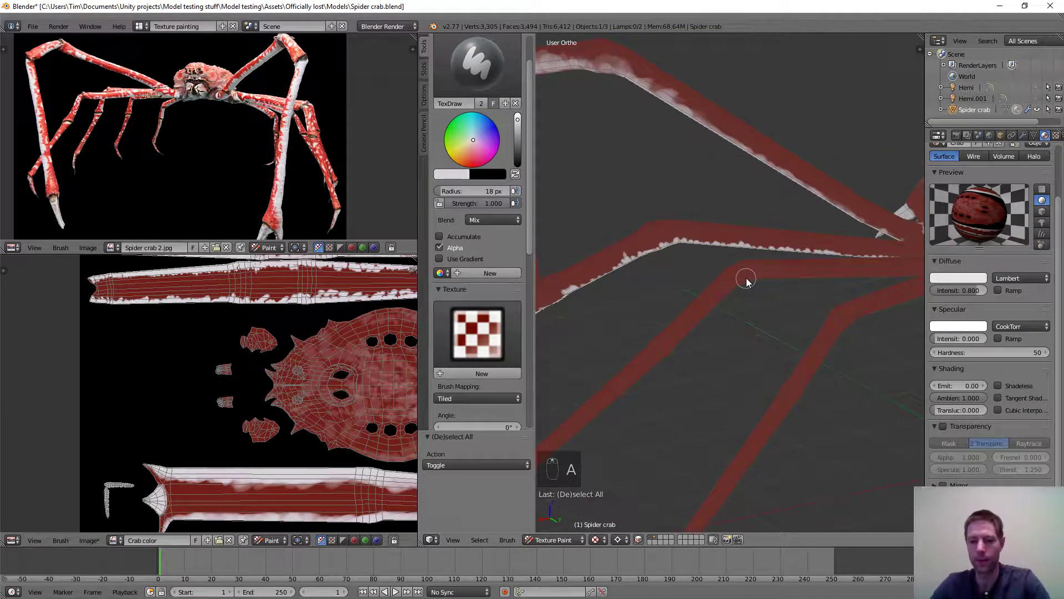
pyautogui.press('l')
pyautogui.scroll(-10, 746, 278)
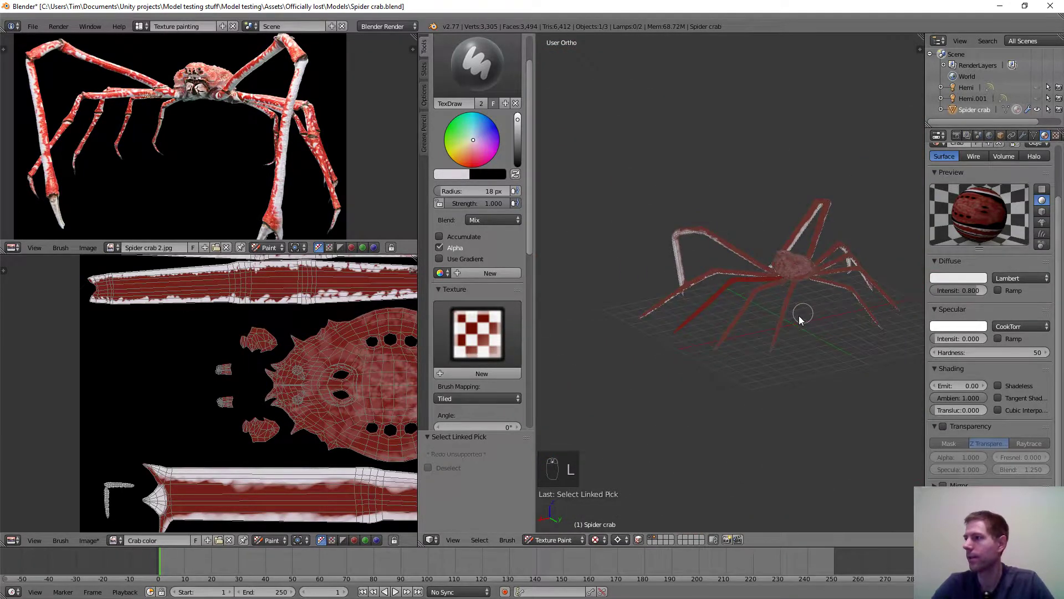
# Paint clustered white blotches on the third leg's underside, starting where it joins the body and working outward.
pyautogui.scroll(8, 800, 319)
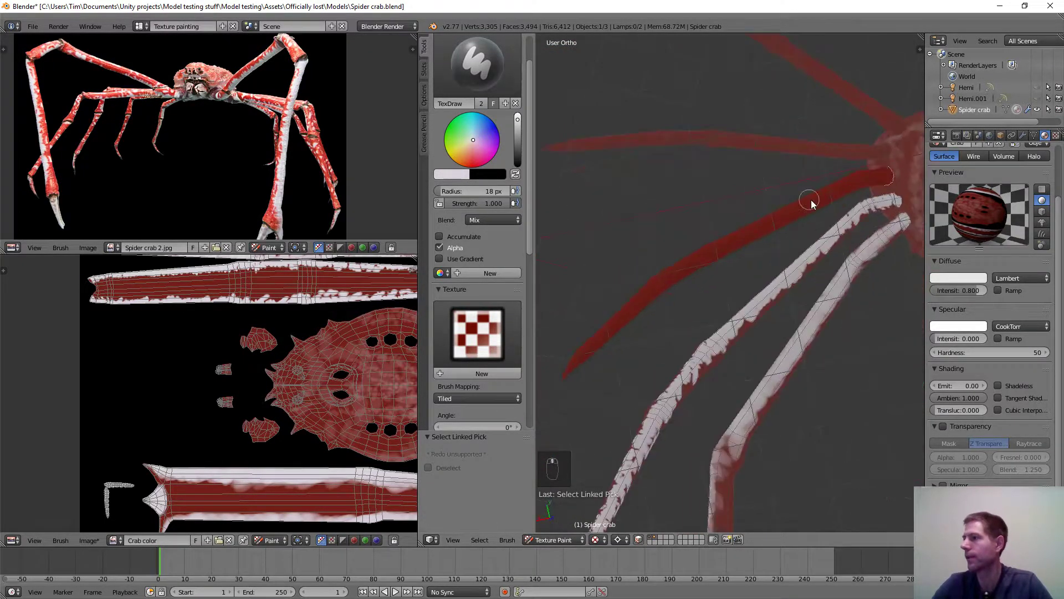
pyautogui.scroll(-5, 767, 261)
pyautogui.scroll(8, 657, 307)
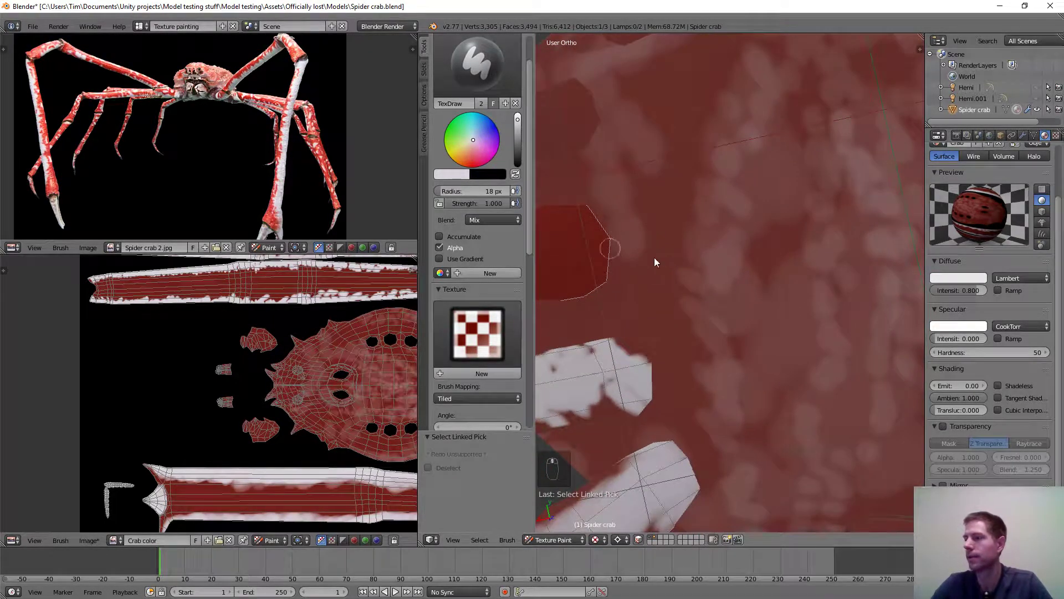
pyautogui.moveTo(656, 260); pyautogui.dragTo(783, 258, button='middle')
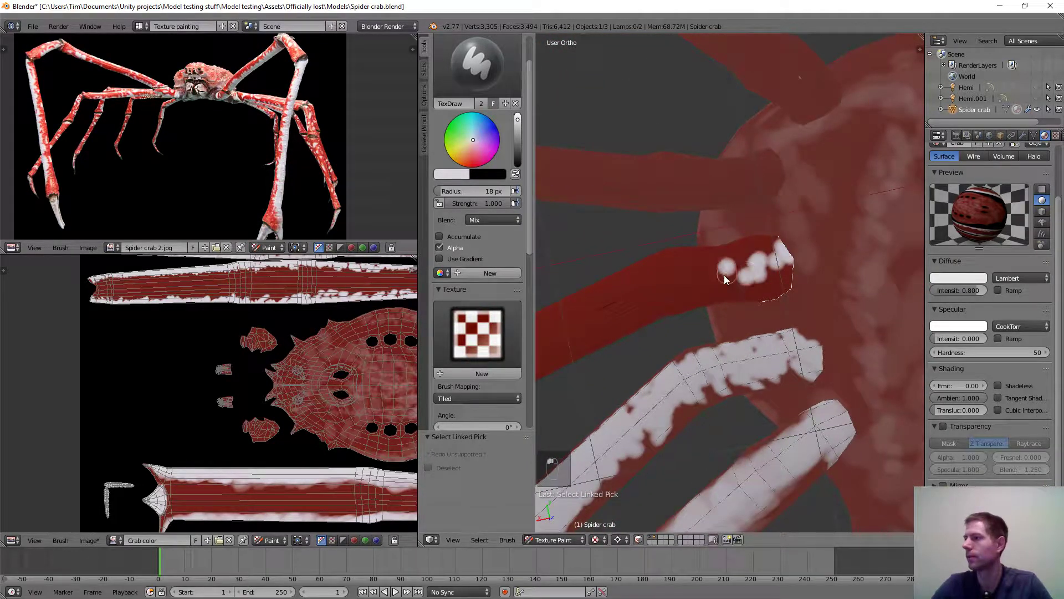
pyautogui.moveTo(724, 275)
pyautogui.mouseDown()
pyautogui.moveTo(779, 277)
pyautogui.moveTo(776, 247)
pyautogui.moveTo(727, 268)
pyautogui.mouseUp()
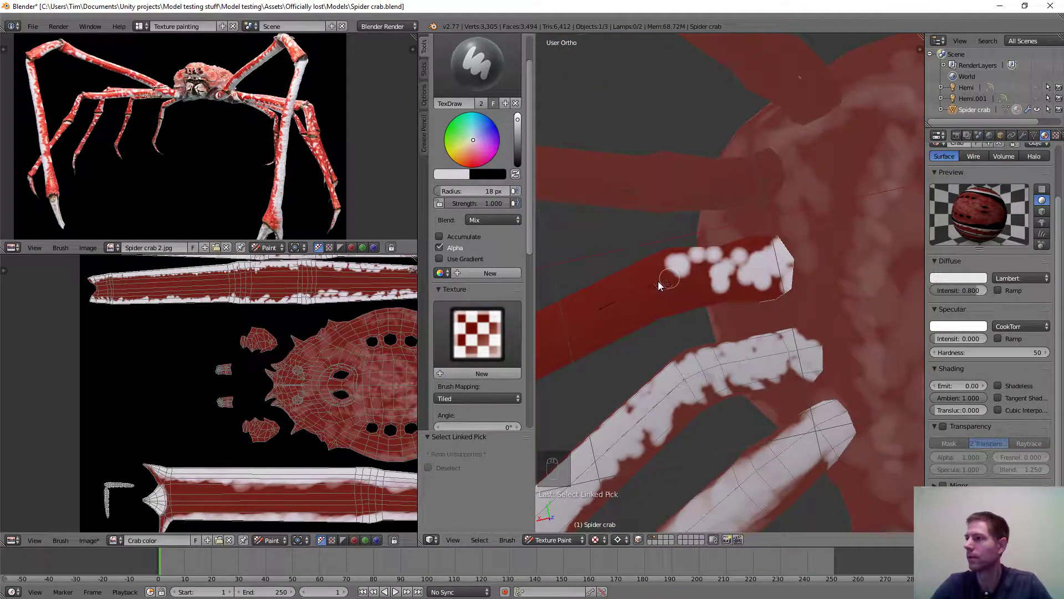
pyautogui.moveTo(659, 285); pyautogui.dragTo(785, 274)
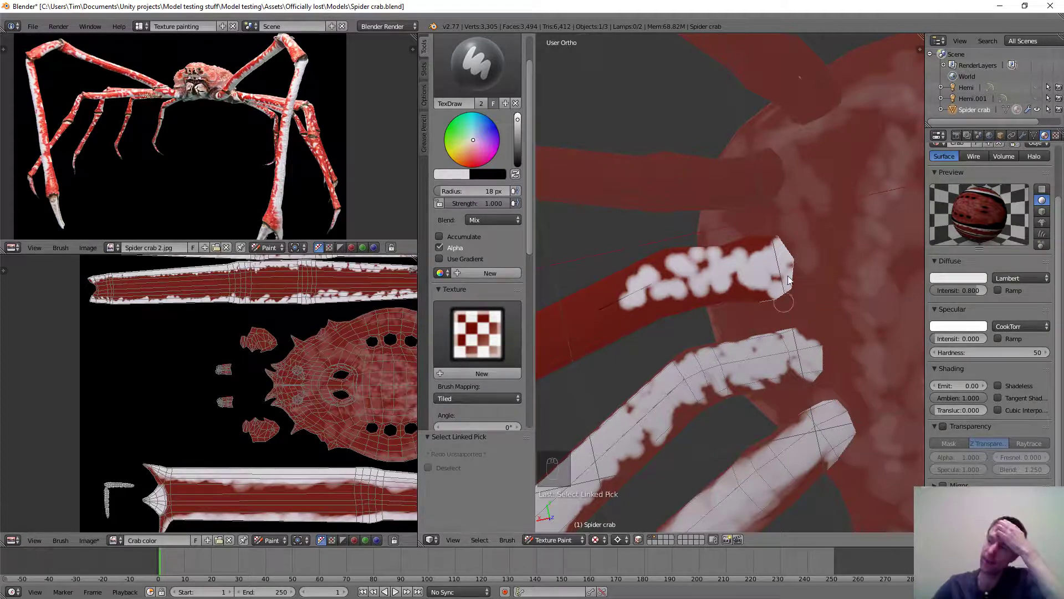
pyautogui.scroll(2, 748, 262)
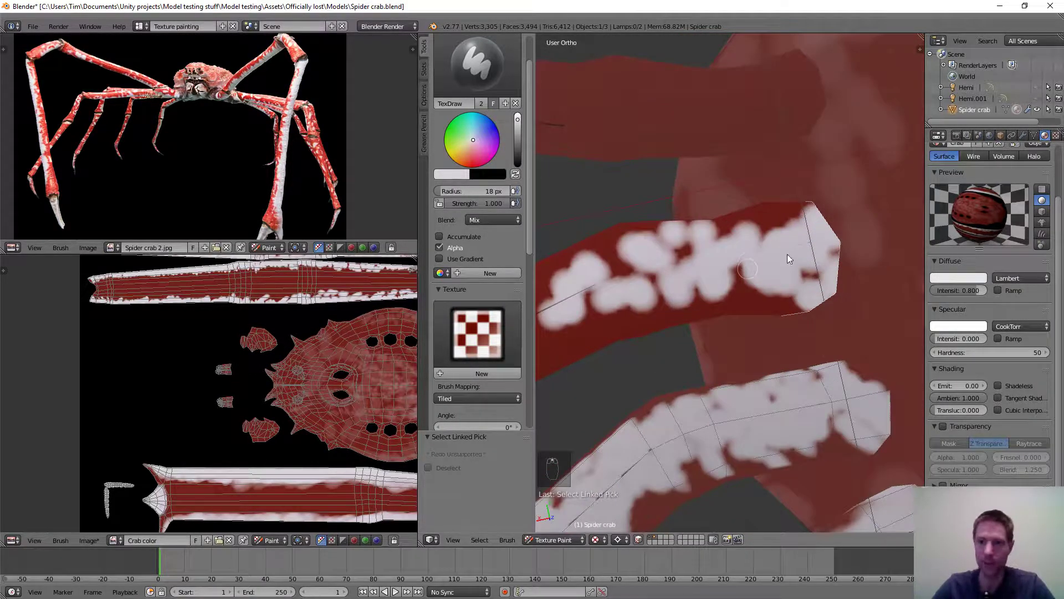
pyautogui.moveTo(787, 253); pyautogui.dragTo(868, 248, button='middle')
pyautogui.moveTo(803, 253)
pyautogui.mouseDown()
pyautogui.moveTo(877, 235)
pyautogui.moveTo(704, 273)
pyautogui.mouseUp()
pyautogui.moveTo(638, 307); pyautogui.dragTo(742, 284)
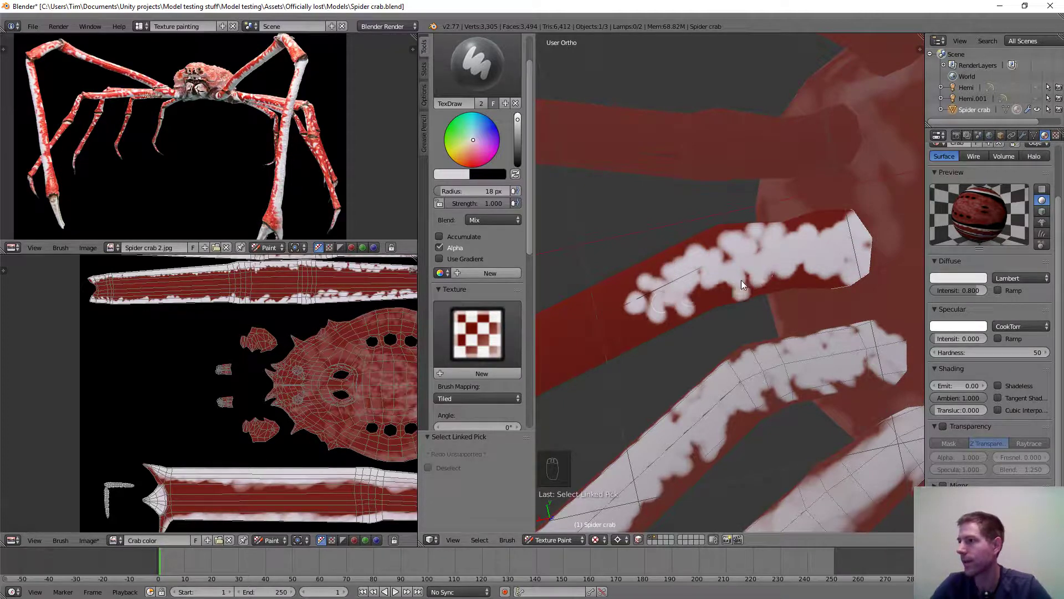
# Continue the white blotches along the lower side of the third leg's upper segment, reaching just past the knee bend.
pyautogui.moveTo(744, 258)
pyautogui.mouseDown(button='middle')
pyautogui.moveTo(816, 288)
pyautogui.moveTo(783, 191)
pyautogui.mouseUp(button='middle')
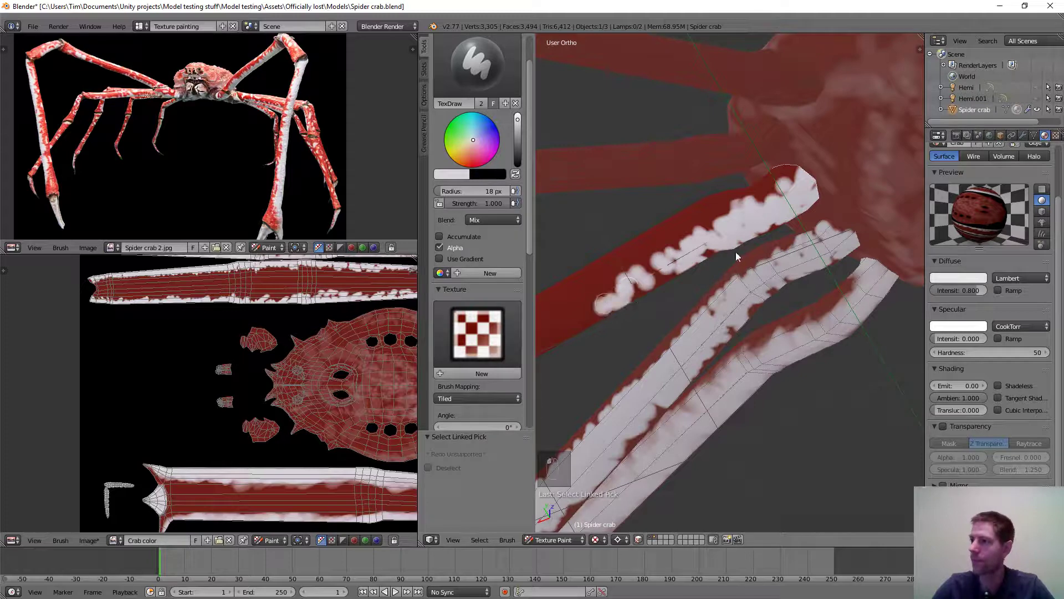
pyautogui.scroll(3, 546, 158)
pyautogui.scroll(-3, 524, 183)
pyautogui.scroll(1, 691, 214)
pyautogui.scroll(-3, 691, 214)
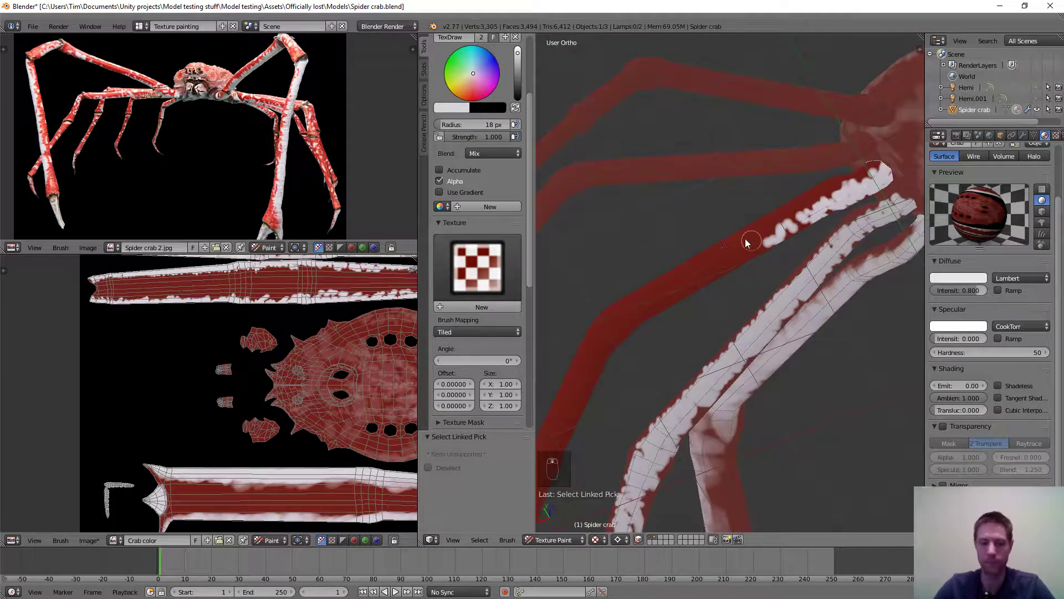
pyautogui.moveTo(751, 238)
pyautogui.mouseDown(button='middle')
pyautogui.moveTo(549, 245)
pyautogui.moveTo(614, 226)
pyautogui.moveTo(799, 252)
pyautogui.moveTo(685, 250)
pyautogui.moveTo(816, 208)
pyautogui.mouseUp(button='middle')
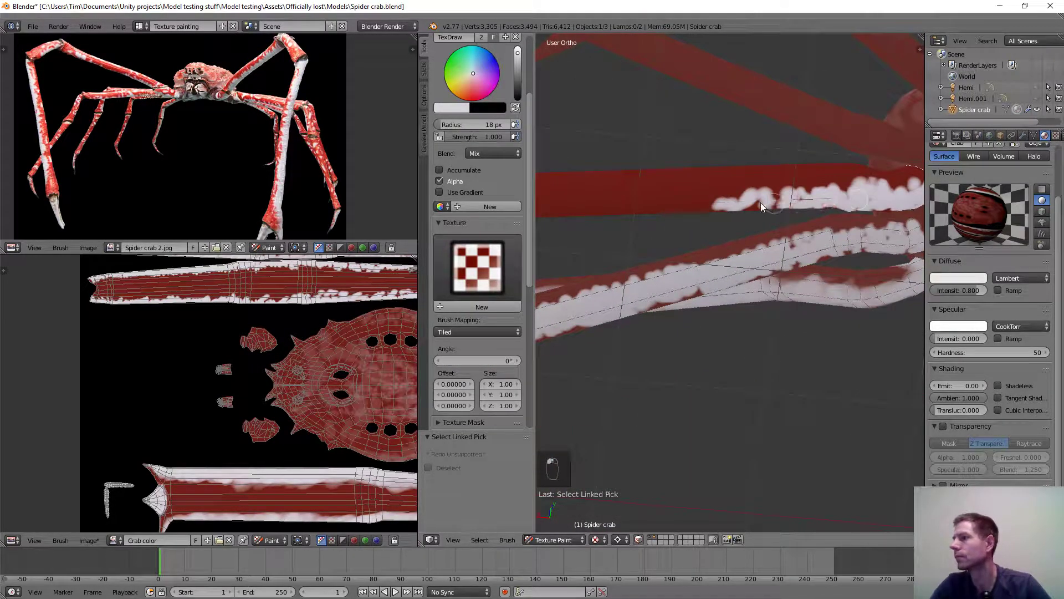
pyautogui.moveTo(675, 201)
pyautogui.mouseDown()
pyautogui.moveTo(593, 206)
pyautogui.moveTo(631, 209)
pyautogui.mouseUp()
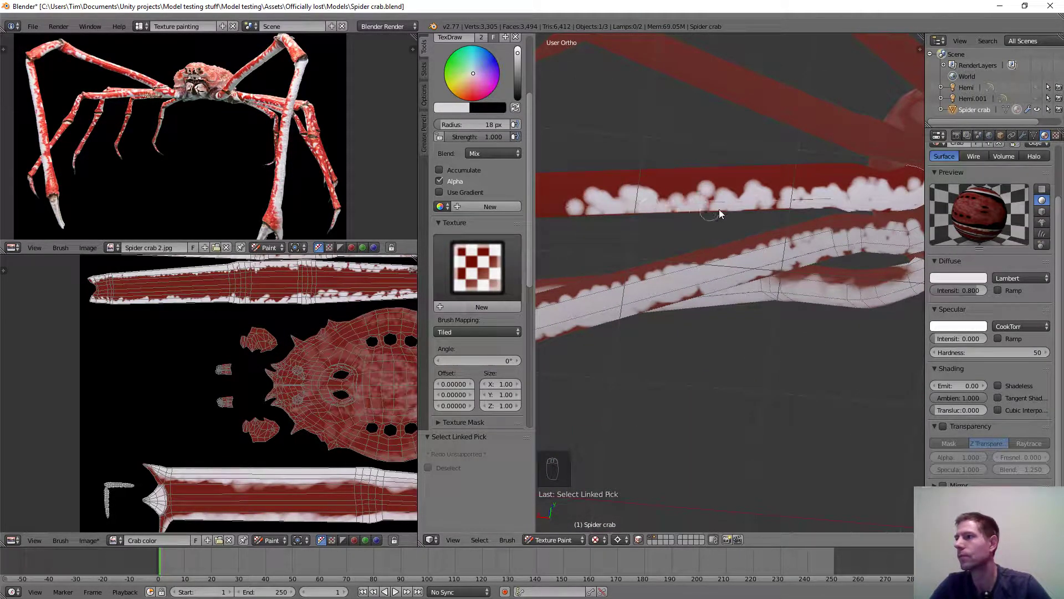
pyautogui.moveTo(720, 209)
pyautogui.mouseDown(button='middle')
pyautogui.moveTo(713, 229)
pyautogui.moveTo(827, 224)
pyautogui.mouseUp(button='middle')
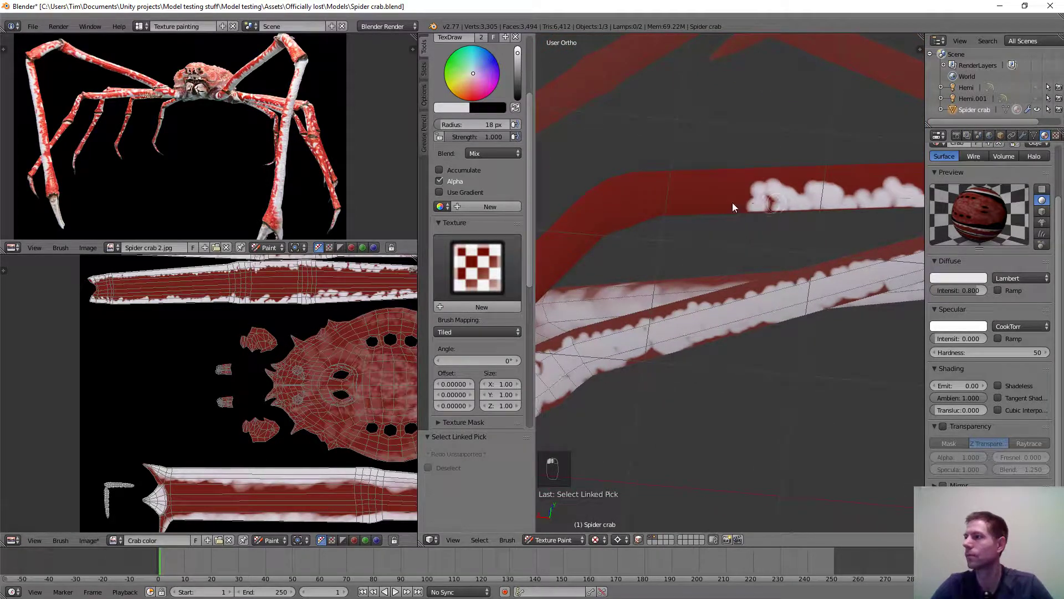
pyautogui.moveTo(733, 203)
pyautogui.mouseDown()
pyautogui.moveTo(650, 210)
pyautogui.moveTo(702, 199)
pyautogui.mouseUp()
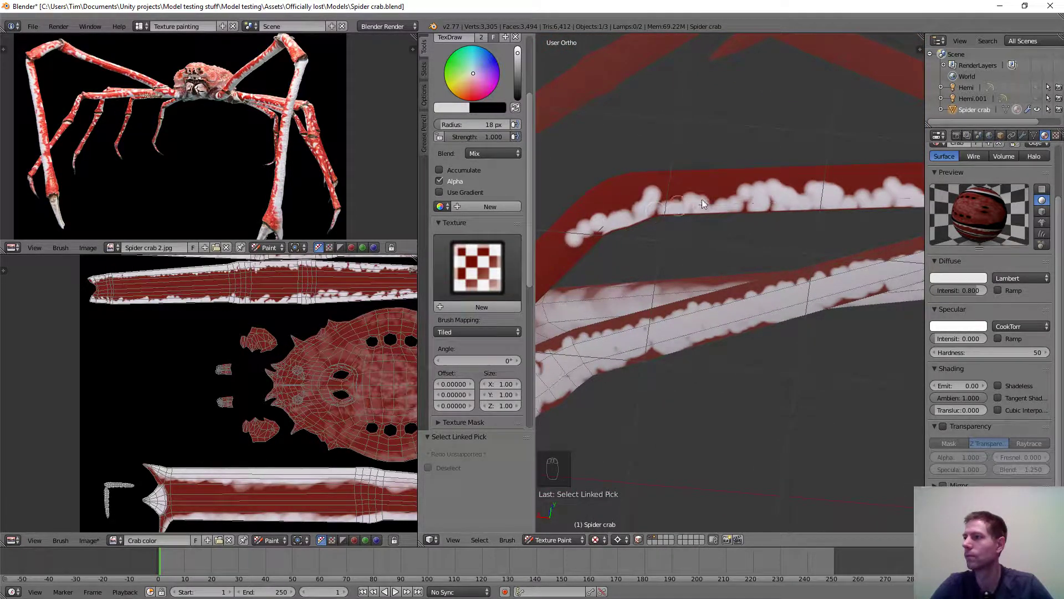
# Paint a scalloped white edge along the lower side of the third leg below the knee, filling the gaps between blotches.
pyautogui.moveTo(617, 275); pyautogui.dragTo(800, 155, button='middle')
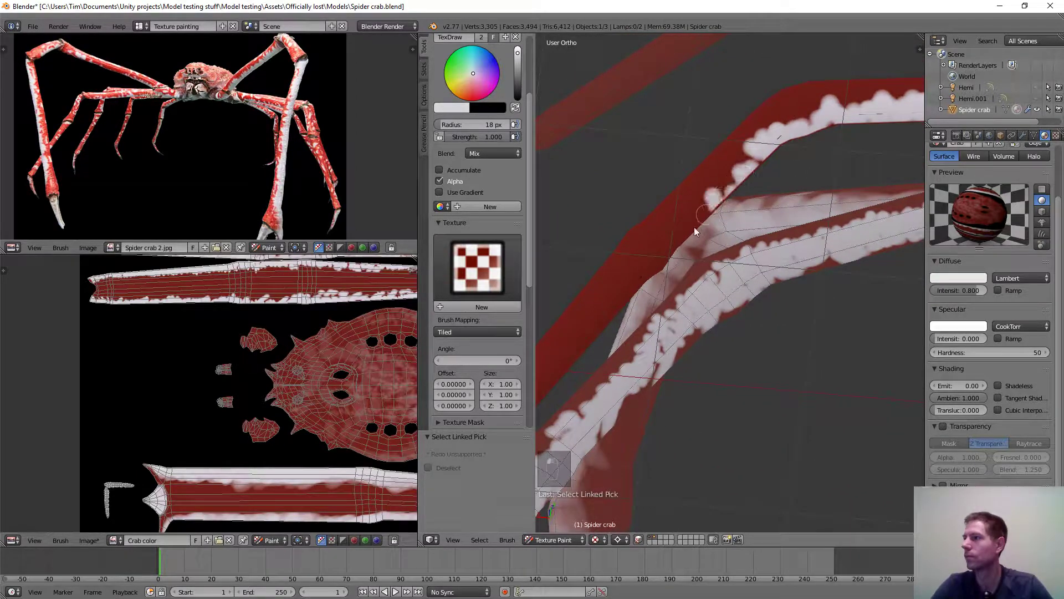
pyautogui.moveTo(623, 299); pyautogui.dragTo(768, 151)
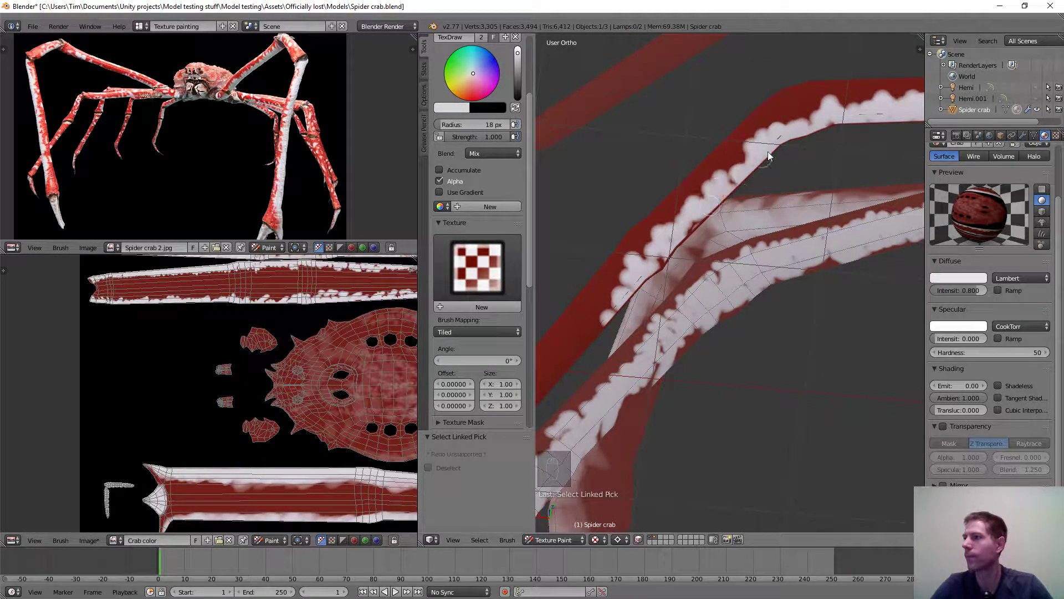
pyautogui.moveTo(642, 275); pyautogui.dragTo(779, 189, button='middle')
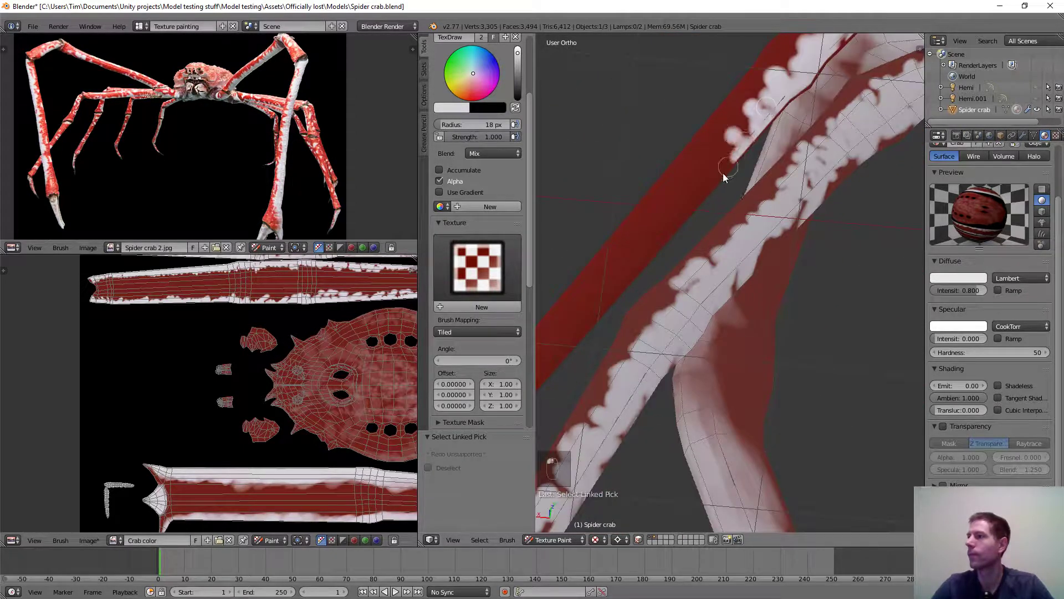
pyautogui.moveTo(723, 173); pyautogui.dragTo(603, 297)
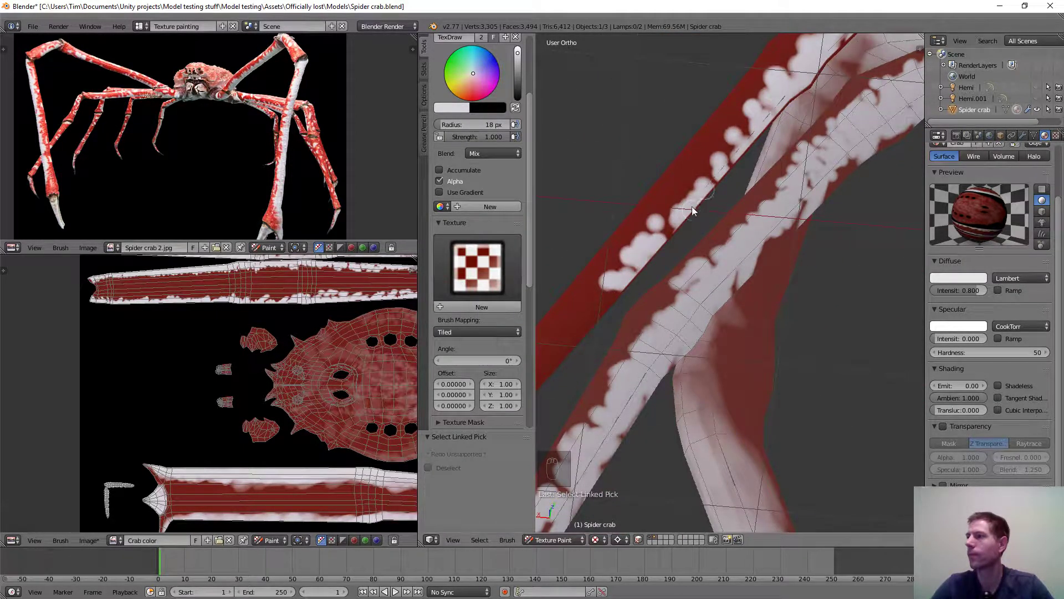
pyautogui.moveTo(764, 94)
pyautogui.mouseDown()
pyautogui.moveTo(748, 148)
pyautogui.moveTo(688, 224)
pyautogui.mouseUp()
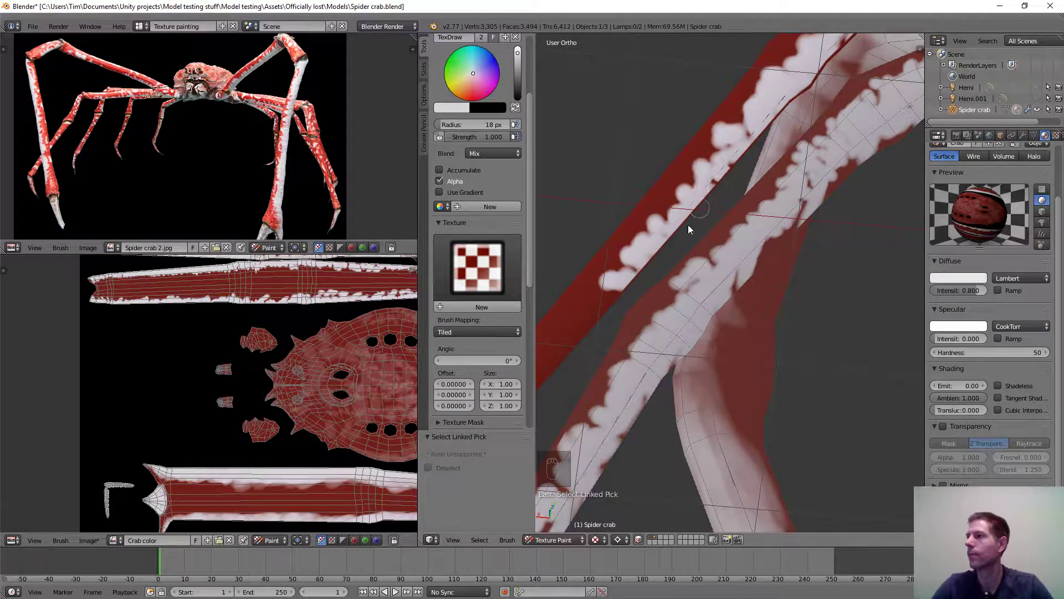
pyautogui.moveTo(750, 144); pyautogui.dragTo(610, 291)
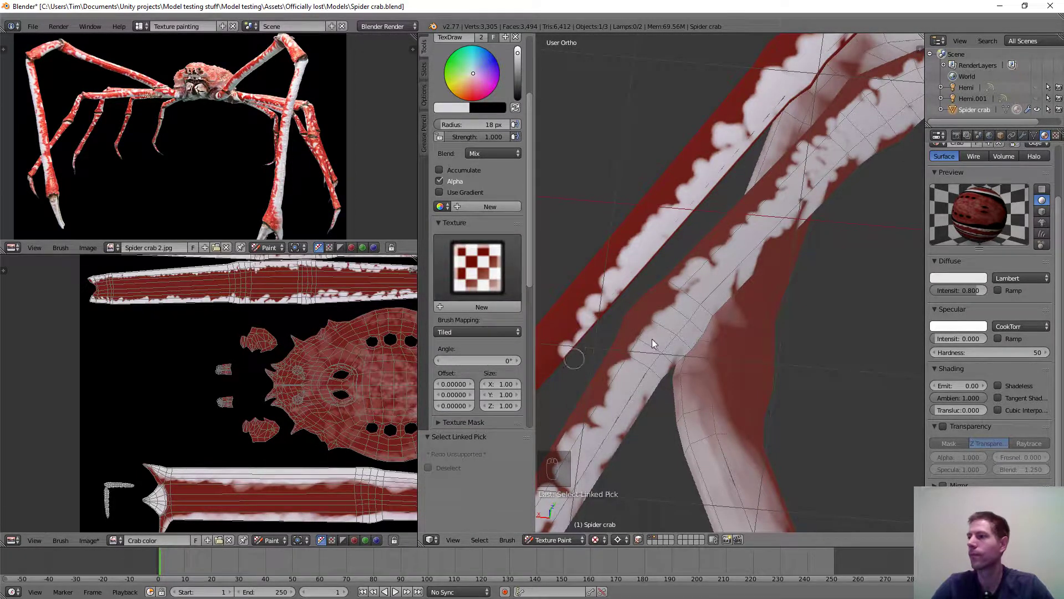
# Finish the third leg's white edge over the last joint and down to its pointed tip.
pyautogui.moveTo(651, 339)
pyautogui.mouseDown(button='middle')
pyautogui.moveTo(886, 160)
pyautogui.moveTo(776, 137)
pyautogui.mouseUp(button='middle')
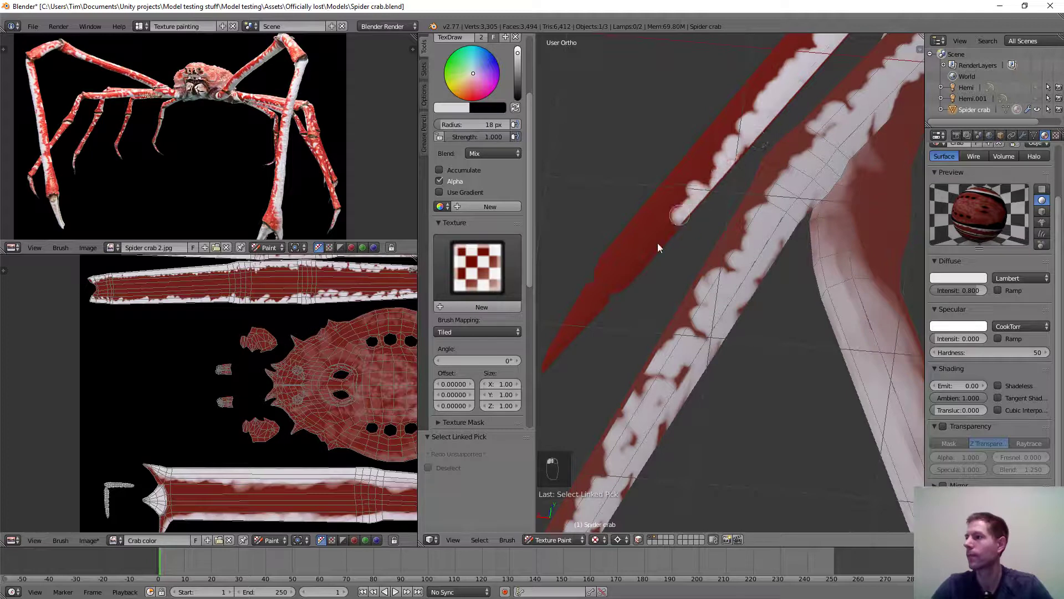
pyautogui.moveTo(658, 246); pyautogui.dragTo(614, 299)
pyautogui.moveTo(570, 351); pyautogui.dragTo(737, 155)
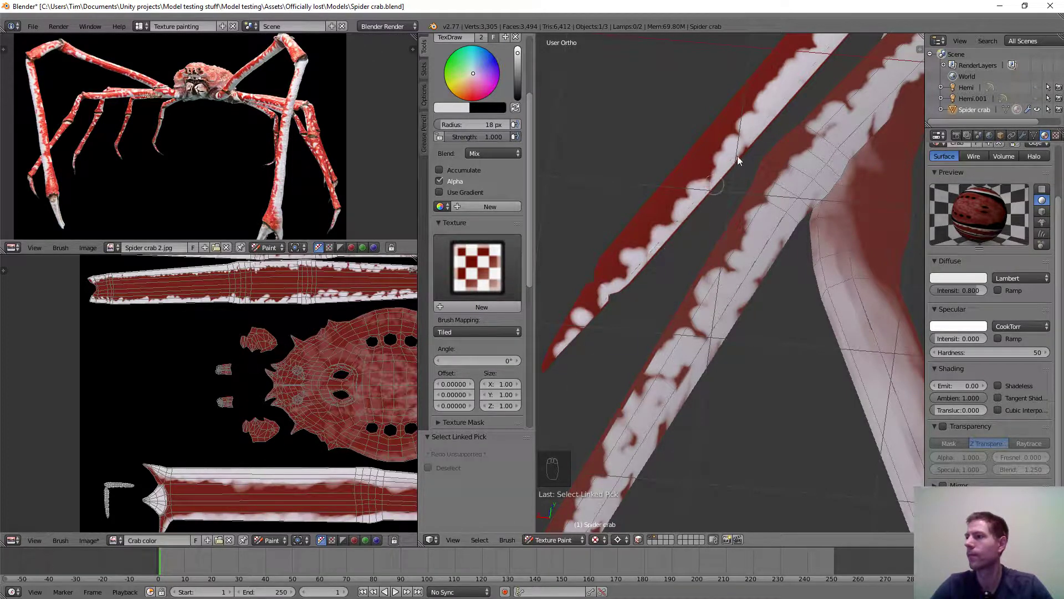
pyautogui.moveTo(696, 202); pyautogui.dragTo(614, 293)
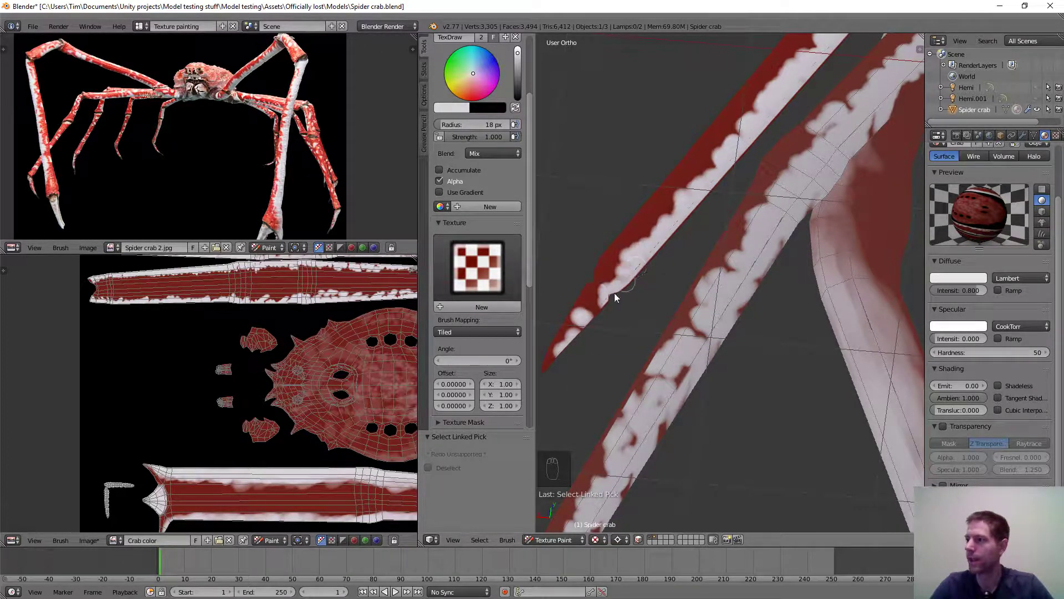
pyautogui.scroll(-5, 609, 296)
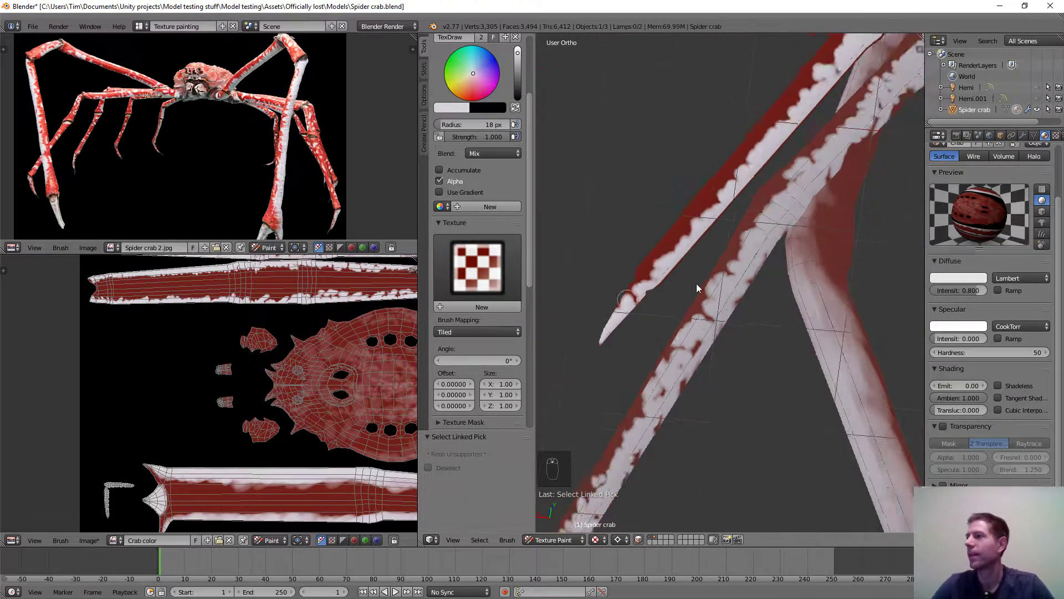
# Paint a scalloped white edge along the other side of the third leg, from its pointed tip up the last segment.
pyautogui.moveTo(714, 279); pyautogui.dragTo(637, 87, button='middle')
pyautogui.scroll(4, 720, 308)
pyautogui.scroll(4, 792, 289)
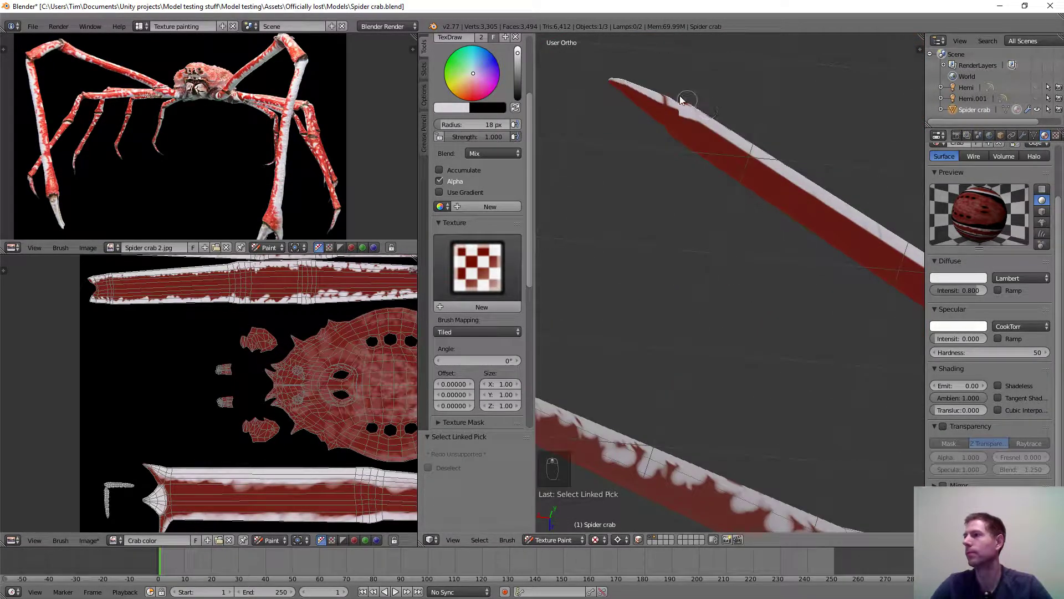
pyautogui.moveTo(637, 88); pyautogui.dragTo(673, 104)
pyautogui.moveTo(731, 128)
pyautogui.mouseDown()
pyautogui.moveTo(876, 230)
pyautogui.moveTo(688, 111)
pyautogui.moveTo(796, 166)
pyautogui.moveTo(907, 264)
pyautogui.mouseUp()
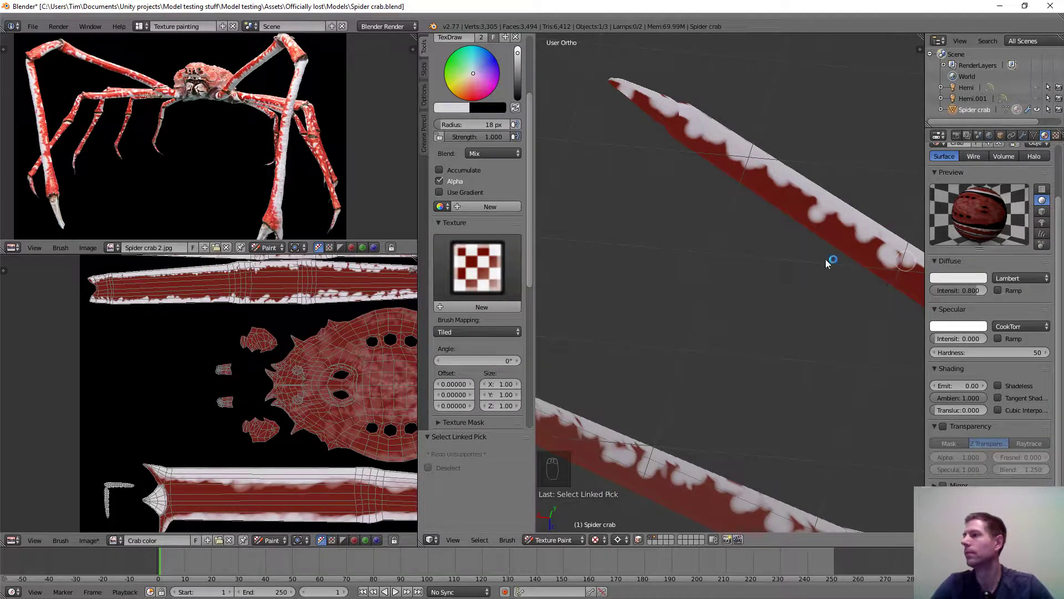
# Extend the scalloped white edge along the third leg's lower segment and past its joint toward the knee.
pyautogui.keyDown('shift'); pyautogui.moveTo(826, 258); pyautogui.dragTo(872, 183, button='middle'); pyautogui.keyUp('shift')
pyautogui.keyDown('shift'); pyautogui.moveTo(796, 198); pyautogui.dragTo(607, 124, button='middle'); pyautogui.keyUp('shift')
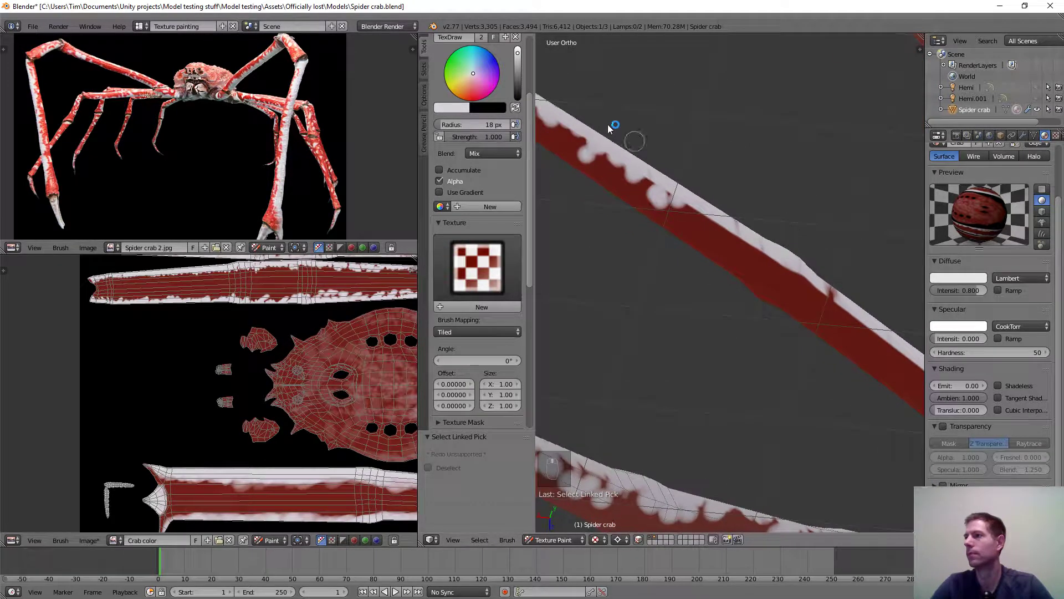
pyautogui.moveTo(659, 172); pyautogui.dragTo(792, 265)
pyautogui.moveTo(678, 202)
pyautogui.mouseDown()
pyautogui.moveTo(693, 194)
pyautogui.moveTo(870, 323)
pyautogui.mouseUp()
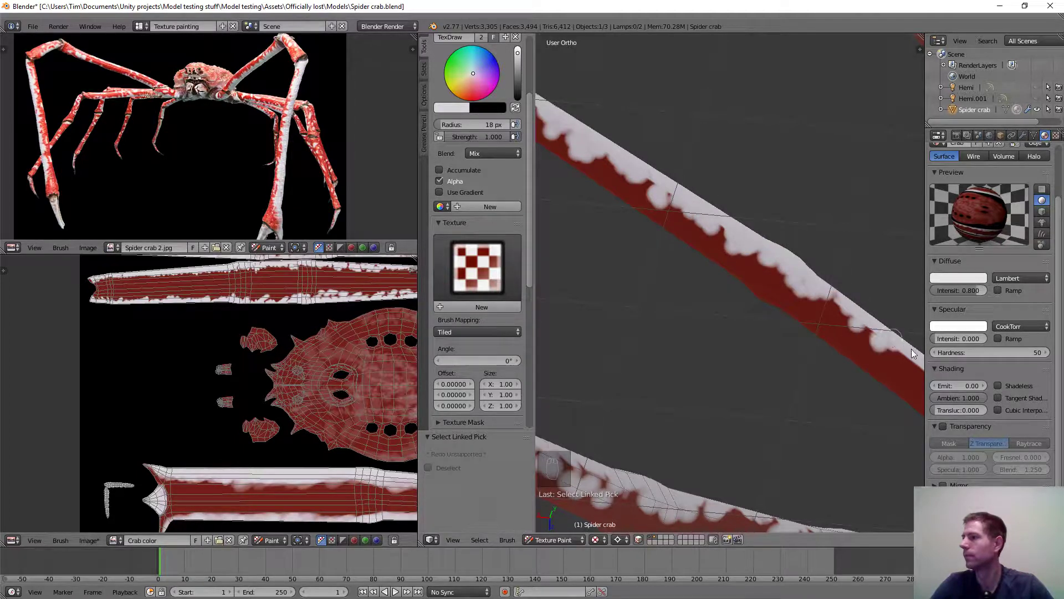
# Complete the third leg's second white edge around the knee and along the upper segment to the body.
pyautogui.moveTo(857, 334); pyautogui.dragTo(637, 186, button='middle')
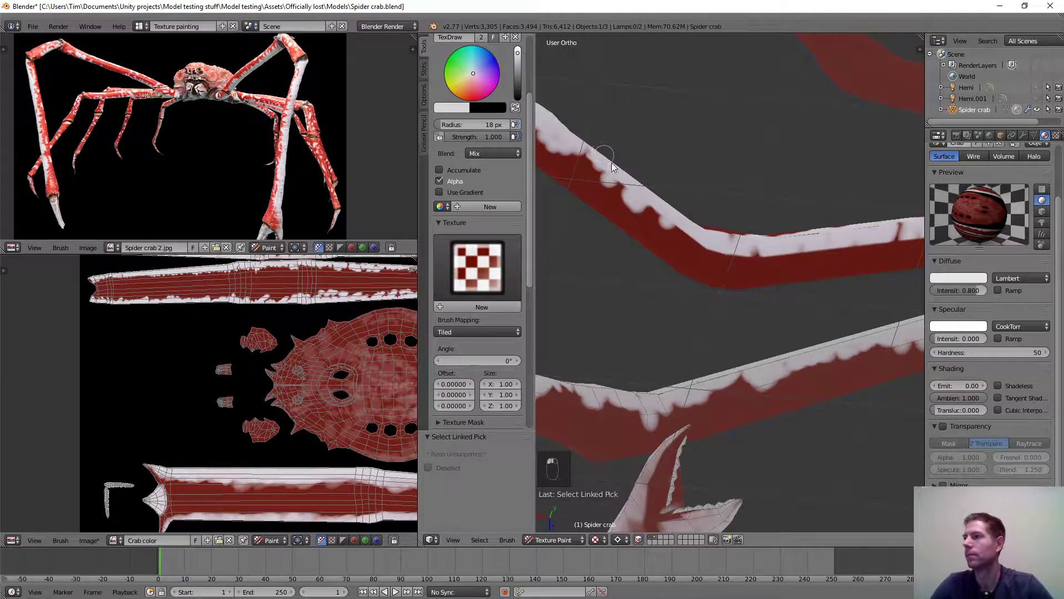
pyautogui.moveTo(666, 213); pyautogui.dragTo(712, 238)
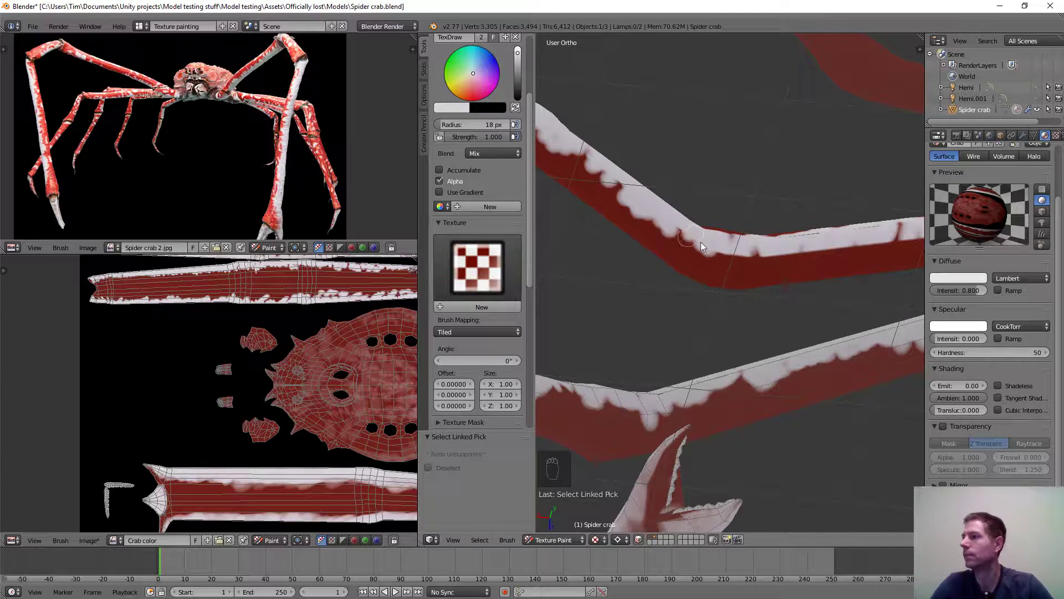
pyautogui.moveTo(904, 215)
pyautogui.mouseDown(button='middle')
pyautogui.moveTo(680, 201)
pyautogui.moveTo(611, 214)
pyautogui.mouseUp(button='middle')
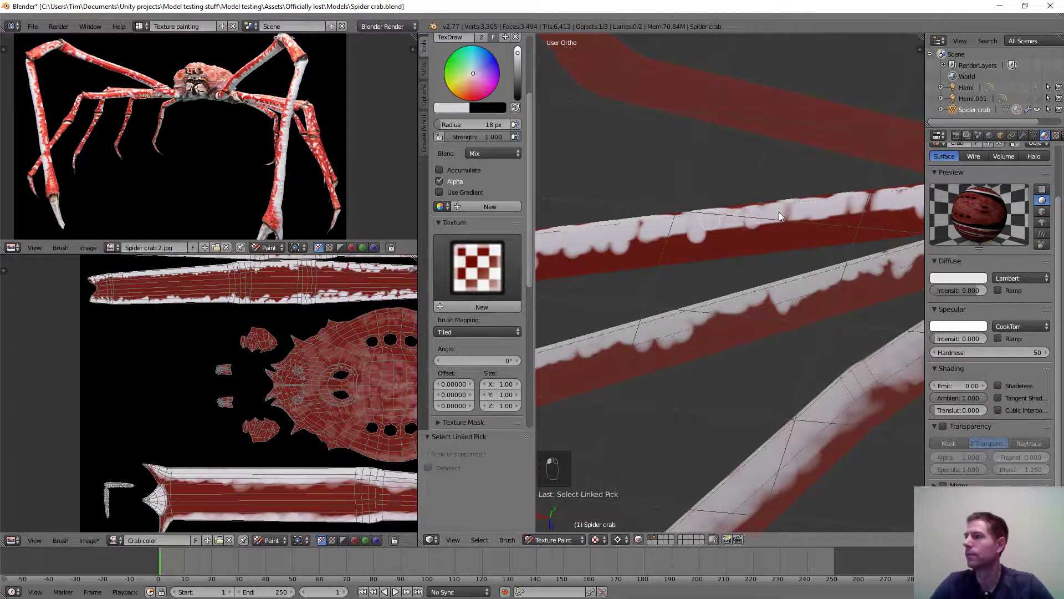
pyautogui.moveTo(829, 208)
pyautogui.mouseDown()
pyautogui.moveTo(647, 235)
pyautogui.moveTo(752, 221)
pyautogui.mouseUp()
pyautogui.moveTo(797, 175)
pyautogui.mouseDown(button='middle')
pyautogui.moveTo(577, 192)
pyautogui.moveTo(769, 234)
pyautogui.mouseUp(button='middle')
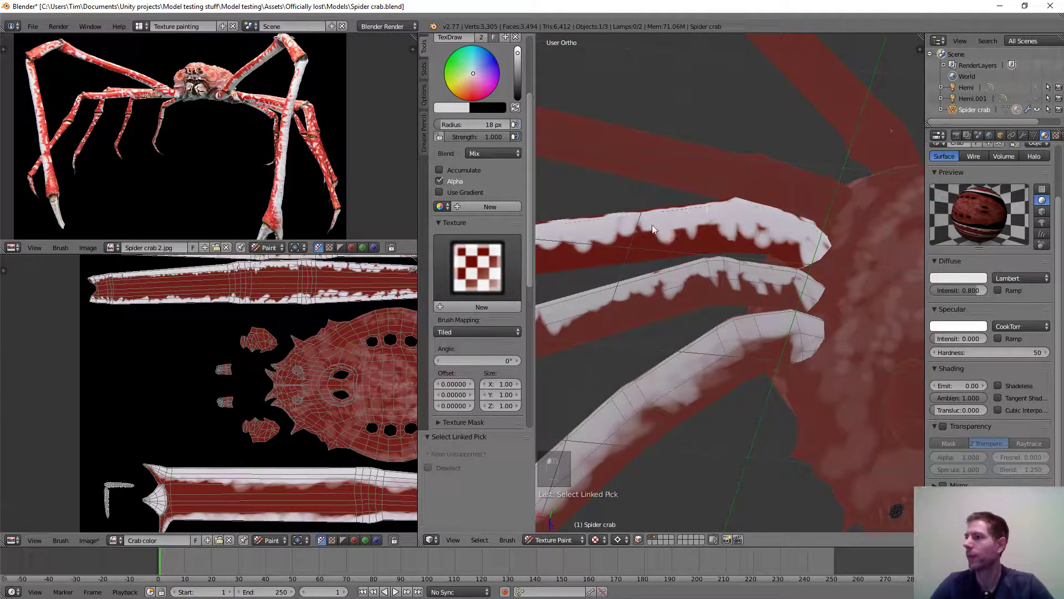
# Restrict the paint mask to the unpainted fourth leg by deselecting everything and selecting only that leg's linked faces.
pyautogui.scroll(-5, 672, 161)
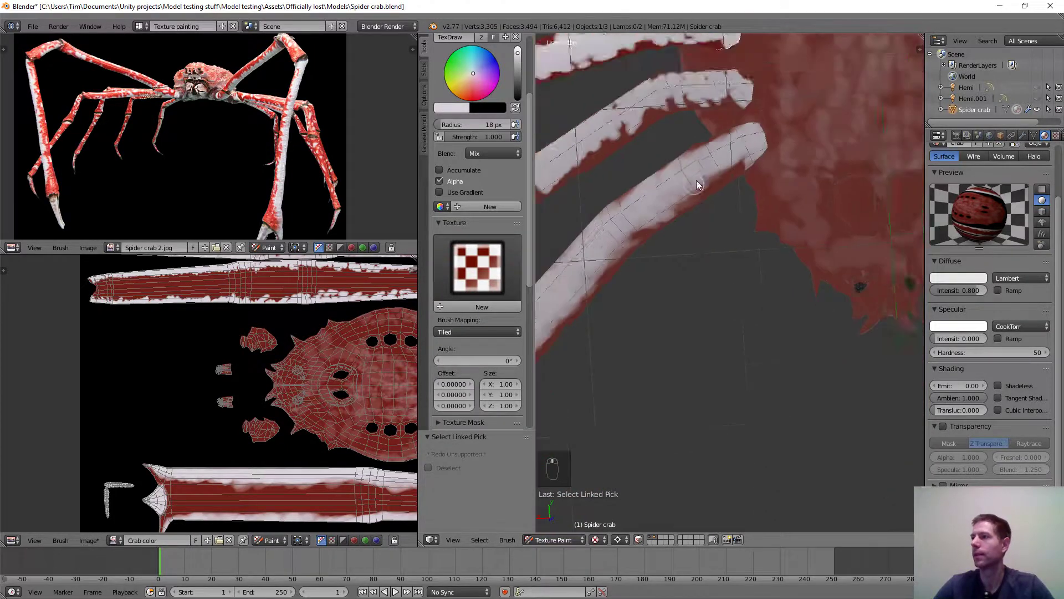
pyautogui.moveTo(699, 173)
pyautogui.mouseDown(button='middle')
pyautogui.moveTo(711, 210)
pyautogui.moveTo(620, 220)
pyautogui.moveTo(700, 203)
pyautogui.moveTo(760, 265)
pyautogui.moveTo(794, 412)
pyautogui.moveTo(792, 292)
pyautogui.moveTo(863, 337)
pyautogui.moveTo(753, 304)
pyautogui.moveTo(747, 285)
pyautogui.moveTo(802, 310)
pyautogui.moveTo(836, 302)
pyautogui.moveTo(657, 187)
pyautogui.mouseUp(button='middle')
pyautogui.scroll(-2, 794, 412)
pyautogui.scroll(5, 707, 241)
pyautogui.keyDown('shift'); pyautogui.moveTo(744, 212); pyautogui.dragTo(700, 251, button='middle'); pyautogui.keyUp('shift')
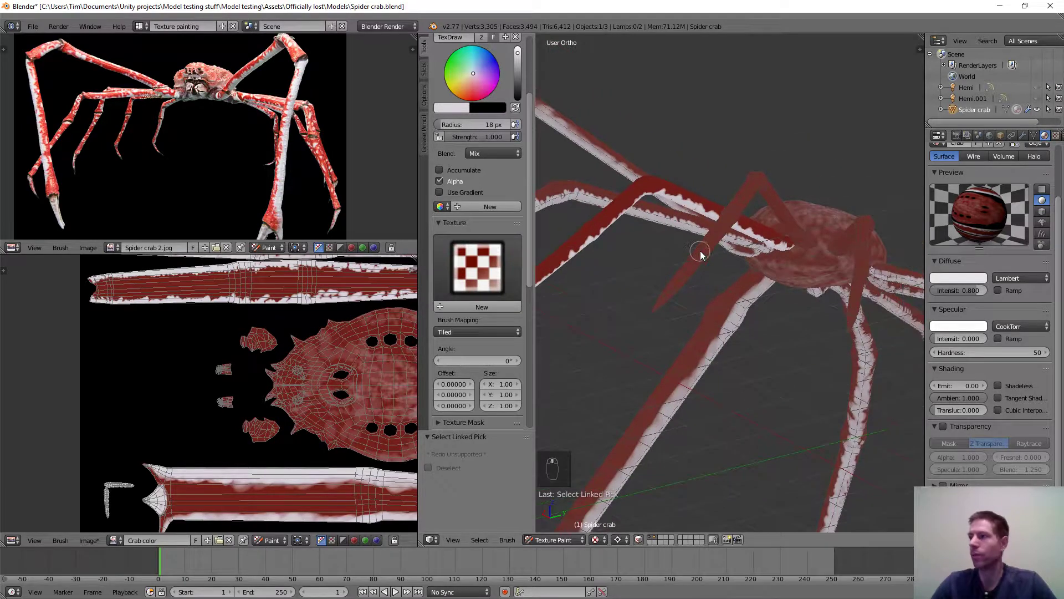
pyautogui.scroll(4, 706, 240)
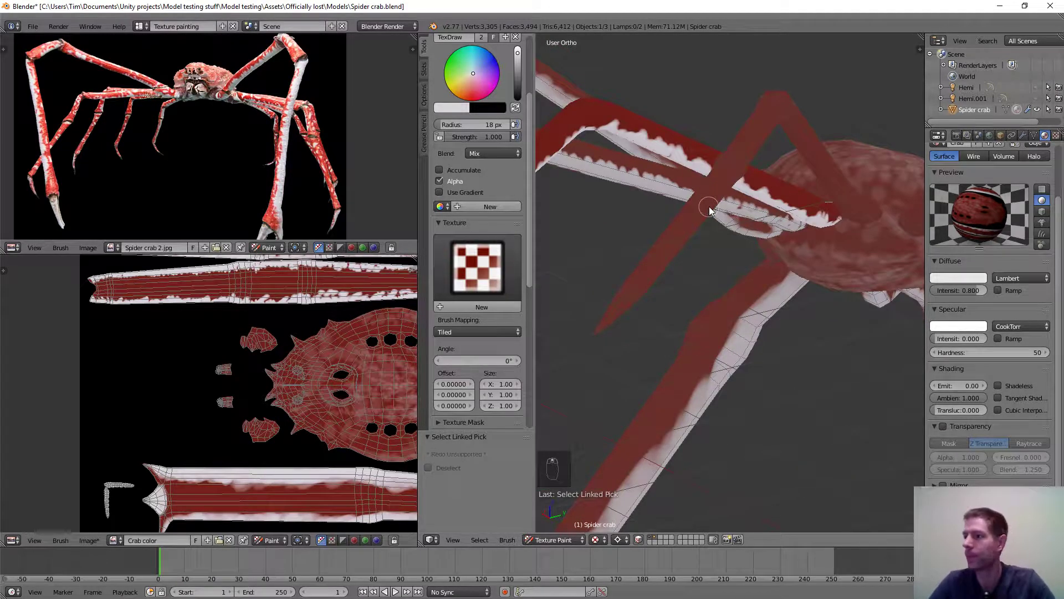
pyautogui.scroll(-5, 710, 206)
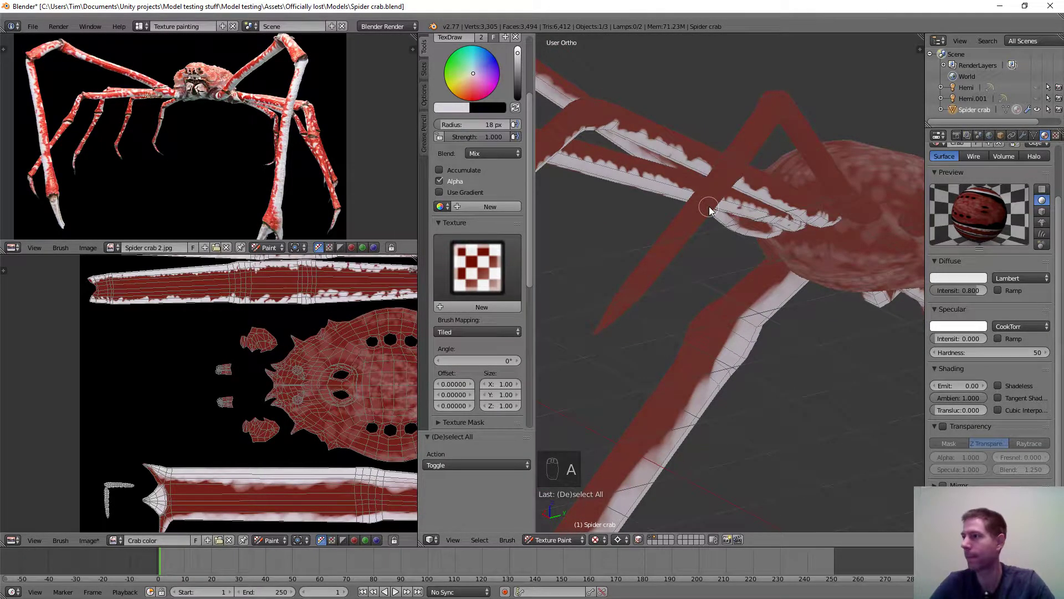
pyautogui.moveTo(762, 229); pyautogui.dragTo(737, 242, button='middle')
pyautogui.scroll(4, 736, 241)
pyautogui.keyDown('shift'); pyautogui.moveTo(688, 328); pyautogui.dragTo(527, 261, button='middle'); pyautogui.keyUp('shift')
pyautogui.scroll(-2, 836, 301)
pyautogui.keyDown('shift'); pyautogui.moveTo(754, 261); pyautogui.dragTo(666, 235, button='middle'); pyautogui.keyUp('shift')
pyautogui.scroll(2, 867, 293)
pyautogui.scroll(2, 779, 260)
pyautogui.scroll(-3, 841, 280)
pyautogui.moveTo(830, 285)
pyautogui.mouseDown(button='middle')
pyautogui.moveTo(810, 294)
pyautogui.moveTo(815, 285)
pyautogui.mouseUp(button='middle')
pyautogui.scroll(2, 786, 272)
# Paint clustered white blotches on the fourth leg's underside, starting where it joins the body and working outward.
pyautogui.click(798, 284)
pyautogui.click(781, 276)
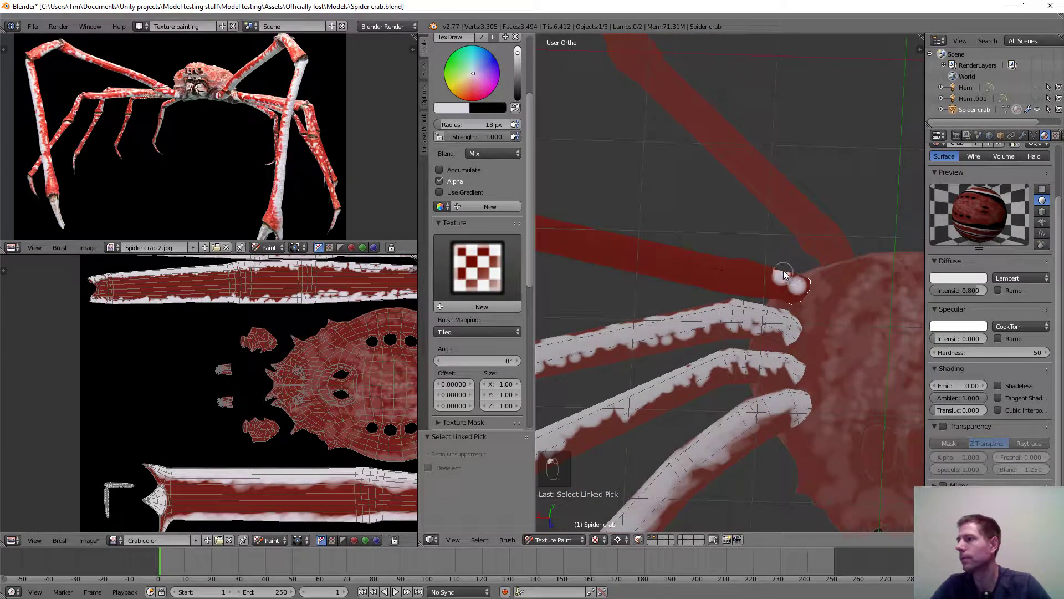
pyautogui.scroll(2, 790, 278)
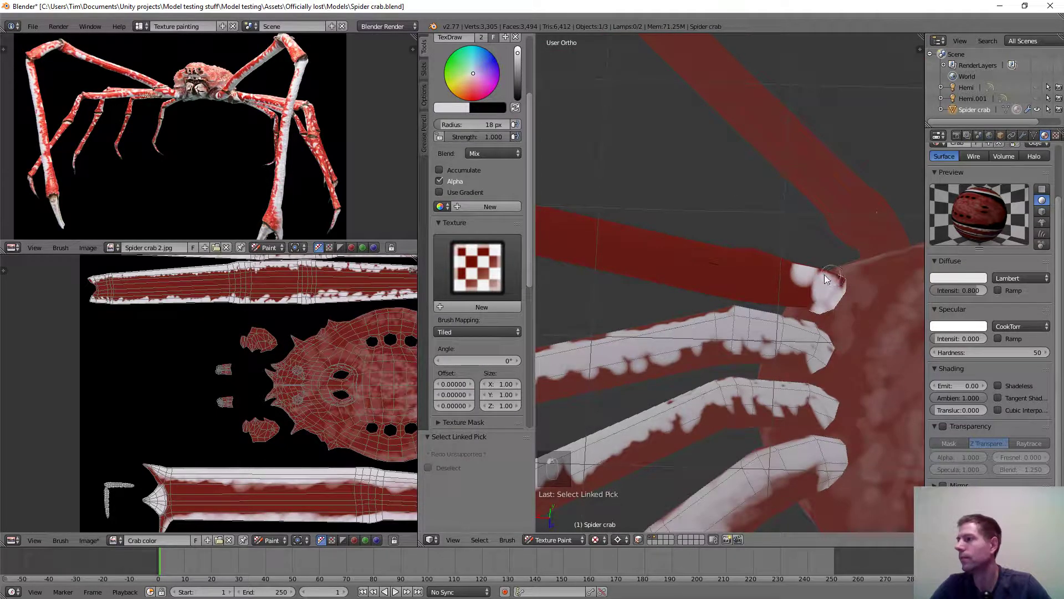
pyautogui.moveTo(824, 274)
pyautogui.mouseDown()
pyautogui.moveTo(648, 239)
pyautogui.moveTo(663, 247)
pyautogui.mouseUp()
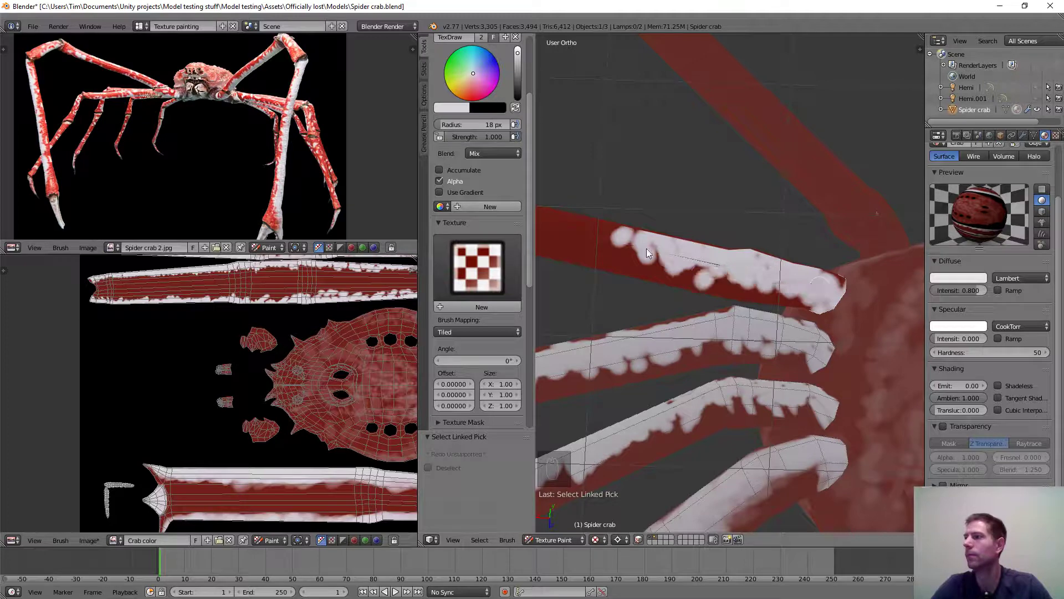
pyautogui.click(611, 244)
pyautogui.click(581, 220)
pyautogui.click(601, 225)
# Continue the white blotches along the fourth leg's upper segment to the knee bend, filling the gaps between them.
pyautogui.moveTo(687, 287)
pyautogui.keyDown('shift'); pyautogui.mouseDown(button='middle')
pyautogui.moveTo(803, 313)
pyautogui.moveTo(916, 357)
pyautogui.mouseUp(button='middle'); pyautogui.keyUp('shift')
pyautogui.moveTo(866, 295)
pyautogui.mouseDown()
pyautogui.moveTo(791, 294)
pyautogui.moveTo(571, 235)
pyautogui.mouseUp()
pyautogui.moveTo(686, 278); pyautogui.dragTo(791, 296)
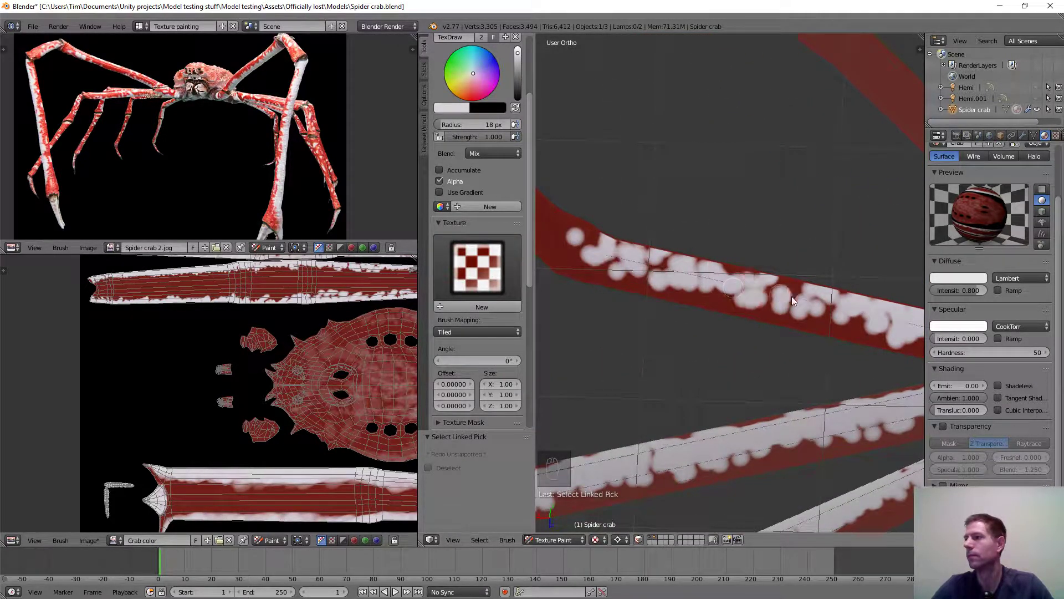
pyautogui.moveTo(859, 308)
pyautogui.mouseDown()
pyautogui.moveTo(584, 231)
pyautogui.moveTo(703, 277)
pyautogui.moveTo(805, 296)
pyautogui.mouseUp()
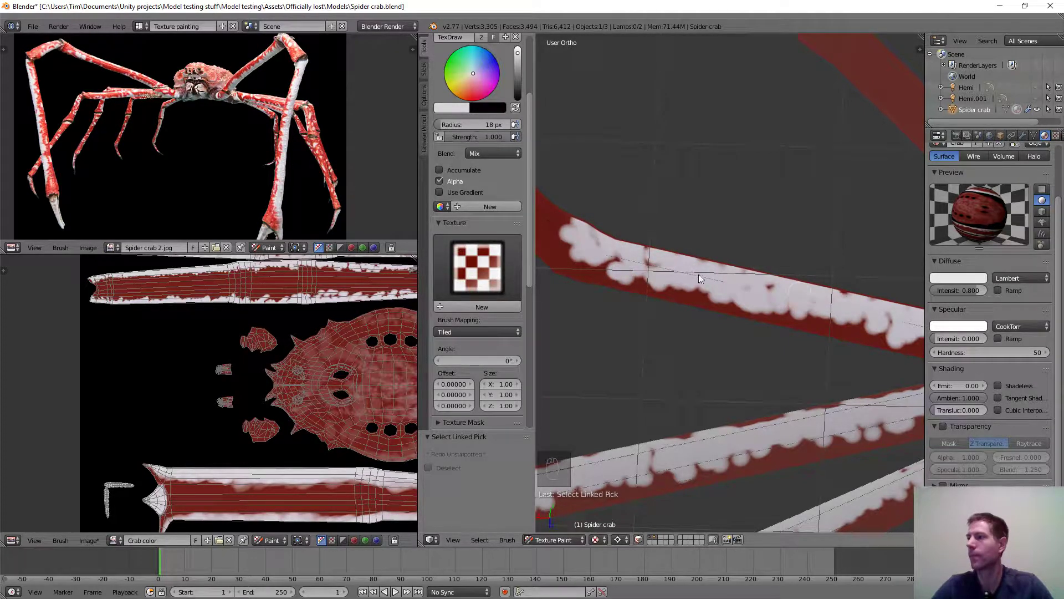
# Paint overlapping white blotches along the edge of the fourth leg from the knee down through the lower segment.
pyautogui.moveTo(699, 273)
pyautogui.mouseDown(button='middle')
pyautogui.moveTo(843, 374)
pyautogui.moveTo(691, 268)
pyautogui.mouseUp(button='middle')
pyautogui.moveTo(662, 252); pyautogui.dragTo(705, 267)
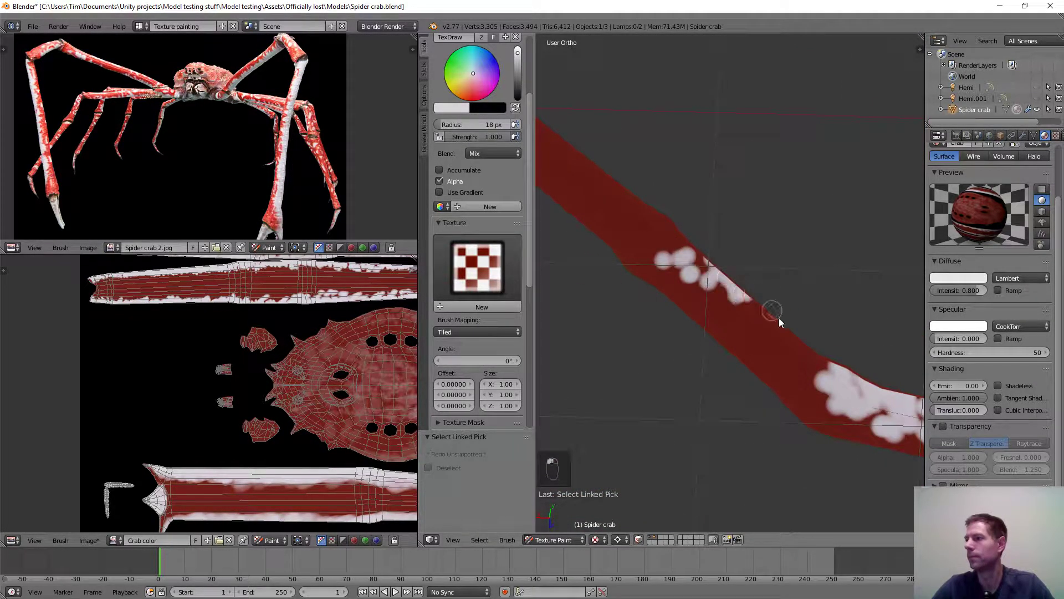
pyautogui.moveTo(772, 311)
pyautogui.mouseDown()
pyautogui.moveTo(844, 392)
pyautogui.moveTo(617, 197)
pyautogui.moveTo(677, 242)
pyautogui.mouseUp()
pyautogui.moveTo(781, 320)
pyautogui.mouseDown()
pyautogui.moveTo(832, 378)
pyautogui.moveTo(623, 188)
pyautogui.moveTo(689, 296)
pyautogui.mouseUp()
pyautogui.keyDown('shift'); pyautogui.moveTo(688, 293); pyautogui.dragTo(856, 429, button='middle'); pyautogui.keyUp('shift')
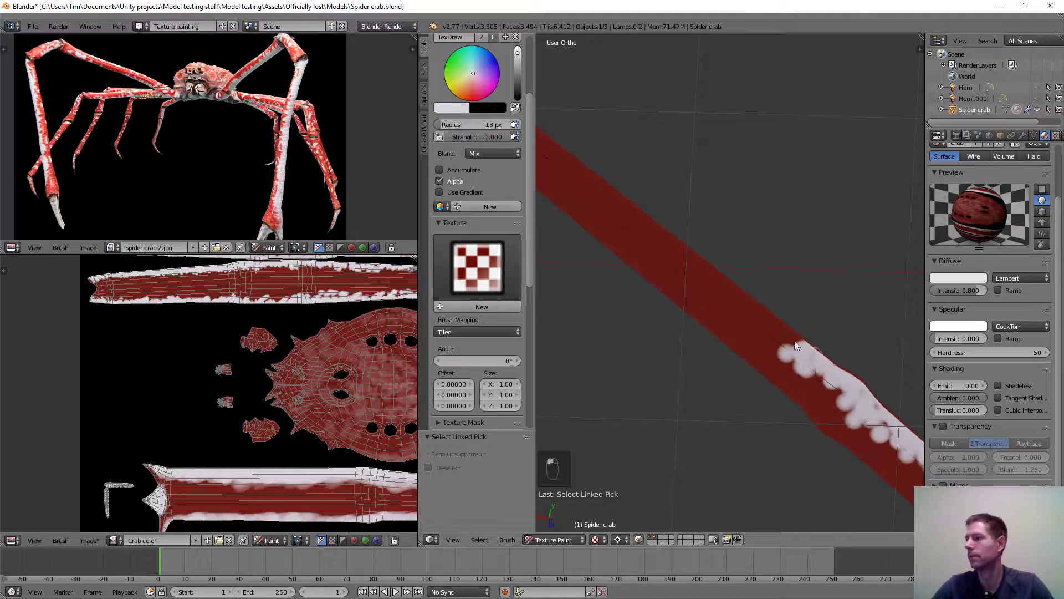
pyautogui.moveTo(793, 340)
pyautogui.mouseDown()
pyautogui.moveTo(602, 178)
pyautogui.moveTo(669, 263)
pyautogui.moveTo(775, 324)
pyautogui.mouseUp()
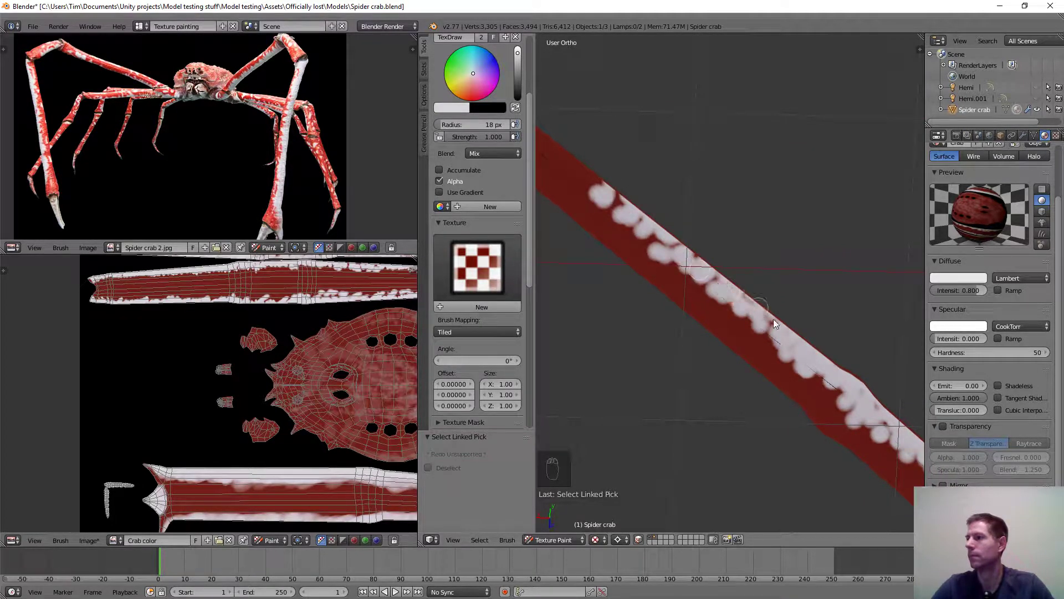
# Carry the fourth leg's white blotches over the last joint and down to its pointed tip.
pyautogui.moveTo(594, 245)
pyautogui.keyDown('shift'); pyautogui.mouseDown(button='middle')
pyautogui.moveTo(697, 327)
pyautogui.moveTo(770, 363)
pyautogui.mouseUp(button='middle'); pyautogui.keyUp('shift')
pyautogui.scroll(1, 718, 305)
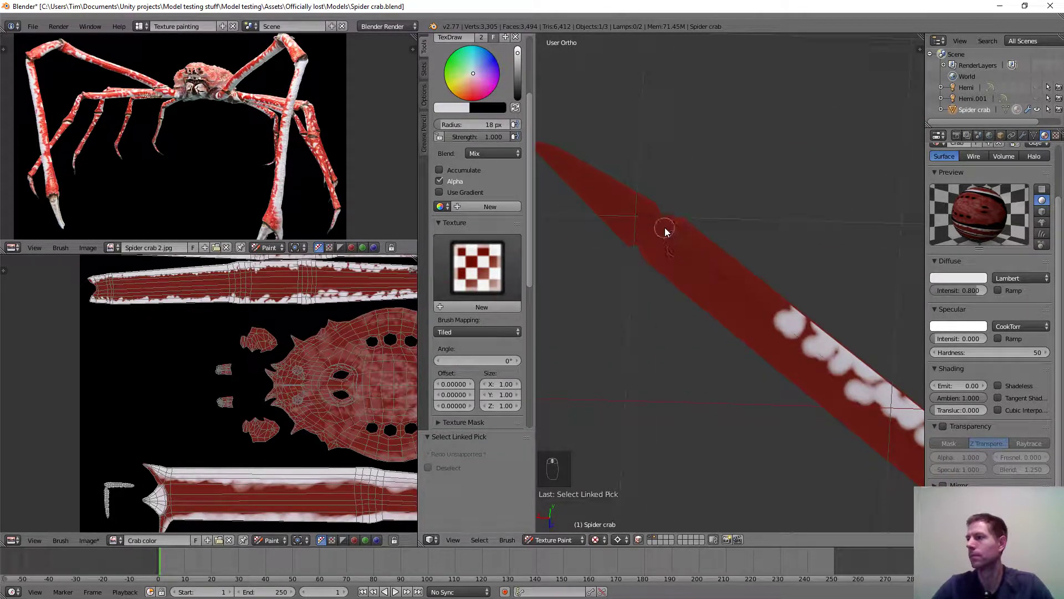
pyautogui.moveTo(832, 346); pyautogui.dragTo(561, 147)
pyautogui.moveTo(705, 228)
pyautogui.mouseDown()
pyautogui.moveTo(576, 167)
pyautogui.moveTo(721, 260)
pyautogui.mouseUp()
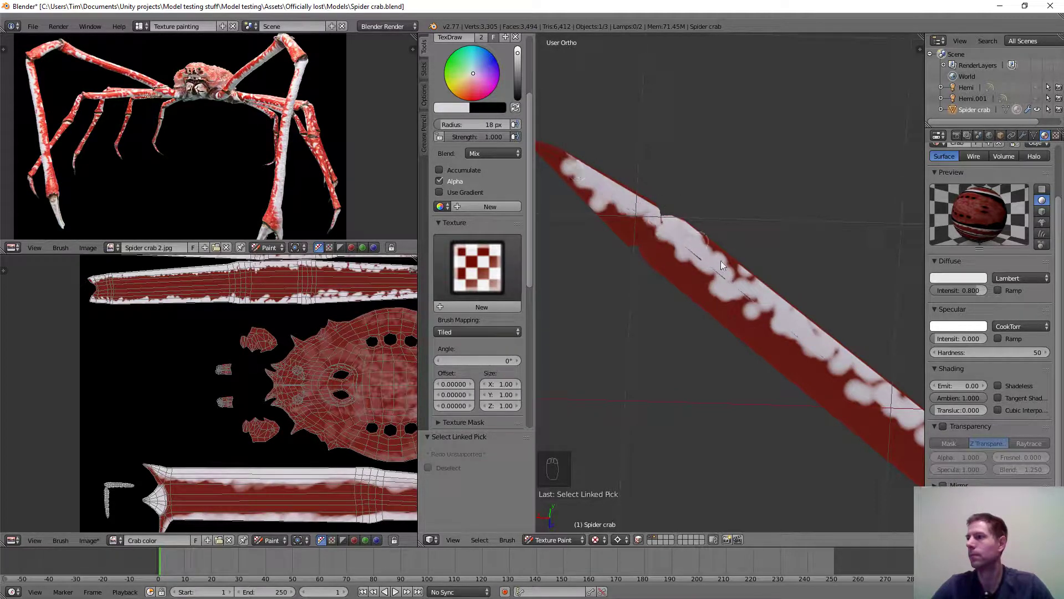
# Paint a scalloped white edge along the other side of the fourth leg's end, covering the last joint and tip.
pyautogui.moveTo(766, 289)
pyautogui.mouseDown(button='middle')
pyautogui.moveTo(781, 288)
pyautogui.moveTo(744, 410)
pyautogui.moveTo(752, 384)
pyautogui.mouseUp(button='middle')
pyautogui.scroll(2, 752, 381)
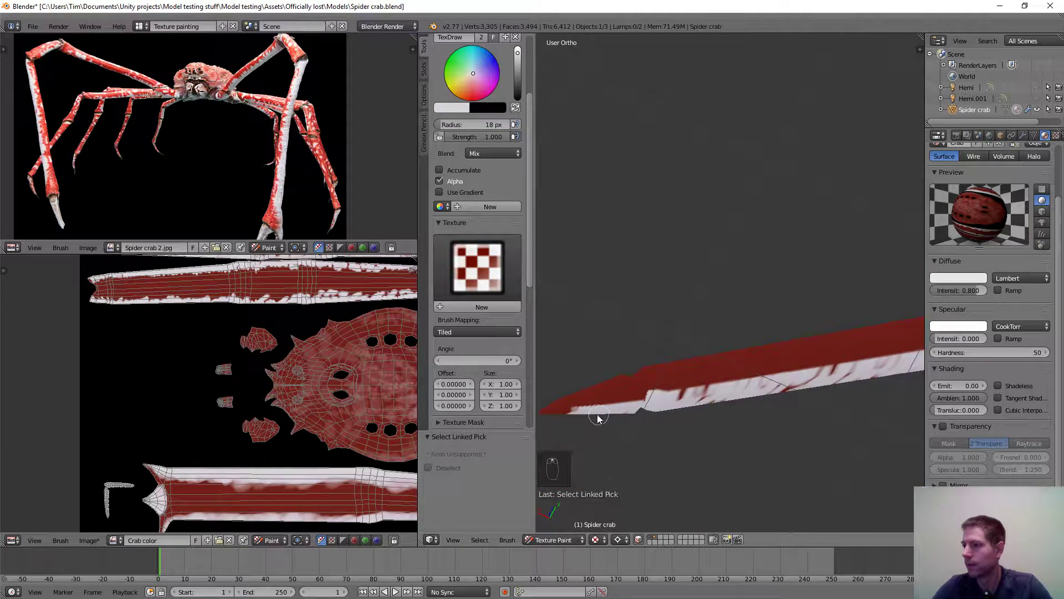
pyautogui.moveTo(607, 396)
pyautogui.mouseDown()
pyautogui.moveTo(635, 408)
pyautogui.moveTo(854, 368)
pyautogui.moveTo(774, 375)
pyautogui.mouseUp()
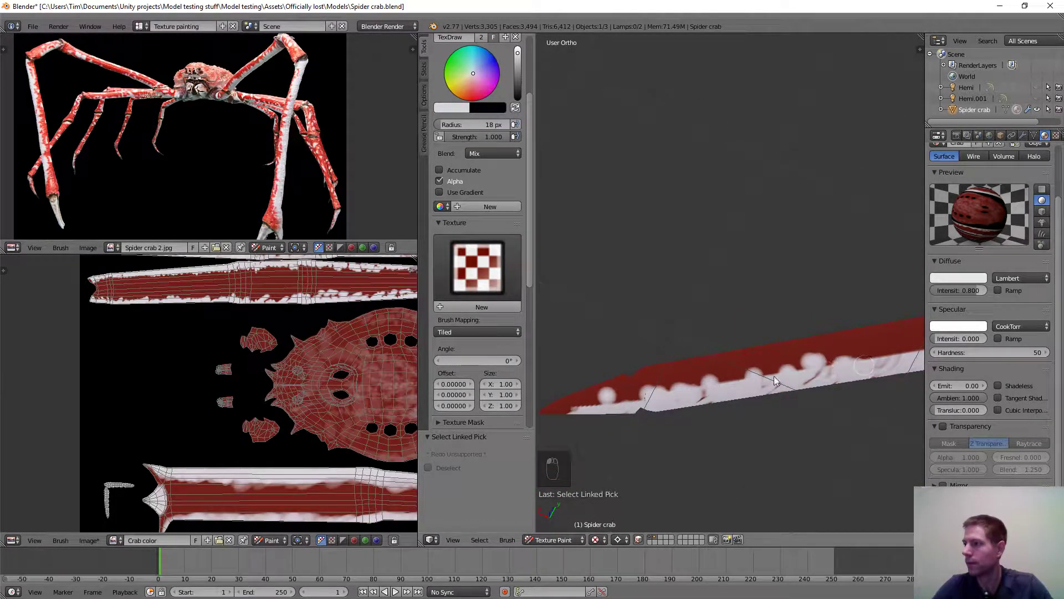
pyautogui.moveTo(683, 397); pyautogui.dragTo(559, 411)
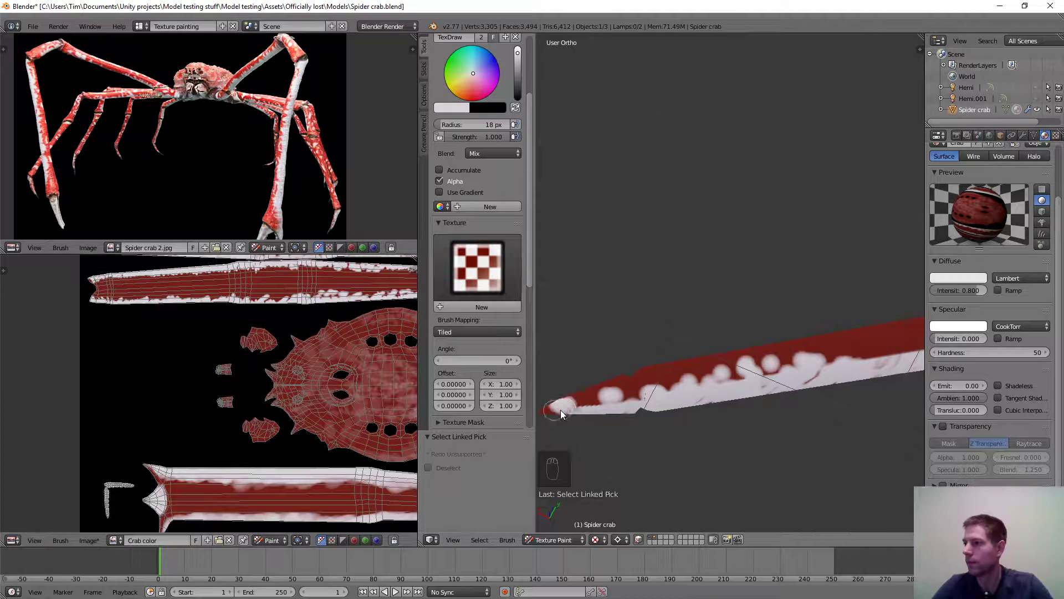
# Continue the scalloped edge on the fourth leg's other side along the lower segment up to the knee.
pyautogui.scroll(2, 821, 384)
pyautogui.keyDown('shift'); pyautogui.moveTo(825, 384); pyautogui.dragTo(652, 266, button='middle'); pyautogui.keyUp('shift')
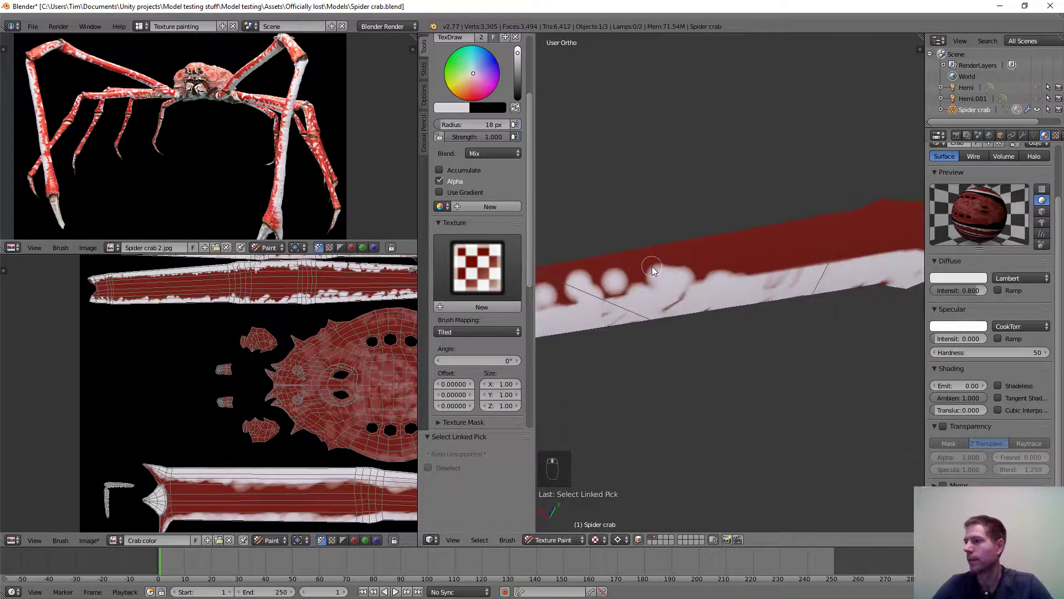
pyautogui.scroll(-3, 678, 299)
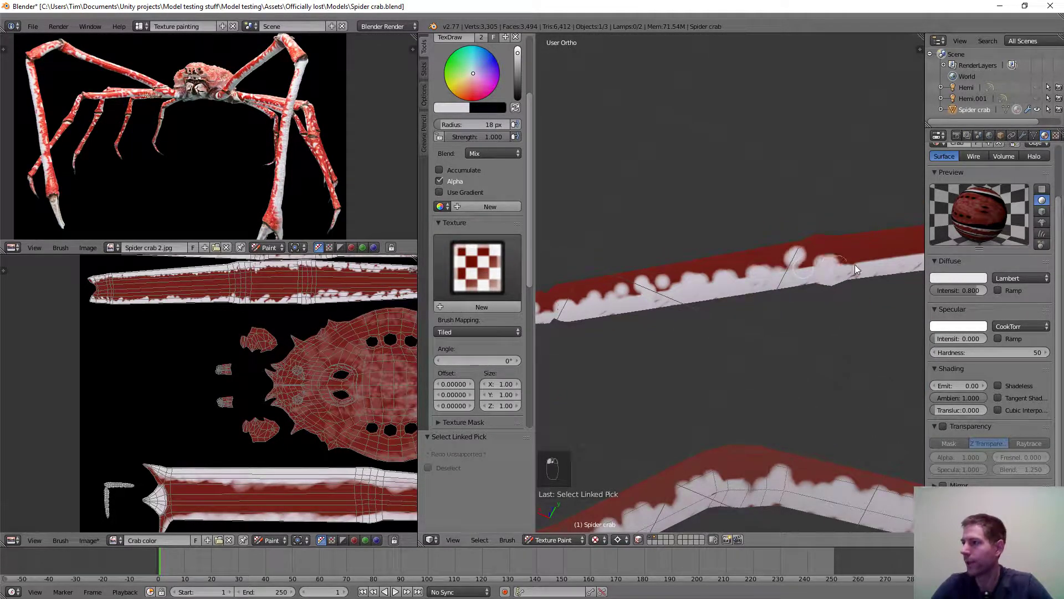
pyautogui.moveTo(713, 284)
pyautogui.mouseDown(button='middle')
pyautogui.moveTo(697, 328)
pyautogui.moveTo(580, 300)
pyautogui.moveTo(632, 322)
pyautogui.moveTo(704, 324)
pyautogui.moveTo(601, 315)
pyautogui.mouseUp(button='middle')
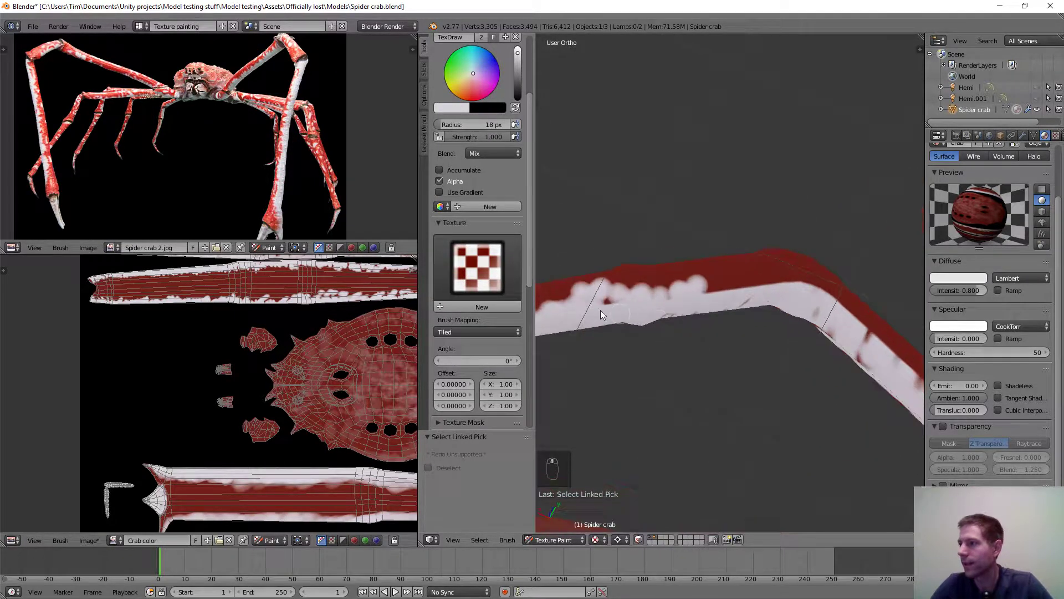
pyautogui.moveTo(736, 301)
pyautogui.mouseDown()
pyautogui.moveTo(741, 290)
pyautogui.moveTo(794, 294)
pyautogui.mouseUp()
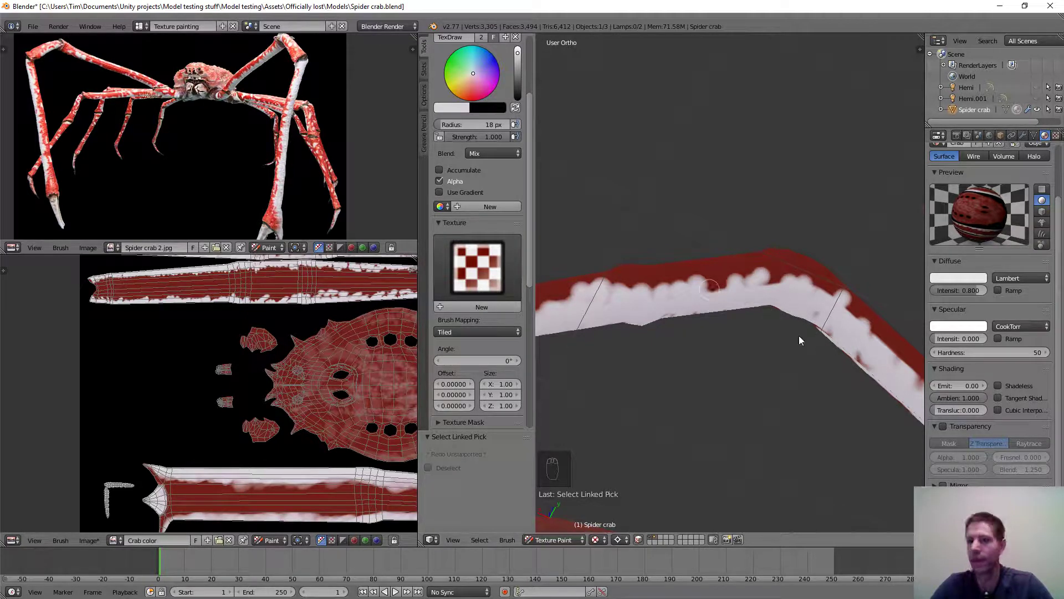
# Paint white bumps past the fourth leg's knee and along the edge of its upper segment.
pyautogui.moveTo(800, 334); pyautogui.dragTo(629, 233, button='middle')
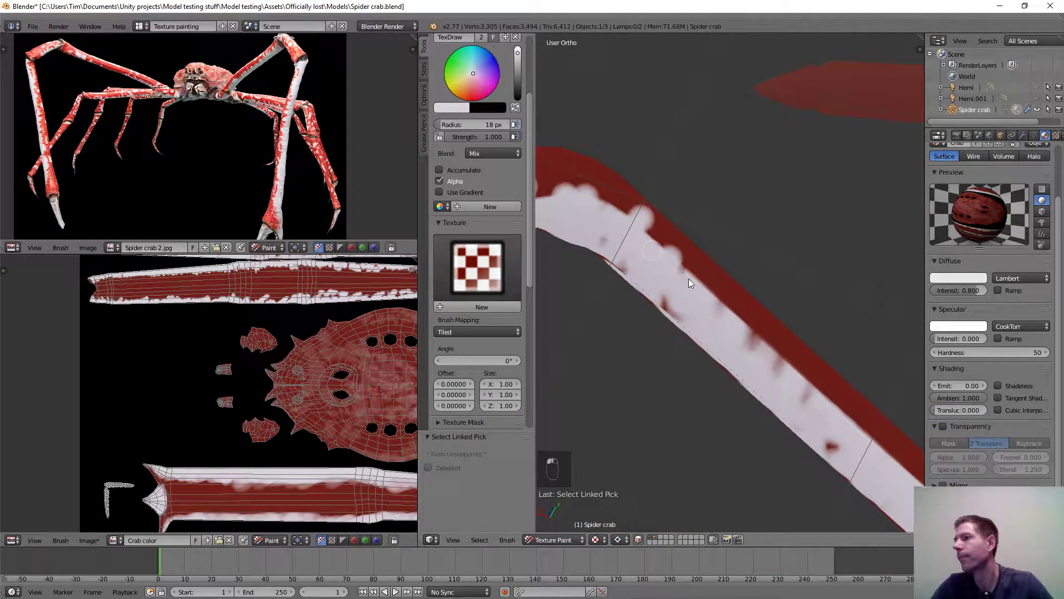
pyautogui.moveTo(697, 323); pyautogui.dragTo(726, 284, button='middle')
pyautogui.scroll(3, 799, 241)
pyautogui.moveTo(799, 241); pyautogui.dragTo(647, 174, button='middle')
pyautogui.moveTo(630, 158)
pyautogui.mouseDown()
pyautogui.moveTo(714, 182)
pyautogui.moveTo(854, 247)
pyautogui.mouseUp()
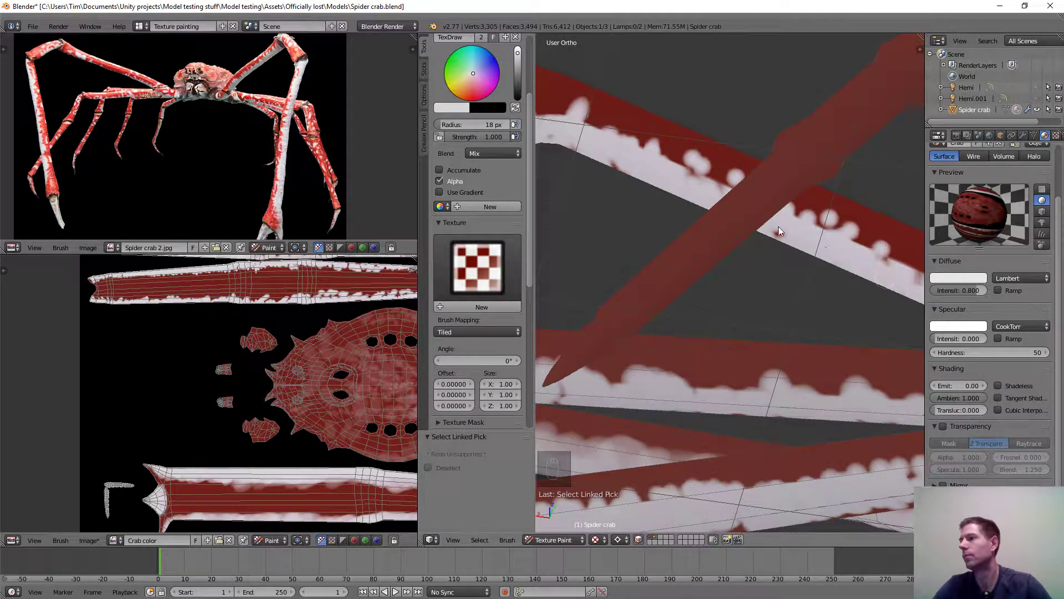
# Finish the fourth leg's second white edge along the upper segment to where it joins the body.
pyautogui.moveTo(664, 174); pyautogui.dragTo(612, 230, button='middle')
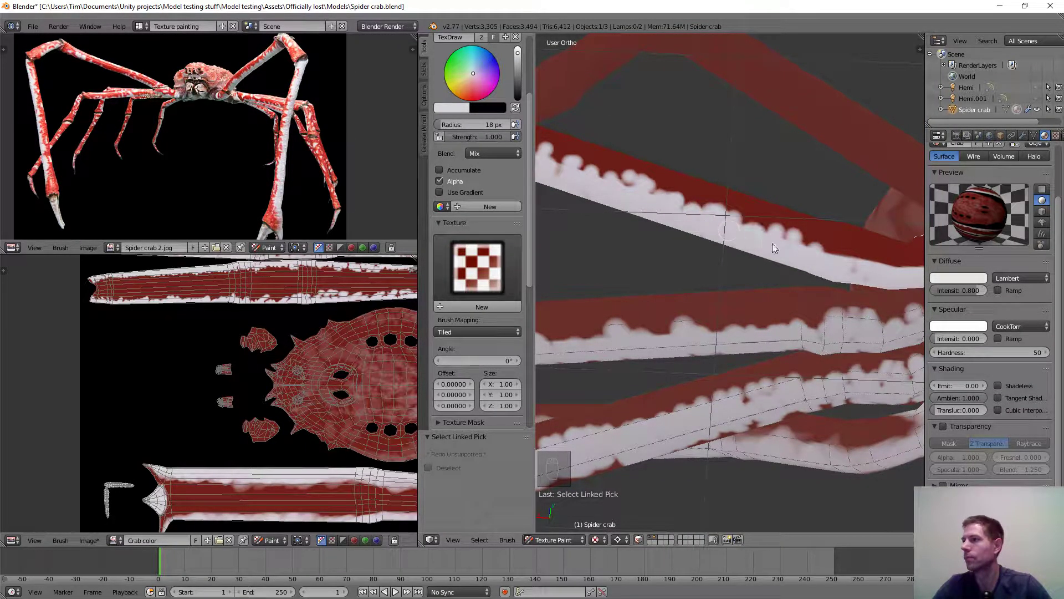
pyautogui.moveTo(883, 273); pyautogui.dragTo(623, 233, button='middle')
pyautogui.moveTo(719, 249); pyautogui.dragTo(747, 251)
# Restrict the paint mask to the short unpainted red limb beside the fourth leg by selecting only its linked faces.
pyautogui.moveTo(747, 251); pyautogui.dragTo(877, 136, button='middle')
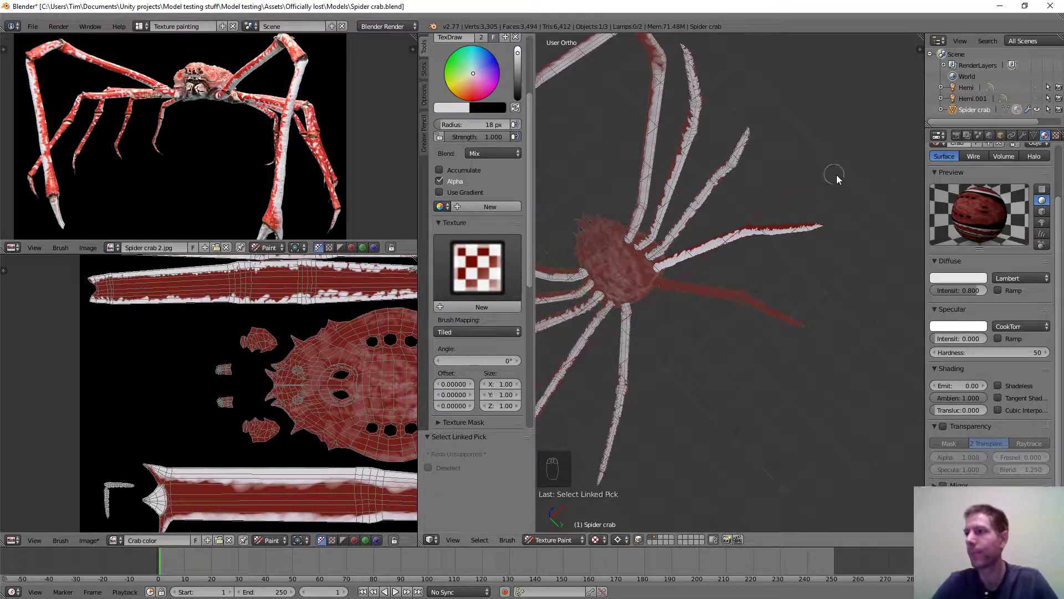
pyautogui.scroll(6, 675, 210)
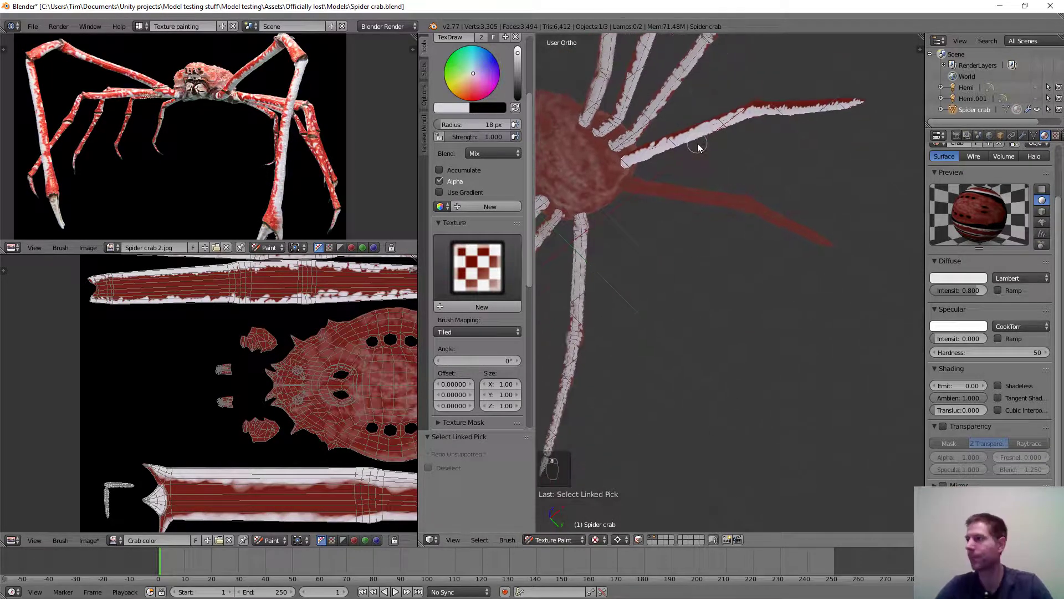
pyautogui.press('a')
pyautogui.press('l')
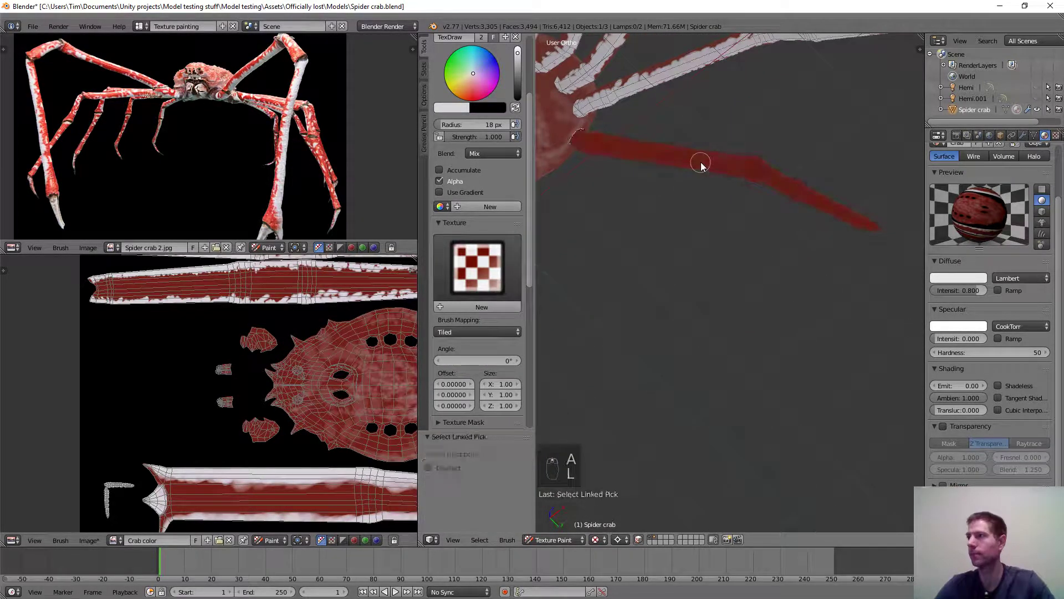
# Paint white scalloped blotches along one edge of the last unpainted leg's upper segment, starting where it joins the body.
pyautogui.scroll(2, 665, 158)
pyautogui.scroll(-5, 620, 163)
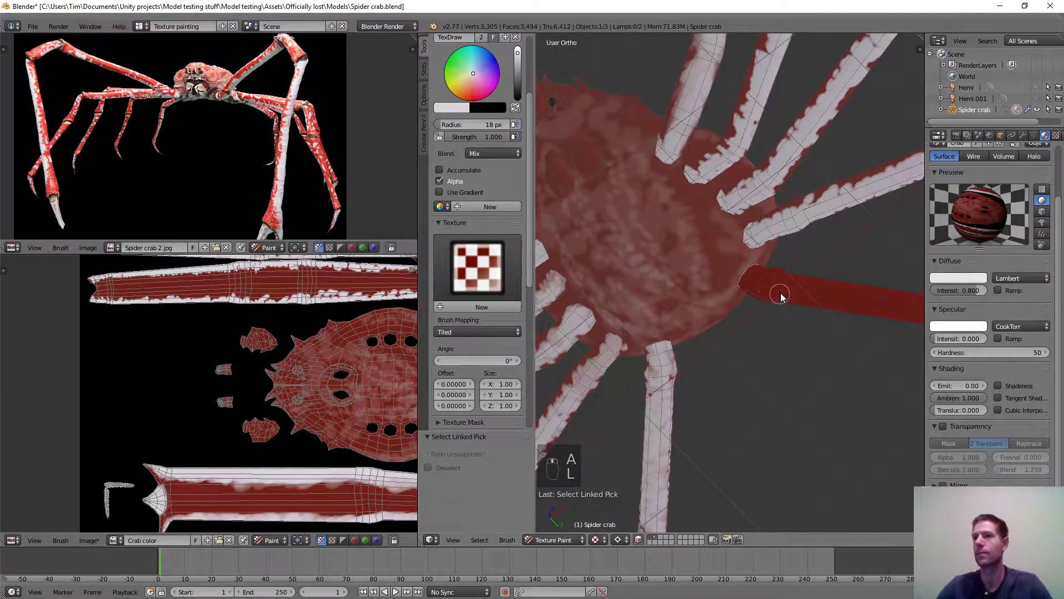
pyautogui.moveTo(726, 277)
pyautogui.mouseDown(button='middle')
pyautogui.moveTo(751, 269)
pyautogui.moveTo(705, 264)
pyautogui.mouseUp(button='middle')
pyautogui.scroll(-3, 751, 270)
pyautogui.scroll(3, 754, 272)
pyautogui.moveTo(705, 264)
pyautogui.mouseDown()
pyautogui.moveTo(687, 246)
pyautogui.moveTo(859, 298)
pyautogui.mouseUp()
pyautogui.scroll(3, 587, 242)
pyautogui.moveTo(612, 267); pyautogui.dragTo(804, 301)
# Continue the last leg's first white edge past the knee and down the lower segment toward the tip.
pyautogui.moveTo(837, 298); pyautogui.dragTo(641, 274, button='middle')
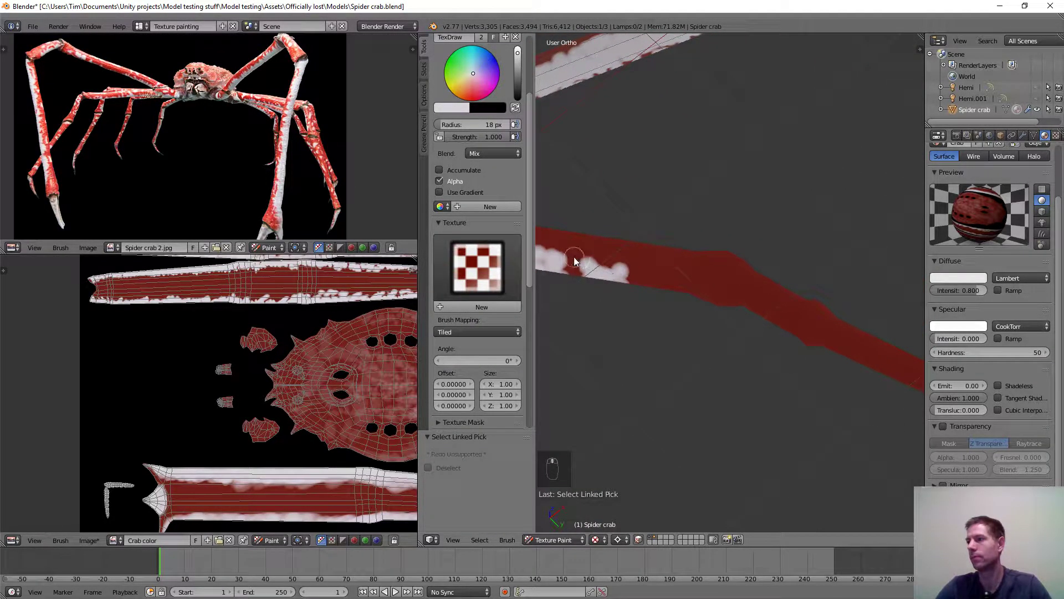
pyautogui.moveTo(846, 361); pyautogui.dragTo(650, 281)
pyautogui.moveTo(650, 281)
pyautogui.mouseDown(button='middle')
pyautogui.moveTo(537, 241)
pyautogui.moveTo(576, 264)
pyautogui.mouseUp(button='middle')
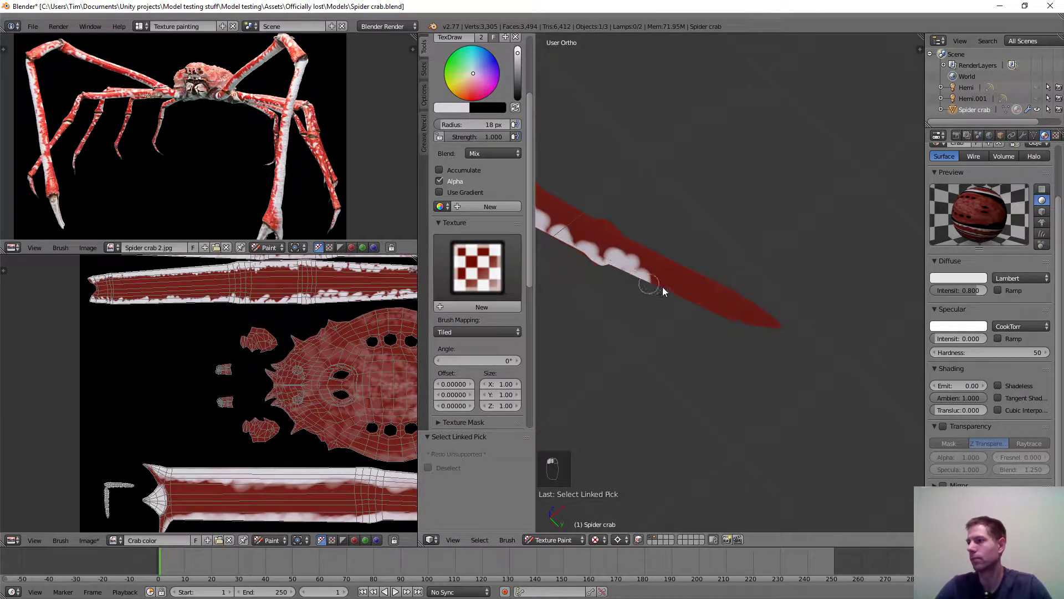
# Paint white bumps along the last leg's other edge, covering the lower segment up to the knee.
pyautogui.moveTo(783, 341)
pyautogui.mouseDown(button='middle')
pyautogui.moveTo(567, 303)
pyautogui.moveTo(920, 364)
pyautogui.moveTo(780, 384)
pyautogui.moveTo(779, 195)
pyautogui.moveTo(723, 225)
pyautogui.moveTo(694, 212)
pyautogui.mouseUp(button='middle')
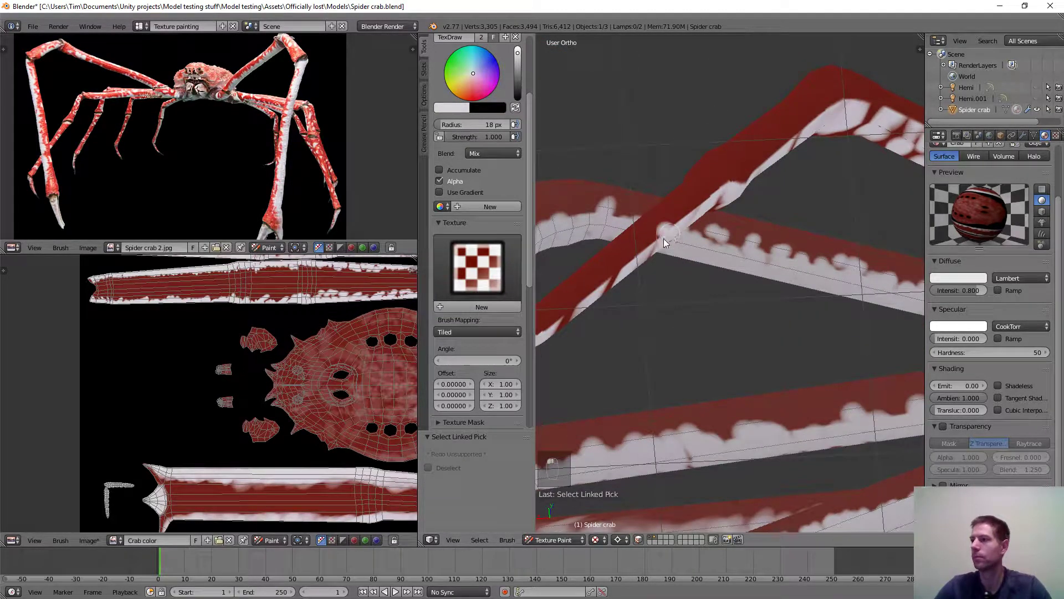
pyautogui.moveTo(644, 317)
pyautogui.mouseDown(button='middle')
pyautogui.moveTo(719, 289)
pyautogui.moveTo(843, 207)
pyautogui.moveTo(746, 235)
pyautogui.moveTo(712, 280)
pyautogui.moveTo(701, 246)
pyautogui.mouseUp(button='middle')
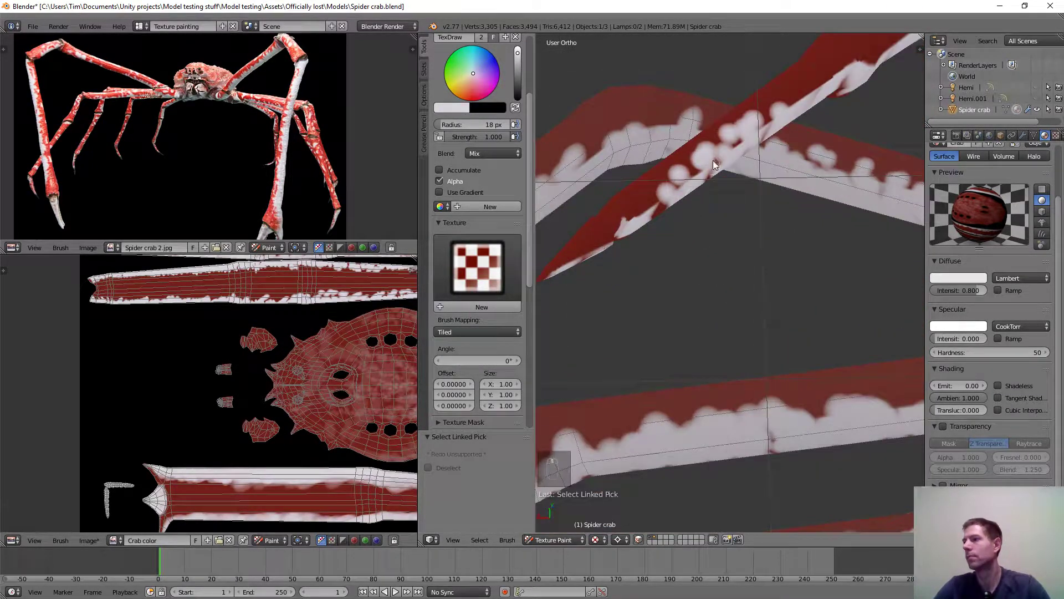
pyautogui.moveTo(713, 161); pyautogui.dragTo(603, 245)
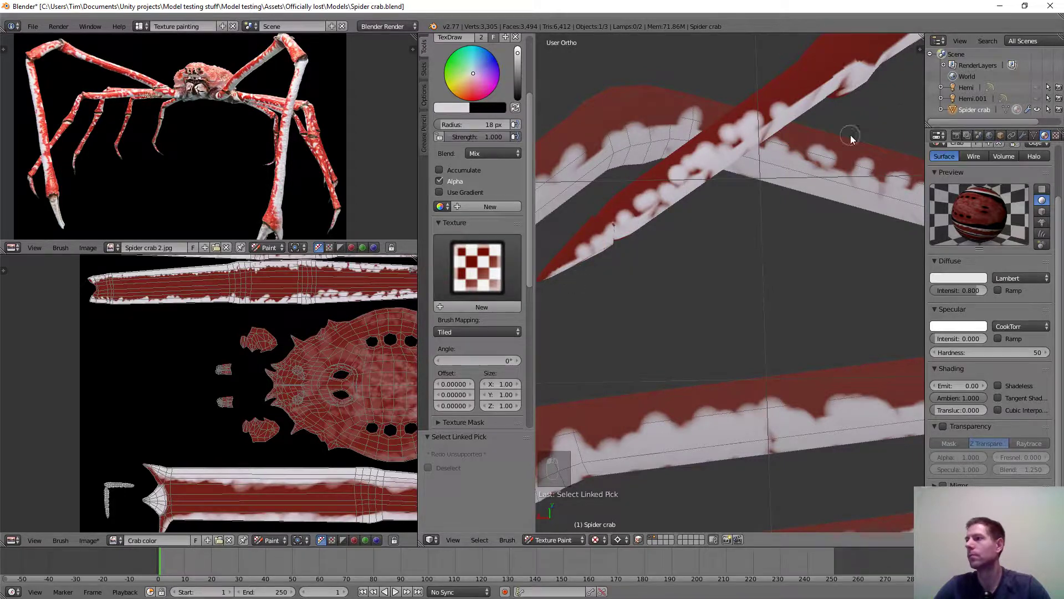
pyautogui.moveTo(850, 135); pyautogui.dragTo(763, 157, button='middle')
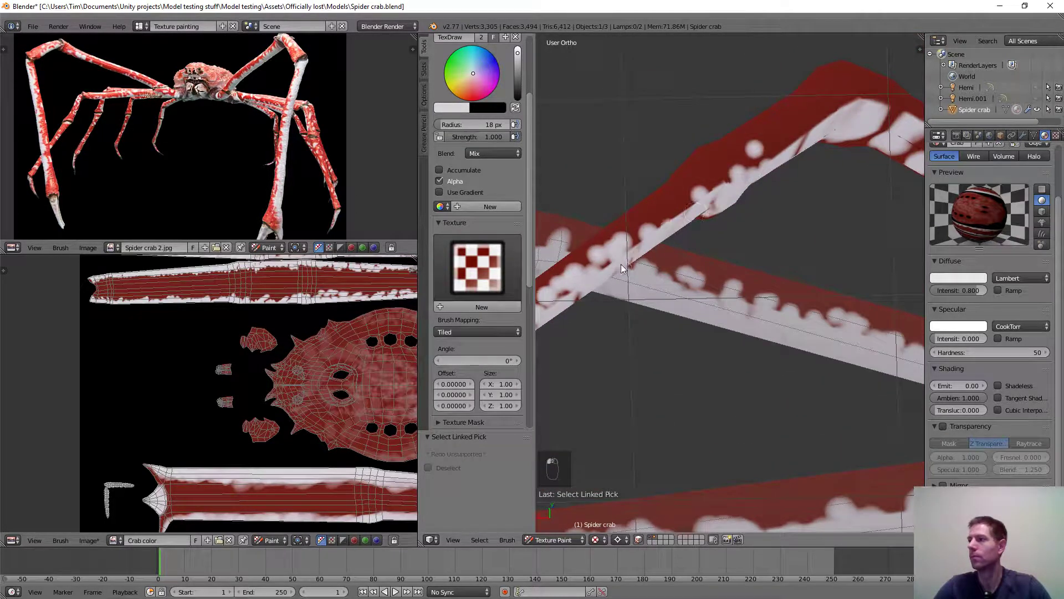
pyautogui.moveTo(621, 263); pyautogui.dragTo(848, 116)
pyautogui.moveTo(846, 171)
pyautogui.mouseDown(button='middle')
pyautogui.moveTo(656, 212)
pyautogui.moveTo(670, 165)
pyautogui.mouseUp(button='middle')
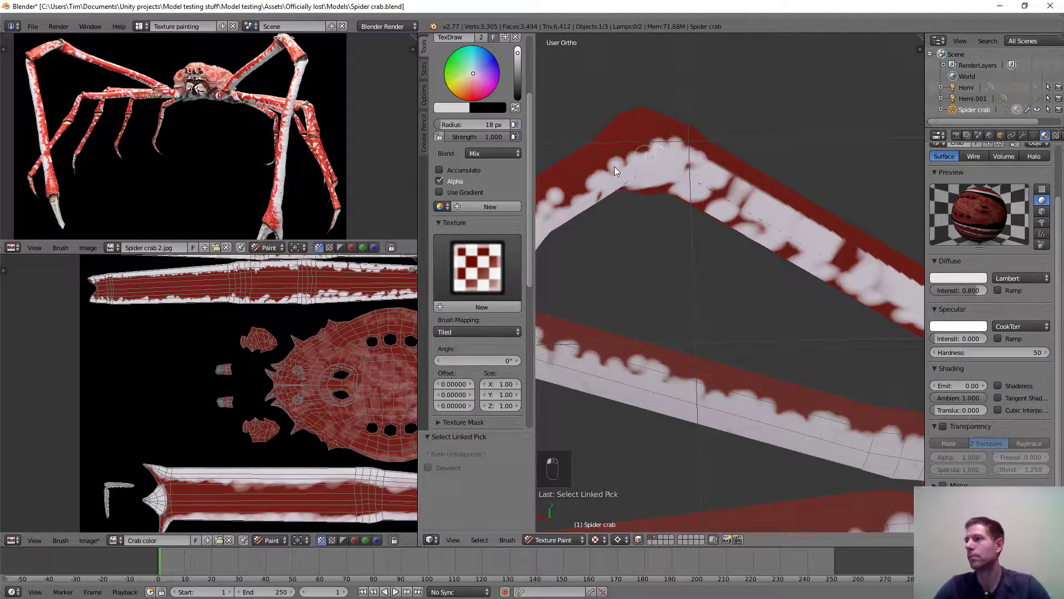
# Carry the last leg's second white edge along the upper segment to the body and fill the red gaps at the joint.
pyautogui.moveTo(686, 207)
pyautogui.mouseDown(button='middle')
pyautogui.moveTo(752, 184)
pyautogui.moveTo(750, 193)
pyautogui.moveTo(736, 182)
pyautogui.moveTo(775, 279)
pyautogui.moveTo(803, 206)
pyautogui.moveTo(573, 300)
pyautogui.mouseUp(button='middle')
pyautogui.moveTo(661, 155)
pyautogui.mouseDown(button='middle')
pyautogui.moveTo(684, 166)
pyautogui.moveTo(663, 199)
pyautogui.moveTo(797, 234)
pyautogui.moveTo(741, 226)
pyautogui.mouseUp(button='middle')
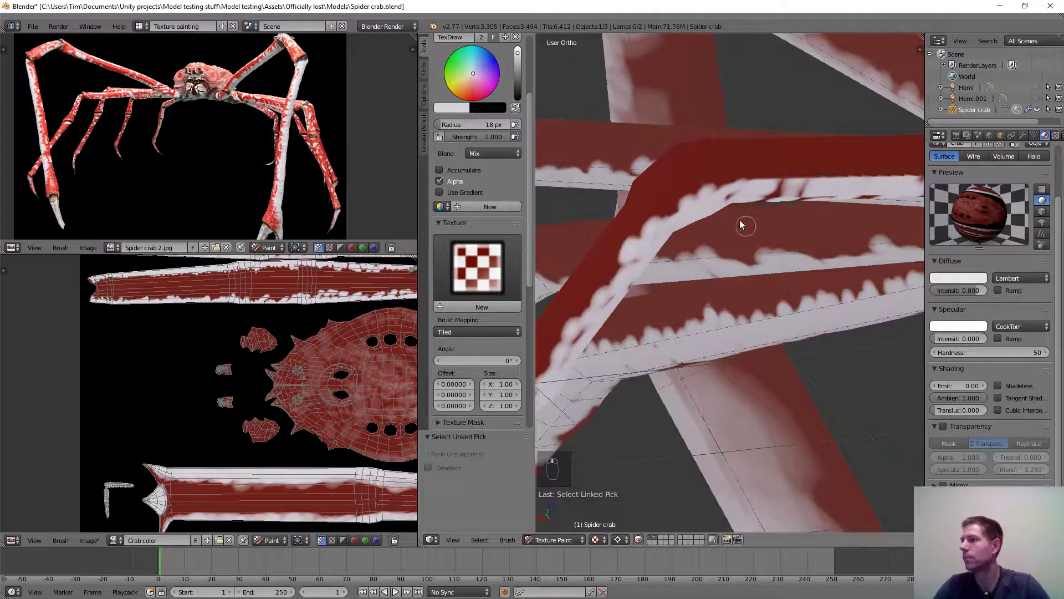
pyautogui.moveTo(923, 178)
pyautogui.mouseDown(button='middle')
pyautogui.moveTo(712, 239)
pyautogui.moveTo(687, 270)
pyautogui.mouseUp(button='middle')
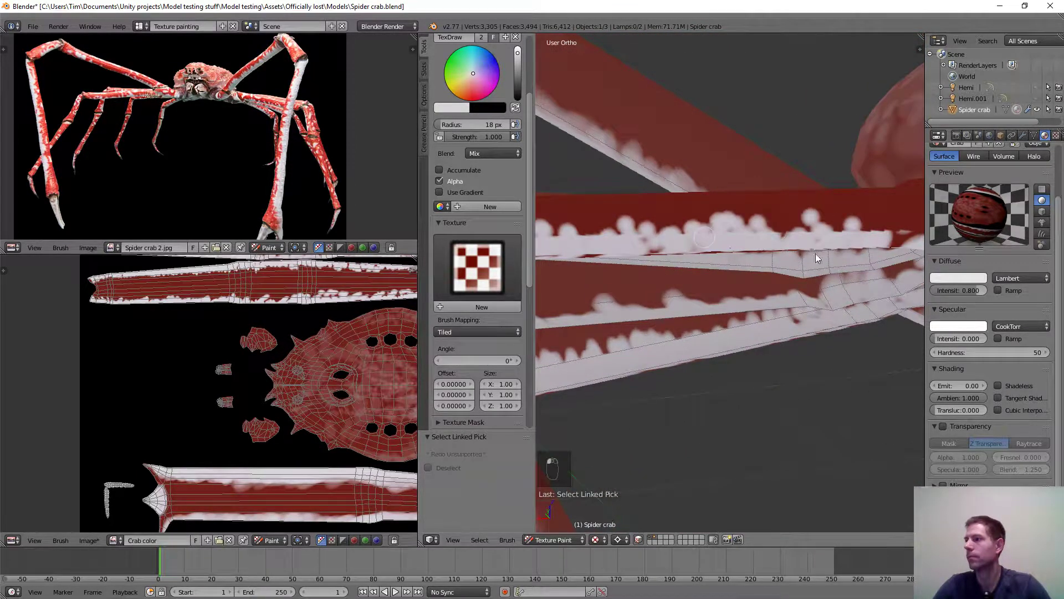
pyautogui.moveTo(816, 254)
pyautogui.mouseDown(button='middle')
pyautogui.moveTo(703, 284)
pyautogui.moveTo(798, 264)
pyautogui.mouseUp(button='middle')
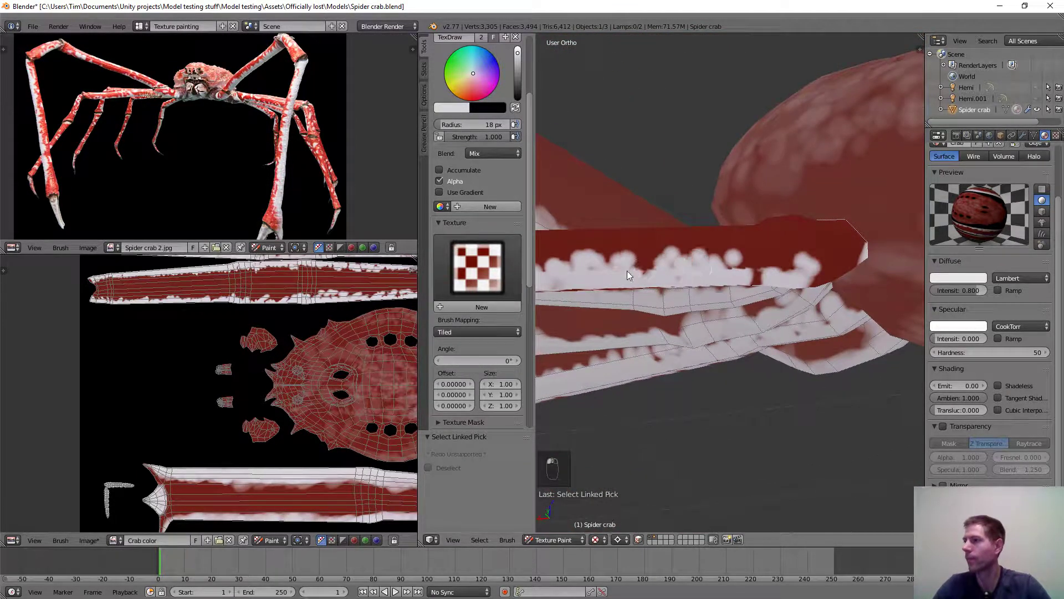
pyautogui.moveTo(627, 270)
pyautogui.mouseDown()
pyautogui.moveTo(813, 272)
pyautogui.moveTo(866, 251)
pyautogui.moveTo(813, 278)
pyautogui.mouseUp()
pyautogui.moveTo(809, 298)
pyautogui.mouseDown(button='middle')
pyautogui.moveTo(816, 306)
pyautogui.moveTo(789, 278)
pyautogui.moveTo(745, 265)
pyautogui.moveTo(691, 317)
pyautogui.mouseUp(button='middle')
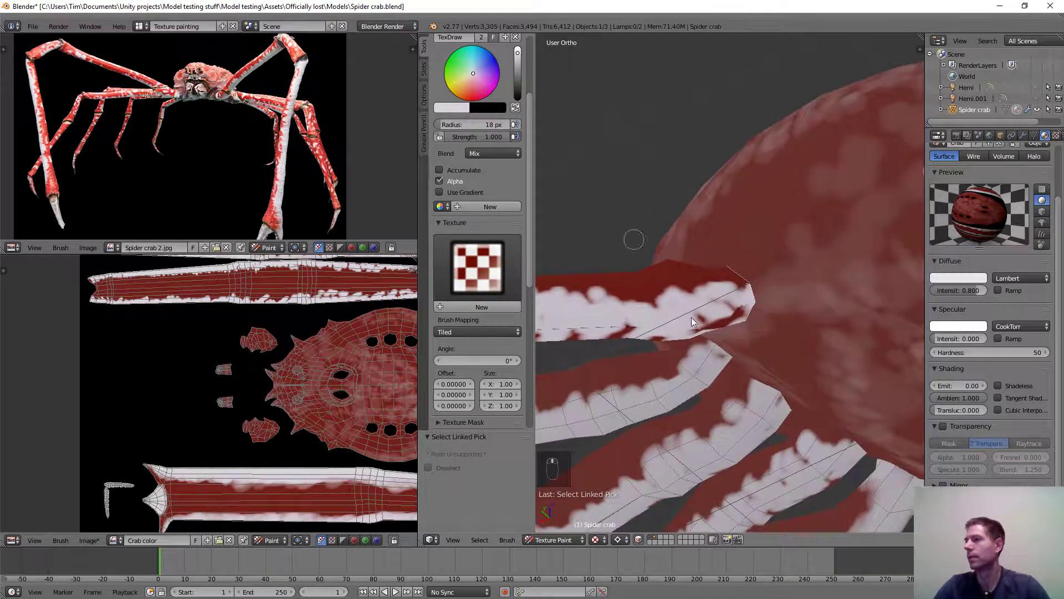
pyautogui.moveTo(732, 312)
pyautogui.mouseDown()
pyautogui.moveTo(700, 327)
pyautogui.moveTo(735, 320)
pyautogui.mouseUp()
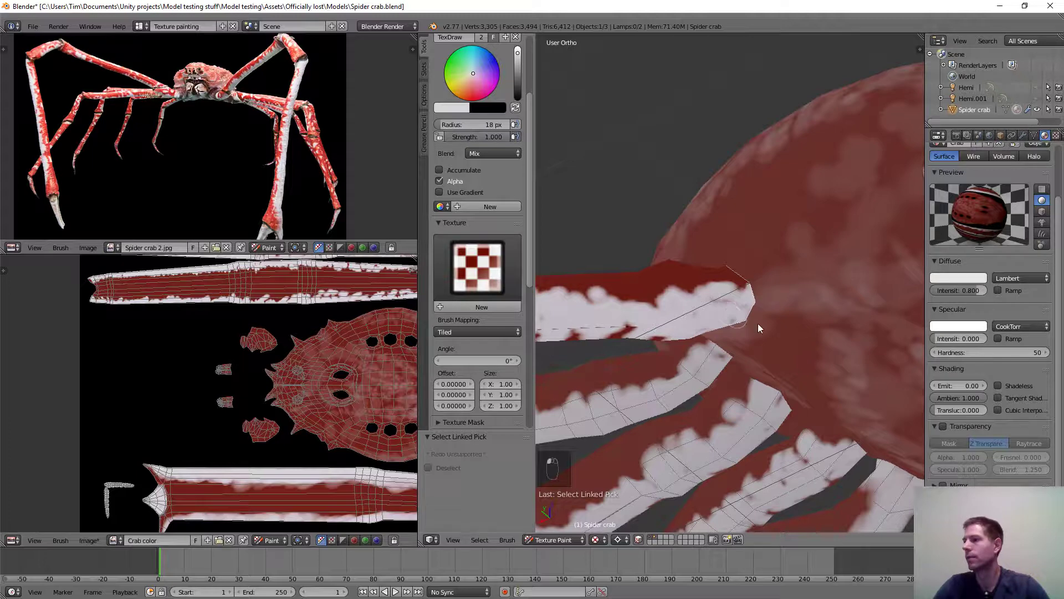
# Sample the leg's dark red as the brush colour and reduce the brush radius to 3 px.
pyautogui.moveTo(759, 328); pyautogui.dragTo(767, 380, button='middle')
pyautogui.moveTo(748, 311); pyautogui.dragTo(717, 269, button='middle')
pyautogui.scroll(-3, 687, 220)
pyautogui.scroll(6, 665, 246)
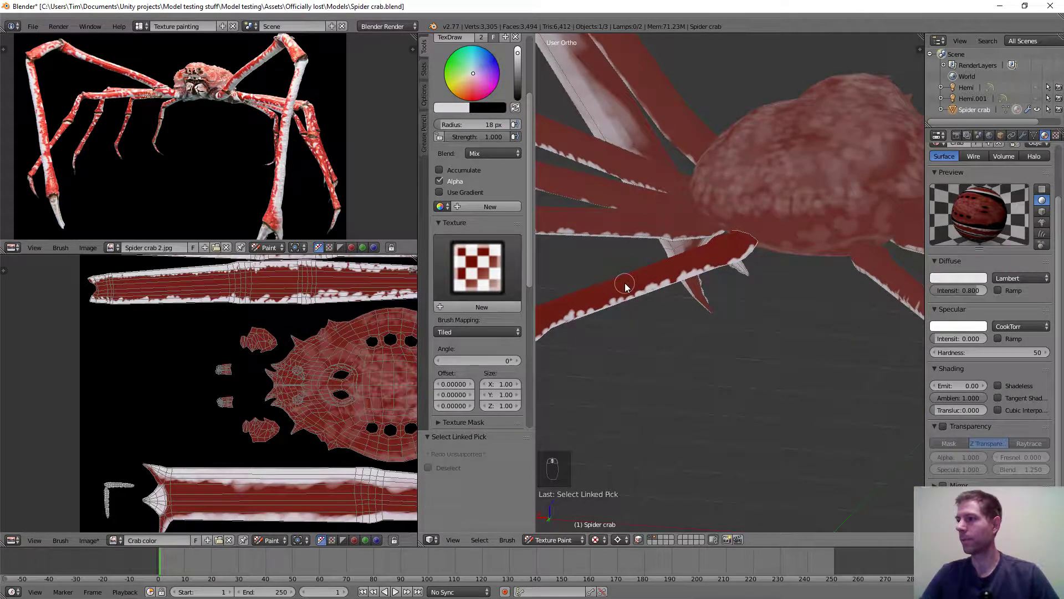
pyautogui.press('s')
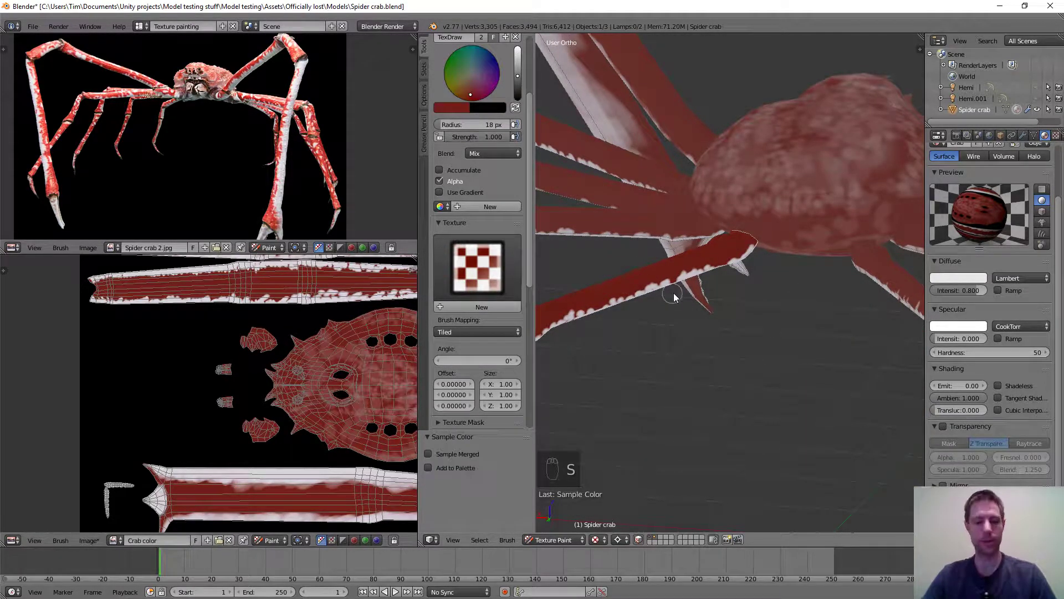
pyautogui.press('f')
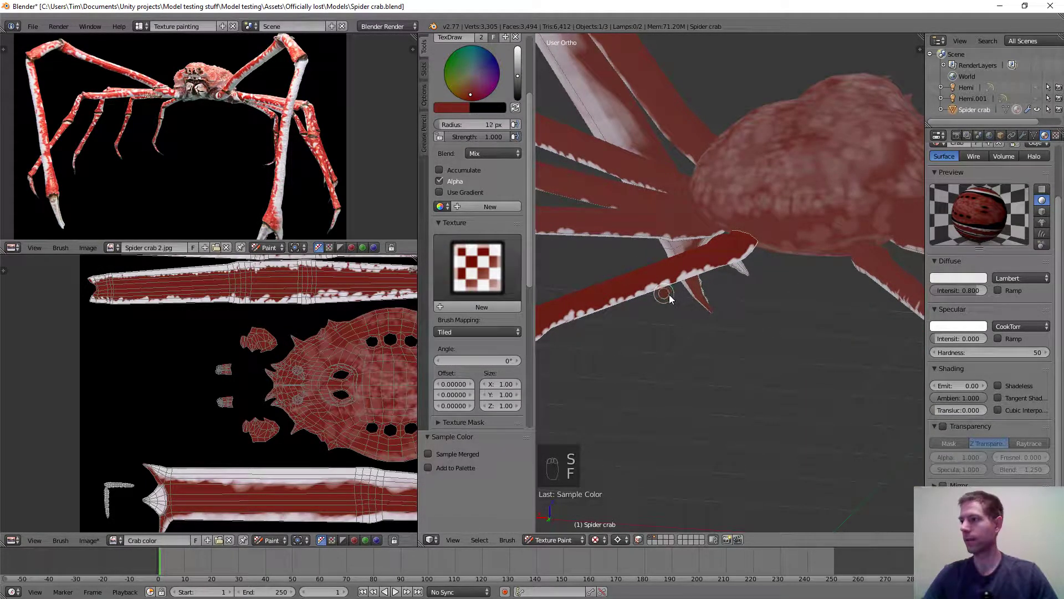
pyautogui.click(667, 294)
pyautogui.scroll(-5, 739, 281)
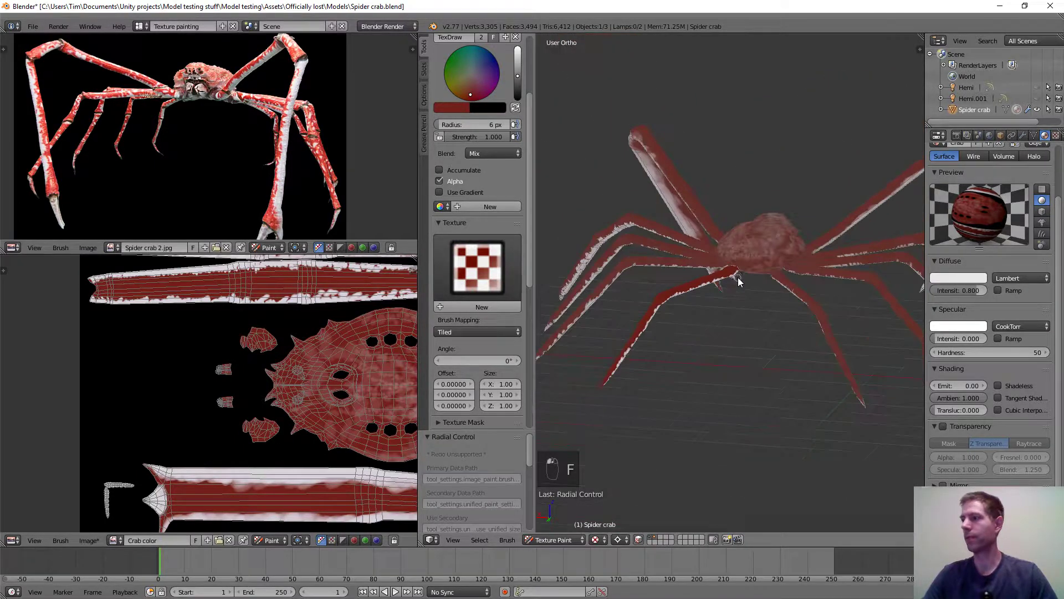
pyautogui.press('f')
pyautogui.click(744, 389)
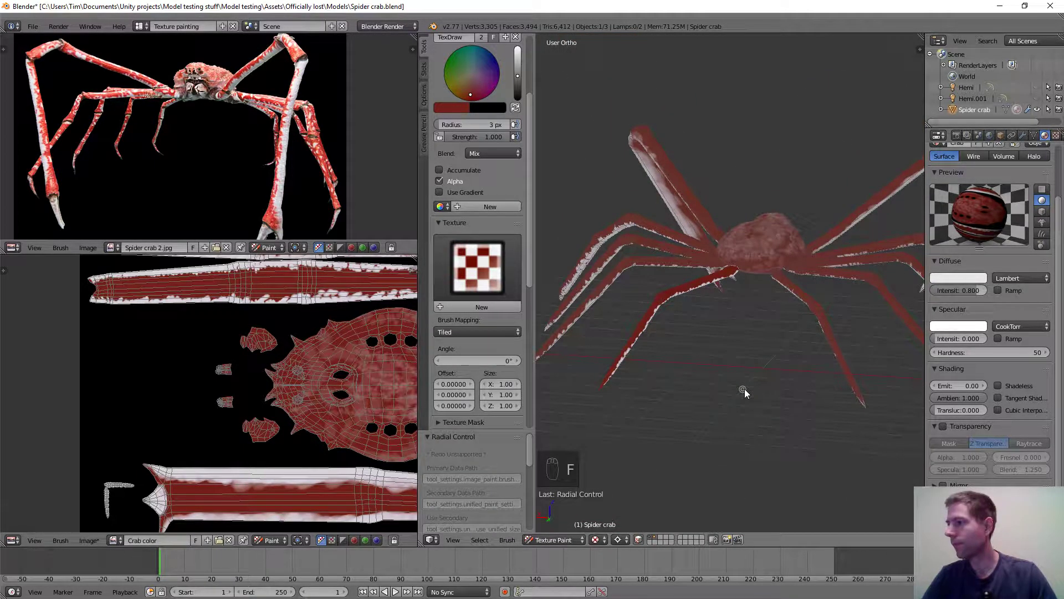
pyautogui.scroll(-3, 759, 299)
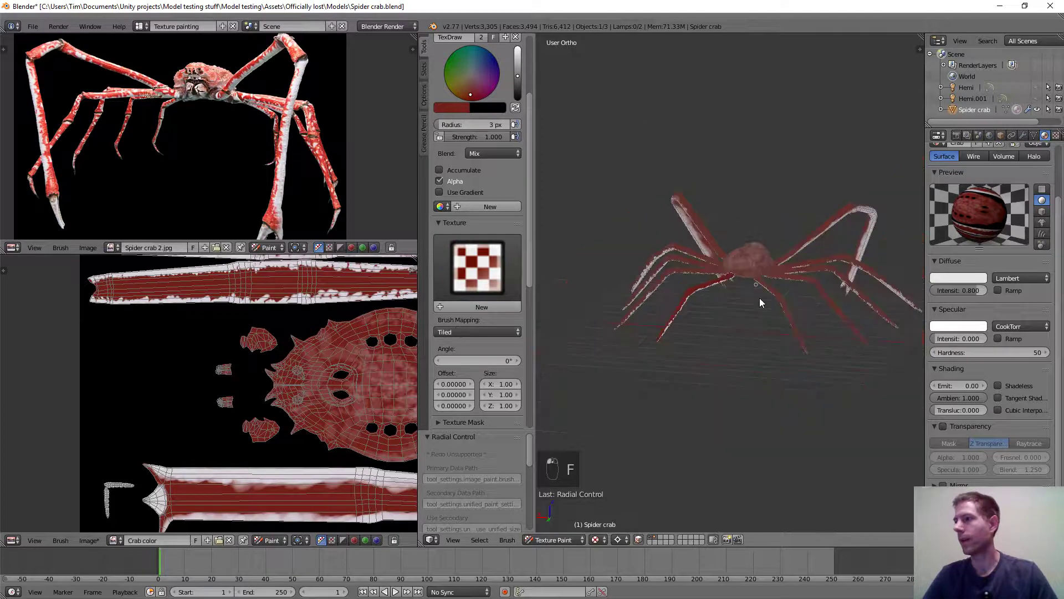
# Select all faces of the crab in the paint mask so the whole model can be painted.
pyautogui.press('a')
pyautogui.press('a')
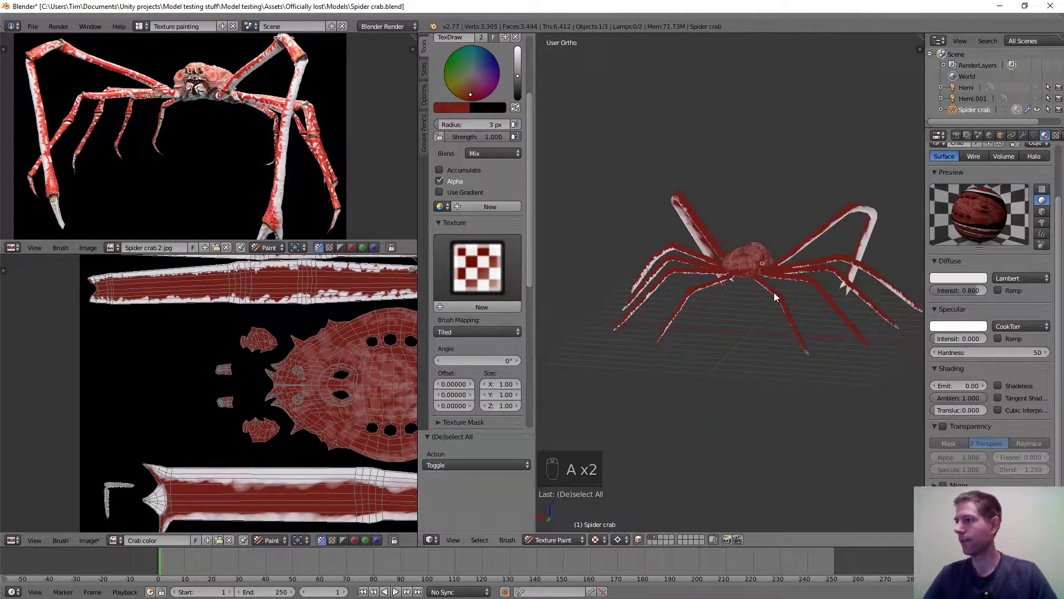
pyautogui.moveTo(793, 331); pyautogui.dragTo(828, 300, button='middle')
pyautogui.moveTo(783, 361)
pyautogui.mouseDown(button='middle')
pyautogui.moveTo(779, 316)
pyautogui.moveTo(769, 347)
pyautogui.mouseUp(button='middle')
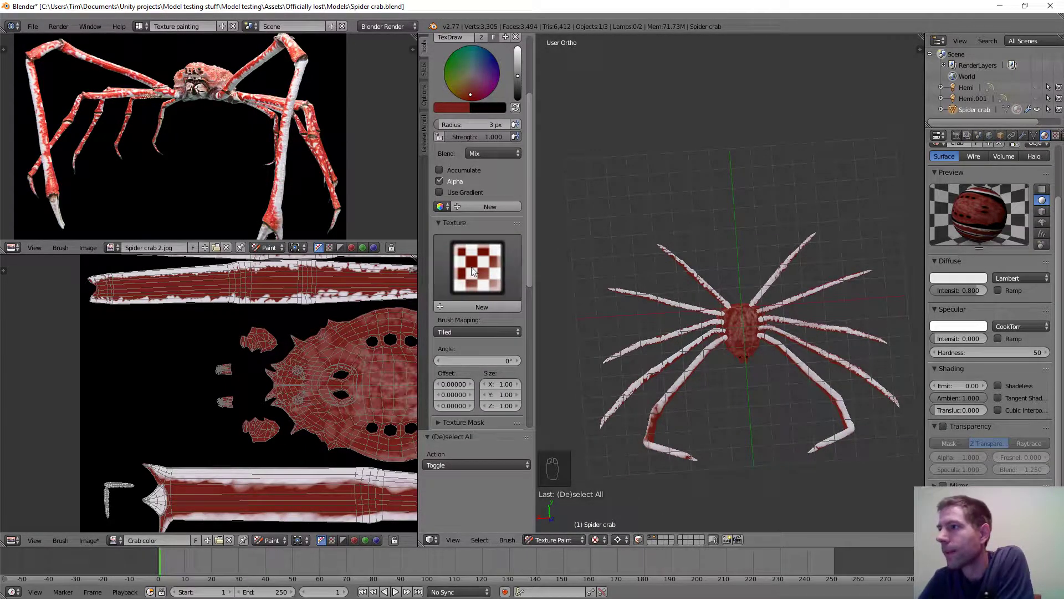
# Adjust the brush size and set the stroke jitter to 2.0 and the spacing to 180% for scattered dots.
pyautogui.scroll(-6, 521, 281)
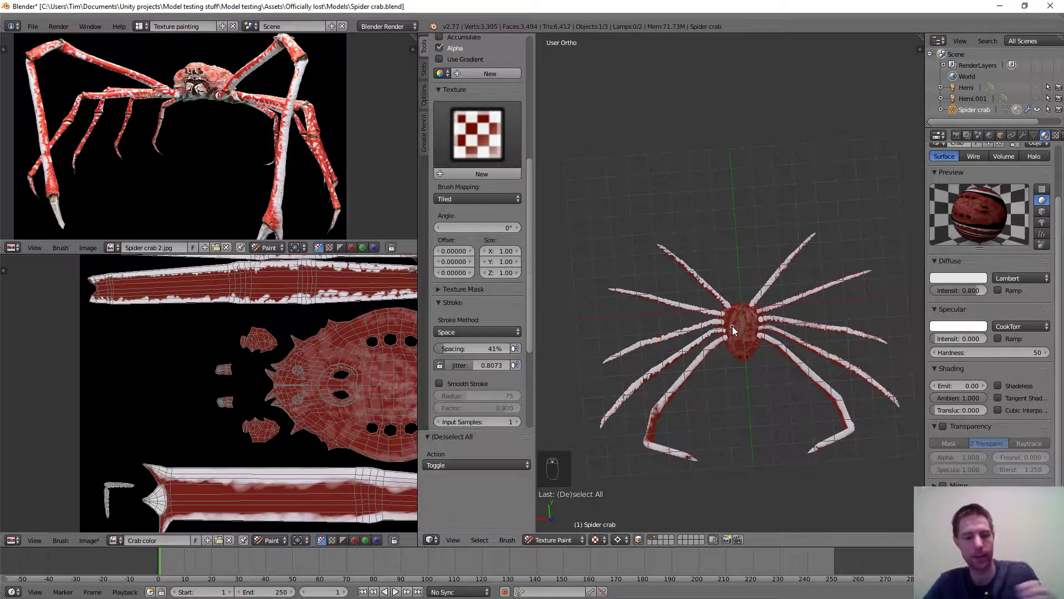
pyautogui.press('f')
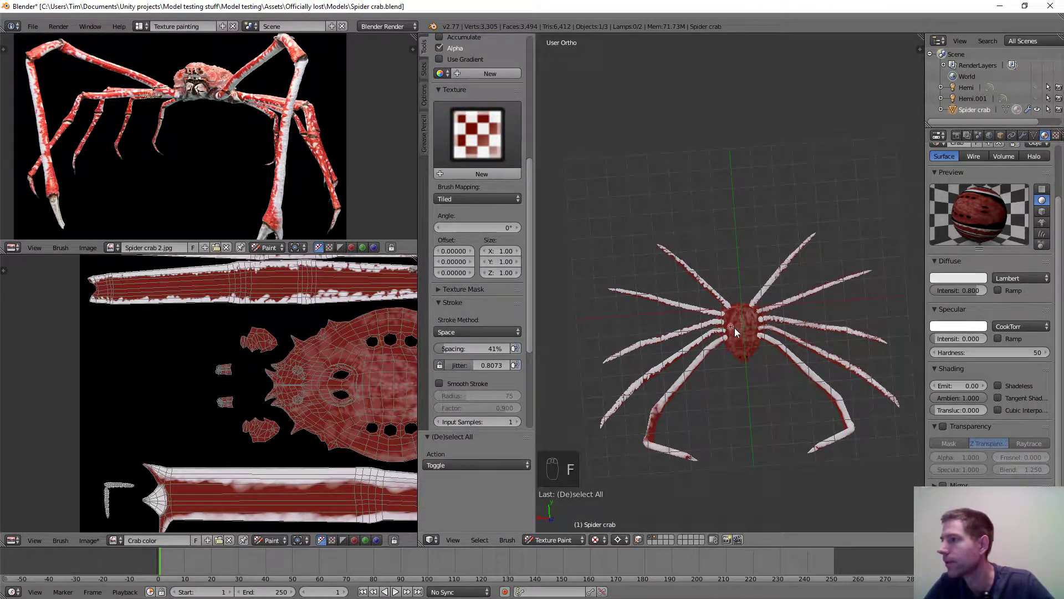
pyautogui.click(732, 327)
pyautogui.scroll(2, 731, 327)
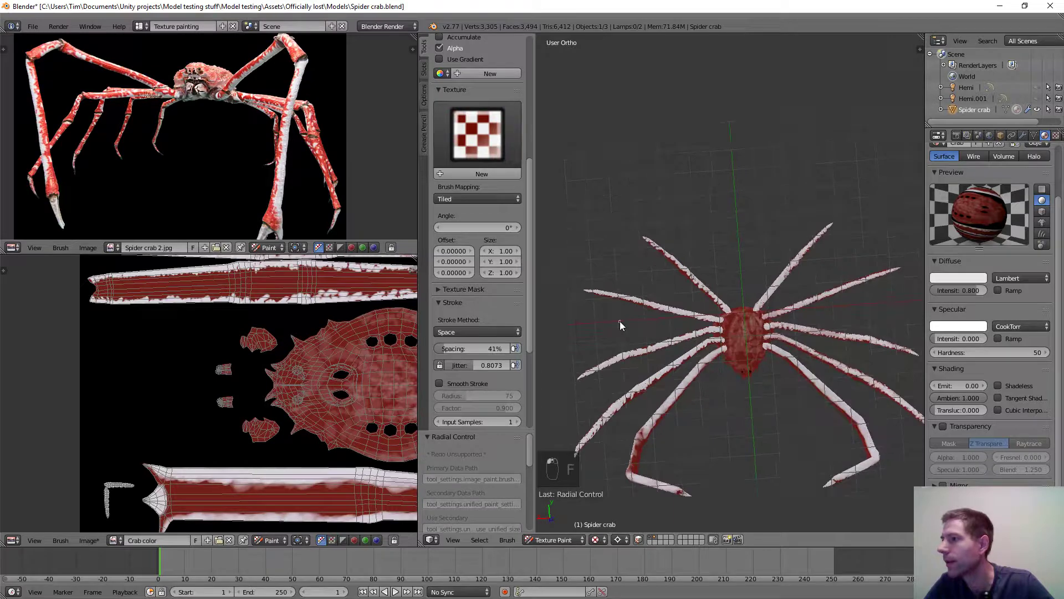
pyautogui.scroll(-4, 312, 341)
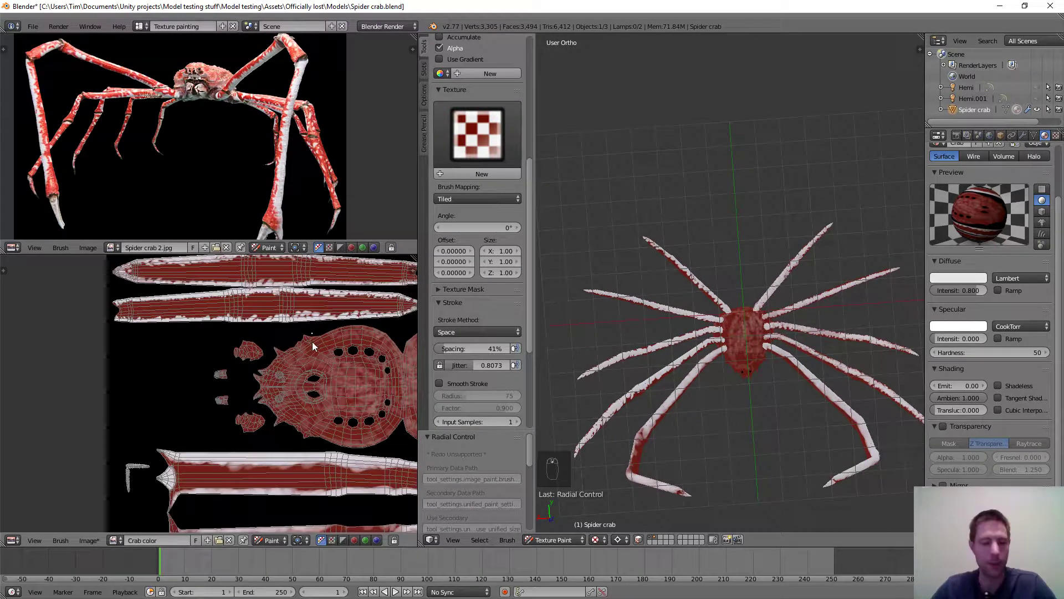
pyautogui.moveTo(315, 348); pyautogui.dragTo(271, 385, button='middle')
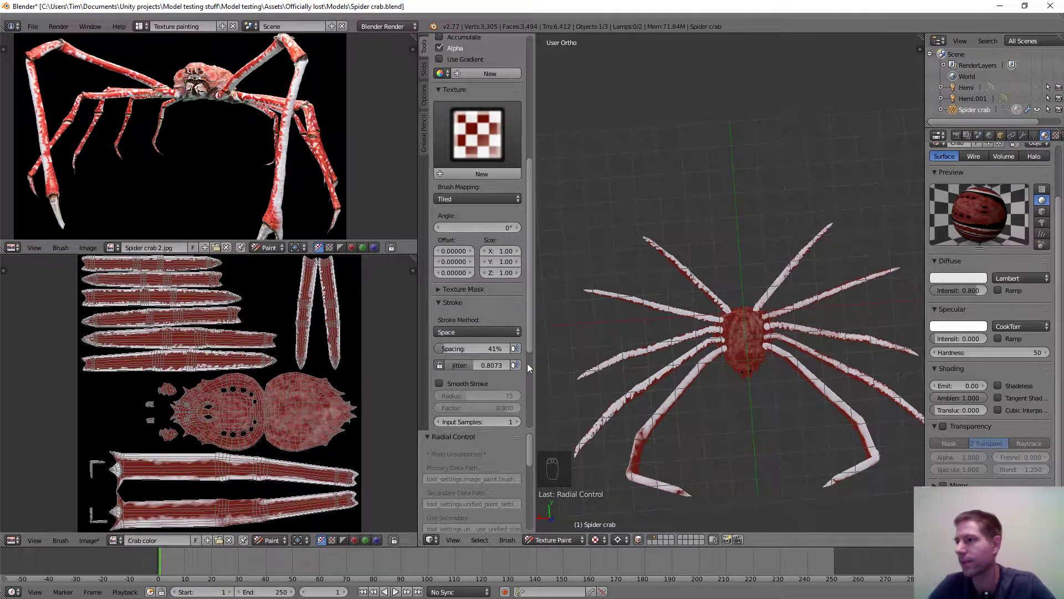
pyautogui.moveTo(475, 365); pyautogui.dragTo(507, 364)
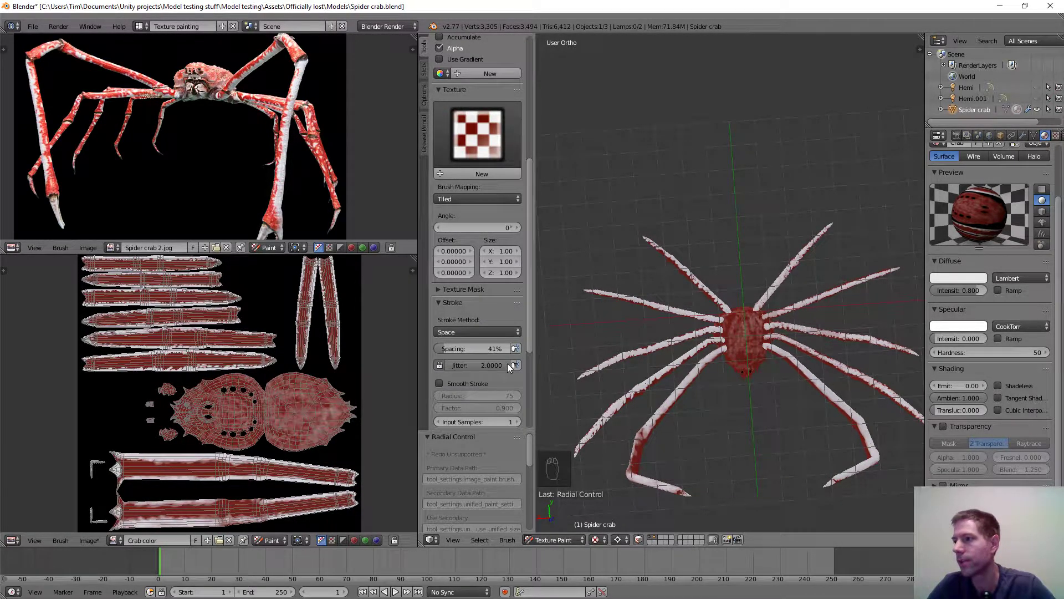
pyautogui.moveTo(443, 349); pyautogui.dragTo(499, 349)
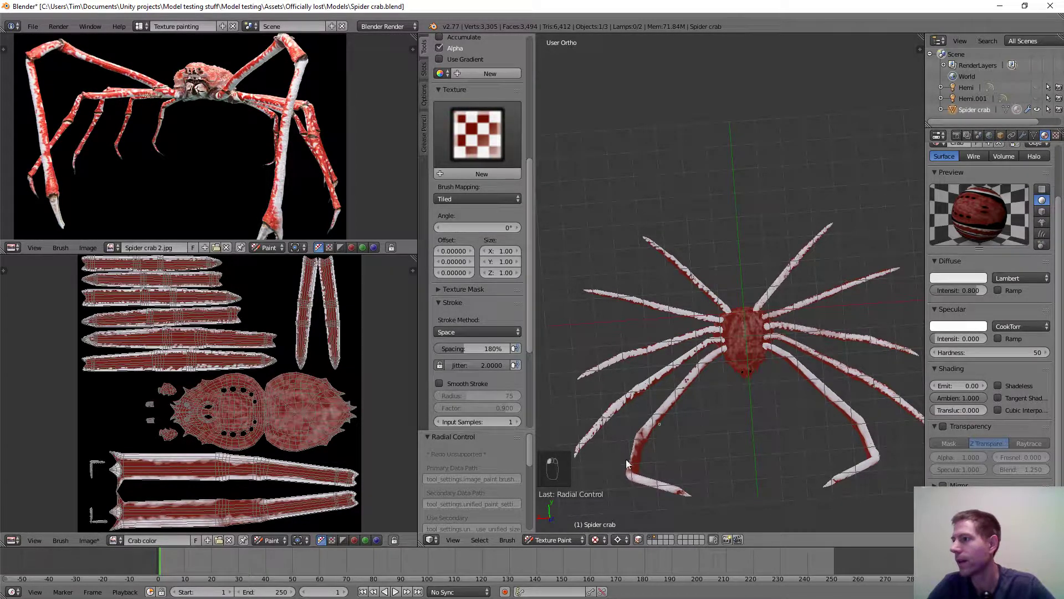
# Scatter small dark red speckles over the white leg undersides and across the crab's body from below and above.
pyautogui.moveTo(626, 459)
pyautogui.mouseDown()
pyautogui.moveTo(610, 335)
pyautogui.moveTo(760, 385)
pyautogui.moveTo(691, 390)
pyautogui.mouseUp()
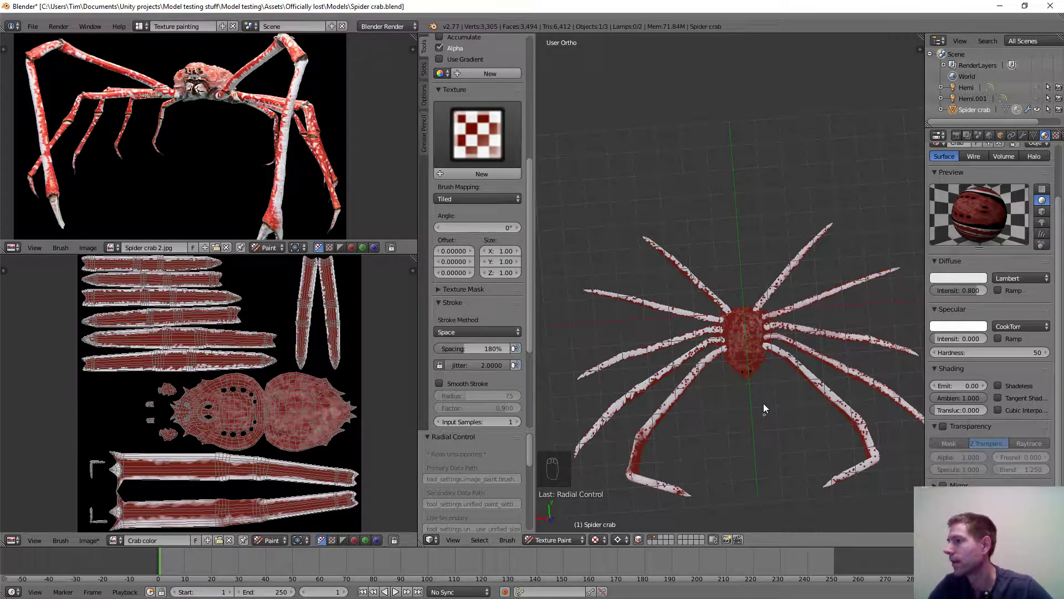
pyautogui.scroll(4, 776, 233)
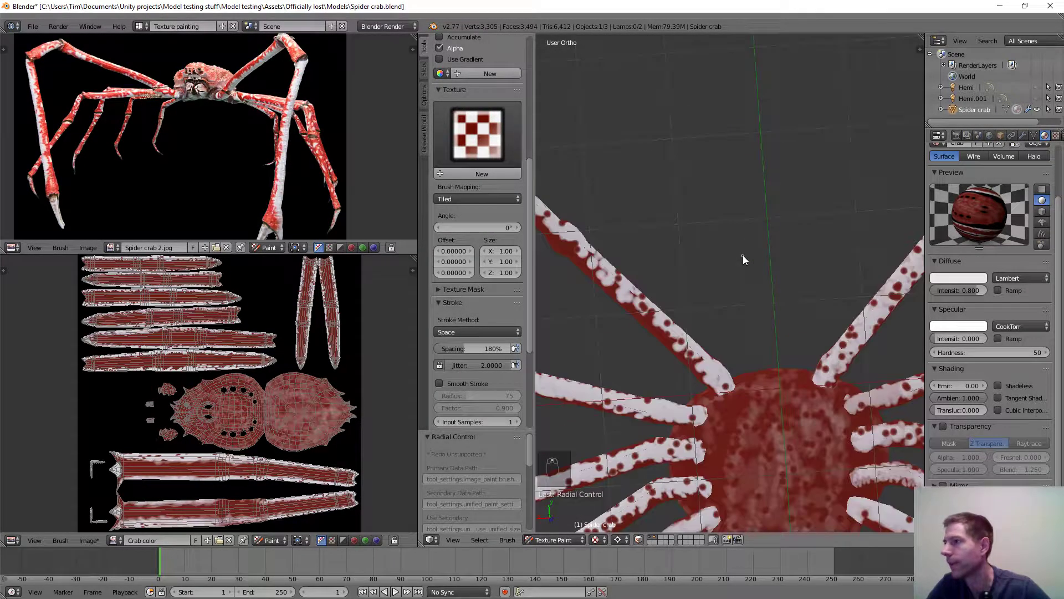
pyautogui.scroll(-3, 742, 255)
pyautogui.moveTo(781, 278); pyautogui.dragTo(673, 295, button='middle')
pyautogui.scroll(-2, 693, 319)
pyautogui.moveTo(702, 338); pyautogui.dragTo(760, 177, button='middle')
pyautogui.scroll(2, 759, 177)
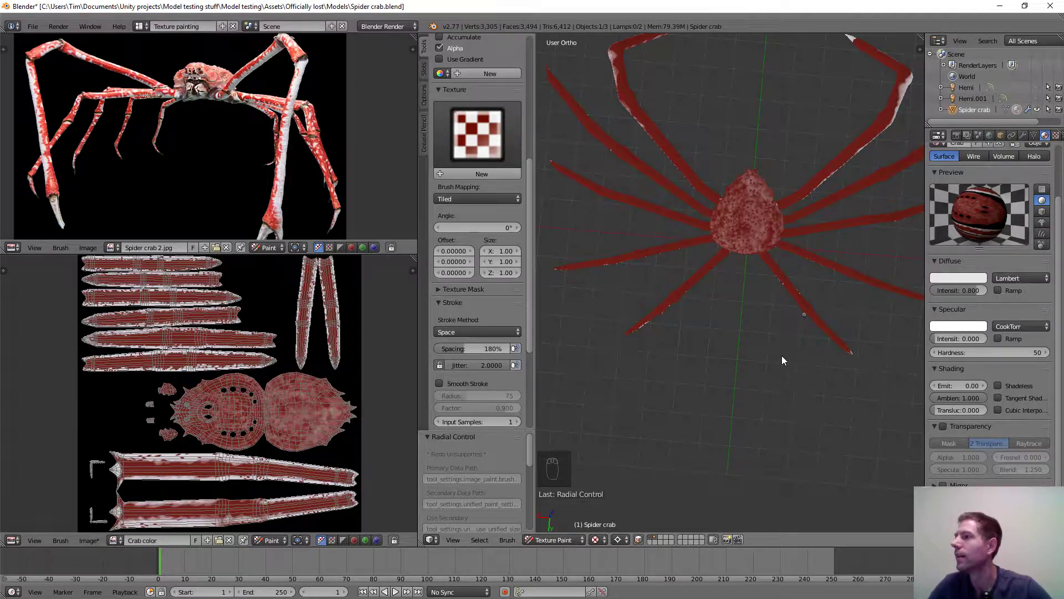
pyautogui.scroll(-4, 786, 256)
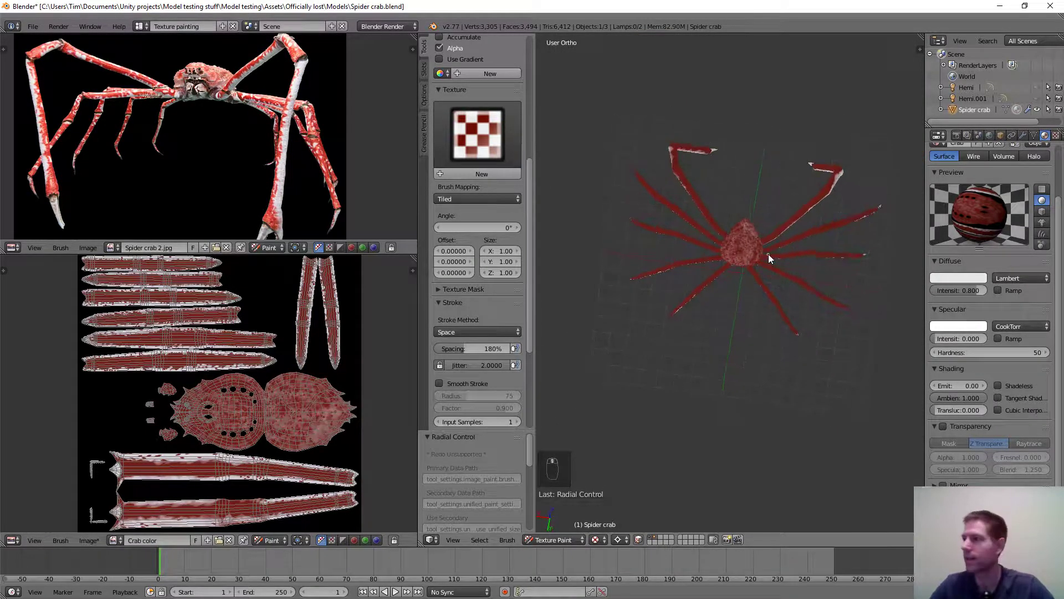
# Sample white from a leg in the texture image and scatter white speckles over the red tops of the legs and shell.
pyautogui.scroll(3, 204, 350)
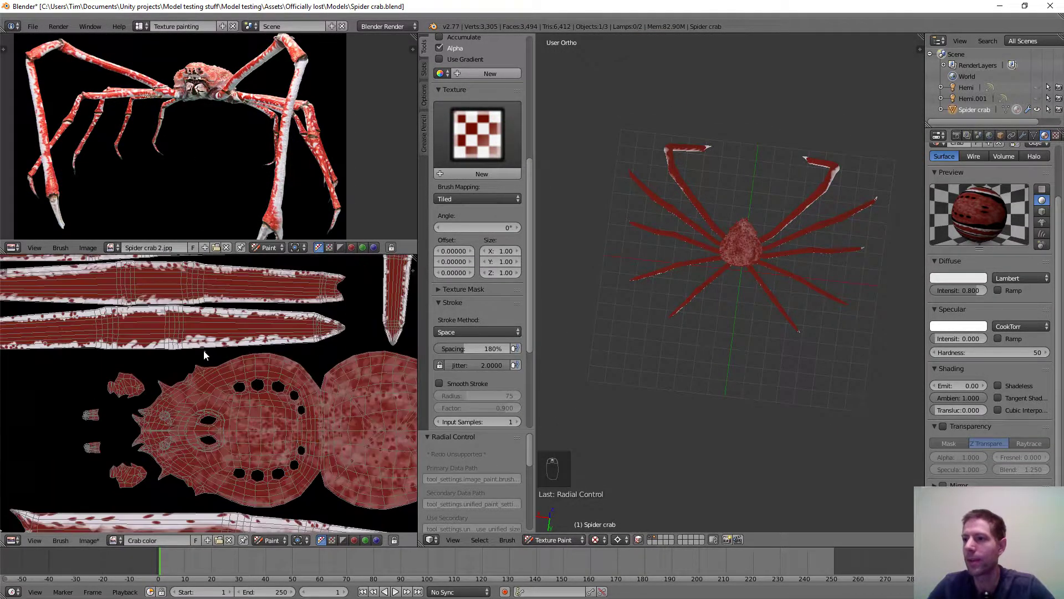
pyautogui.scroll(4, 201, 332)
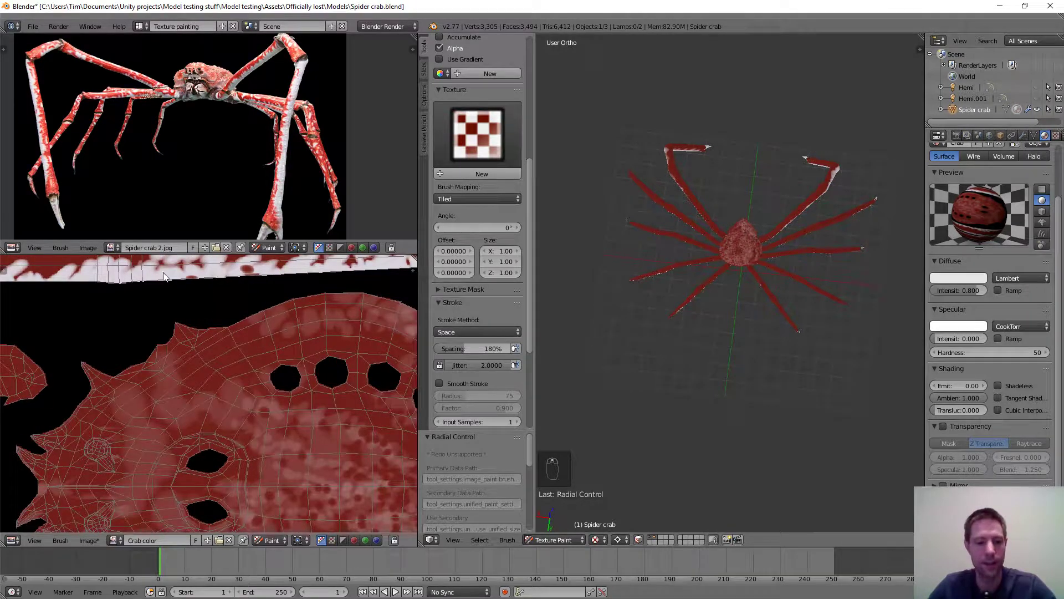
pyautogui.press('s')
pyautogui.moveTo(740, 218); pyautogui.dragTo(706, 146, button='middle')
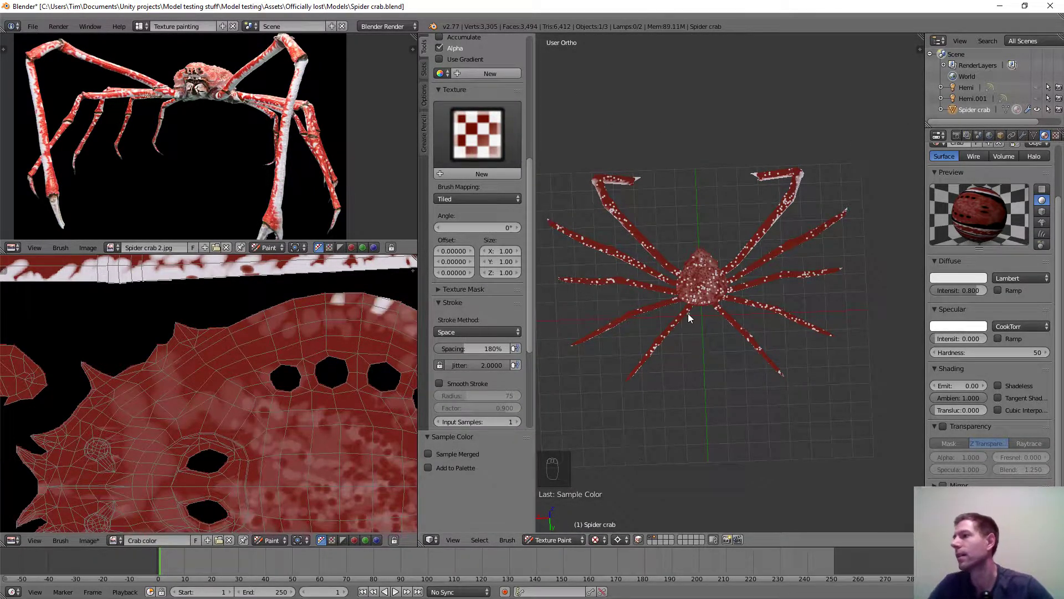
# Scatter white speckles over the underside of the crab's body and the spiny front of the shell.
pyautogui.scroll(8, 700, 285)
pyautogui.scroll(-5, 700, 284)
pyautogui.scroll(-4, 696, 286)
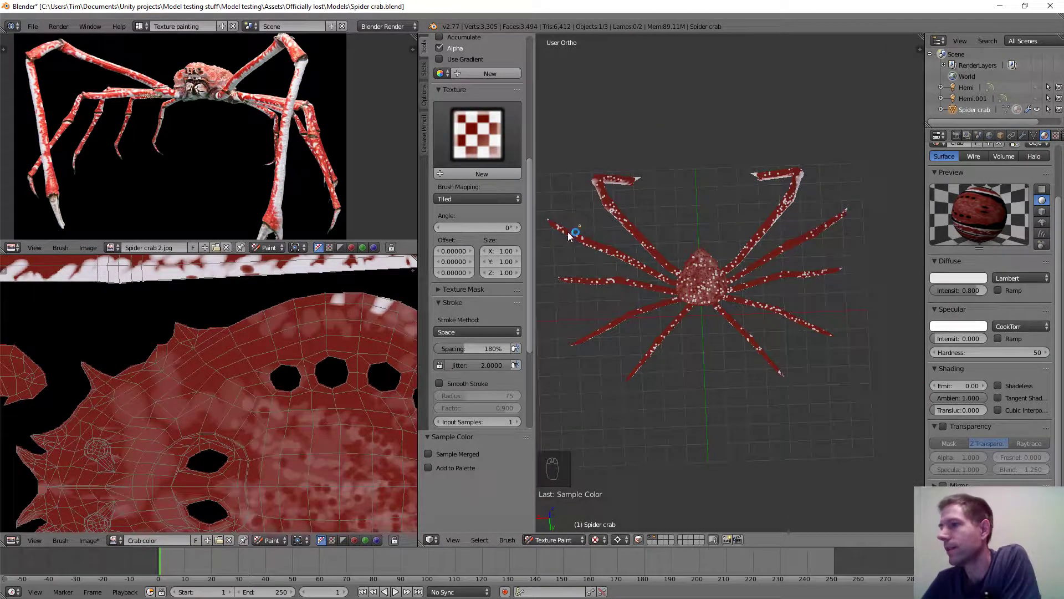
pyautogui.moveTo(685, 209); pyautogui.dragTo(731, 264, button='middle')
pyautogui.scroll(3, 696, 189)
pyautogui.scroll(-3, 698, 242)
pyautogui.scroll(4, 731, 264)
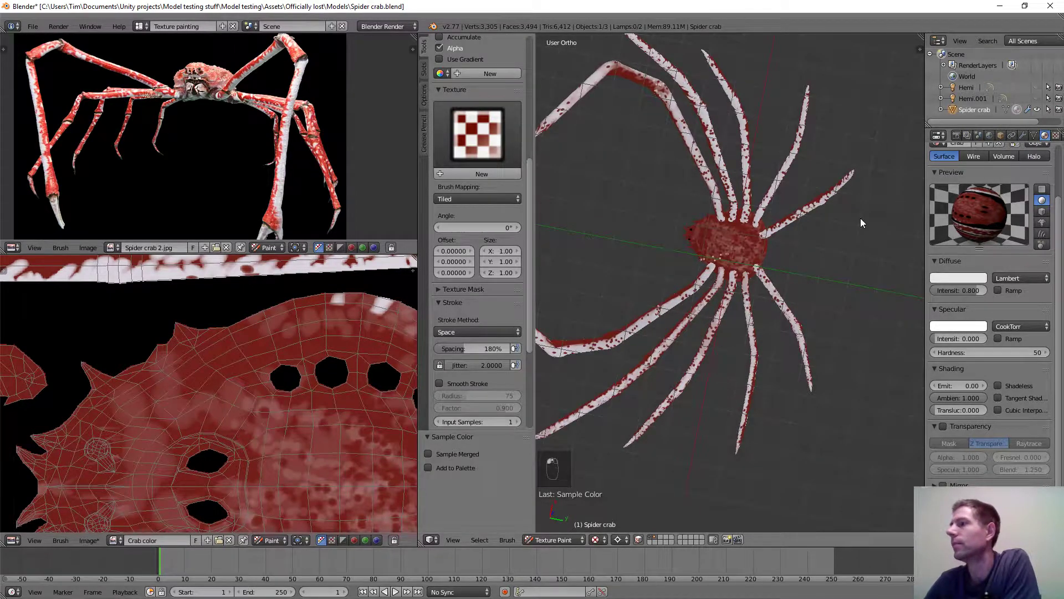
pyautogui.moveTo(768, 243); pyautogui.dragTo(695, 249)
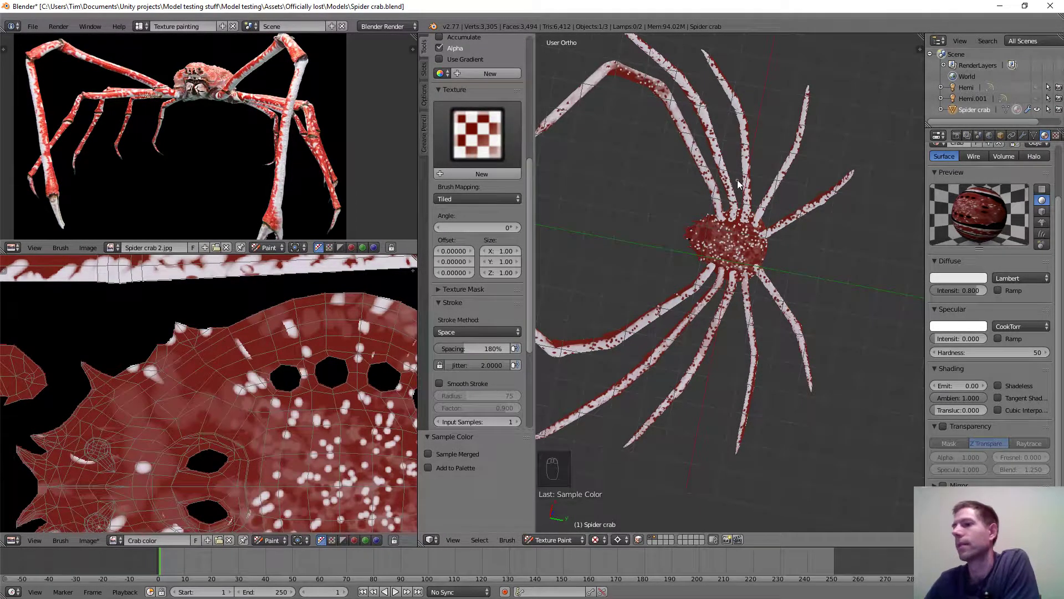
pyautogui.scroll(2, 739, 184)
pyautogui.scroll(-4, 584, 148)
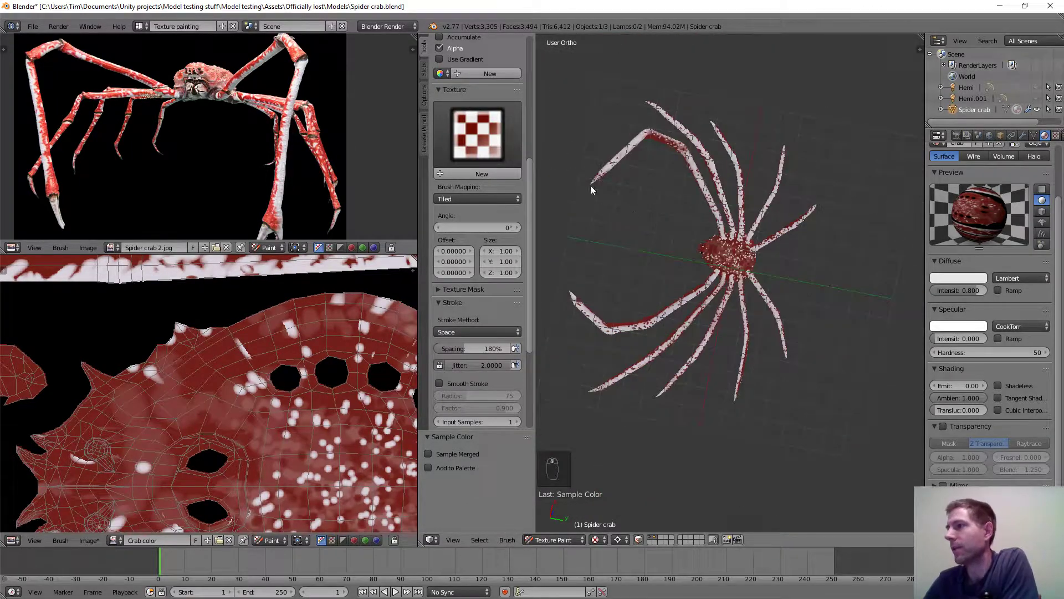
pyautogui.scroll(3, 797, 182)
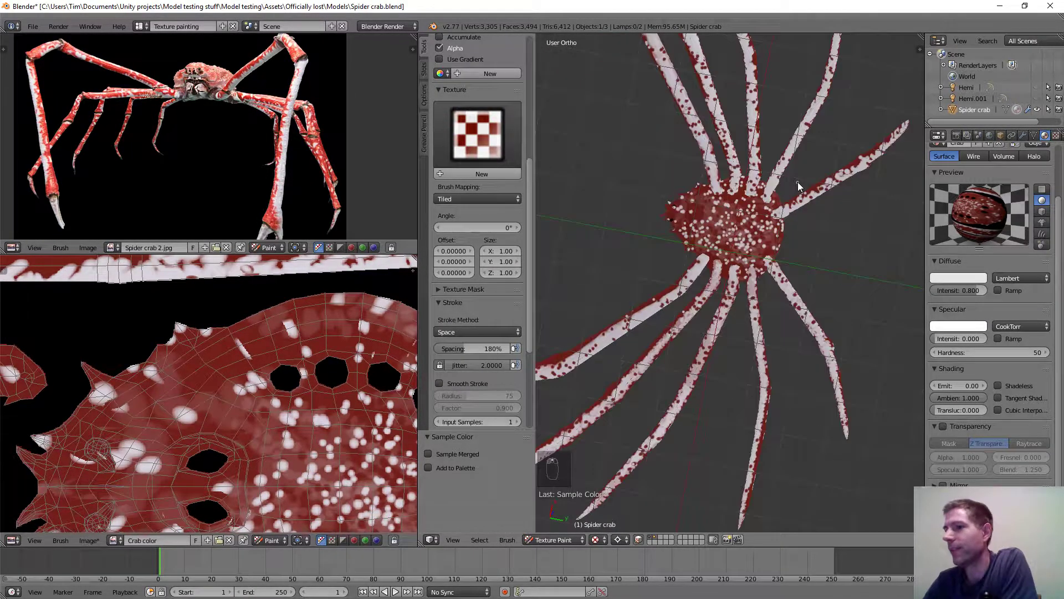
pyautogui.scroll(-3, 661, 216)
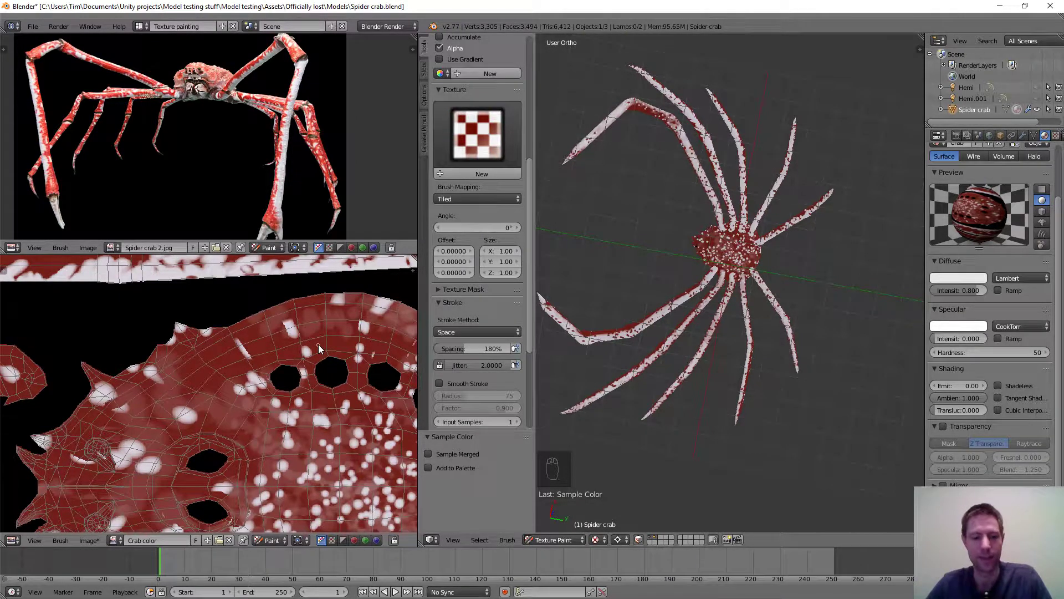
# Sample dark red from the texture image and scatter red speckles over the white dots on the body's underside and top.
pyautogui.press('s')
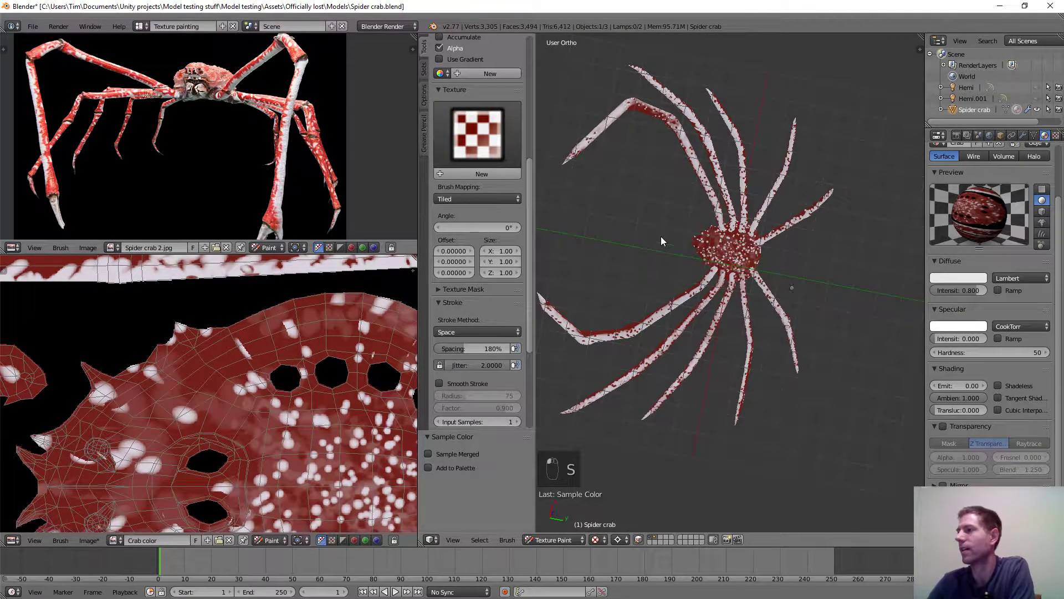
pyautogui.scroll(3, 781, 234)
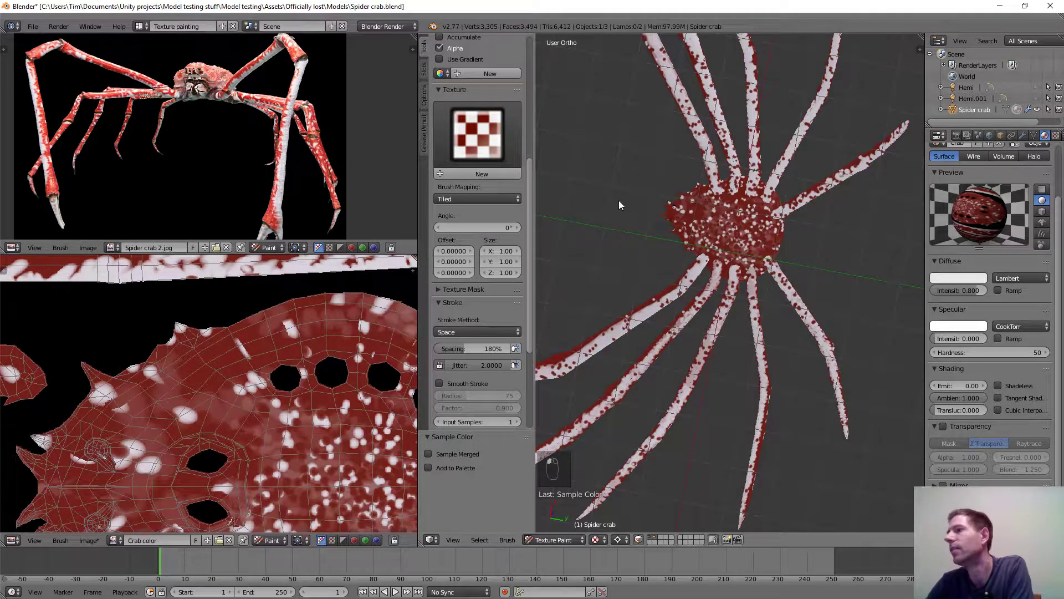
pyautogui.moveTo(584, 191); pyautogui.dragTo(834, 291)
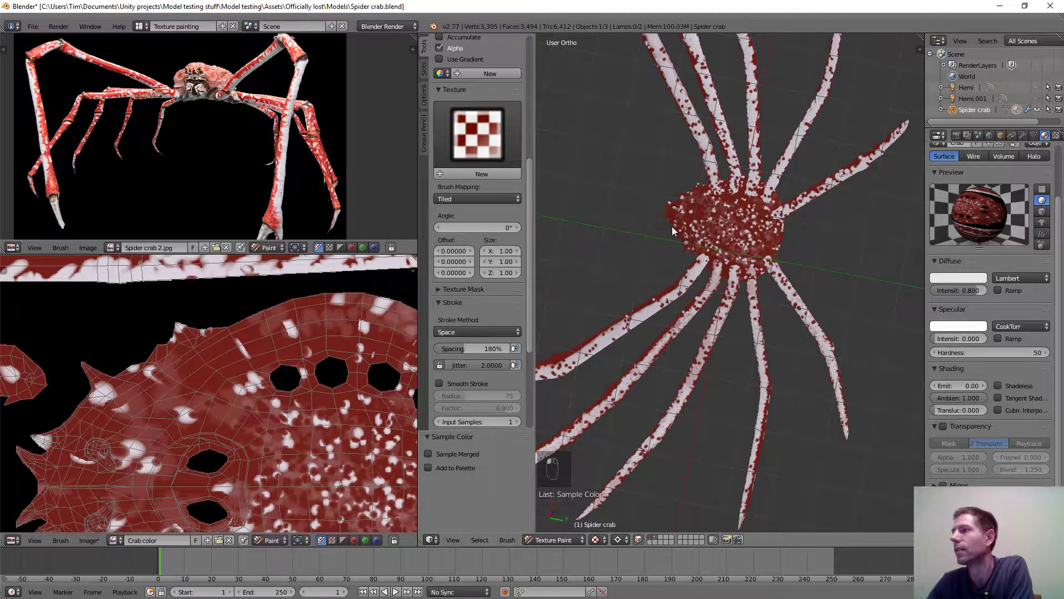
pyautogui.scroll(-5, 672, 226)
pyautogui.moveTo(667, 175); pyautogui.dragTo(782, 385, button='middle')
pyautogui.scroll(5, 784, 390)
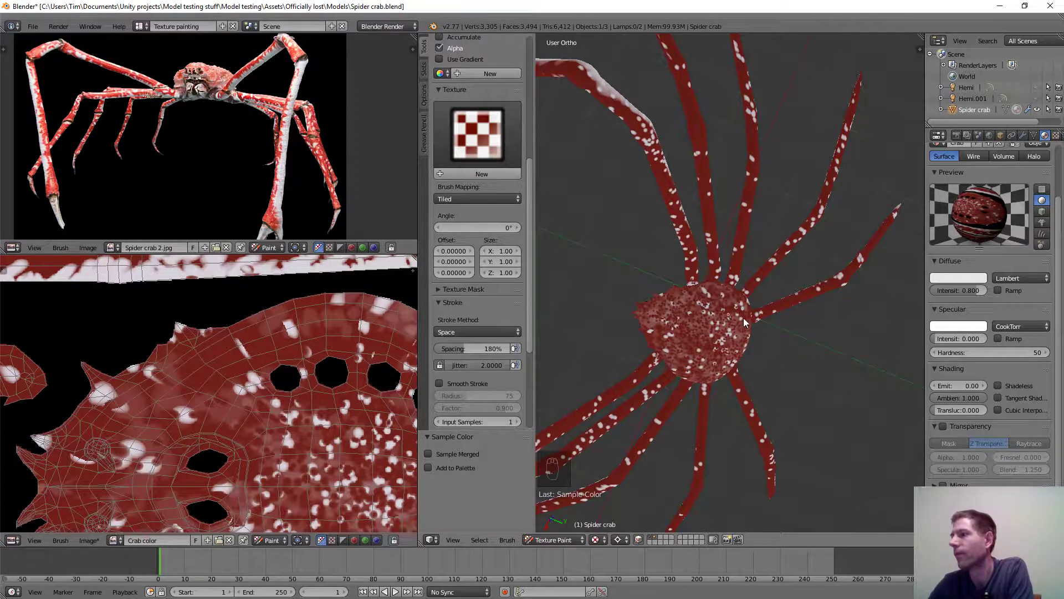
pyautogui.moveTo(809, 421); pyautogui.dragTo(708, 333, button='middle')
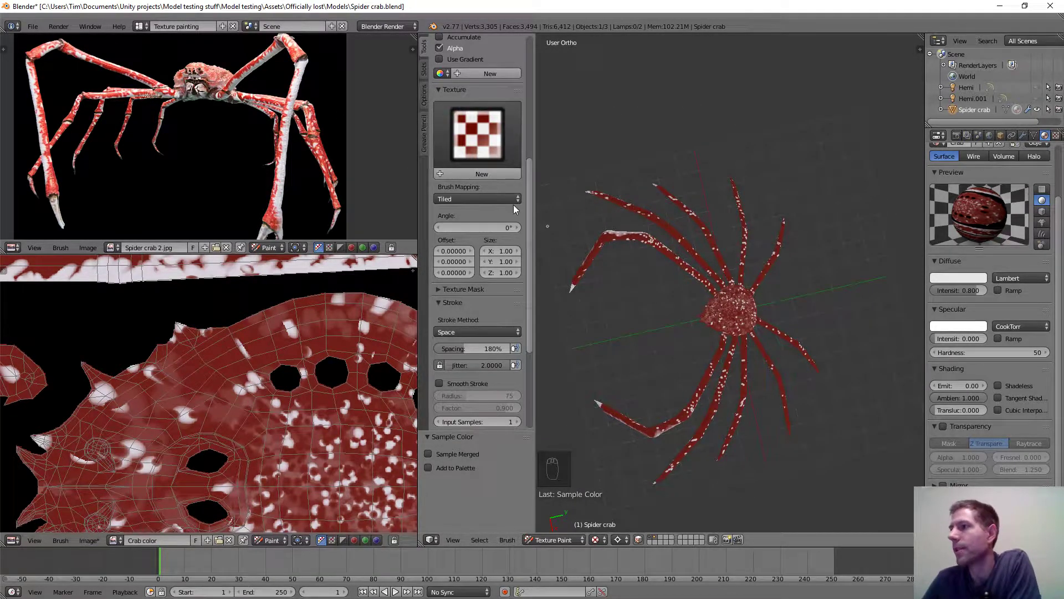
# Examine the speckle pattern on the shell, legs and texture image up close and from a distance.
pyautogui.scroll(6, 697, 331)
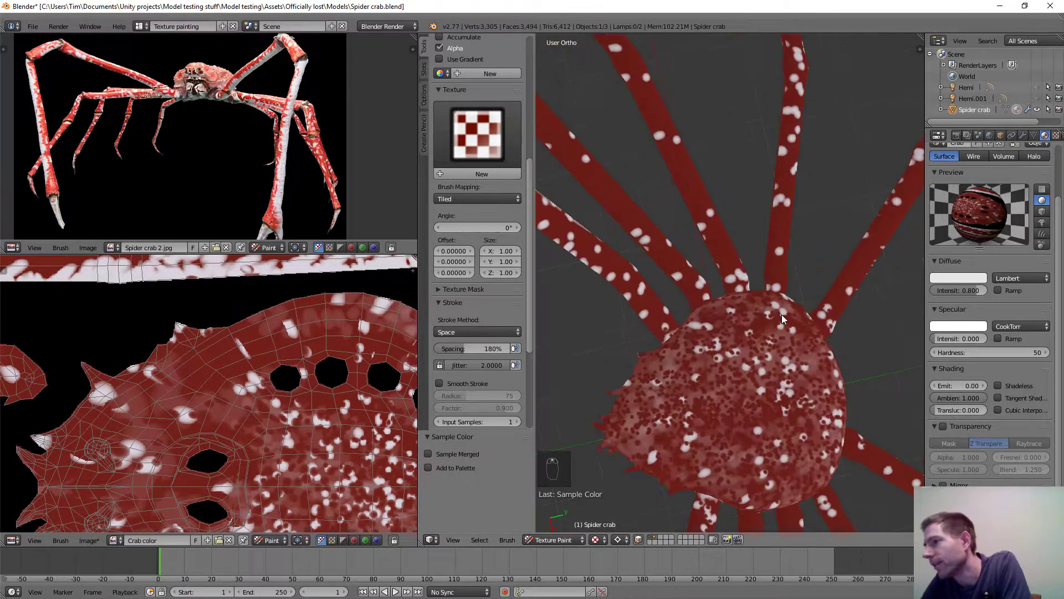
pyautogui.scroll(-3, 767, 327)
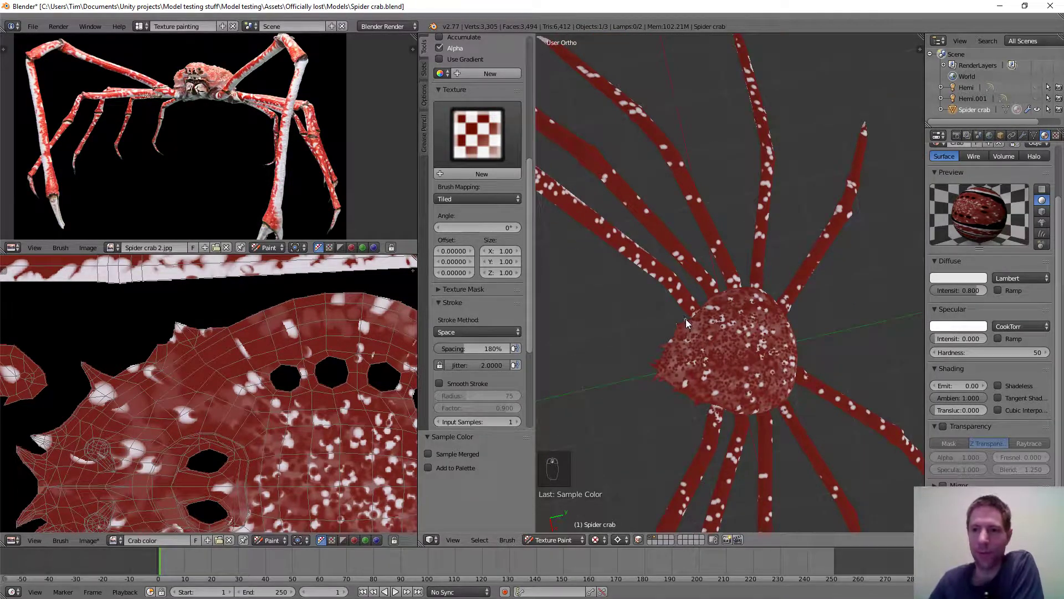
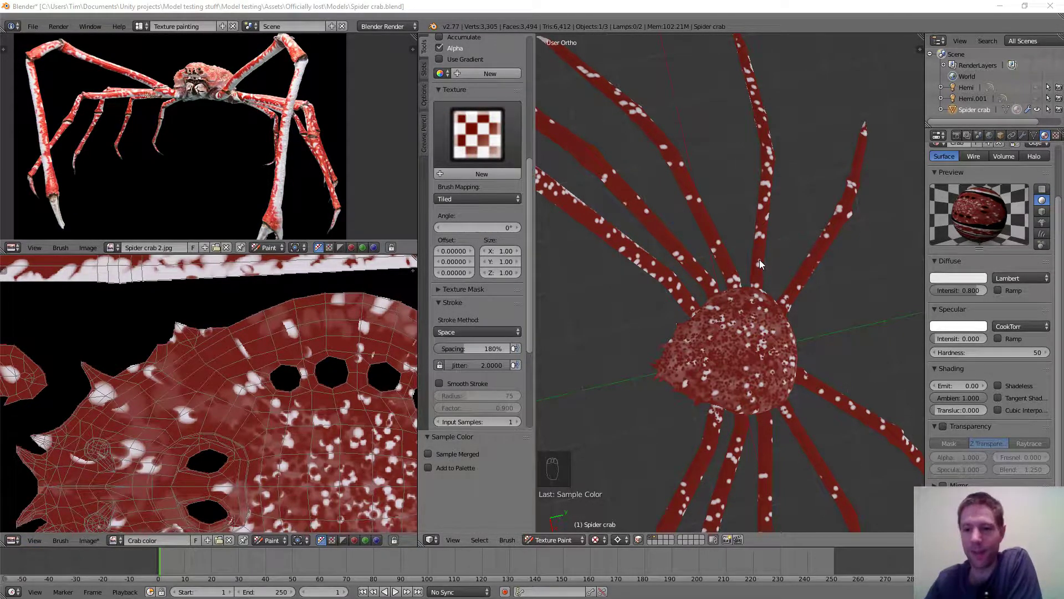
pyautogui.scroll(-4, 760, 259)
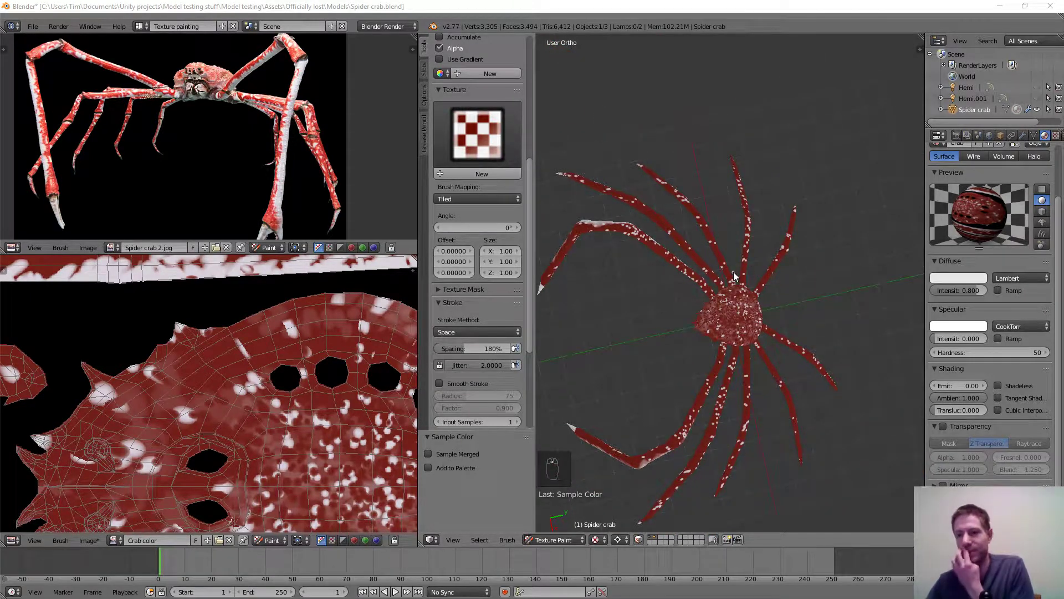
pyautogui.scroll(2, 733, 272)
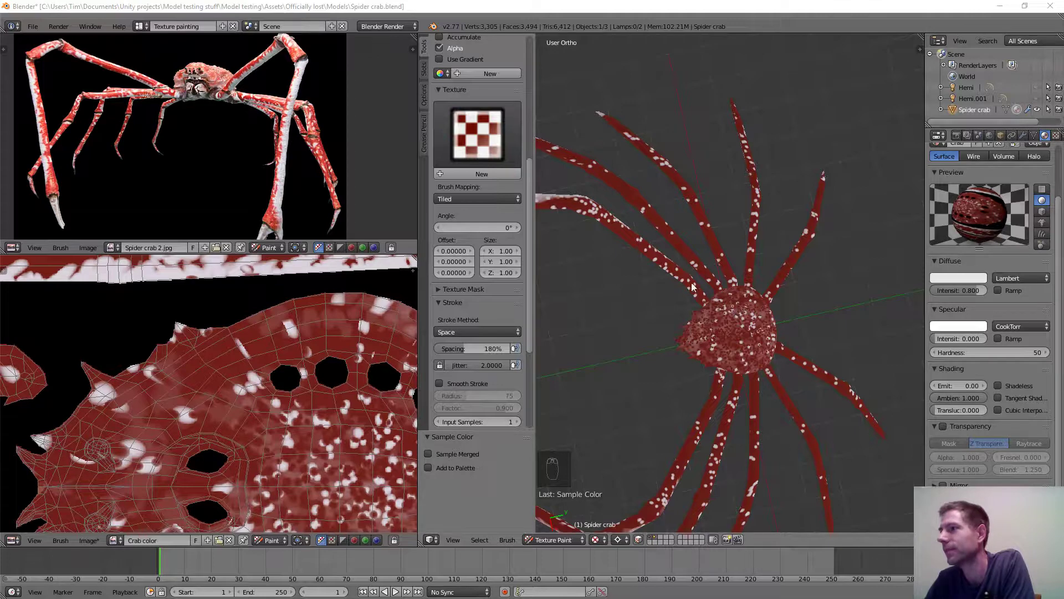
pyautogui.scroll(-3, 669, 271)
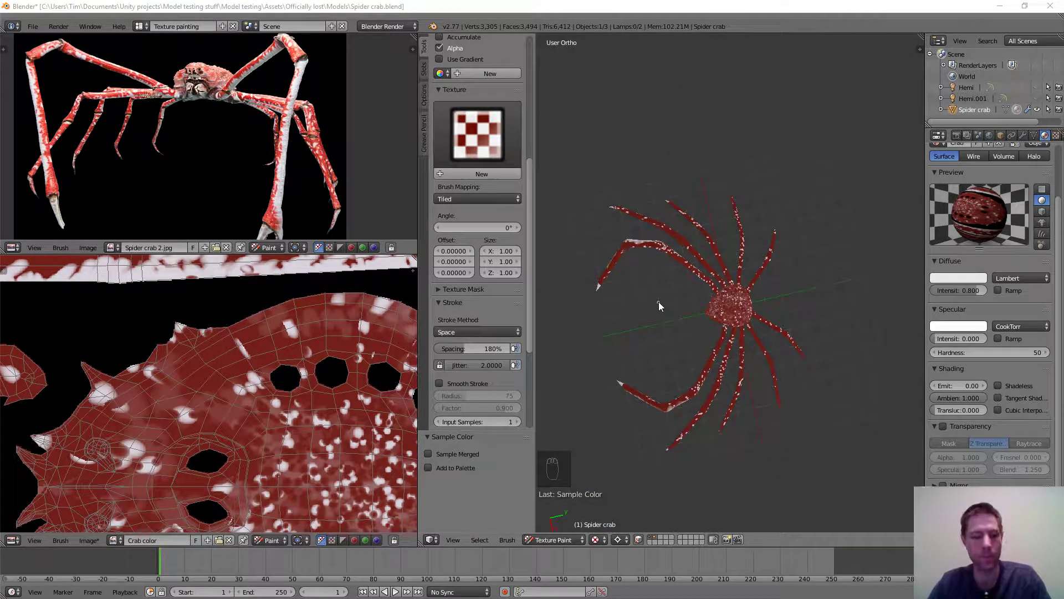
pyautogui.scroll(2, 314, 338)
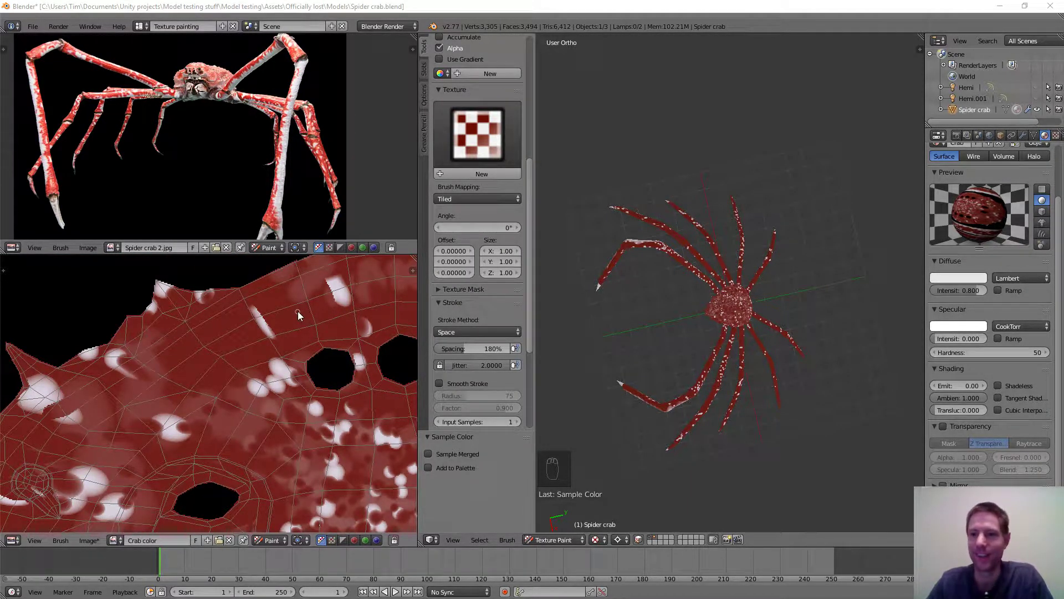
pyautogui.scroll(2, 323, 378)
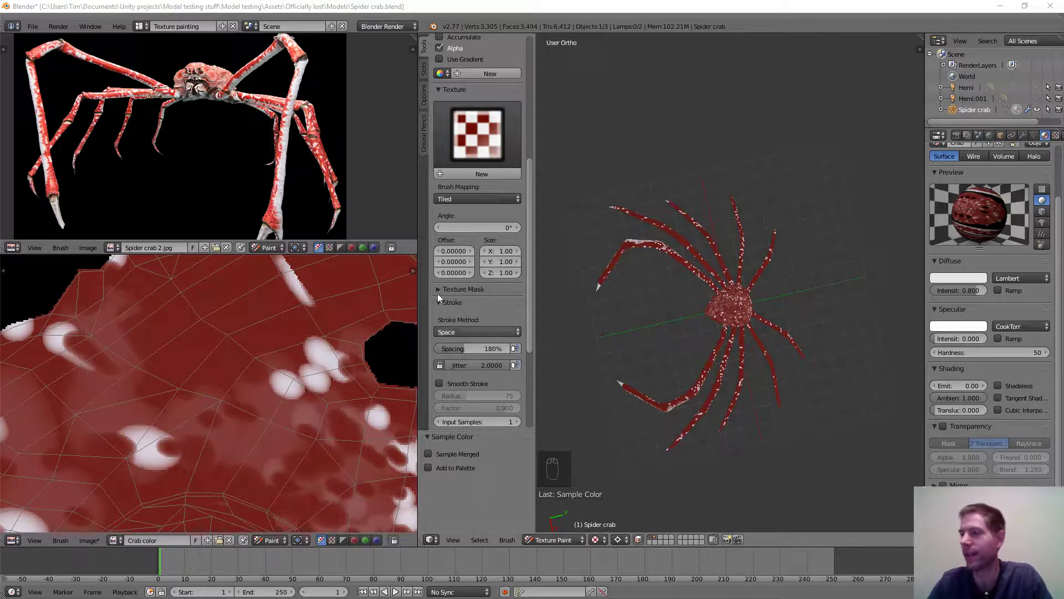
pyautogui.scroll(5, 736, 284)
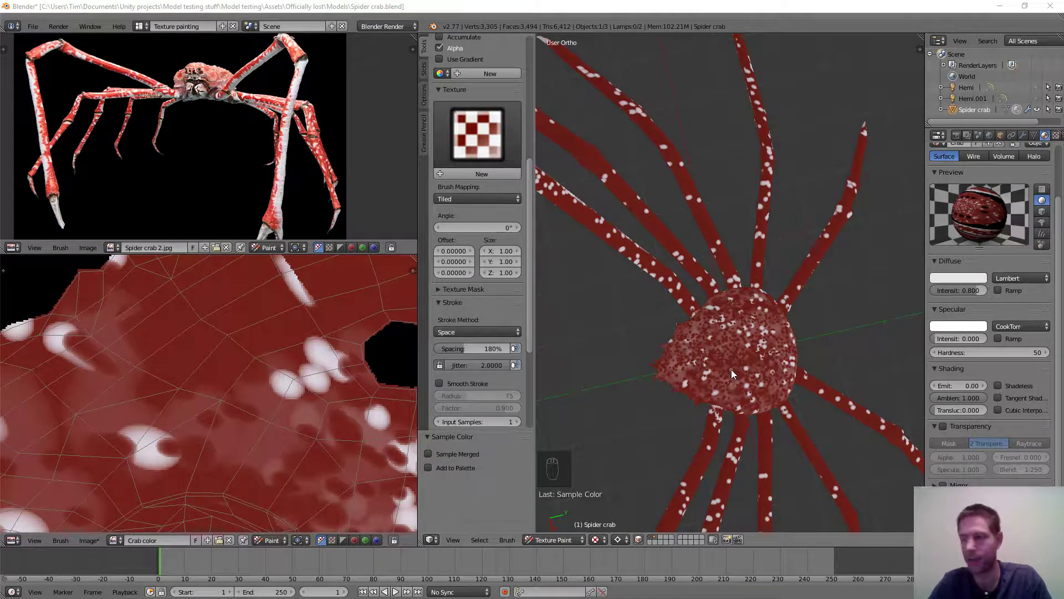
# Set the paint brush's strength to 0.151 and its radius to 10 px.
pyautogui.press('f')
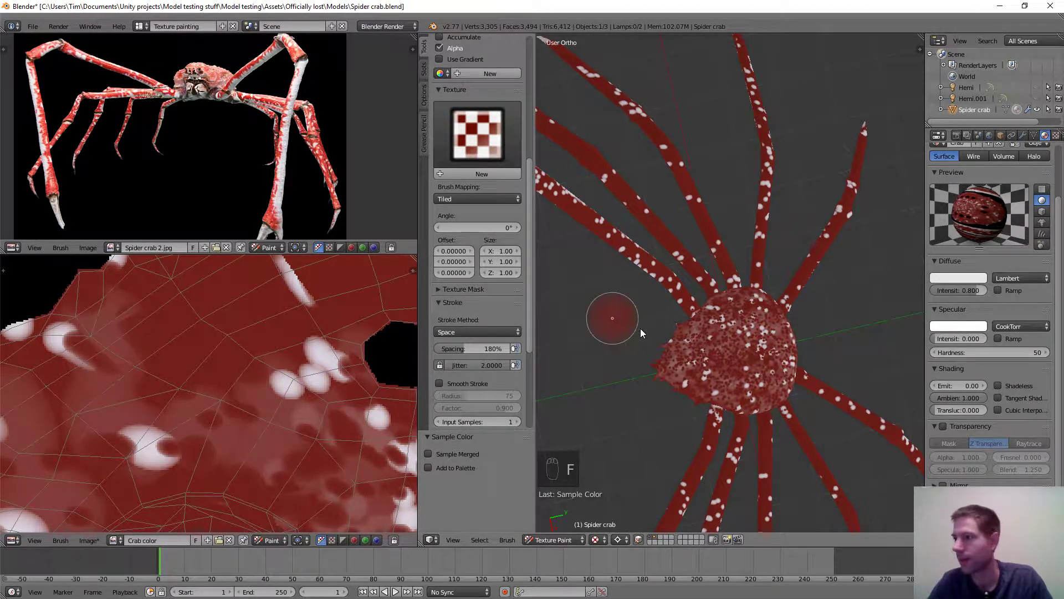
pyautogui.click(662, 337)
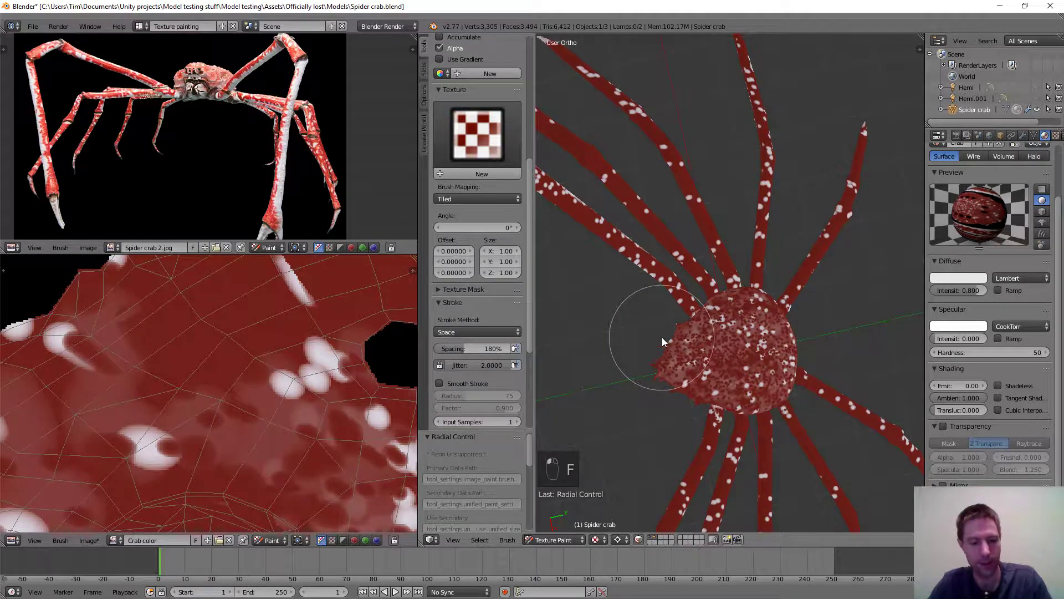
pyautogui.hotkey('shift', 'f')
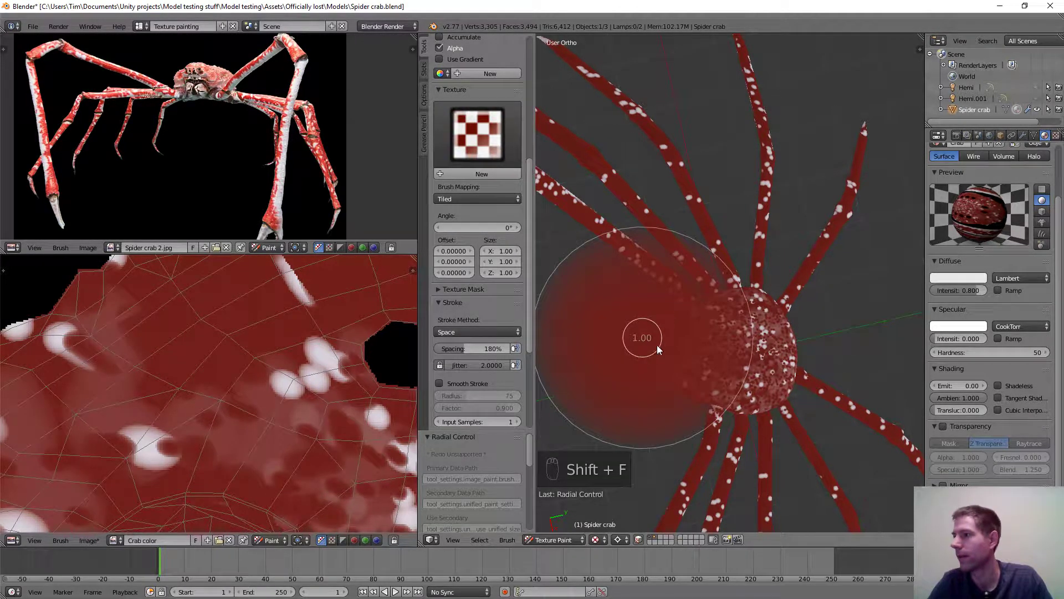
pyautogui.click(732, 374)
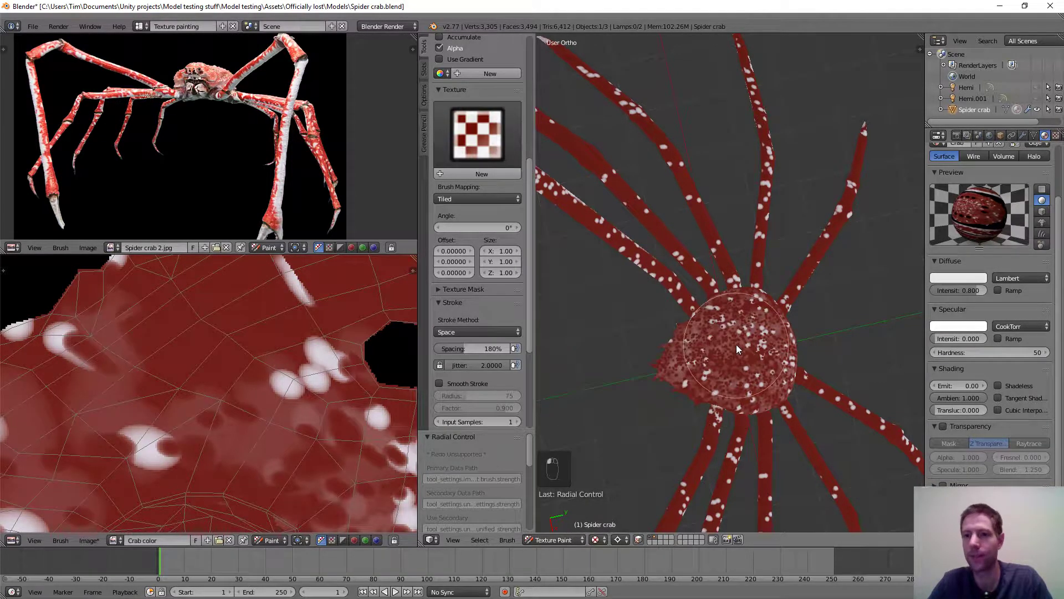
pyautogui.press('f')
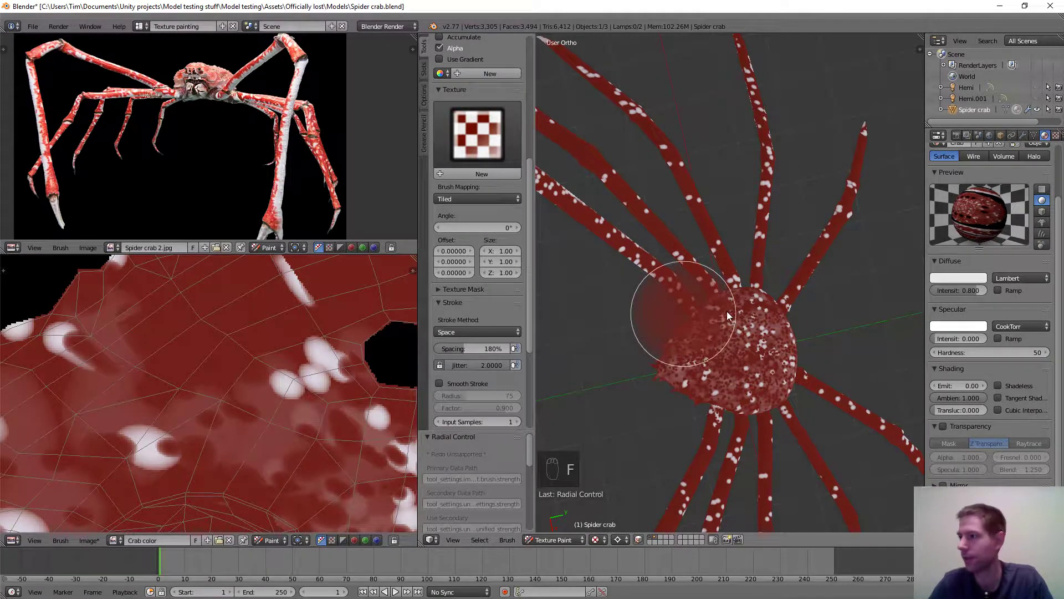
pyautogui.click(689, 310)
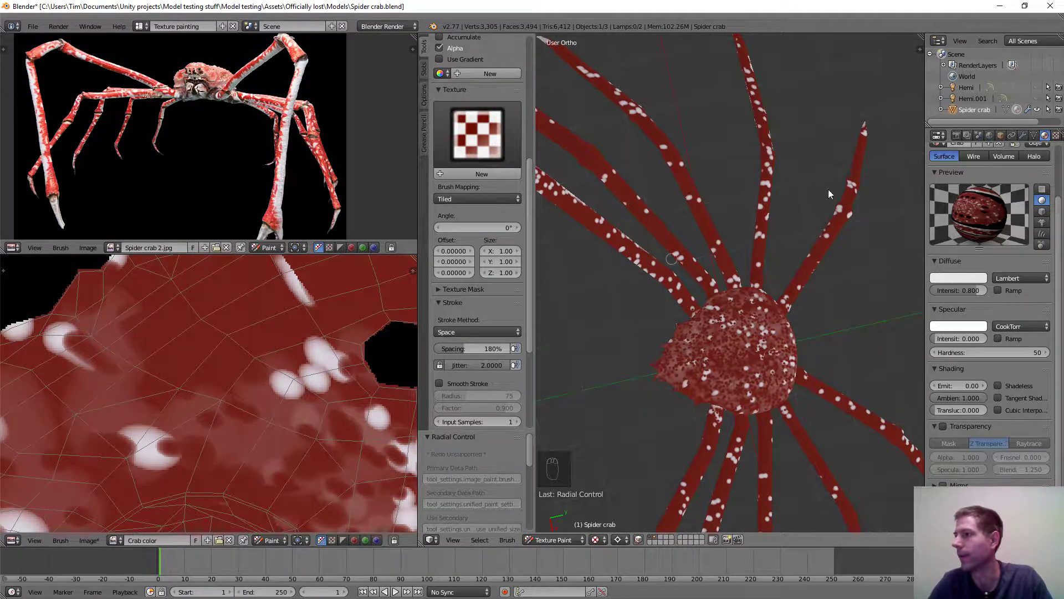
# Scatter faint dark red speckles over the tops of the crab's legs and shell.
pyautogui.moveTo(704, 283); pyautogui.dragTo(690, 332, button='middle')
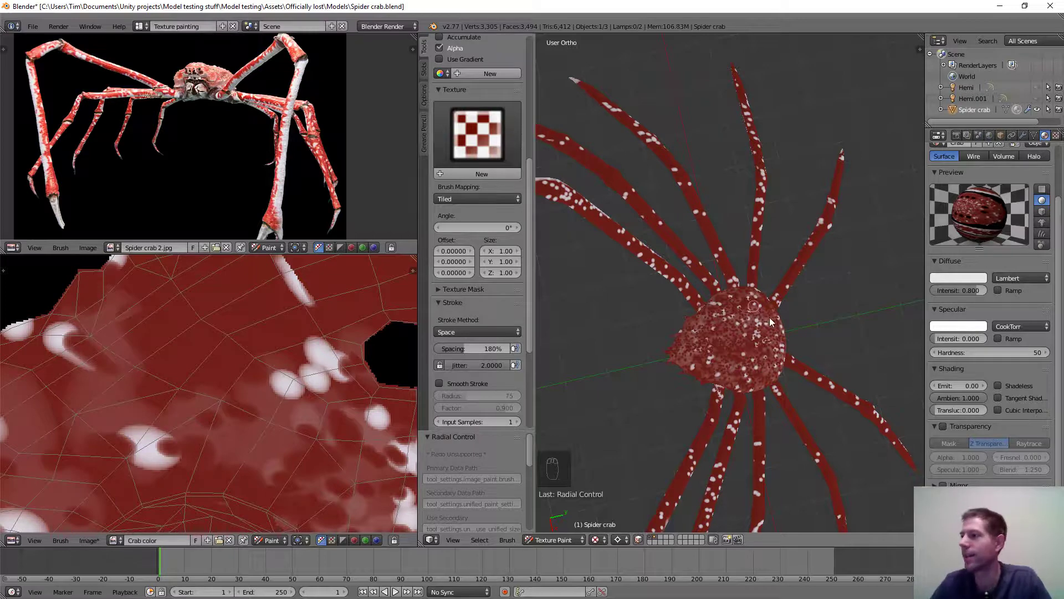
pyautogui.scroll(2, 764, 352)
pyautogui.scroll(-5, 764, 351)
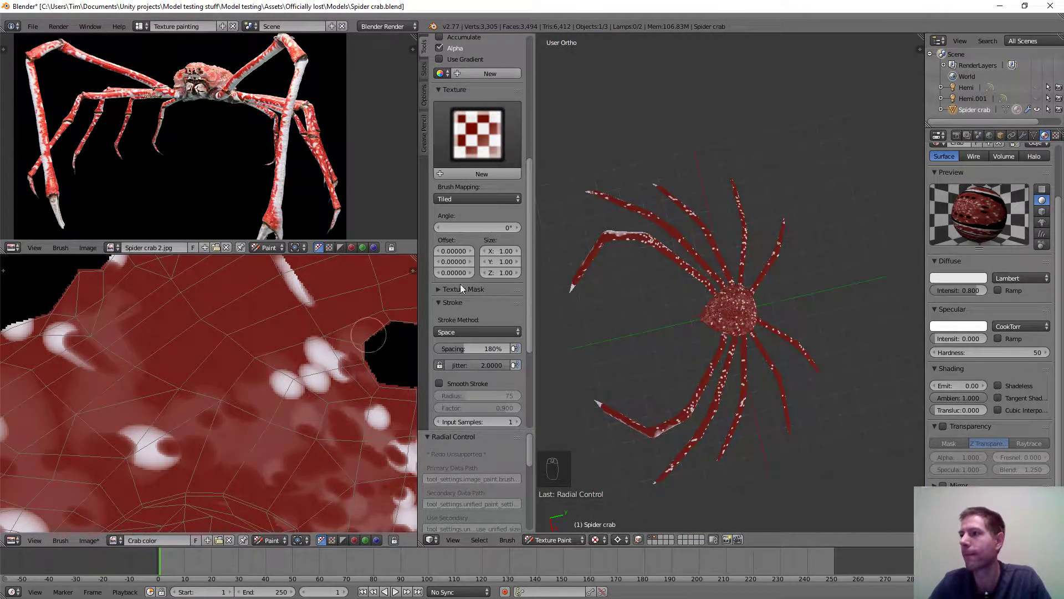
# Sample white from a speckle in the texture image and scatter faint white speckles over the crab from above and below.
pyautogui.scroll(2, 485, 221)
pyautogui.scroll(6, 486, 220)
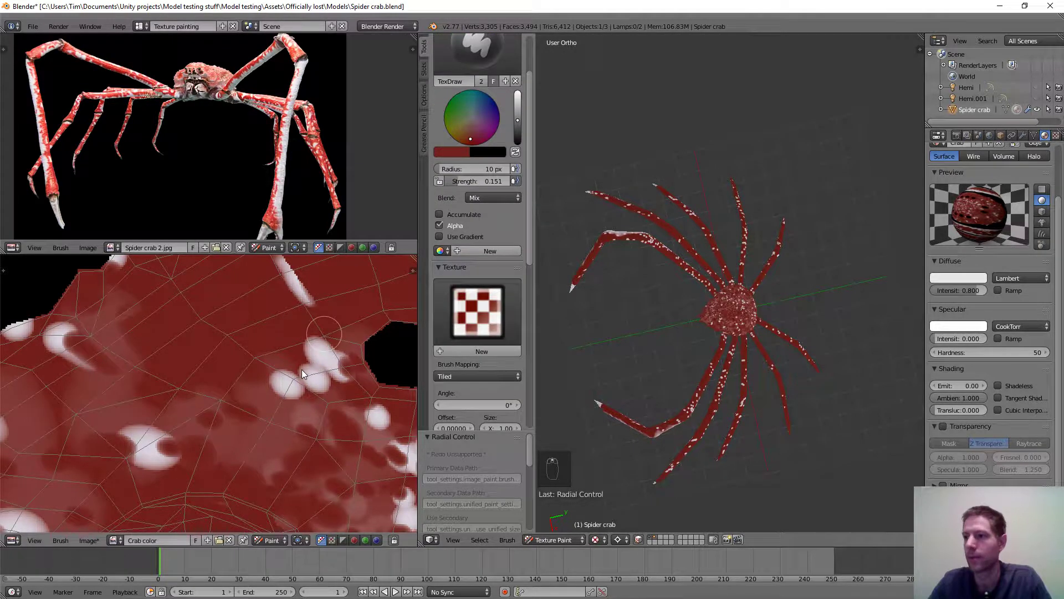
pyautogui.press('s')
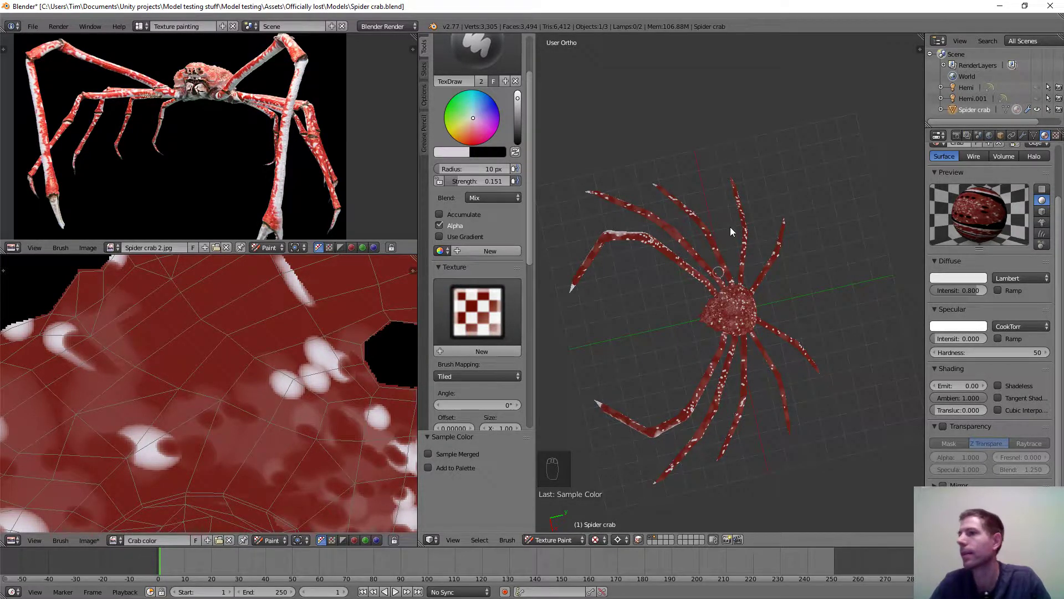
pyautogui.scroll(2, 730, 251)
pyautogui.moveTo(729, 251); pyautogui.dragTo(761, 453, button='middle')
pyautogui.scroll(-2, 672, 233)
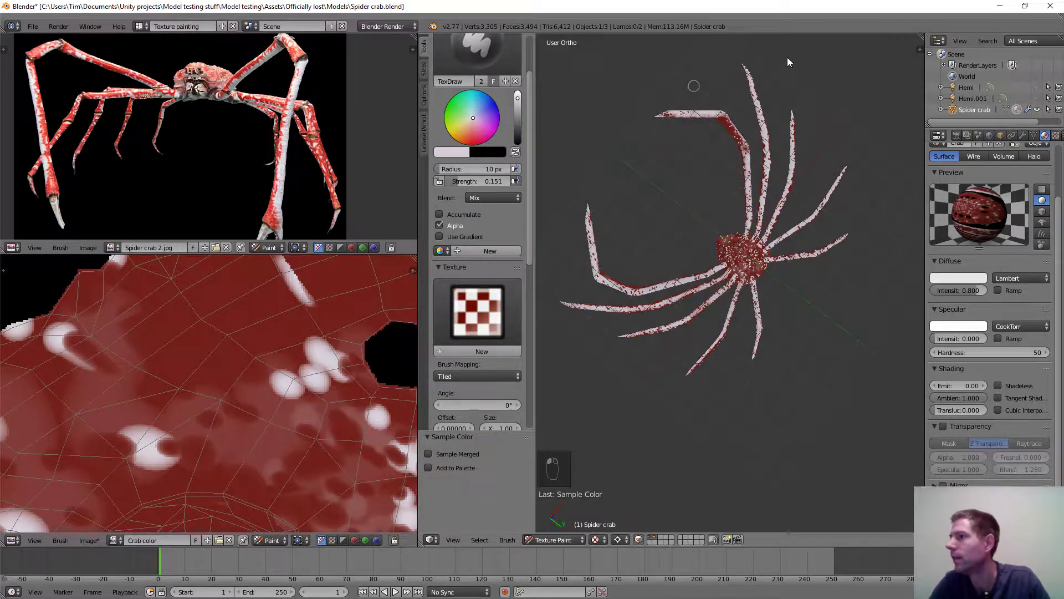
pyautogui.scroll(5, 756, 211)
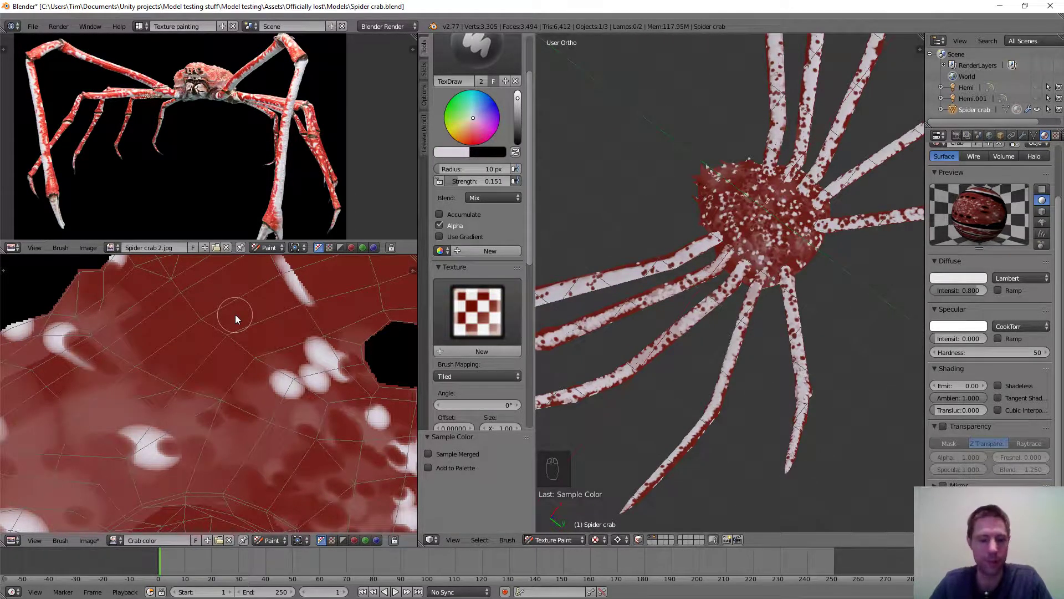
# Sample dark red from the texture image and scatter faint red speckles over the white leg undersides and body.
pyautogui.press('s')
pyautogui.scroll(-4, 701, 260)
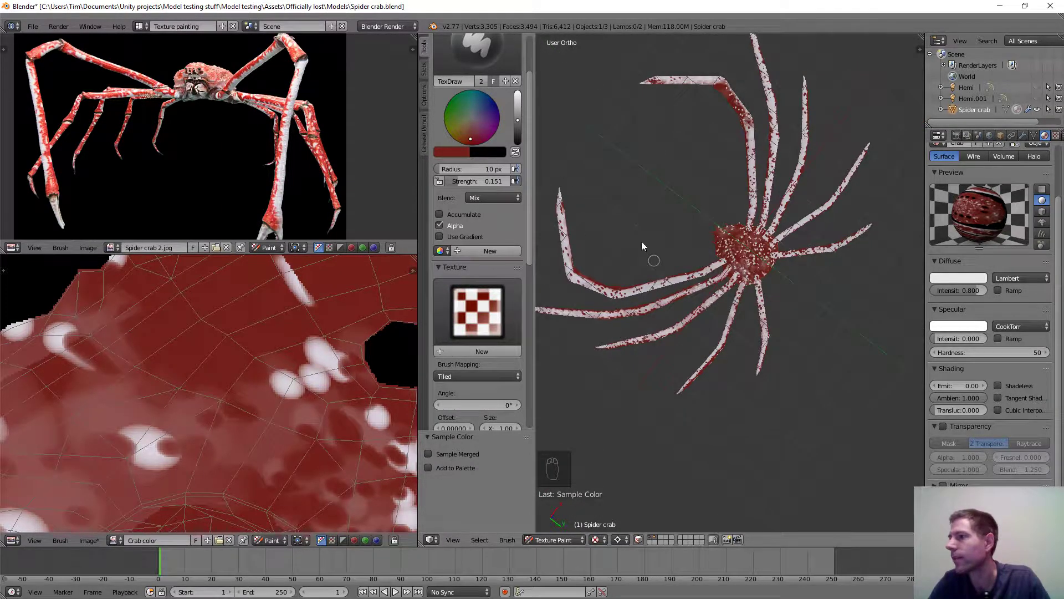
pyautogui.scroll(1, 641, 181)
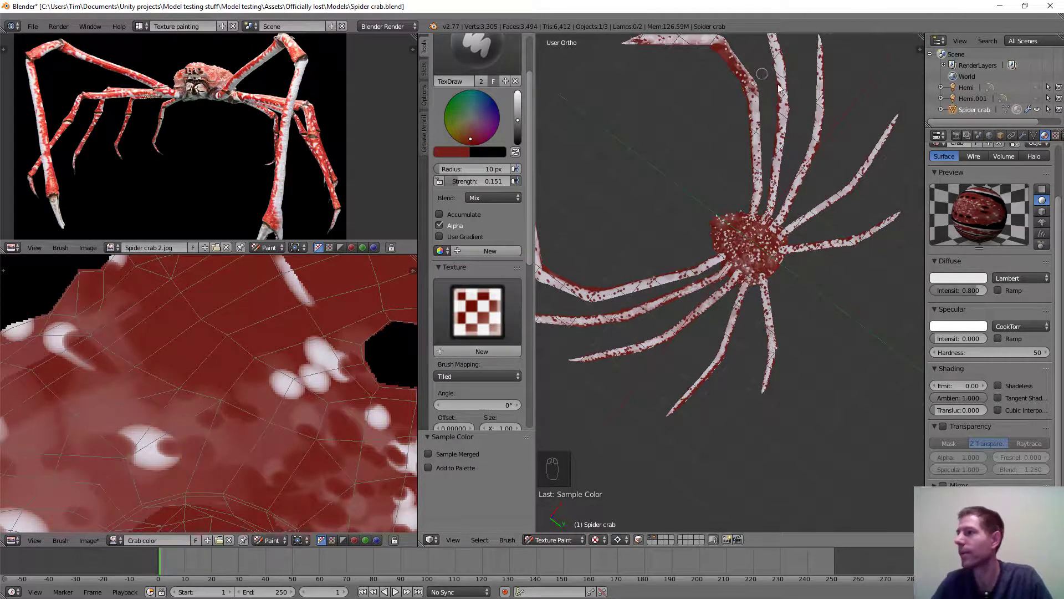
pyautogui.scroll(-2, 652, 244)
pyautogui.moveTo(644, 215); pyautogui.dragTo(731, 318, button='middle')
pyautogui.scroll(2, 769, 395)
pyautogui.moveTo(768, 396); pyautogui.dragTo(815, 394, button='middle')
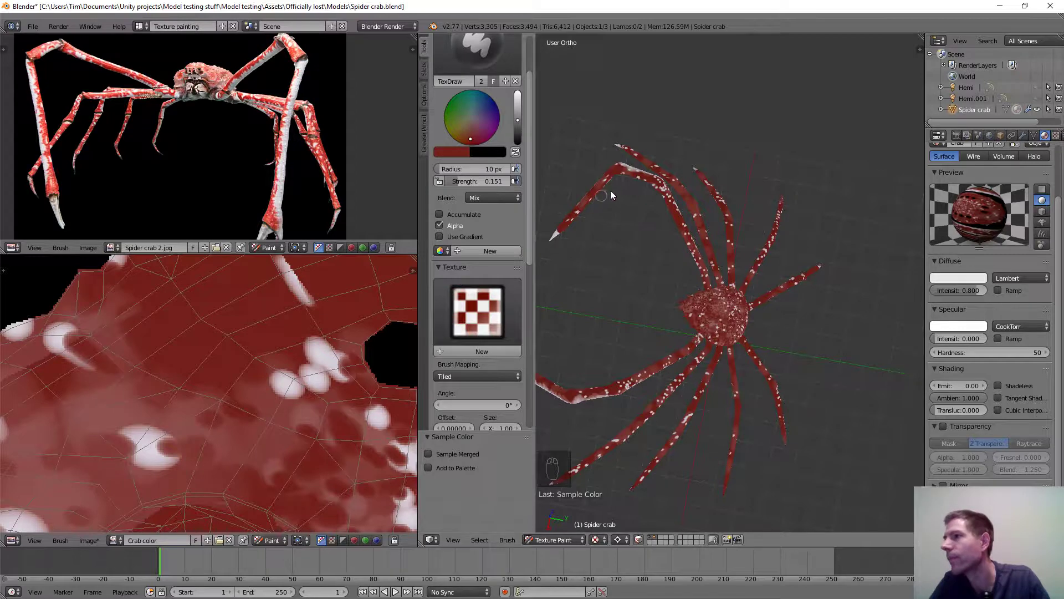
# Sample black from the texture image's background, and set the brush's radius to 5 px and its strength to 1.000.
pyautogui.scroll(-4, 694, 286)
pyautogui.moveTo(677, 311); pyautogui.dragTo(722, 335, button='middle')
pyautogui.scroll(5, 740, 345)
pyautogui.scroll(4, 790, 346)
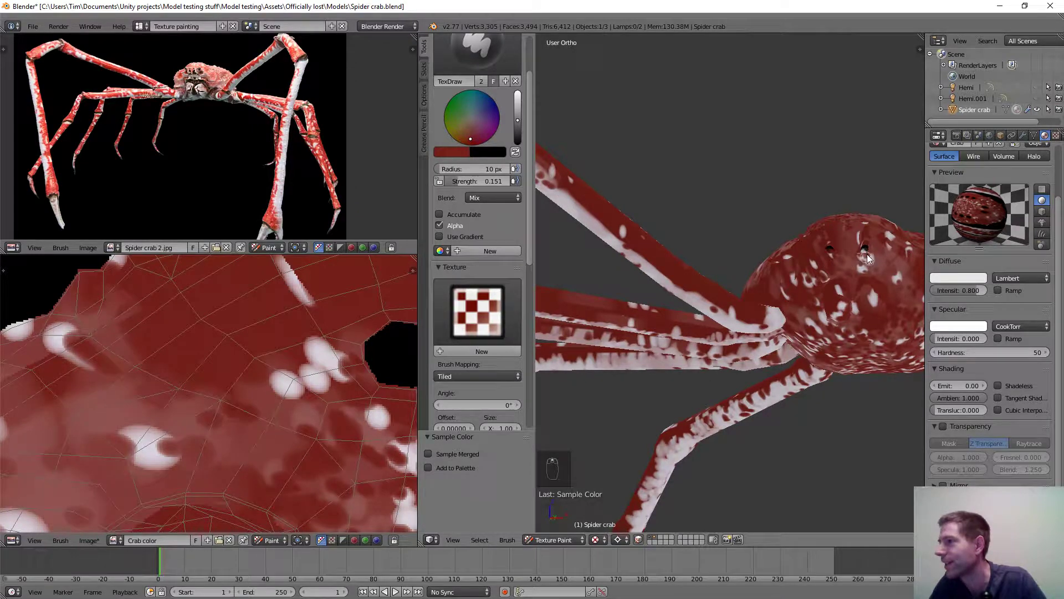
pyautogui.scroll(2, 856, 242)
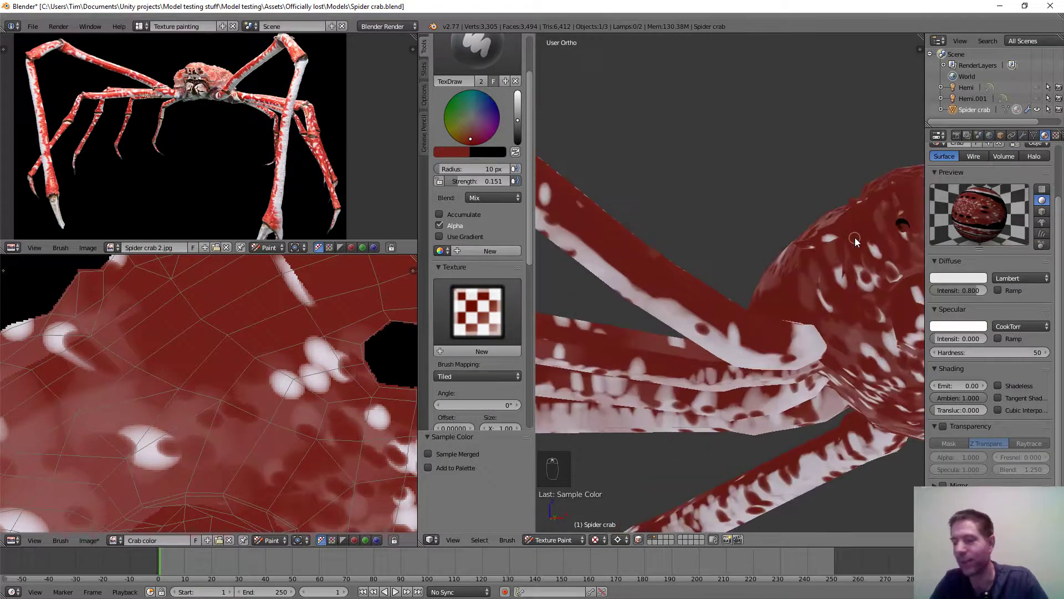
pyautogui.scroll(3, 873, 244)
pyautogui.scroll(-6, 166, 388)
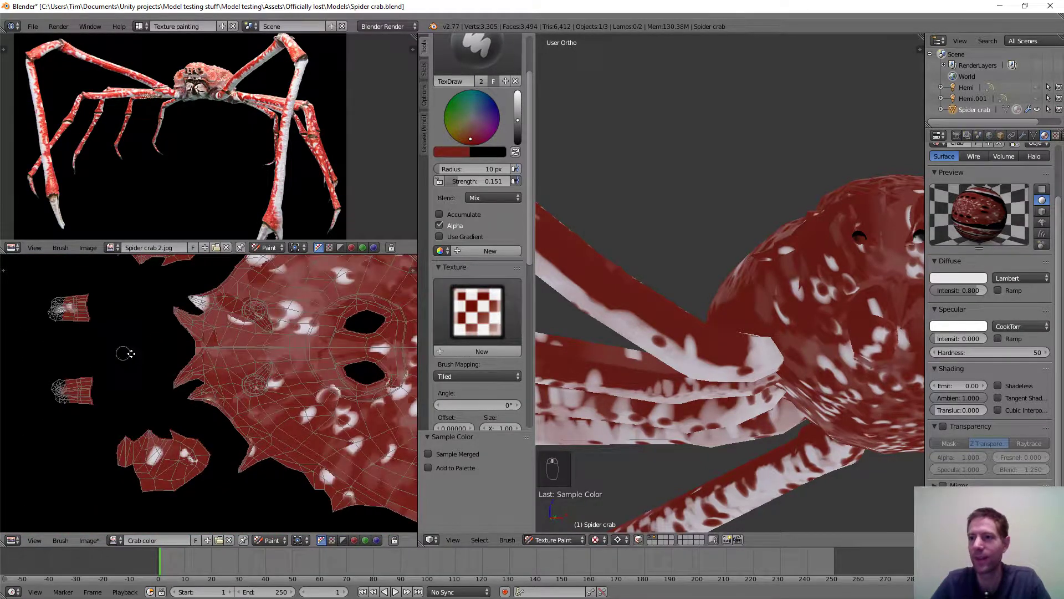
pyautogui.moveTo(126, 355); pyautogui.dragTo(293, 388, button='middle')
pyautogui.scroll(4, 221, 355)
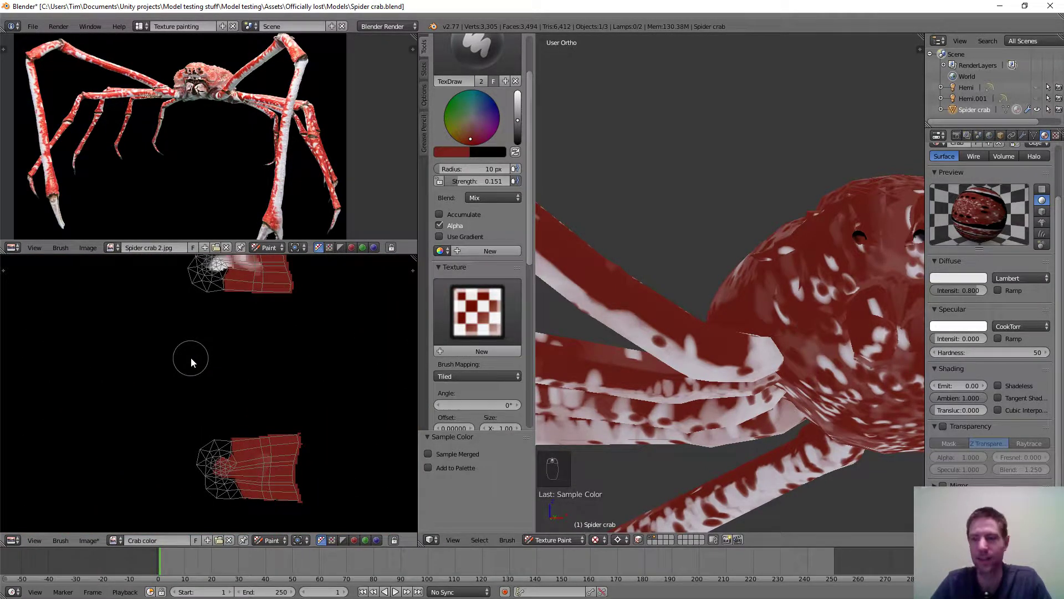
pyautogui.press('s')
pyautogui.press('f')
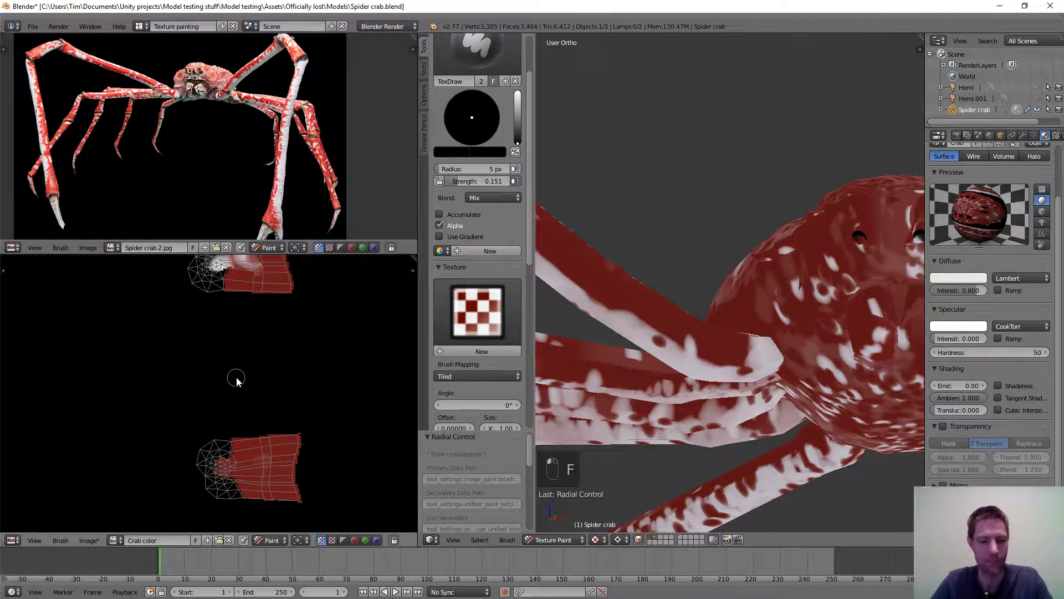
pyautogui.hotkey('shift', 'f')
pyautogui.click(146, 367)
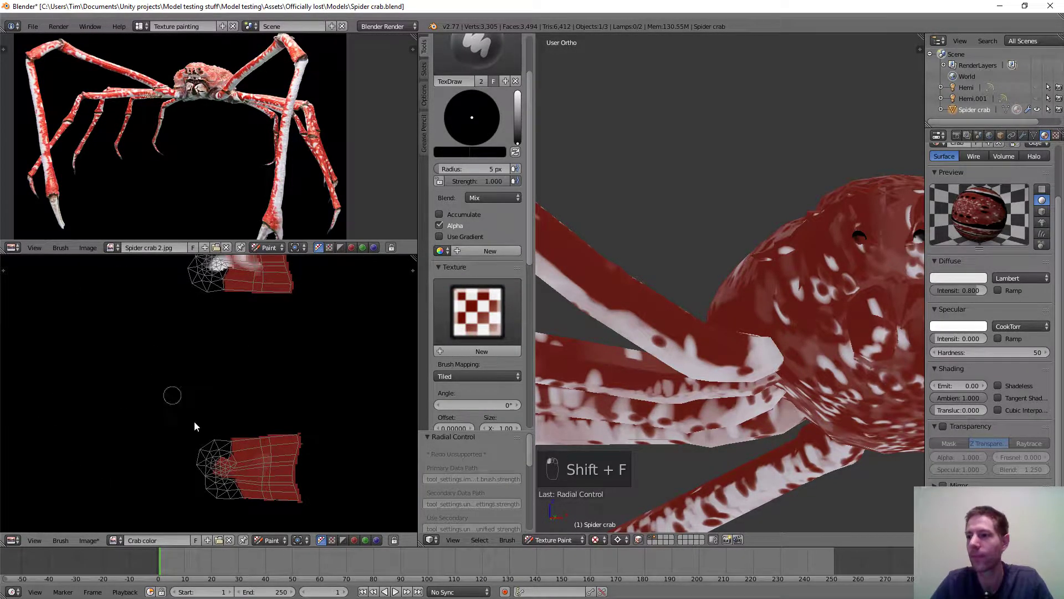
# Try to paint one eye's island in the texture image black, and undo the dab.
pyautogui.scroll(3, 194, 421)
pyautogui.moveTo(220, 425); pyautogui.dragTo(246, 273, button='middle')
pyautogui.scroll(1, 242, 369)
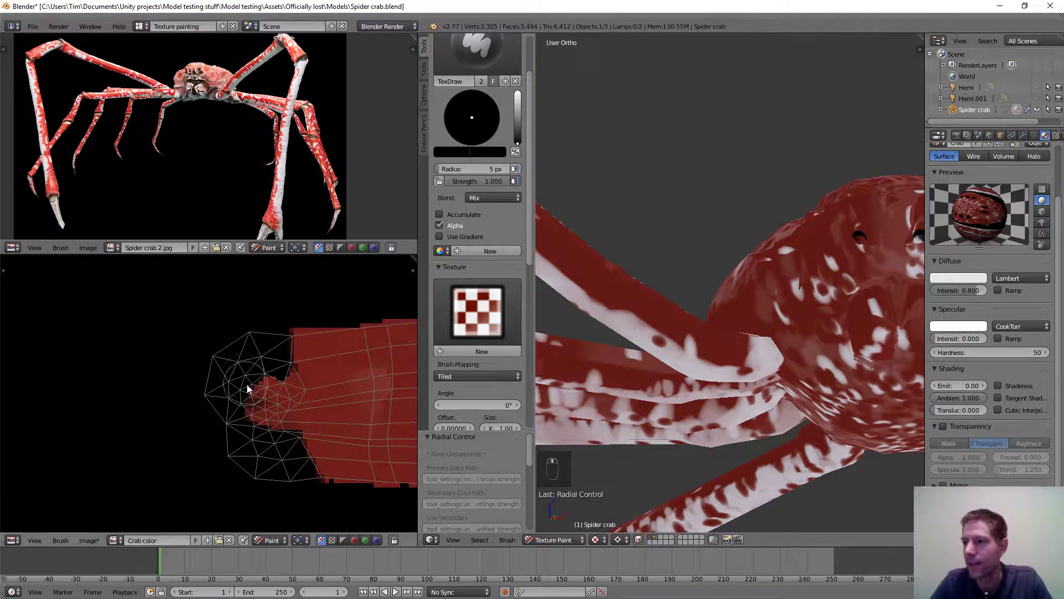
pyautogui.click(259, 412)
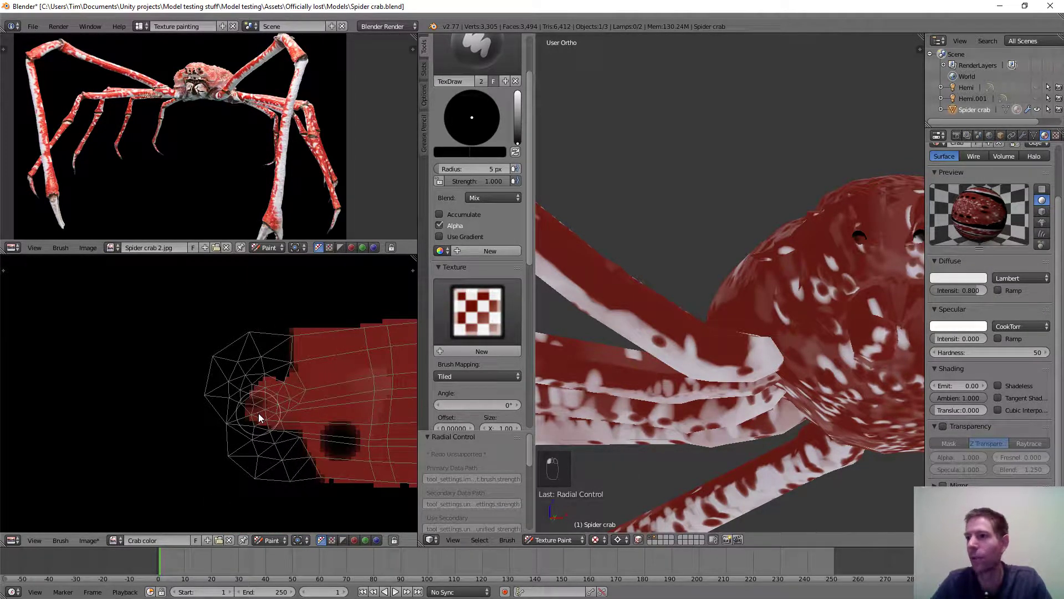
pyautogui.scroll(-3, 259, 414)
pyautogui.scroll(-2, 262, 425)
pyautogui.hotkey('ctrl', 'z')
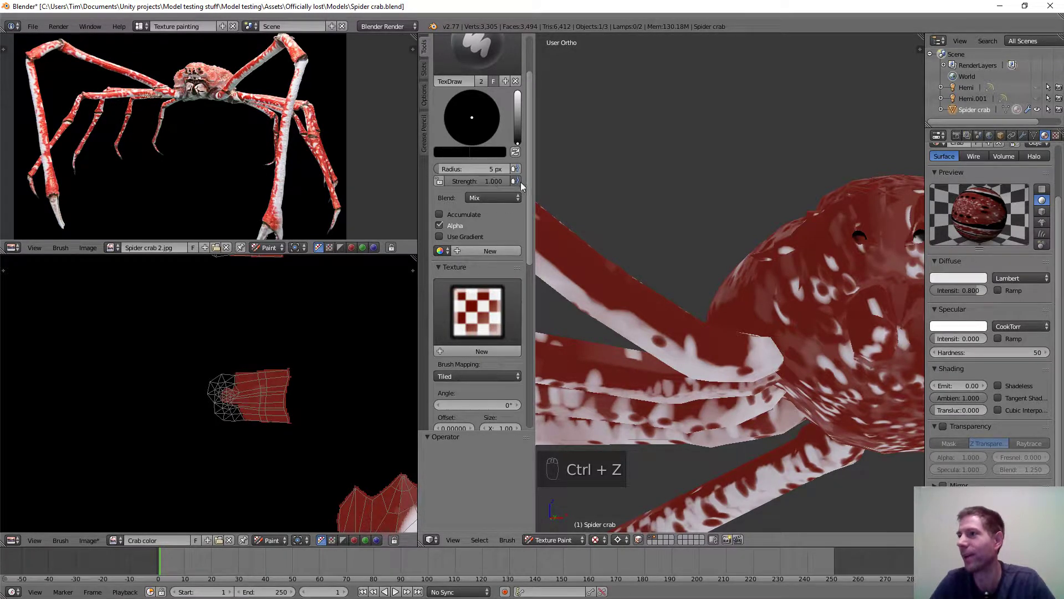
# Set the brush's jitter to 0 and paint the tips of both eye islands solid black in the texture image.
pyautogui.moveTo(531, 190); pyautogui.dragTo(531, 329)
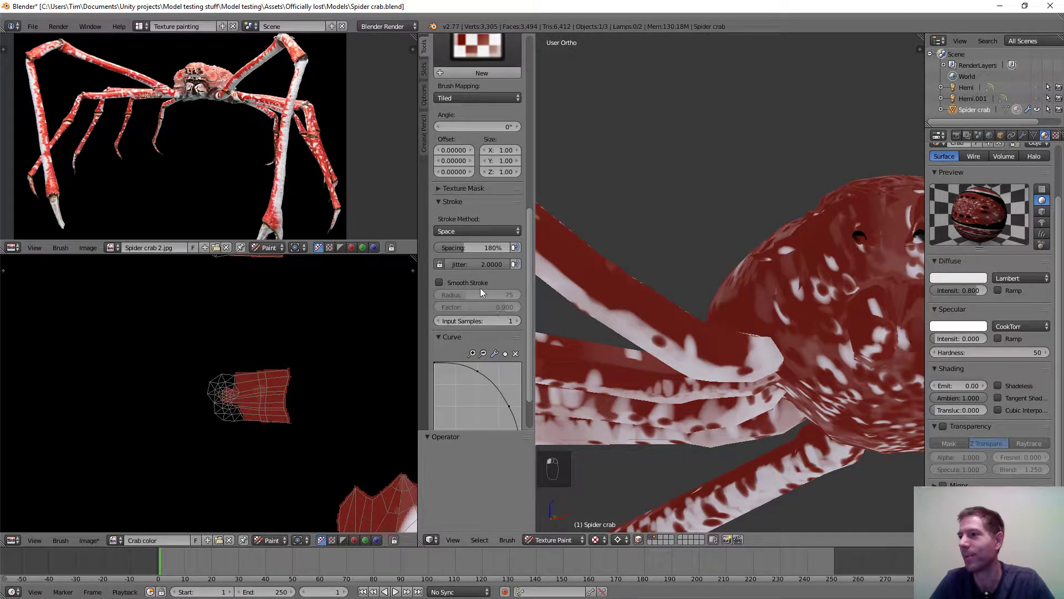
pyautogui.moveTo(487, 266); pyautogui.dragTo(429, 267)
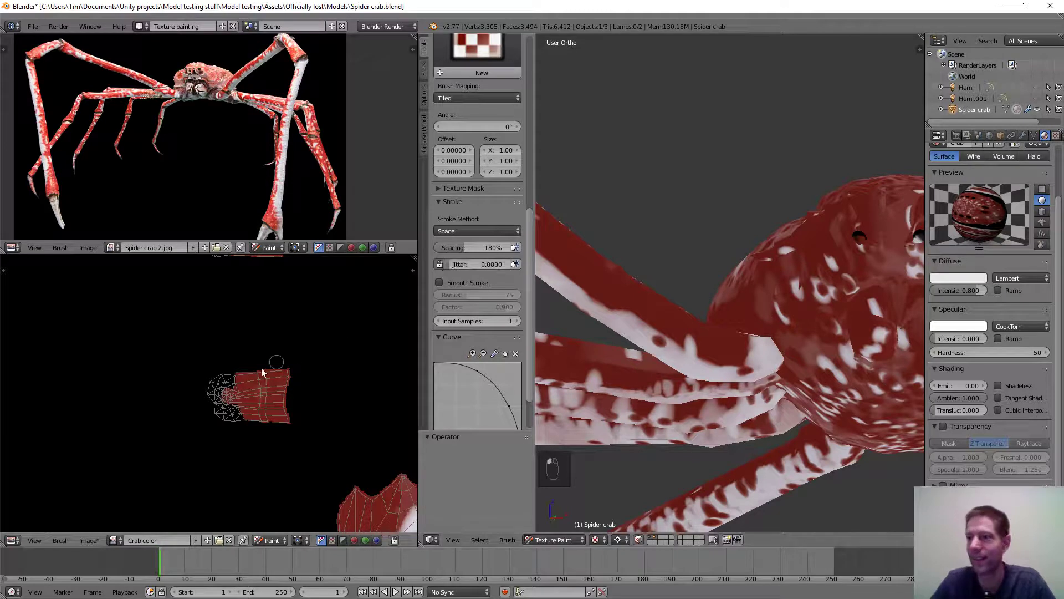
pyautogui.scroll(4, 200, 402)
pyautogui.moveTo(278, 384)
pyautogui.mouseDown()
pyautogui.moveTo(301, 385)
pyautogui.moveTo(285, 412)
pyautogui.moveTo(291, 436)
pyautogui.moveTo(259, 418)
pyautogui.mouseUp()
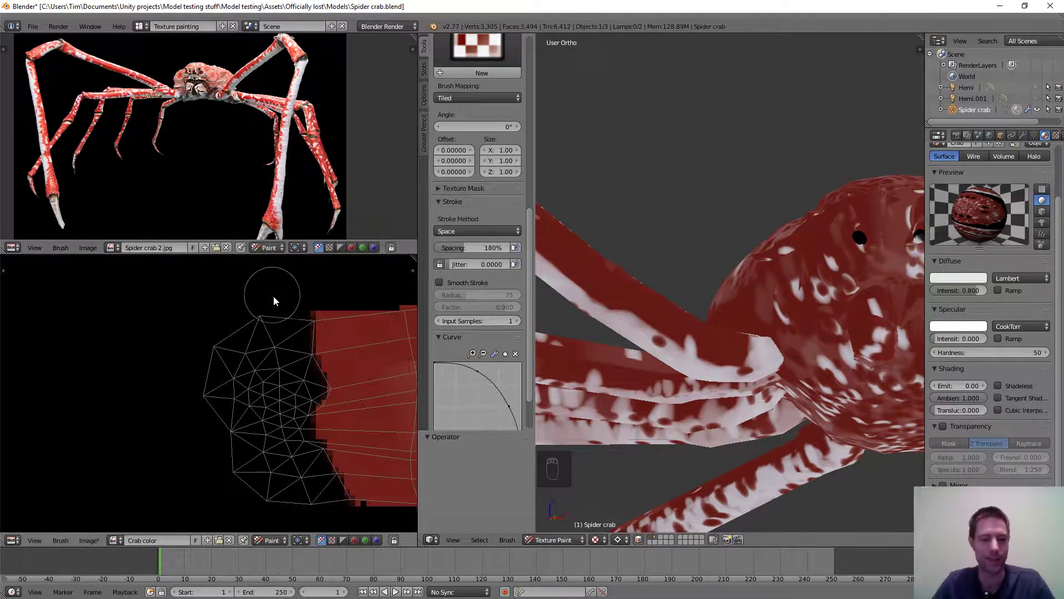
pyautogui.moveTo(274, 295); pyautogui.dragTo(307, 420, button='middle')
pyautogui.moveTo(306, 419)
pyautogui.mouseDown()
pyautogui.moveTo(322, 395)
pyautogui.moveTo(341, 390)
pyautogui.moveTo(358, 435)
pyautogui.mouseUp()
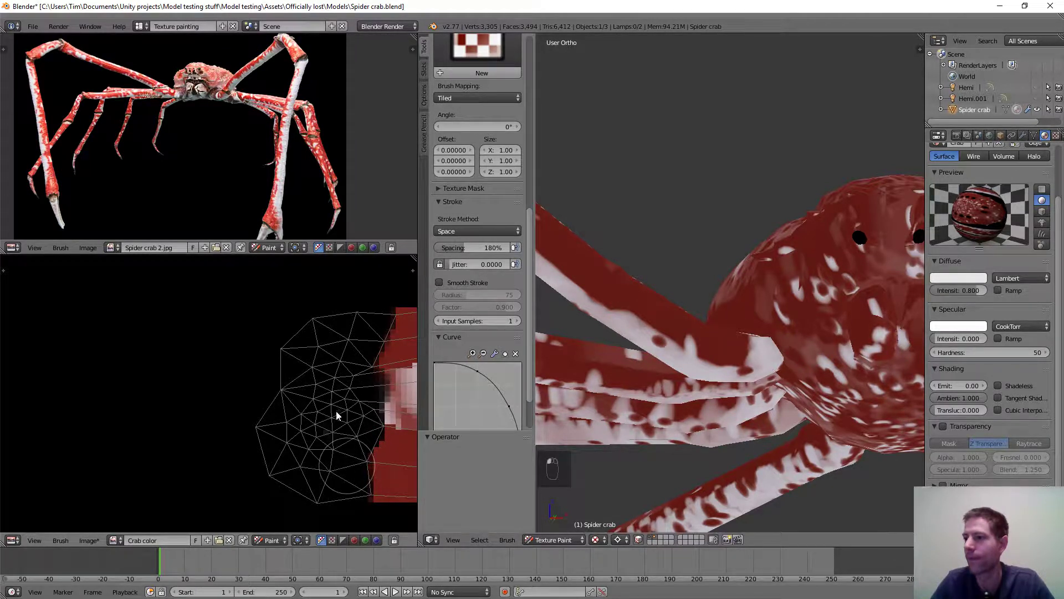
pyautogui.scroll(-2, 343, 388)
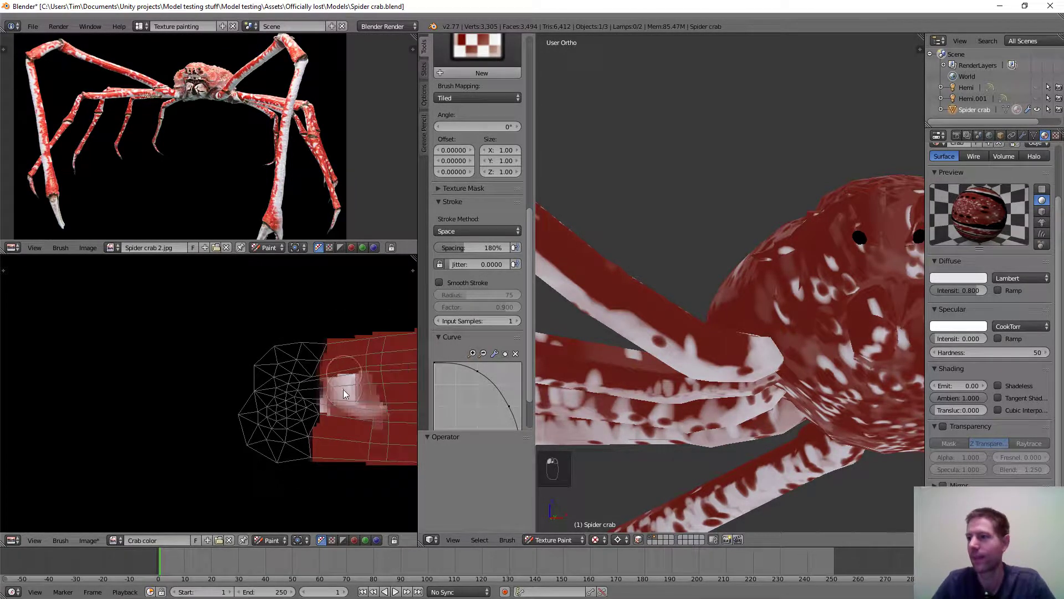
pyautogui.scroll(-4, 344, 390)
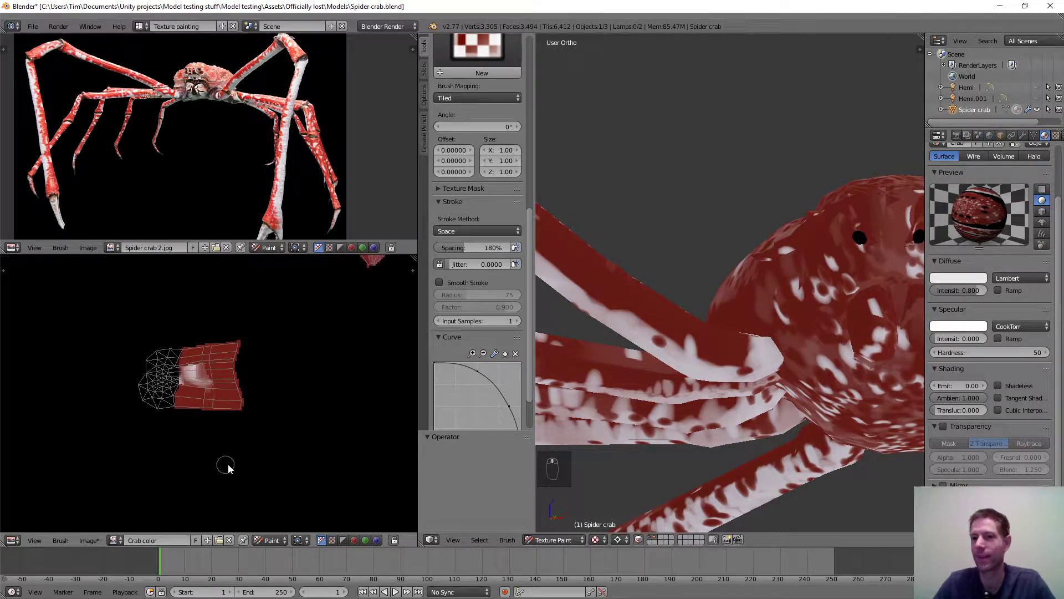
pyautogui.moveTo(225, 466); pyautogui.dragTo(275, 335, button='middle')
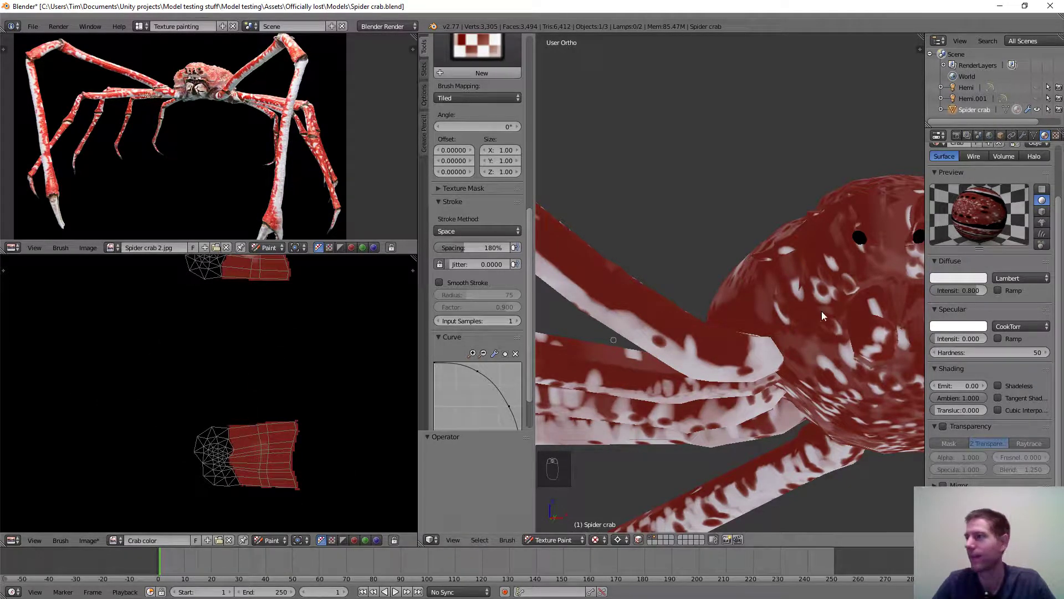
# Switch to the Smear brush and set its strength to 0.431.
pyautogui.scroll(-3, 826, 271)
pyautogui.scroll(-2, 826, 271)
pyautogui.moveTo(823, 265); pyautogui.dragTo(732, 331, button='middle')
pyautogui.scroll(2, 791, 304)
pyautogui.scroll(-2, 777, 310)
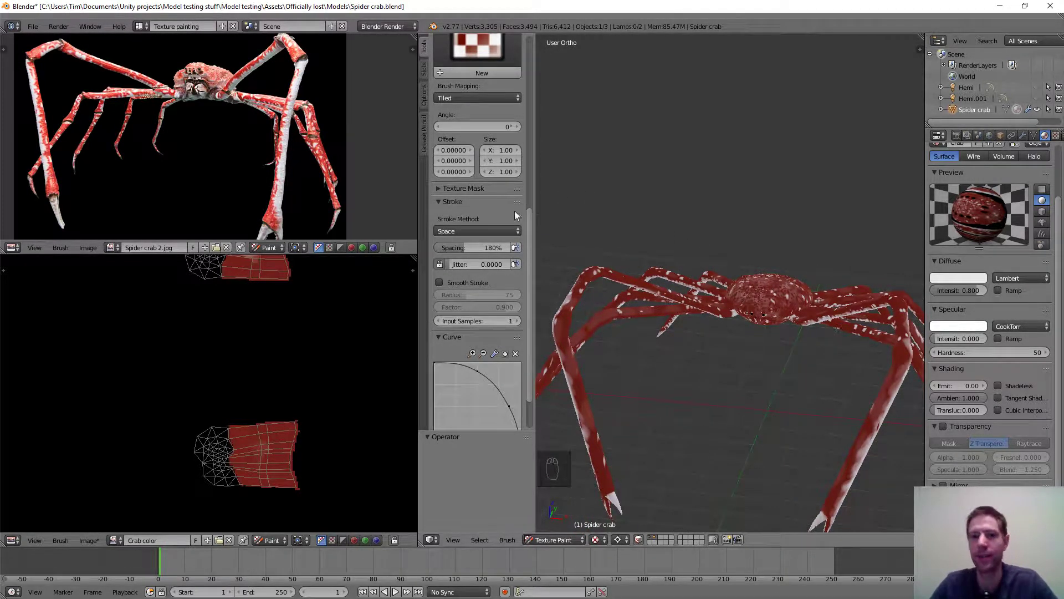
pyautogui.moveTo(530, 228)
pyautogui.mouseDown()
pyautogui.moveTo(505, 91)
pyautogui.moveTo(513, 69)
pyautogui.mouseUp()
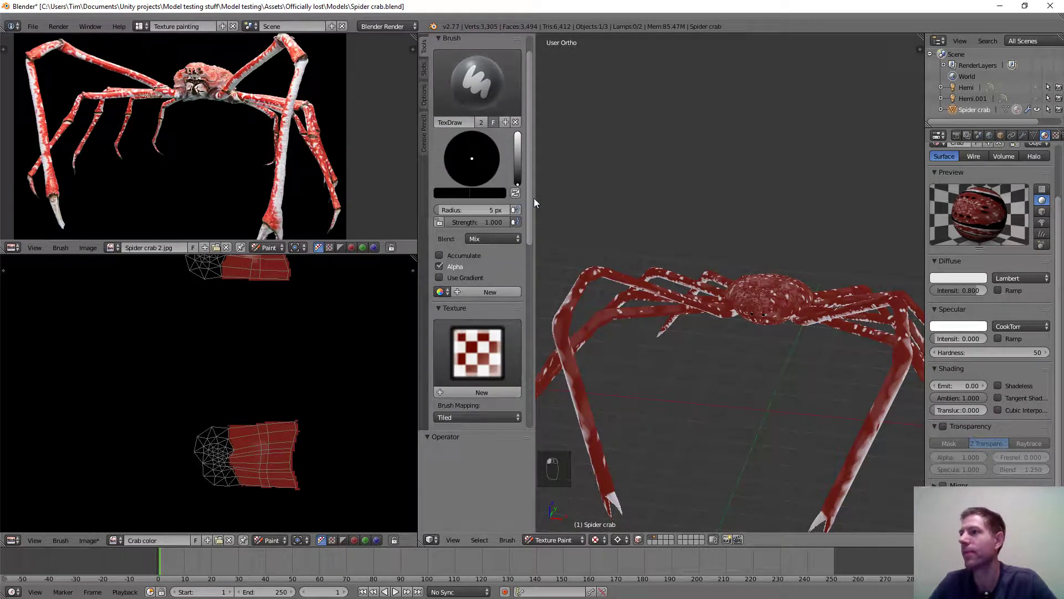
pyautogui.click(478, 99)
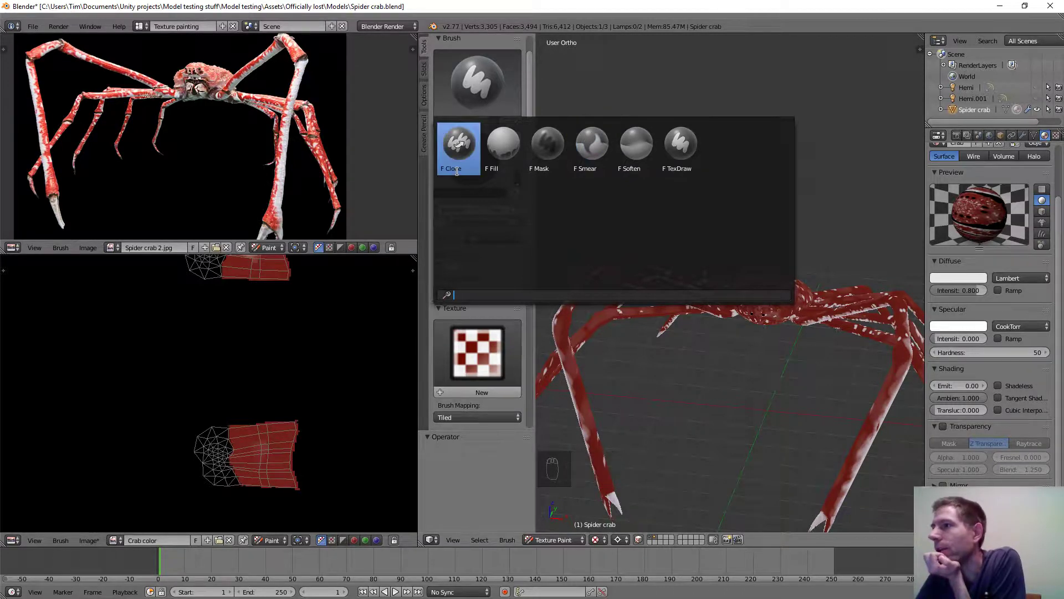
pyautogui.click(585, 158)
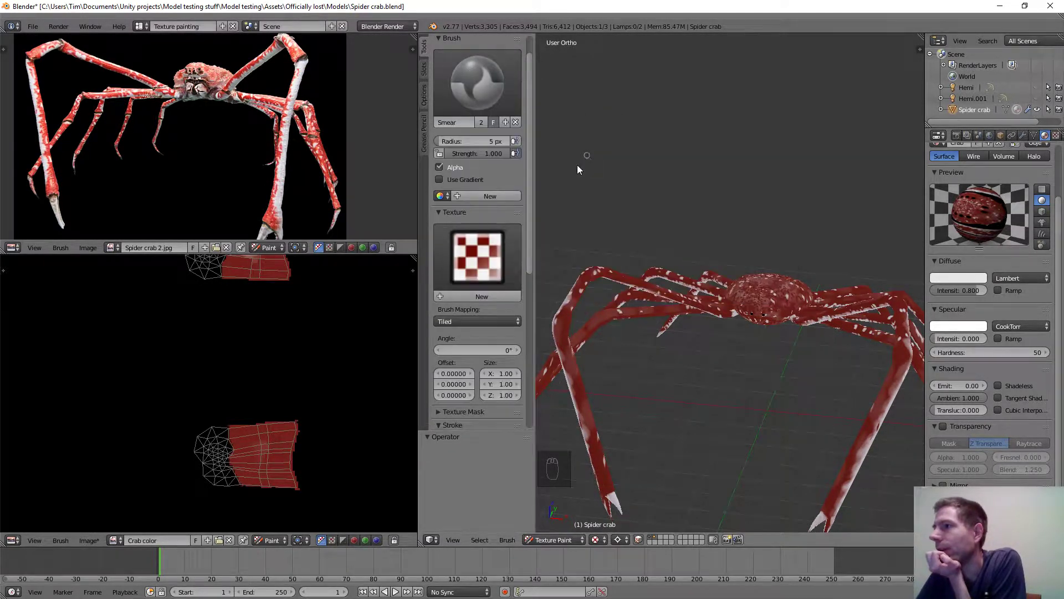
pyautogui.moveTo(484, 153); pyautogui.dragTo(441, 153)
# Give the Smear brush the sharp falloff curve.
pyautogui.scroll(5, 699, 298)
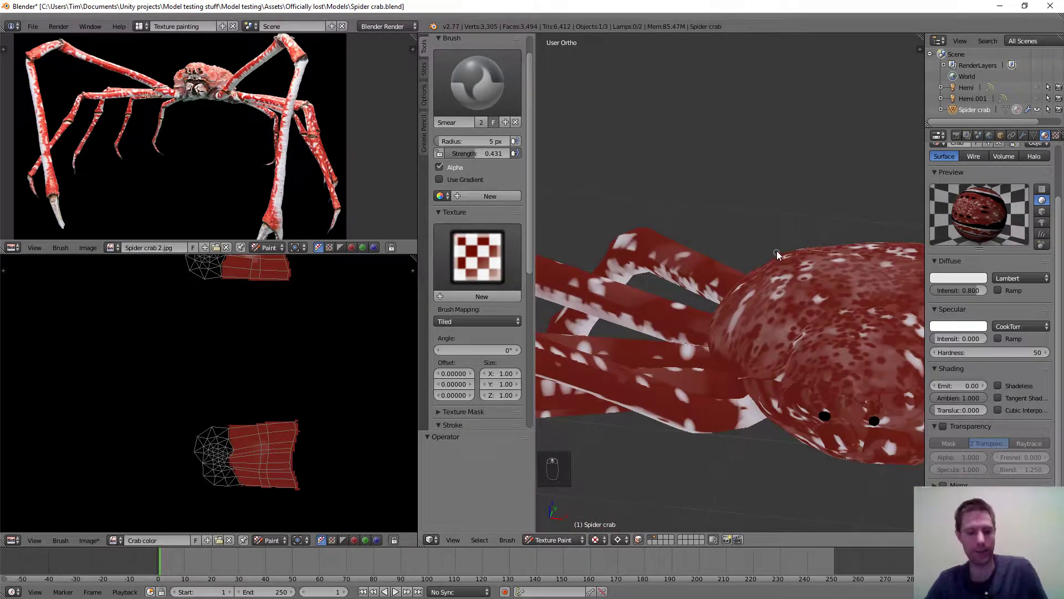
pyautogui.moveTo(776, 251); pyautogui.dragTo(636, 195, button='middle')
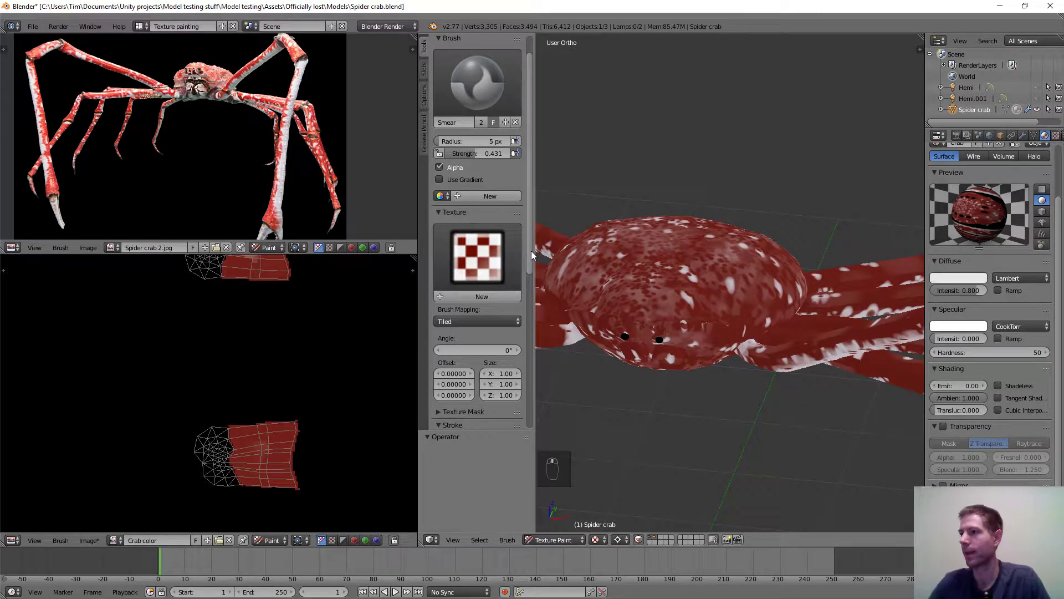
pyautogui.moveTo(531, 255); pyautogui.dragTo(540, 396)
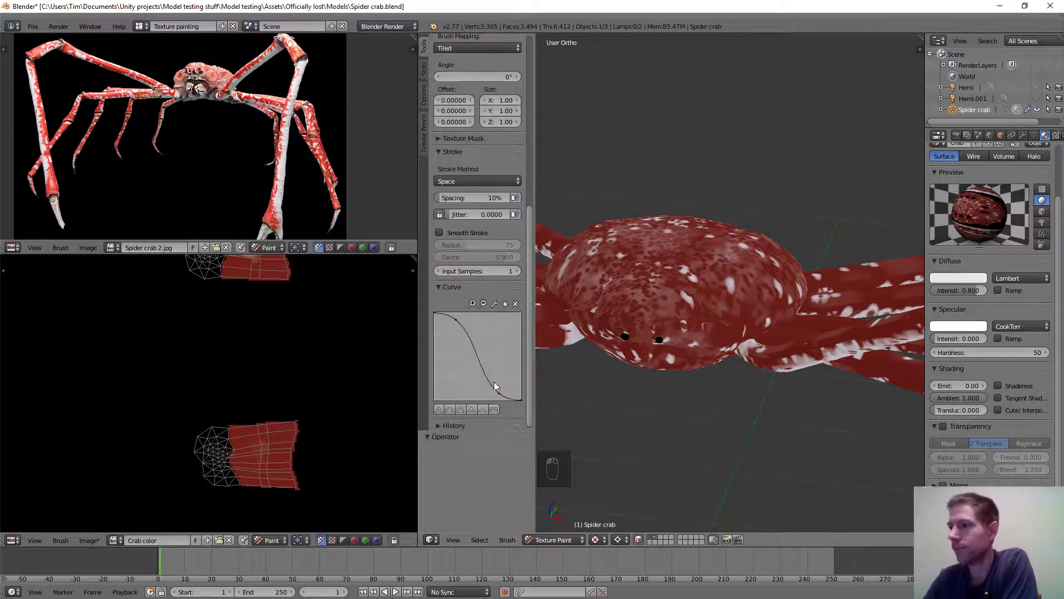
pyautogui.click(470, 409)
# Smear the red and white speckles on the top of the crab's shell.
pyautogui.moveTo(755, 195); pyautogui.dragTo(693, 321, button='middle')
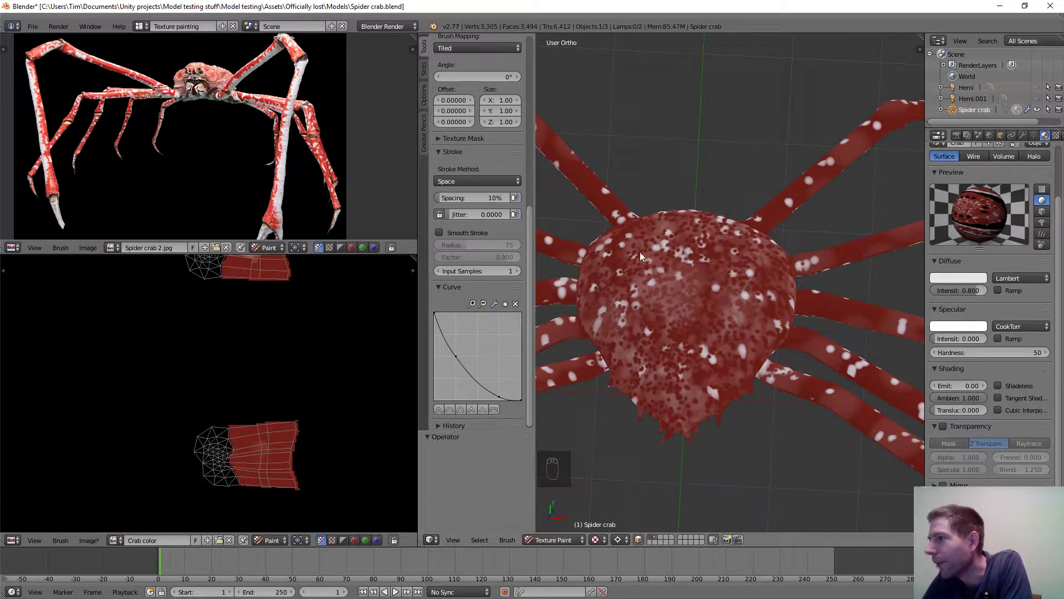
pyautogui.scroll(4, 715, 243)
pyautogui.scroll(-3, 715, 244)
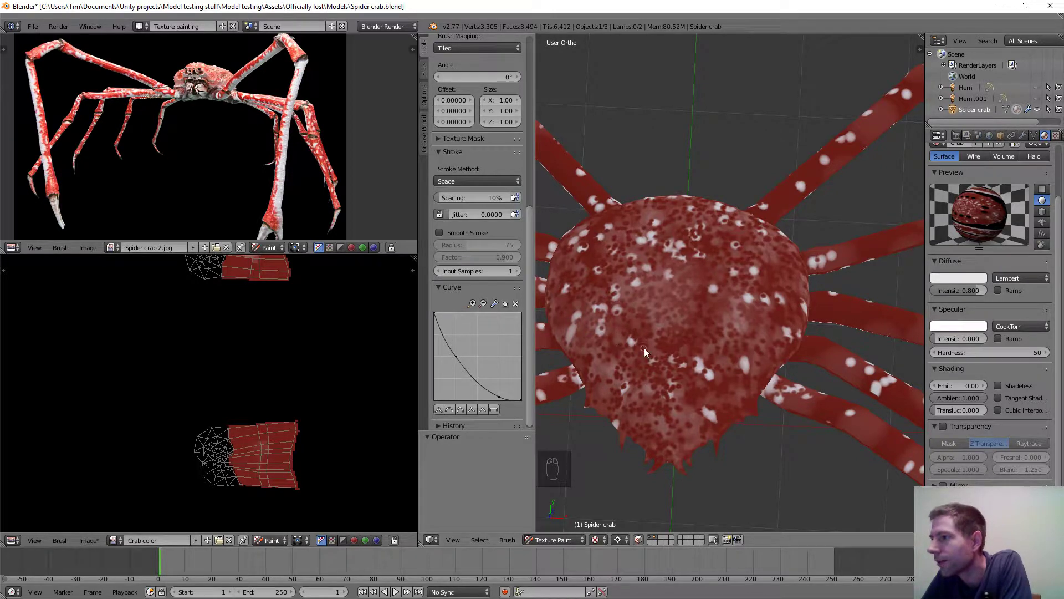
pyautogui.scroll(4, 701, 409)
pyautogui.scroll(-3, 693, 417)
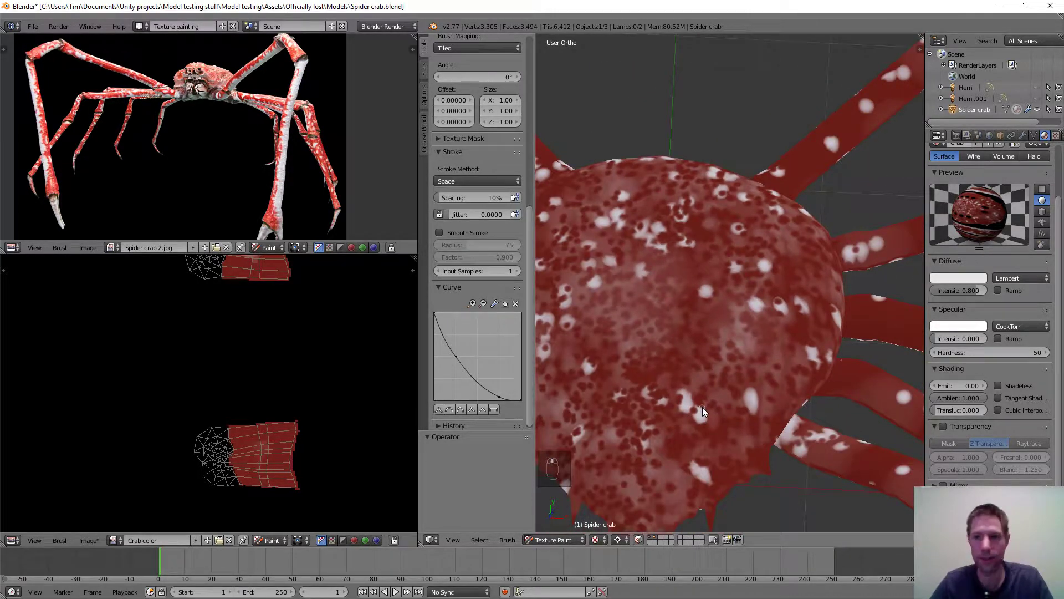
pyautogui.scroll(6, 775, 284)
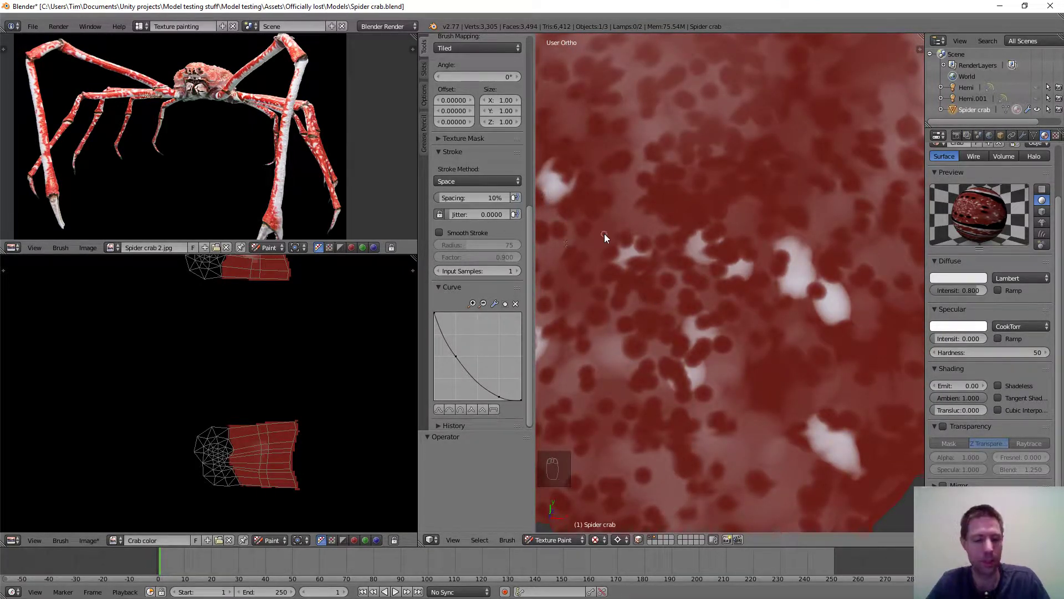
# Raise the Smear brush's strength and smear the white speckles near the shell's spiny end.
pyautogui.hotkey('shift', 'f')
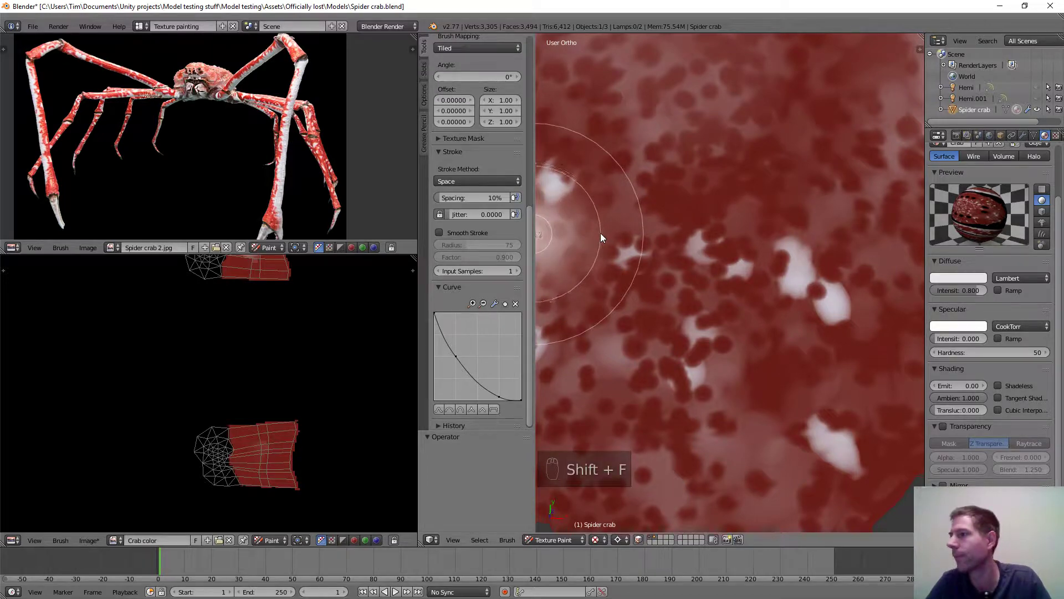
pyautogui.click(578, 237)
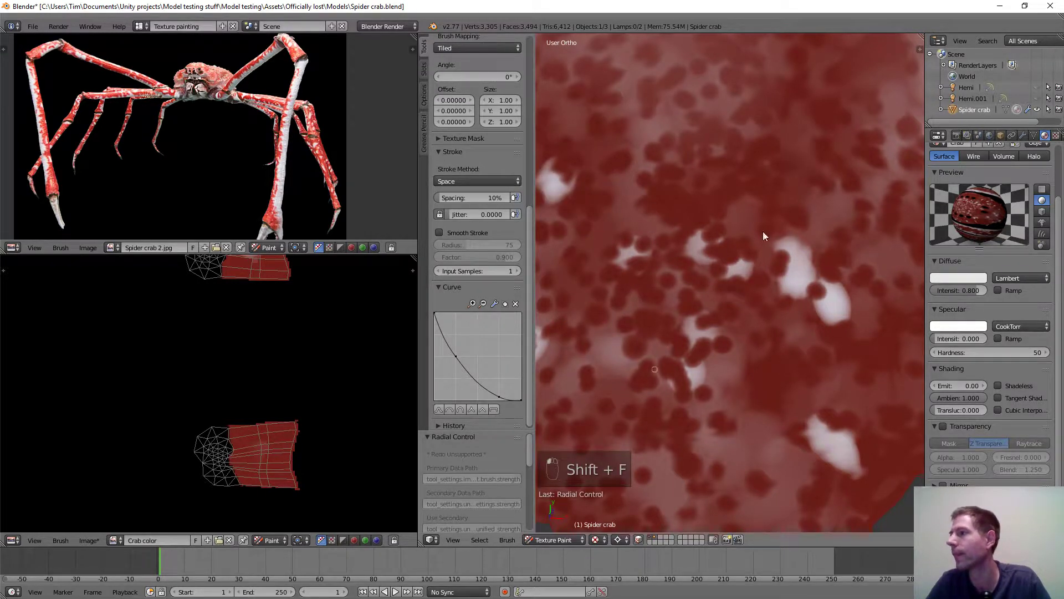
pyautogui.scroll(-2, 650, 295)
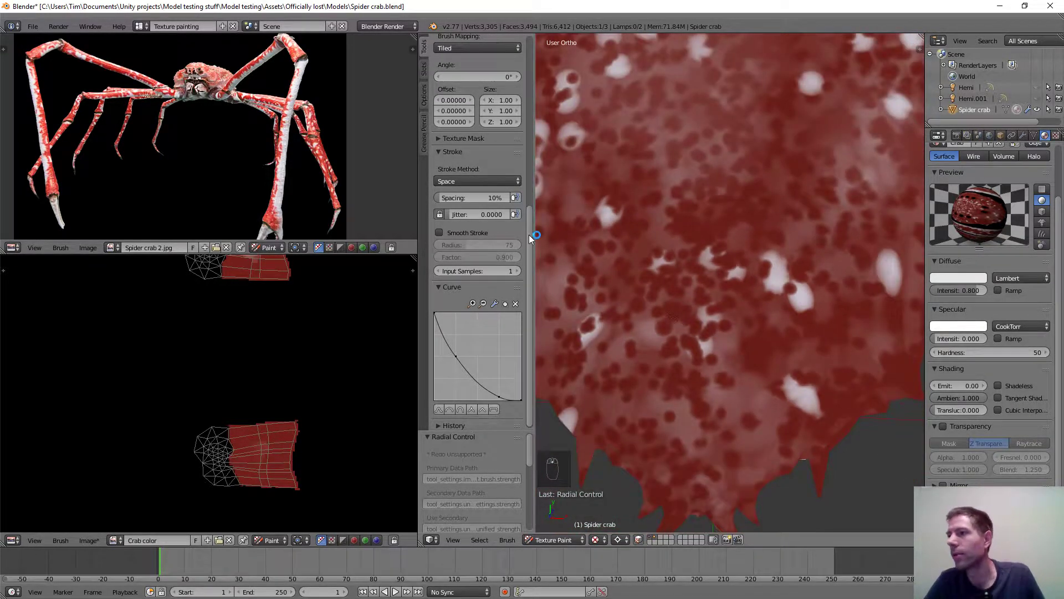
# Set the Smear brush's jitter to 0.7523 and its spacing to 145%, and smear more of the shell's speckles.
pyautogui.moveTo(530, 225); pyautogui.dragTo(528, 256)
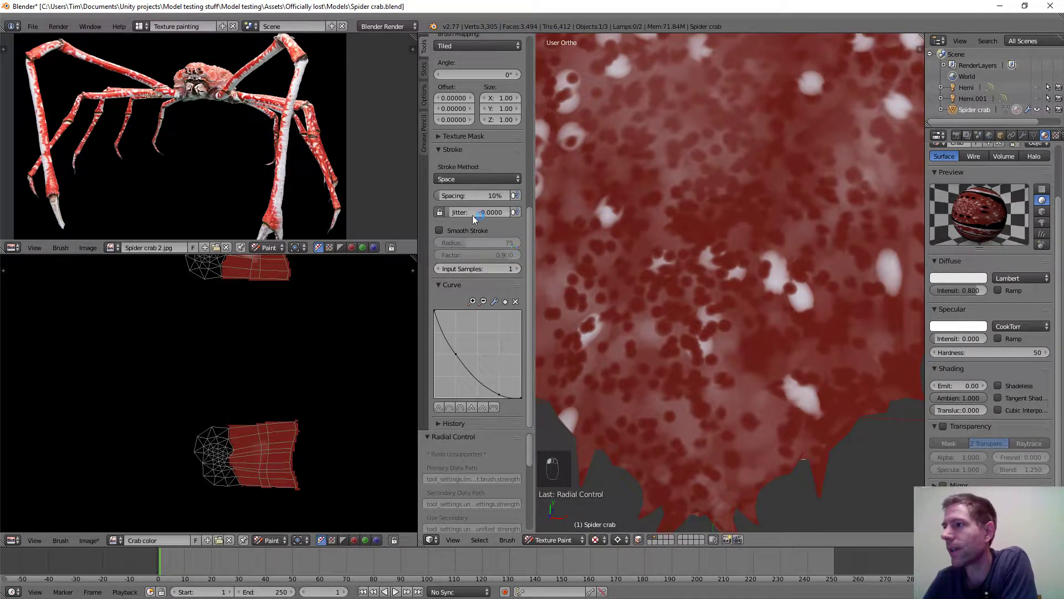
pyautogui.moveTo(472, 213); pyautogui.dragTo(501, 213)
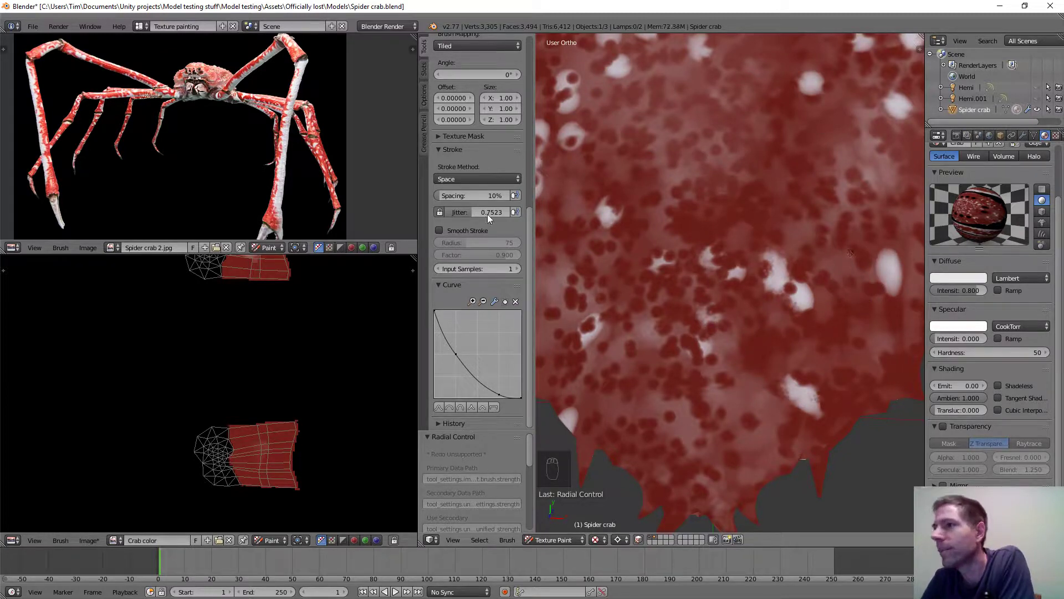
pyautogui.moveTo(444, 196); pyautogui.dragTo(493, 195)
pyautogui.scroll(-3, 827, 219)
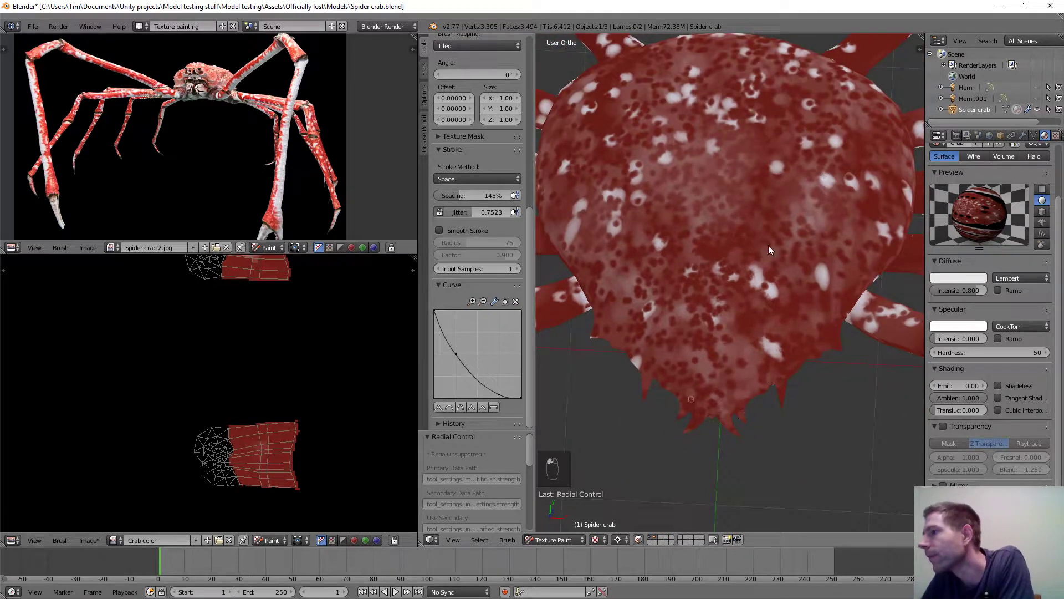
pyautogui.scroll(1, 694, 420)
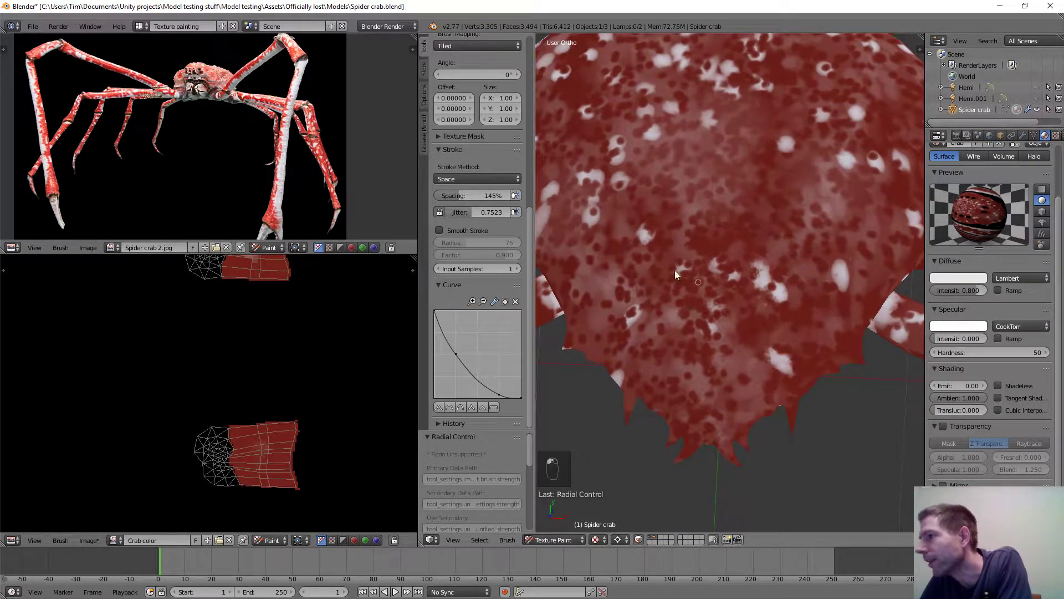
pyautogui.scroll(3, 719, 271)
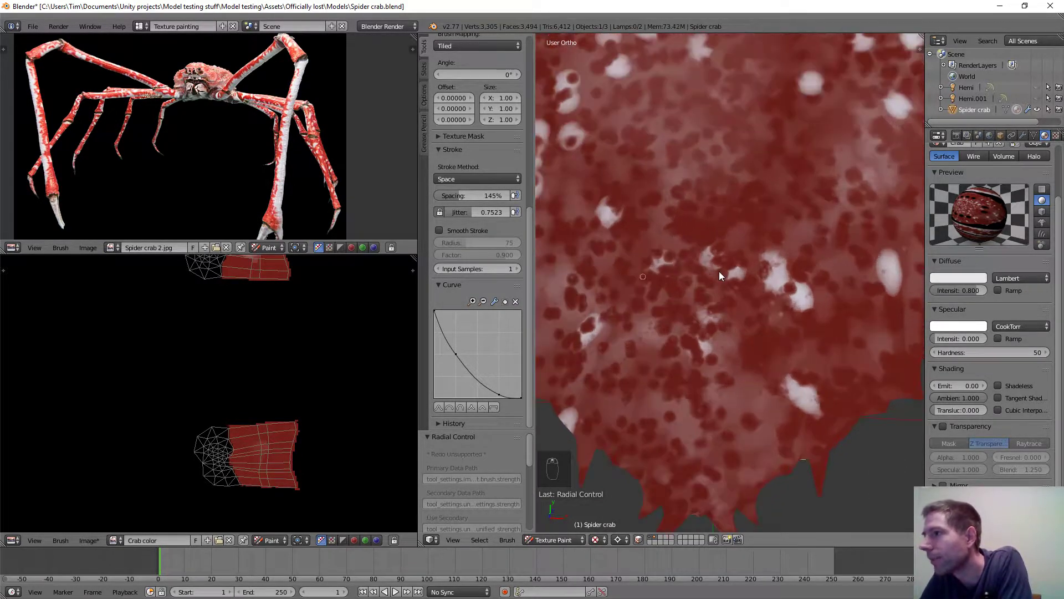
# Smear the white speckles around the spiny end of the crab's shell at 5 px radius.
pyautogui.scroll(-2, 751, 255)
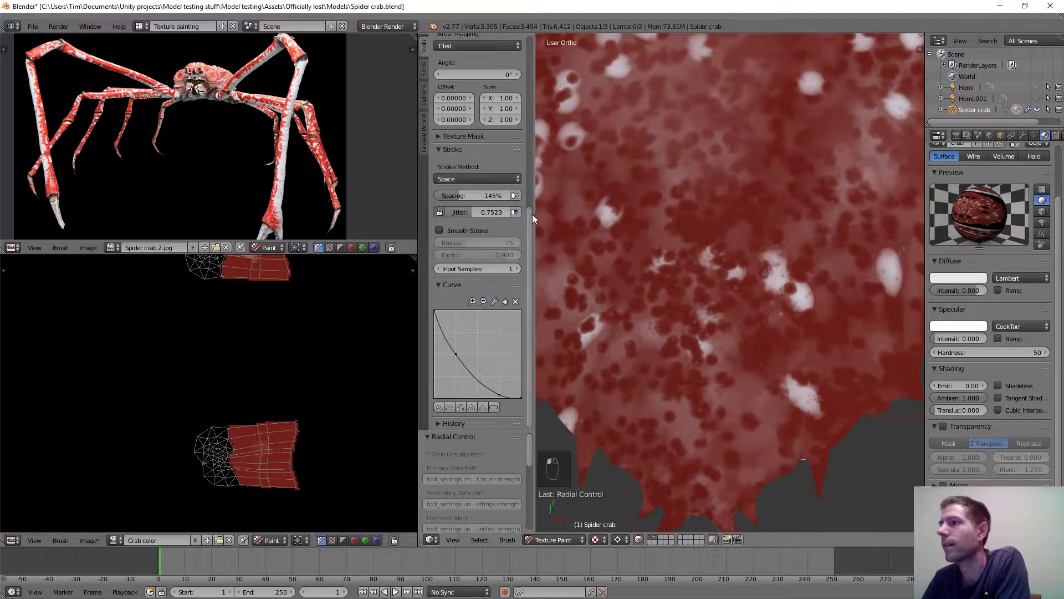
pyautogui.scroll(5, 529, 214)
pyautogui.scroll(10, 515, 89)
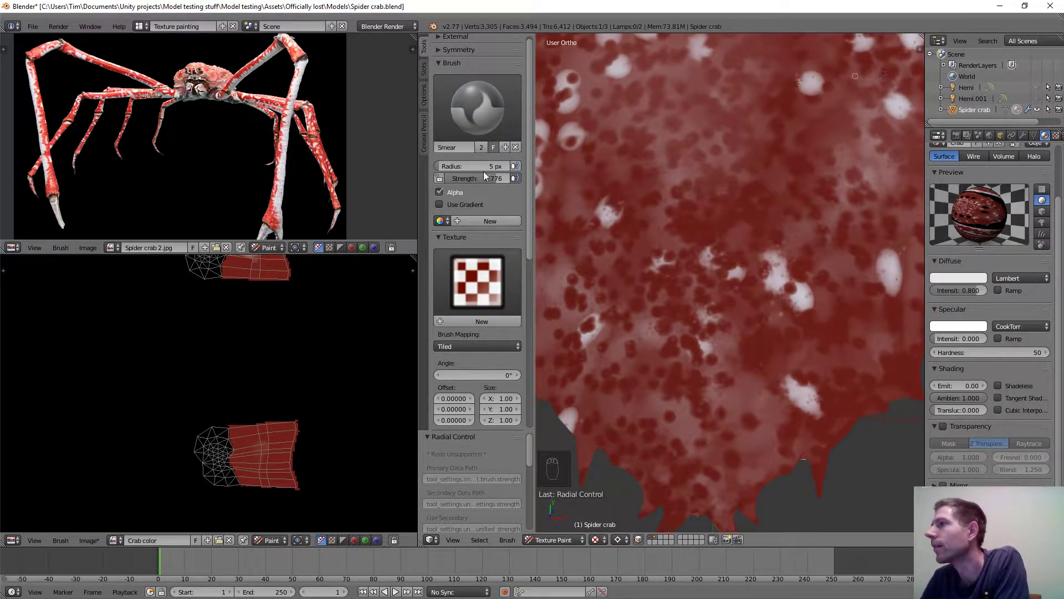
pyautogui.scroll(-5, 675, 321)
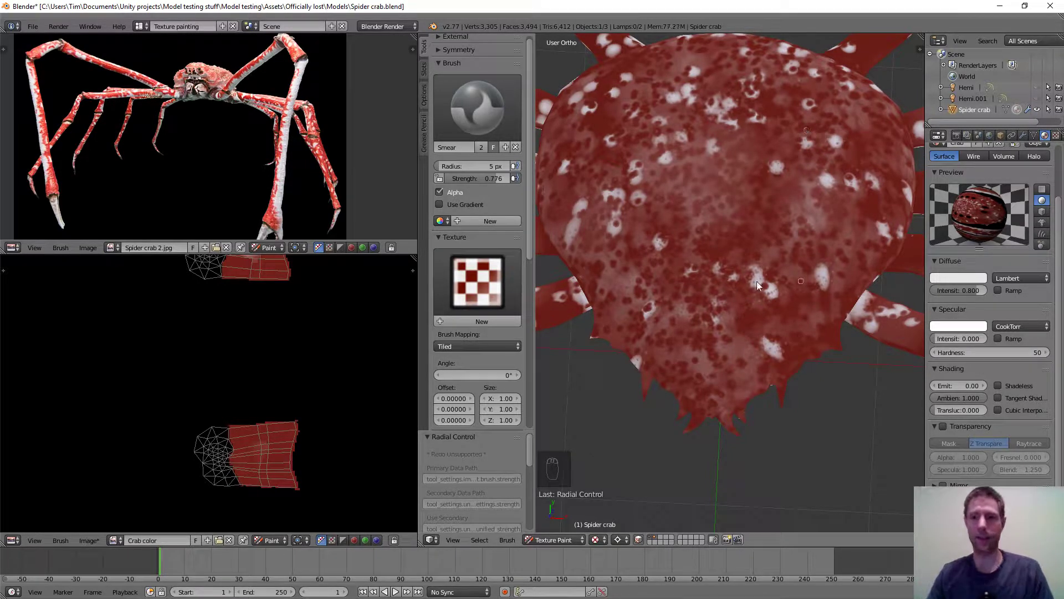
pyautogui.scroll(3, 703, 190)
pyautogui.moveTo(679, 194); pyautogui.dragTo(707, 213, button='middle')
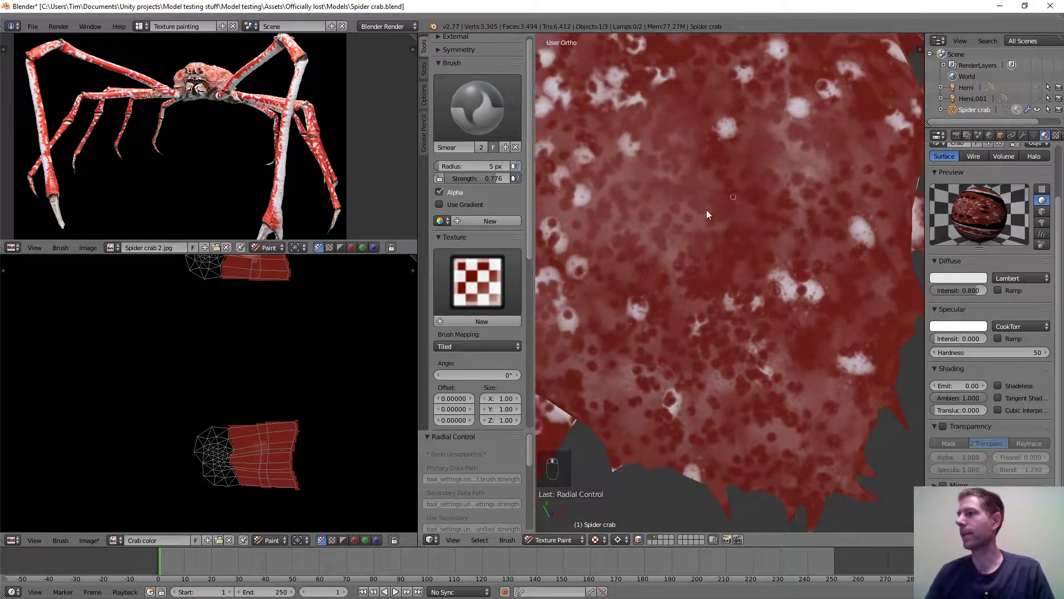
pyautogui.scroll(-4, 706, 214)
pyautogui.moveTo(617, 296)
pyautogui.mouseDown(button='middle')
pyautogui.moveTo(743, 228)
pyautogui.moveTo(777, 285)
pyautogui.mouseUp(button='middle')
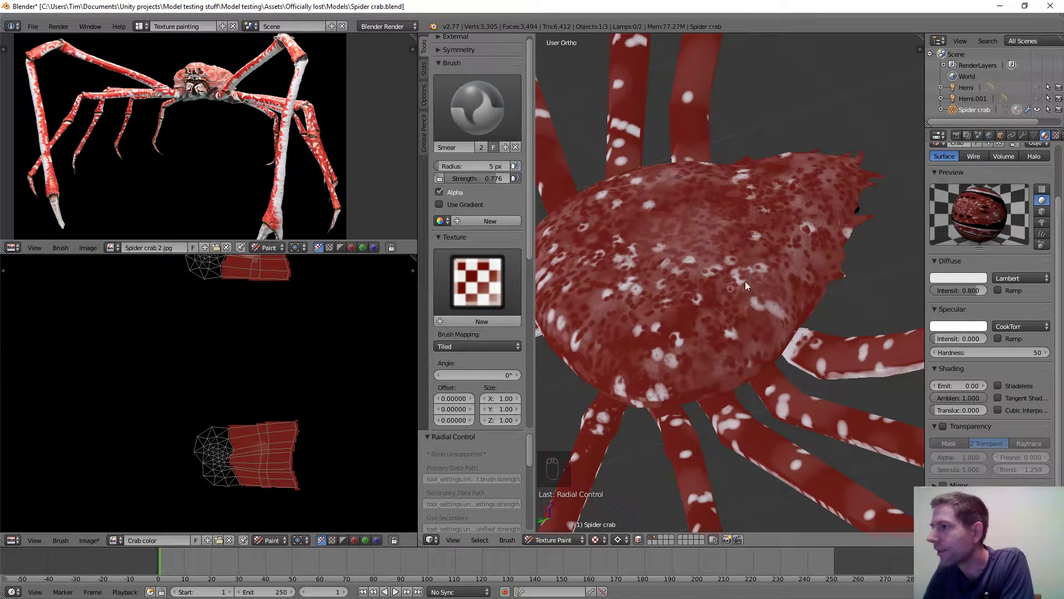
# Smear the remaining speckles across the front and sides of the crab's shell.
pyautogui.moveTo(601, 342); pyautogui.dragTo(706, 323, button='middle')
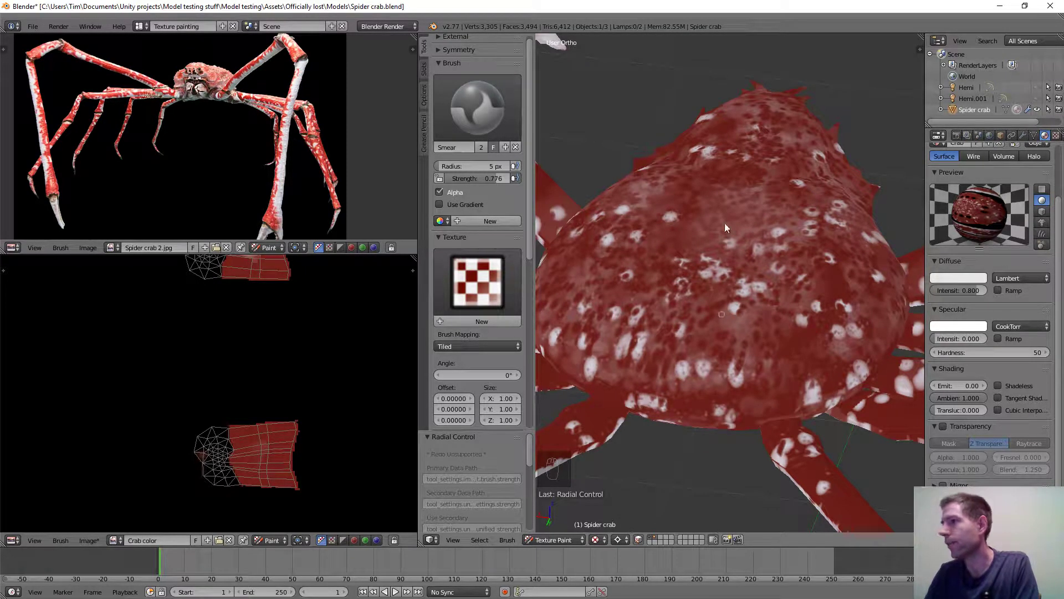
pyautogui.scroll(-4, 720, 311)
pyautogui.moveTo(721, 312); pyautogui.dragTo(732, 274, button='middle')
pyautogui.scroll(2, 732, 274)
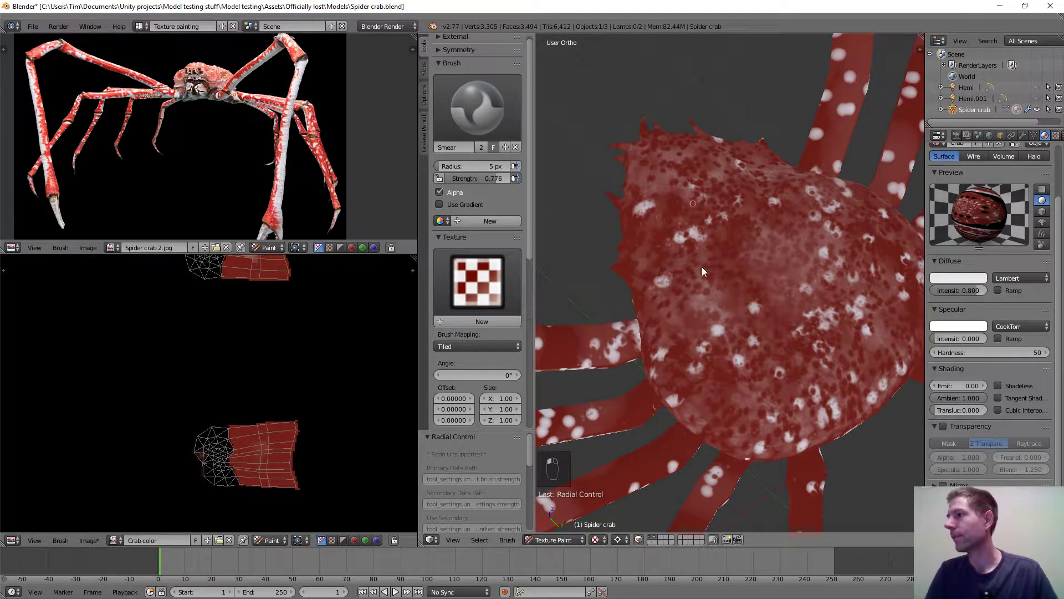
# Deselect the linked faces of both black eyes to mask them from painting.
pyautogui.moveTo(707, 275); pyautogui.dragTo(881, 255, button='middle')
pyautogui.moveTo(644, 254); pyautogui.dragTo(683, 230, button='middle')
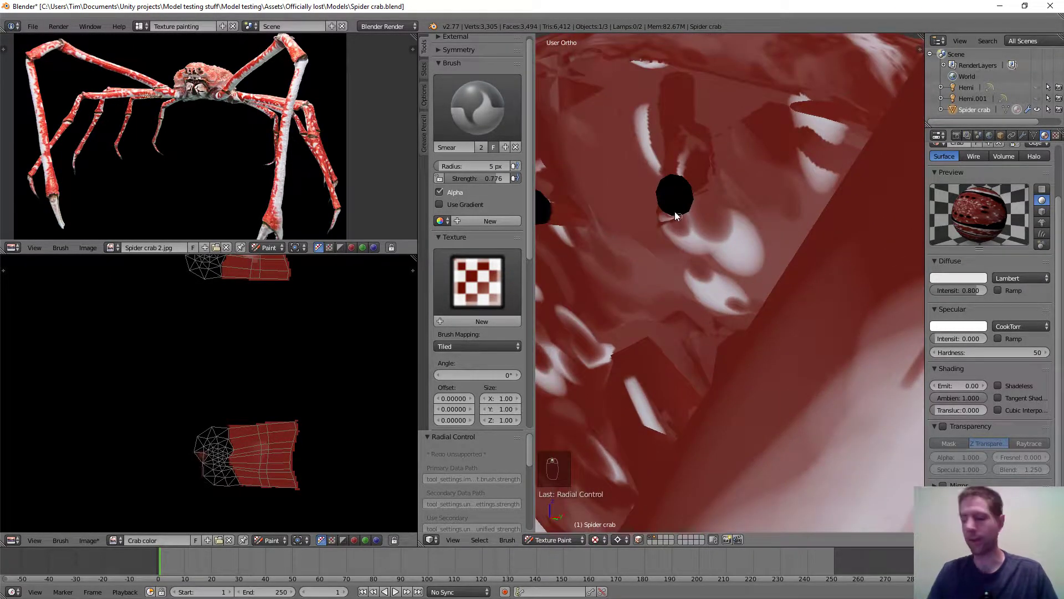
pyautogui.scroll(-2, 675, 217)
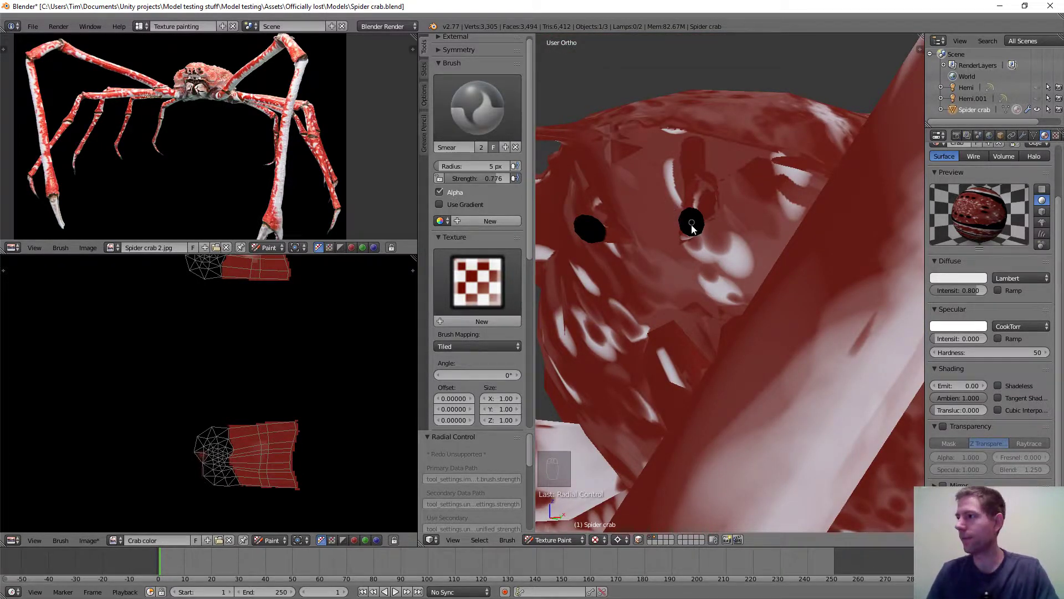
pyautogui.hotkey('shift', 'l')
pyautogui.hotkey('shift', 'l')
pyautogui.scroll(-5, 621, 229)
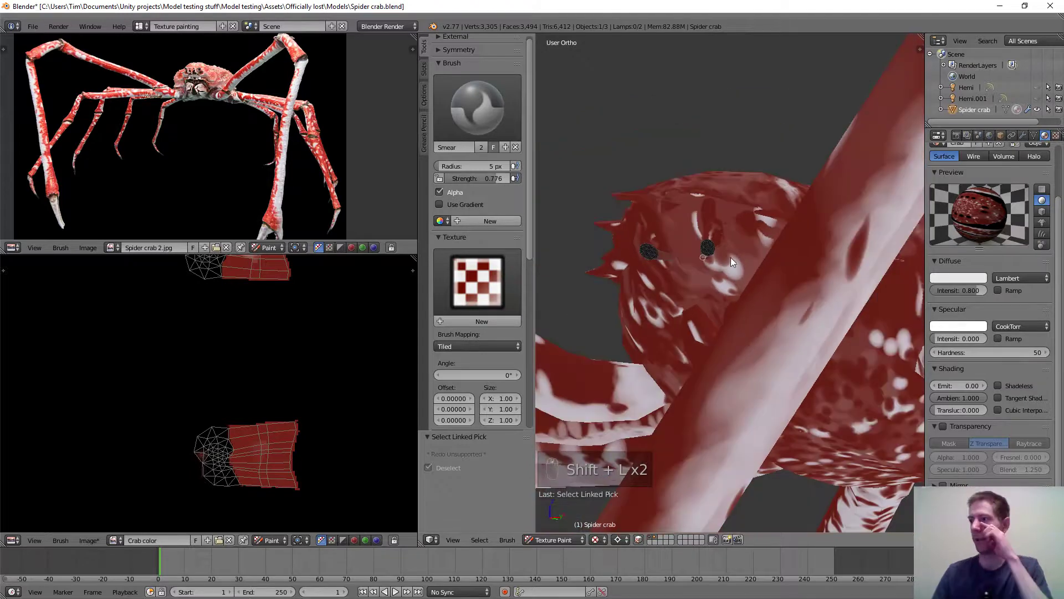
# Smear the red and white speckles on the underside of the crab's body.
pyautogui.moveTo(776, 273); pyautogui.dragTo(782, 247, button='middle')
pyautogui.scroll(-2, 773, 258)
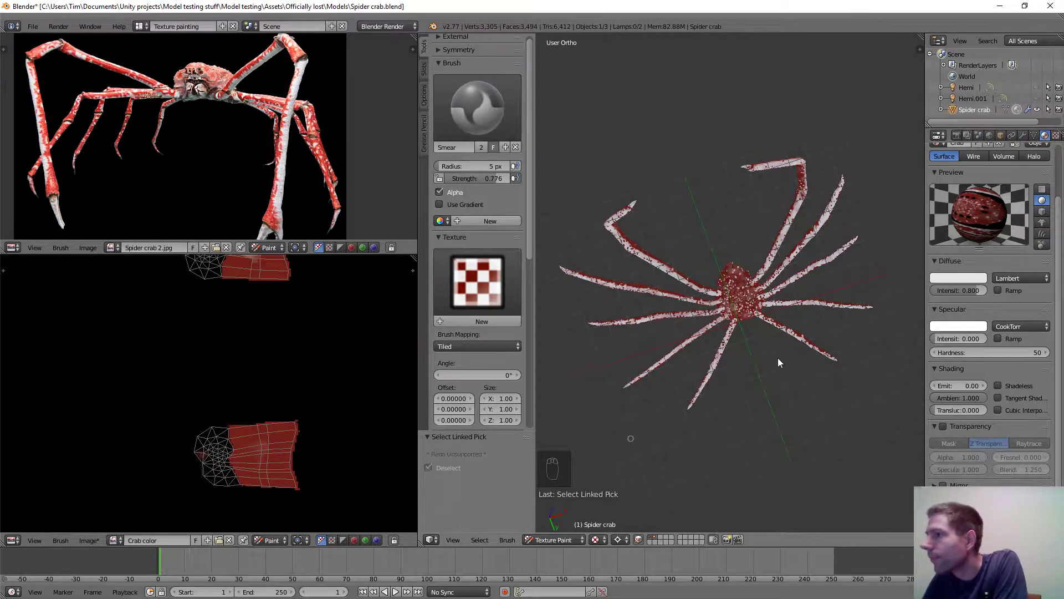
pyautogui.scroll(5, 770, 305)
pyautogui.scroll(2, 776, 283)
pyautogui.moveTo(791, 270); pyautogui.dragTo(804, 222, button='middle')
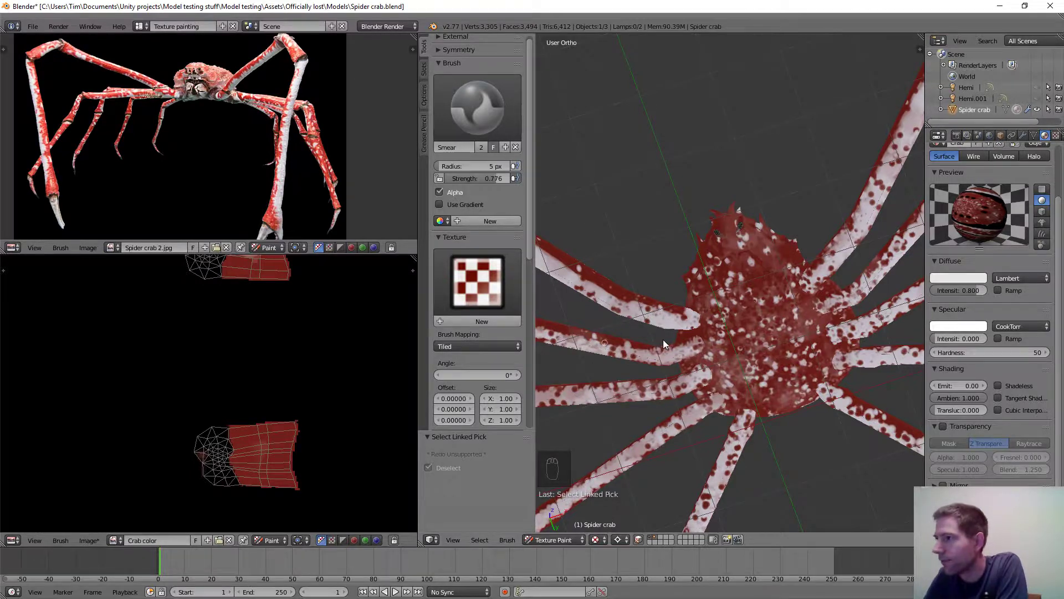
pyautogui.moveTo(663, 340); pyautogui.dragTo(686, 363, button='middle')
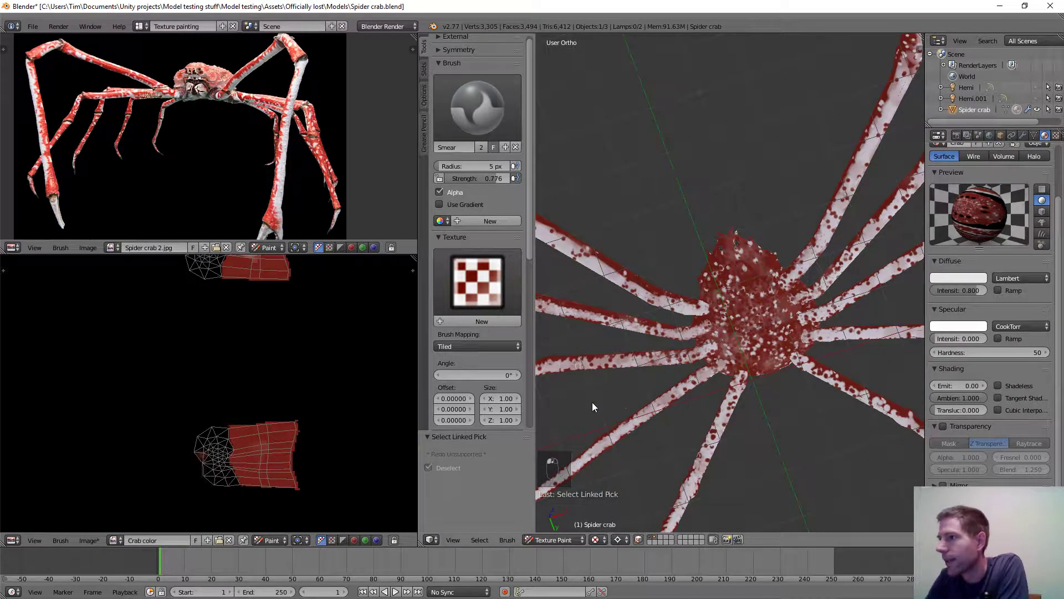
# Reduce the Smear brush's jitter to 0.2018 and its spacing to 95% for working on the legs.
pyautogui.moveTo(592, 401); pyautogui.dragTo(621, 346, button='middle')
pyautogui.scroll(-1, 667, 302)
pyautogui.keyDown('shift'); pyautogui.moveTo(670, 301); pyautogui.dragTo(791, 255, button='middle'); pyautogui.keyUp('shift')
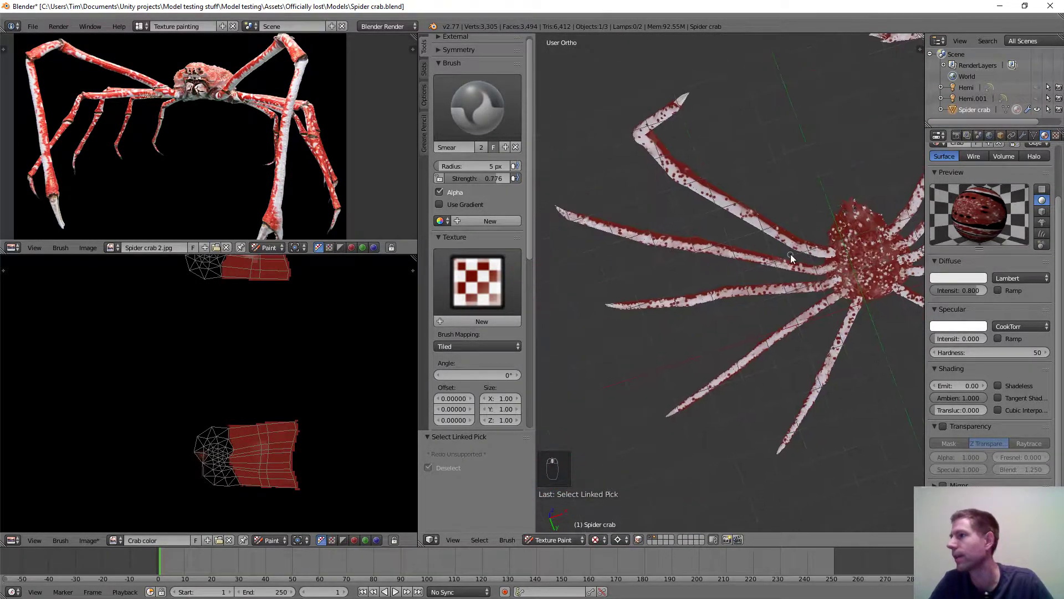
pyautogui.scroll(2, 776, 191)
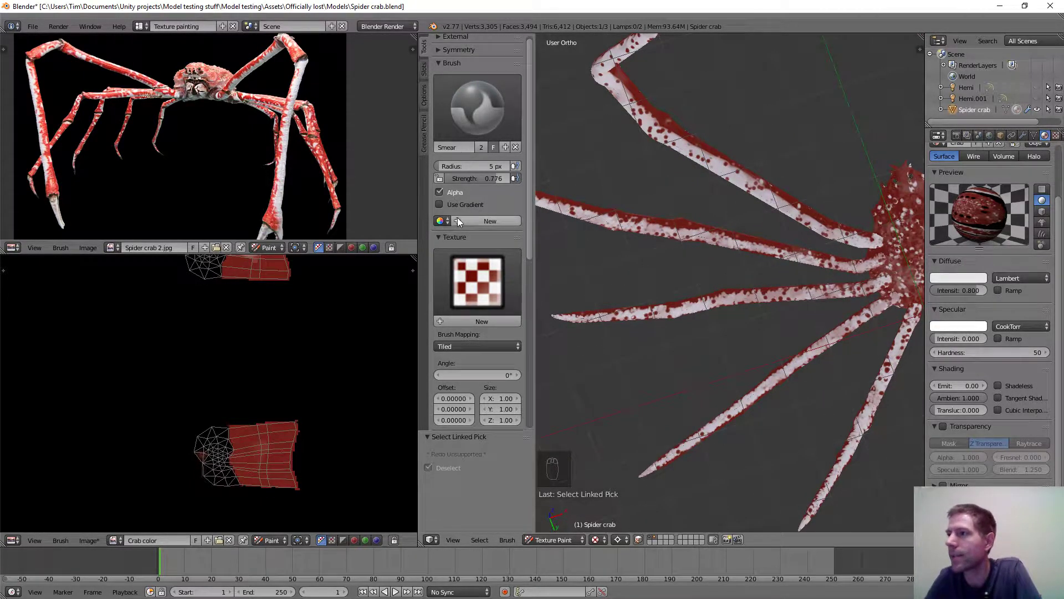
pyautogui.scroll(-8, 531, 194)
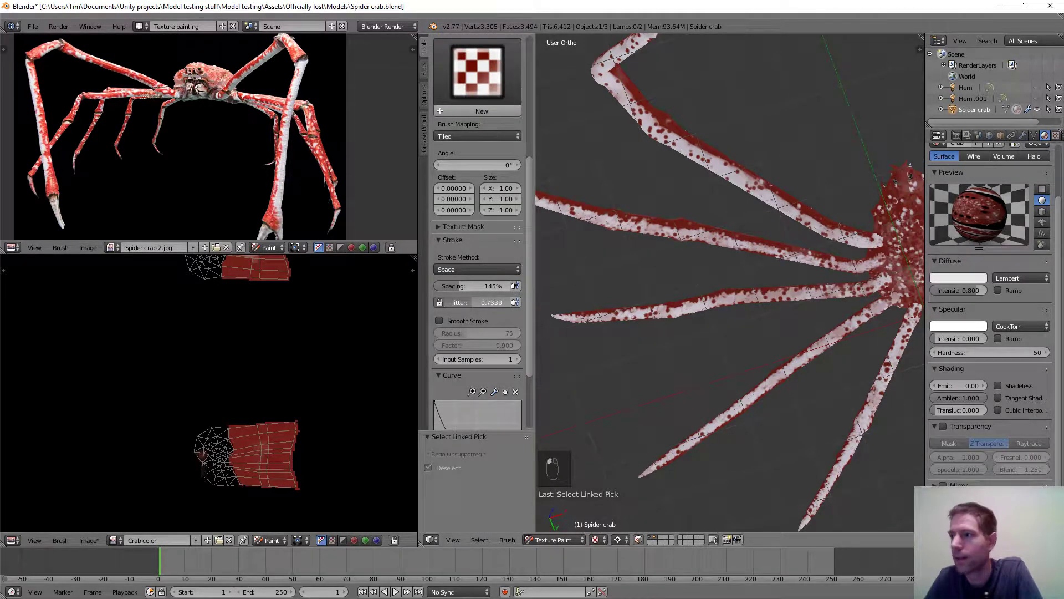
pyautogui.moveTo(482, 302); pyautogui.dragTo(454, 302)
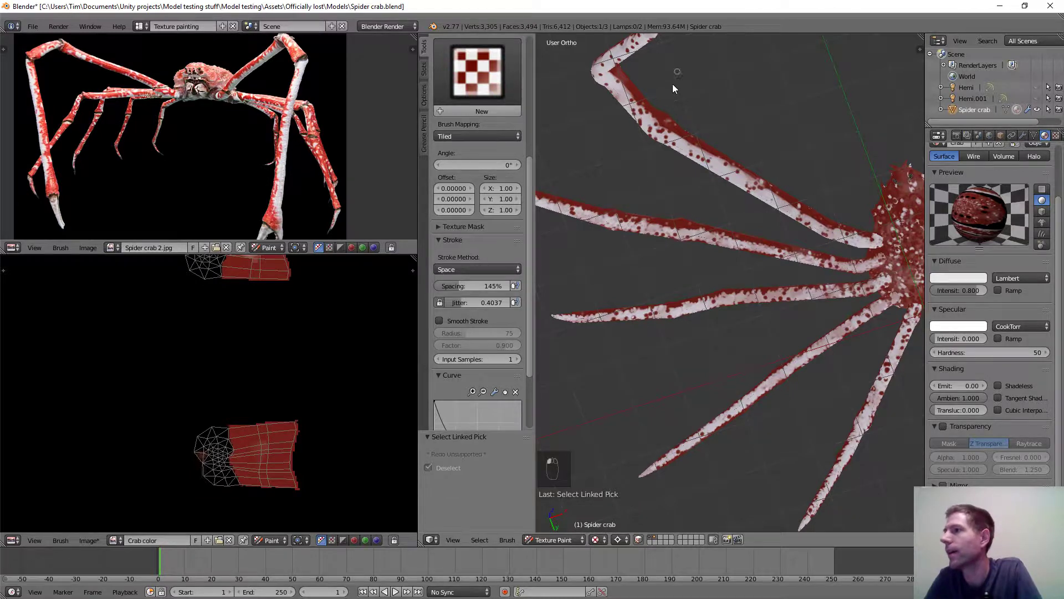
pyautogui.scroll(1, 687, 77)
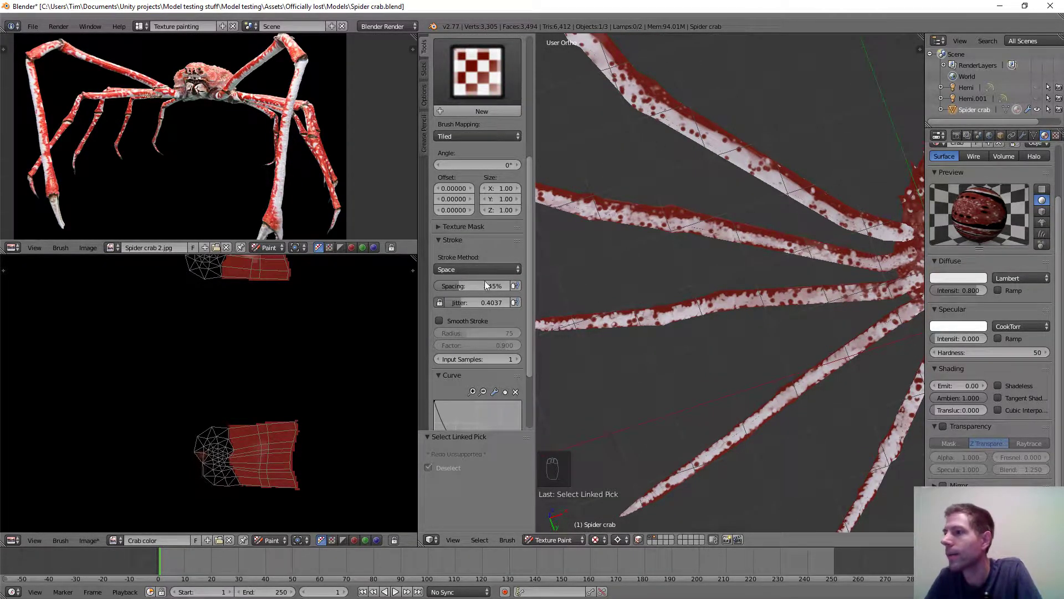
pyautogui.moveTo(458, 285); pyautogui.dragTo(450, 307)
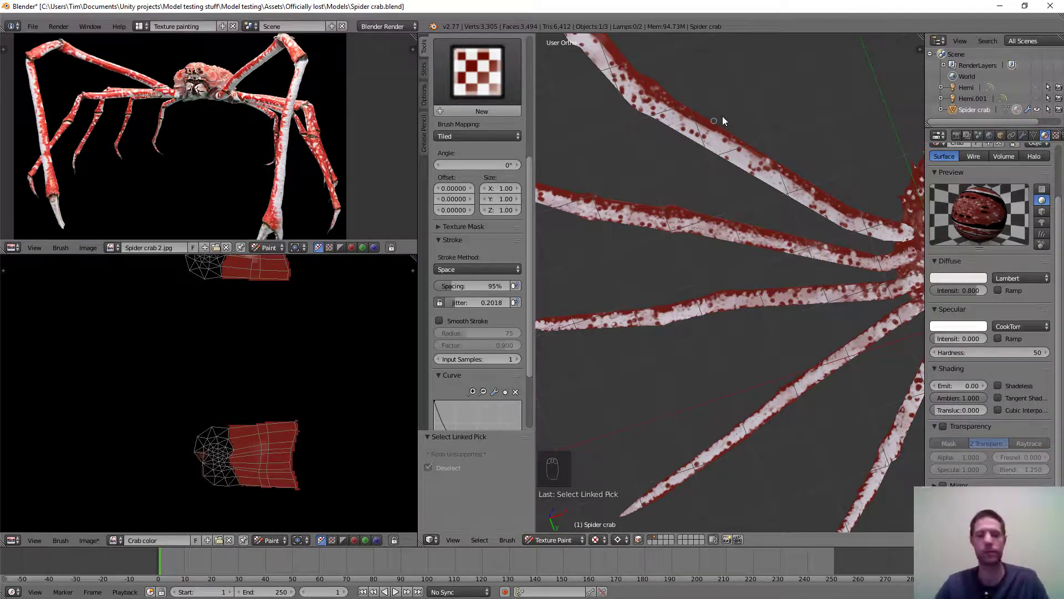
# Smear the red speckles along the white undersides of the first group of legs, from the tips to the body.
pyautogui.moveTo(703, 135)
pyautogui.keyDown('shift'); pyautogui.mouseDown(button='middle')
pyautogui.moveTo(541, 142)
pyautogui.moveTo(560, 105)
pyautogui.mouseUp(button='middle'); pyautogui.keyUp('shift')
pyautogui.scroll(-1, 685, 121)
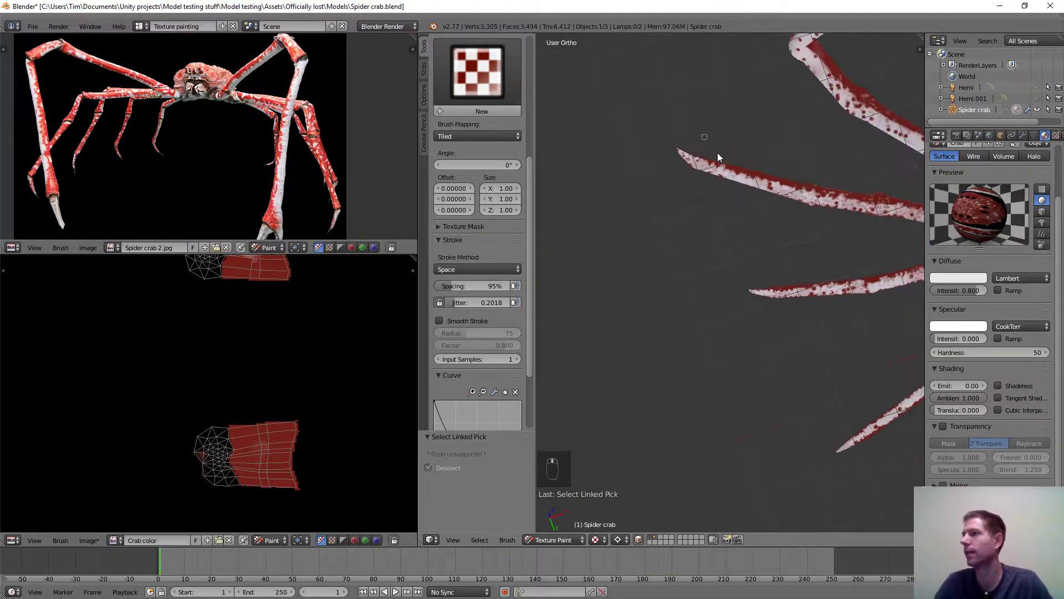
pyautogui.moveTo(723, 141)
pyautogui.keyDown('shift'); pyautogui.mouseDown(button='middle')
pyautogui.moveTo(610, 204)
pyautogui.moveTo(674, 180)
pyautogui.mouseUp(button='middle'); pyautogui.keyUp('shift')
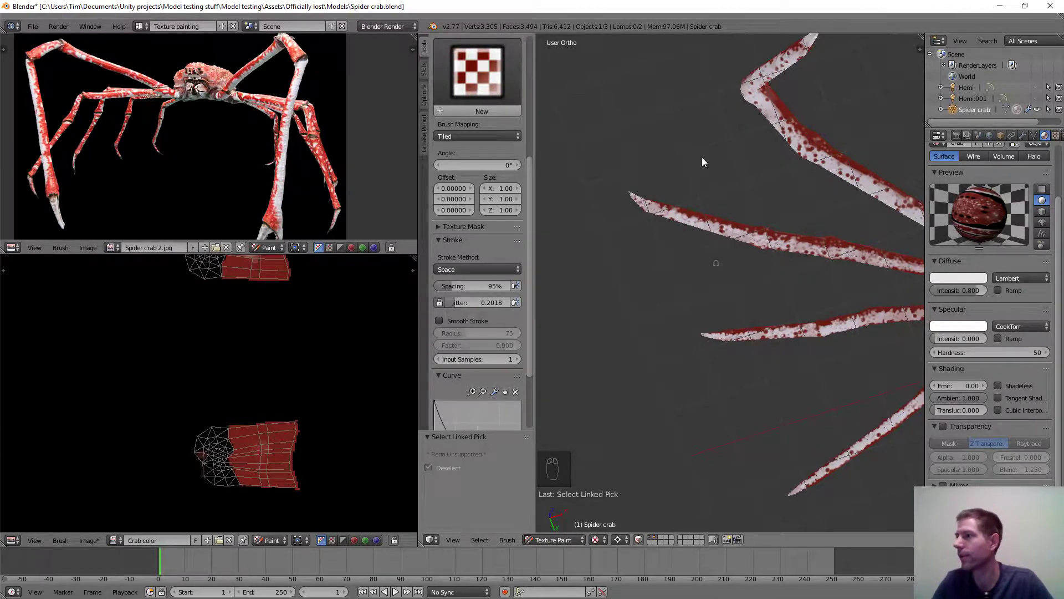
pyautogui.moveTo(742, 298); pyautogui.dragTo(791, 316, button='middle')
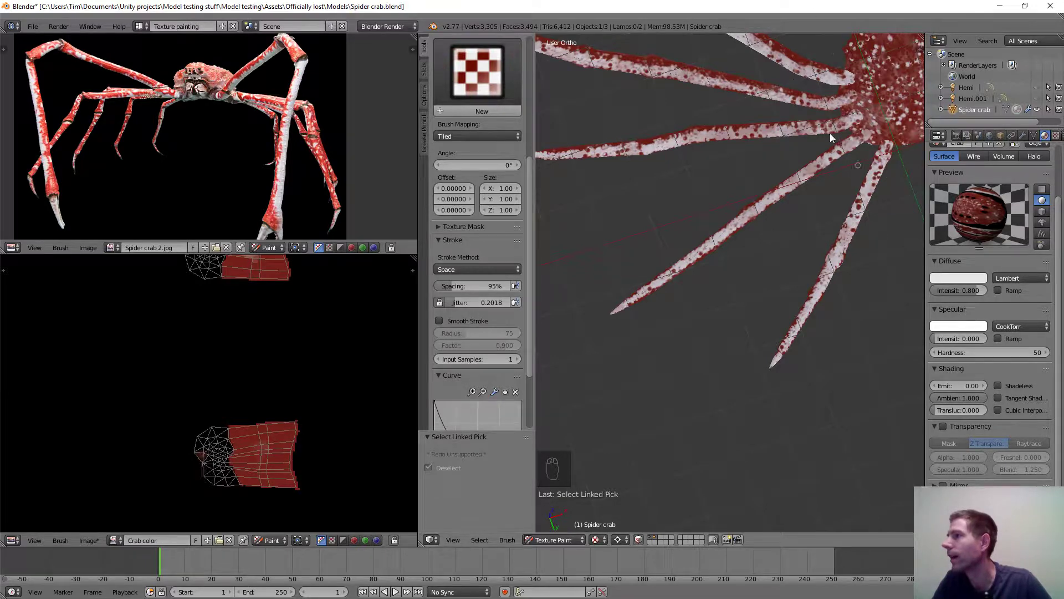
pyautogui.moveTo(792, 134); pyautogui.dragTo(747, 294, button='middle')
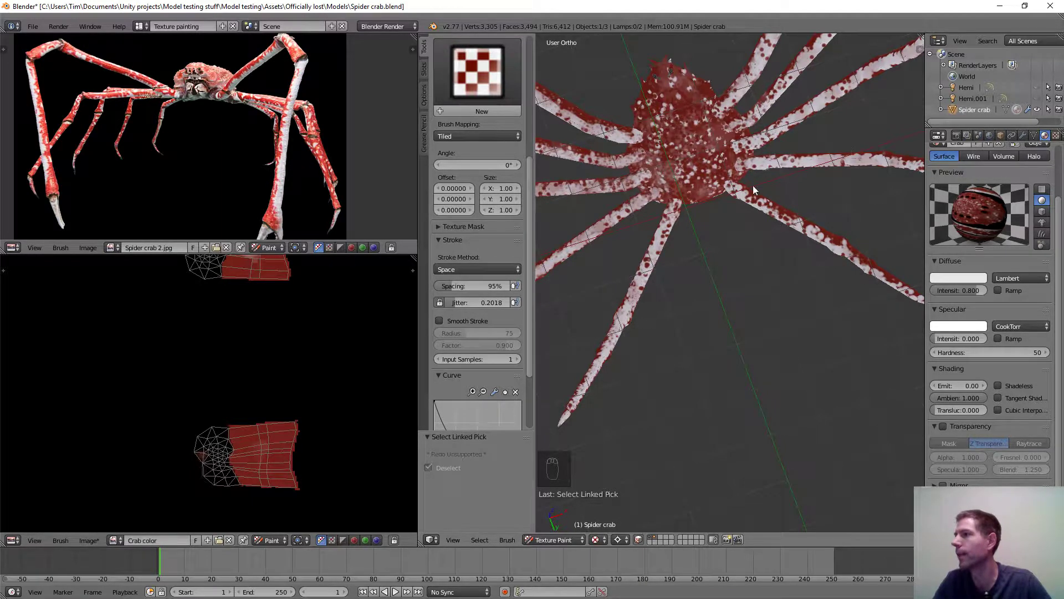
# Smear the red speckles along the undersides of the legs on the opposite side of the body.
pyautogui.moveTo(795, 209); pyautogui.dragTo(738, 261, button='middle')
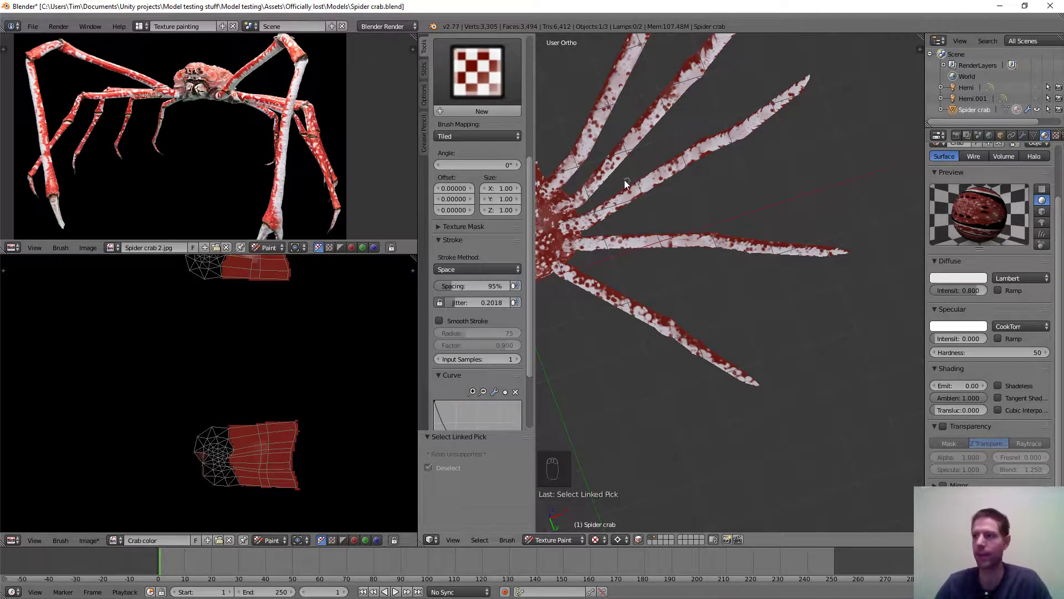
pyautogui.keyDown('shift'); pyautogui.moveTo(624, 180); pyautogui.dragTo(732, 218, button='middle'); pyautogui.keyUp('shift')
pyautogui.scroll(4, 732, 221)
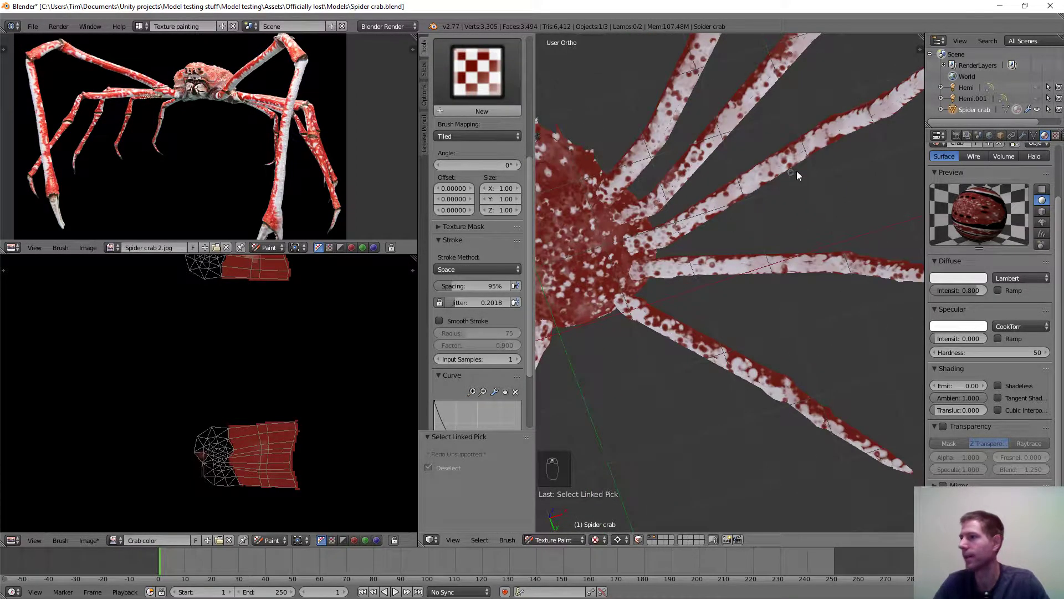
pyautogui.scroll(-4, 602, 314)
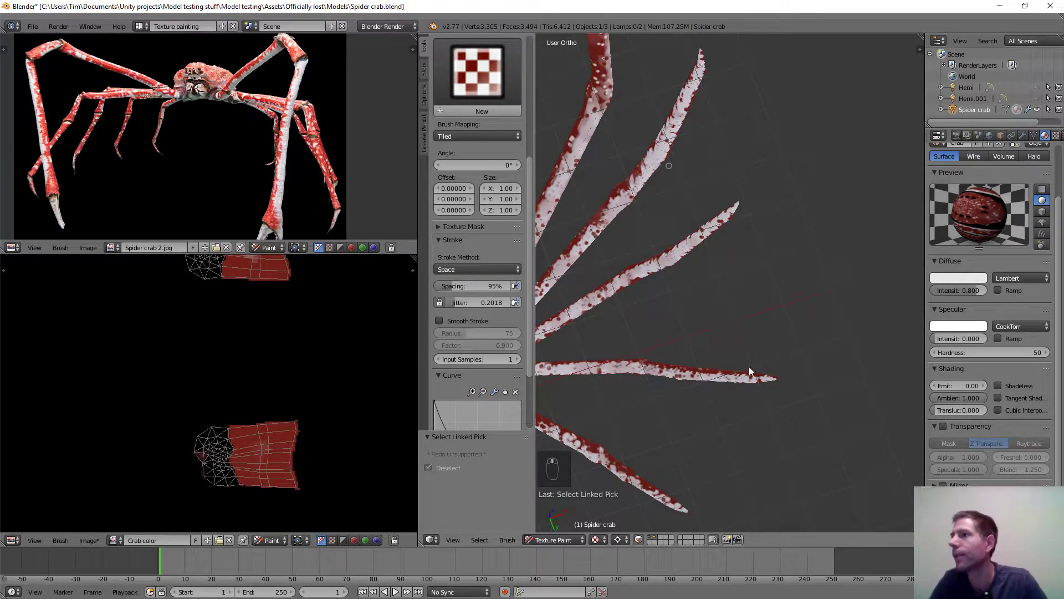
pyautogui.keyDown('shift'); pyautogui.moveTo(637, 128); pyautogui.dragTo(730, 378, button='middle'); pyautogui.keyUp('shift')
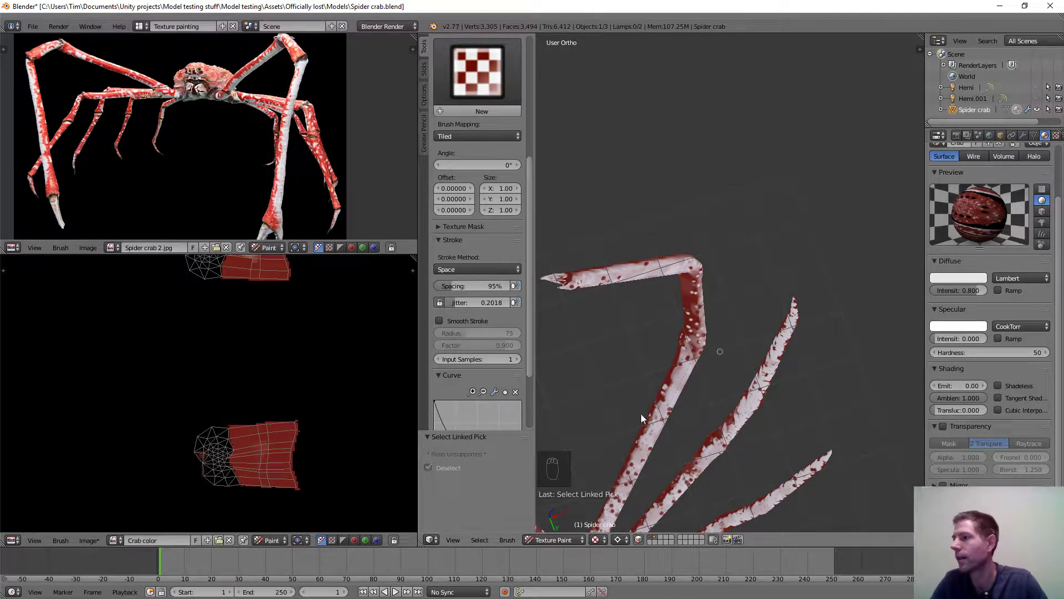
# Smear the speckles around the bend of the long clawed leg on its underside.
pyautogui.scroll(5, 700, 316)
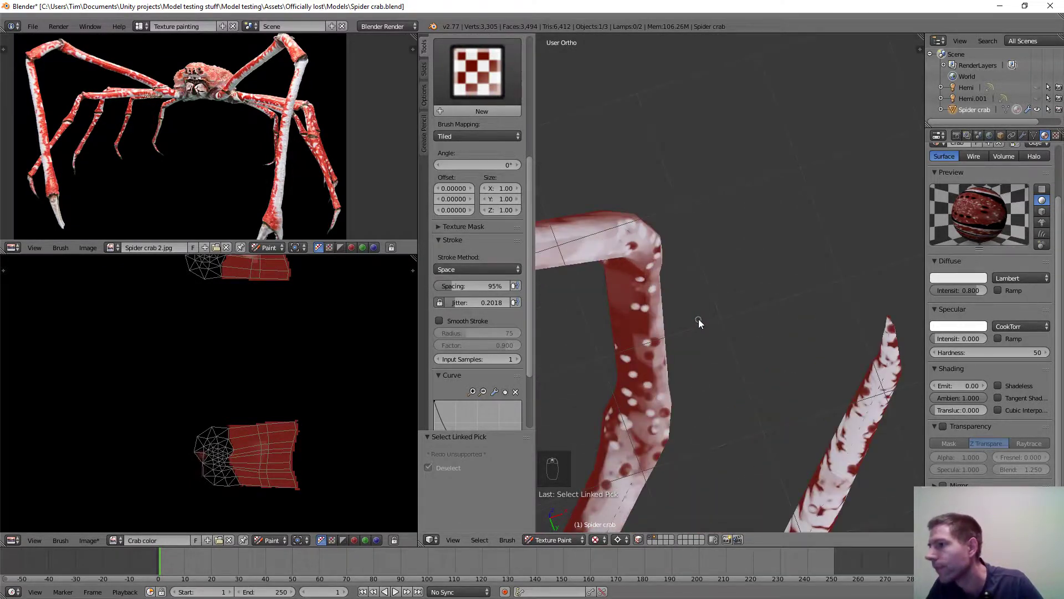
pyautogui.scroll(1, 714, 306)
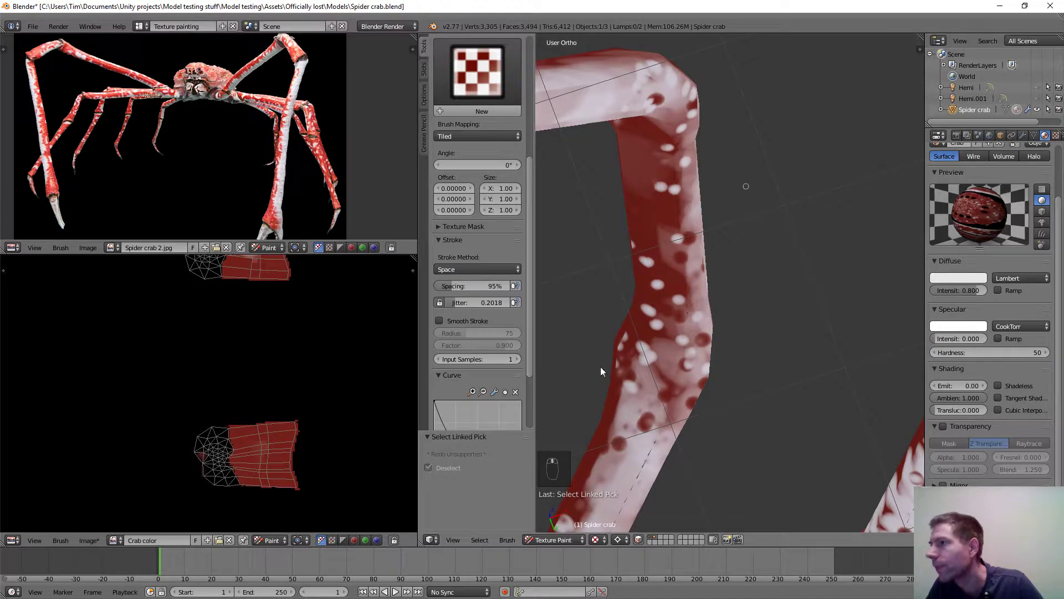
pyautogui.scroll(-5, 688, 311)
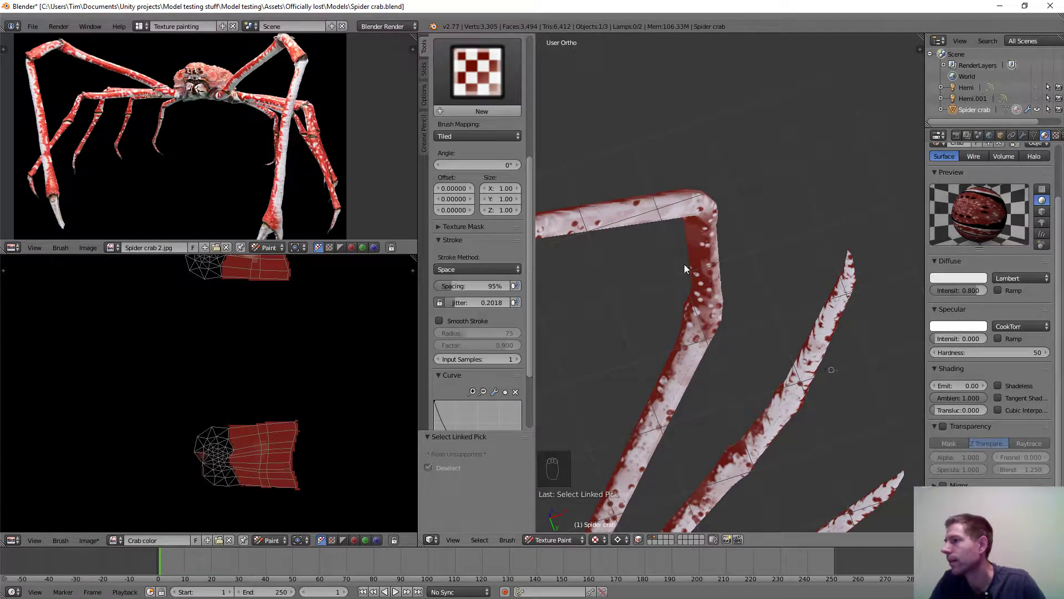
pyautogui.scroll(-4, 707, 240)
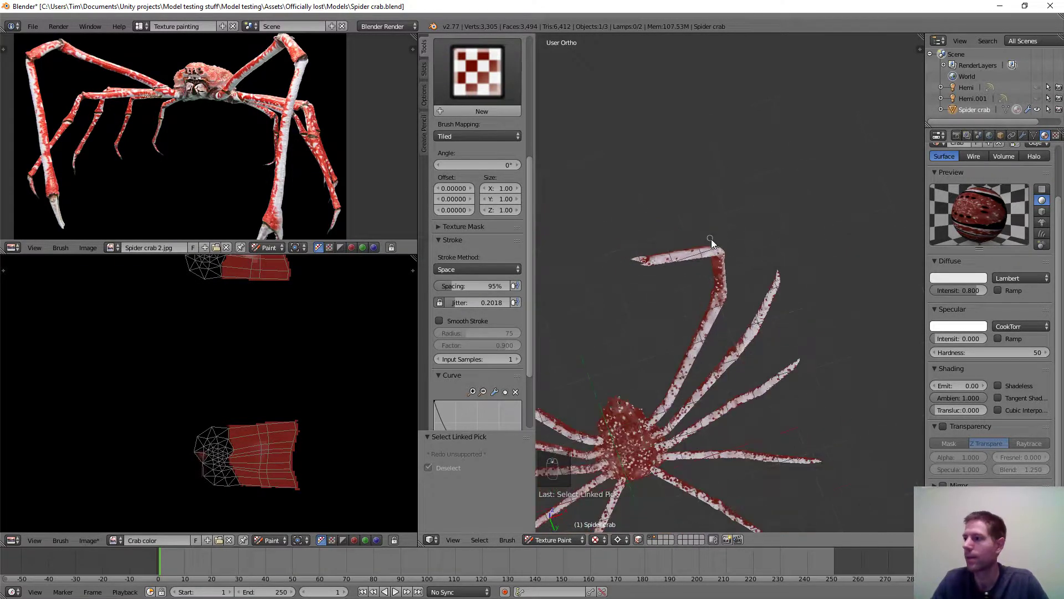
# Examine the smeared speckles on the tops of the legs and shell from several angles and up close.
pyautogui.moveTo(709, 299); pyautogui.dragTo(607, 438, button='middle')
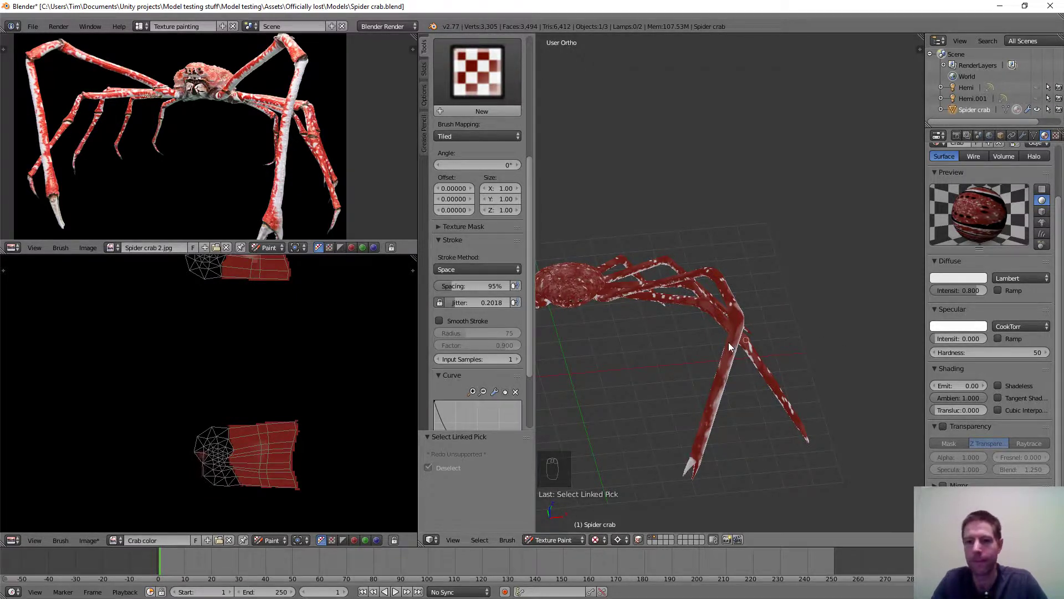
pyautogui.moveTo(728, 341)
pyautogui.mouseDown(button='middle')
pyautogui.moveTo(695, 368)
pyautogui.moveTo(718, 351)
pyautogui.mouseUp(button='middle')
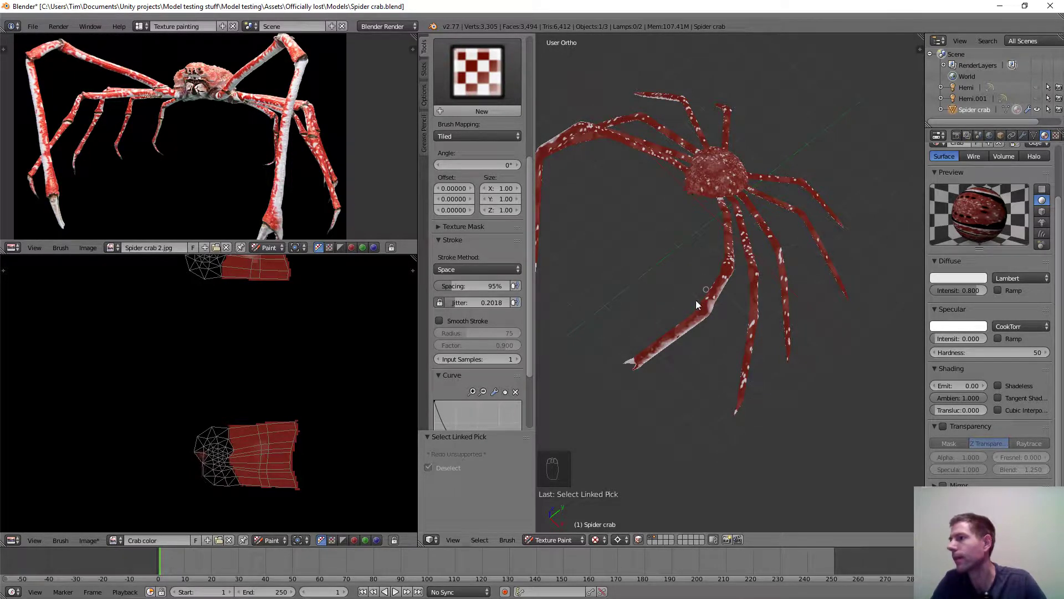
pyautogui.scroll(1, 698, 302)
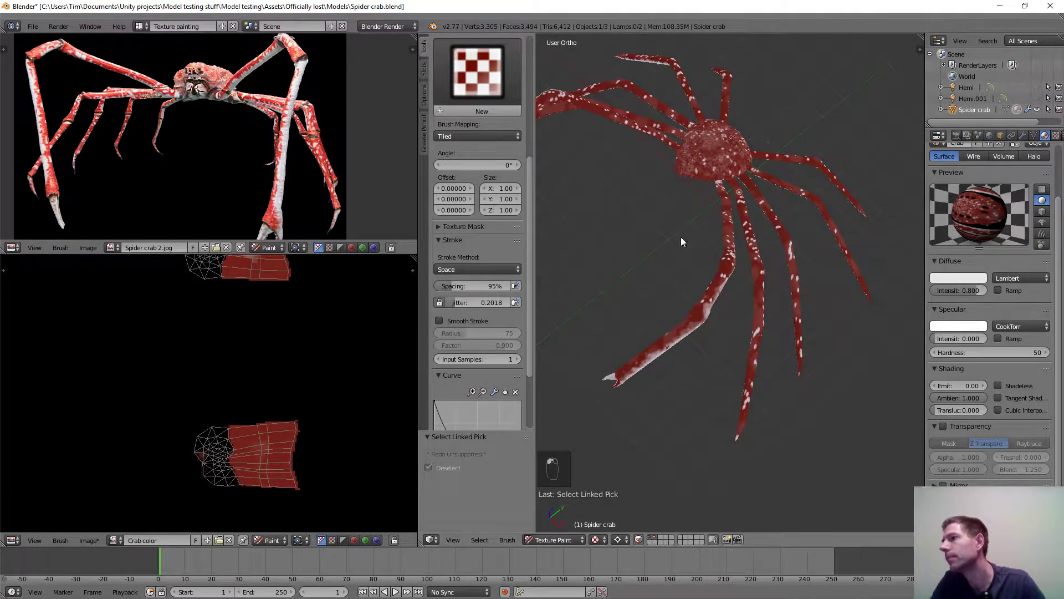
pyautogui.scroll(1, 729, 383)
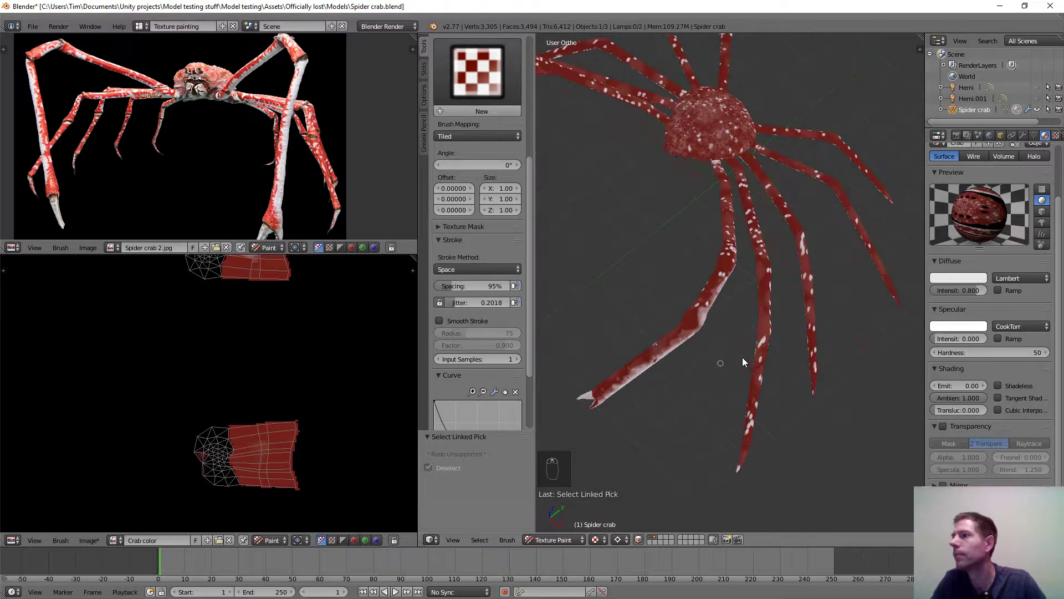
pyautogui.moveTo(741, 357); pyautogui.dragTo(625, 256, button='middle')
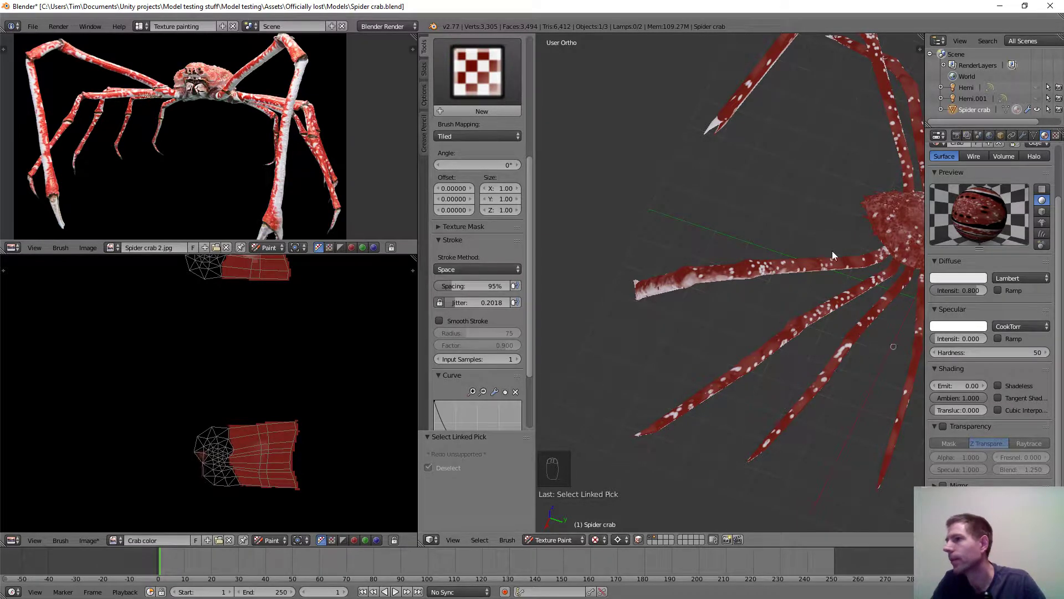
pyautogui.moveTo(794, 317); pyautogui.dragTo(674, 194, button='middle')
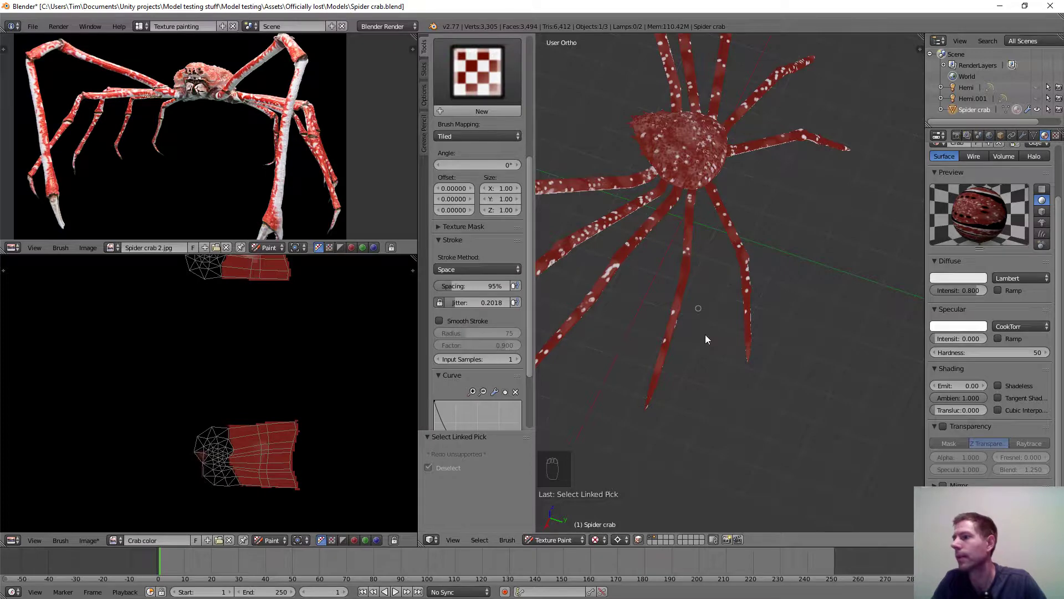
pyautogui.scroll(2, 705, 337)
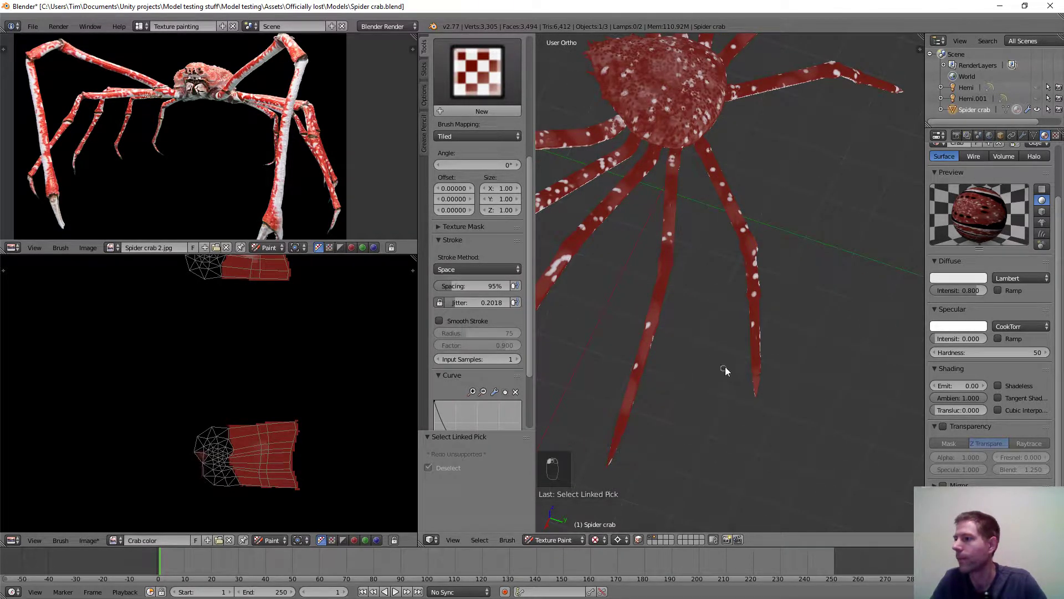
pyautogui.scroll(4, 738, 263)
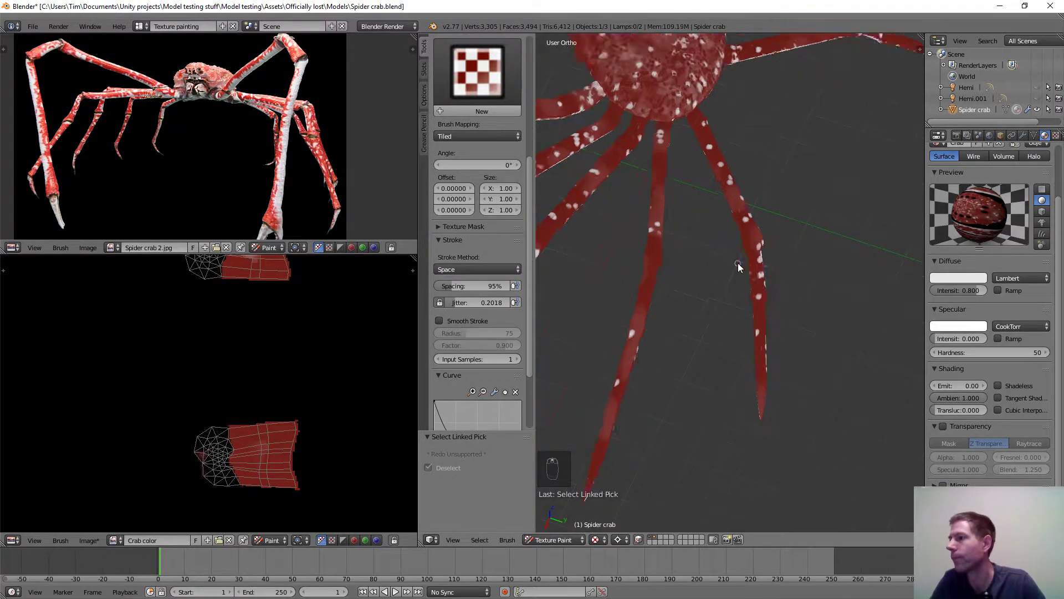
pyautogui.scroll(-2, 754, 281)
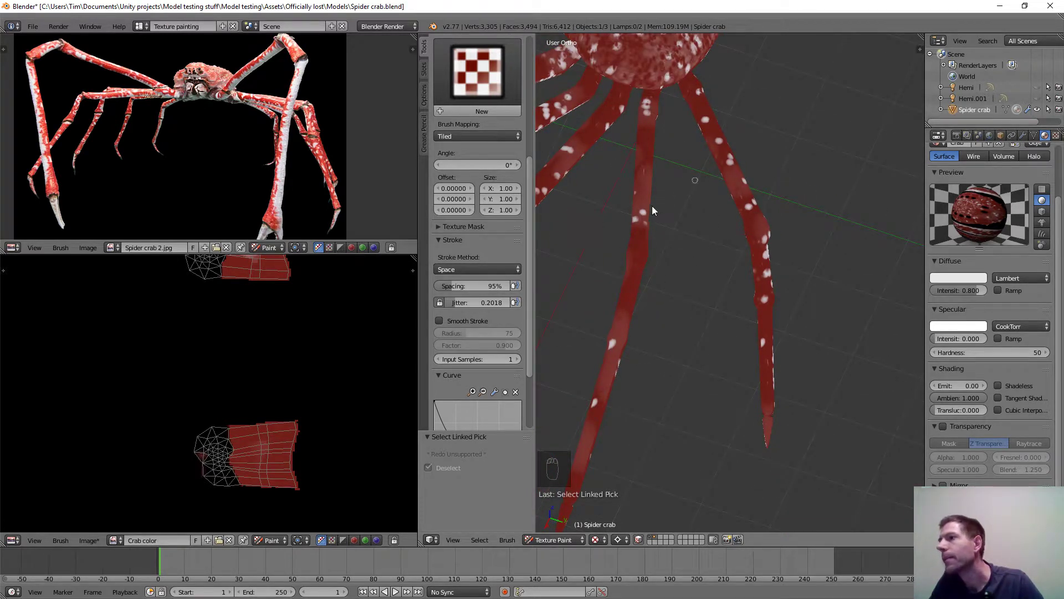
pyautogui.keyDown('shift'); pyautogui.moveTo(584, 194); pyautogui.dragTo(661, 174, button='middle'); pyautogui.keyUp('shift')
pyautogui.scroll(4, 673, 301)
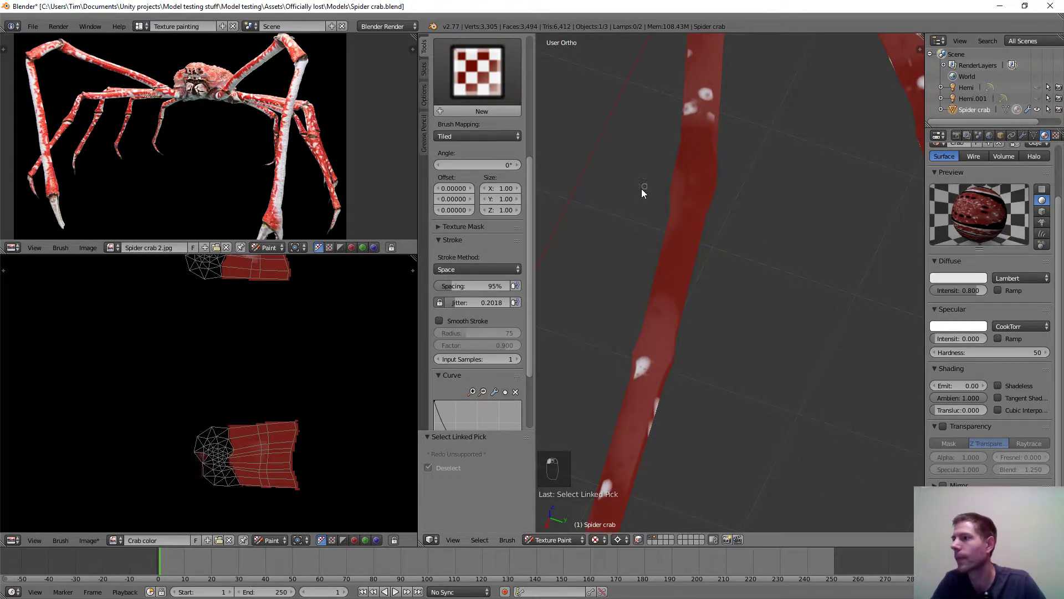
pyautogui.scroll(-3, 643, 199)
# Enlarge the Smear brush's radius and check the speckles on the legs and shell from above and from a low angle.
pyautogui.press('f')
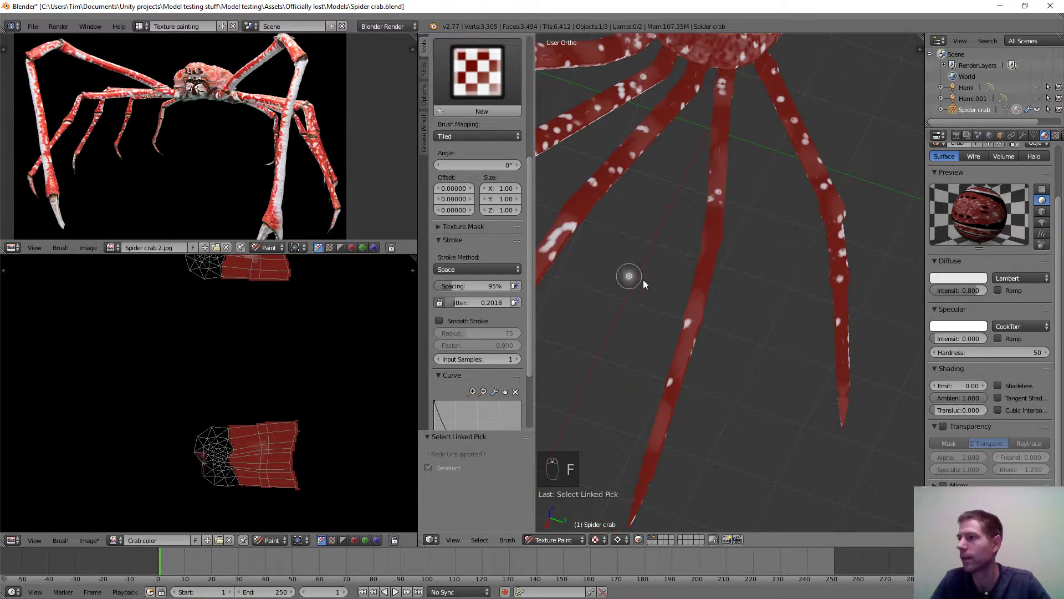
pyautogui.click(649, 283)
pyautogui.scroll(-4, 649, 284)
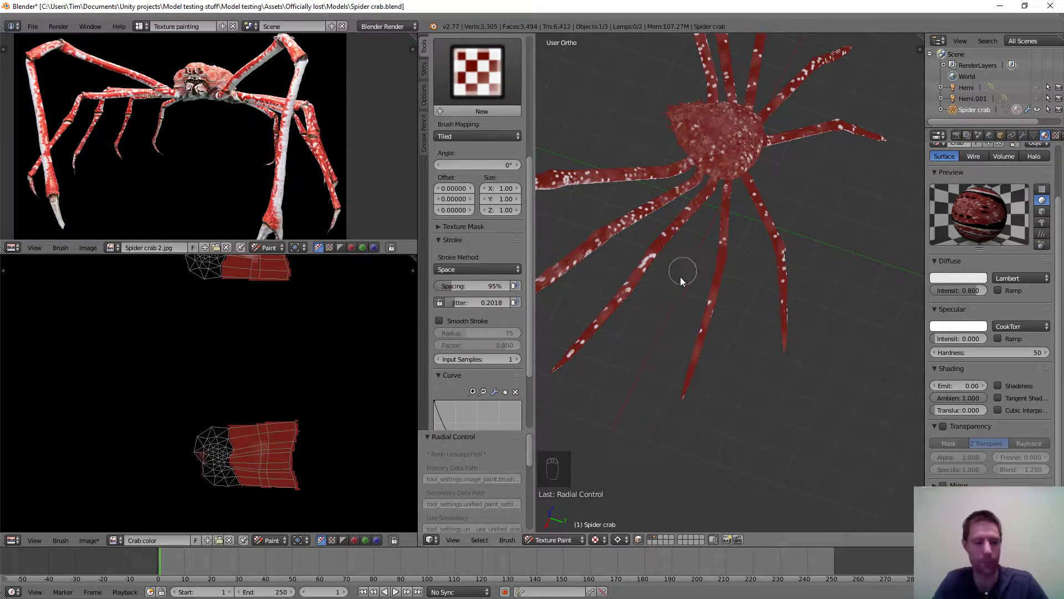
pyautogui.moveTo(682, 277); pyautogui.dragTo(646, 259, button='middle')
pyautogui.scroll(-3, 647, 255)
pyautogui.keyDown('shift'); pyautogui.moveTo(697, 303); pyautogui.dragTo(738, 325, button='middle'); pyautogui.keyUp('shift')
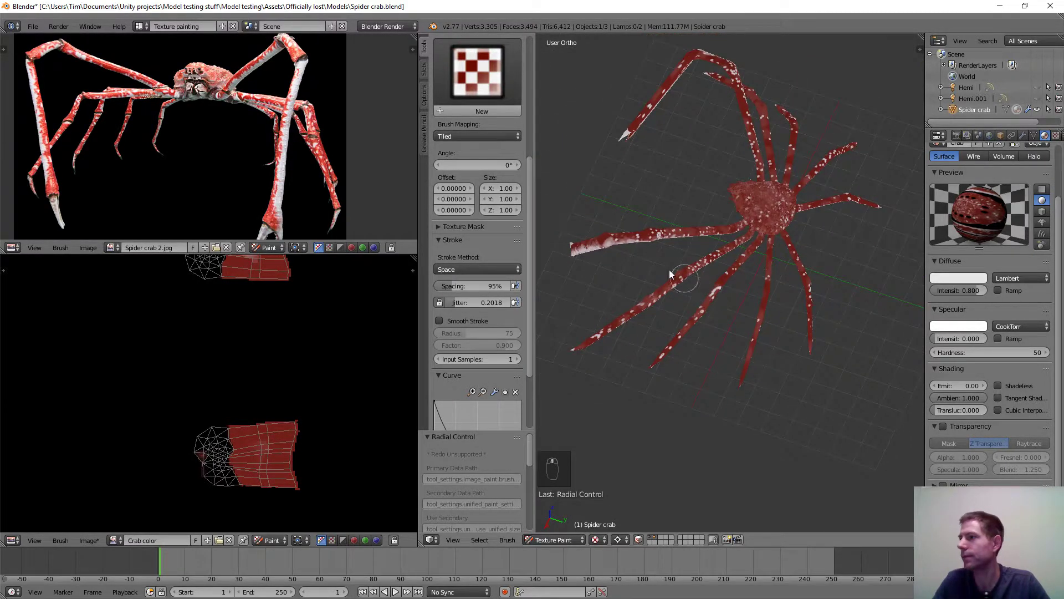
pyautogui.scroll(3, 660, 258)
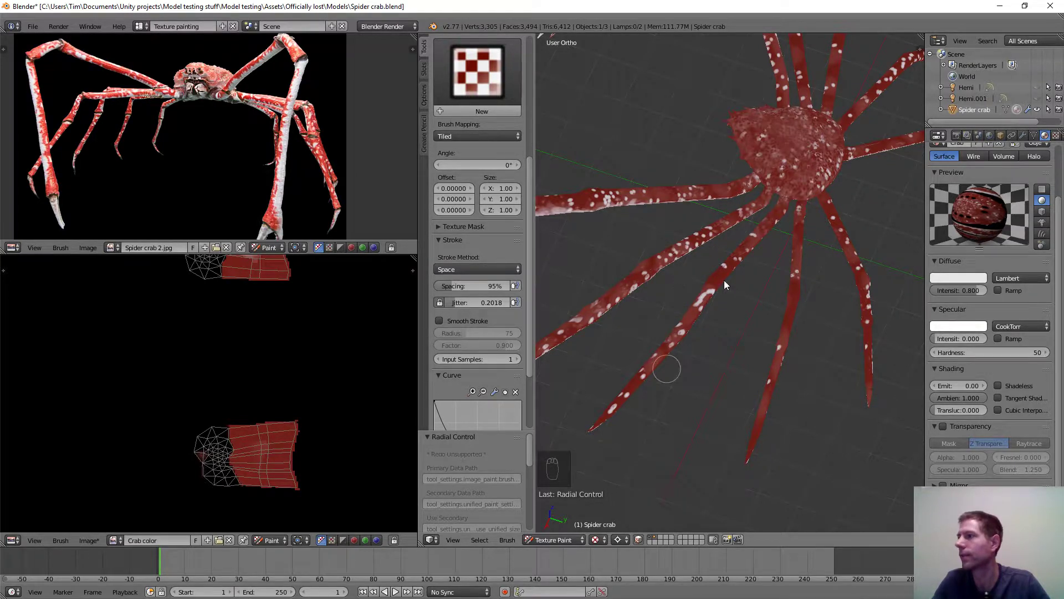
pyautogui.moveTo(653, 161)
pyautogui.mouseDown(button='middle')
pyautogui.moveTo(769, 215)
pyautogui.moveTo(604, 254)
pyautogui.moveTo(1002, 199)
pyautogui.mouseUp(button='middle')
pyautogui.moveTo(764, 267); pyautogui.dragTo(743, 268, button='middle')
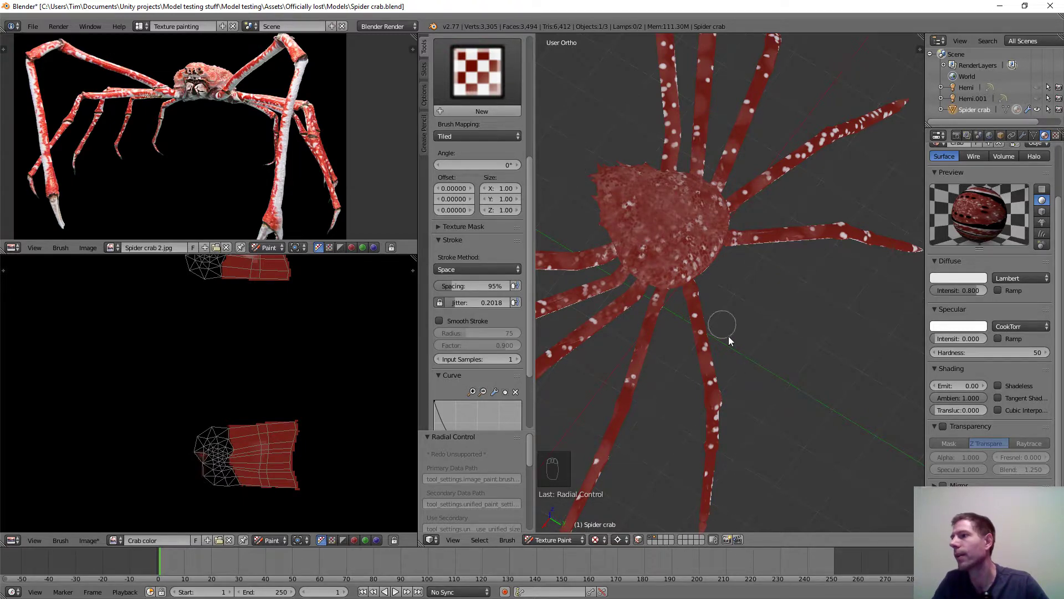
pyautogui.moveTo(751, 325)
pyautogui.mouseDown(button='middle')
pyautogui.moveTo(675, 223)
pyautogui.moveTo(656, 159)
pyautogui.mouseUp(button='middle')
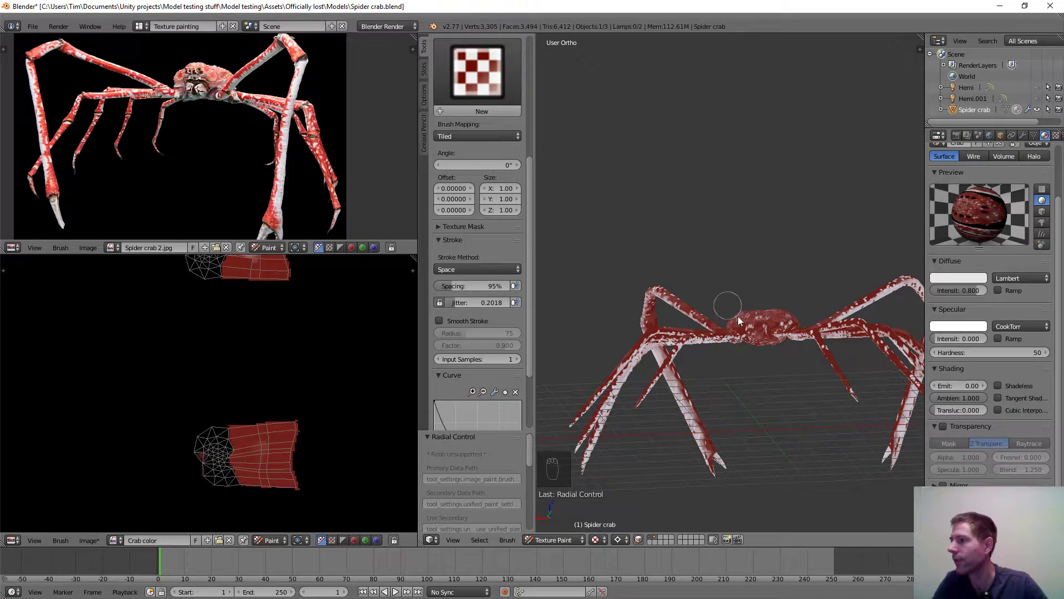
pyautogui.scroll(5, 729, 377)
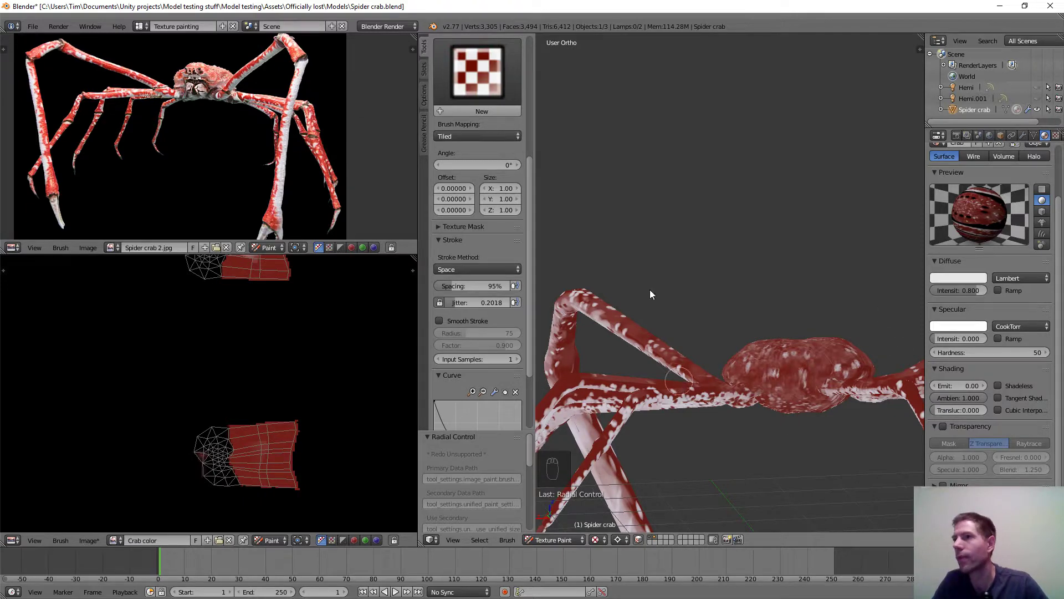
pyautogui.scroll(-5, 633, 375)
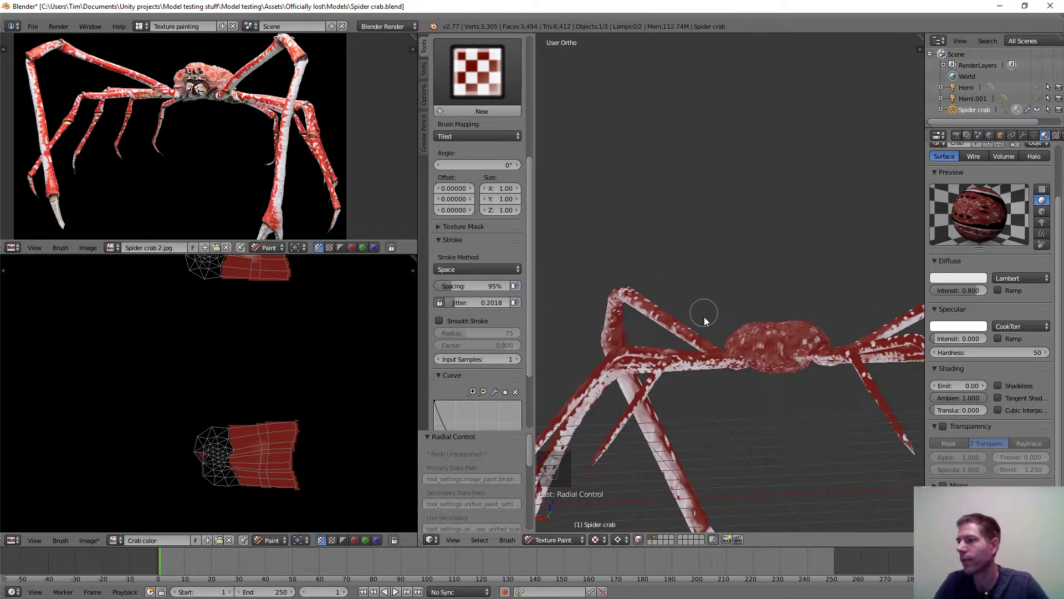
pyautogui.moveTo(702, 309)
pyautogui.mouseDown(button='middle')
pyautogui.moveTo(727, 350)
pyautogui.moveTo(683, 319)
pyautogui.moveTo(705, 395)
pyautogui.moveTo(647, 279)
pyautogui.mouseUp(button='middle')
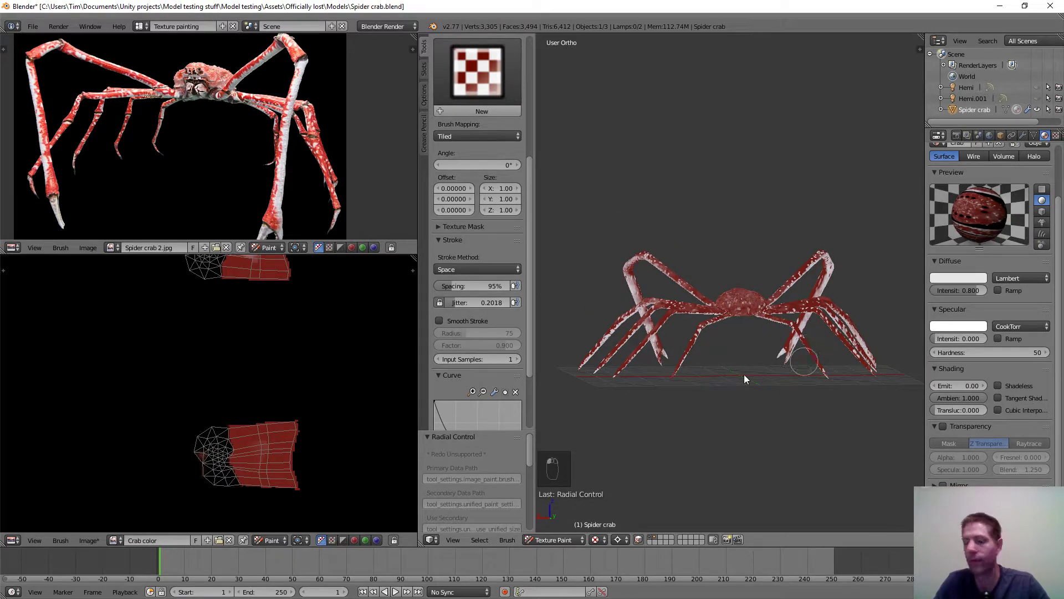
# Reduce the Smear brush's radius and check the speckles on the leg undersides and the long clawed legs.
pyautogui.press('f')
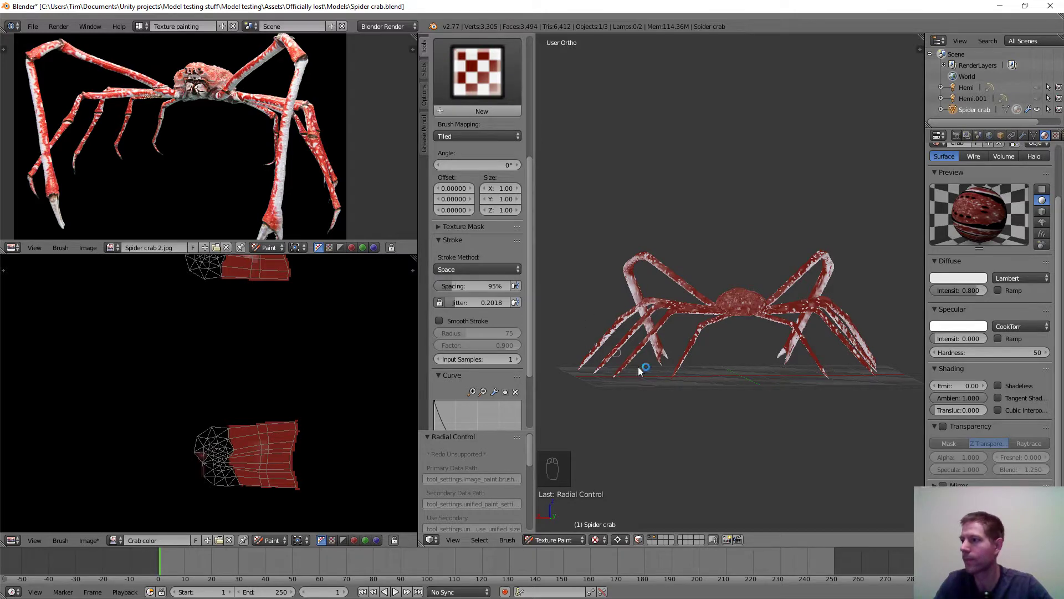
pyautogui.moveTo(645, 346); pyautogui.dragTo(705, 373, button='middle')
pyautogui.moveTo(648, 344); pyautogui.dragTo(613, 249, button='middle')
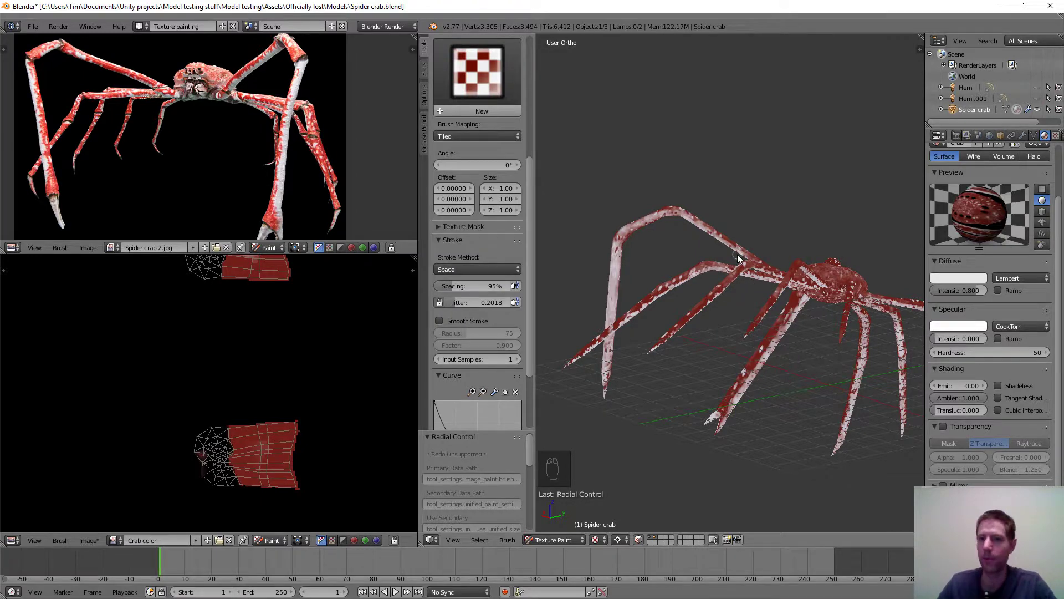
pyautogui.moveTo(773, 227)
pyautogui.mouseDown(button='middle')
pyautogui.moveTo(789, 248)
pyautogui.moveTo(731, 311)
pyautogui.moveTo(558, 295)
pyautogui.moveTo(801, 262)
pyautogui.moveTo(851, 203)
pyautogui.moveTo(758, 220)
pyautogui.mouseUp(button='middle')
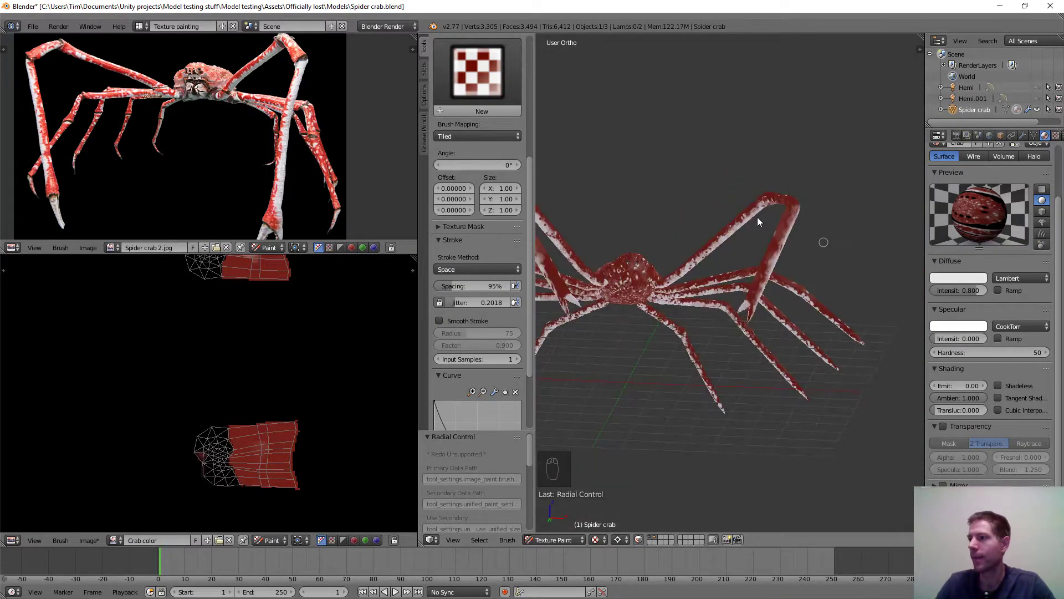
pyautogui.scroll(3, 729, 235)
pyautogui.keyDown('shift'); pyautogui.moveTo(674, 252); pyautogui.dragTo(812, 234, button='middle'); pyautogui.keyUp('shift')
# Select all faces of the crab and check the overall painted model from the front.
pyautogui.press('a')
pyautogui.press('a')
pyautogui.scroll(-5, 762, 272)
pyautogui.scroll(4, 741, 300)
pyautogui.scroll(-3, 774, 198)
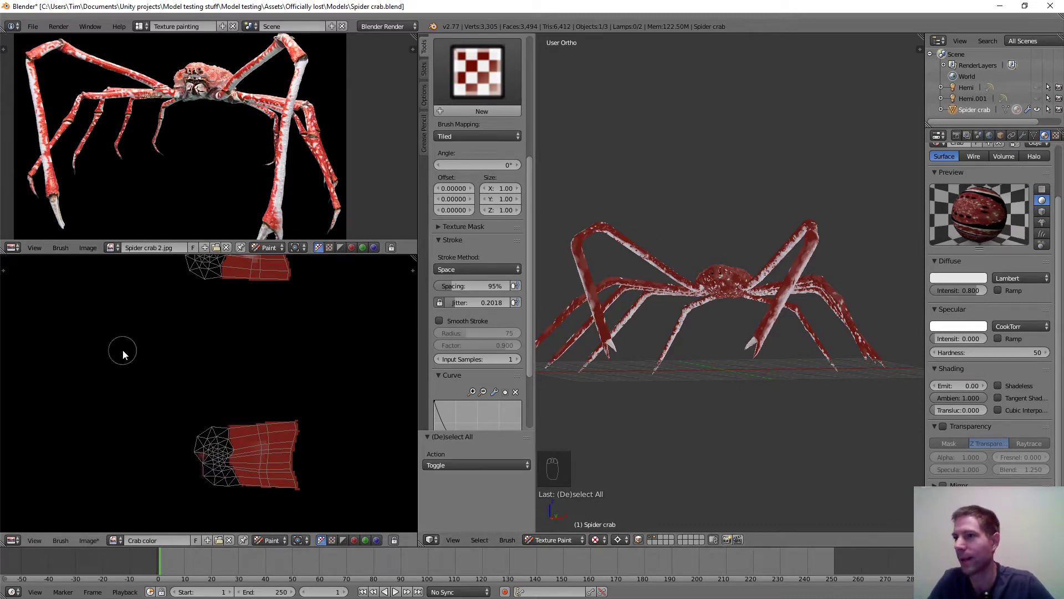
# Switch the painting brush from Smear to TexDraw.
pyautogui.scroll(1, 239, 318)
pyautogui.scroll(2, 239, 331)
pyautogui.moveTo(313, 343); pyautogui.dragTo(384, 295, button='middle')
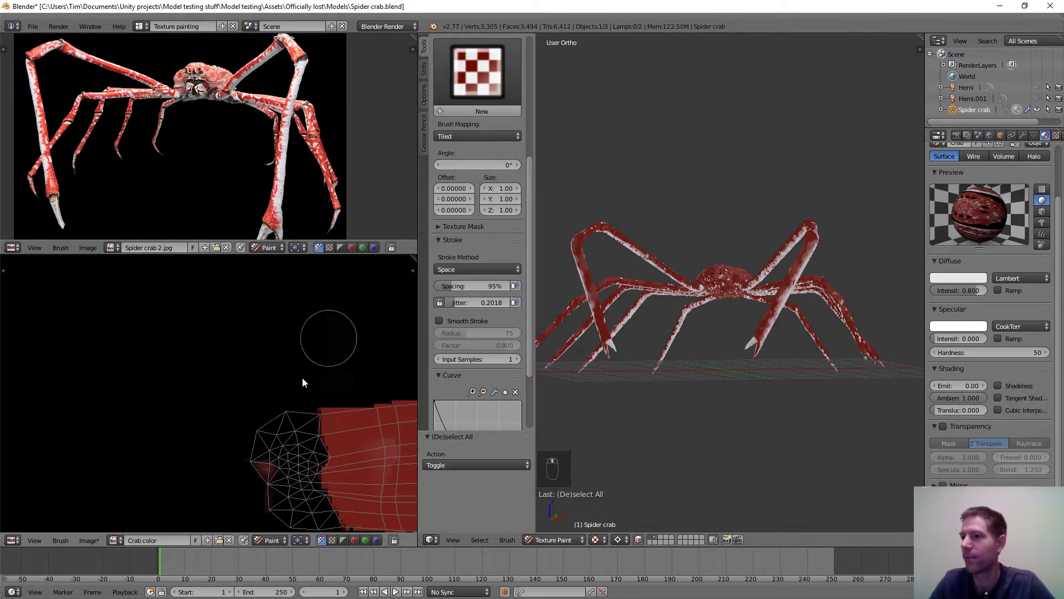
pyautogui.moveTo(531, 241); pyautogui.dragTo(527, 111)
pyautogui.click(477, 110)
pyautogui.click(684, 178)
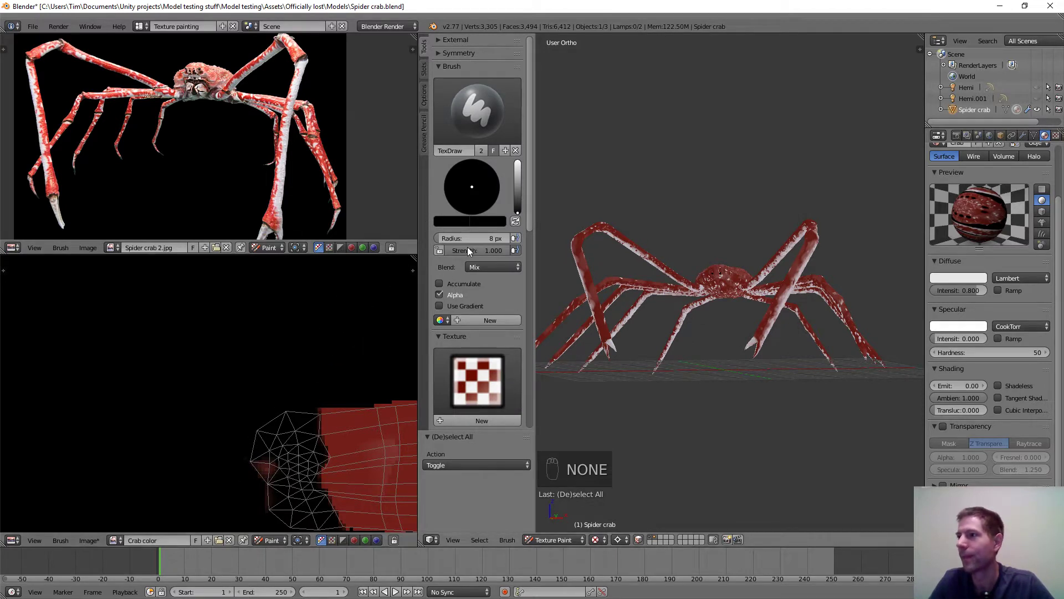
# Examine the small separate UV islands and the full layout of the Crab color texture against the painted model.
pyautogui.scroll(-2, 263, 451)
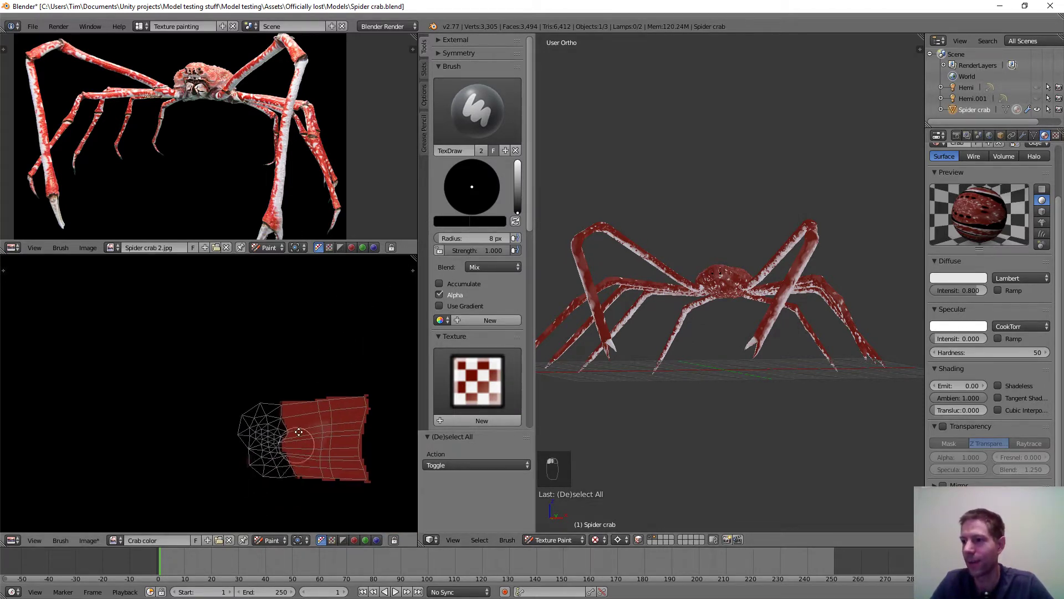
pyautogui.moveTo(287, 454); pyautogui.dragTo(301, 316, button='middle')
pyautogui.scroll(-1, 313, 387)
pyautogui.scroll(-2, 314, 390)
pyautogui.moveTo(309, 409); pyautogui.dragTo(317, 294, button='middle')
pyautogui.scroll(-6, 306, 366)
pyautogui.moveTo(218, 336); pyautogui.dragTo(282, 396, button='middle')
pyautogui.scroll(6, 281, 397)
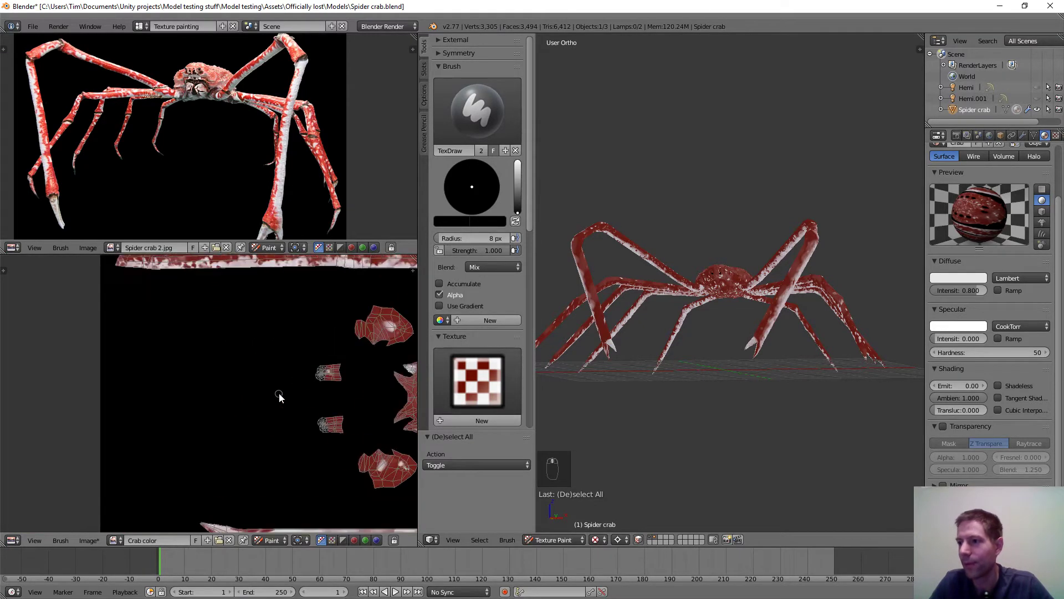
pyautogui.moveTo(361, 358); pyautogui.dragTo(89, 395, button='middle')
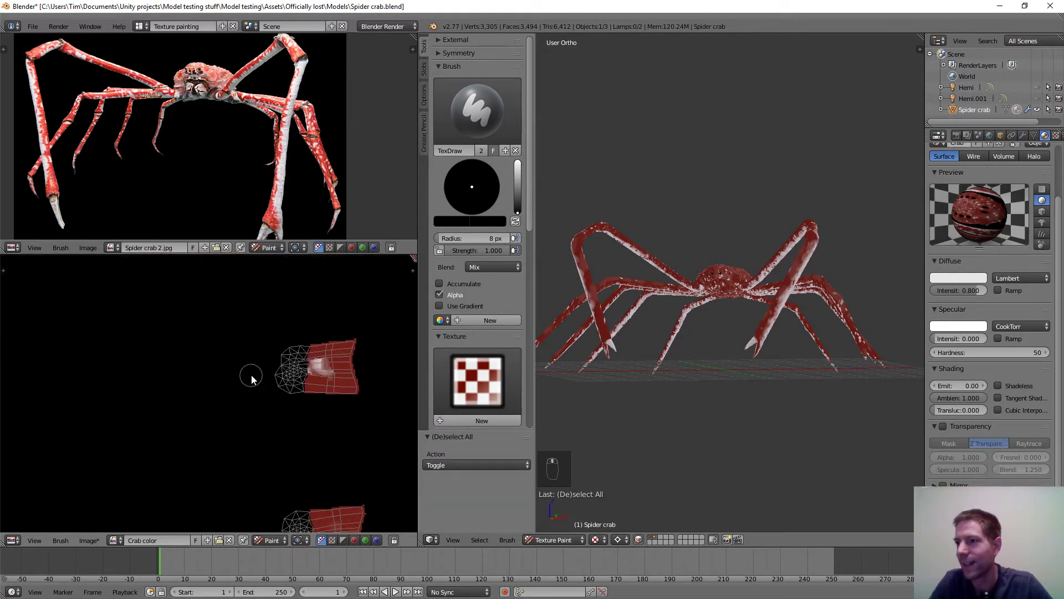
pyautogui.scroll(-3, 249, 373)
pyautogui.scroll(-1, 273, 384)
pyautogui.scroll(-1, 278, 384)
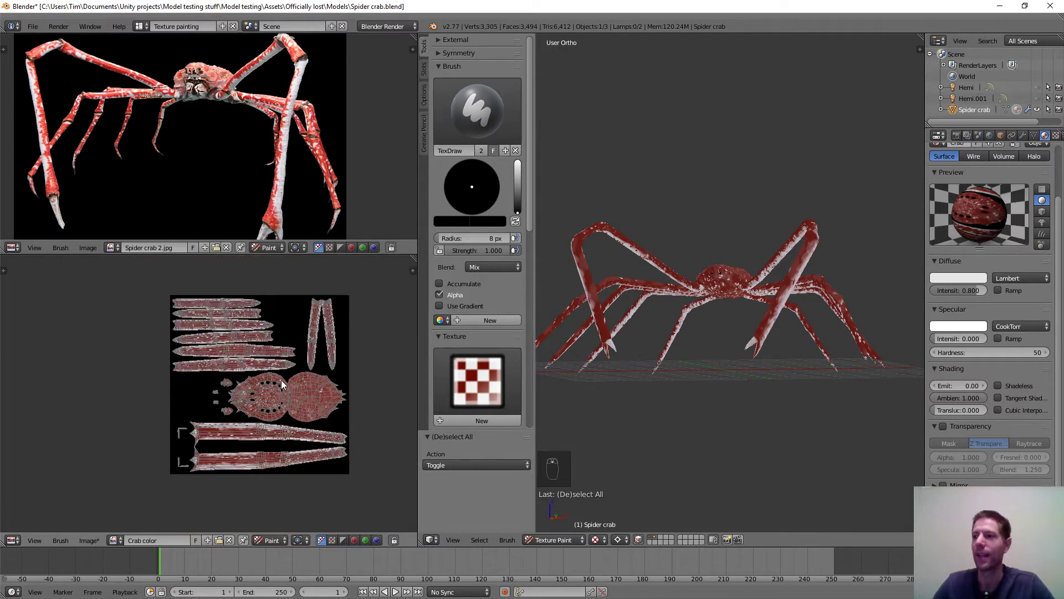
pyautogui.scroll(2, 279, 383)
pyautogui.scroll(-3, 281, 380)
pyautogui.moveTo(289, 376); pyautogui.dragTo(226, 383, button='middle')
pyautogui.scroll(2, 272, 389)
pyautogui.scroll(-1, 224, 390)
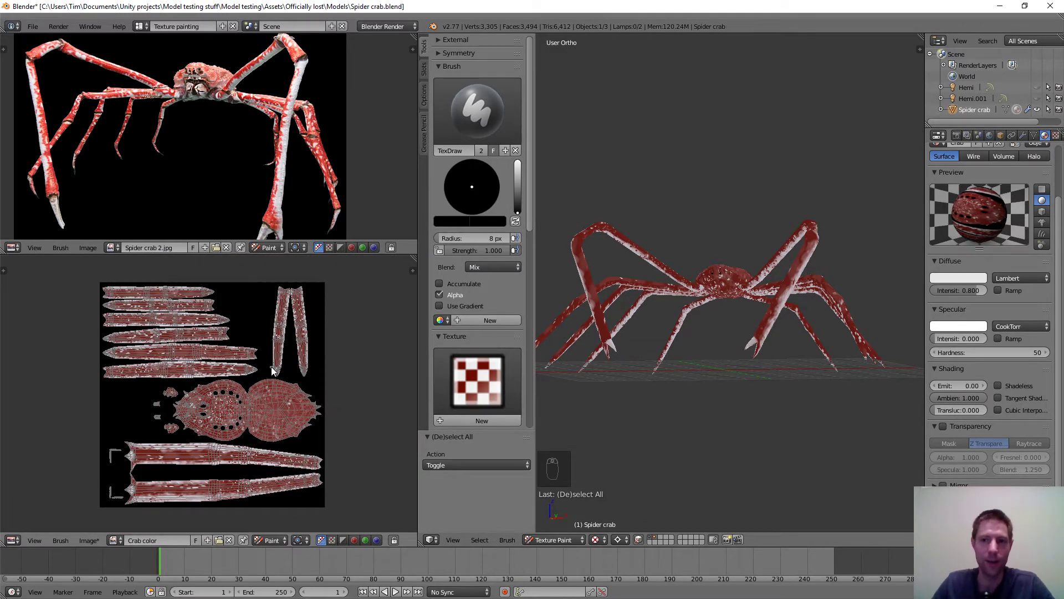
pyautogui.moveTo(734, 286); pyautogui.dragTo(731, 294, button='middle')
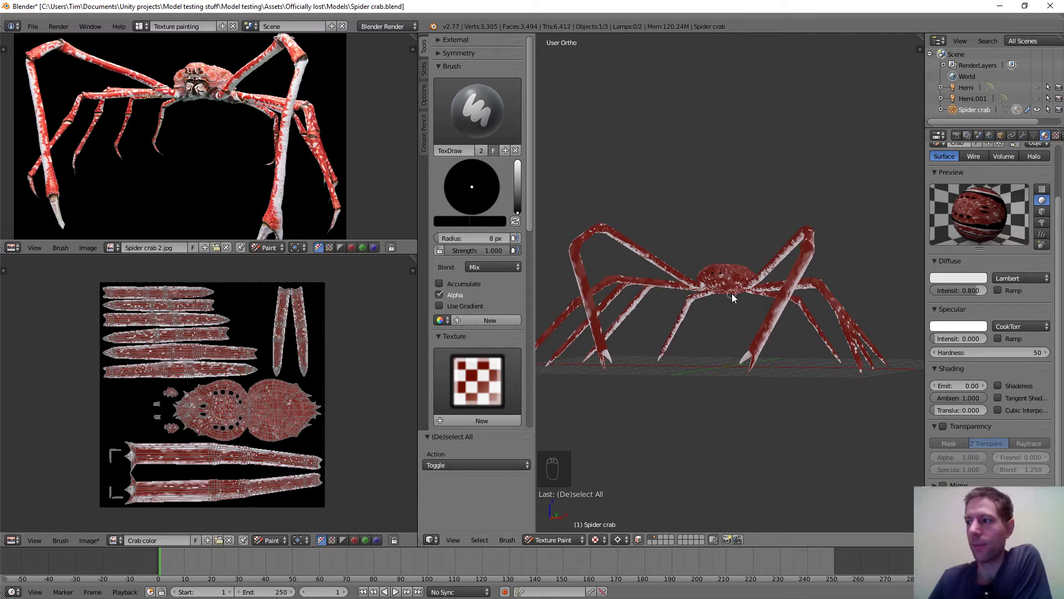